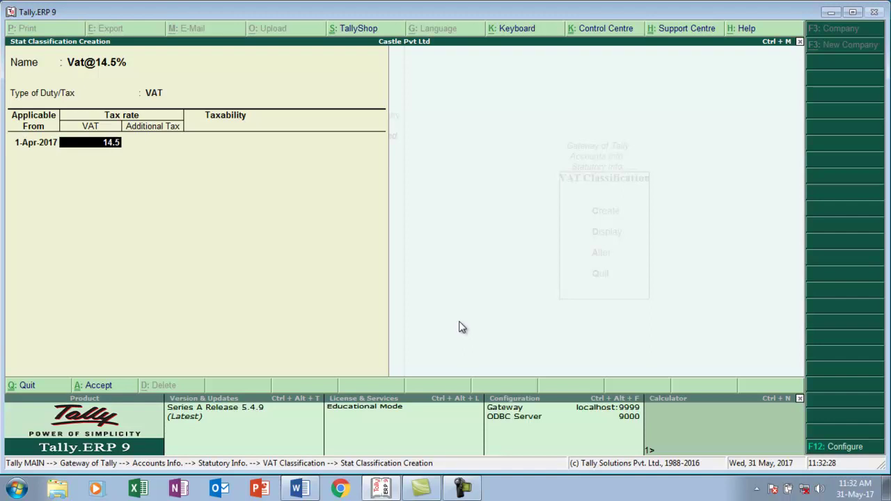
key("Return")
key("Return")
key("Return")
key("Return")
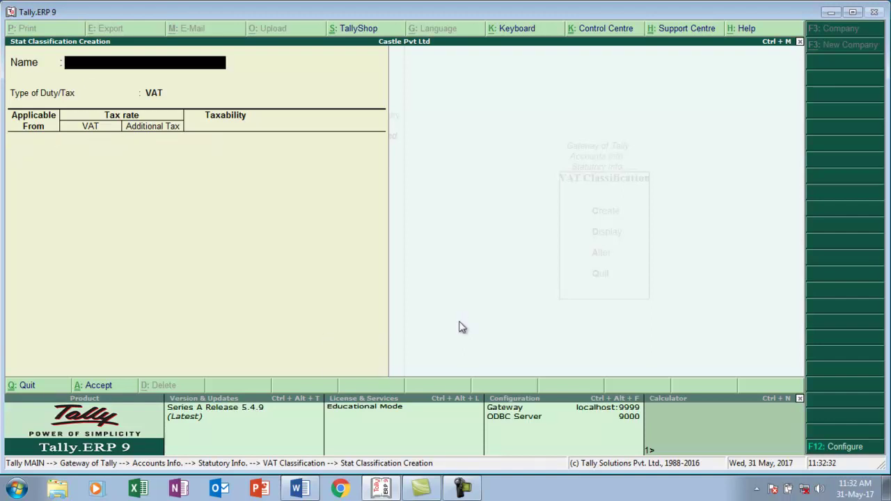
type("Vat@5%")
key("Return")
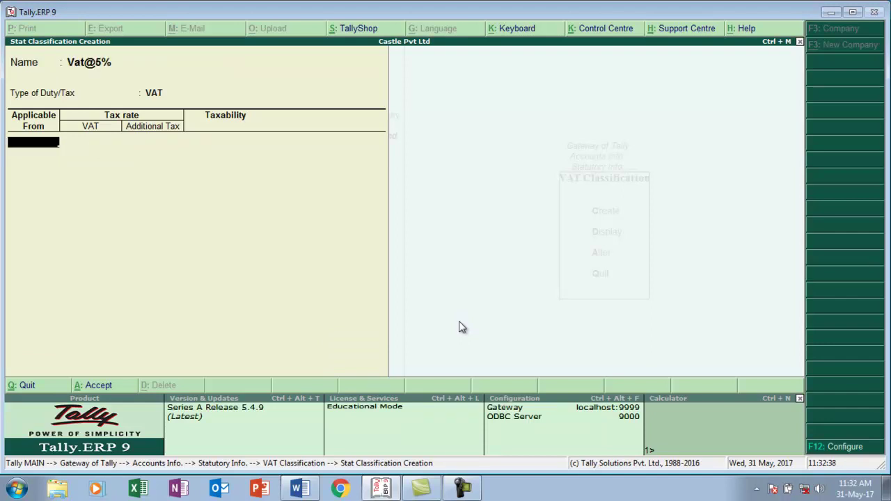
type("1-4")
key("Return")
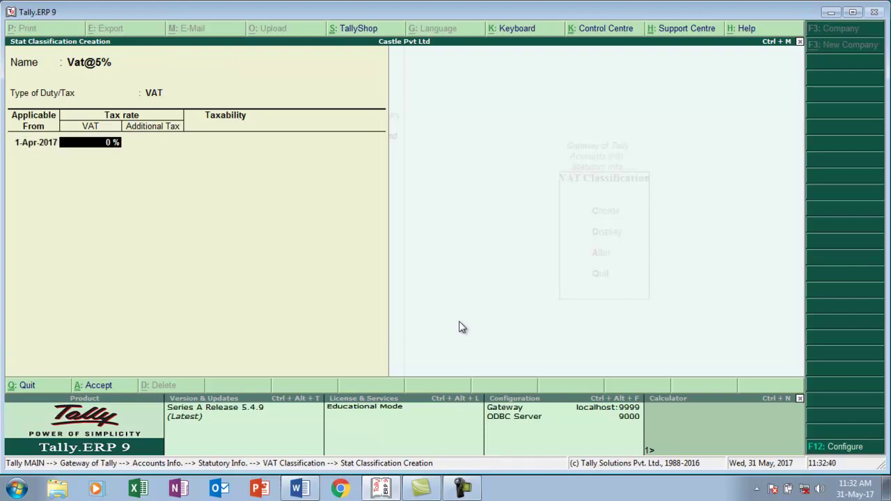
type("5")
key("Return")
key("Return")
key("Return")
key("Return")
key("Return")
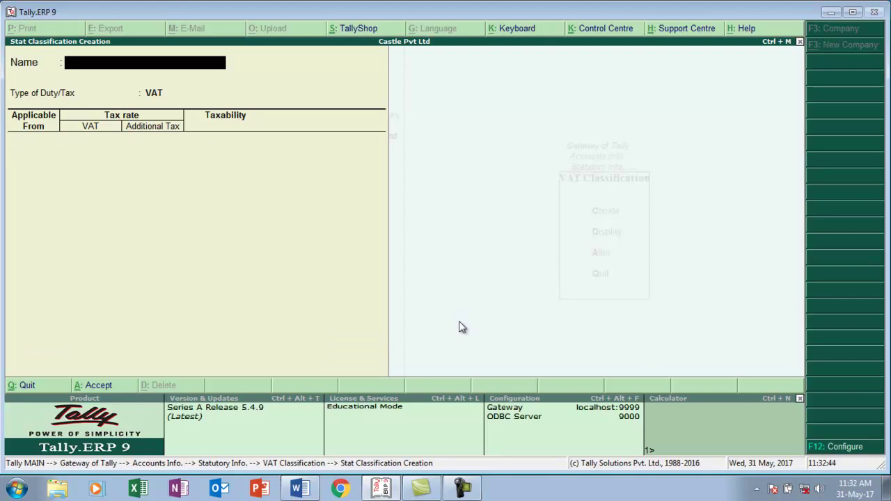
- Back out to the Gateway of Tally and switch to the Word invoice
key("Escape")
key("Escape")
key("Escape")
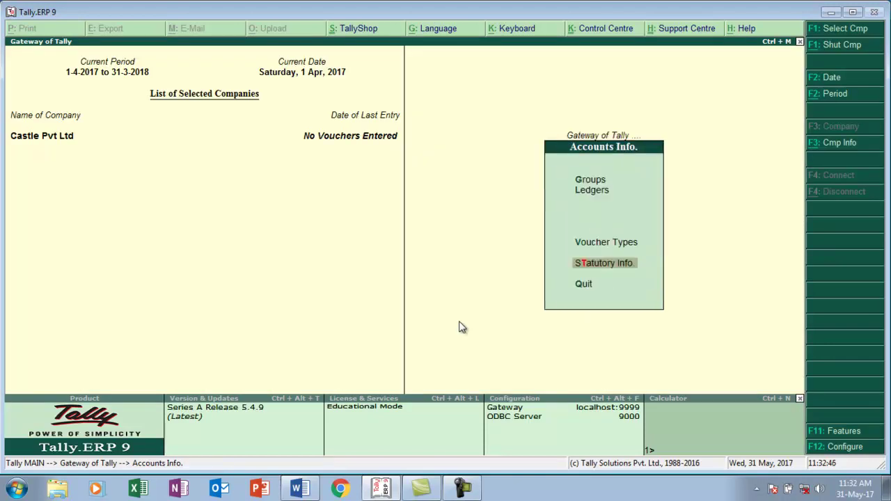
key("Escape")
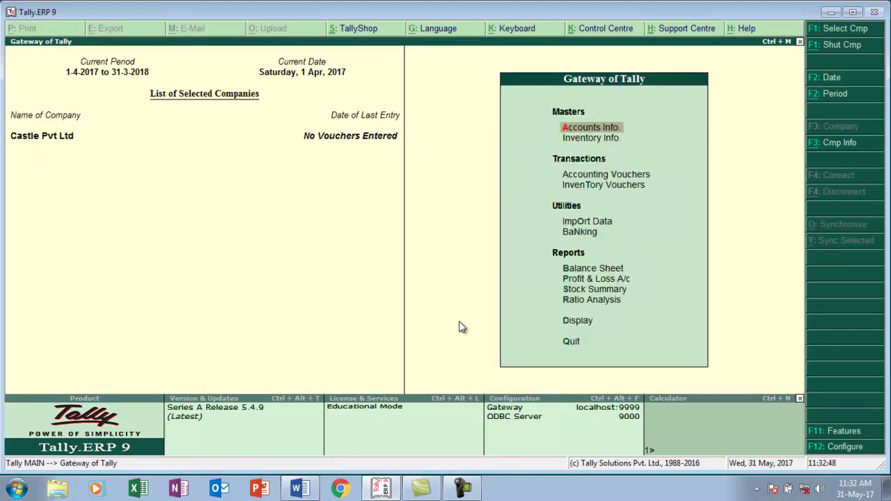
key("alt+Tab")
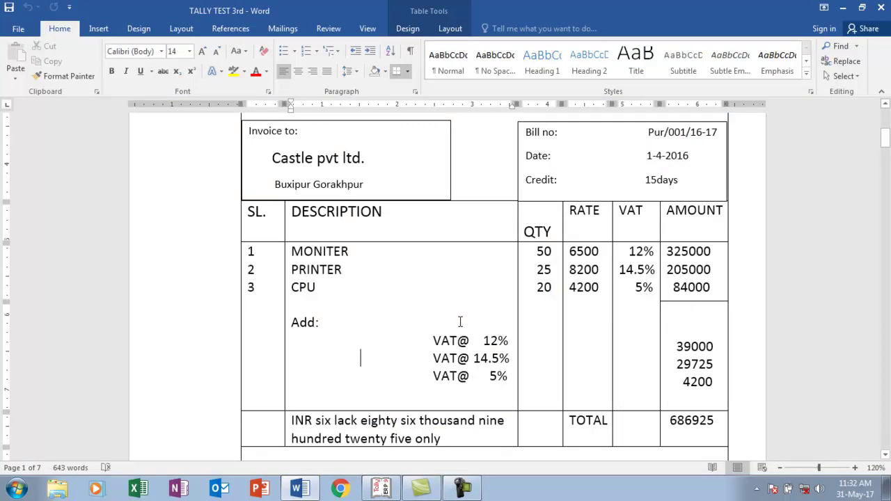
- Open Accounting Vouchers in Tally and change the voucher type to Purchase
left_click_drag(887, 136, 888, 139)
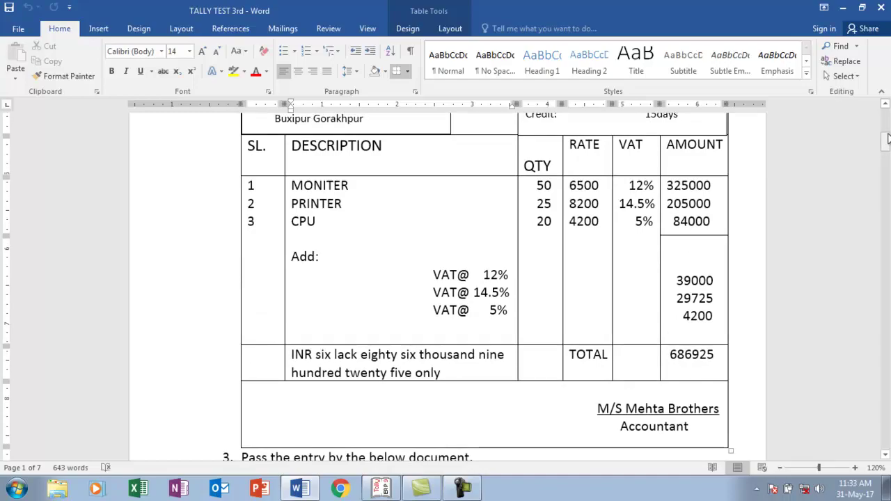
key("alt+Tab")
key("Down")
key("Down")
key("Return")
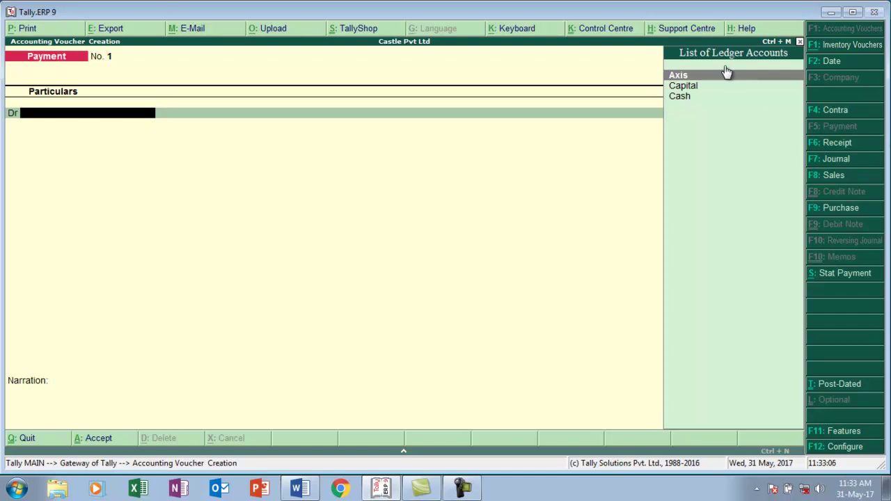
left_click(830, 210)
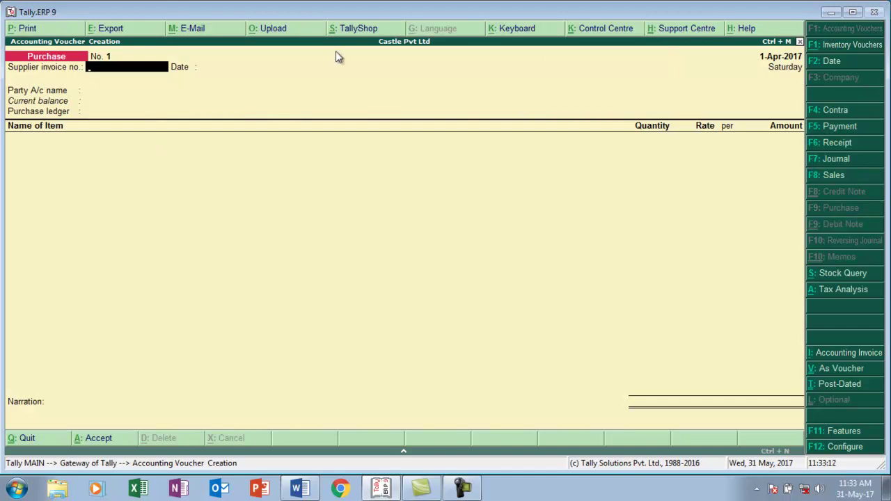
- Scroll through the Mehta Brothers invoice in Word, comparing it with the blank Purchase voucher
key("alt+Tab")
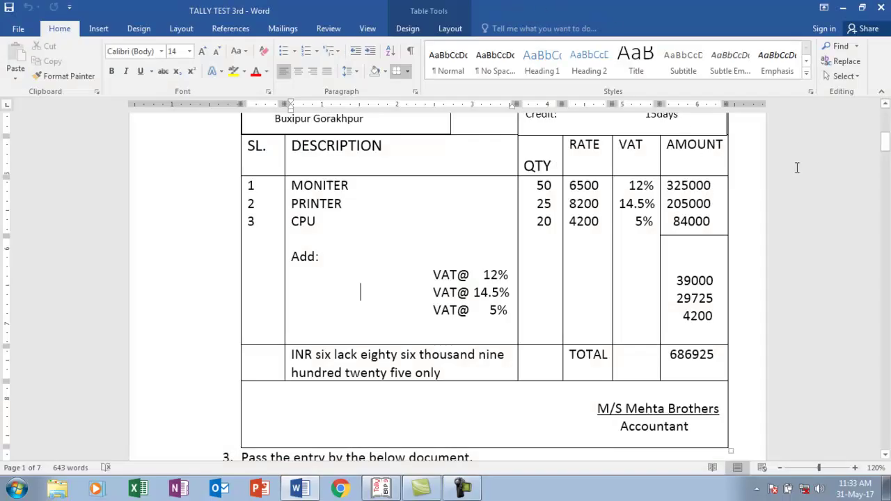
left_click_drag(886, 144, 885, 143)
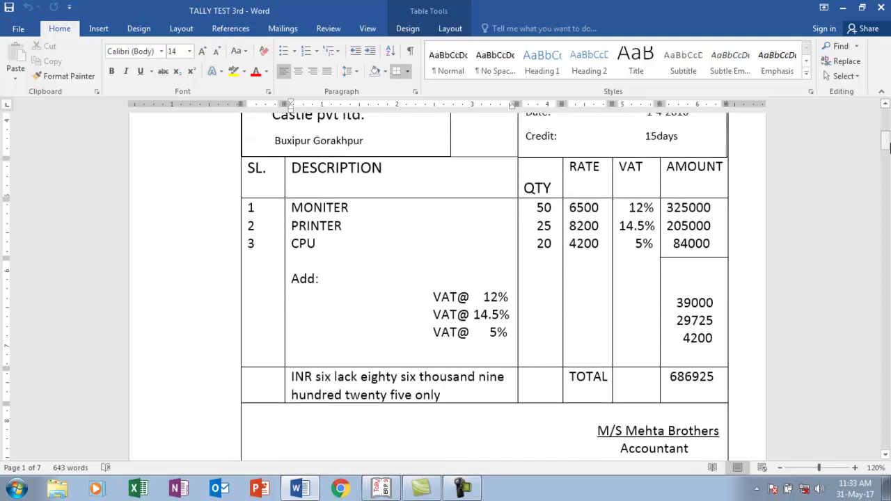
key("alt+Tab")
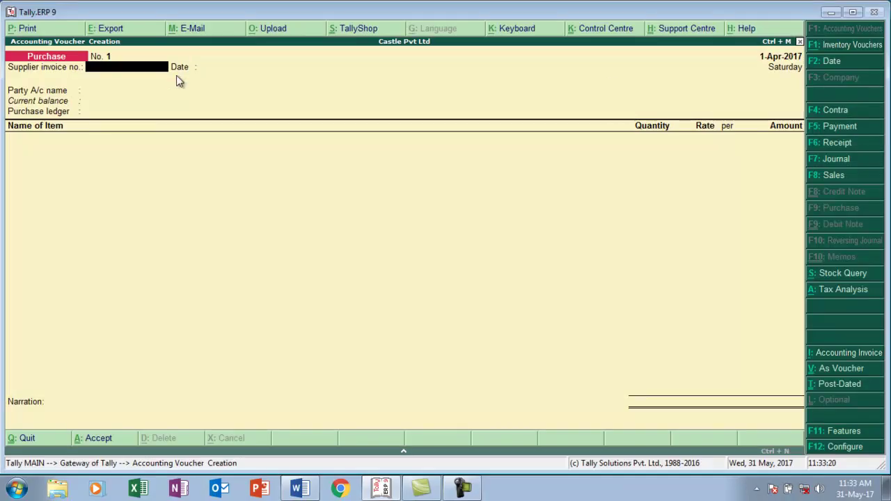
key("alt+Tab")
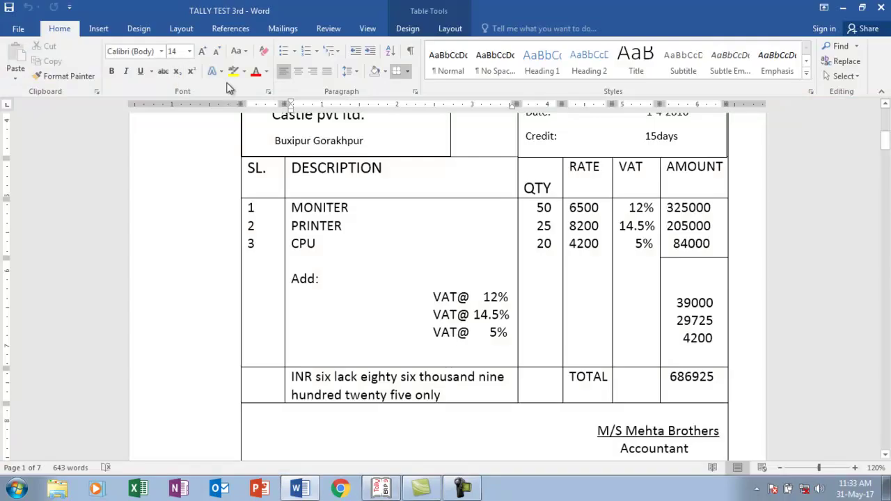
left_click_drag(885, 135, 885, 138)
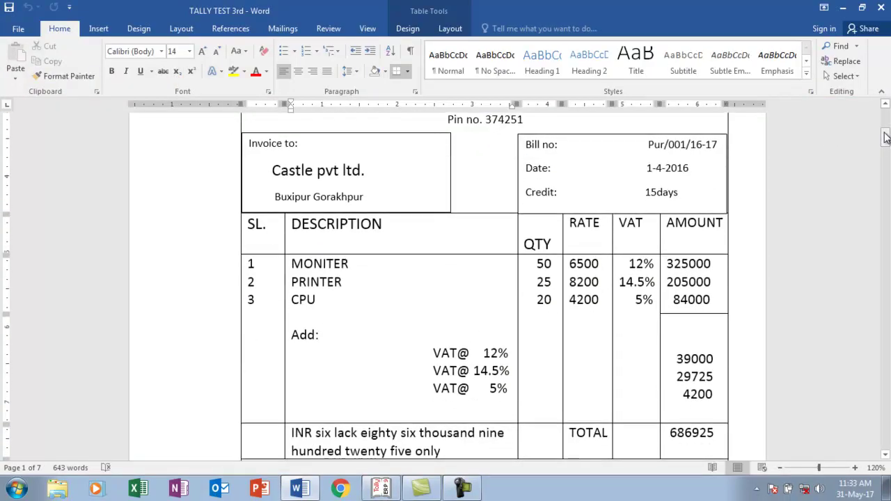
key("alt+Tab")
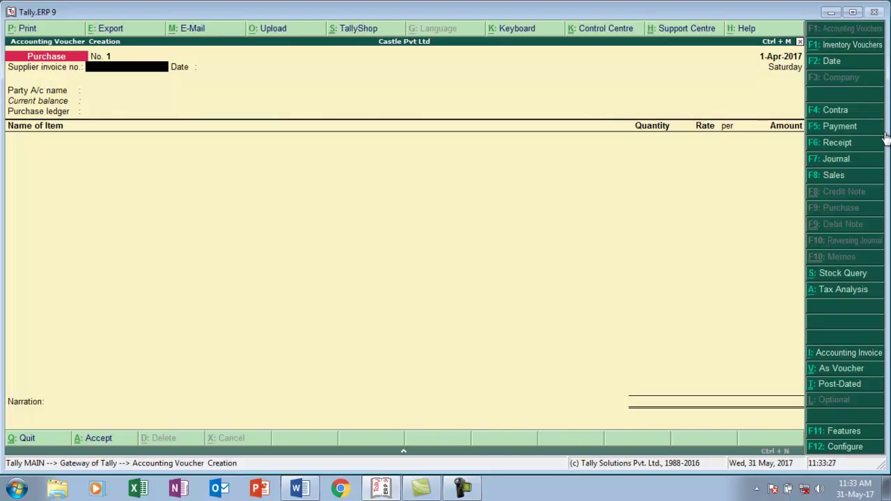
- Enter supplier invoice pur/001 and create party ledger M/s Mehta Brothers under Sundry Creditors
type("pur/001")
key("Return")
key("Return")
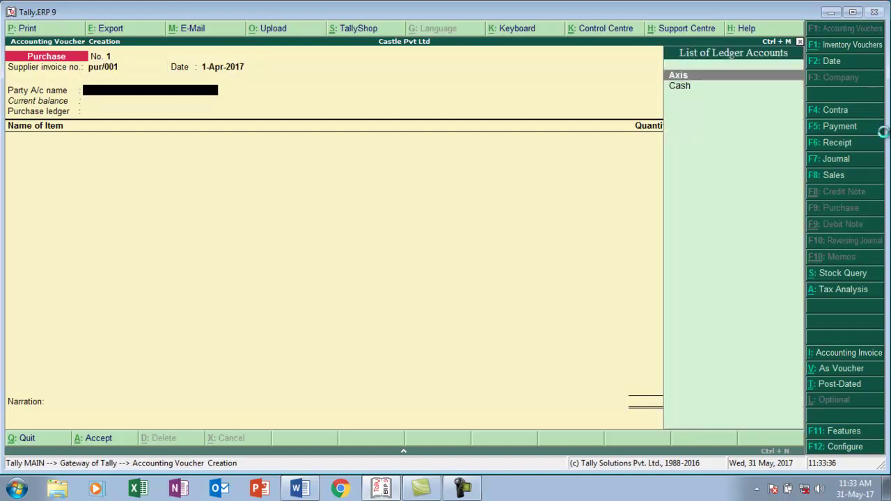
key("alt+c")
type("M/s Mehta Brothers")
key("Return")
type("S")
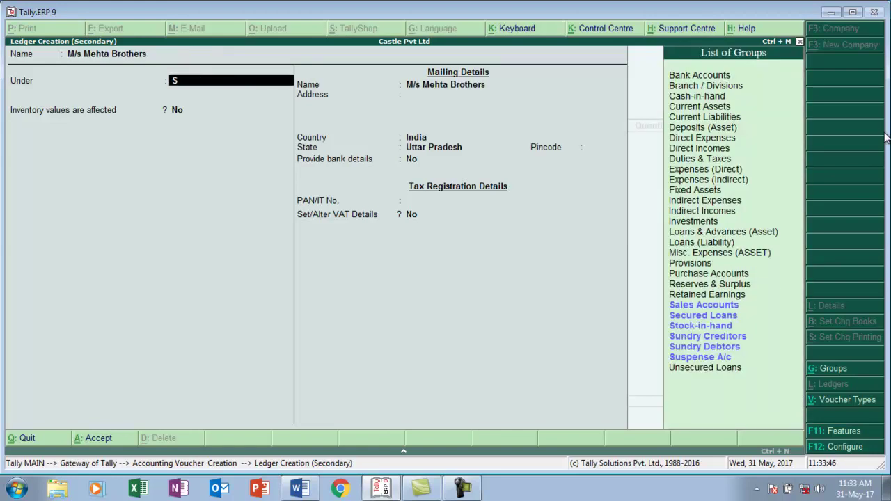
key("Down")
key("Down")
key("Down")
key("Down")
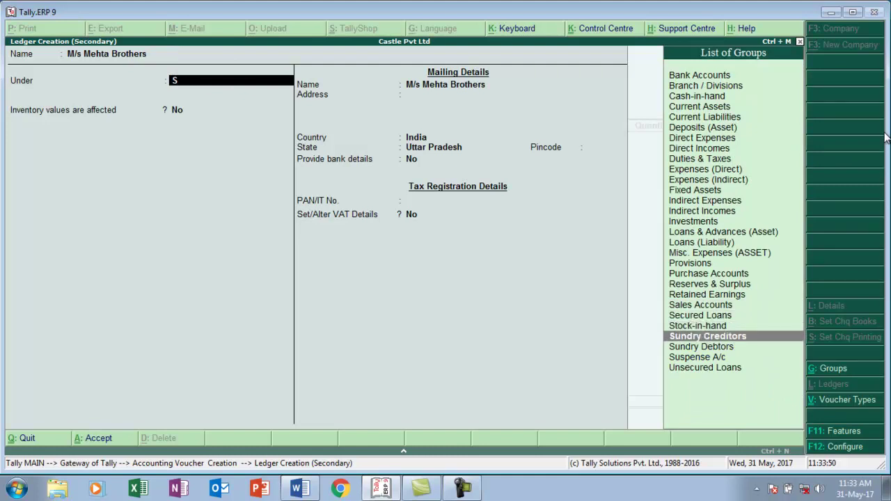
key("Return")
key("Return")
key("Return")
key("Return")
key("Return")
key("Return")
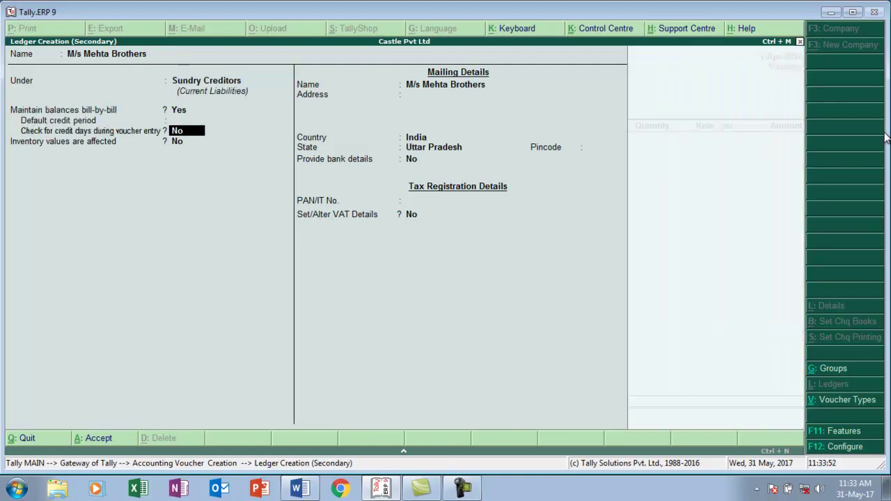
- Give the party Regular-dealer VAT details with its TIN, and save the ledger
key("Return")
key("Return")
key("Return")
key("Return")
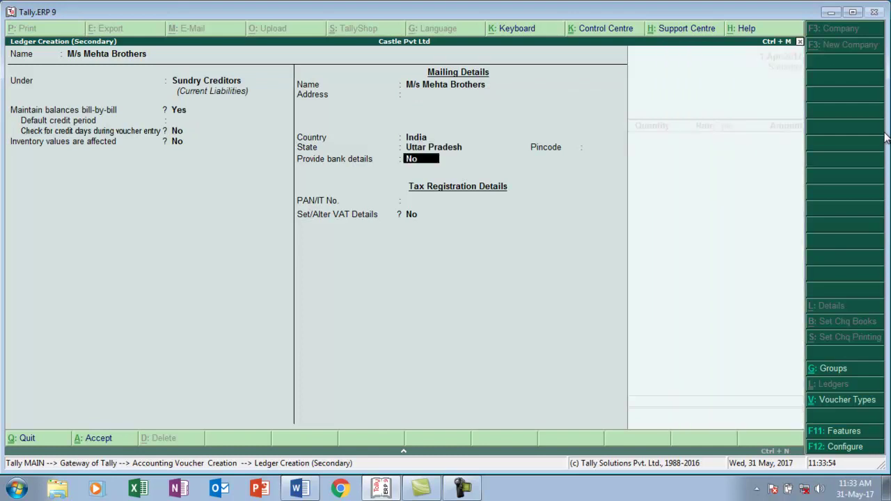
key("Return")
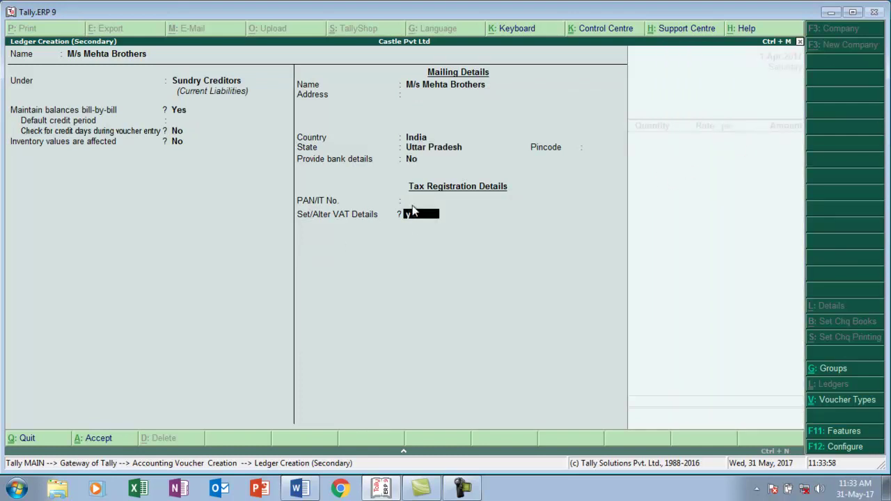
key("y")
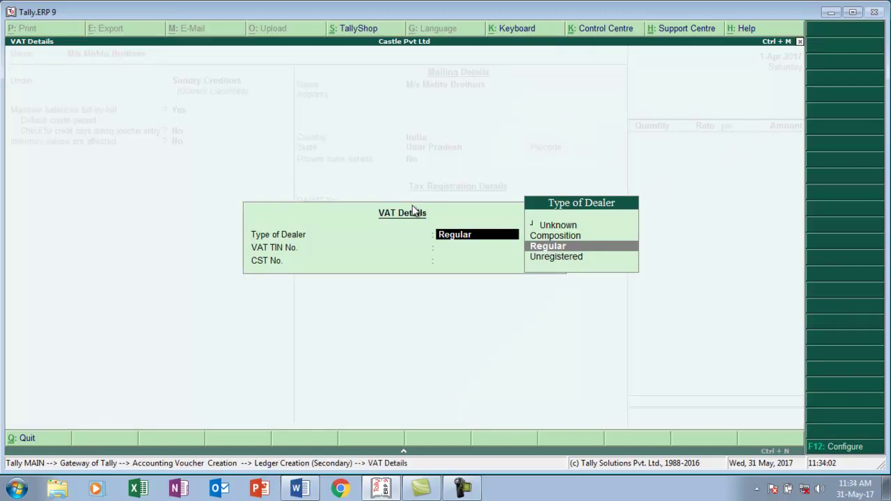
key("Return")
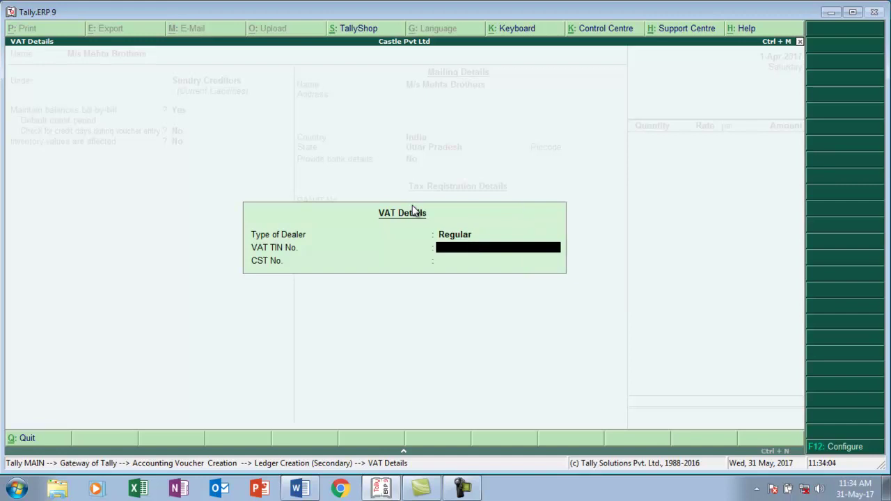
key("Return")
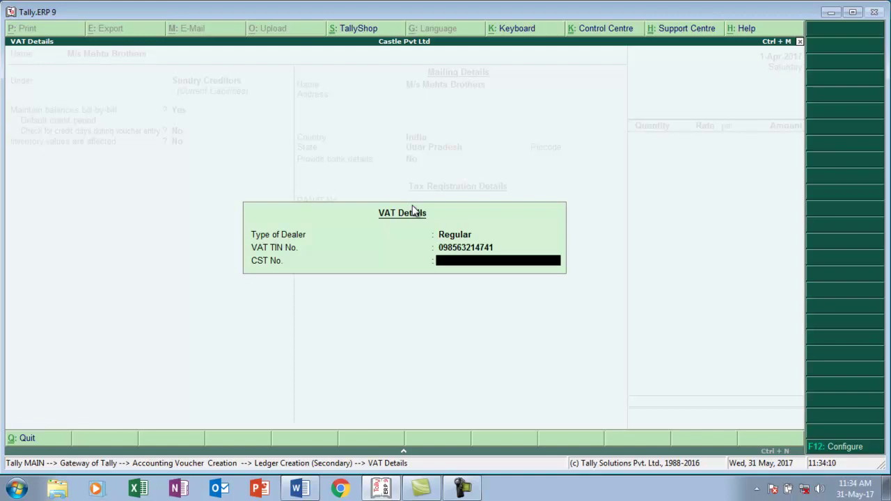
key("Return")
key("Return")
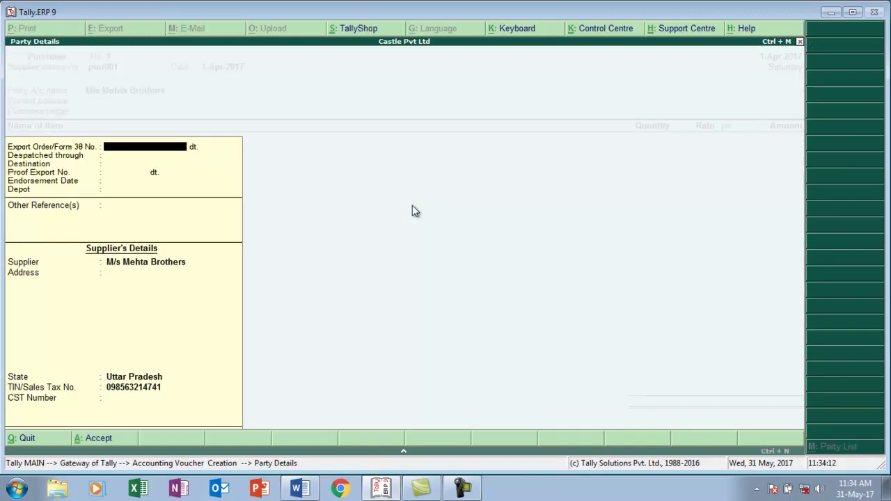
key("ctrl+a")
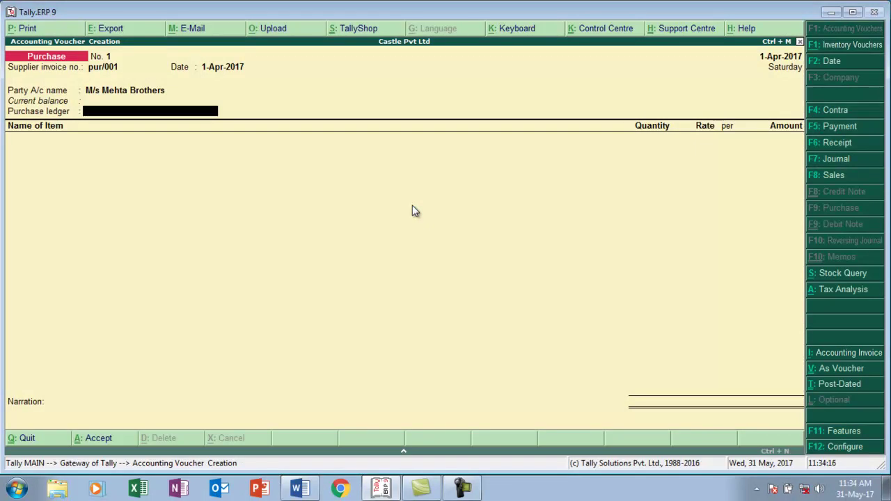
- Create a 'Purchase' ledger under Purchase Accounts with inventory values affected set to Yes
key("alt+c")
type("Pu")
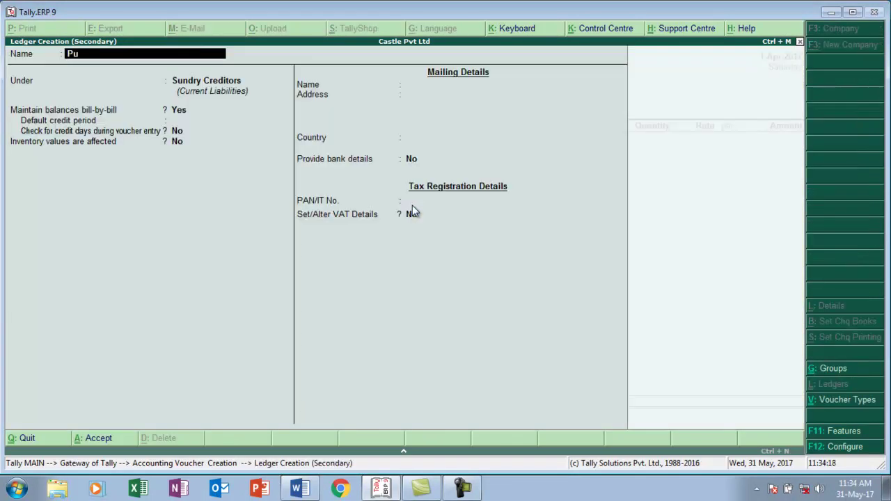
type("rchase")
key("Return")
type("pu")
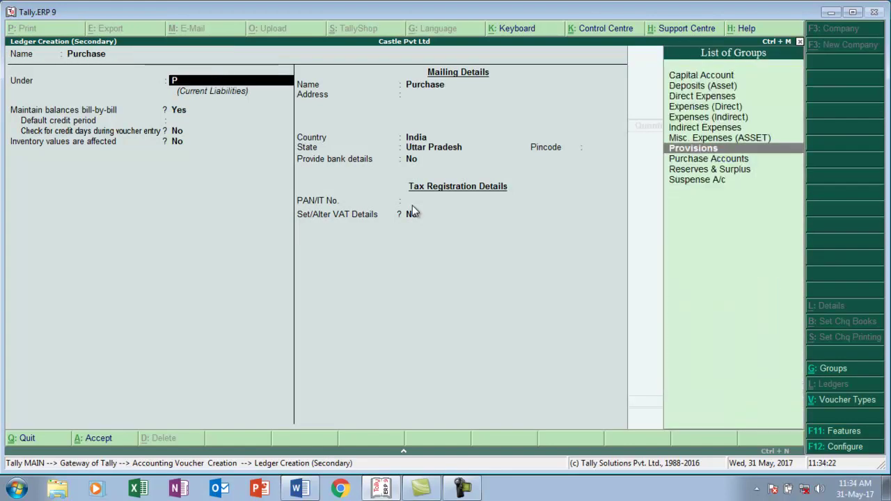
key("Return")
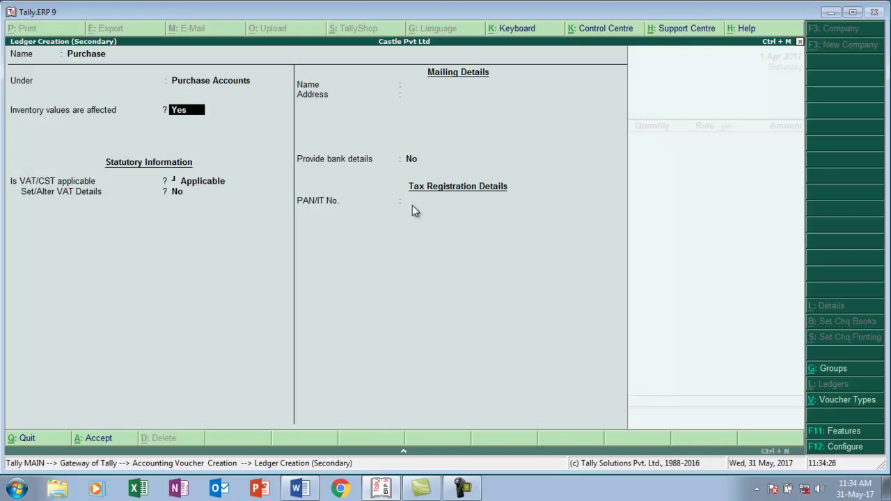
key("Return")
key("Return")
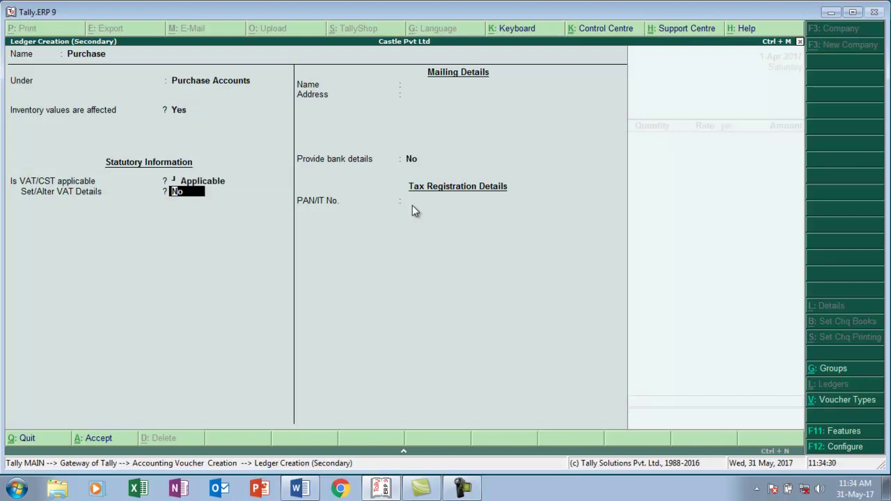
key("Return")
key("Return")
key("Return")
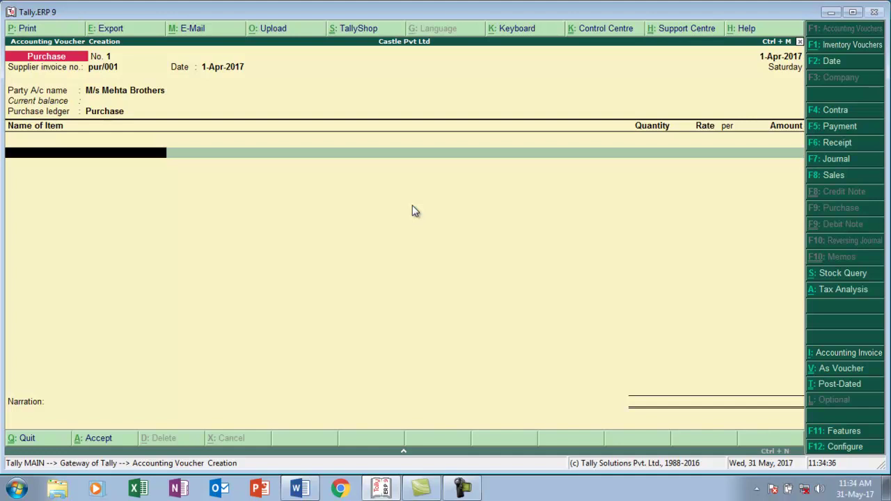
- Create stock item Moniter under Primary with a new unit 'pcs'
key("alt+c")
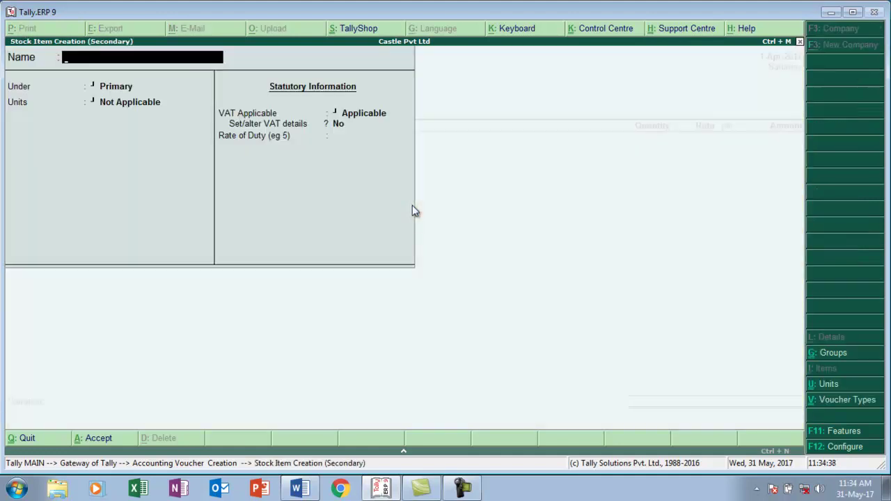
type("Monite")
key("Return")
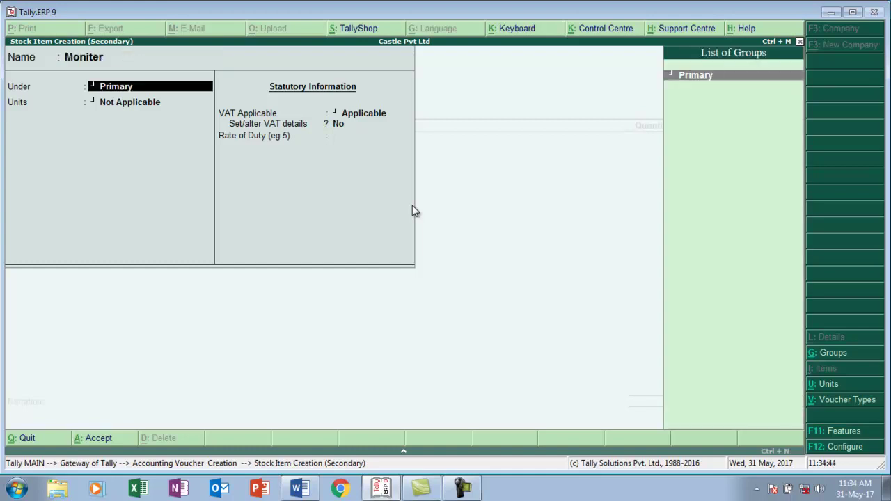
key("Return")
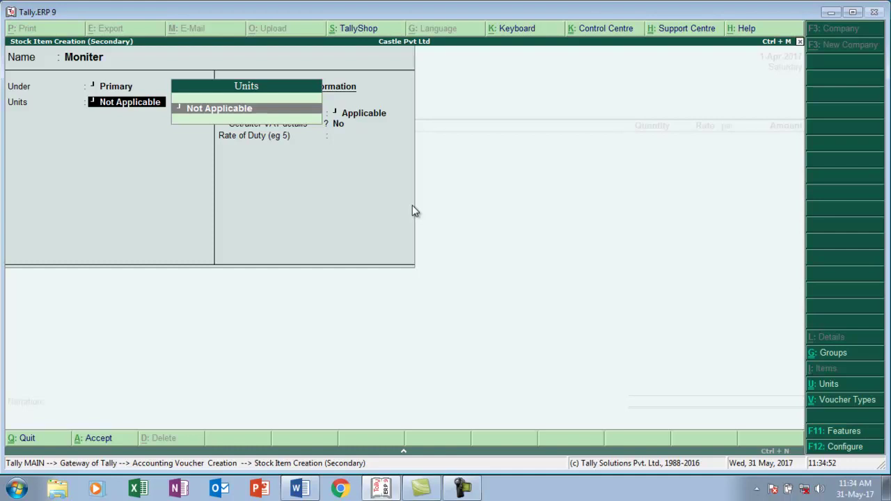
key("alt+c")
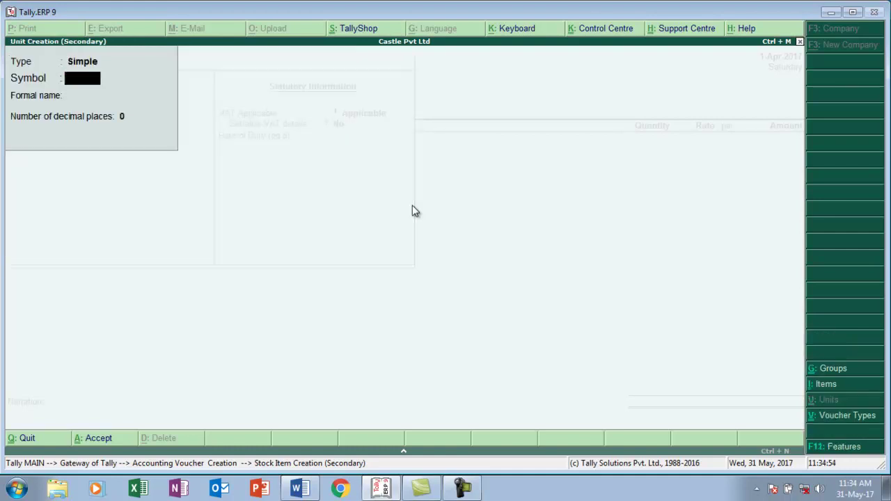
type("pcs")
key("Return")
key("Return")
key("Return")
key("Return")
key("Return")
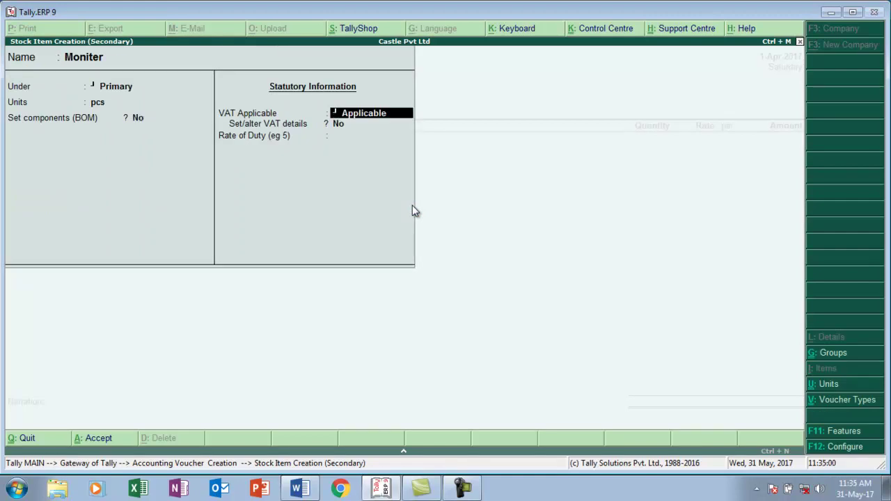
- Assign Moniter the Vat@ 12% classification and save the item
key("Return")
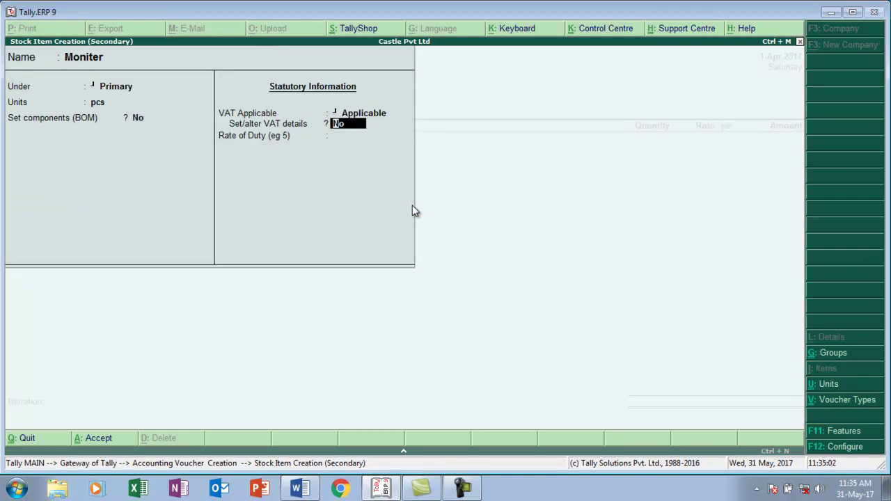
type("y")
key("Return")
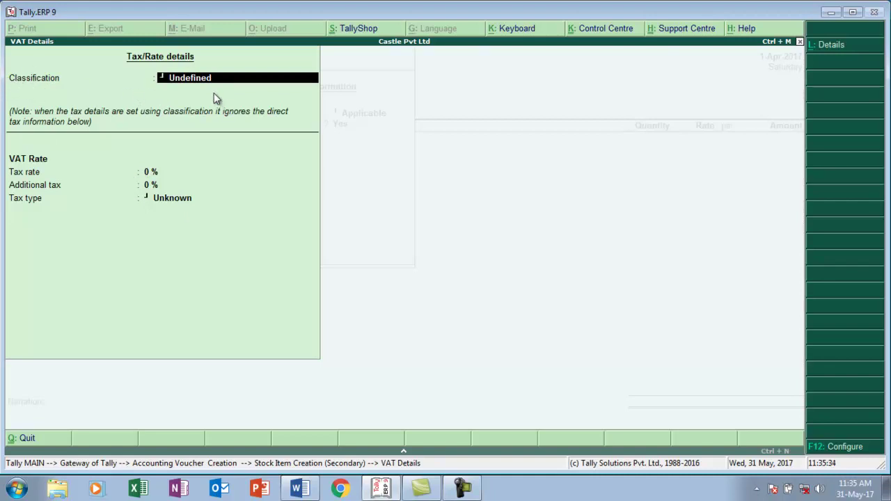
key("BackSpace")
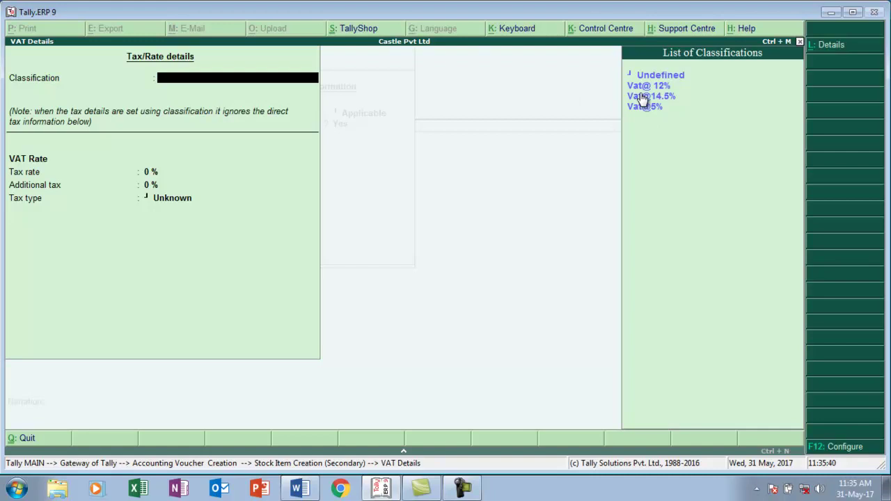
key("Down")
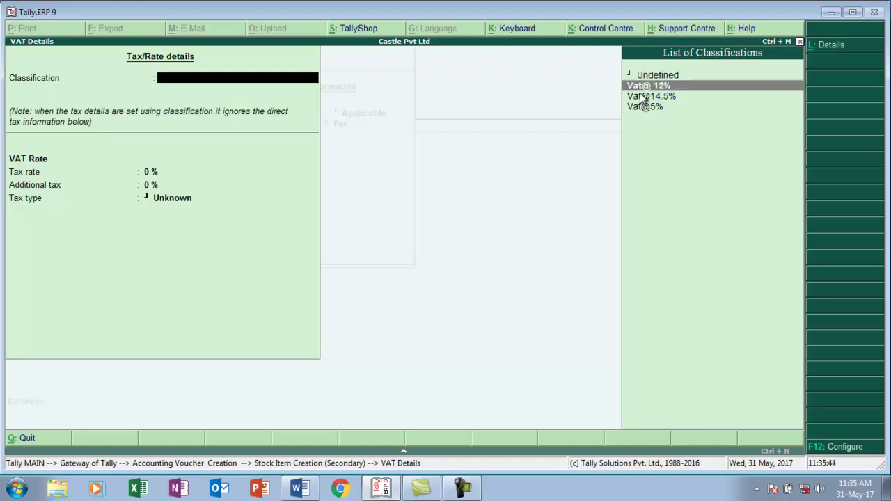
key("Return")
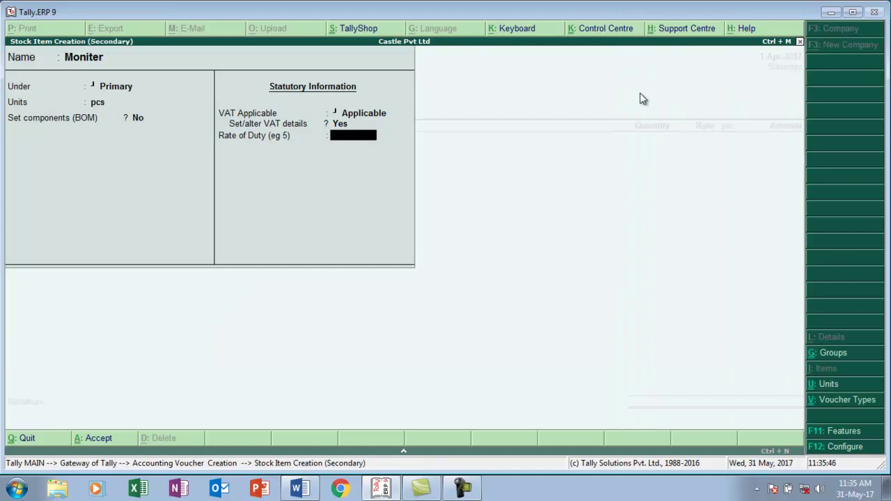
key("Return")
key("Return")
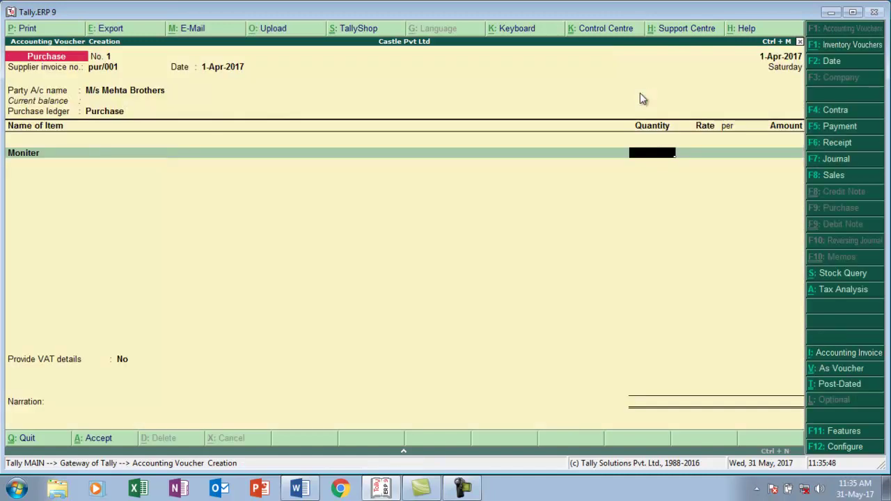
- Enter 50 pcs of Moniter at a rate of 6,500
type("50 pcs")
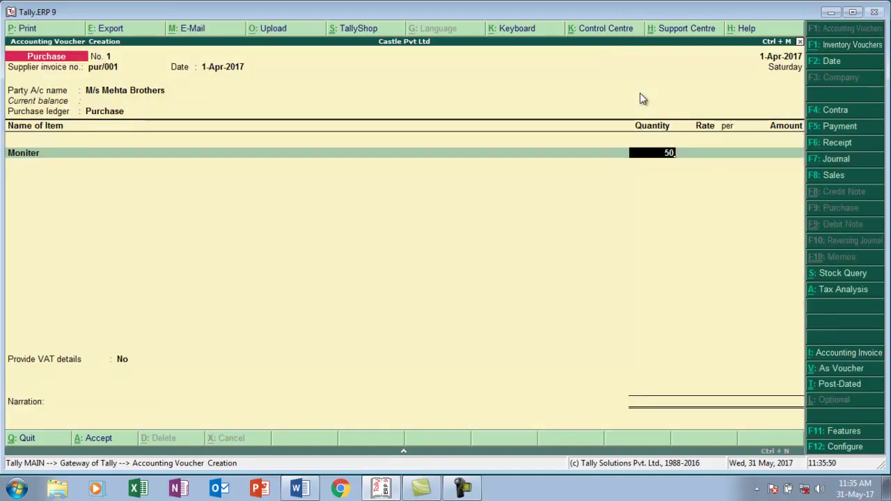
key("Return")
key("alt+Tab")
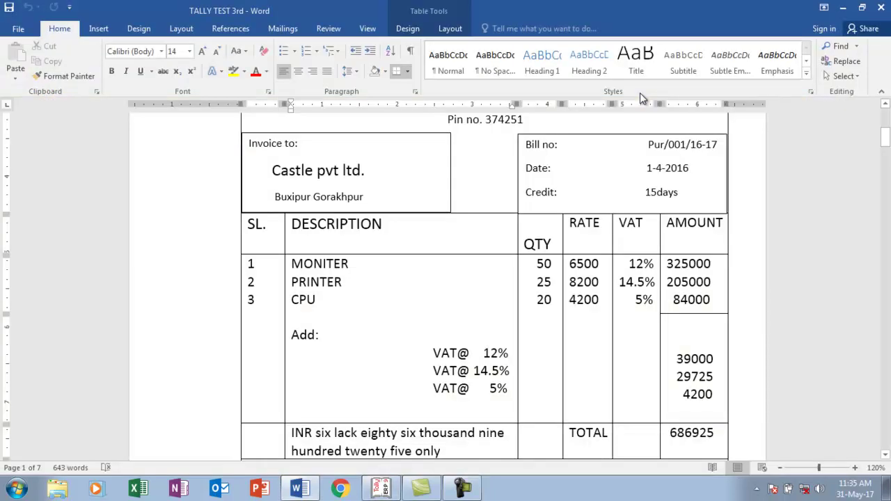
key("alt+Tab")
type("6,500")
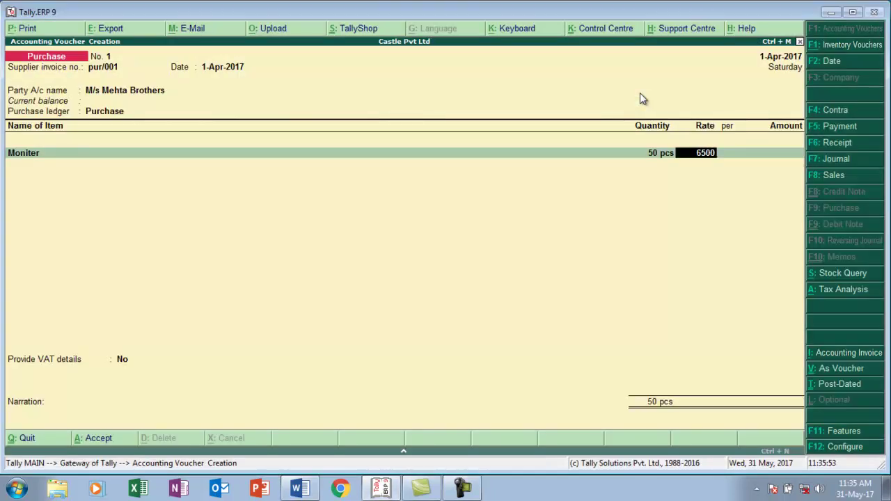
key("Return")
key("Return")
key("Return")
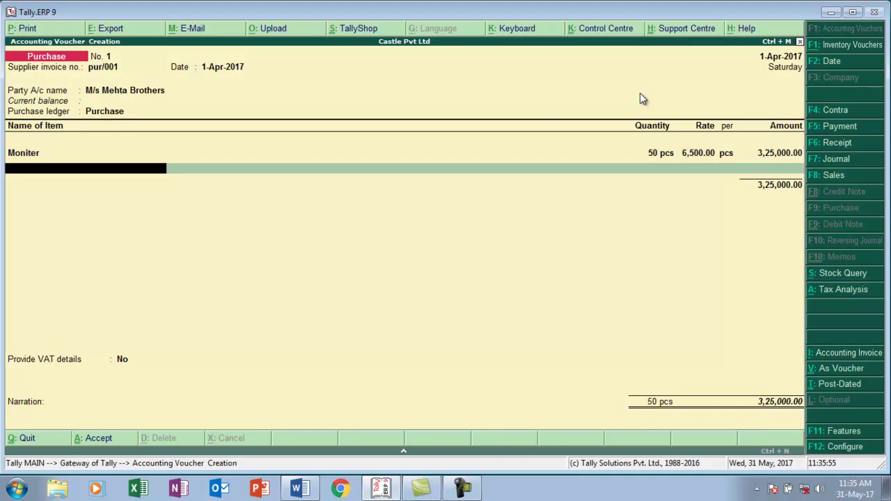
- Create stock item Printer in pcs with the Vat@ 14.5% classification
key("alt+c")
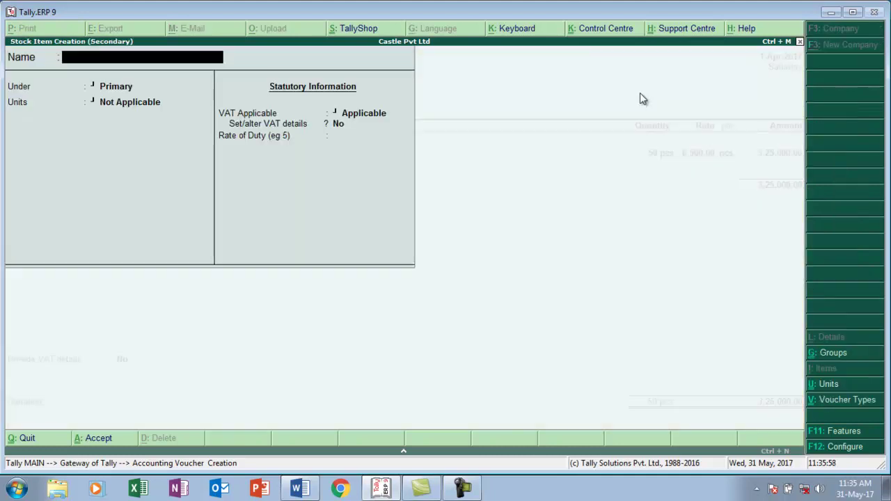
type("Printer")
key("Return")
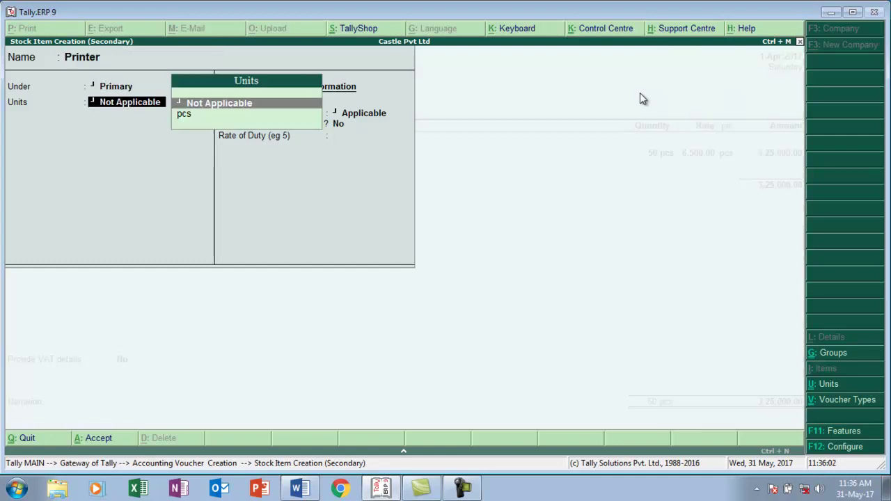
key("Down")
key("Return")
key("Return")
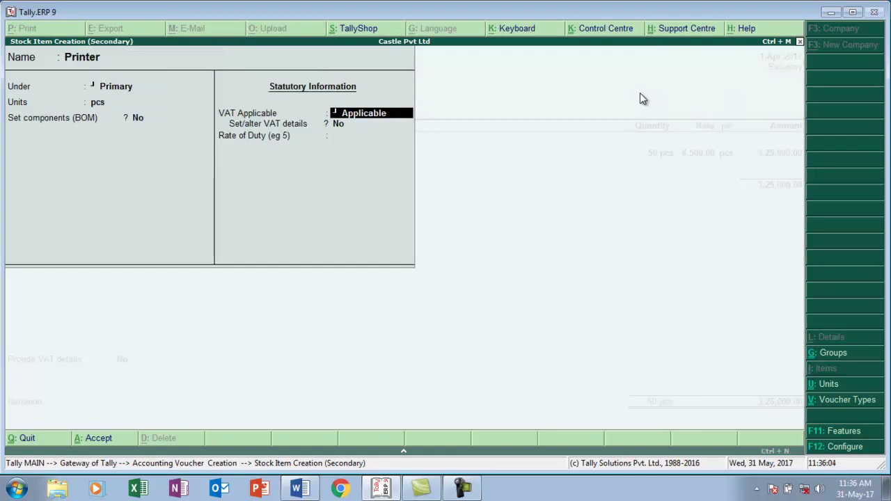
key("Return")
type("y")
key("Return")
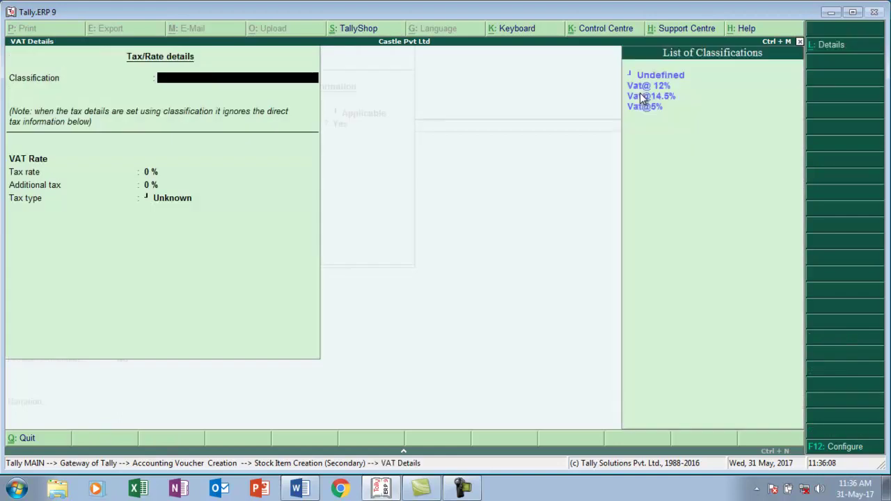
key("Down")
key("Down")
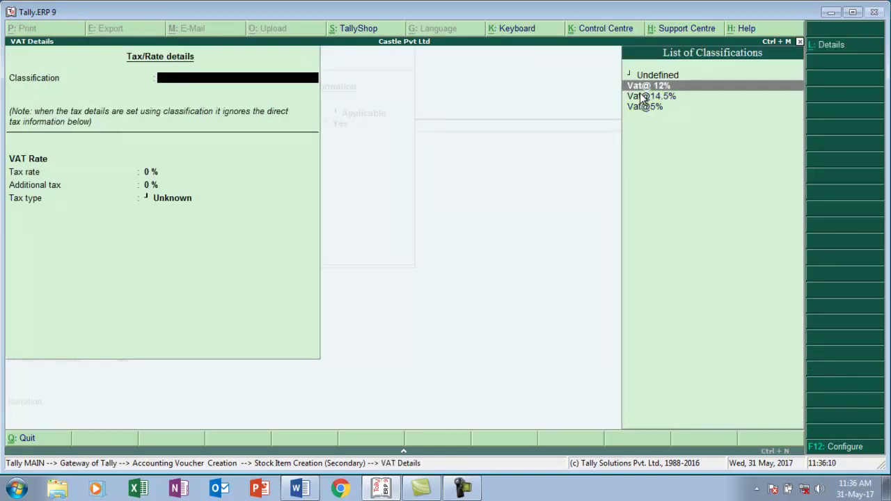
key("Return")
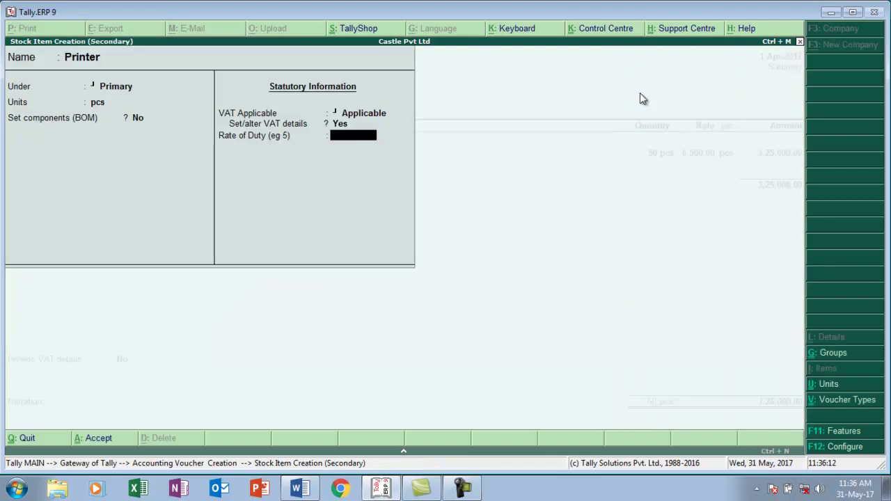
key("Return")
key("y")
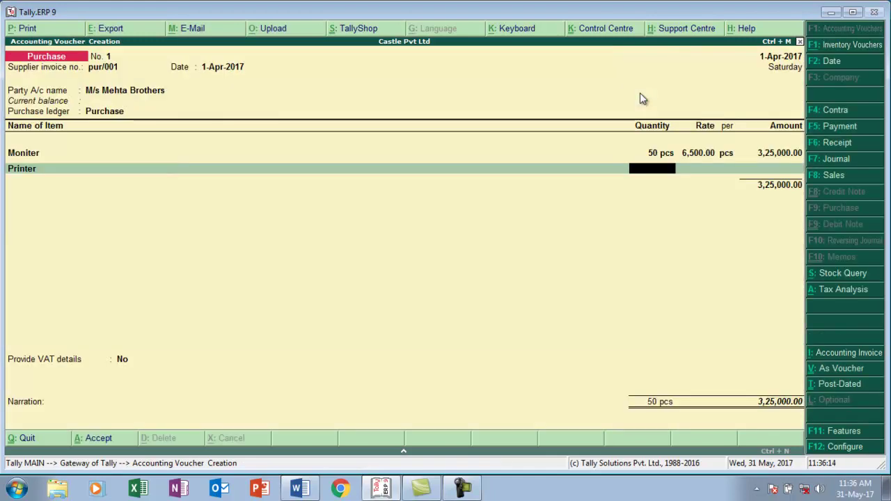
- Enter 25 pcs of Printer at a rate of 8,200
type("25")
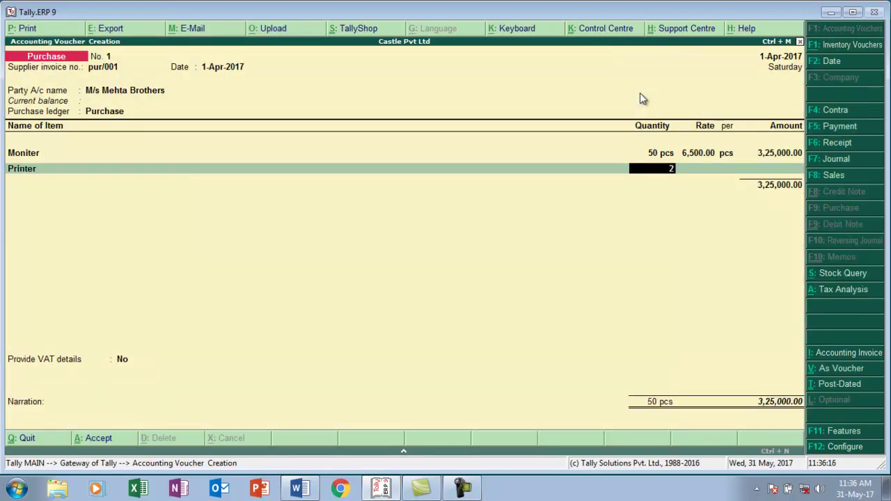
key("alt+Tab")
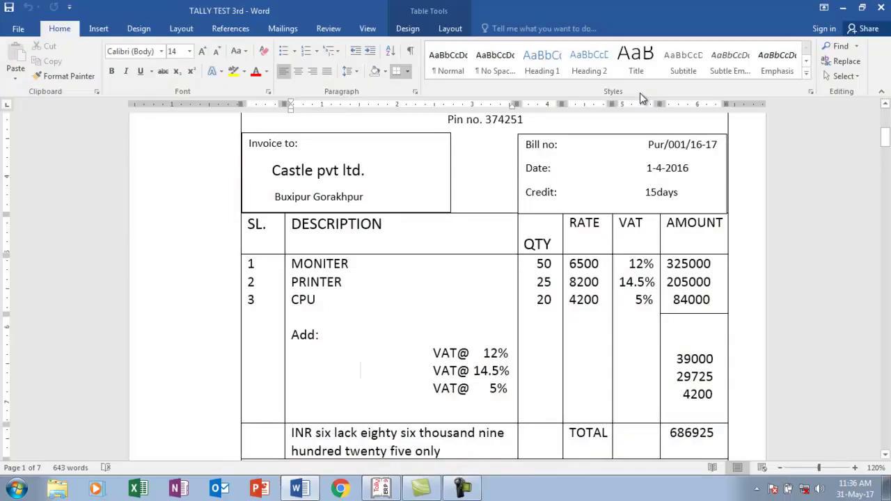
key("alt+Tab")
key("Return")
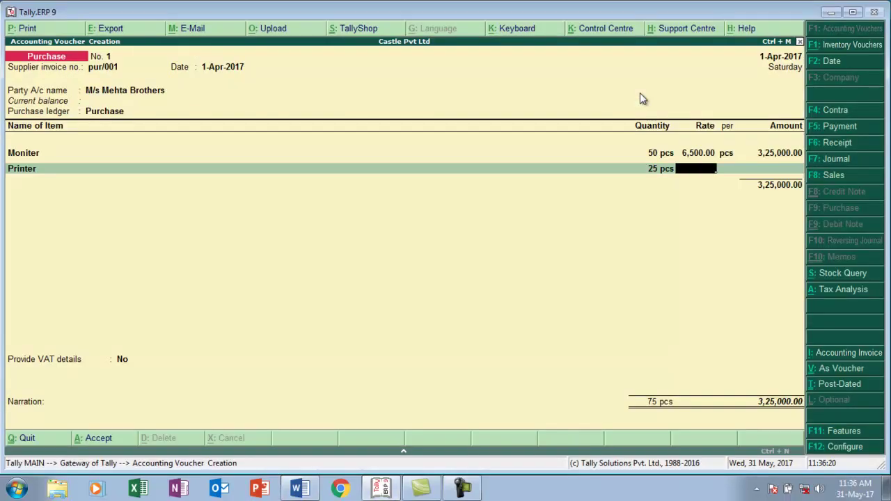
type("8,200")
key("Return")
key("Return")
key("Return")
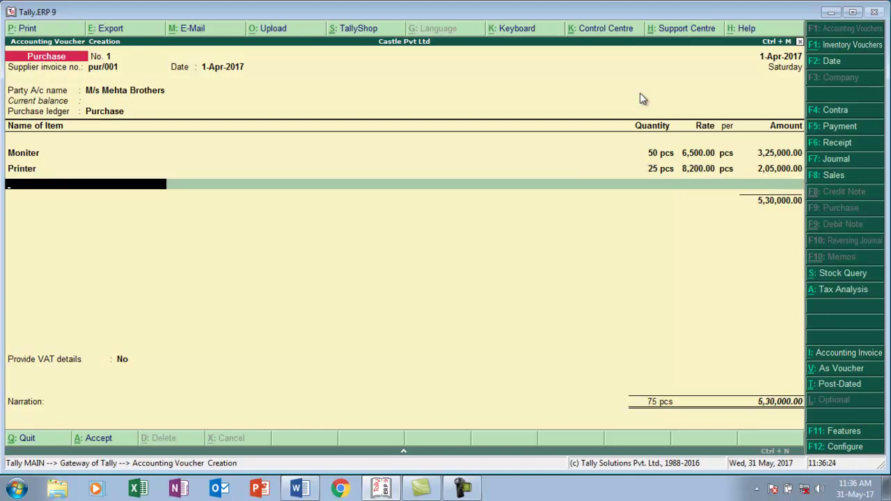
- Create stock item Cpu under Primary in pcs with the Vat@5% classification
key("alt+c")
type("Cpu")
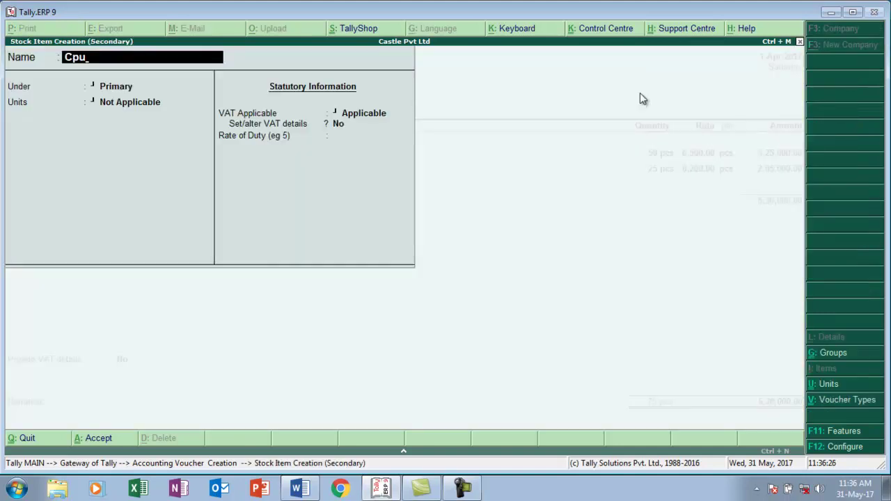
key("Return")
key("Return")
key("Down")
key("Return")
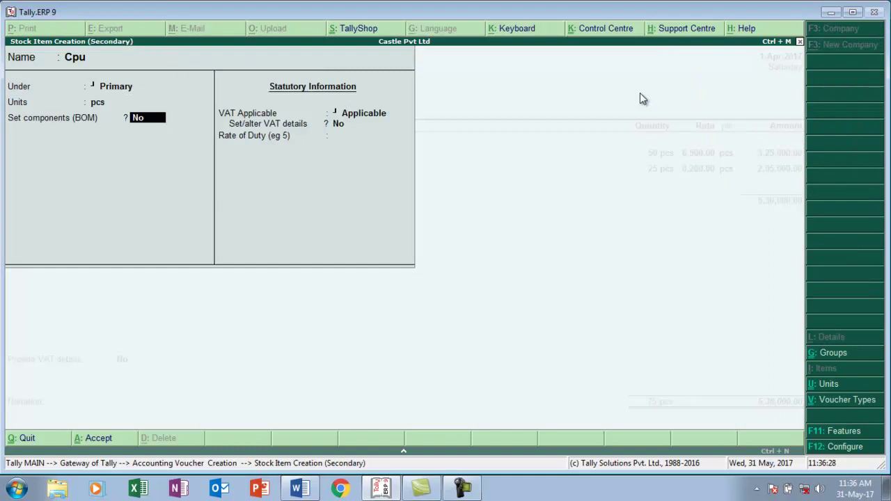
key("Return")
key("Return")
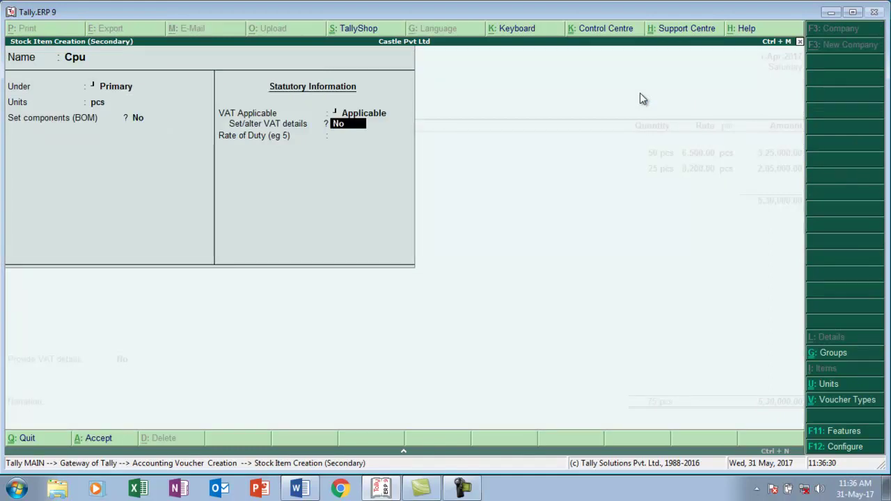
type("y")
key("Return")
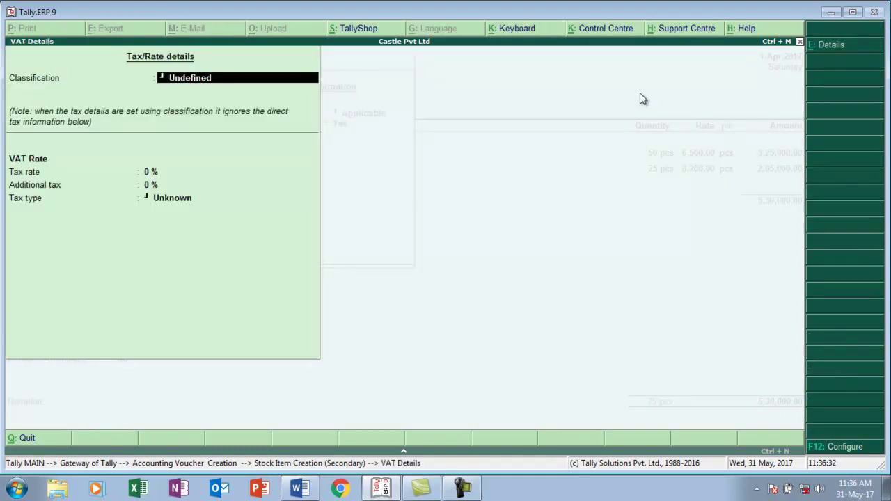
key("Down")
key("Down")
key("Down")
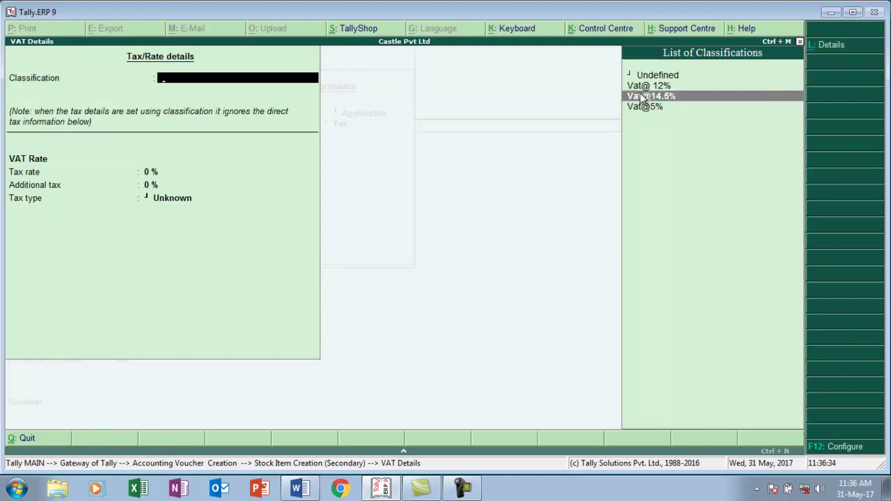
key("Return")
key("Return")
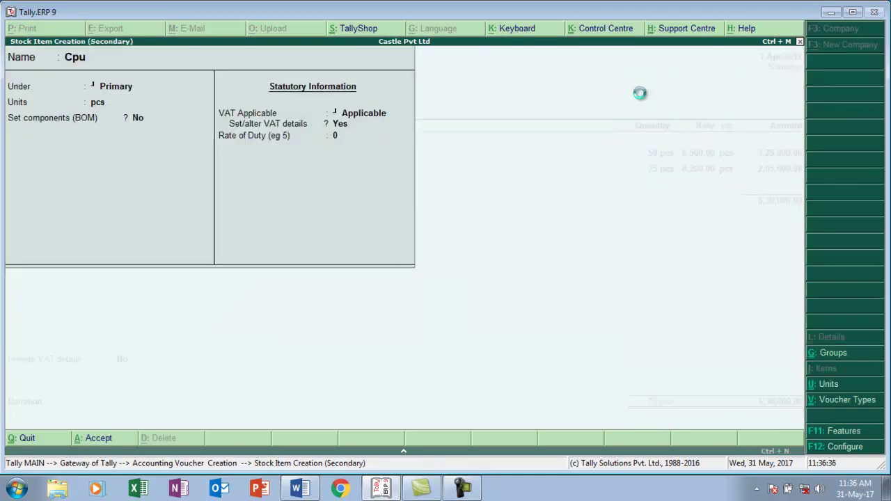
key("Return")
- Enter a Cpu quantity of 20 pcs, checking it against the Word invoice
type("20 pcs")
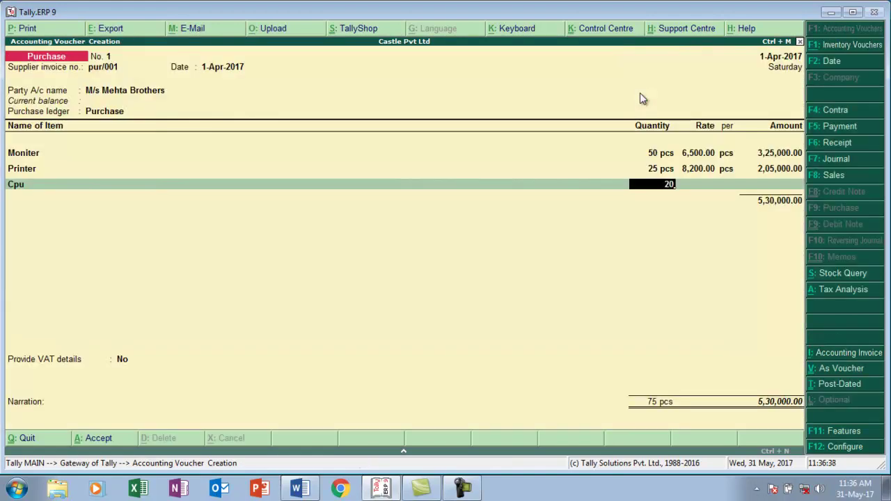
key("Return")
key("alt+Tab")
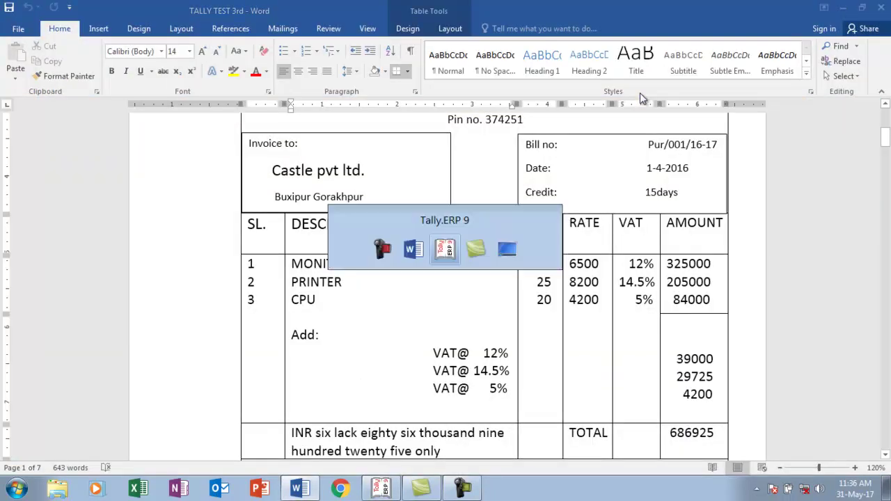
key("alt+Tab")
- Enter the Cpu rate of 4,200 and compare the Tax Analysis VAT with the Word invoice
type("4,200")
key("Return")
key("Return")
key("Return")
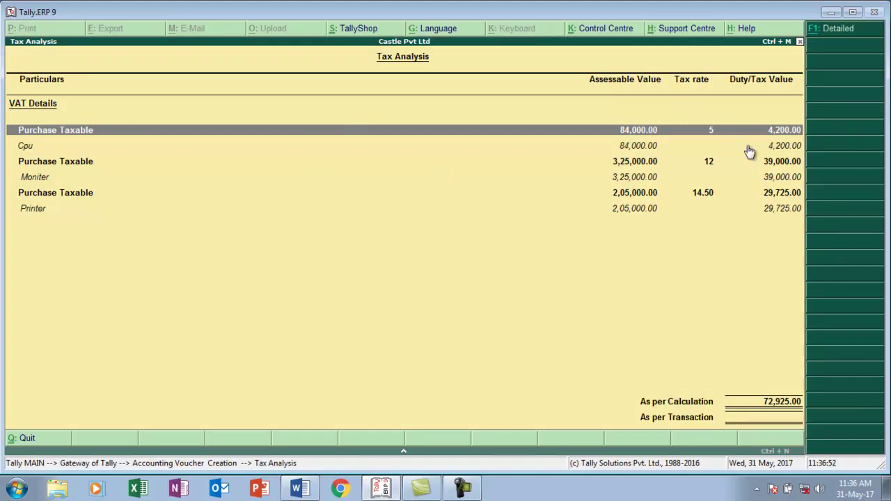
key("alt+Tab")
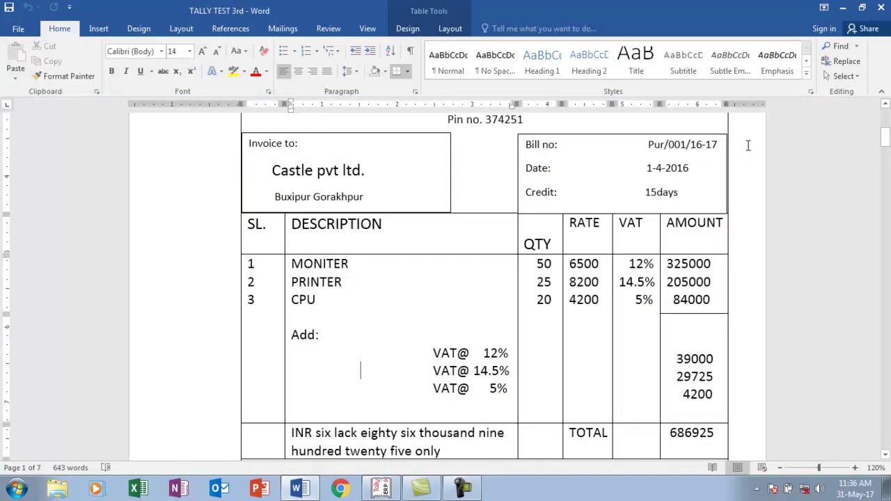
key("alt+Tab")
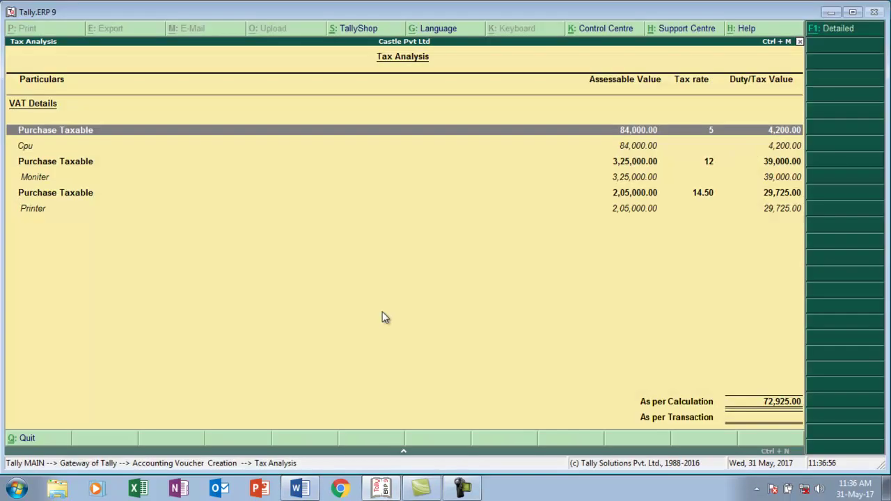
key("alt+Tab")
key("alt+Tab")
key("Escape")
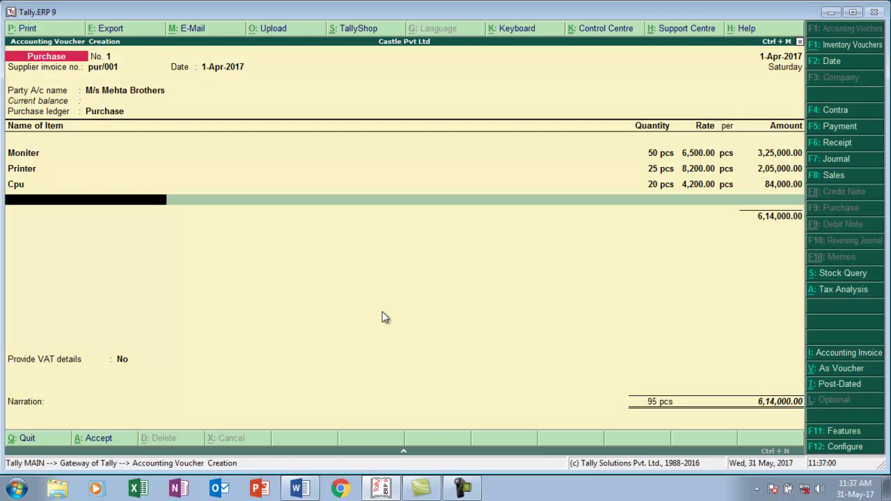
key("Return")
- Create ledger Vat under Duties & Taxes with duty type VAT, then view the invoice's VAT figures
key("alt+c")
type("Vat")
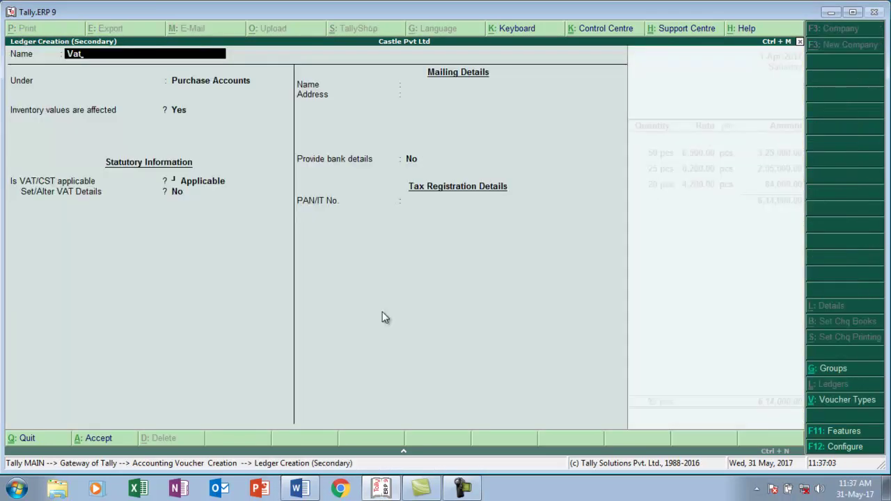
key("Return")
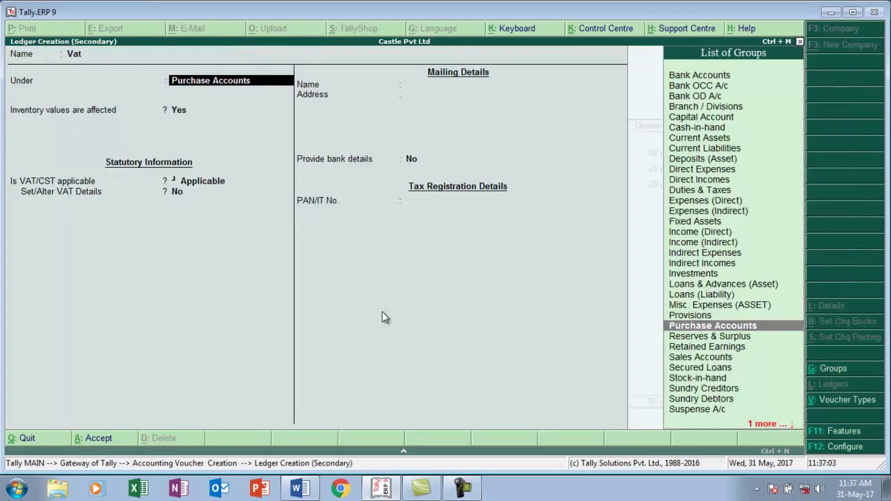
type("D")
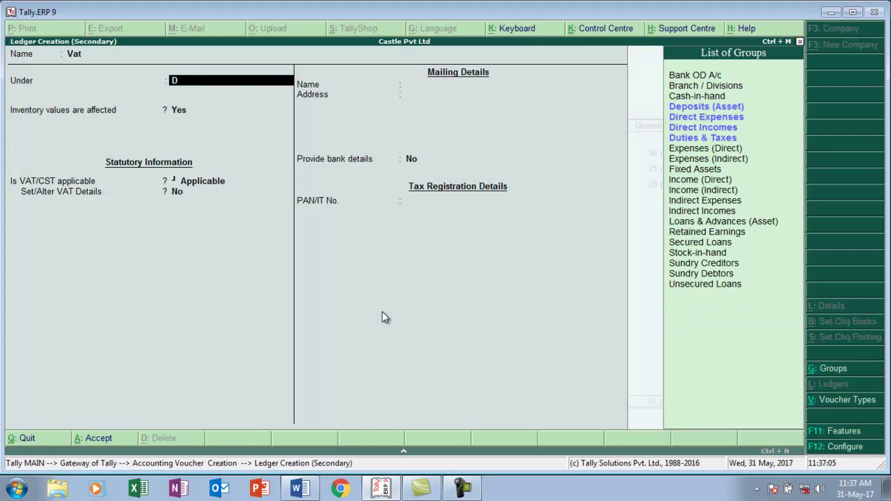
key("Down")
key("Down")
key("Down")
key("Down")
key("Up")
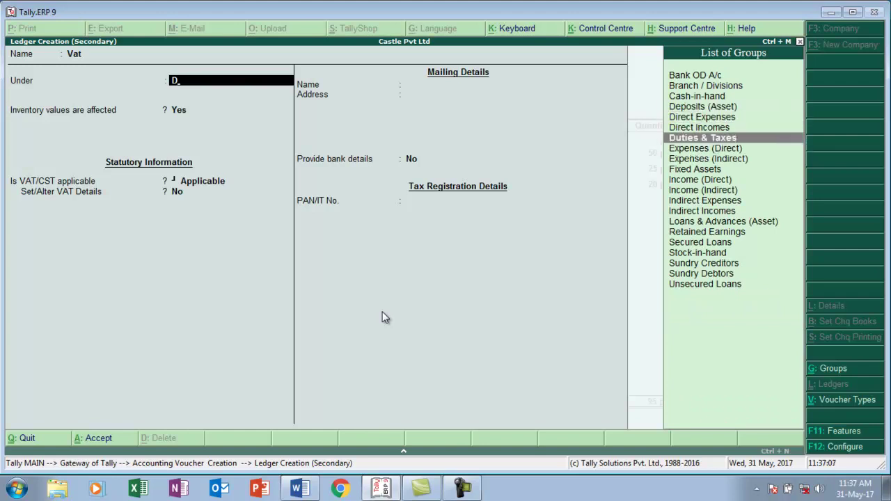
key("Return")
key("Down")
key("Return")
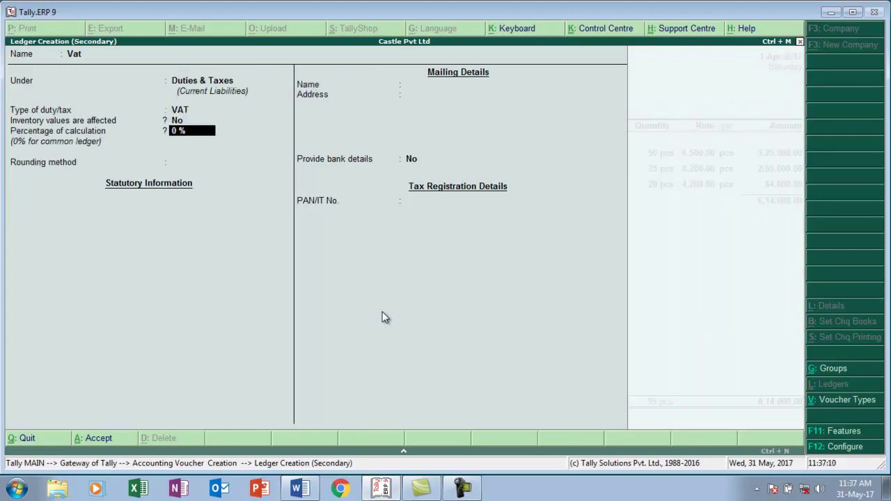
key("Return")
key("Return")
key("Return")
key("Return")
key("Return")
key("Return")
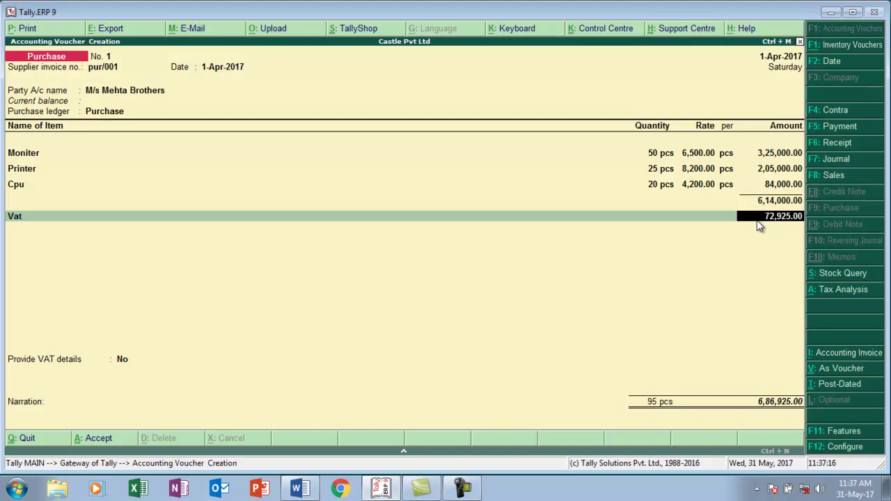
key("alt+Tab")
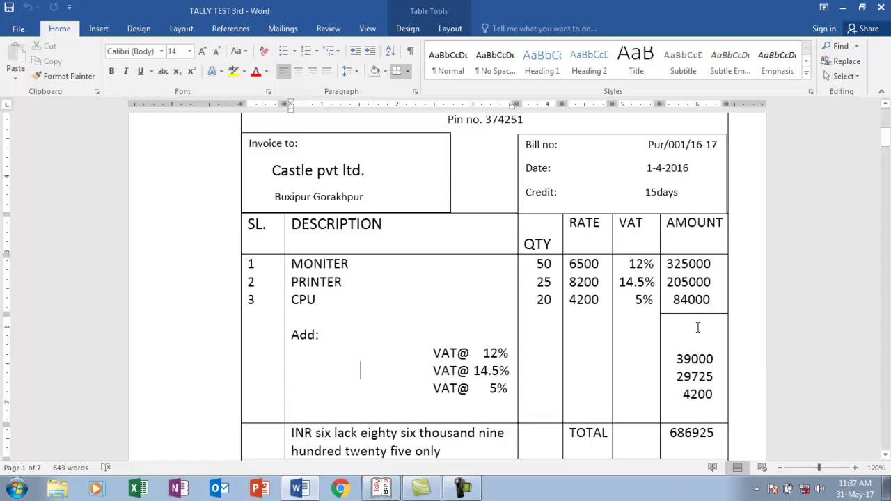
- Alter the Vat ledger on the voucher line, renaming it Vat@12% with a 12% rate
key("alt+Tab")
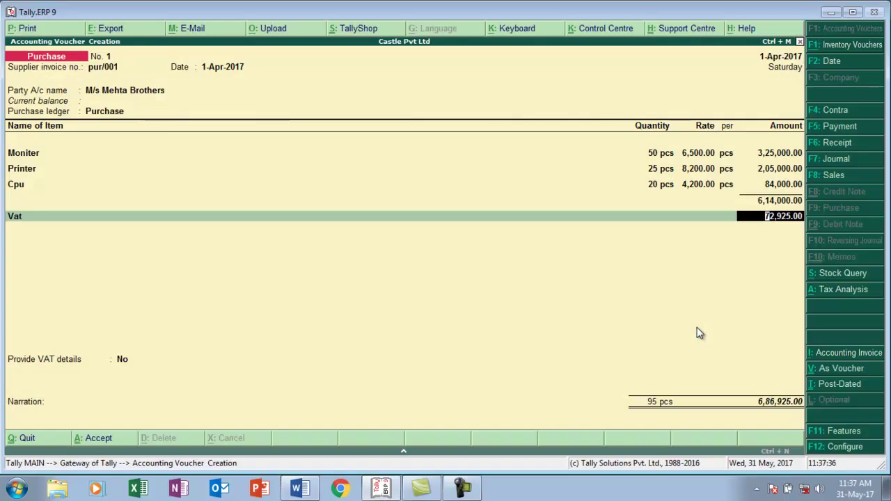
key("BackSpace")
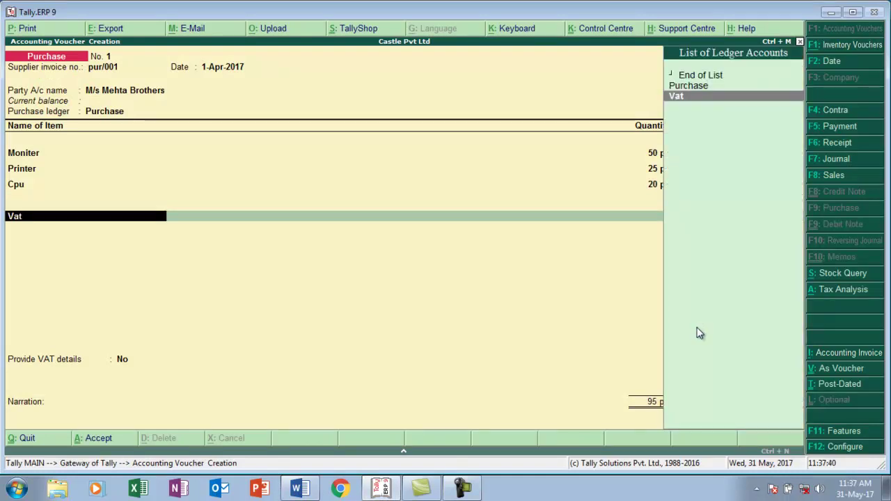
key("ctrl+Return")
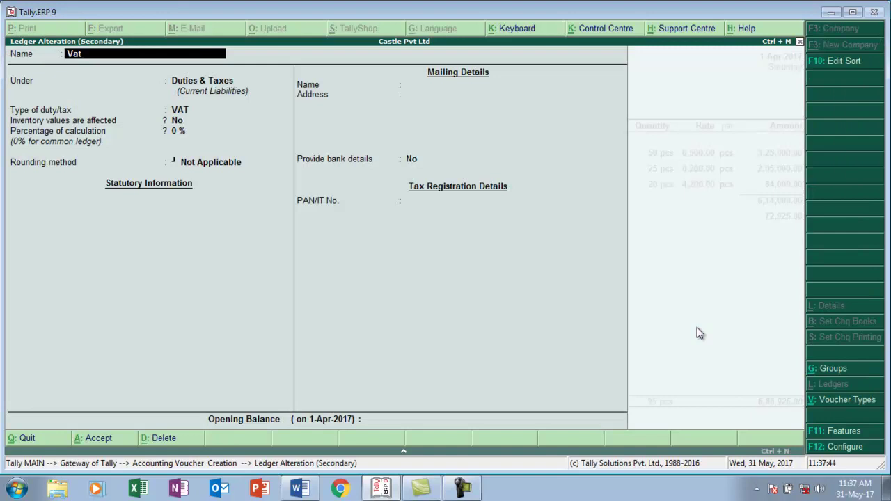
type("@12%")
key("Return")
key("Return")
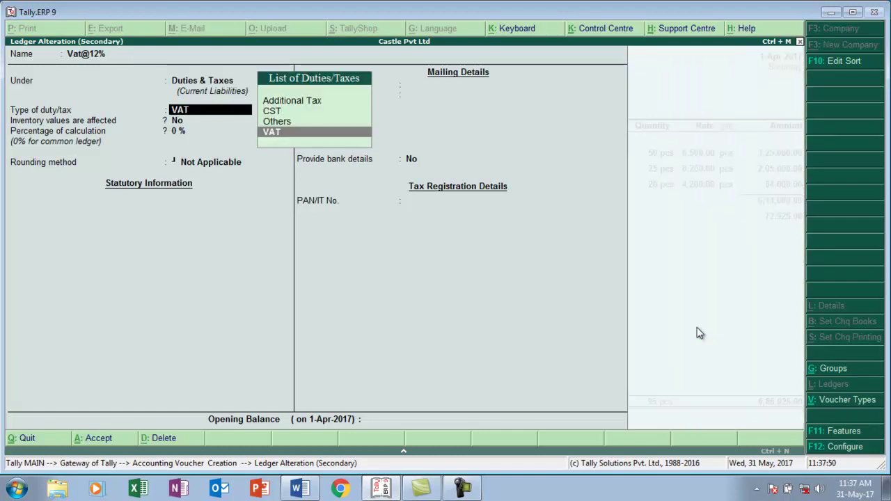
key("Return")
type("12")
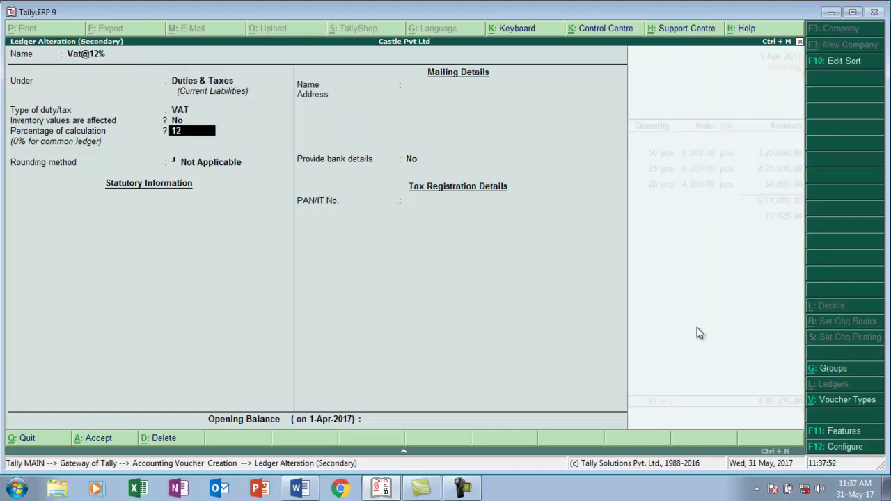
key("Return")
key("Return")
key("Return")
key("Return")
key("Return")
key("Return")
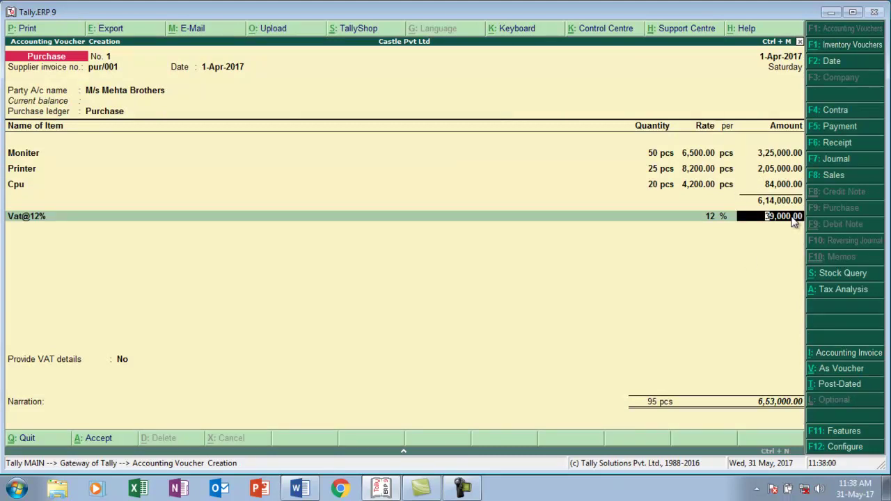
key("Return")
key("alt+c")
type("V")
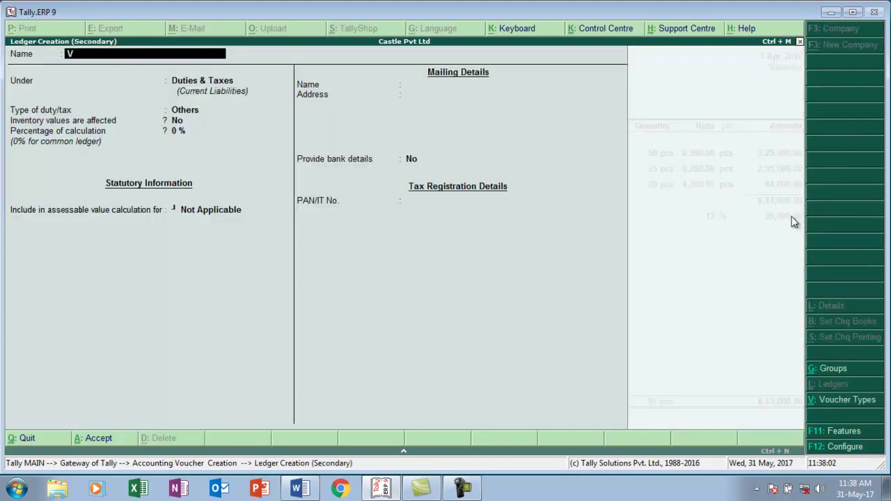
type("at @")
type("14")
type(".55")
key("BackSpace")
type("%")
key("Return")
key("Return")
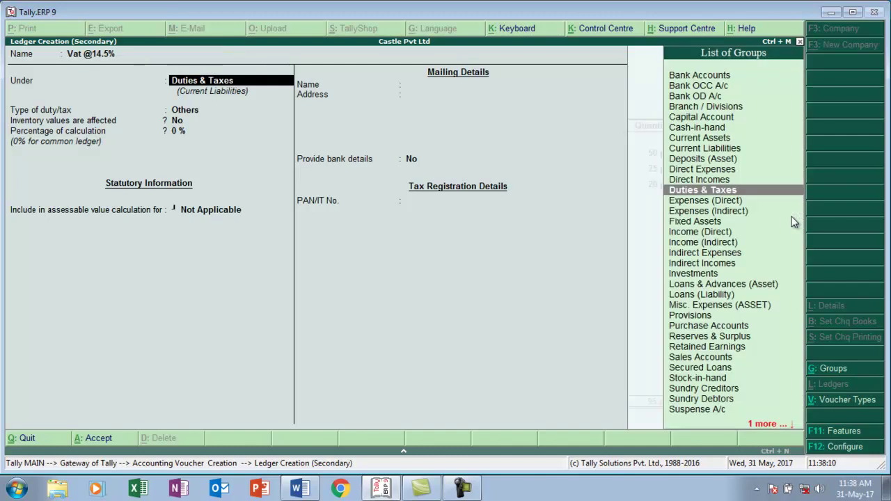
key("Down")
key("Return")
type("14.5")
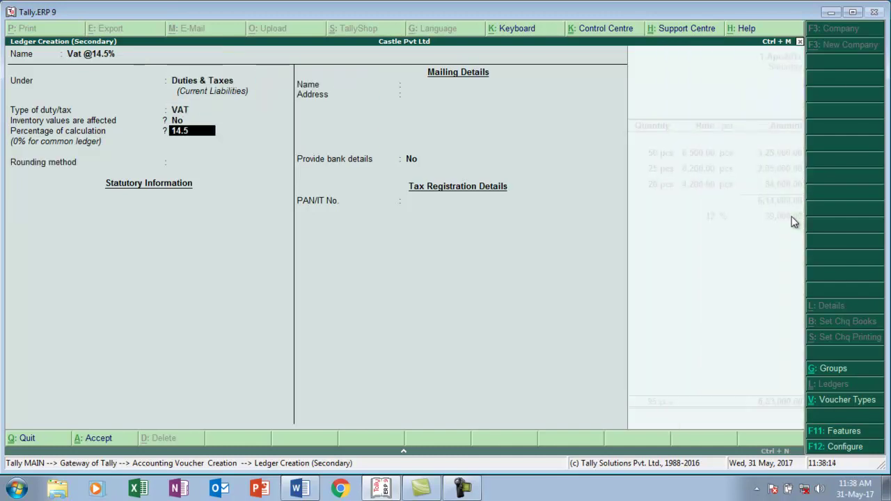
key("Return")
key("Return")
key("Return")
key("Return")
key("Return")
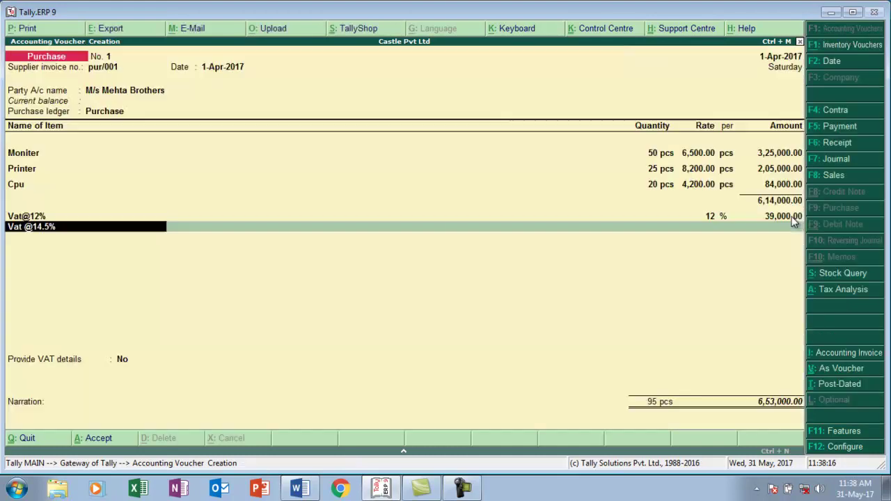
key("Return")
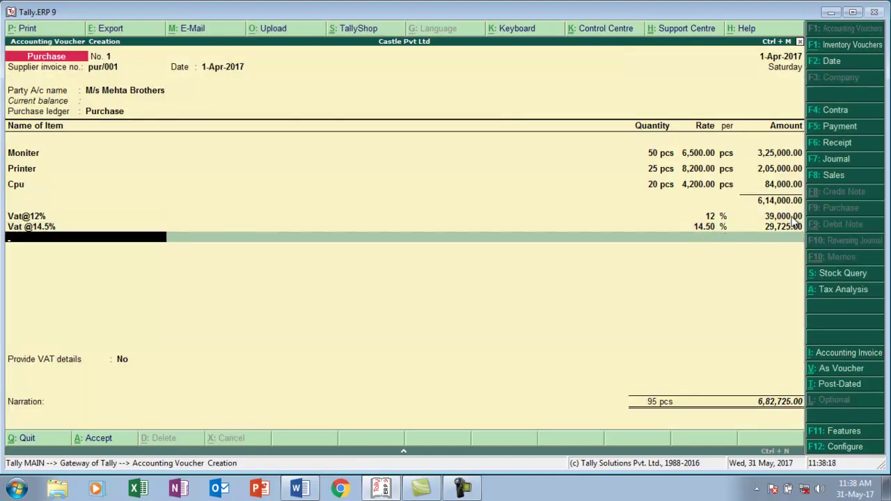
- Create the Vat@ 5% ledger under Duties & Taxes with VAT duty type at 5%
key("alt+c")
type("Vat@")
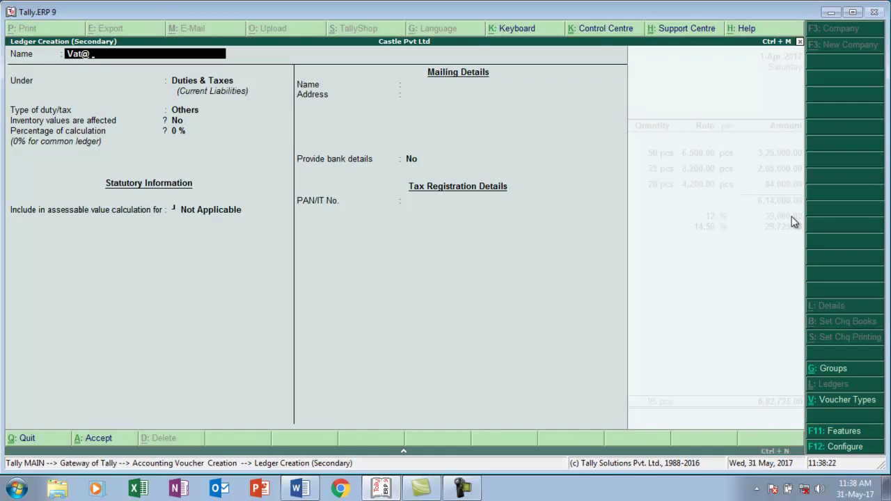
type(" 5%")
key("Return")
key("Return")
key("Down")
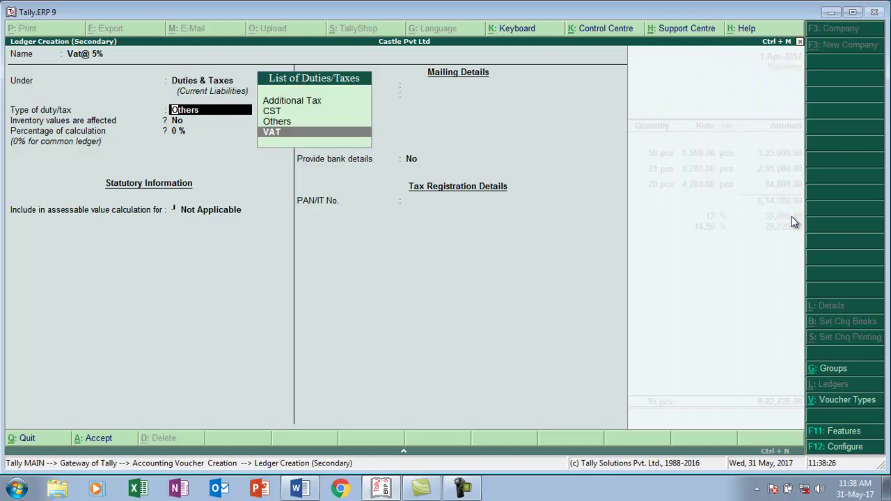
key("Return")
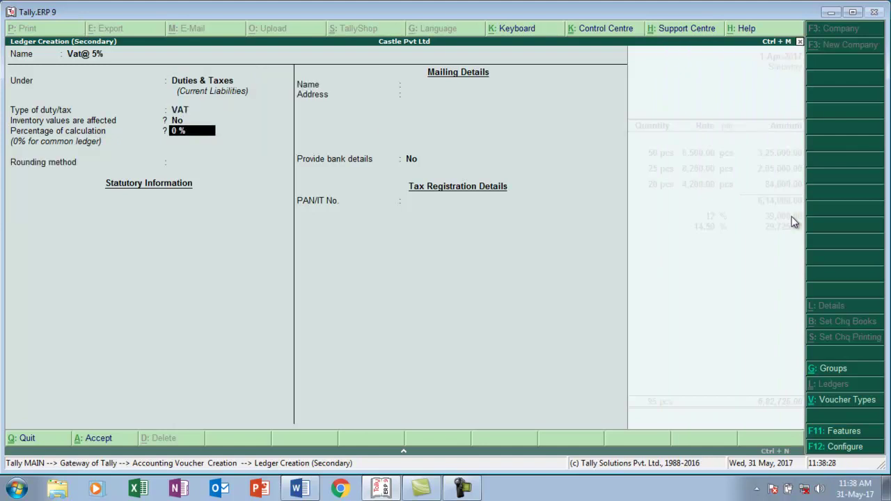
type("5")
key("Return")
key("Return")
key("Return")
key("Return")
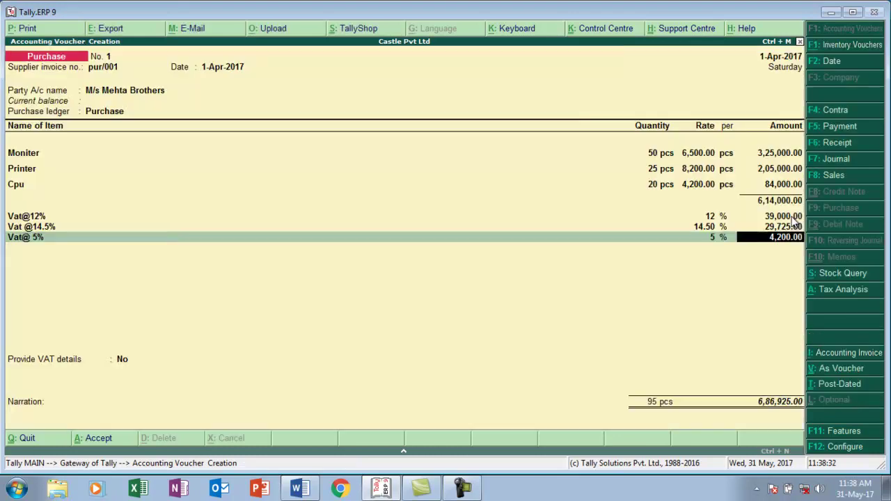
- Record new bill reference Pur/001 due in 15 days and save the purchase voucher
key("alt+Tab")
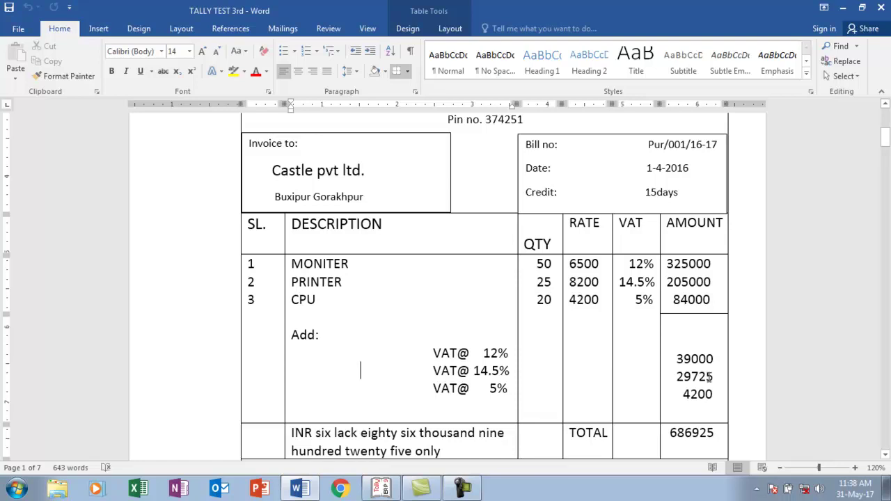
key("alt+Tab")
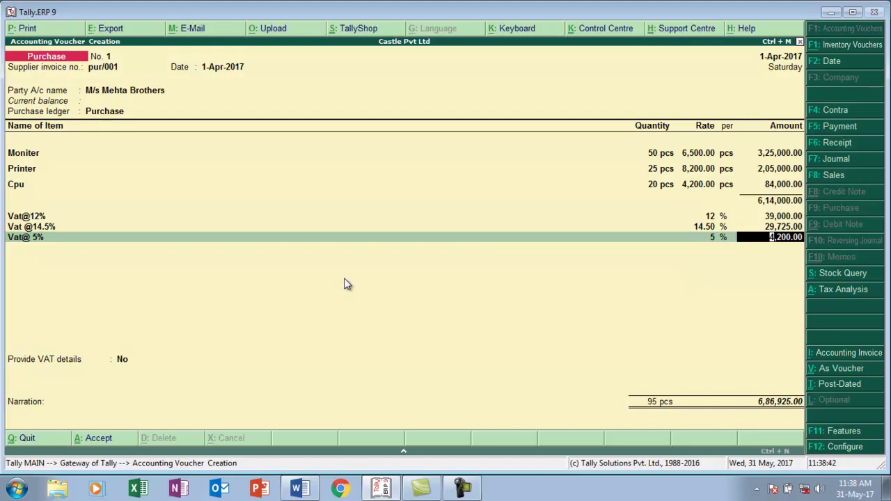
key("Return")
key("Return")
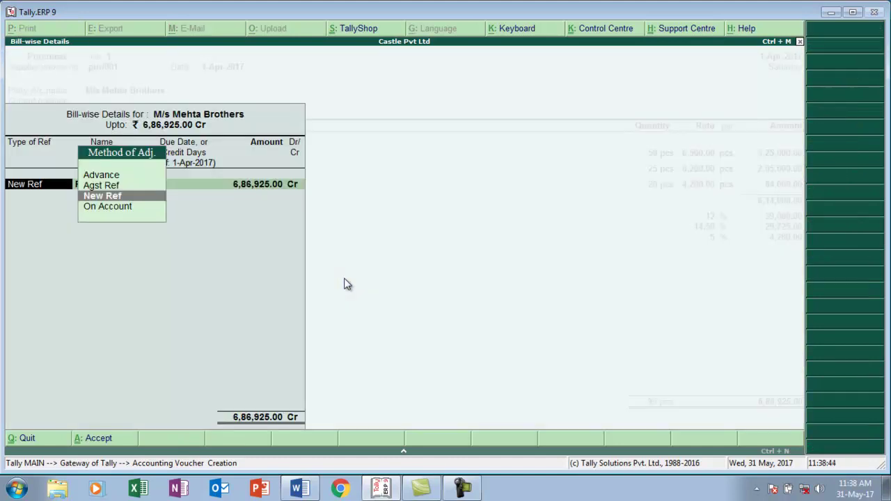
key("Return")
key("Return")
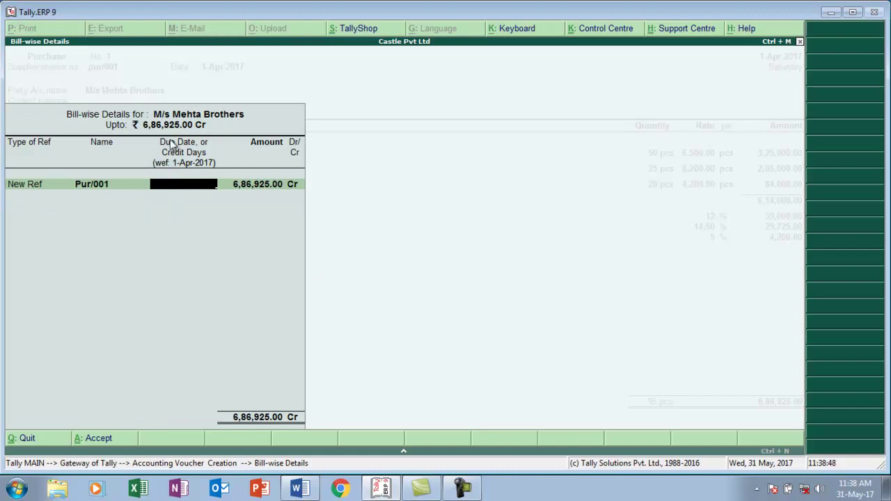
type("15")
key("Return")
key("Return")
key("Return")
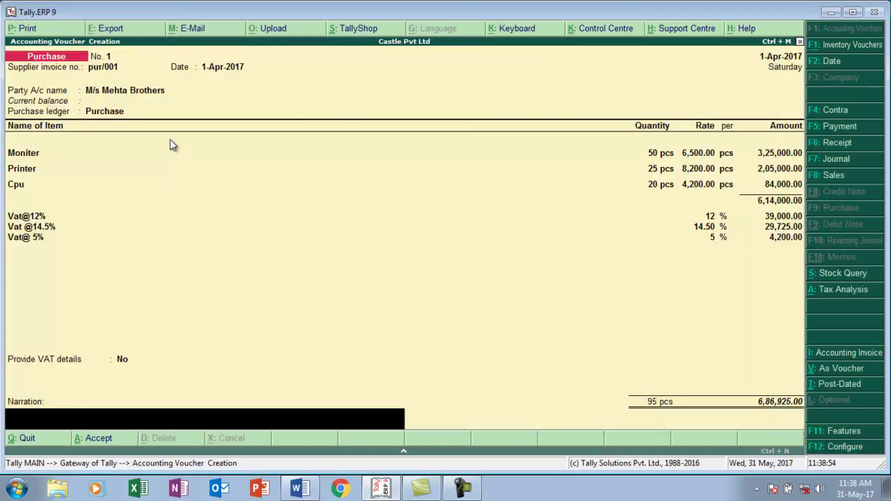
key("Return")
key("Return")
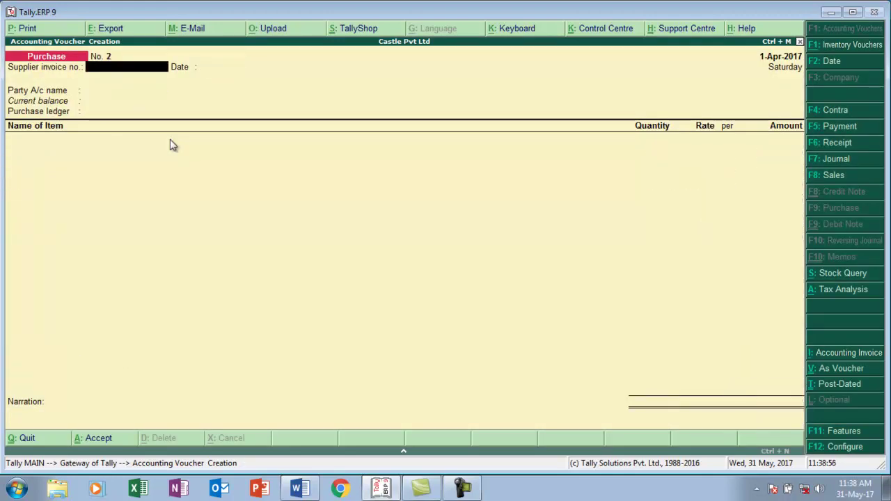
key("alt+Tab")
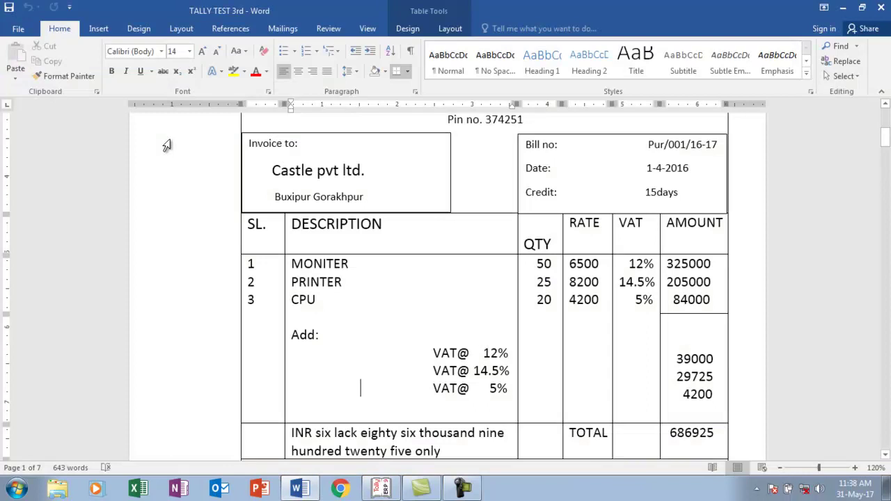
scroll(167, 145, "down", 10)
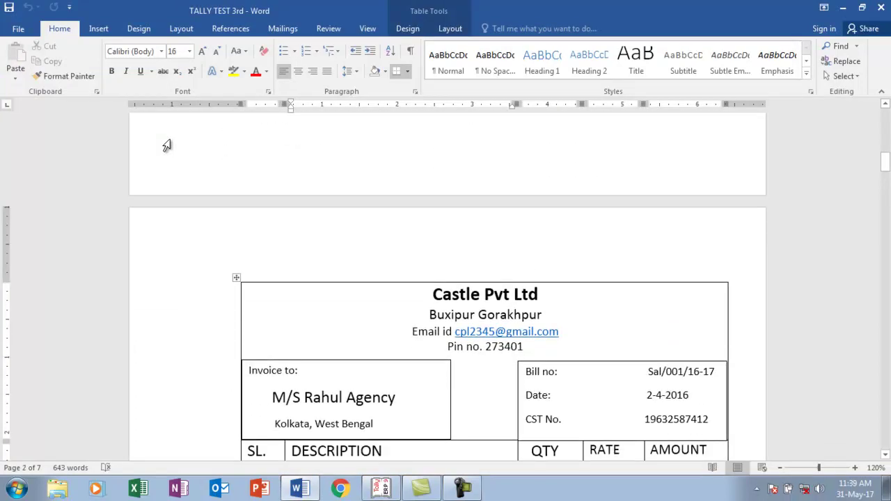
key("Down")
key("Down")
key("Down")
key("Down")
key("Down")
key("Down")
key("Down")
key("Down")
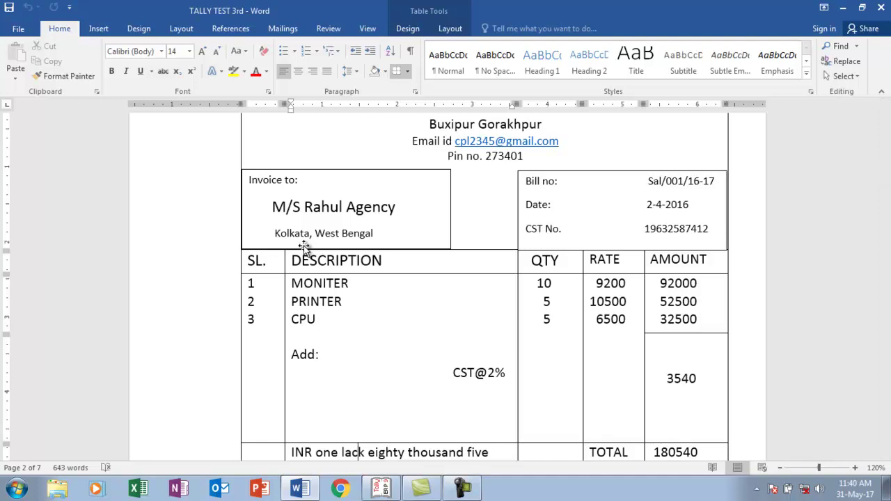
key("alt+Tab")
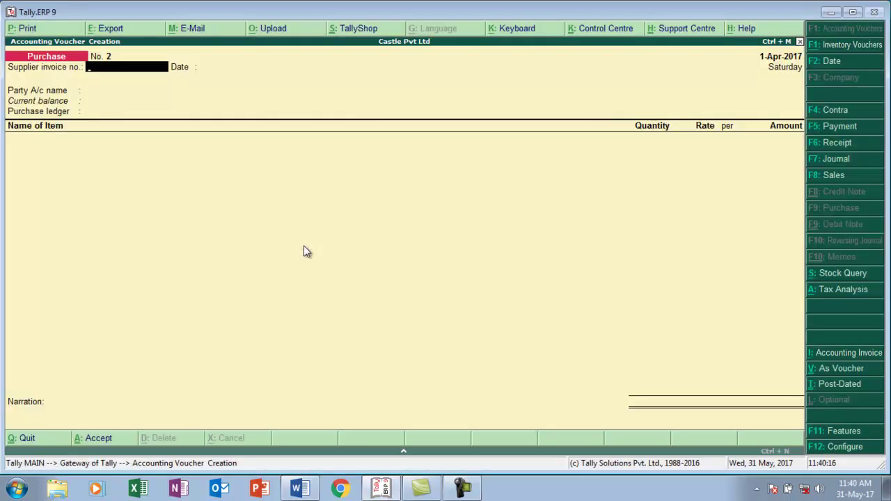
- Open a Sales voucher with reference no. sal/001 and voucher date 2-4-2017
key("F8")
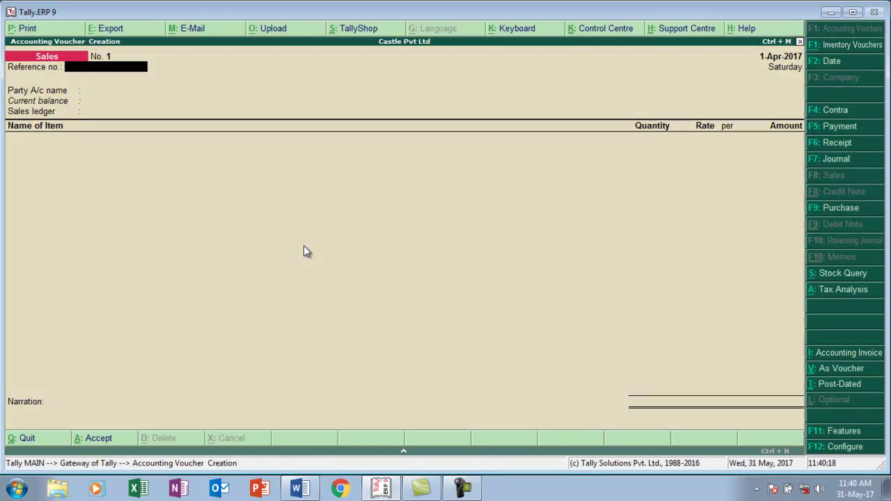
key("alt+Tab")
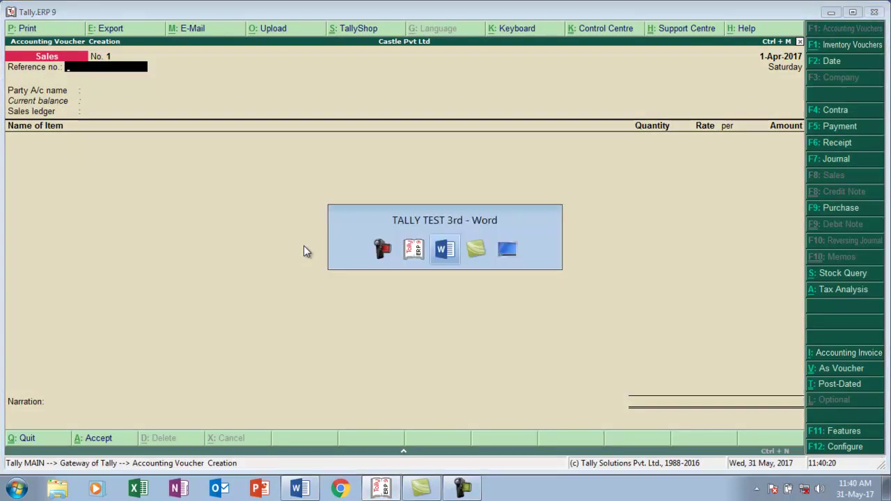
key("alt+Tab")
type("sak")
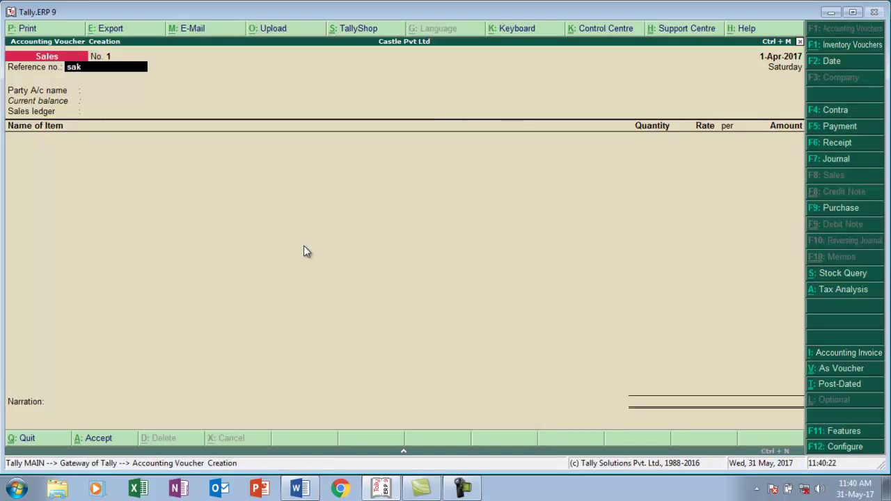
key("BackSpace")
type("l/001")
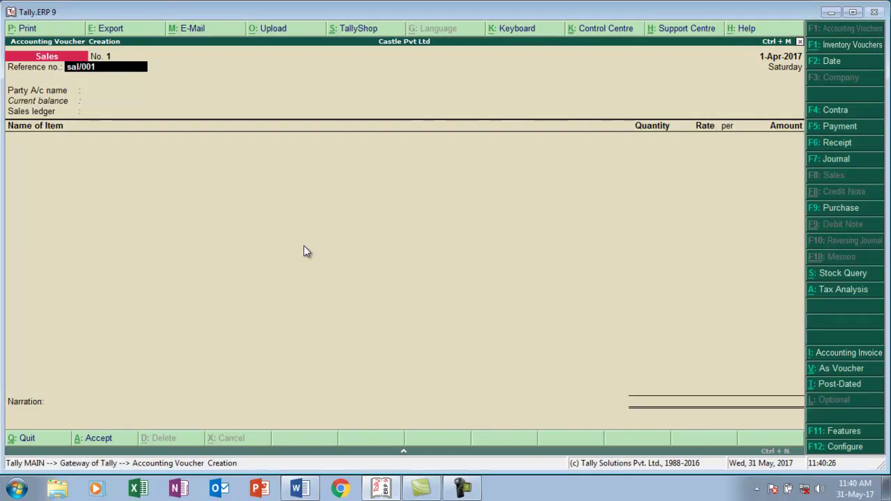
key("Return")
key("F2")
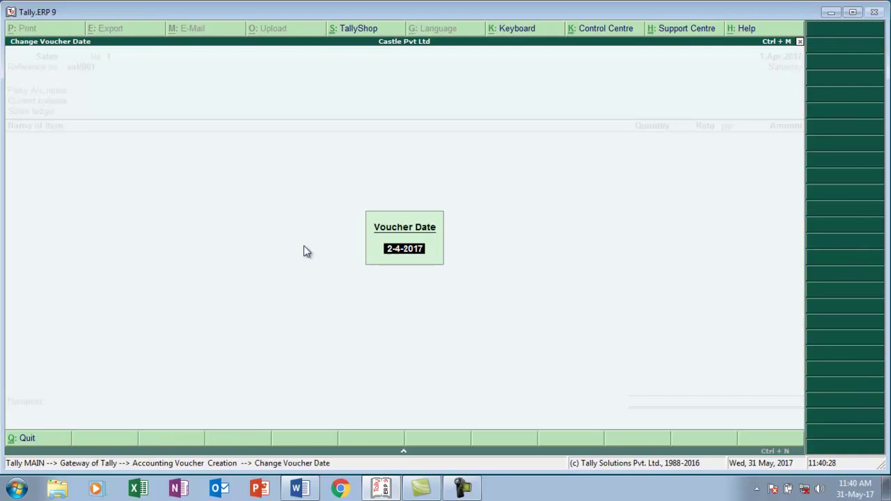
type("2")
key("Return")
key("Return")
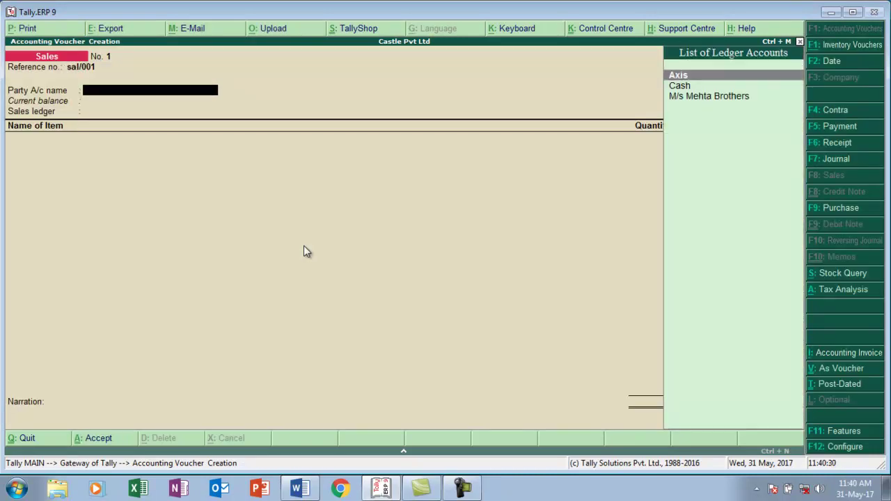
- Create the buyer's party ledger under Sundry Debtors with West Bengal as its state
key("alt+c")
type("M/s")
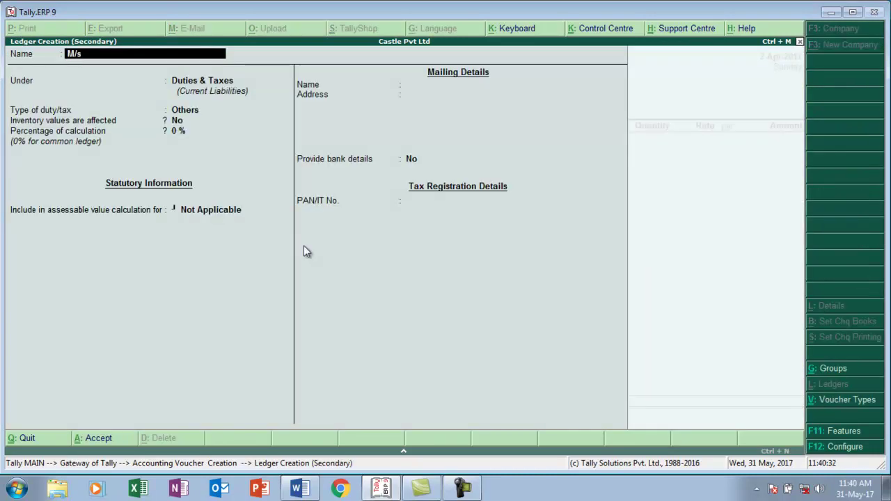
type(" Rahul Agency")
key("Return")
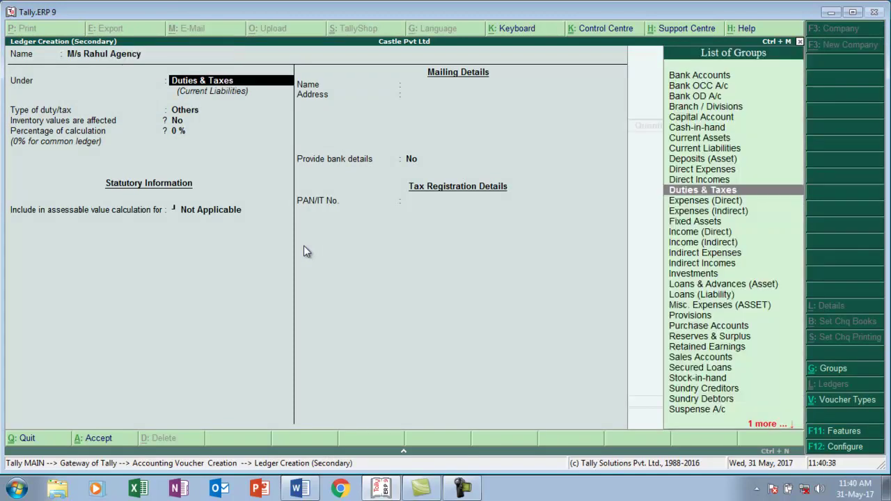
type("S")
key("Down")
key("Down")
key("Down")
key("Down")
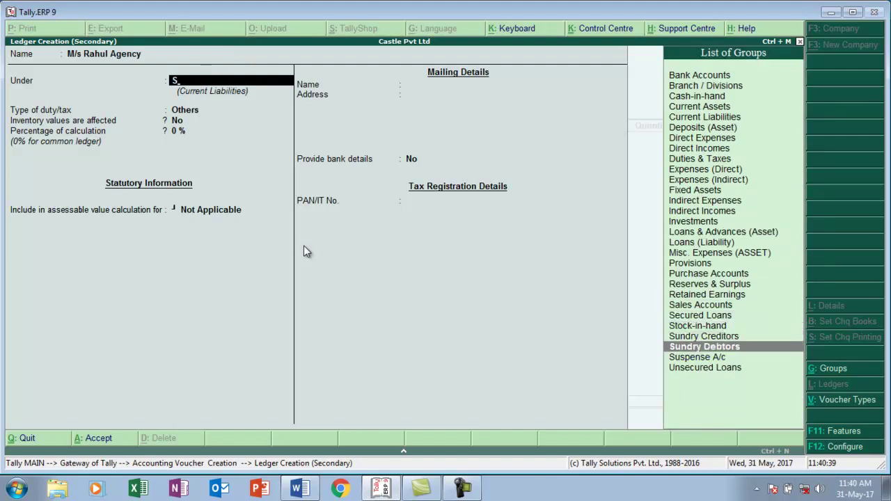
key("Return")
key("Return")
key("Return")
key("Return")
key("Return")
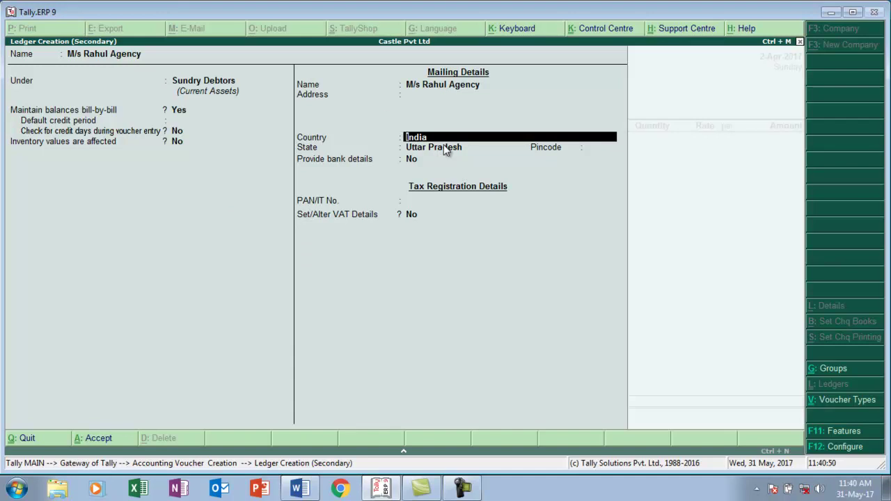
key("Return")
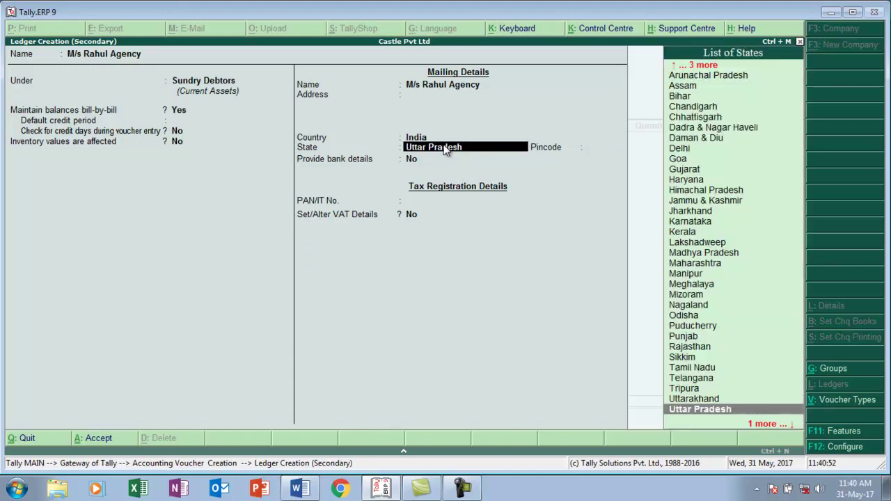
type("W")
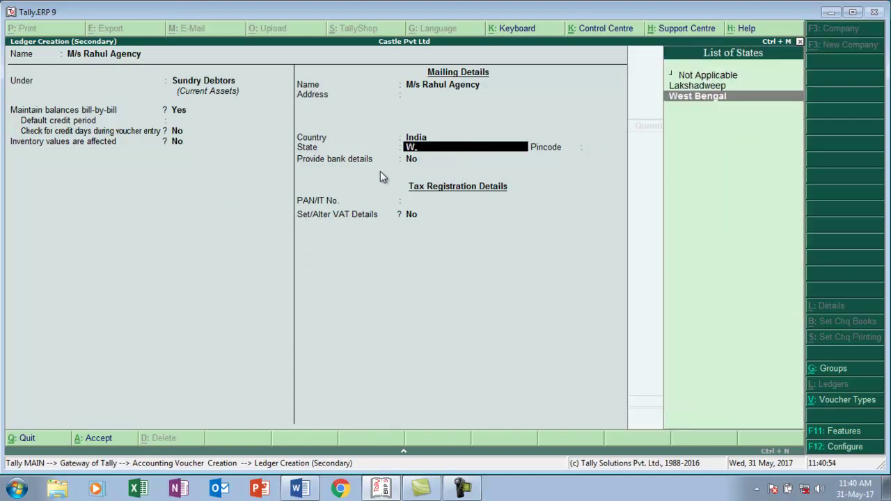
key("Return")
key("Return")
key("Return")
key("Return")
type("y")
key("Return")
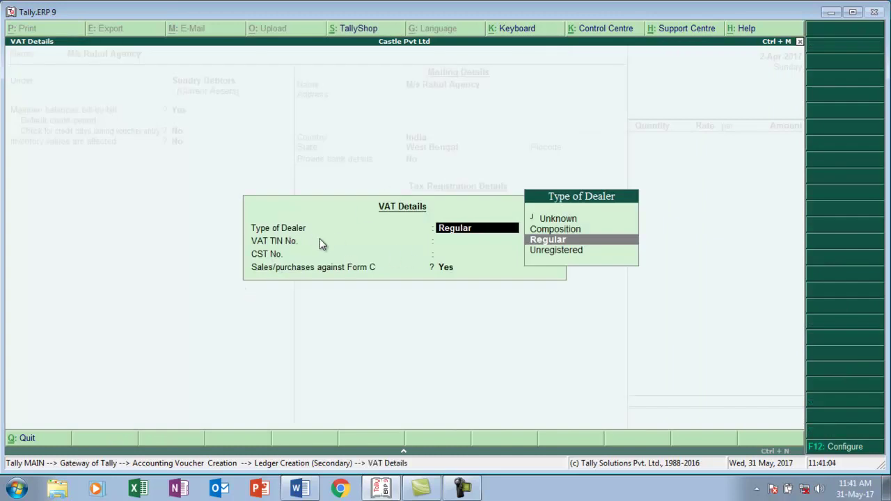
- Set Regular dealer type, enter the party's VAT TIN and CST numbers, and save the ledger
key("Return")
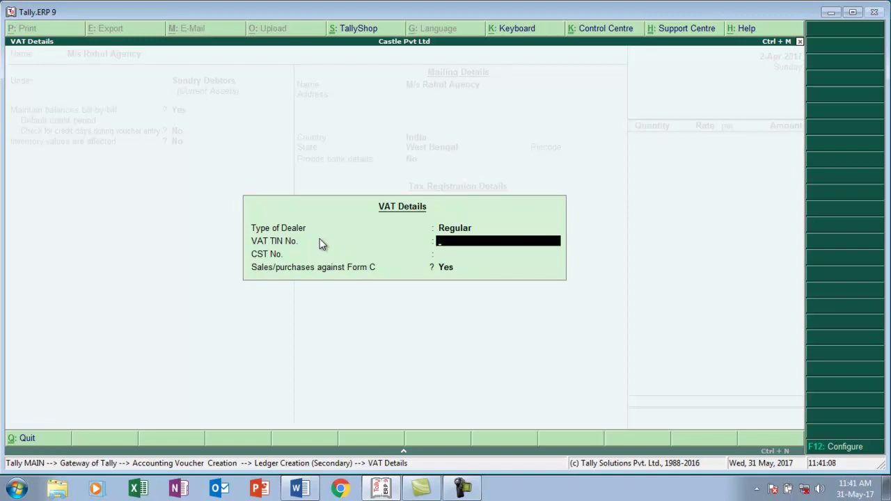
key("Return")
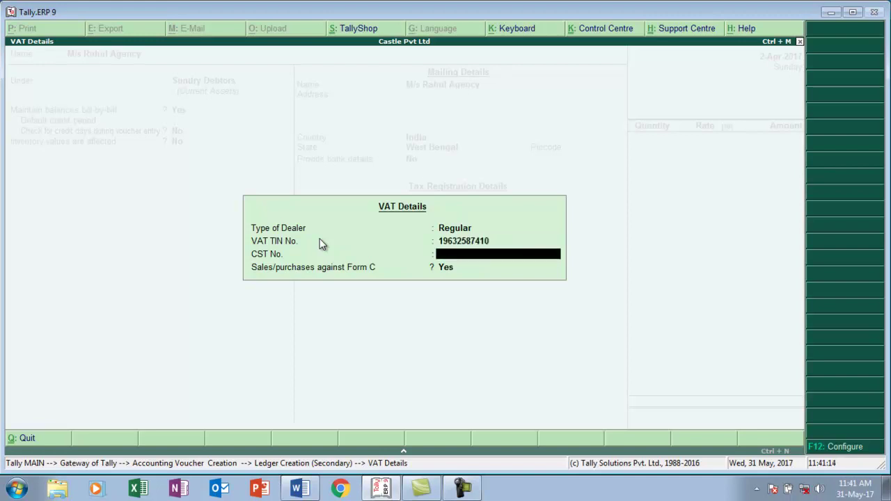
type("0")
key("BackSpace")
key("Return")
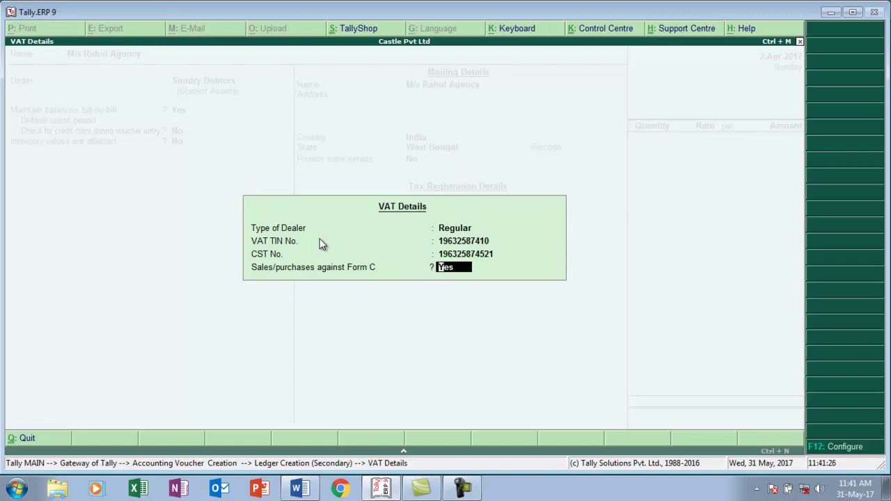
key("Return")
key("Return")
key("Return")
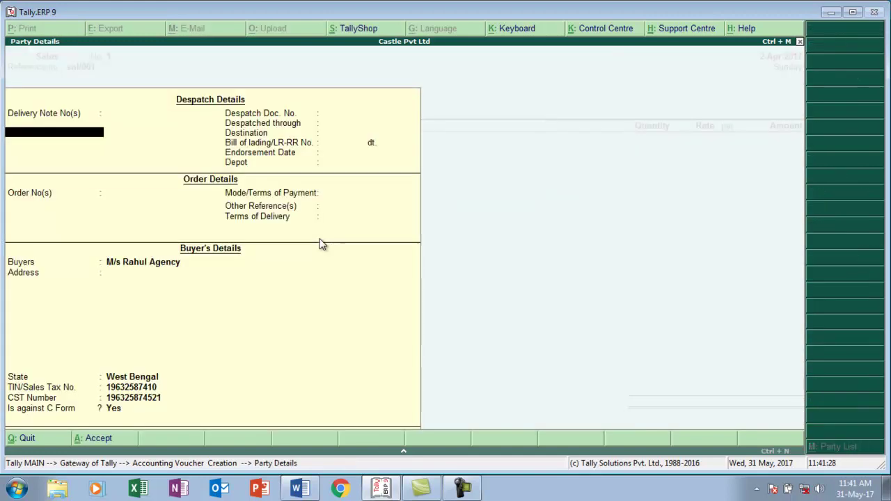
key("Return")
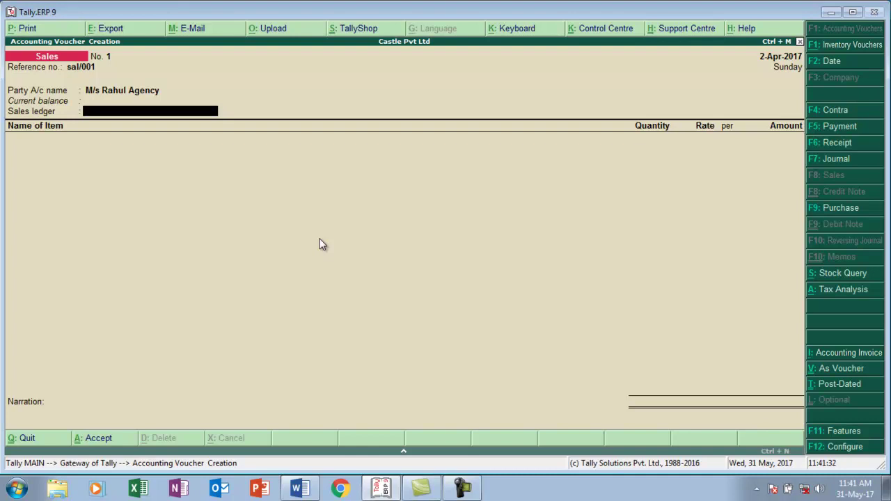
- Create a 'Sales' ledger under Sales Accounts with inventory affected Yes and VAT/CST Applicable
key("alt+c")
type("Sales")
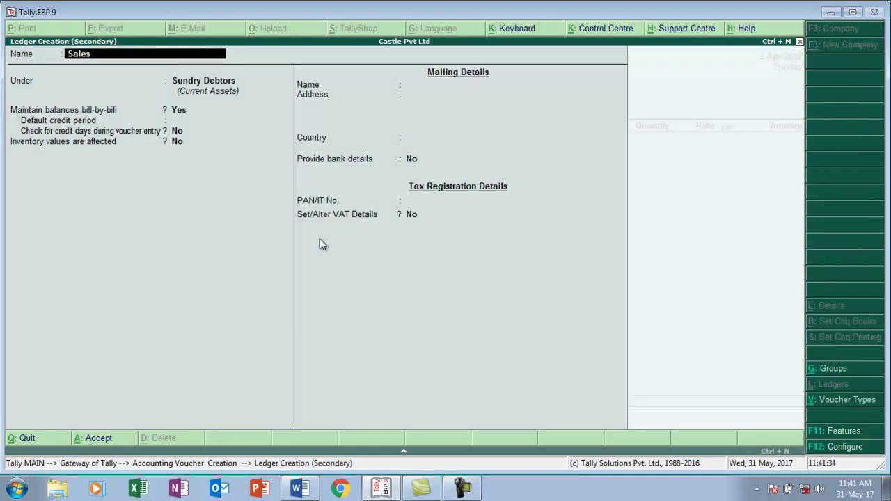
key("Return")
type("S")
key("Down")
key("Down")
key("Up")
key("Up")
key("Up")
key("Return")
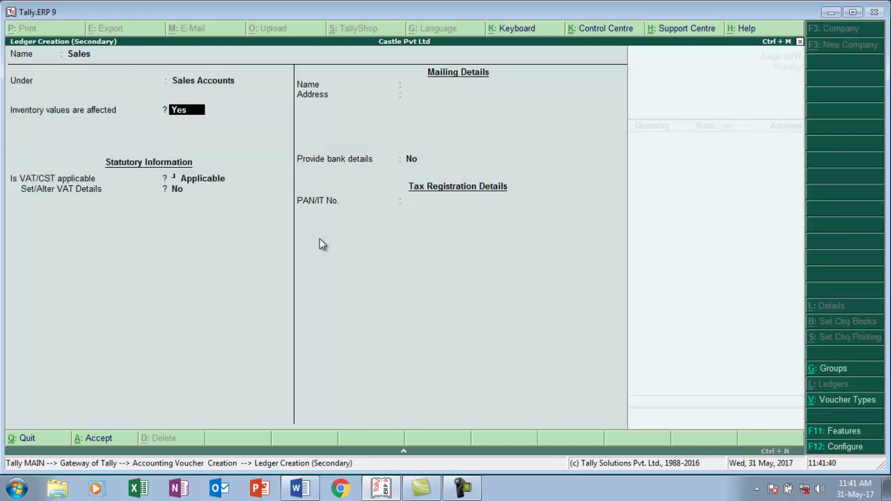
key("Return")
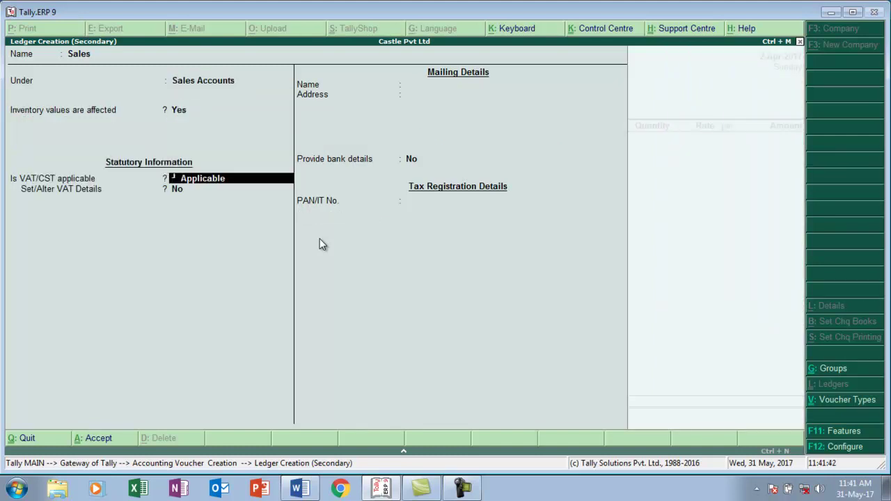
key("Return")
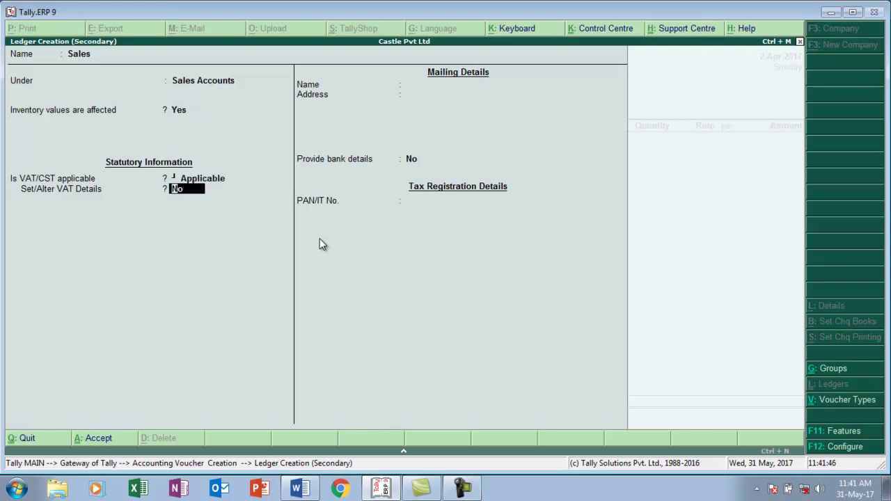
key("Return")
key("Return")
key("Return")
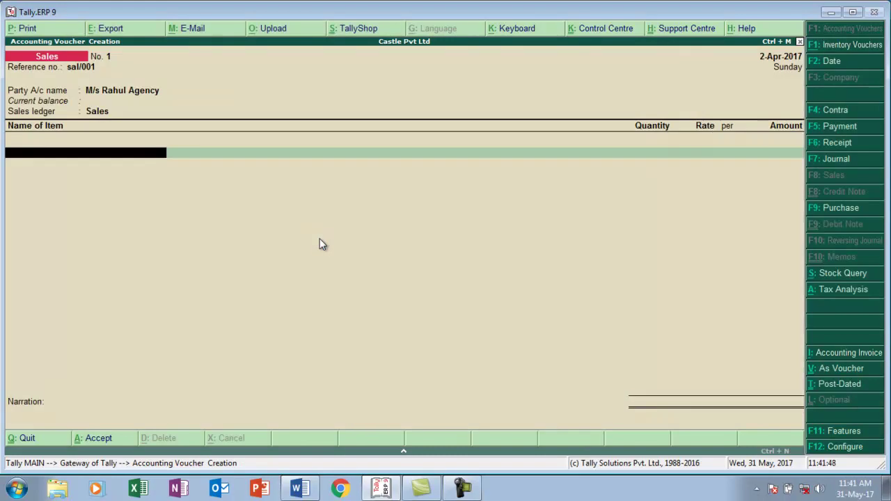
- Bill 10 pcs of Moniter at a rate of 9,200
type("M")
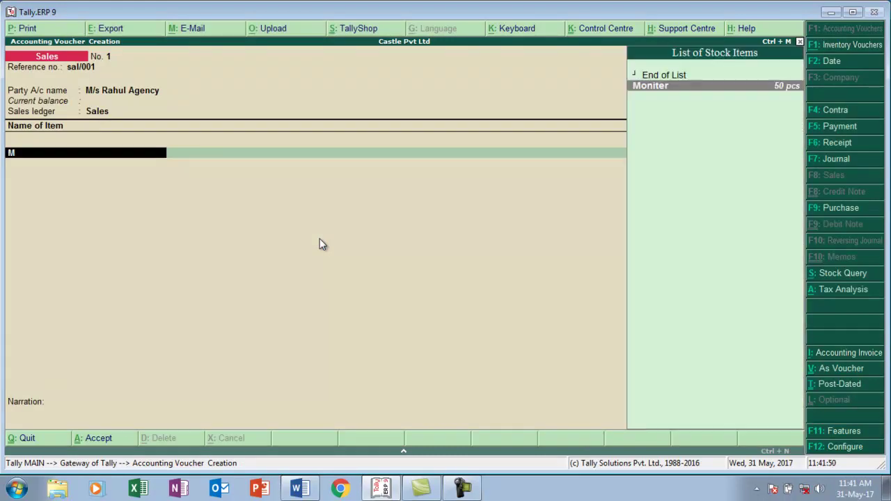
key("Return")
key("alt+Tab")
key("alt+Tab")
type("10")
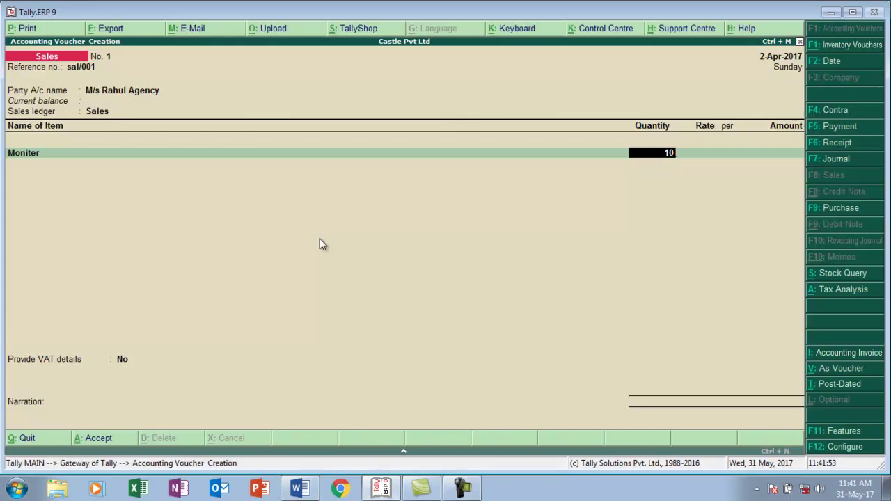
key("Return")
type("9,200")
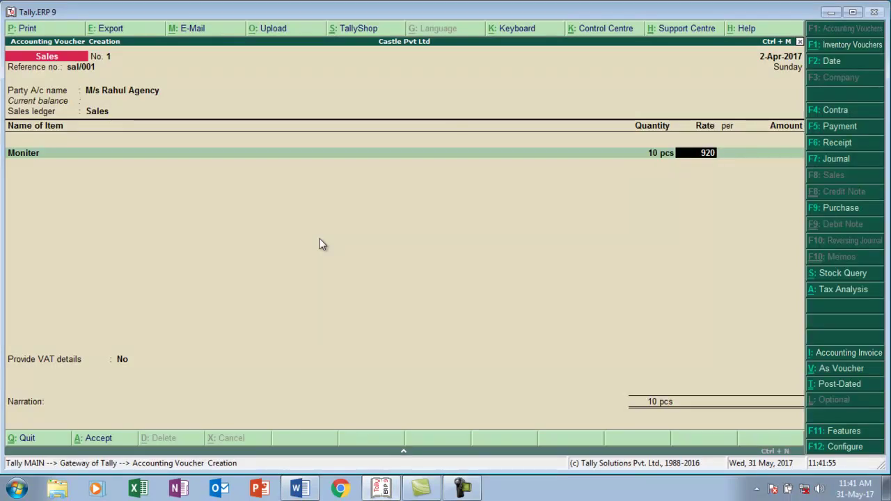
key("Return")
key("Return")
key("Return")
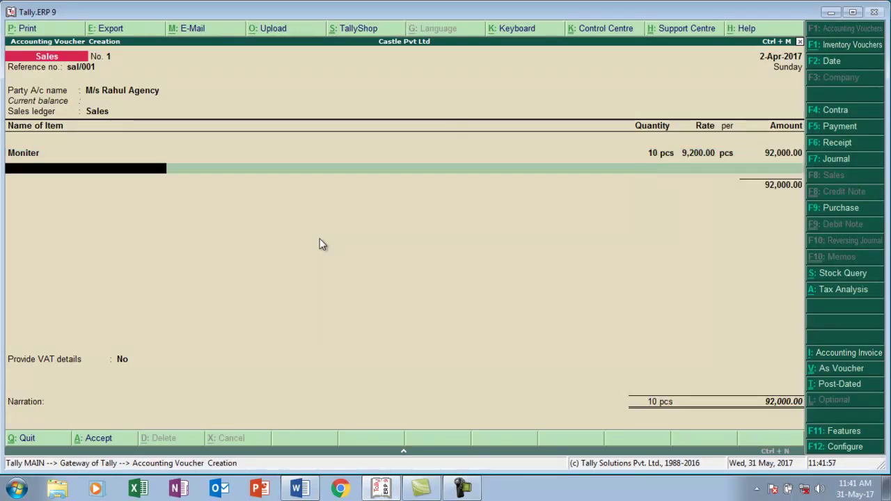
key("alt+c")
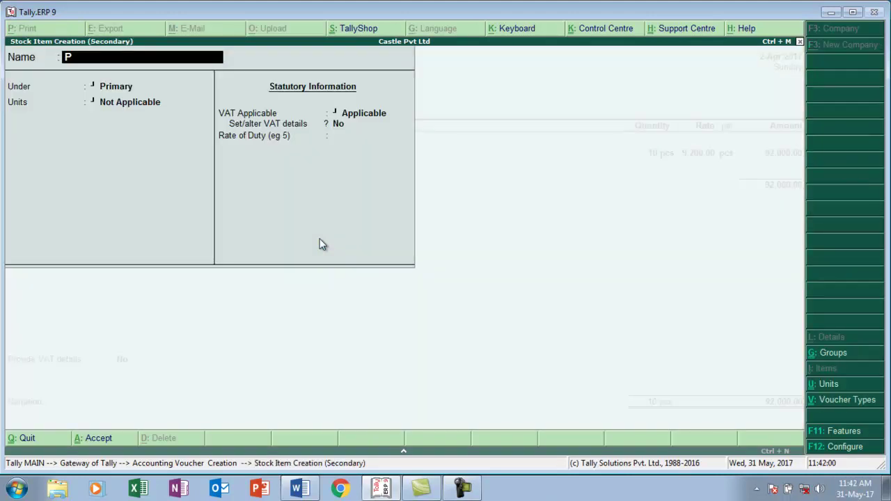
key("Escape")
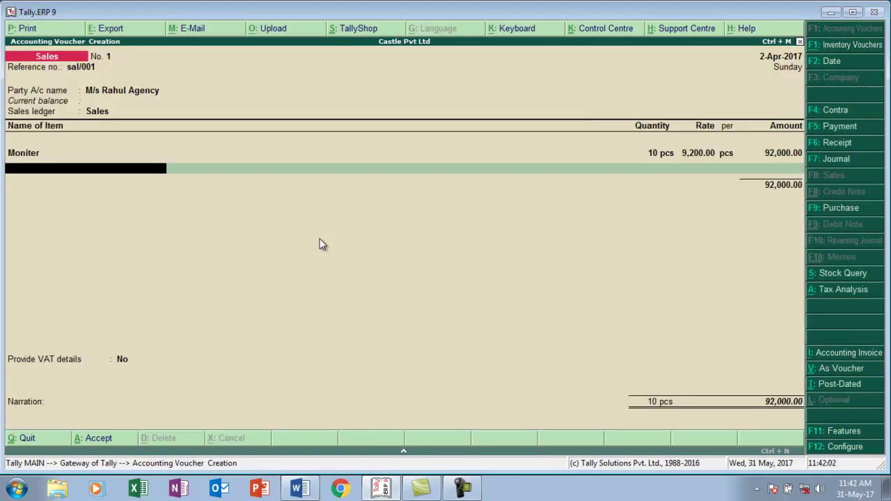
- Add 5 Printer at a rate of 10,500
type("P")
key("Return")
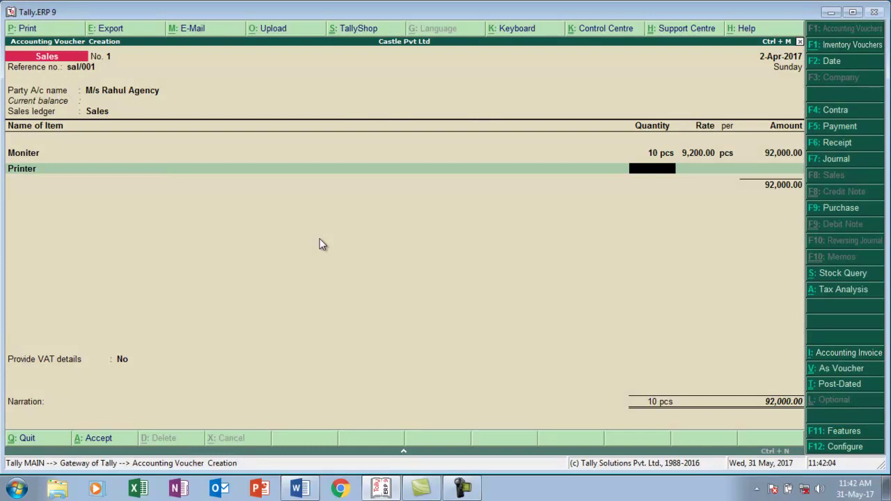
key("alt+Tab")
key("alt+Tab")
type("5")
key("Return")
type("1")
type("0,50")
type("00")
key("Return")
- Add 5 pcs of Cpu at a rate of 6,500
key("Return")
key("Return")
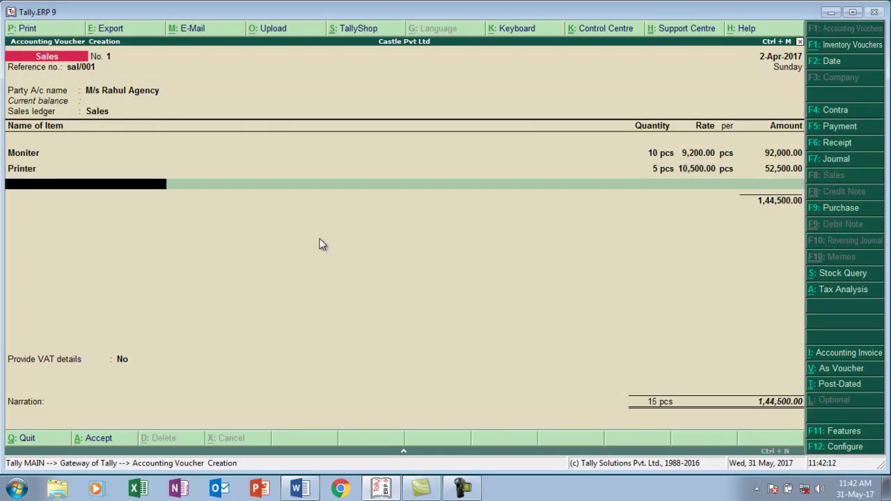
type("c")
key("Return")
type("5")
key("Return")
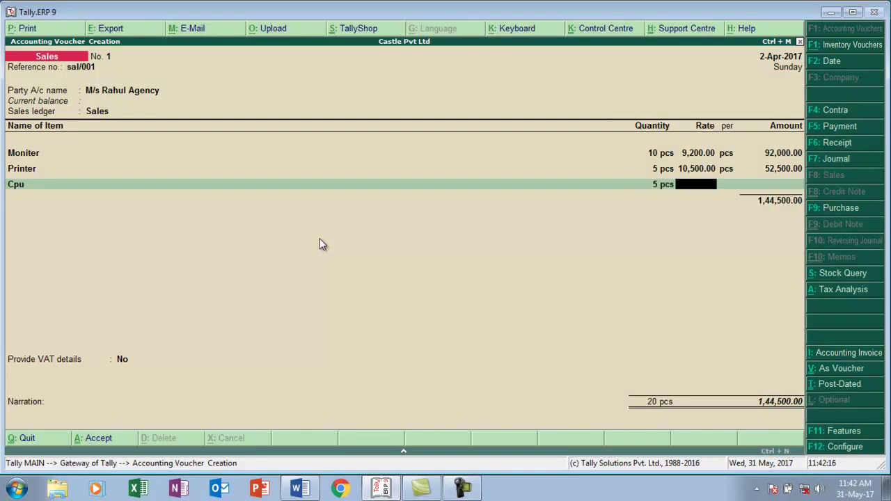
type("6500")
key("Return")
key("Return")
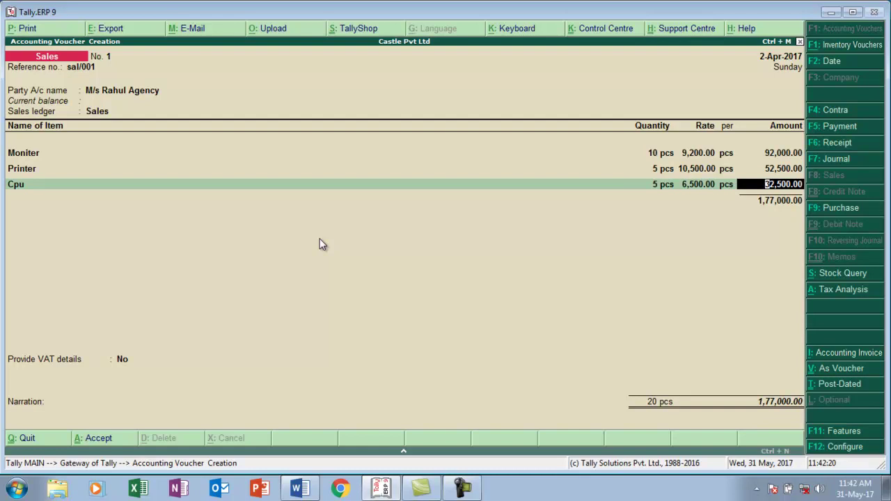
key("Return")
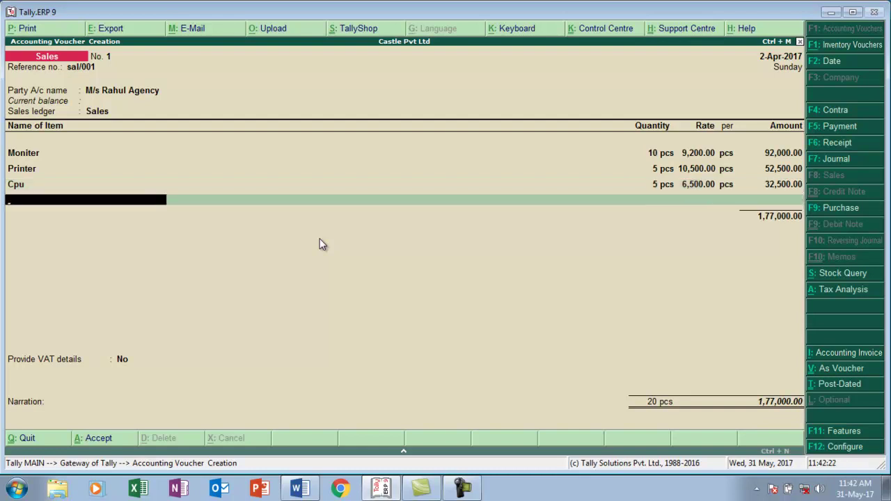
key("Return")
key("alt+a")
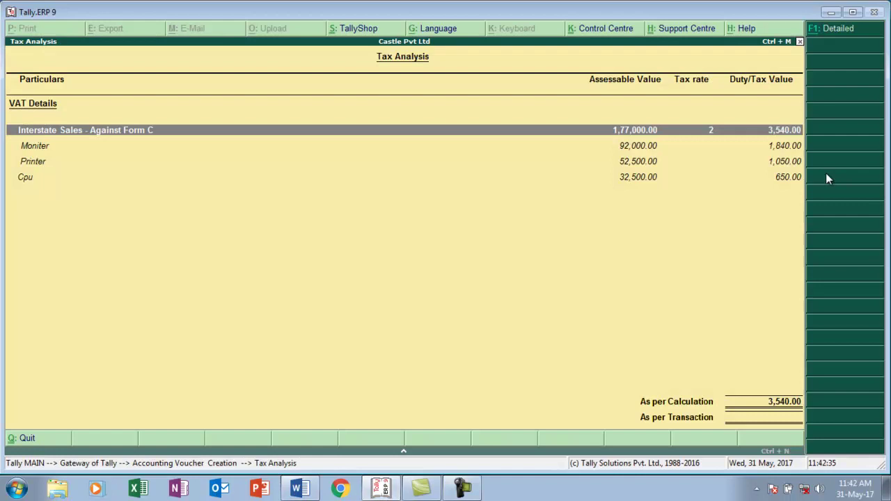
key("Escape")
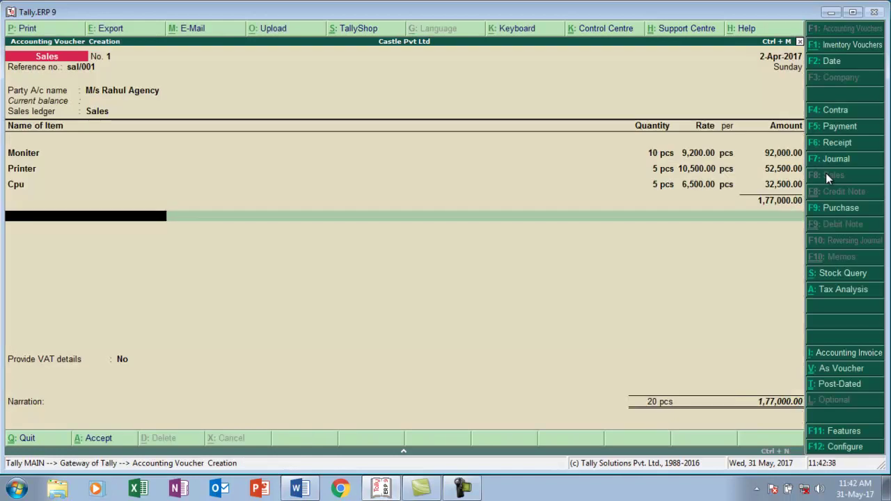
key("alt+c")
type("Cst @")
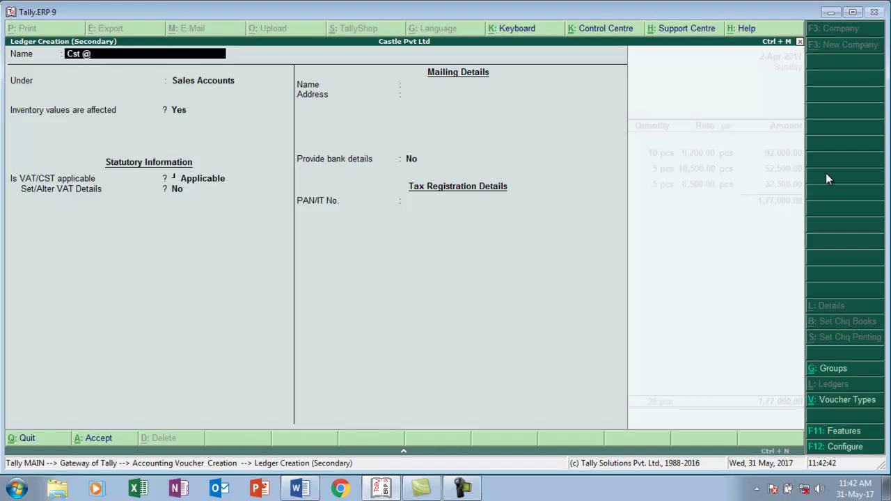
type("25")
key("Return")
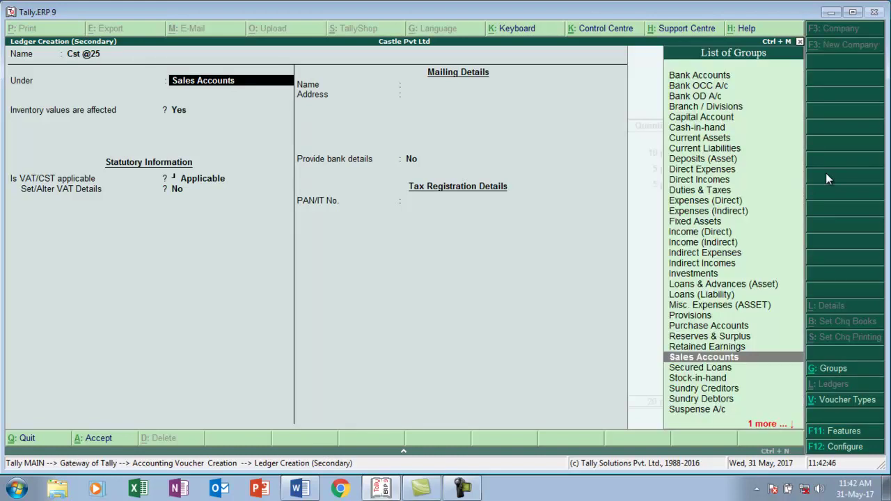
type("D")
key("Down")
key("Down")
key("Down")
key("Down")
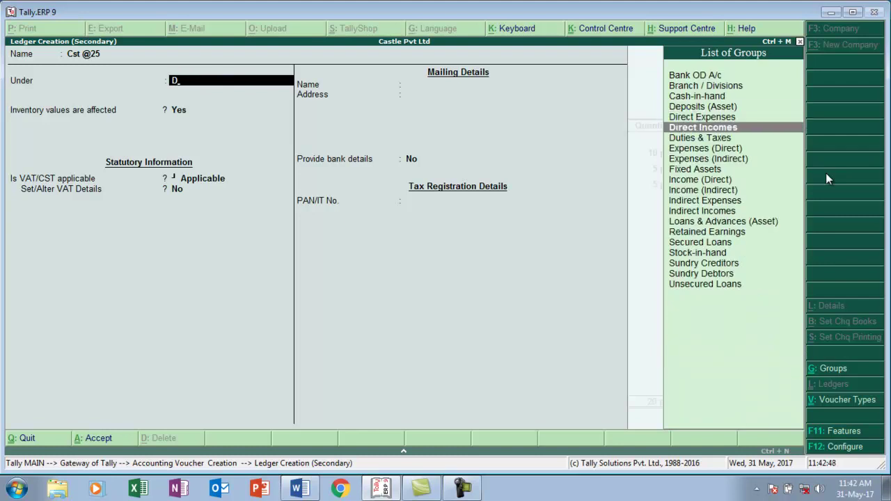
key("Return")
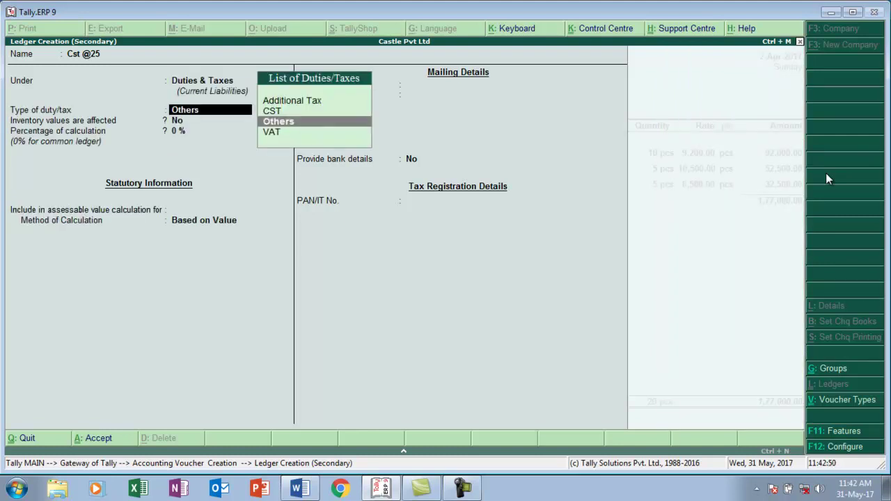
key("Up")
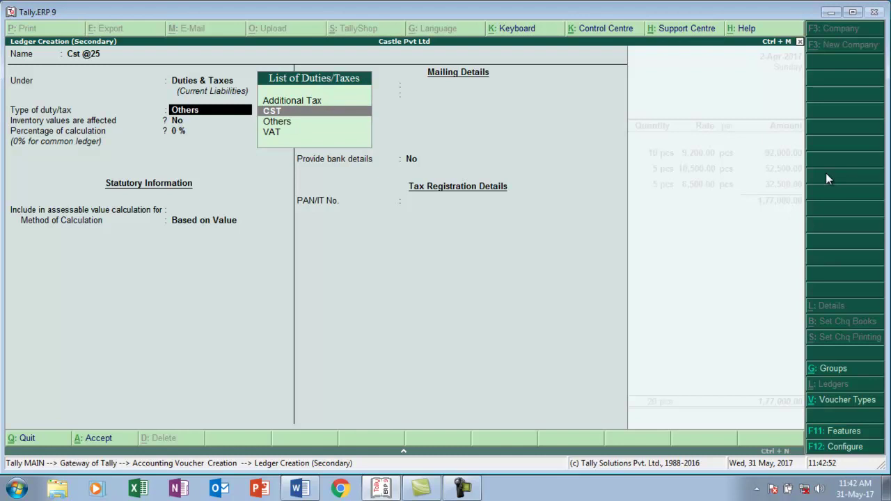
key("Return")
key("Return")
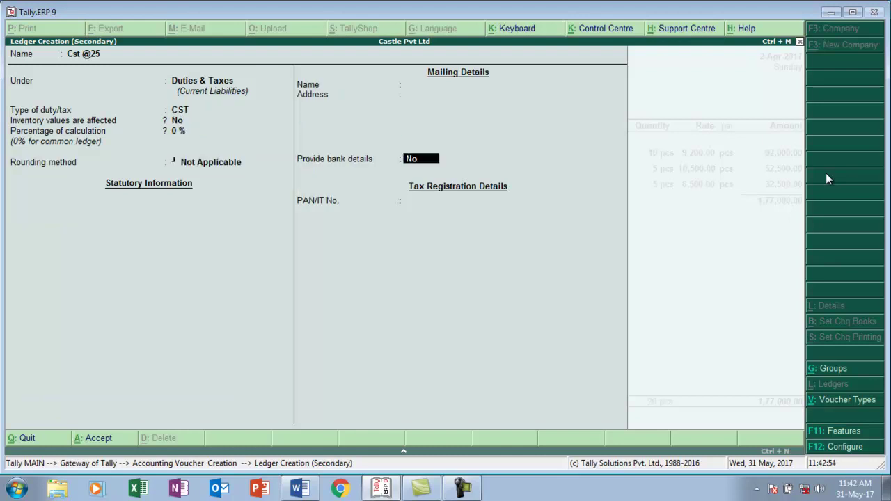
key("Return")
key("Return")
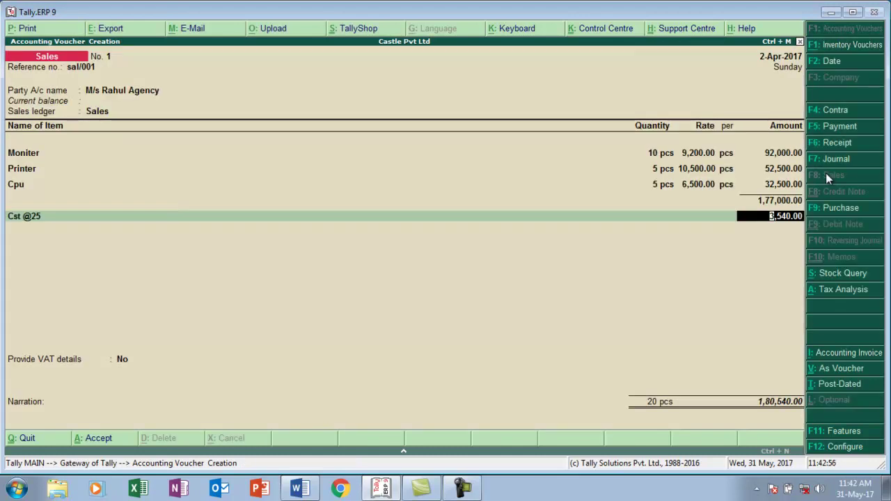
- Provide C Form details with serial Dsfsfgs, form no. 4785 and date 2-4
key("Return")
key("Return")
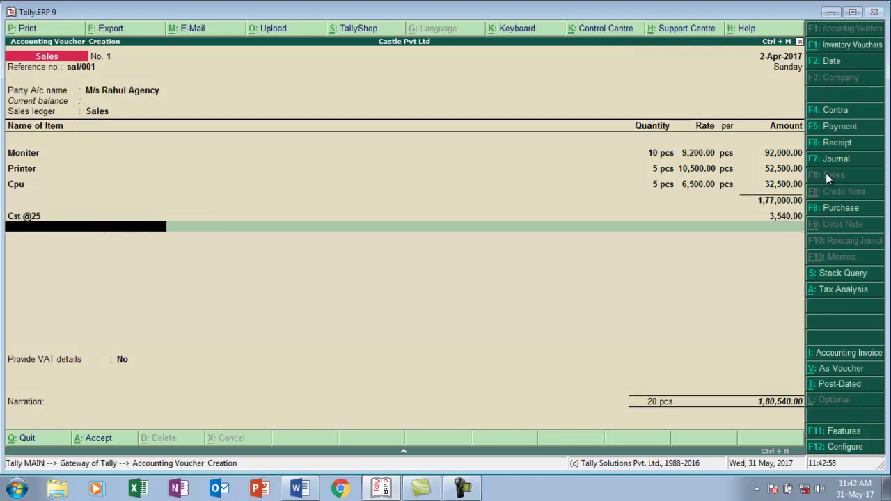
key("Down")
key("Return")
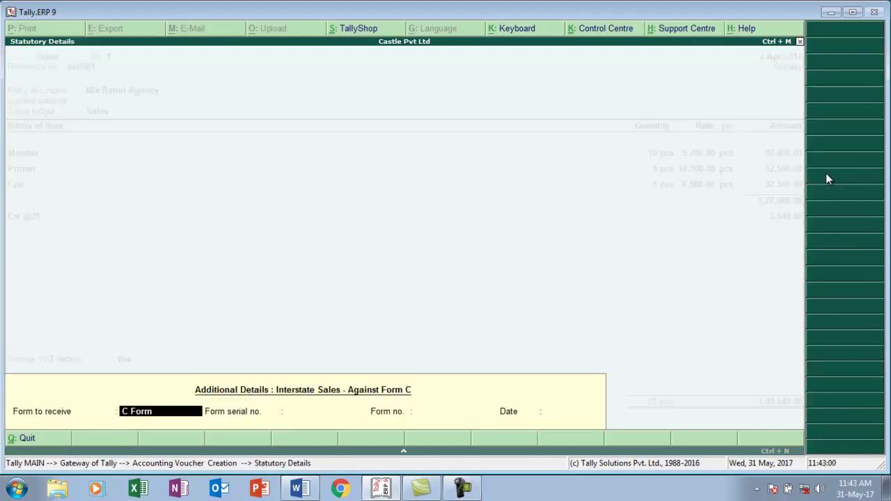
key("Return")
type("Dsfsfgs")
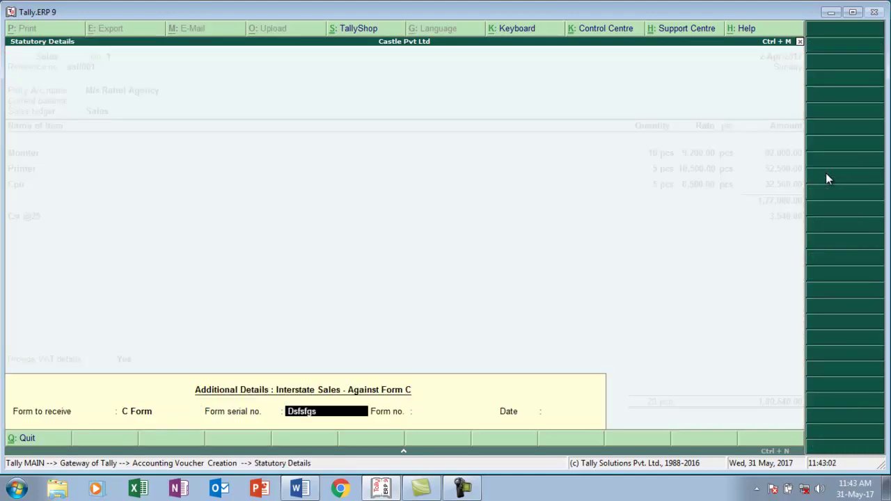
key("Return")
type("4785")
key("Return")
type("2-4")
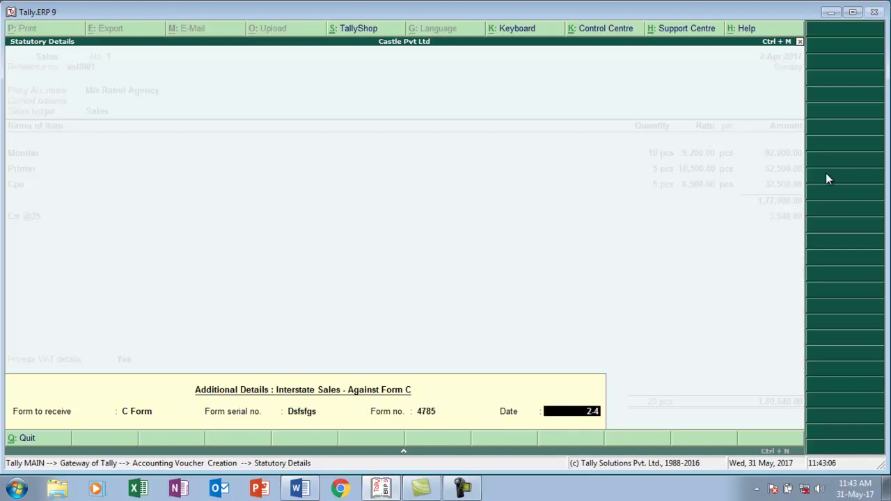
key("Return")
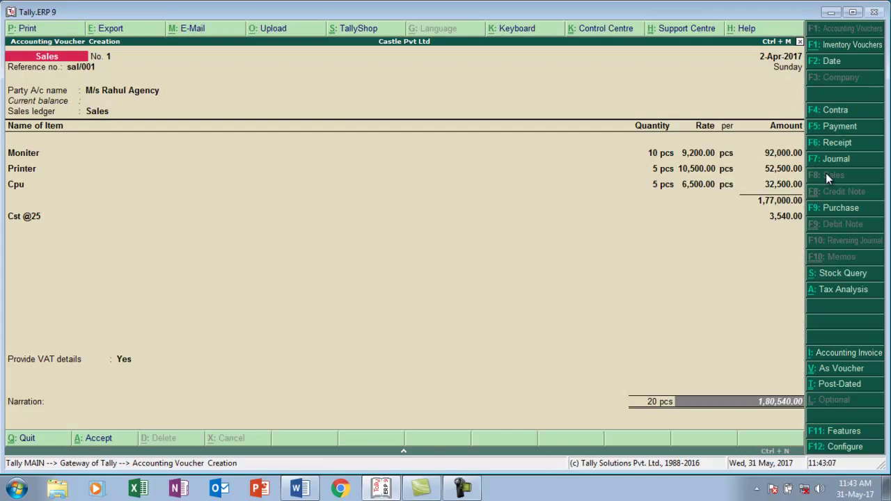
- Add a new bill reference for the 1,80,540.00 sale and close bill-wise details
key("Return")
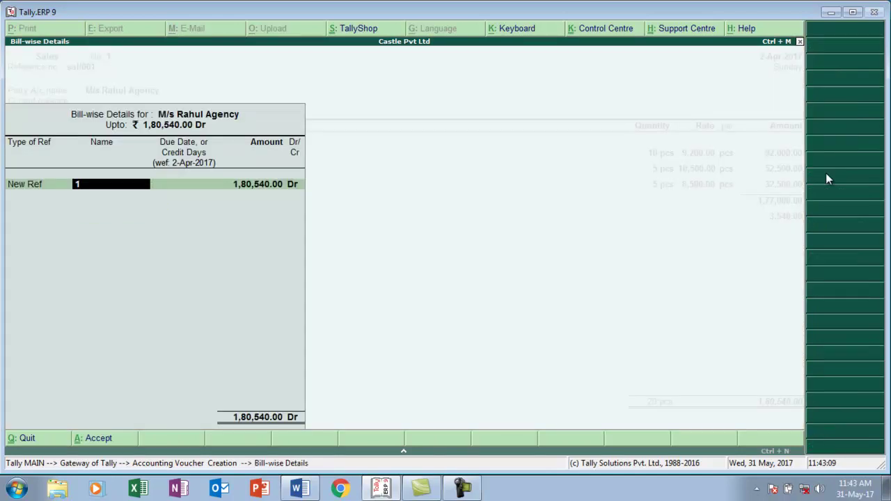
key("alt+Tab")
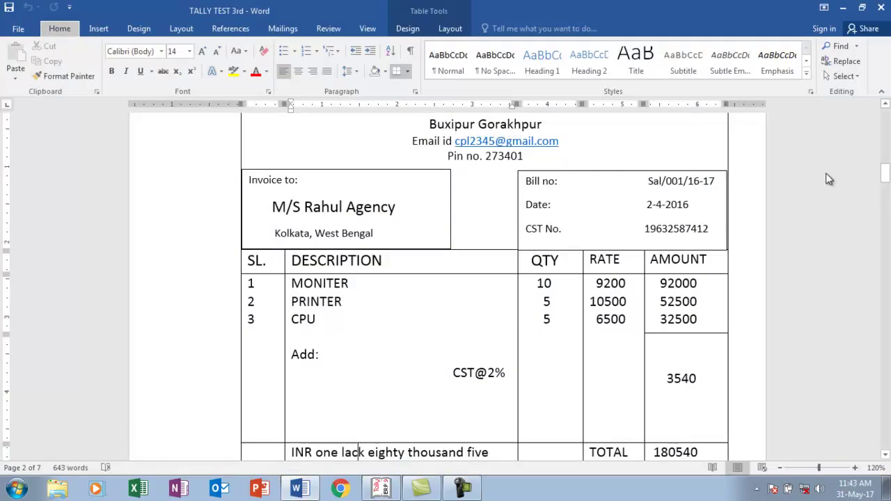
key("alt+Tab")
key("Return")
key("Return")
key("Return")
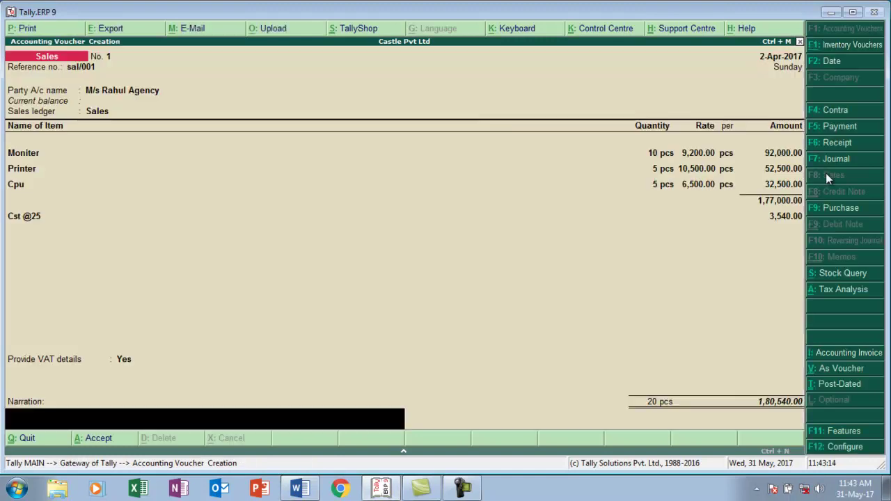
key("Return")
key("Return")
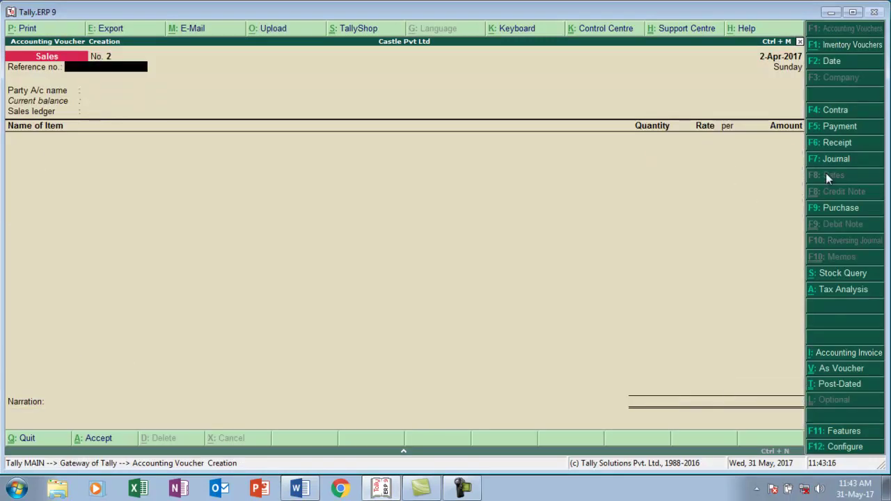
- Move down the Word document to the Rent Receipt's rent charges and Gross Total row
key("alt+Tab")
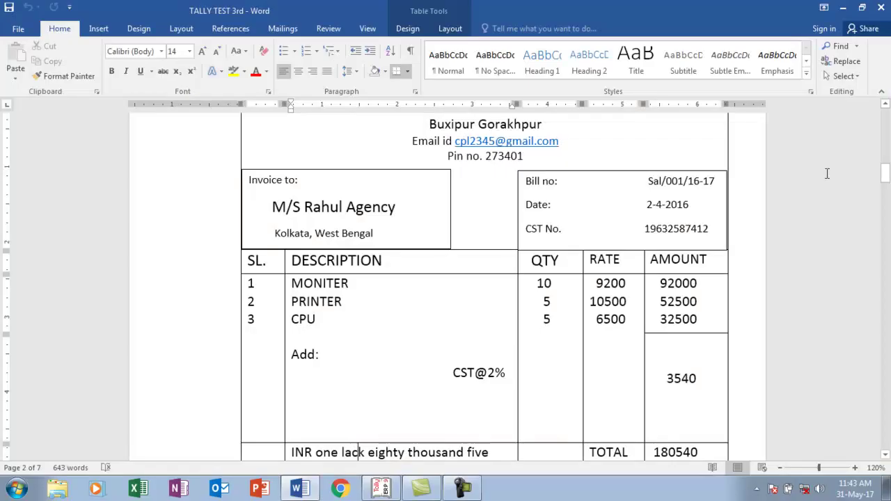
key("Down")
key("Down")
key("Down")
key("Down")
key("Down")
key("Down")
key("Down")
key("Down")
key("Down")
key("Down")
key("Down")
key("Down")
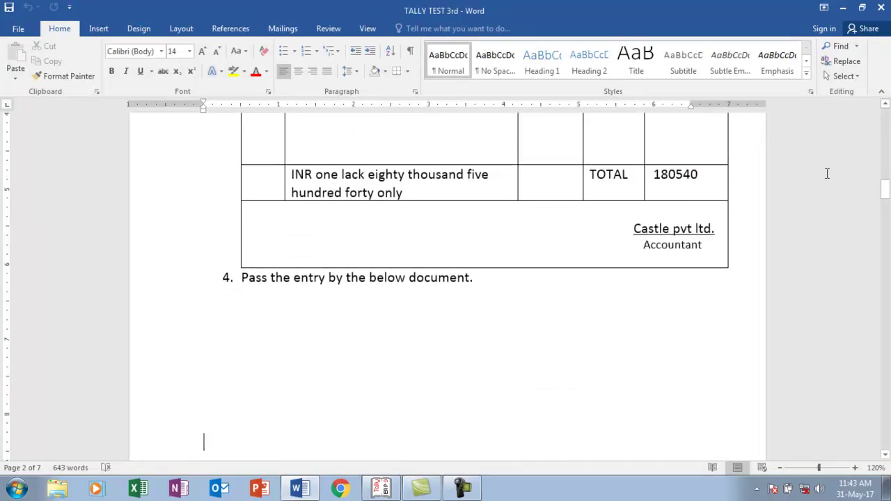
type("0")
key("Down")
key("Down")
key("Down")
key("Down")
key("Down")
key("Down")
key("Down")
key("Down")
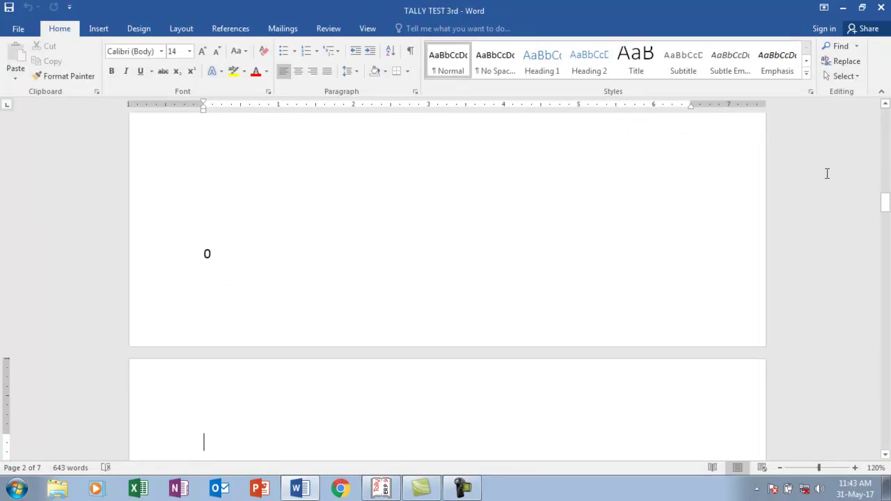
key("Down")
key("Down")
key("Down")
key("Down")
key("Down")
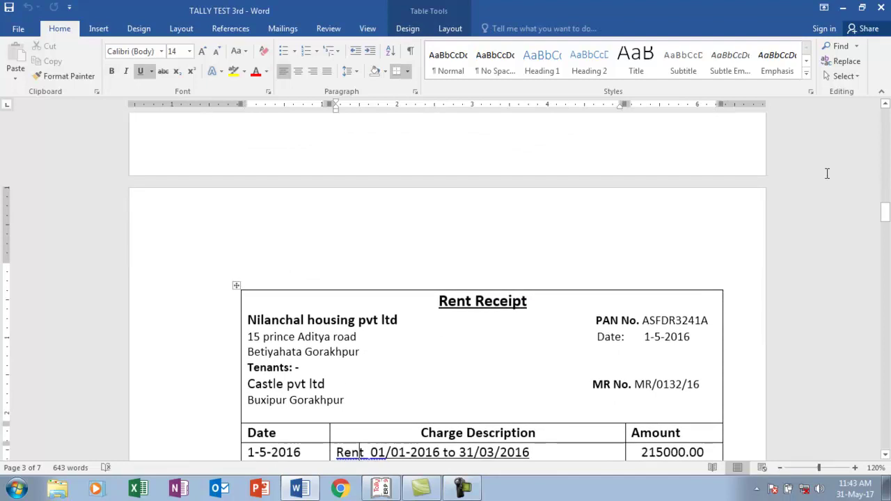
key("Down")
key("Down")
key("Down")
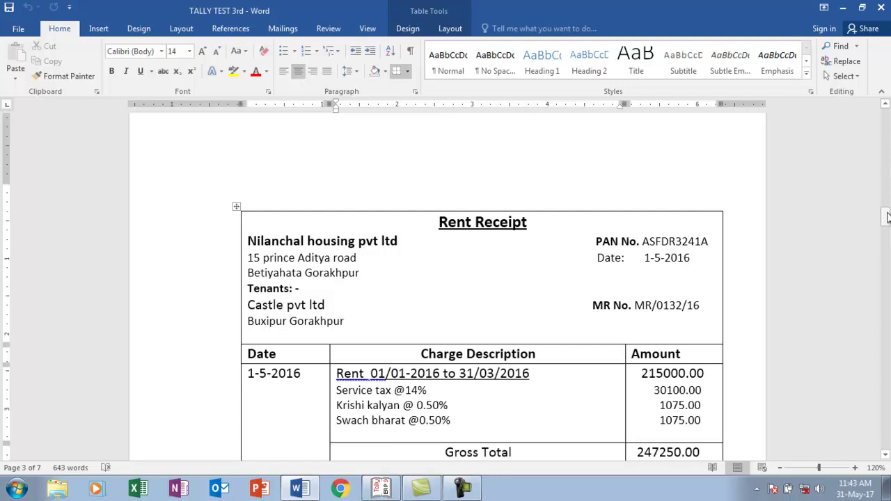
- Scroll the full Rent Receipt into view and select the 247250.00 Gross Total amount
left_click_drag(887, 217, 887, 225)
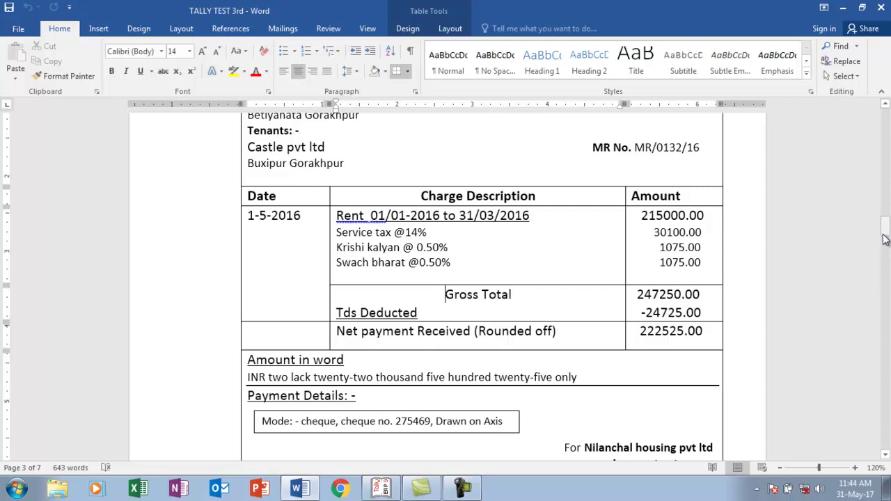
left_click_drag(885, 232, 889, 227)
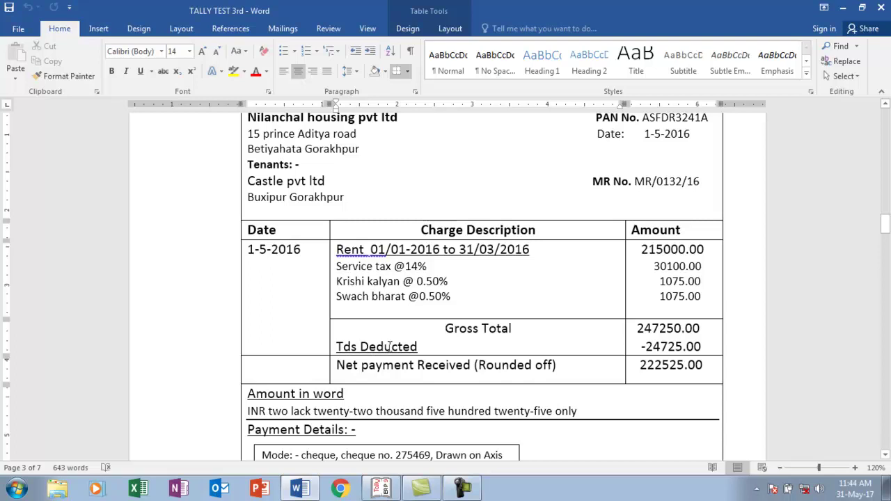
left_click(685, 329)
- Return to Tally's Gateway and open the Statutory & Taxation company features (F11)
key("alt+Tab")
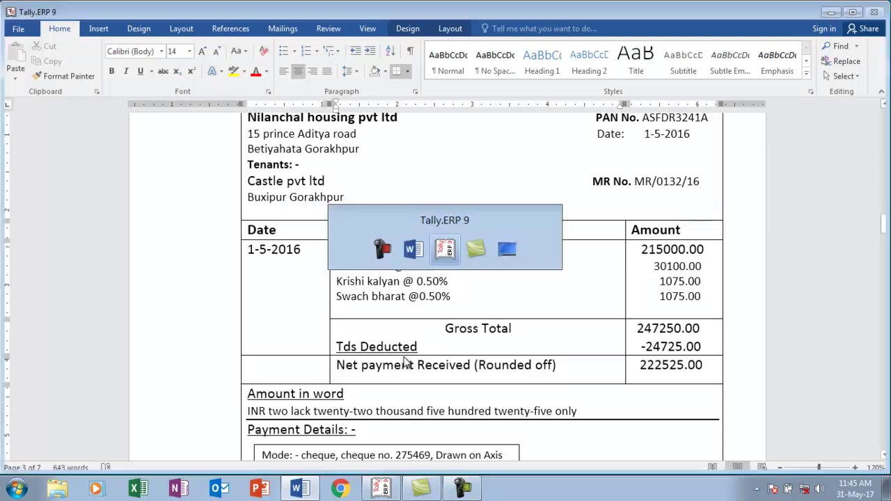
key("Escape")
key("Escape")
key("Escape")
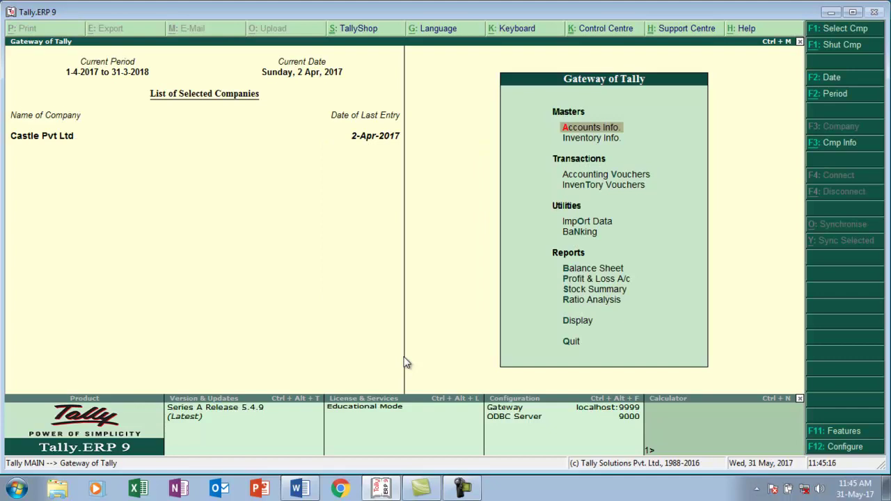
key("F11")
key("Down")
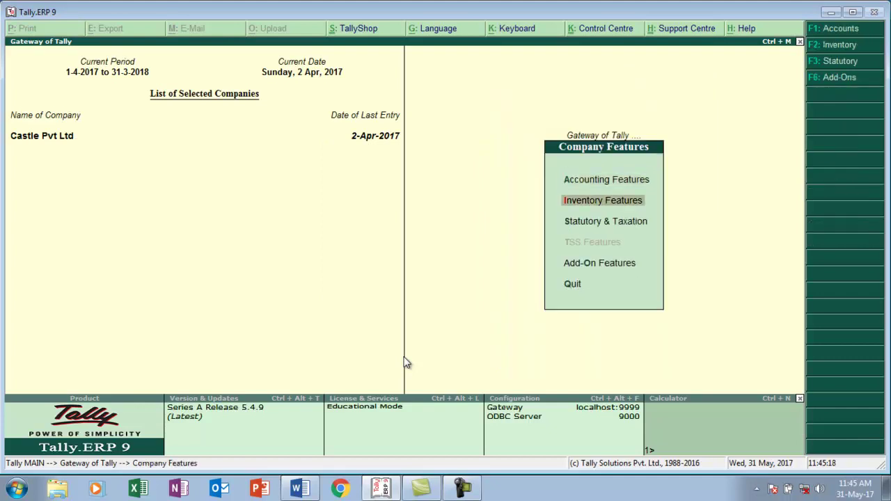
key("Down")
key("Return")
key("Return")
key("Return")
- Enable service tax with a registration number, Registered Private Ltd Company type, and define masters Yes
key("Return")
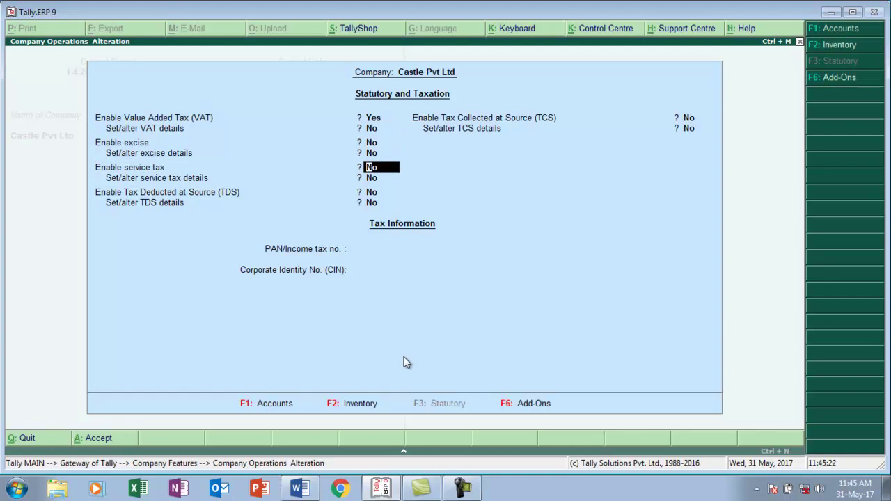
type("y")
key("Return")
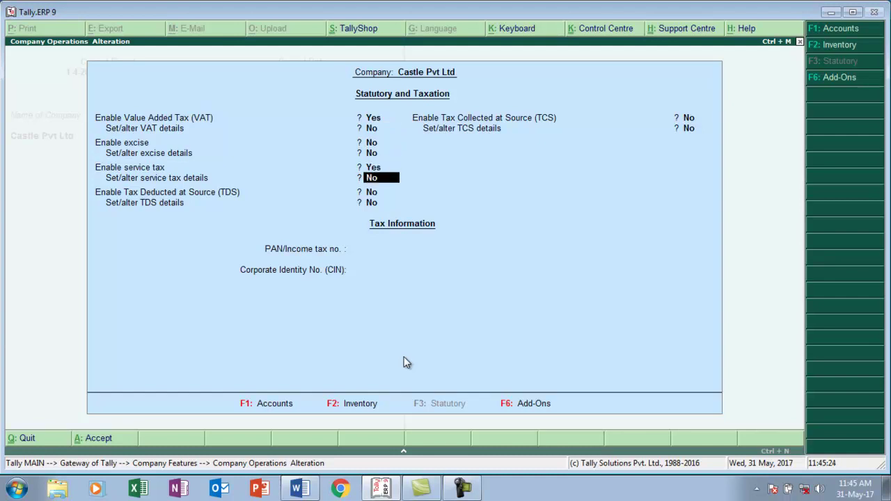
type("y")
key("Return")
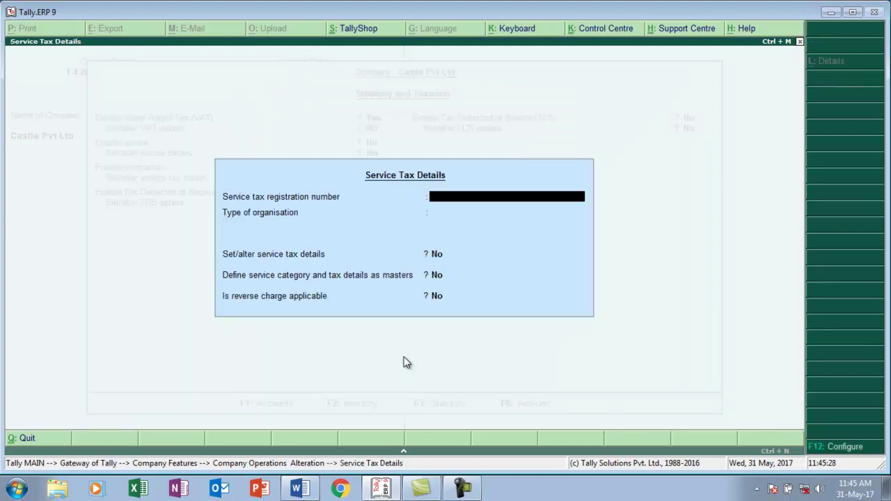
type("ASDFG1234AST001")
key("Return")
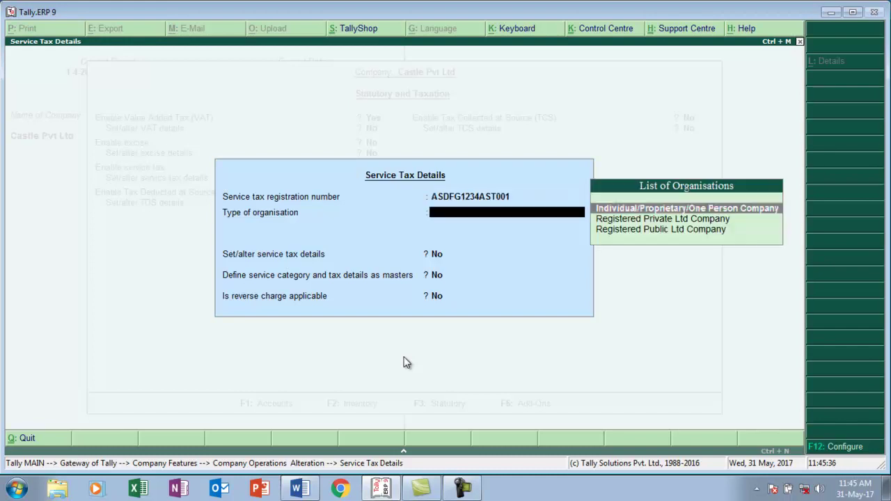
key("Down")
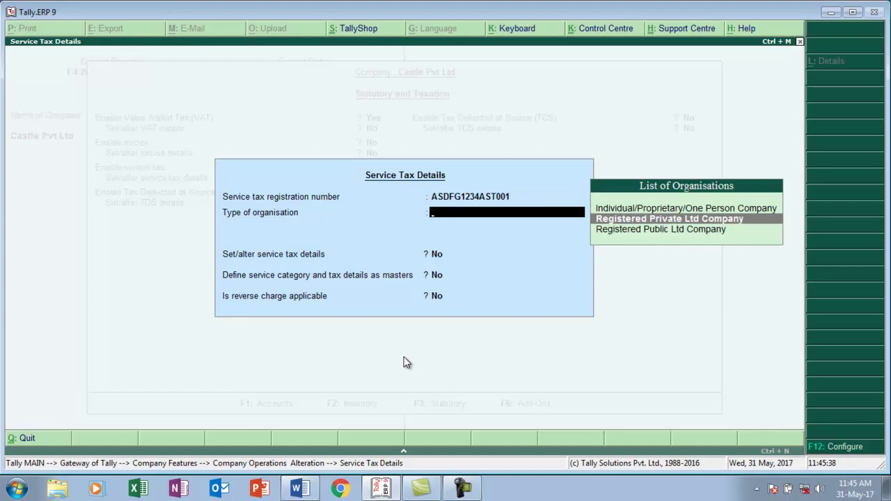
key("Return")
key("Return")
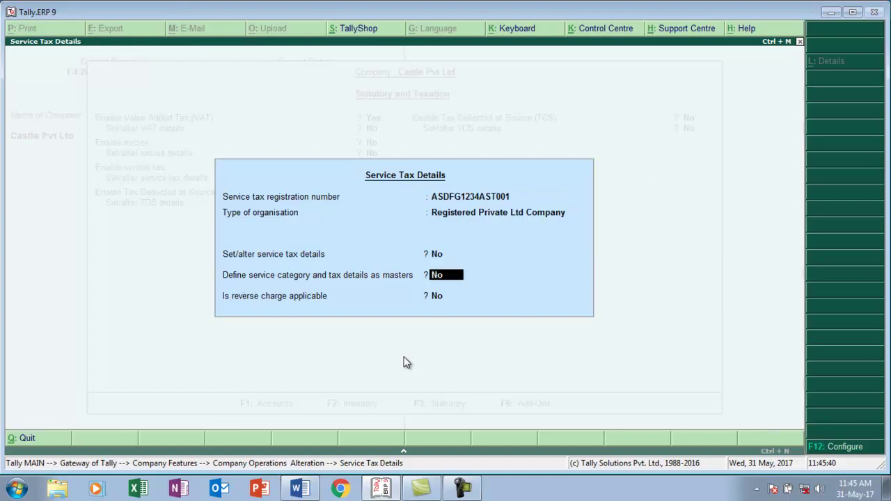
type("y")
key("Return")
key("Return")
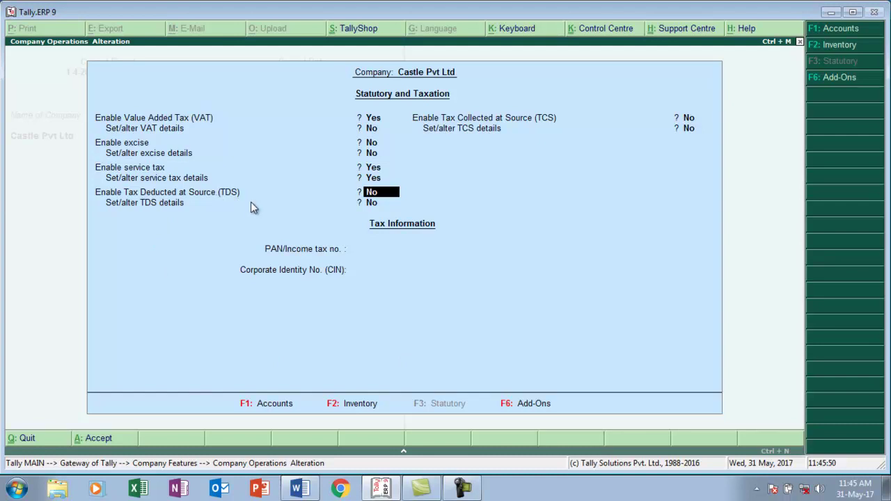
- Enable TDS, enter the TAN registration number, and keep Company as the deductor type
type("y")
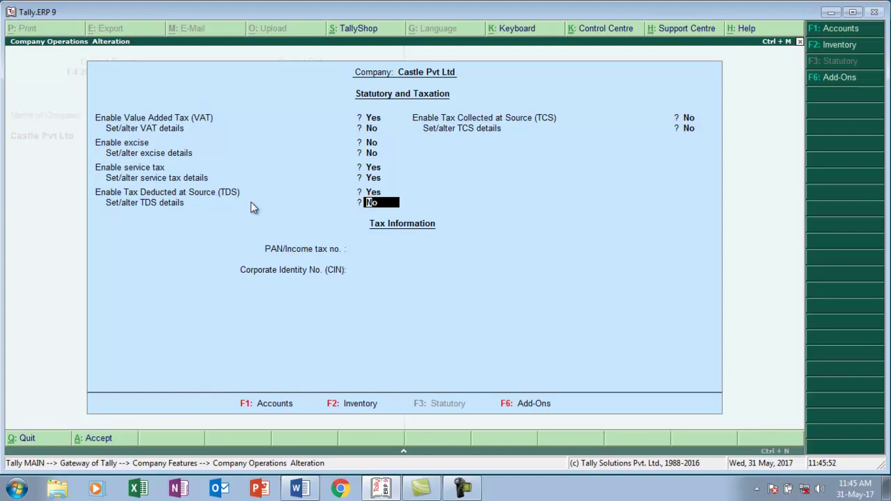
type("y")
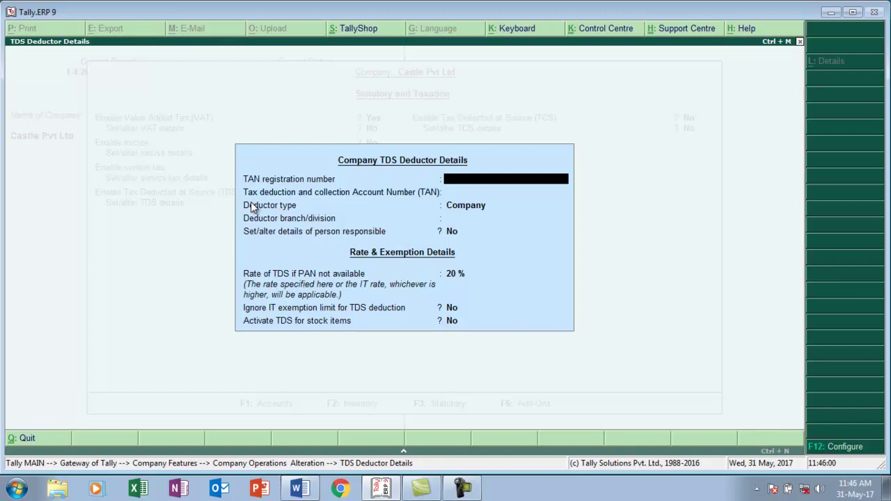
type("ASDF12345A")
key("Return")
key("Return")
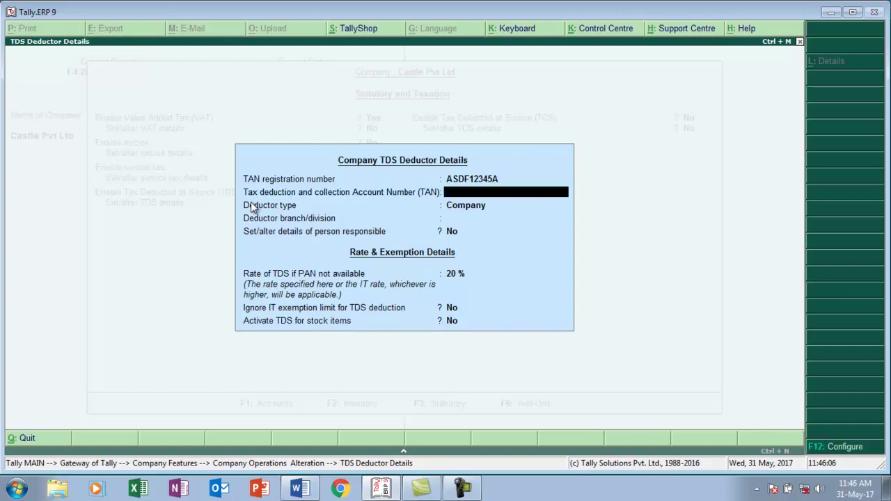
key("Return")
key("Return")
key("Return")
key("Return")
key("Return")
key("Return")
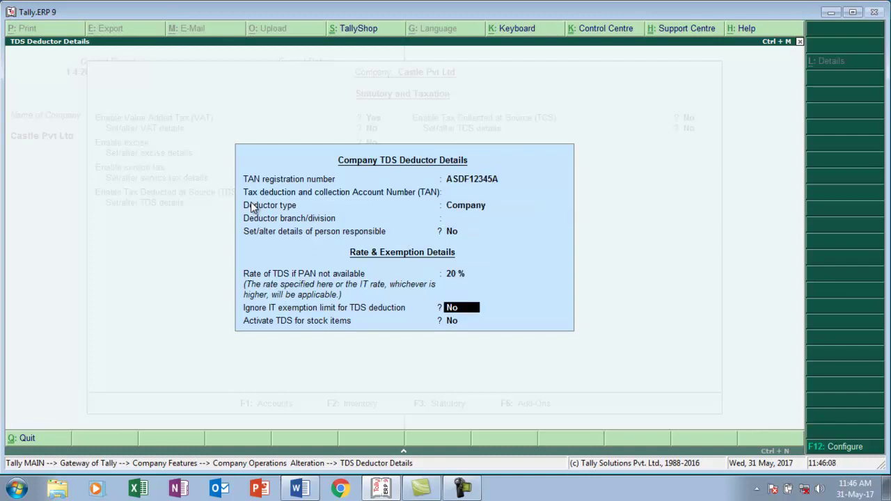
key("Return")
key("Return")
key("Return")
key("Return")
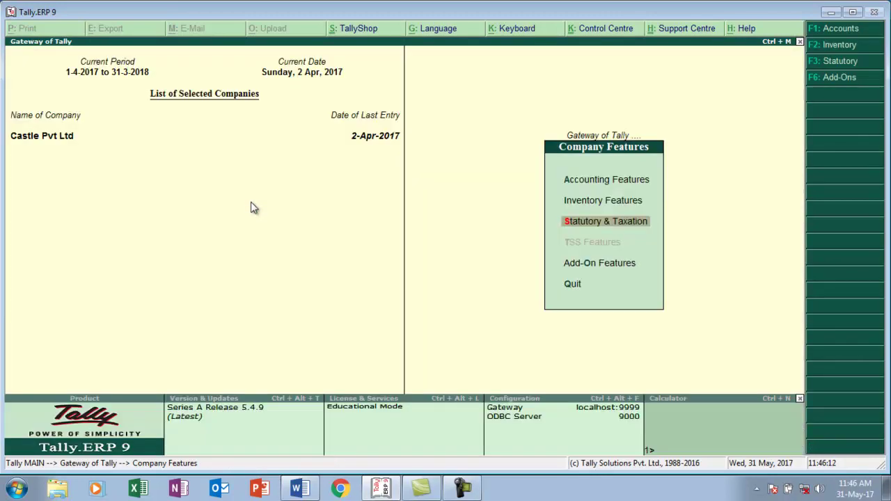
- Go back to the Gateway, check the rent invoice in Word, then open Accounting Vouchers
key("Escape")
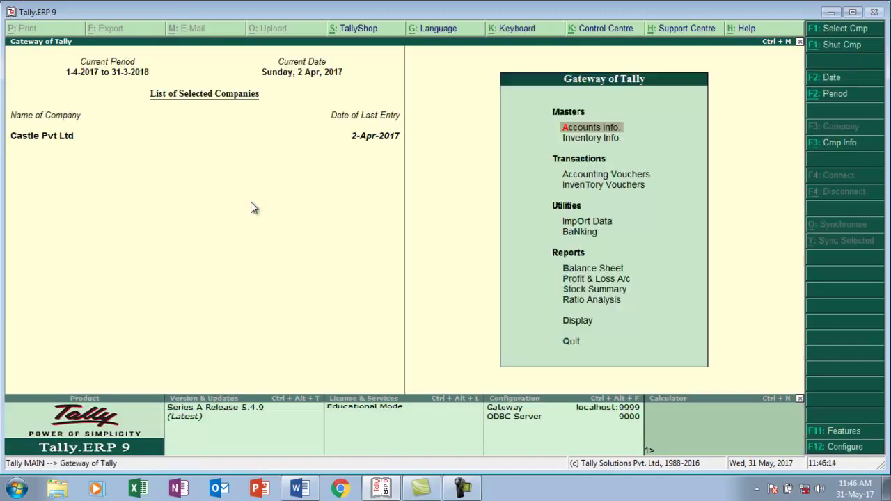
key("alt+Tab")
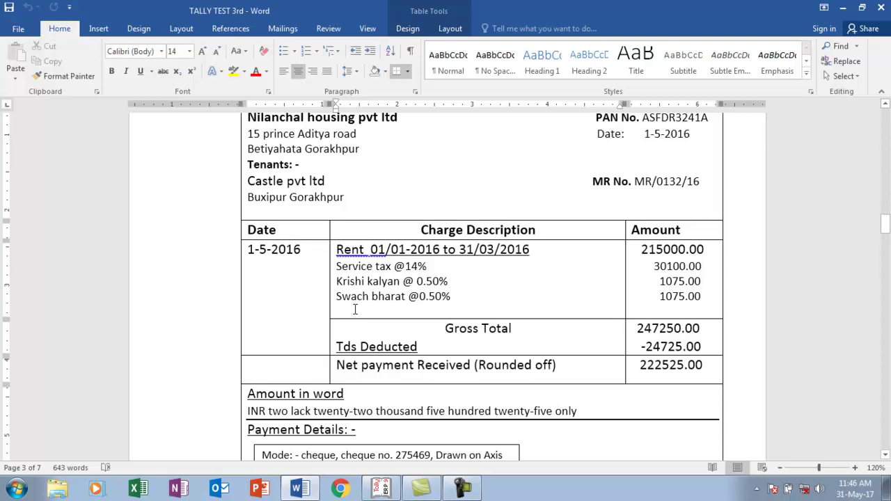
key("alt+Tab")
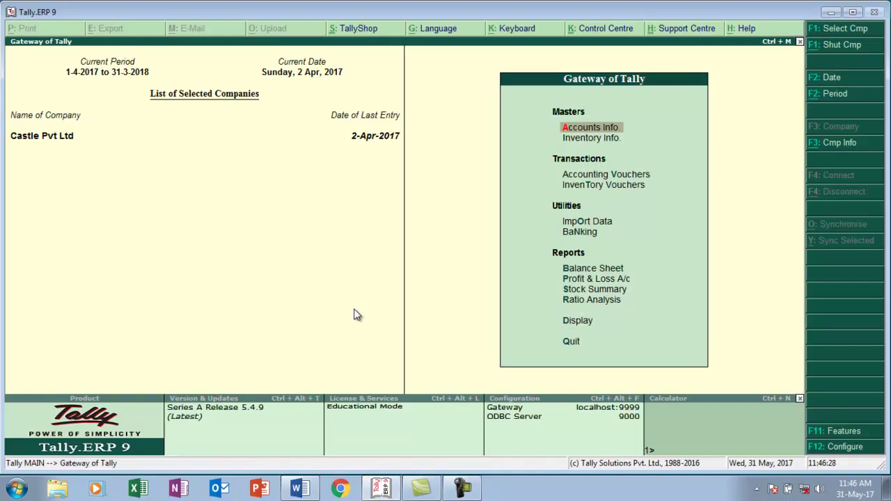
key("Down")
key("Down")
key("Return")
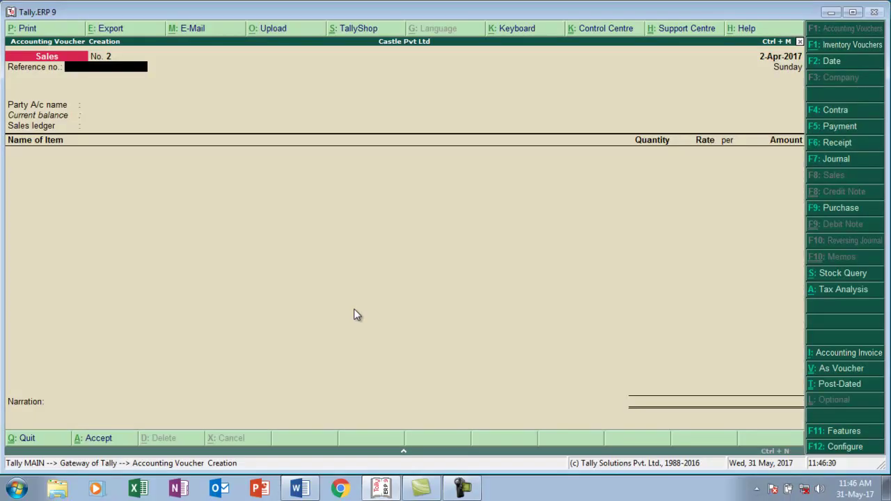
- Switch to a Journal voucher and create a new Rent ledger under Indirect Expenses
key("F7")
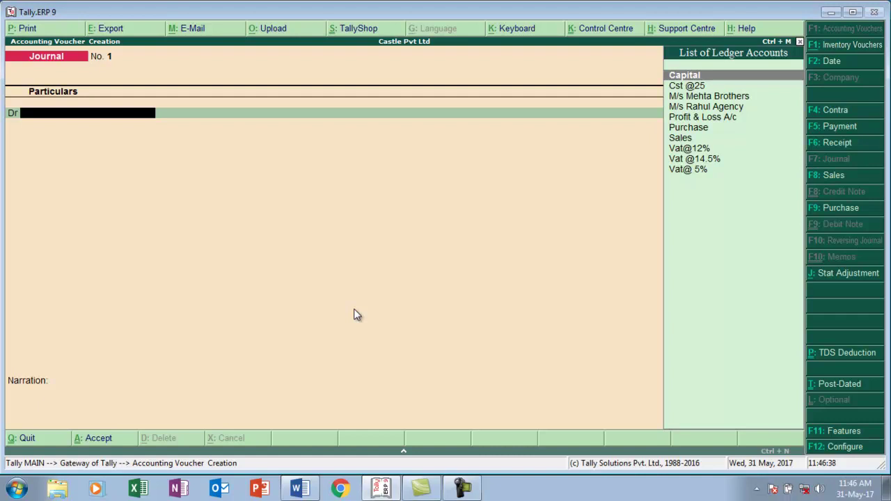
key("alt+c")
type("Rent")
key("Return")
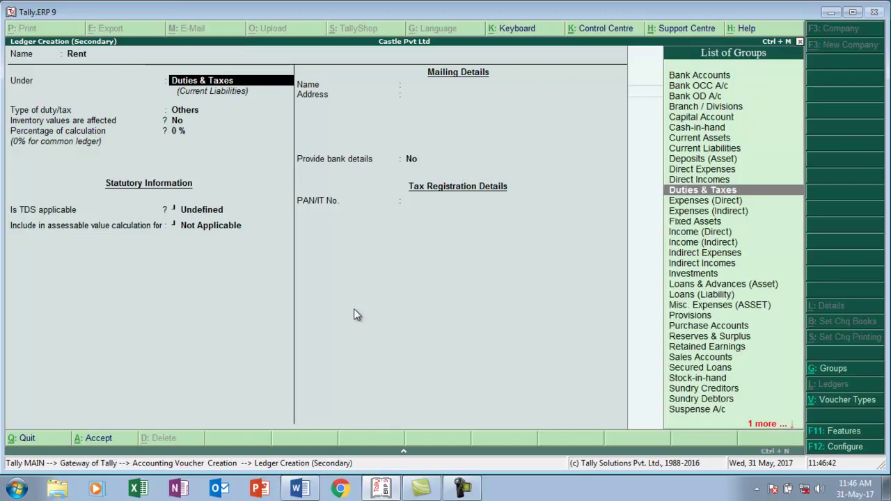
type("i")
key("Down")
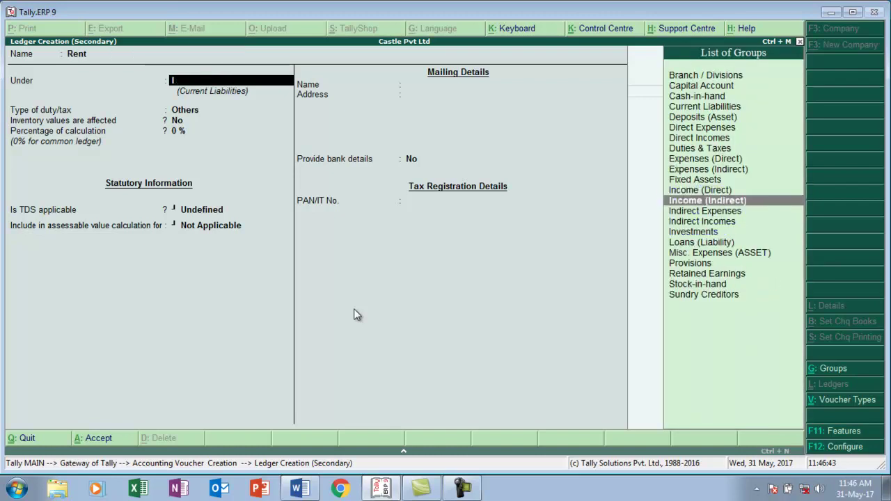
key("Down")
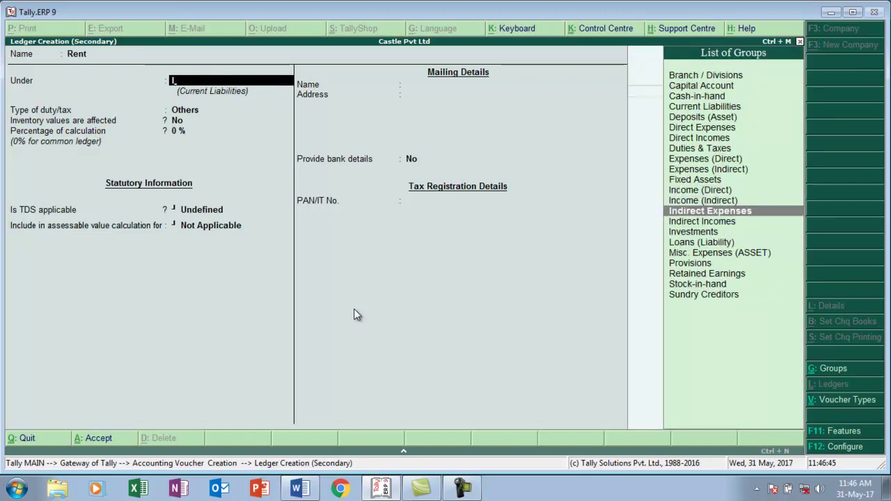
key("Return")
key("Return")
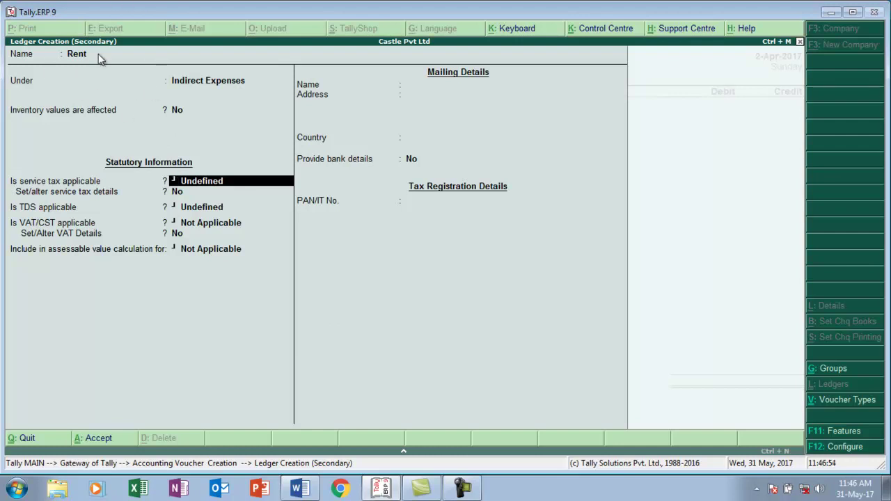
- Make service tax Applicable for the Rent ledger and choose Yes to set its details
key("BackSpace")
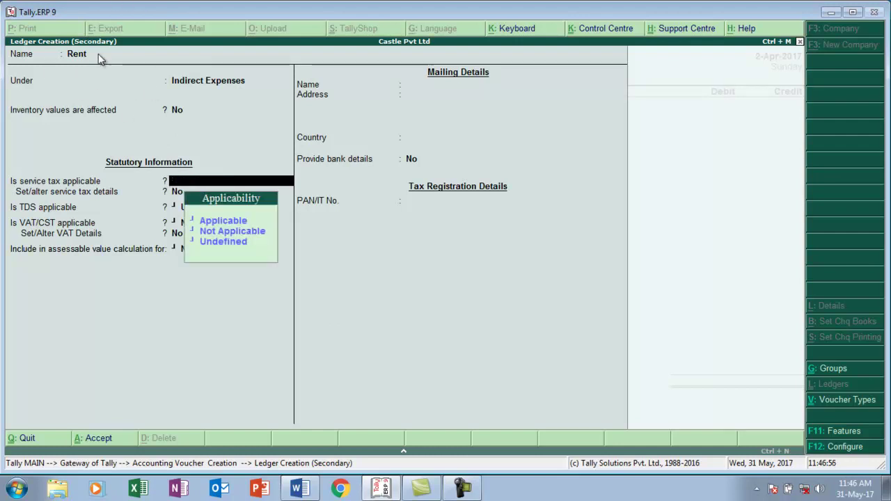
key("Down")
key("Return")
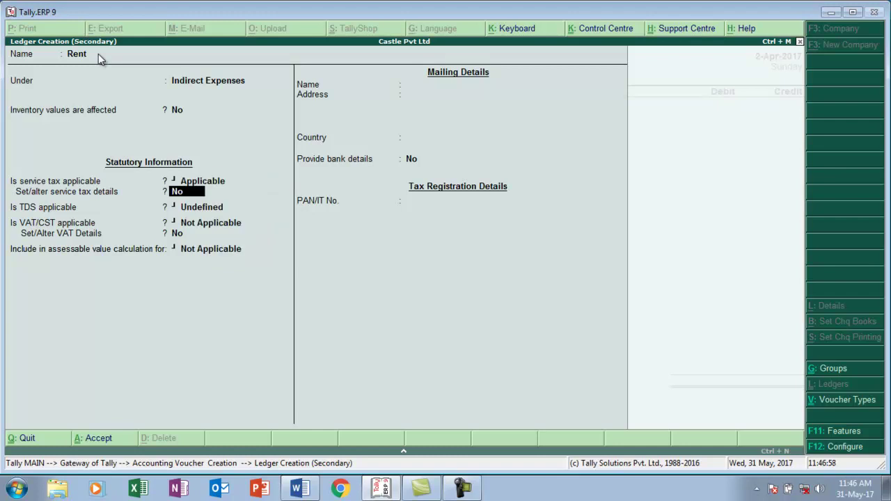
key("y")
key("Return")
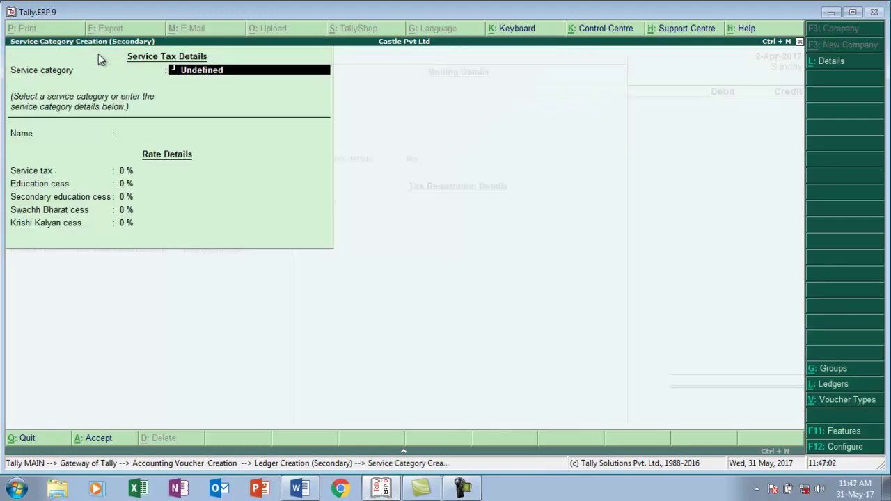
- Create a Rent service category with 14% service tax and 0.50% Swachh Bharat and Krishi Kalyan cess
key("Return")
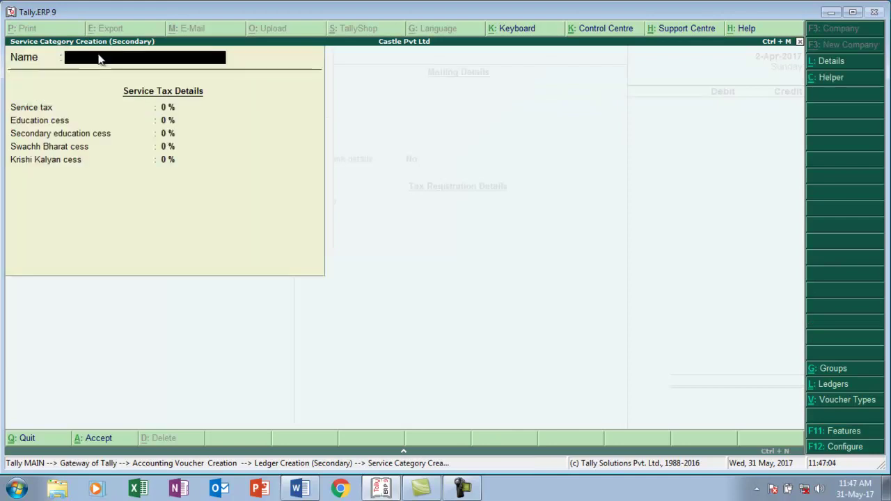
type("Rent")
key("Return")
type("14")
key("Return")
key("Return")
key("Return")
type(".5")
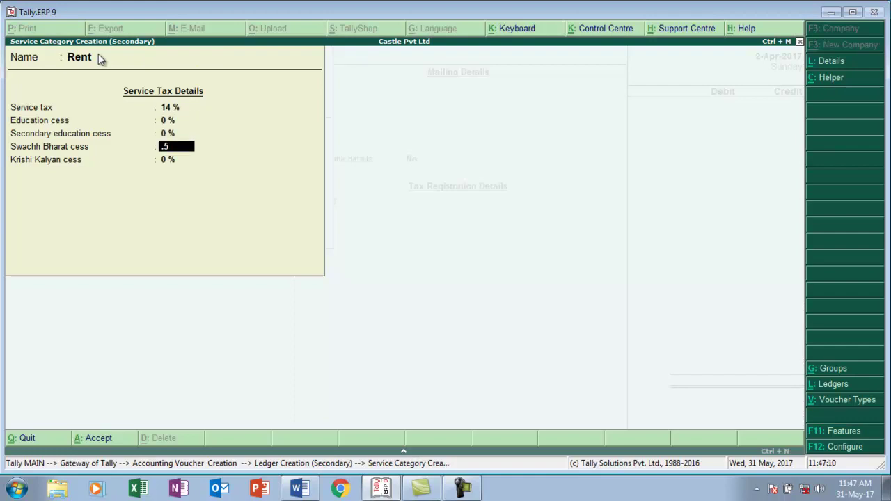
key("Return")
type(".5")
key("Return")
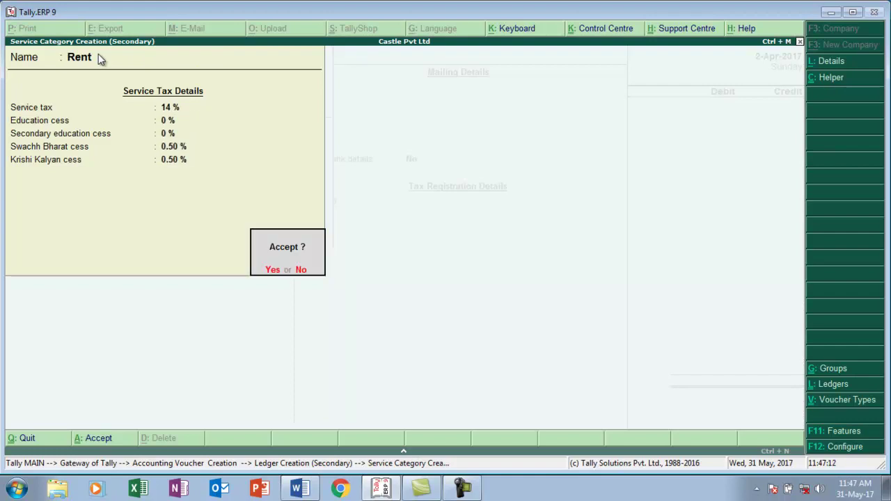
key("Return")
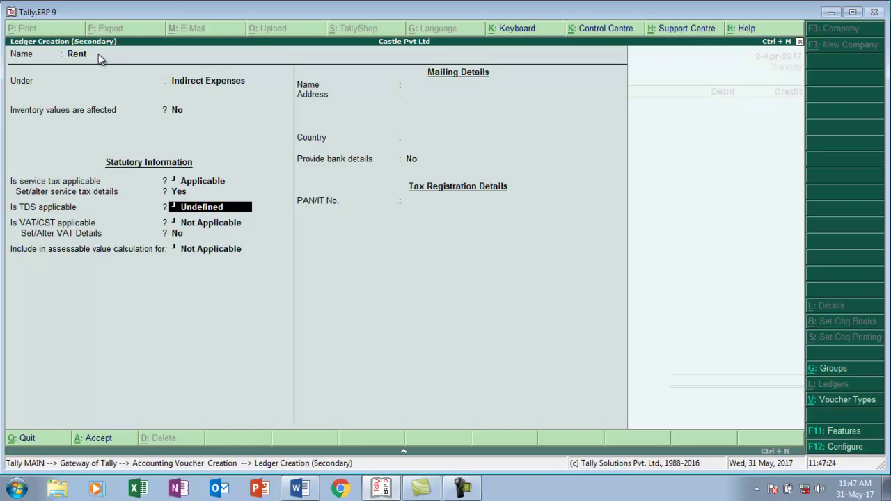
- Make TDS applicable with a new Rent nature of payment: section 194I, 10% rate, 180000 threshold
key("y")
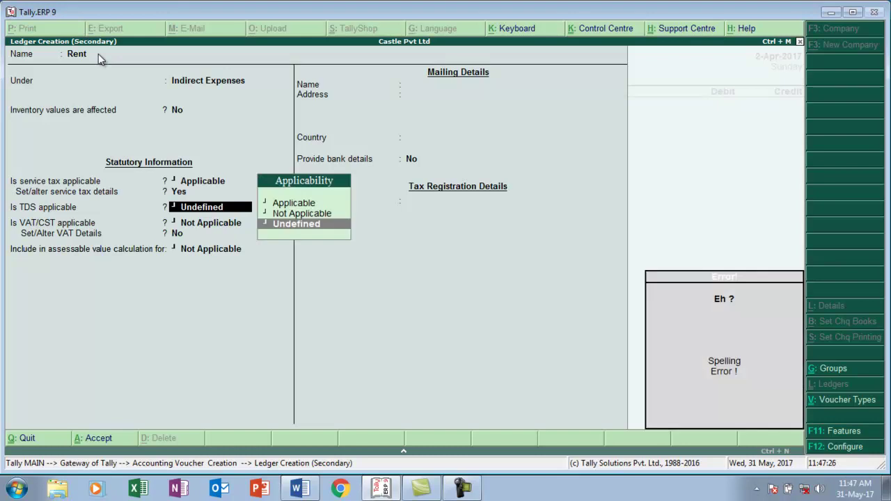
key("Up")
key("Up")
key("Return")
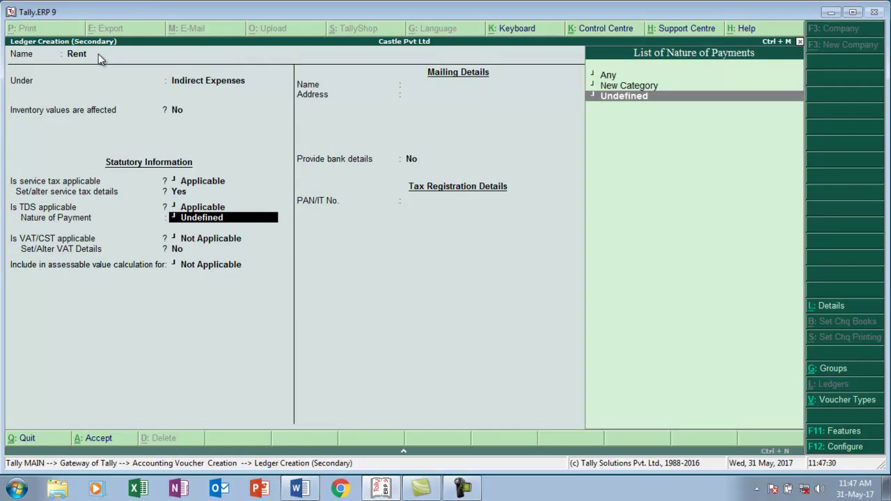
key("Up")
key("Return")
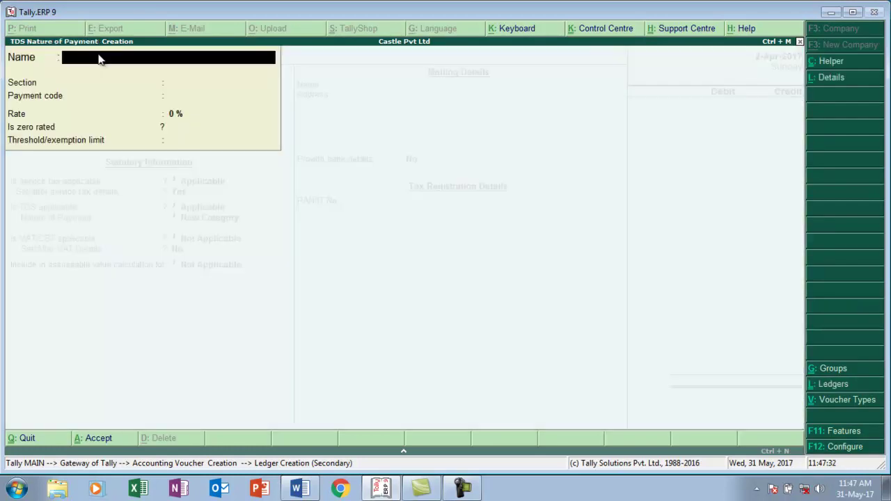
type("Rent")
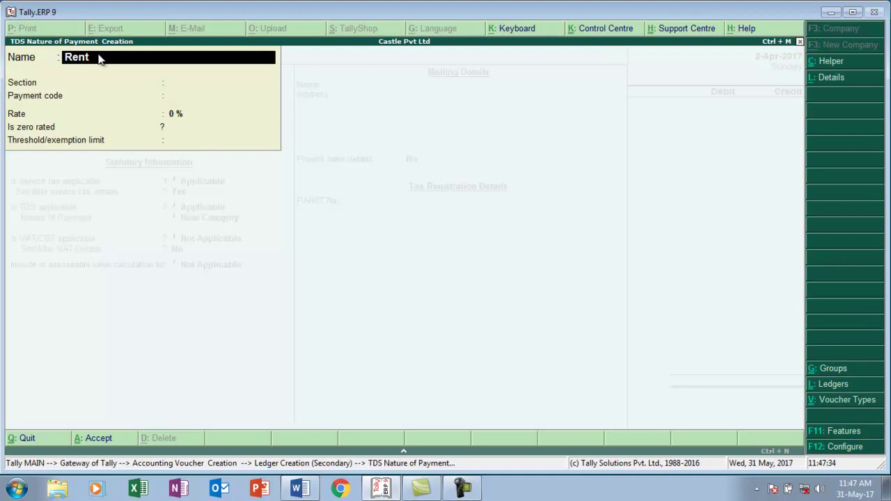
key("Return")
type("194i")
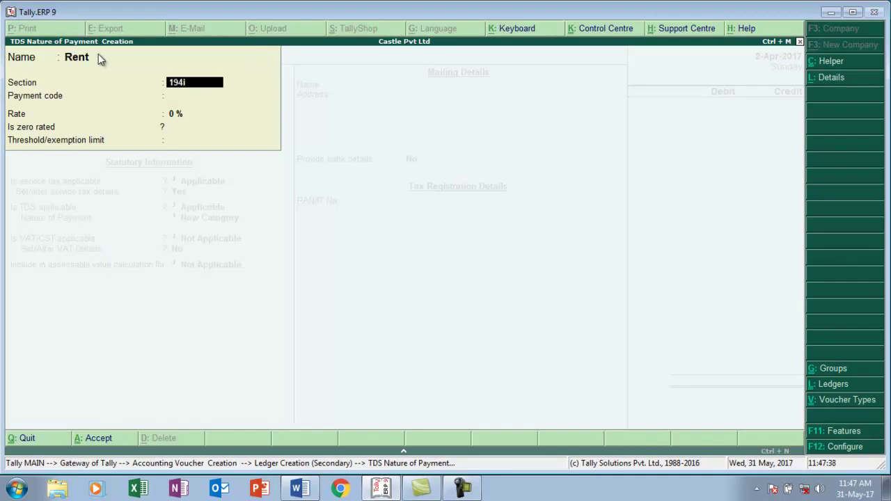
key("Return")
key("Return")
type("10")
key("Return")
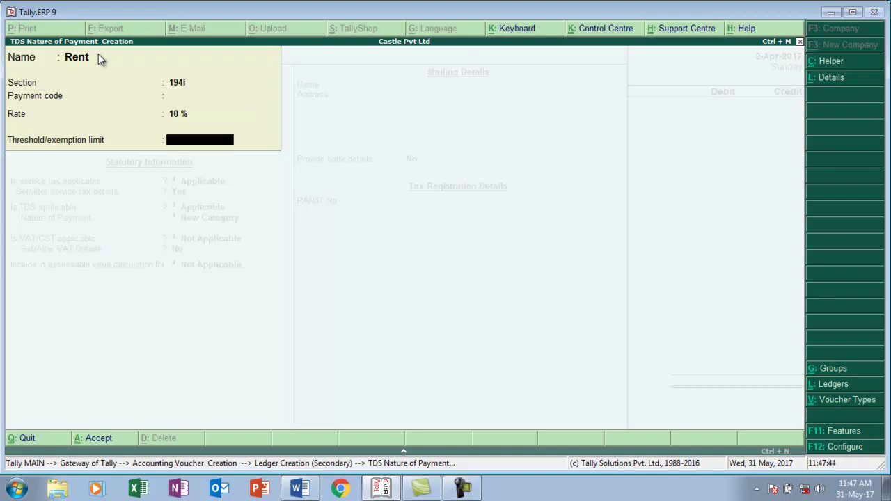
type("180000")
- Save the Rent ledger and debit it 2,15,000.00 in Journal voucher No. 1
key("Return")
key("Return")
key("Return")
key("Return")
key("Return")
key("Return")
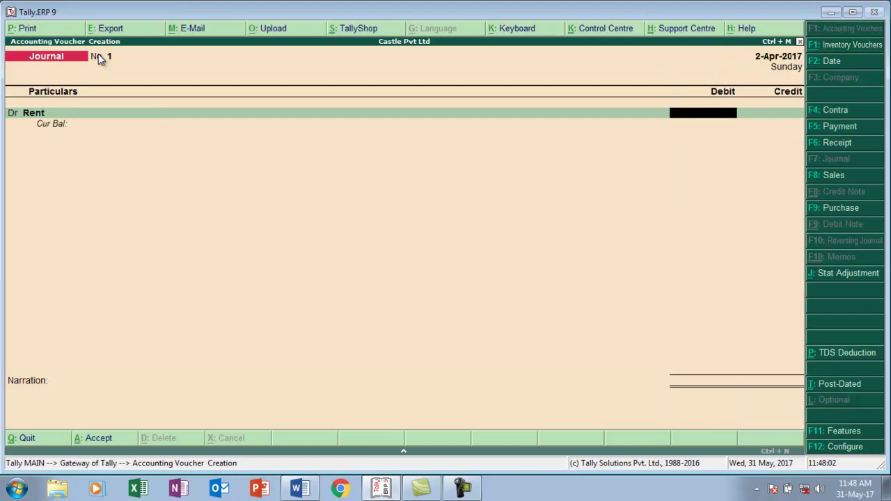
type("215000")
key("Return")
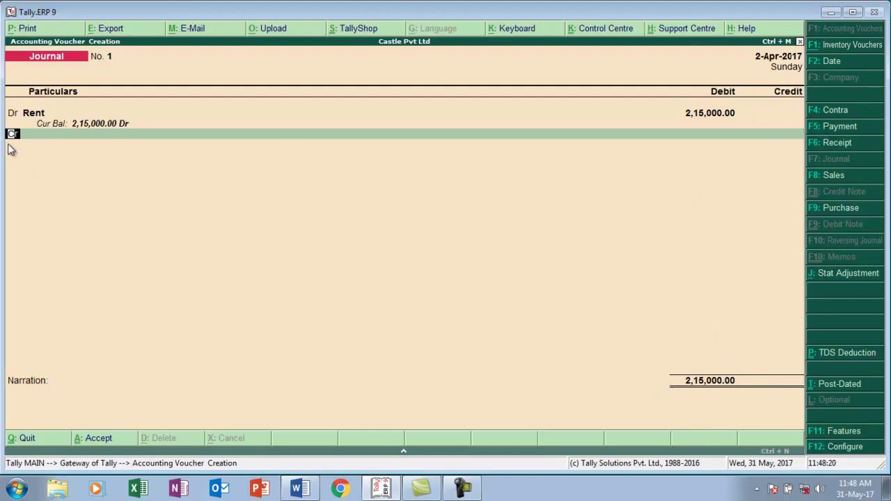
- On a new debit line, create a Service Tax ledger under Duties & Taxes with duty type Service Tax
type("d")
key("Return")
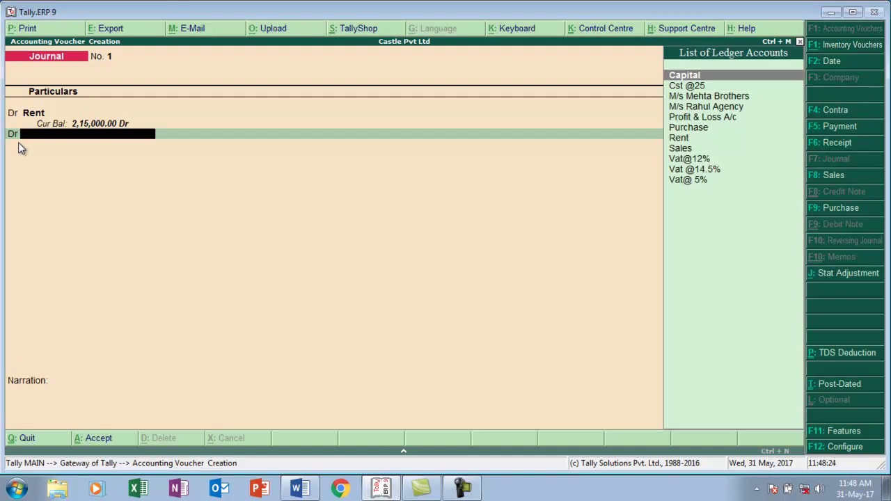
key("alt+c")
type("Service Tax")
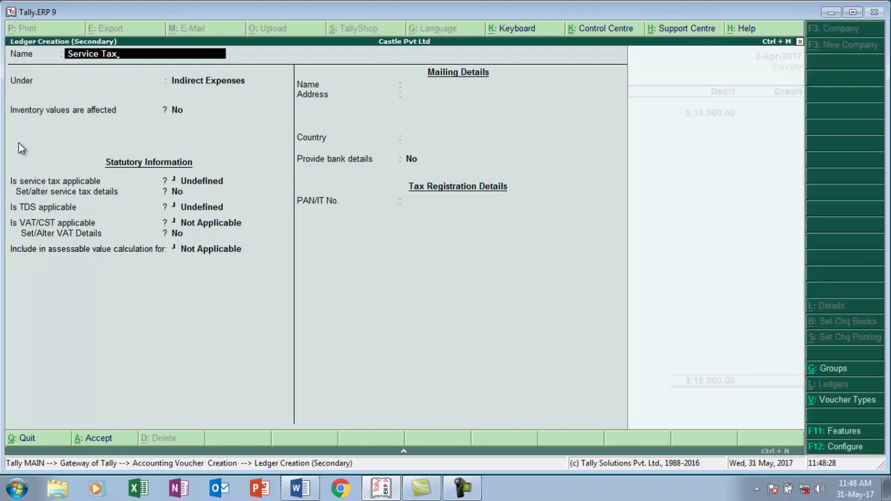
key("Return")
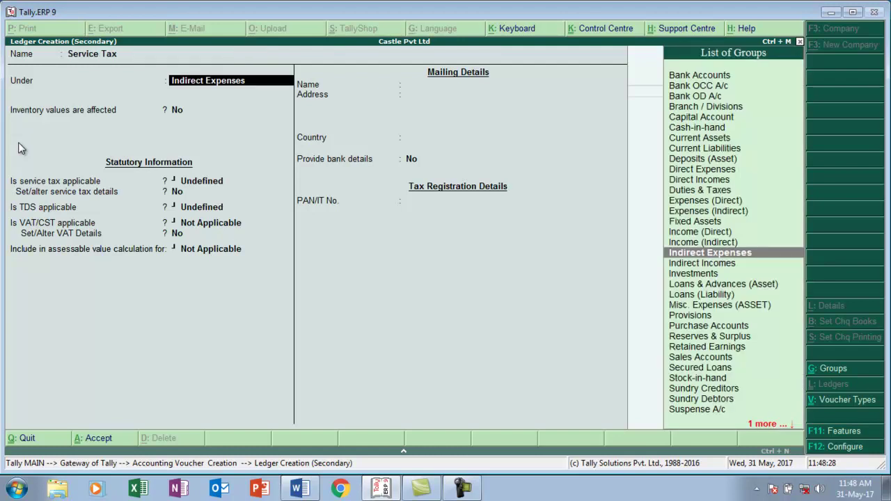
type("D")
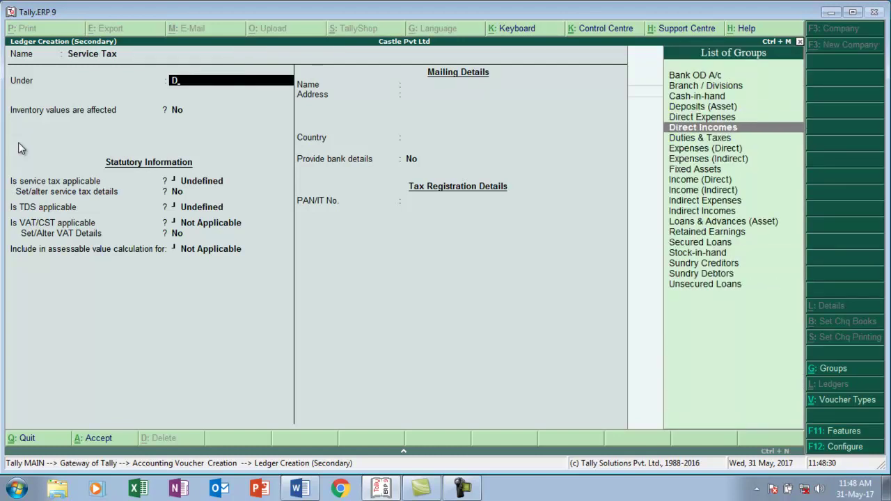
key("Down")
key("Down")
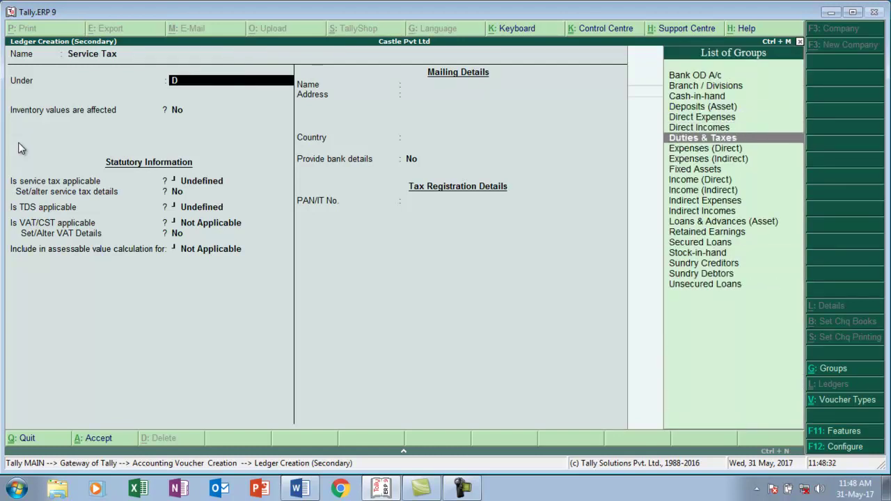
key("Return")
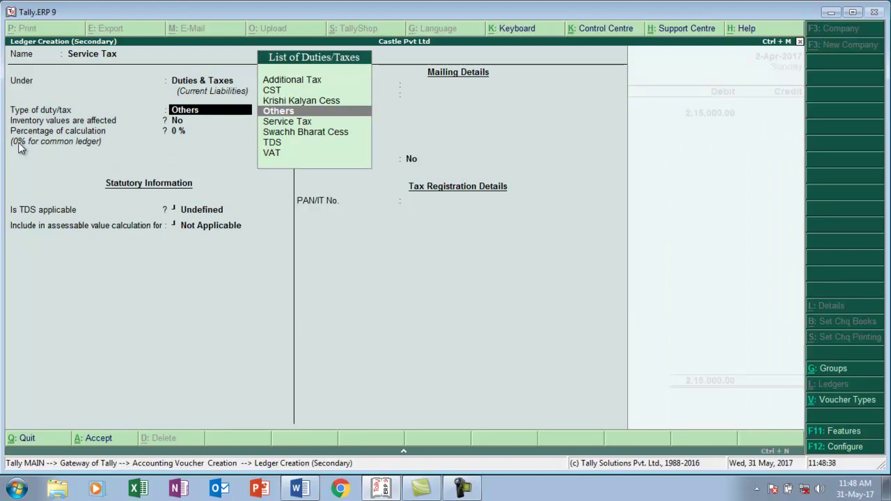
key("Down")
key("Return")
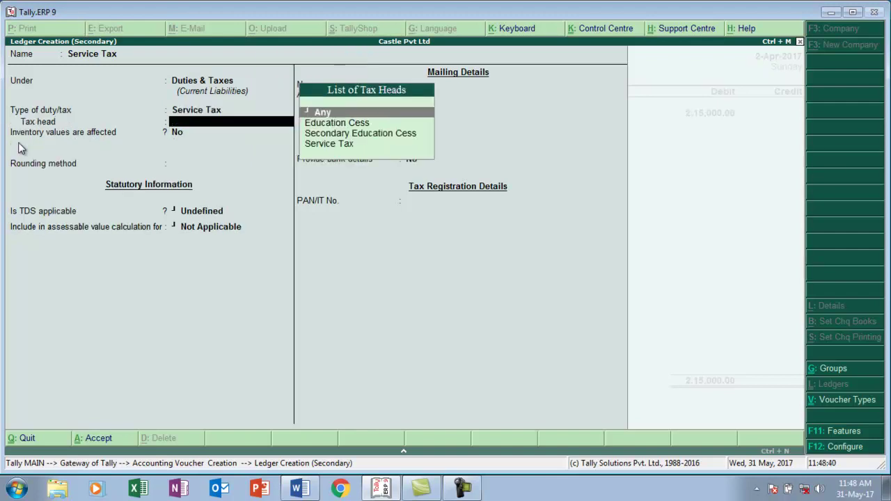
key("Down")
key("Down")
key("Down")
key("Return")
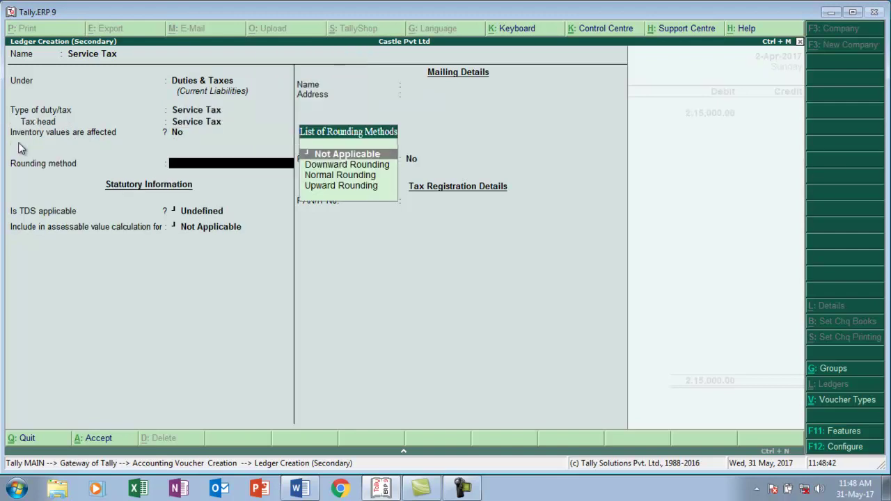
- Keep rounding Not Applicable, make TDS applicable for Rent, save, and debit it 30,100.00
key("Return")
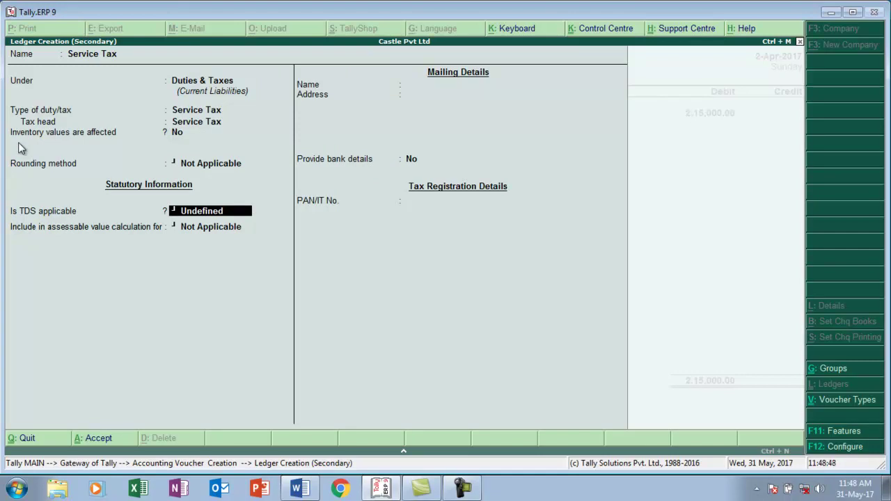
key("BackSpace")
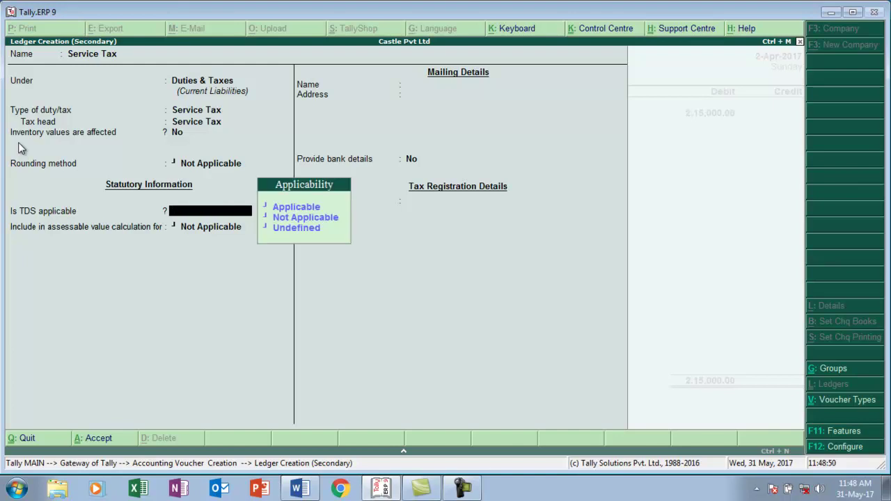
key("Down")
key("Return")
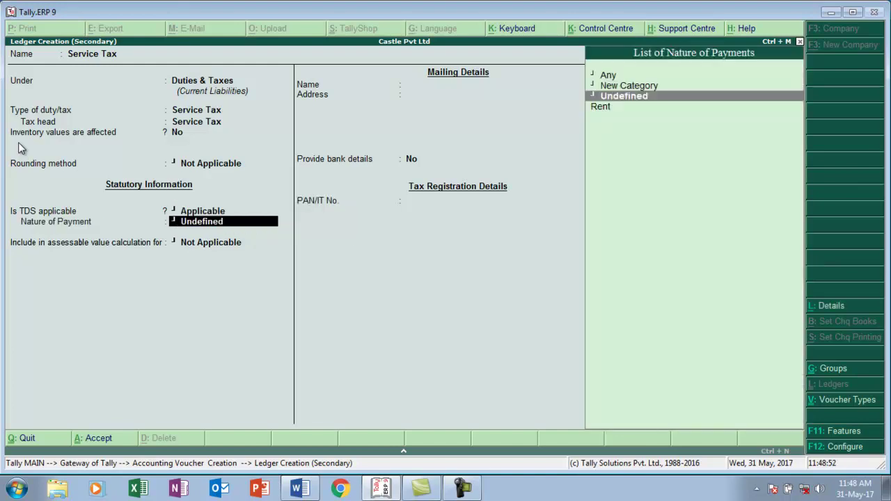
key("Down")
key("Return")
key("Return")
key("ctrl+a")
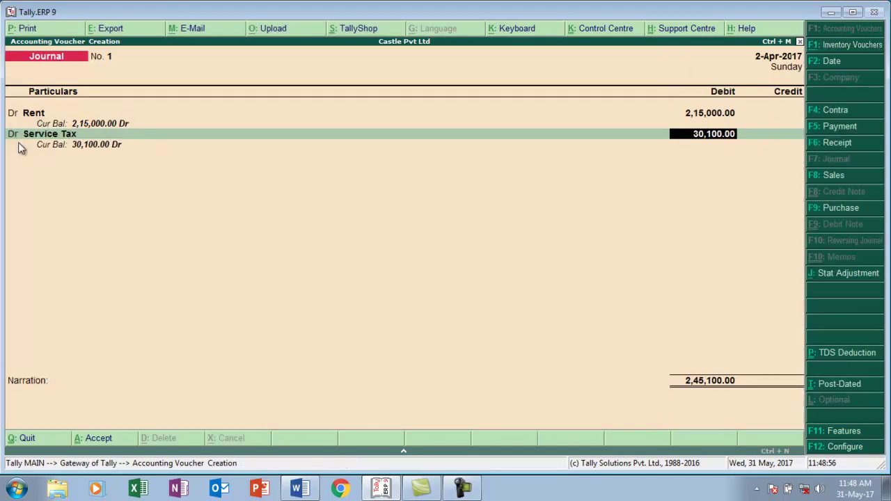
key("Return")
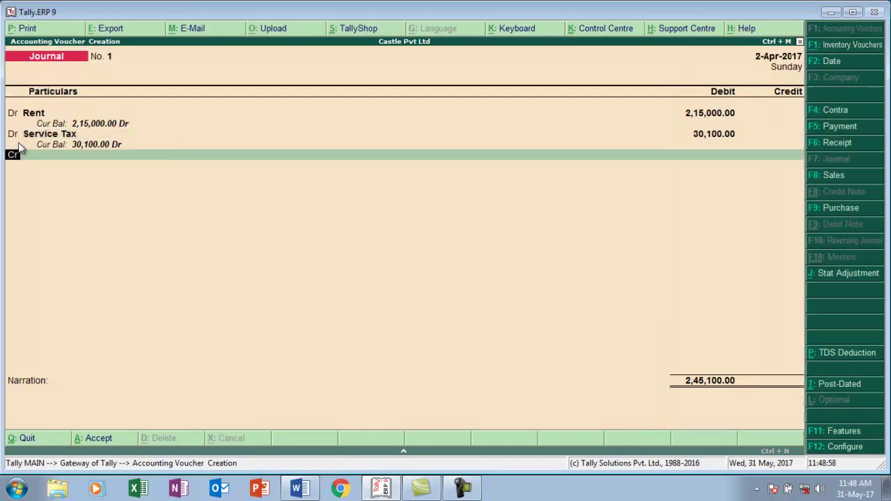
- On a new debit line, create a Kkc ledger under Duties & Taxes as Krishi Kalyan Cess
type("d")
key("Return")
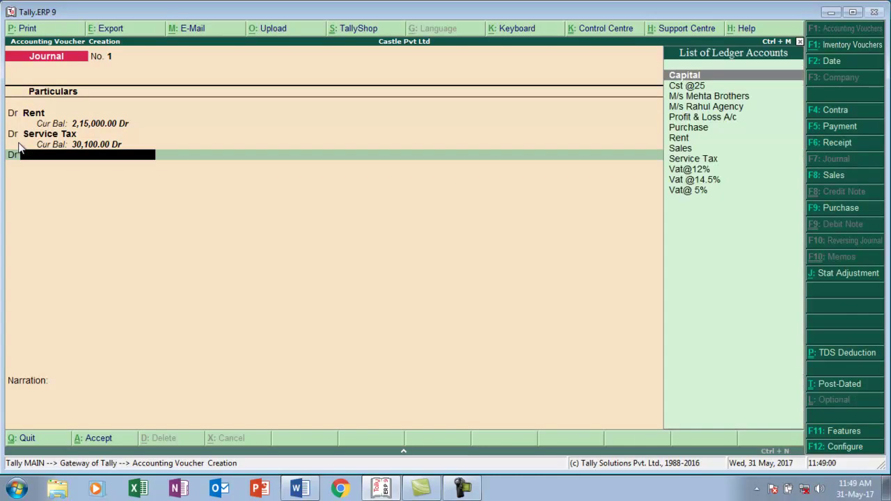
key("alt+c")
type("Kkc")
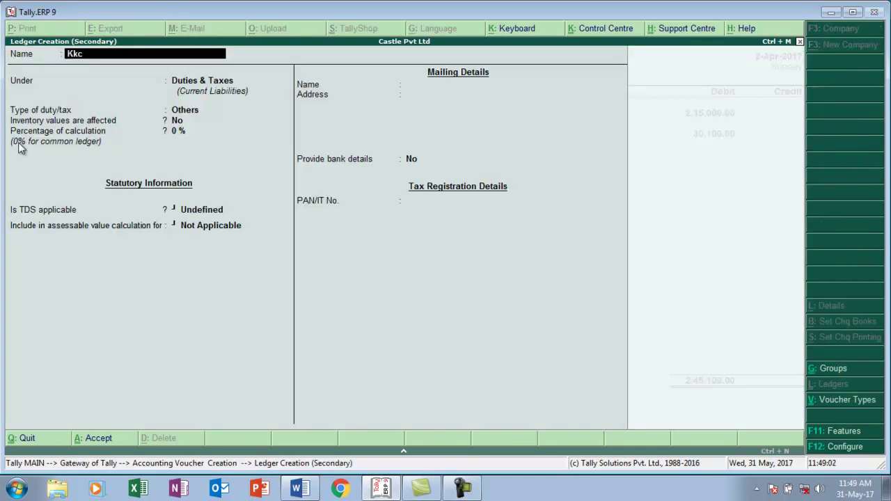
key("Return")
key("Return")
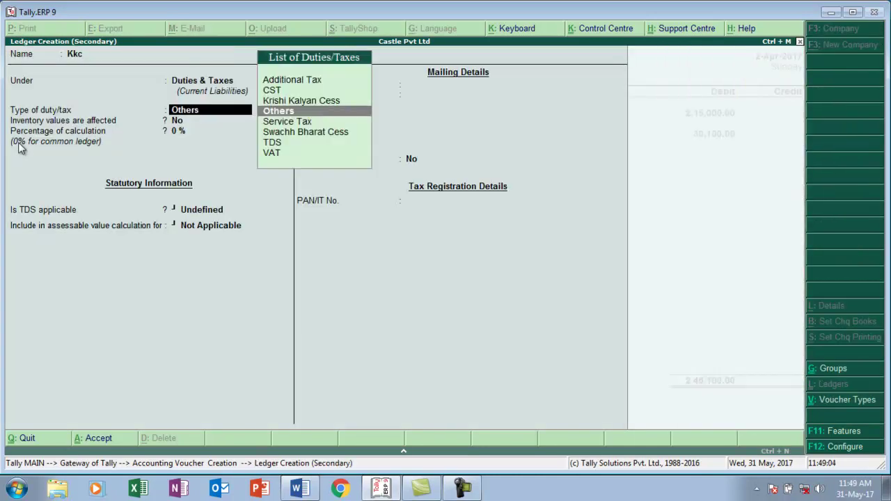
key("Up")
key("Return")
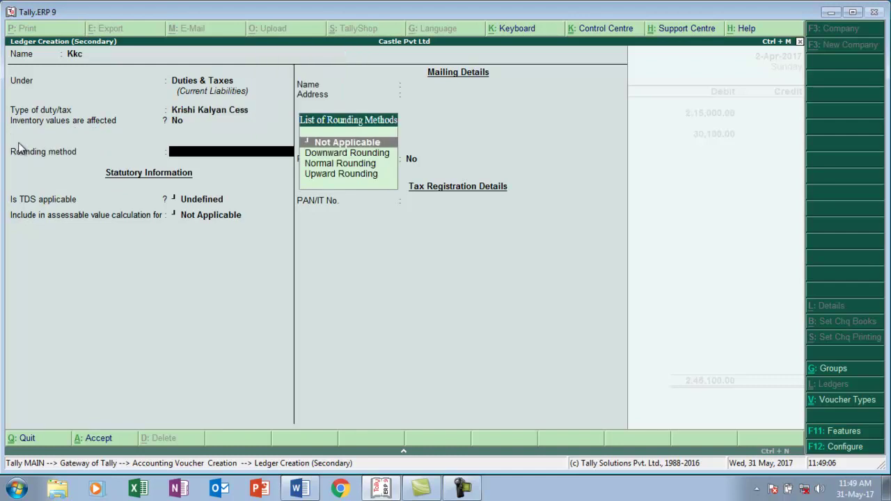
key("Return")
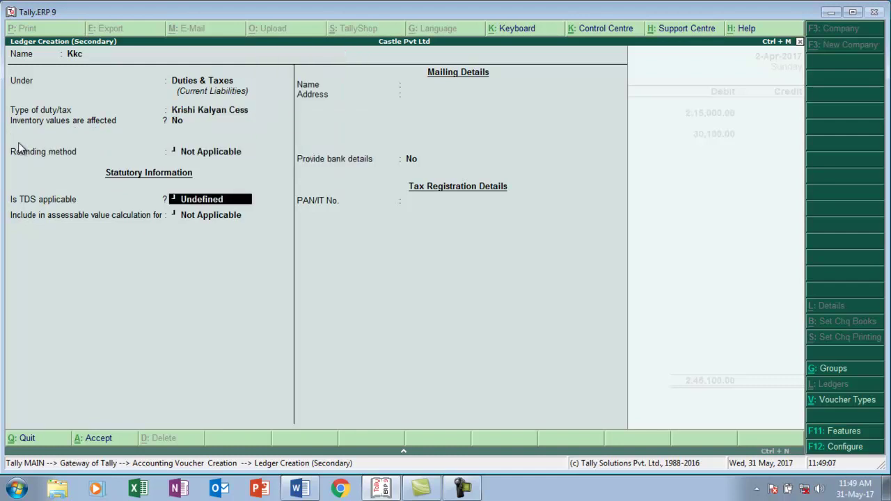
- Make the Kkc ledger TDS-applicable for Rent, save it, and debit 1,075.00
key("BackSpace")
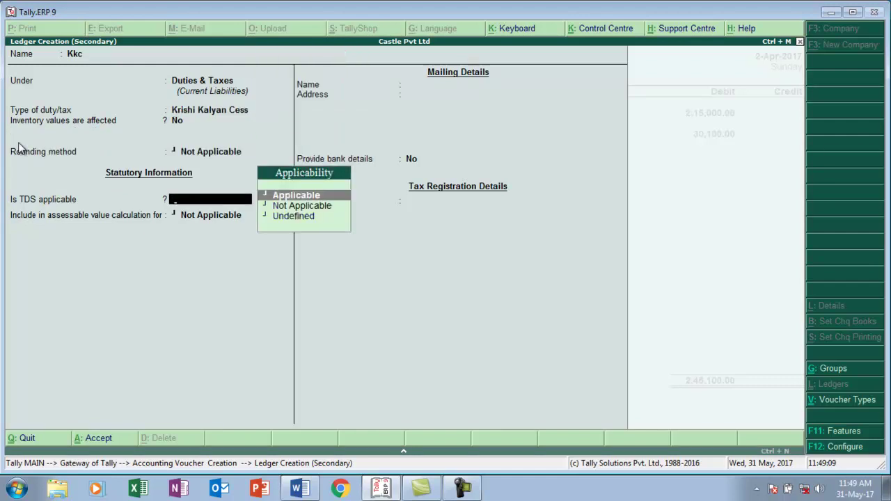
key("Return")
key("Down")
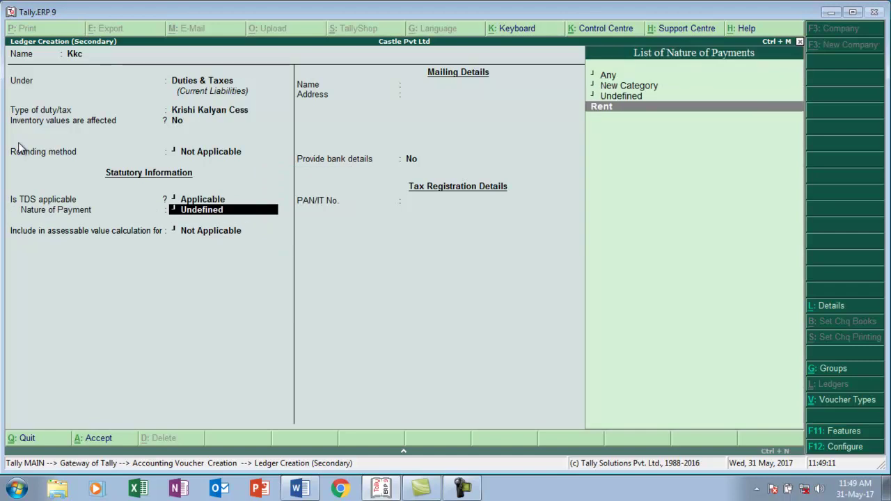
key("Return")
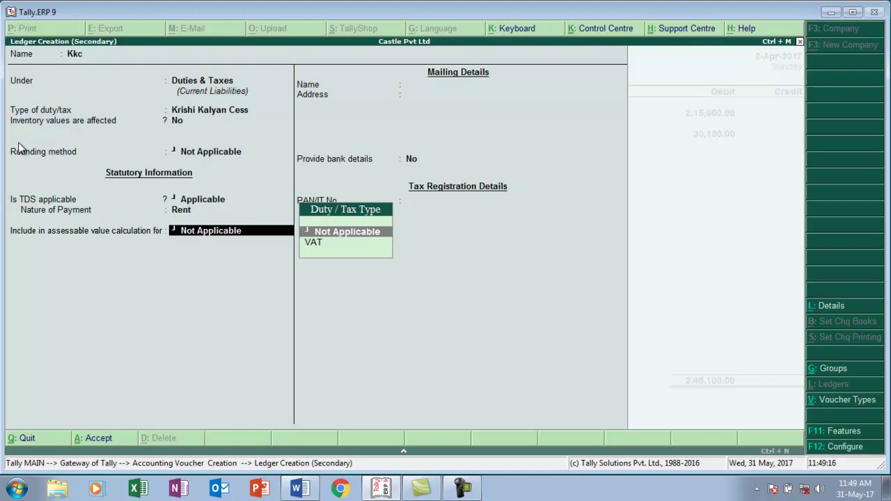
key("Return")
key("Return")
key("Return")
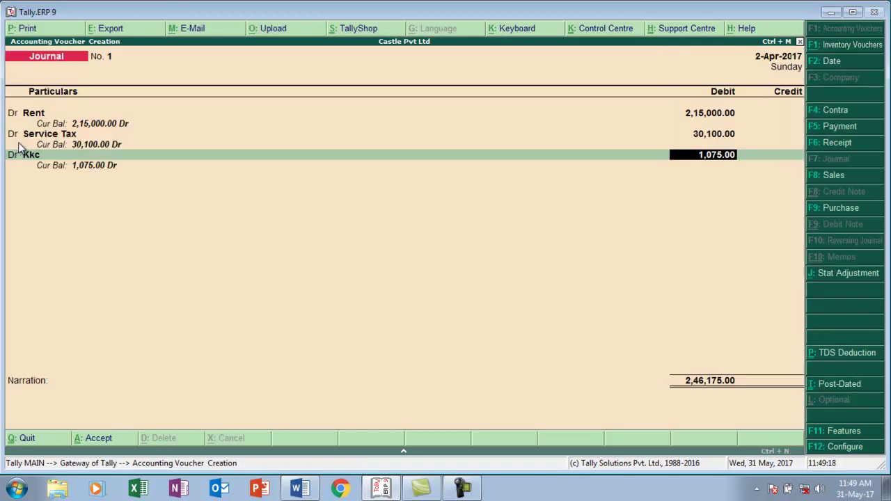
key("Return")
key("Return")
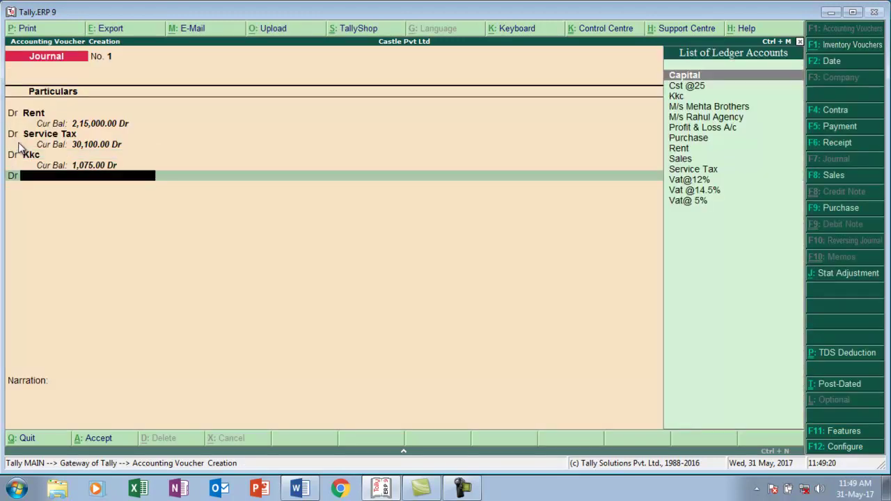
- Create the Sbc ledger under Duties & Taxes as Swachh Bharat Cess, TDS-applicable with nature Rent
key("alt+c")
type("Sbc")
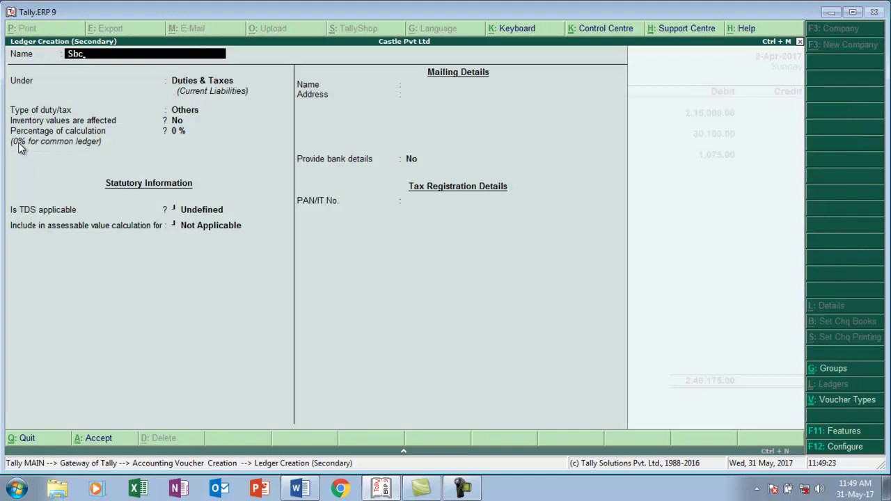
key("Return")
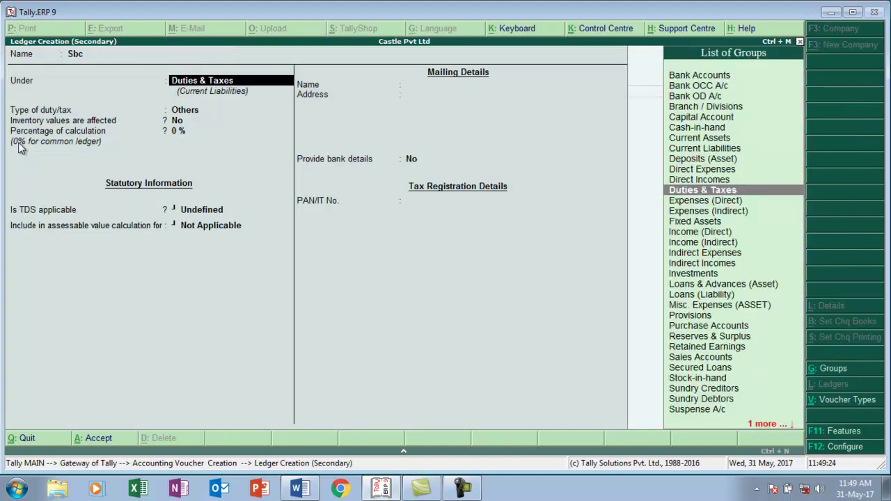
key("Return")
key("Down")
key("Down")
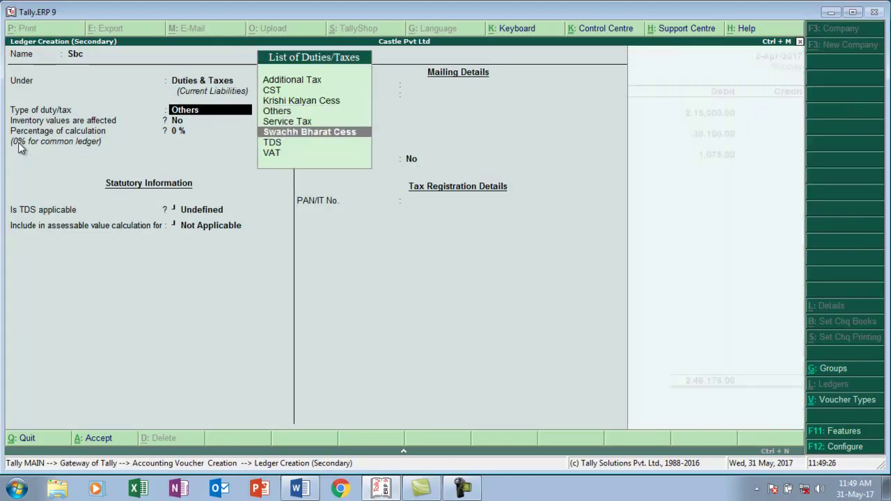
key("Return")
key("Return")
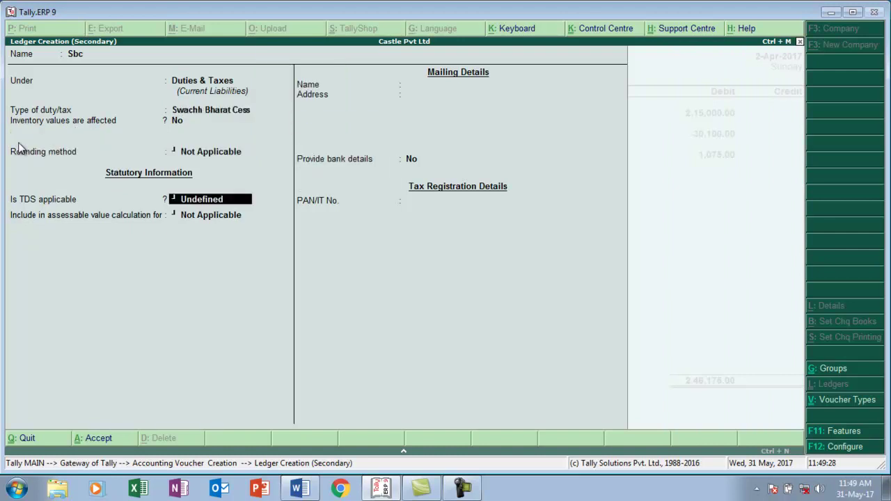
key("Up")
key("Up")
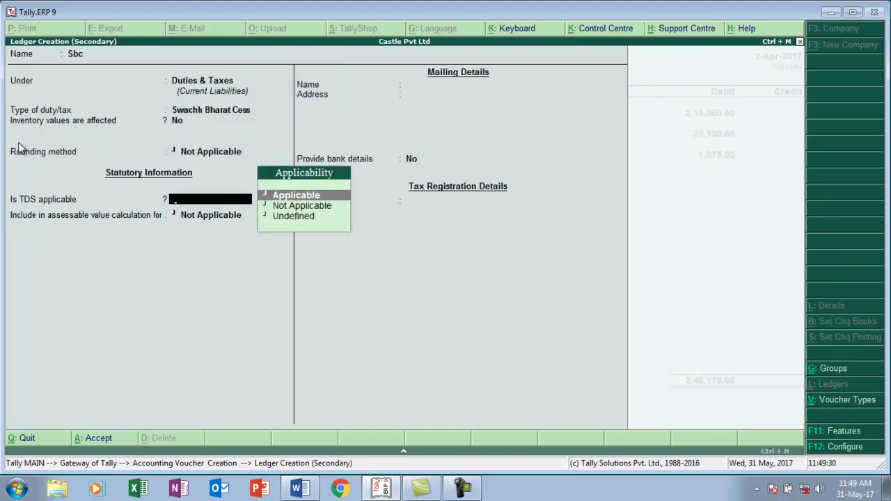
key("Return")
key("Down")
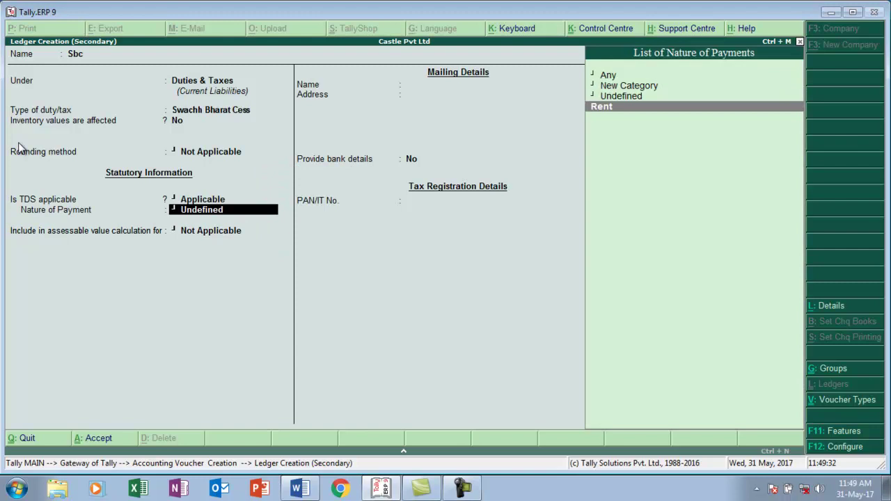
key("Return")
key("Return")
key("Return")
key("Return")
key("Return")
key("Return")
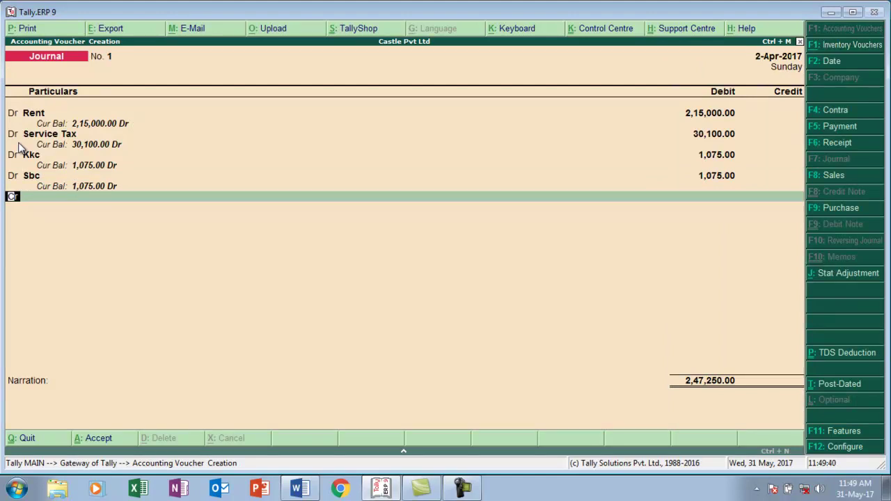
- On a credit line, create ledger Nihalchal Housing Pvt Ltd under Sundry Creditors
key("Return")
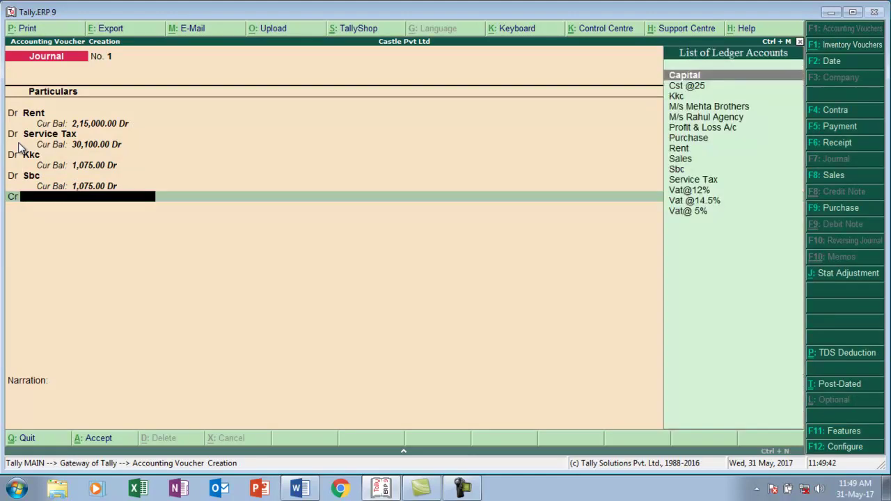
key("alt+c")
type("Nihalc")
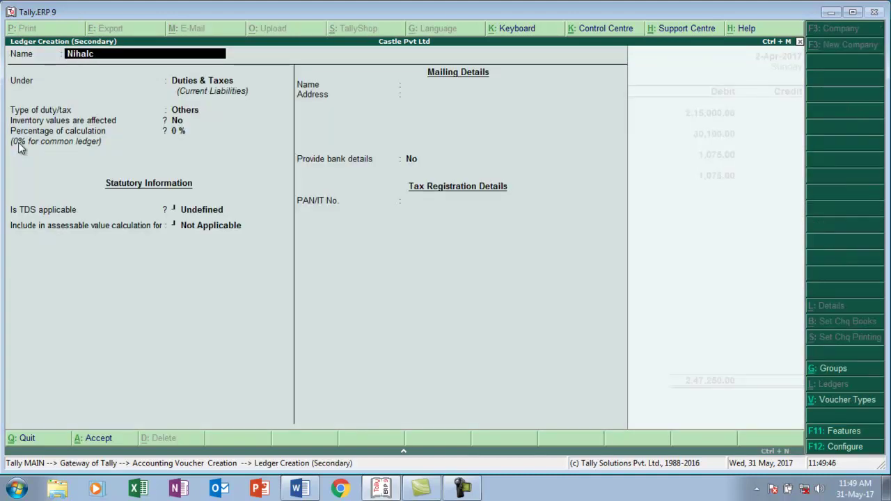
type("hal Housing Pvt Ltd")
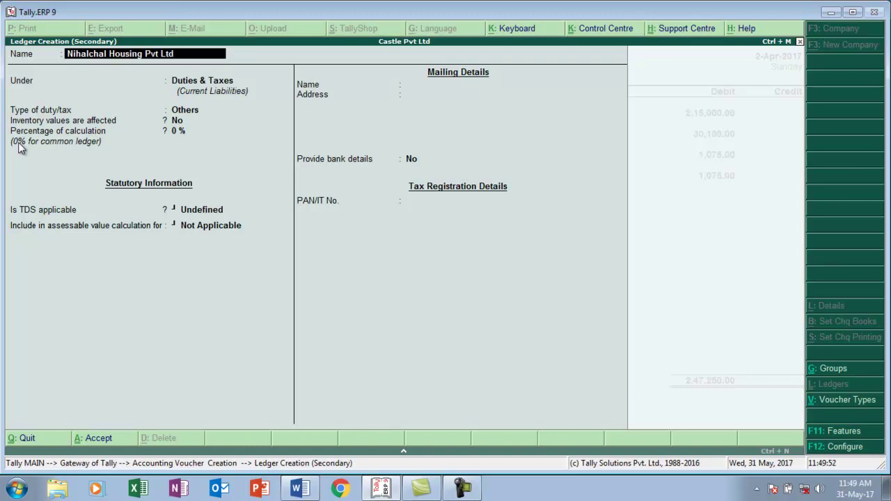
key("Return")
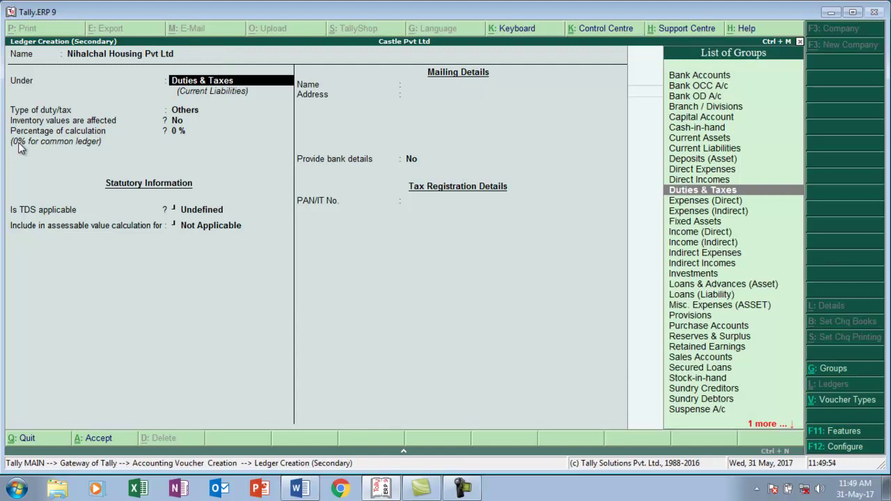
type("S")
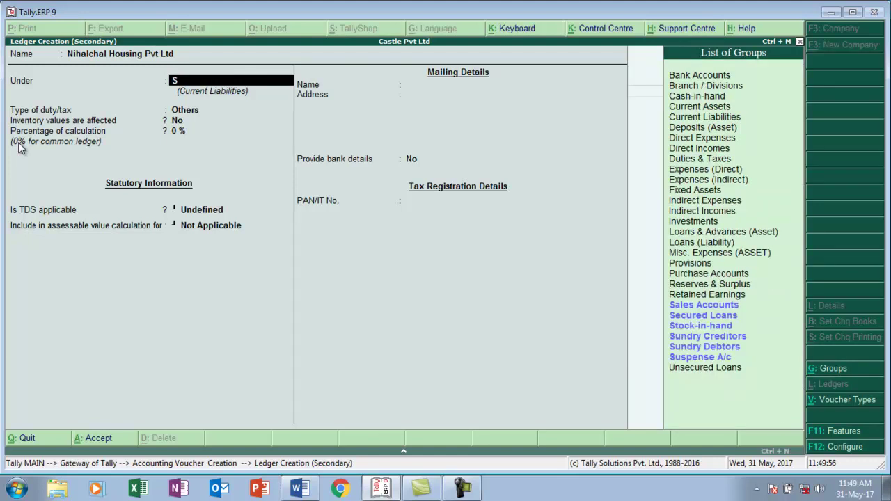
key("Down")
key("Down")
key("Down")
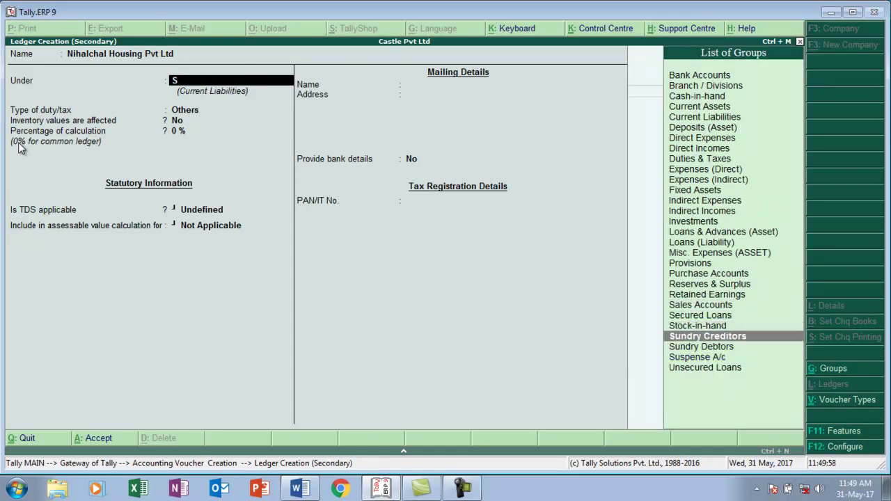
key("Return")
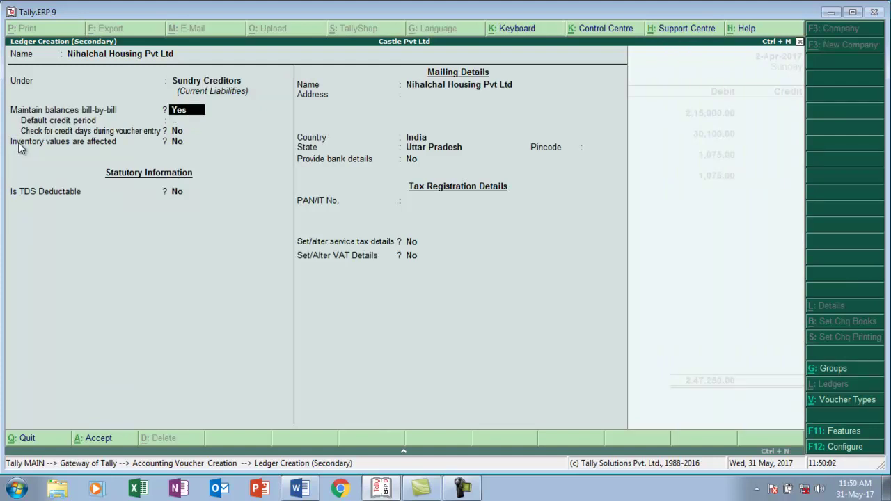
- Make it TDS-deductible as Company - Resident, deducted in same voucher, and start entering the PAN
key("Return")
key("Return")
key("Return")
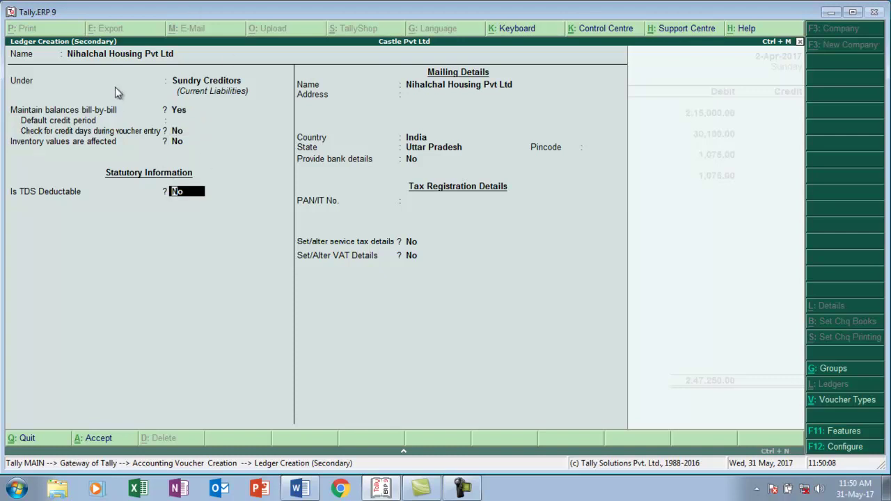
key("y")
key("Return")
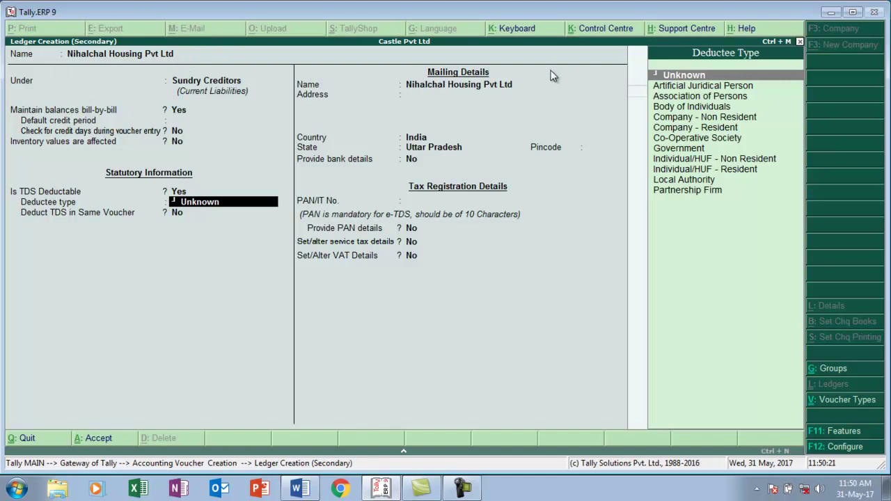
key("Down")
key("Down")
key("Down")
key("Down")
key("Down")
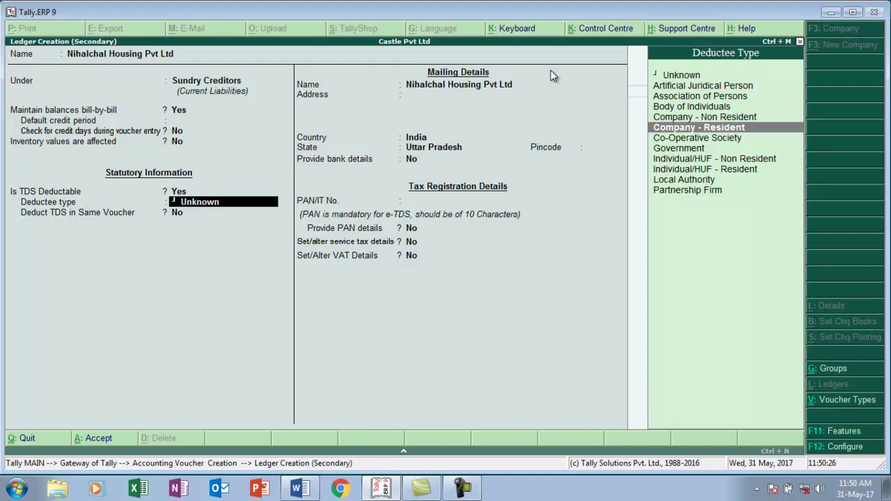
key("Return")
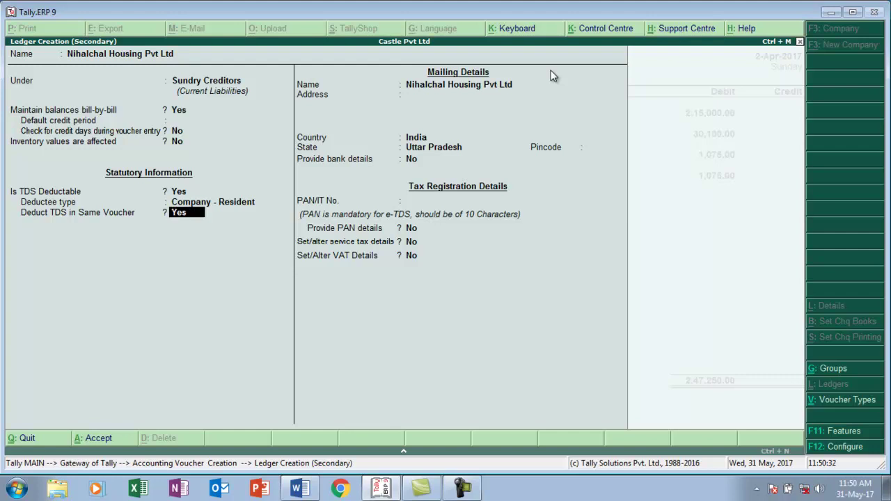
key("Return")
key("Return")
key("Return")
key("Return")
key("Return")
key("Return")
key("Return")
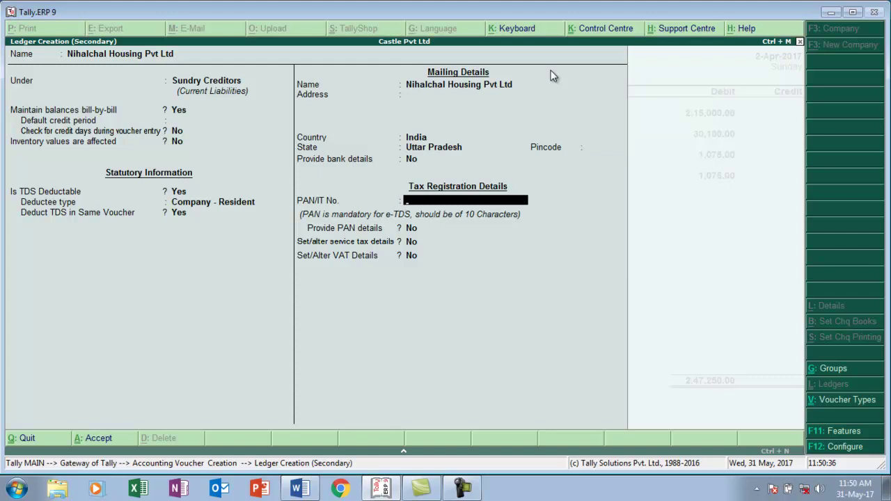
key("alt+Tab")
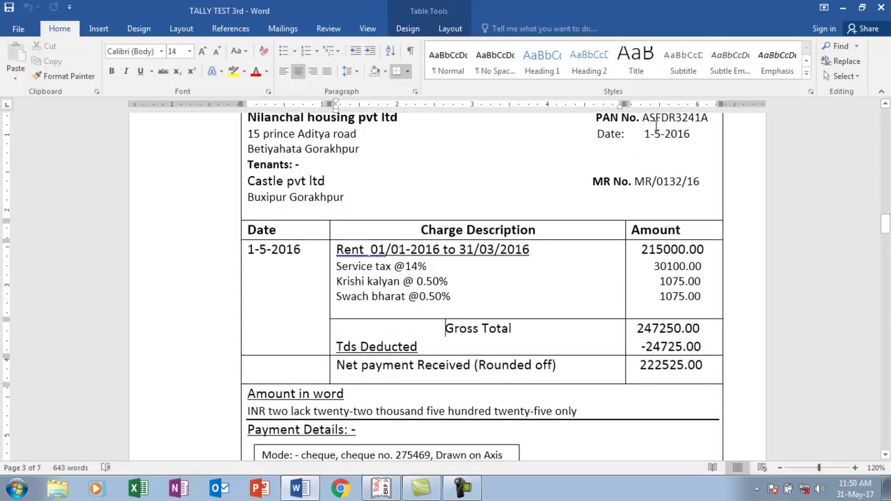
key("alt+Tab")
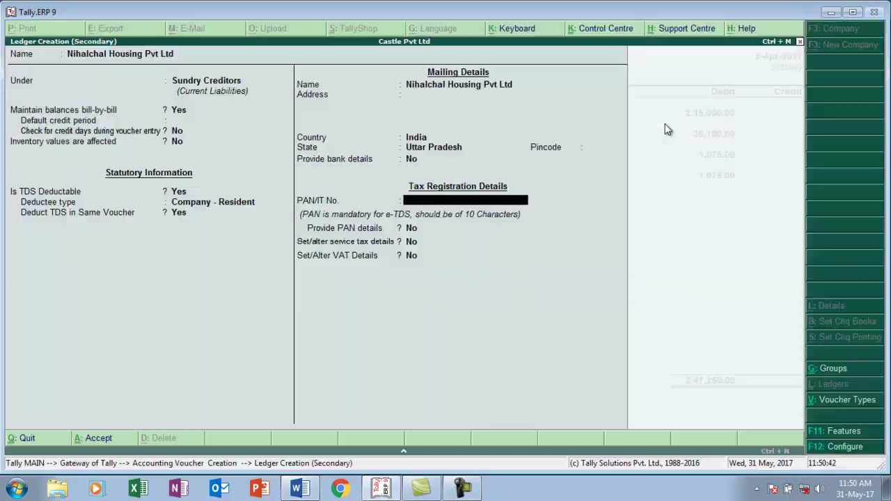
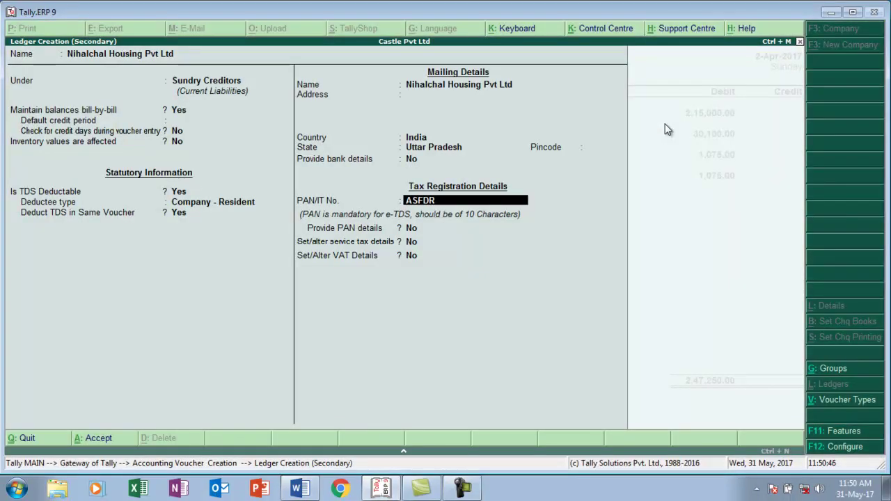
- Complete the supplier's PAN, add its service tax registration number, and accept the ledger
key("Return")
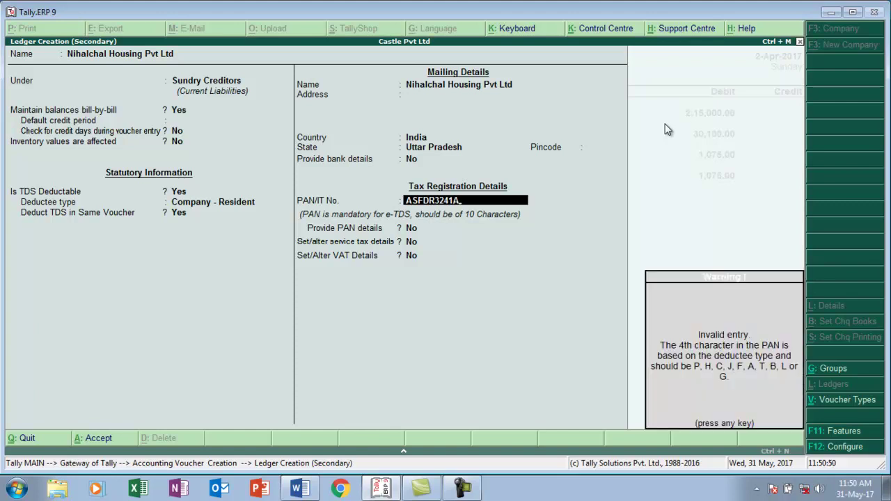
key("Return")
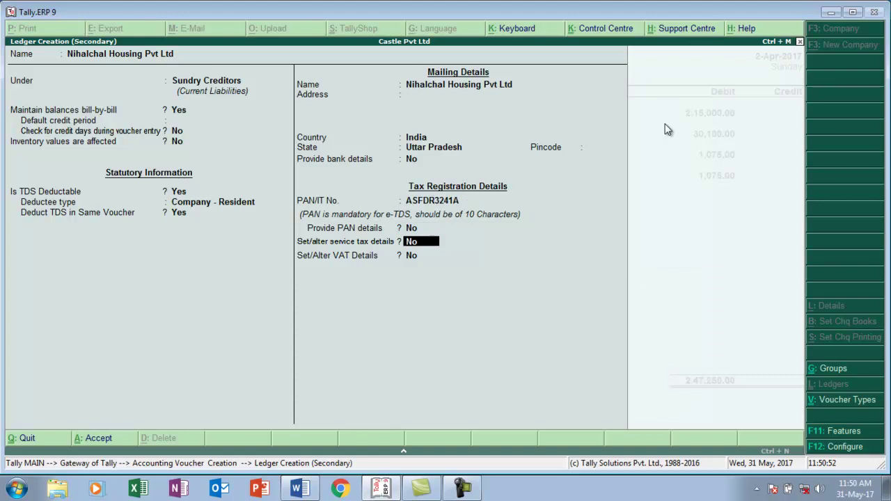
type("y")
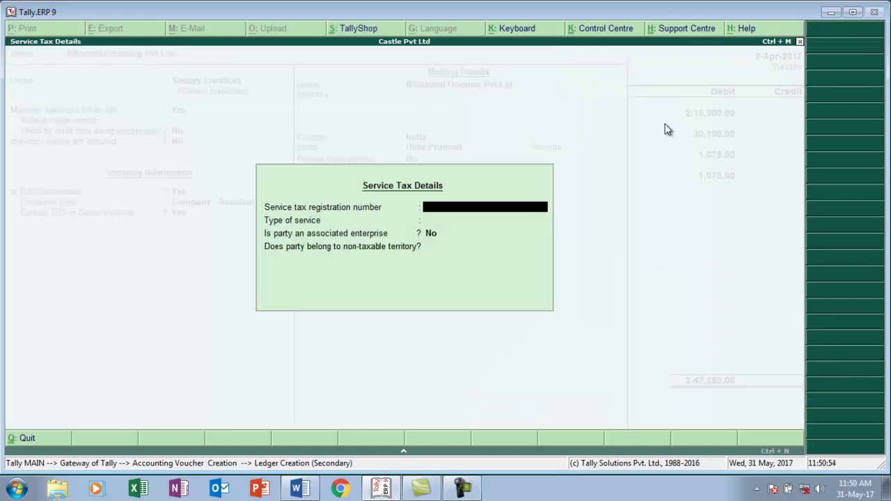
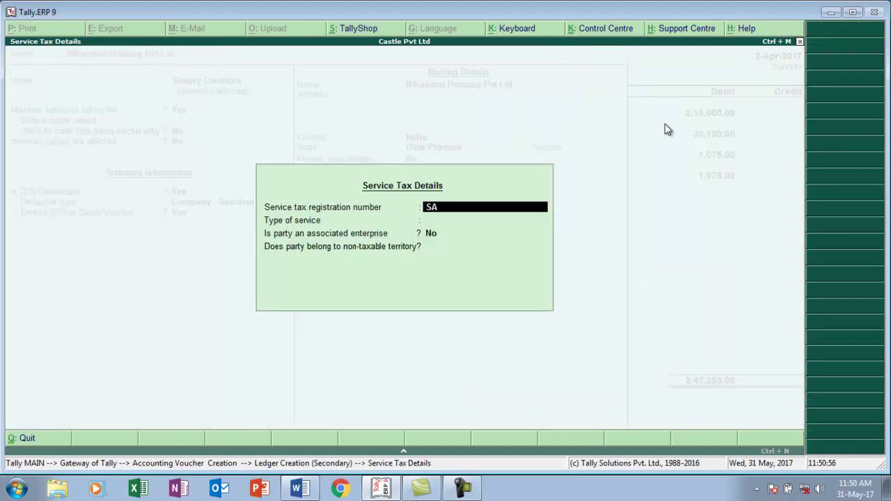
key("Return")
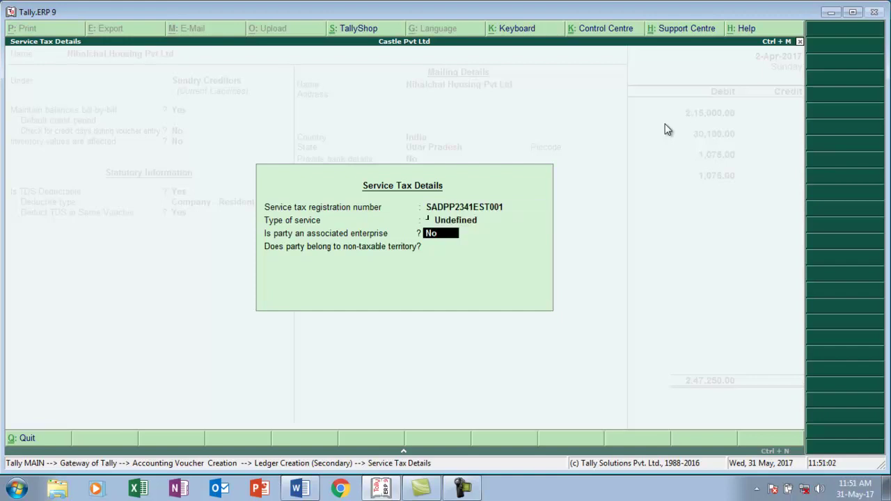
key("Return")
key("Return")
key("Return")
key("Return")
key("Return")
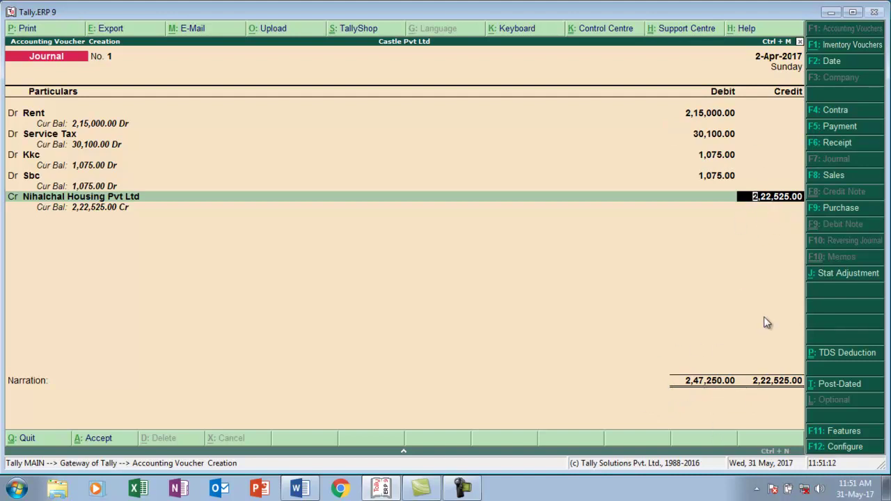
- Add New Ref bill reference 1 in the supplier's bill-wise details
key("Return")
key("Return")
key("Return")
key("Return")
key("Return")
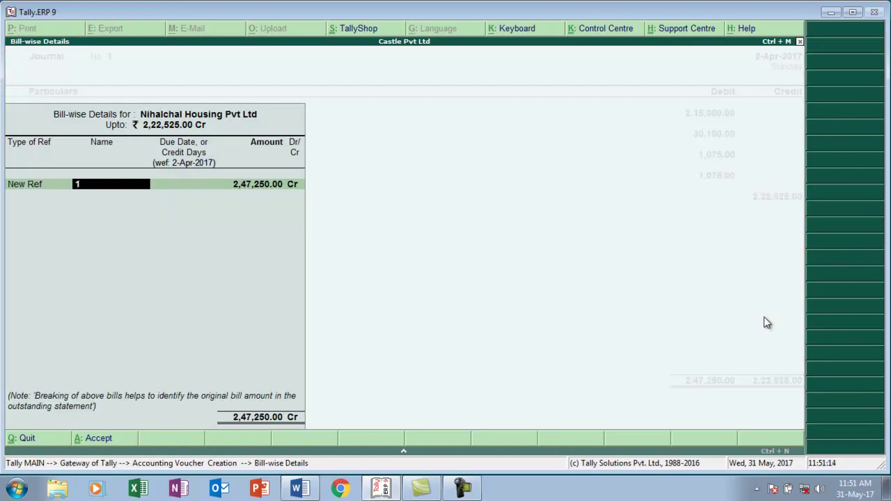
key("Return")
key("Return")
key("Return")
key("Return")
key("Return")
type("d")
key("Return")
key("Return")
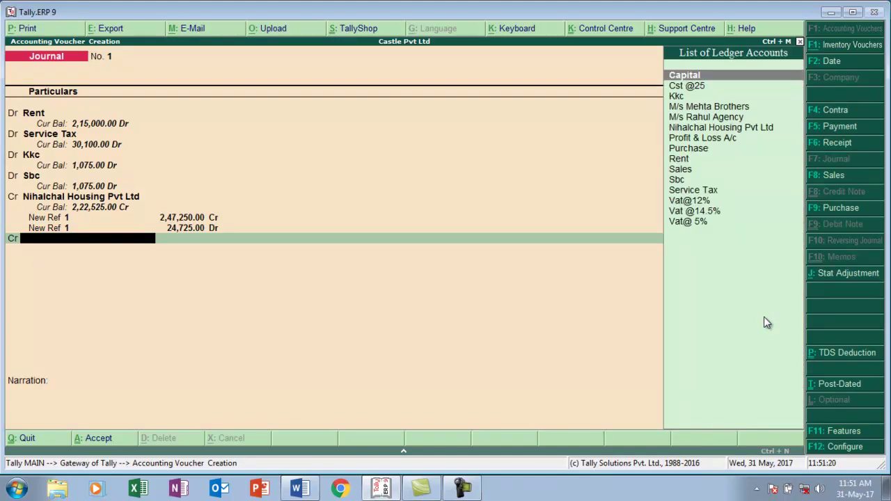
- Create a Tds on Rent ledger under Duties & Taxes, type TDS, nature Rent, credited 24,725.00
key("alt+c")
type("T")
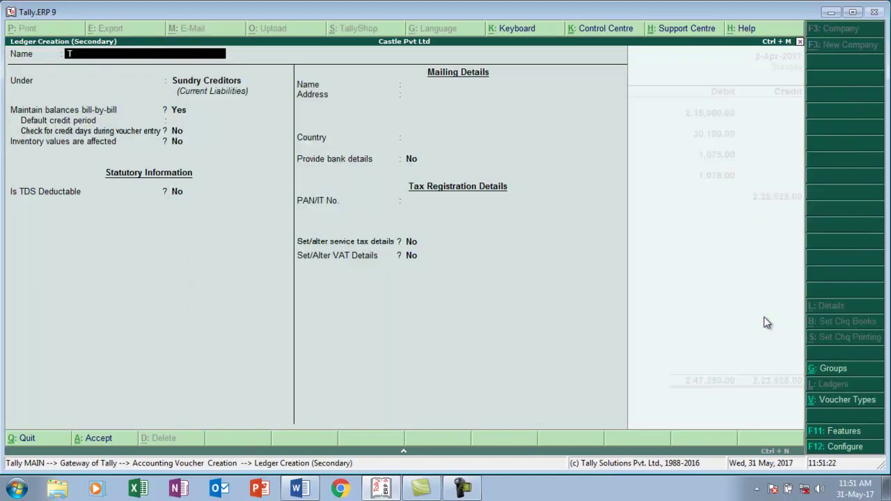
type("ds on Rent")
key("Return")
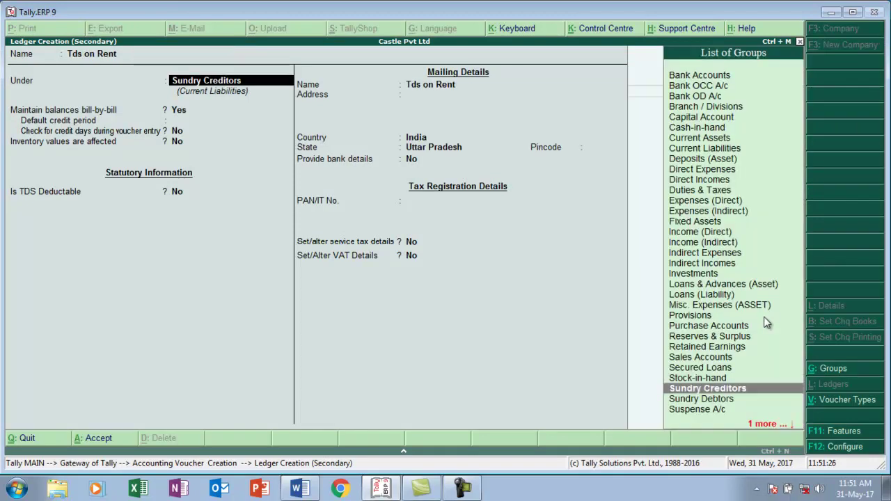
type("D")
key("Down")
key("Down")
key("Down")
key("Down")
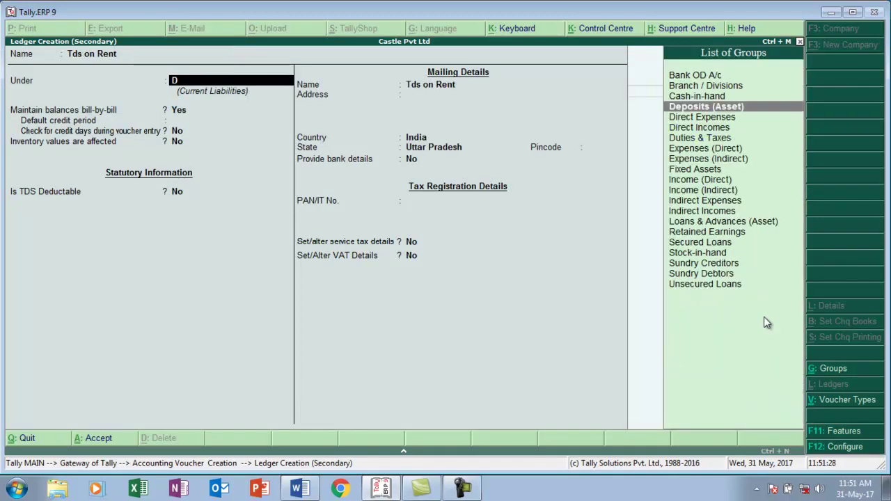
key("Return")
key("Down")
key("Down")
key("Down")
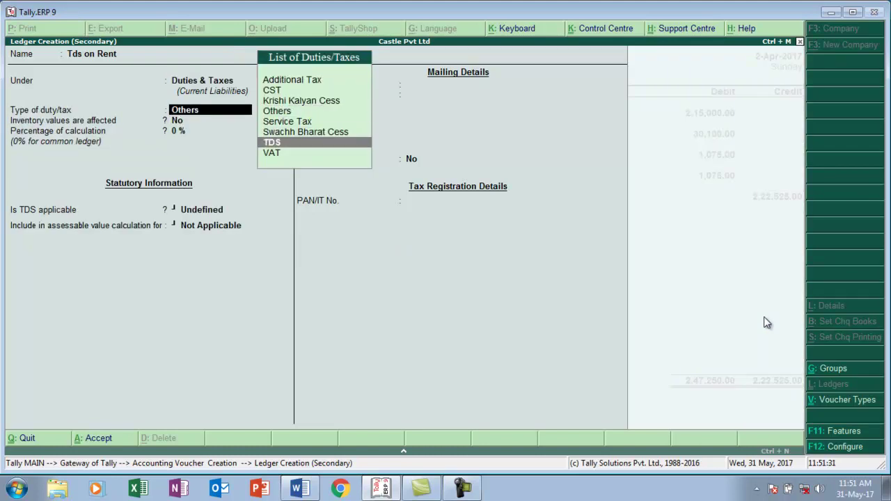
key("Return")
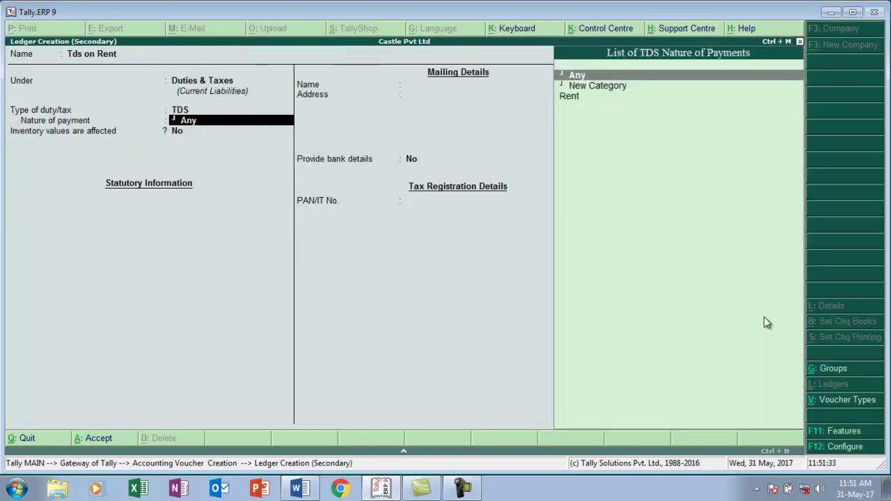
key("Down")
key("Down")
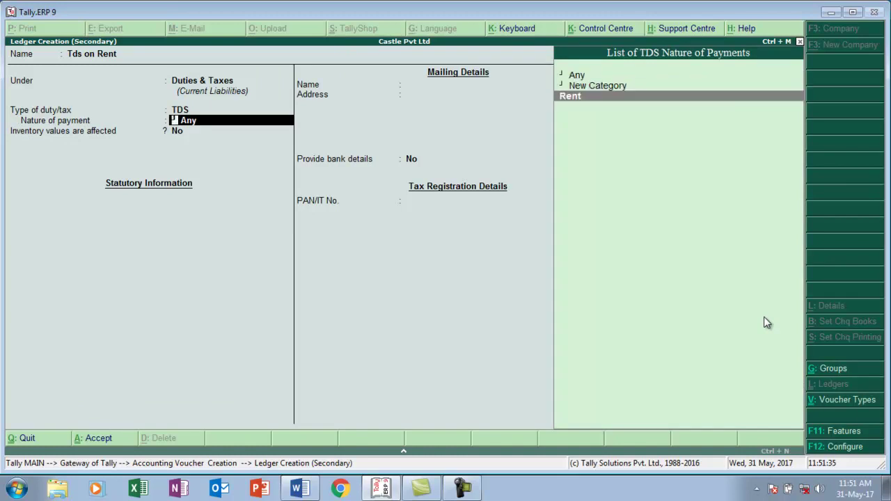
key("Return")
key("Return")
key("Return")
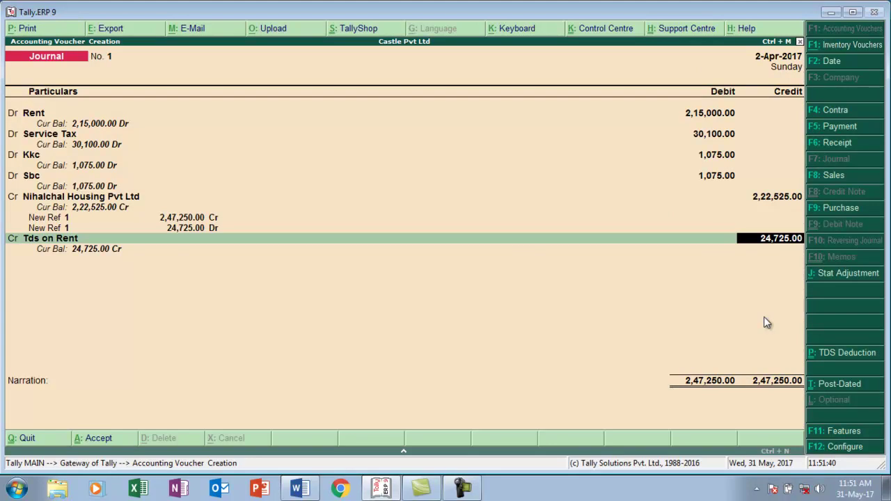
- Cross-check amounts against the Word receipt and save the balanced rent journal voucher
key("alt+Tab")
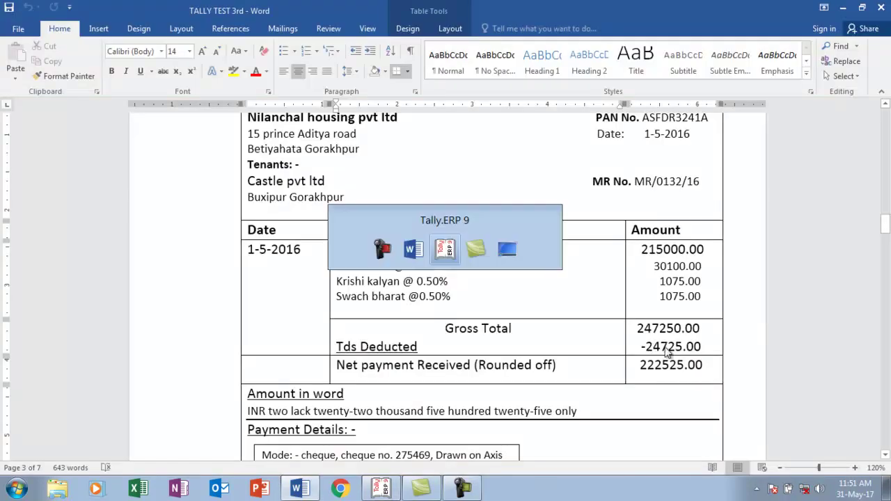
key("alt+Tab")
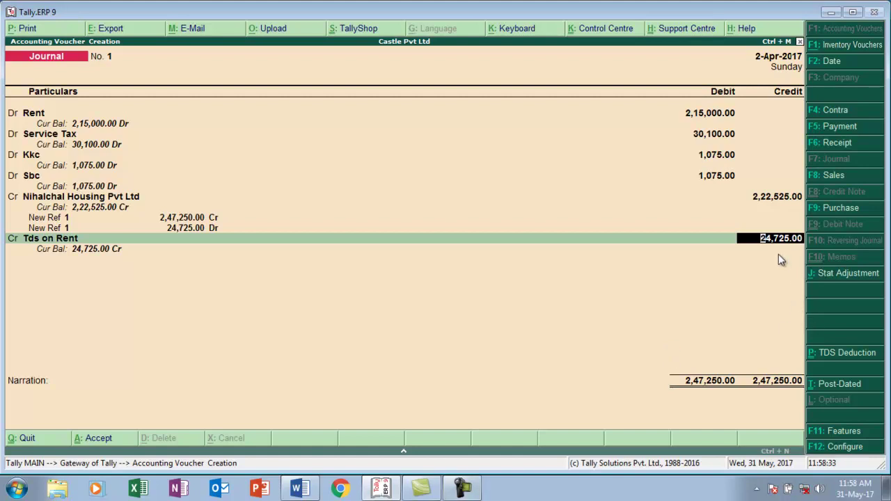
key("alt+Tab")
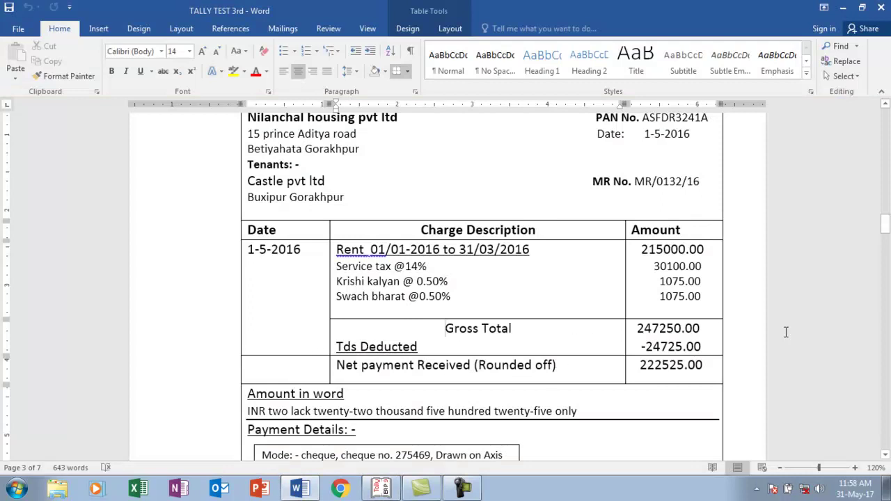
key("alt+Tab")
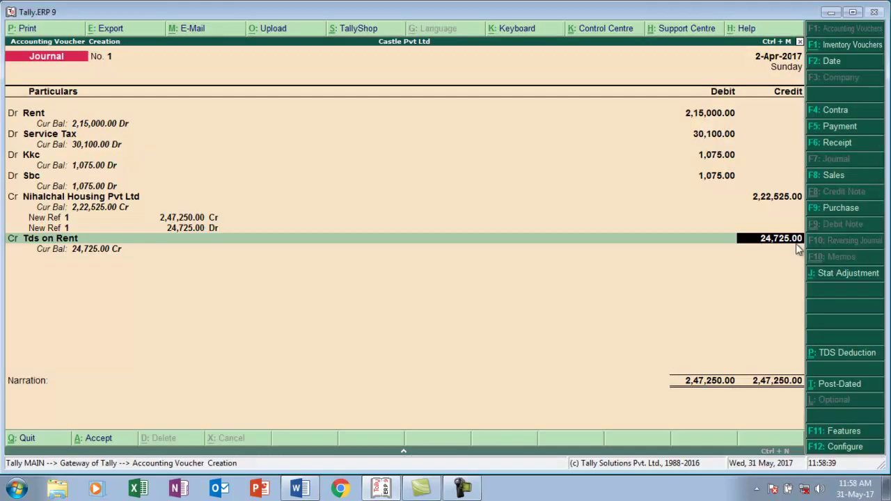
key("alt+Tab")
- Scroll the Word receipt to its Payment Details showing the cheque drawn on Axis
key("alt+Tab")
key("Return")
key("Return")
key("Return")
key("Return")
key("alt+Tab")
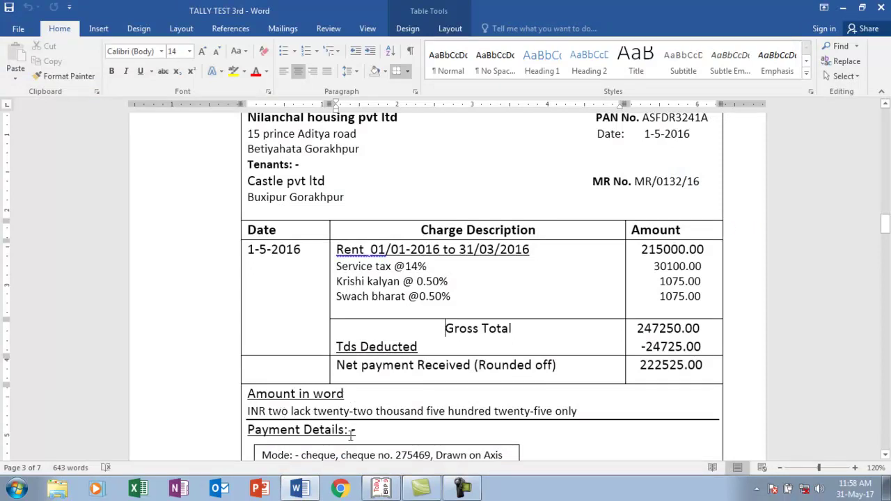
left_click(886, 454)
left_click(886, 455)
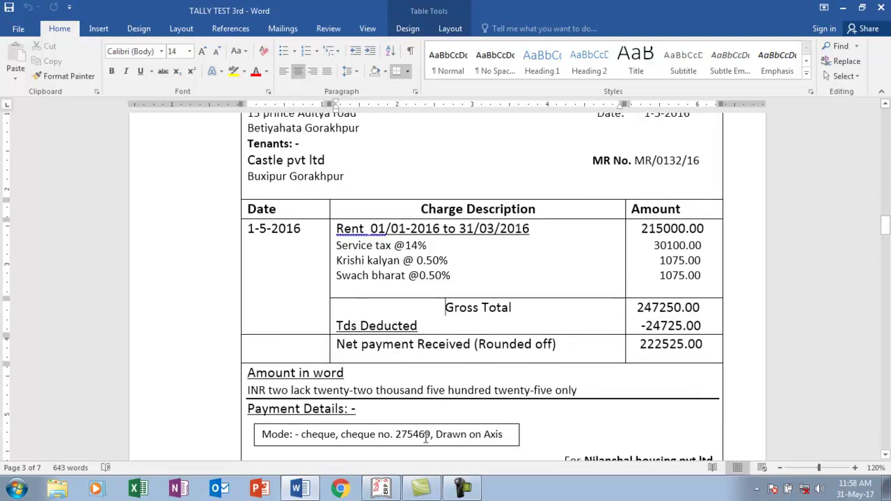
key("alt+Tab")
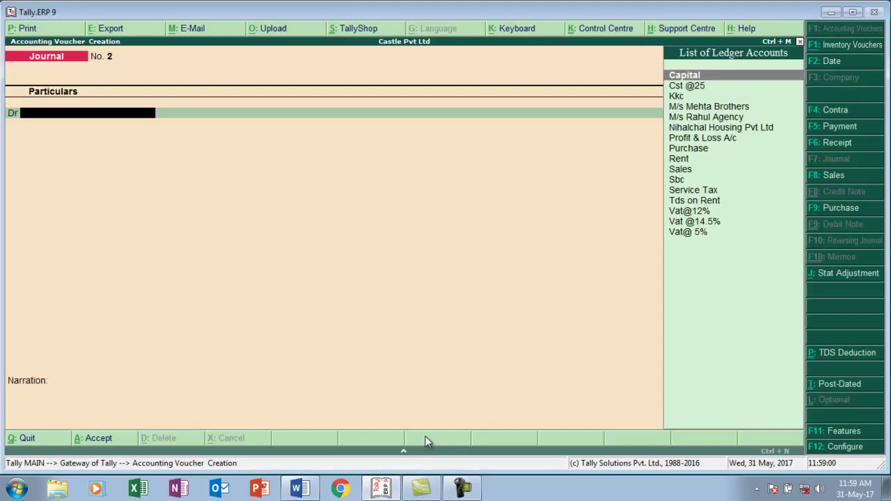
- In a Payment voucher, debit Nihalchal Housing Pvt Ltd 2,22,525.00 against bill reference 1
key("F5")
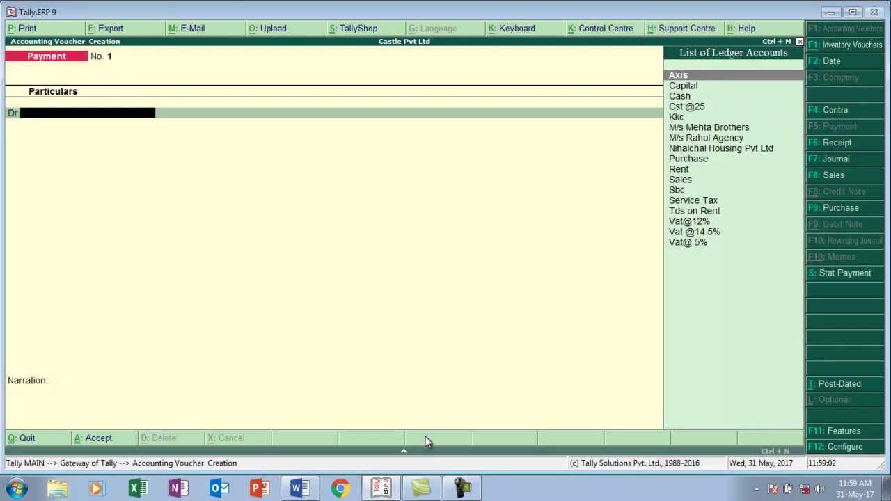
type("N")
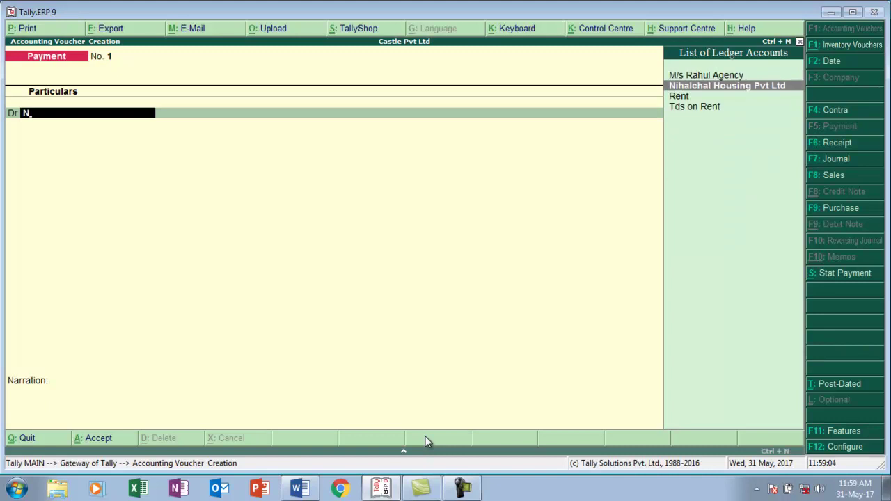
key("Return")
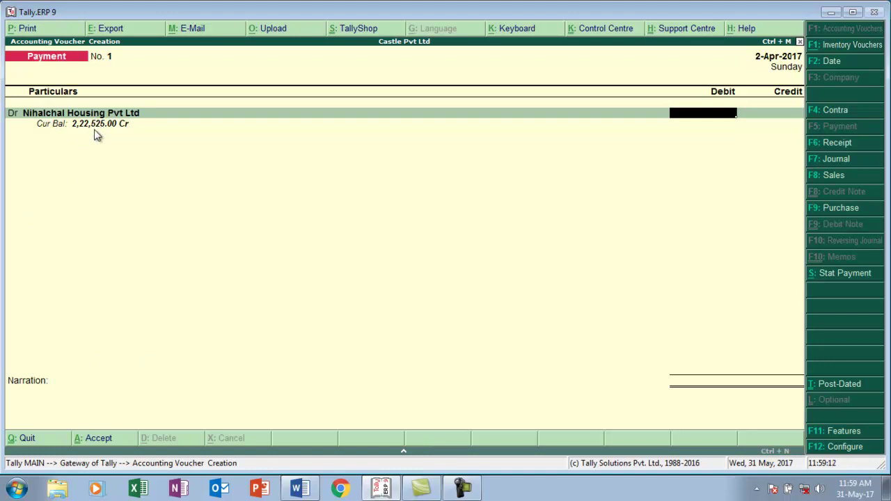
type("22")
type("525")
key("Return")
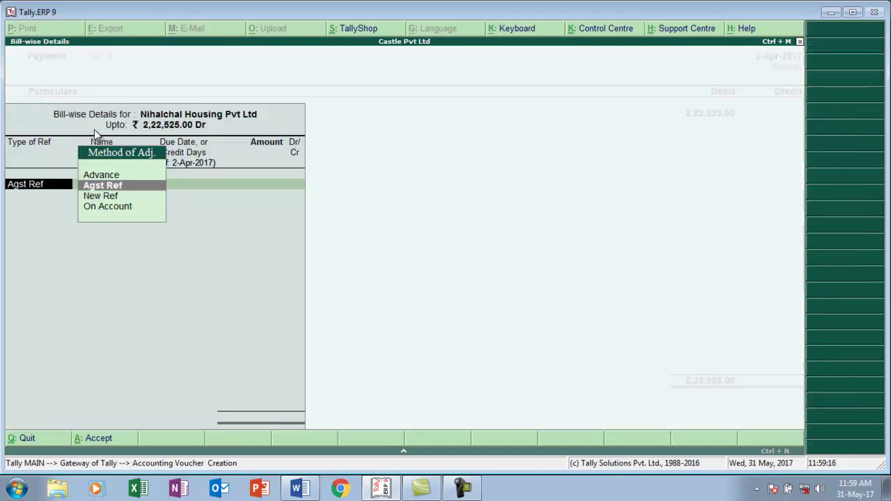
key("Return")
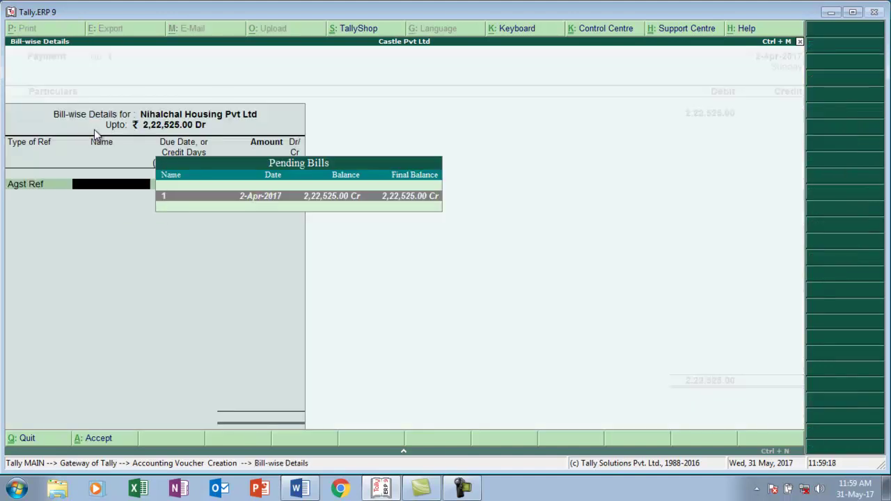
key("Return")
key("Return")
key("Return")
- Credit the Axis bank ledger and enter the cheque number in bank allocations
key("Return")
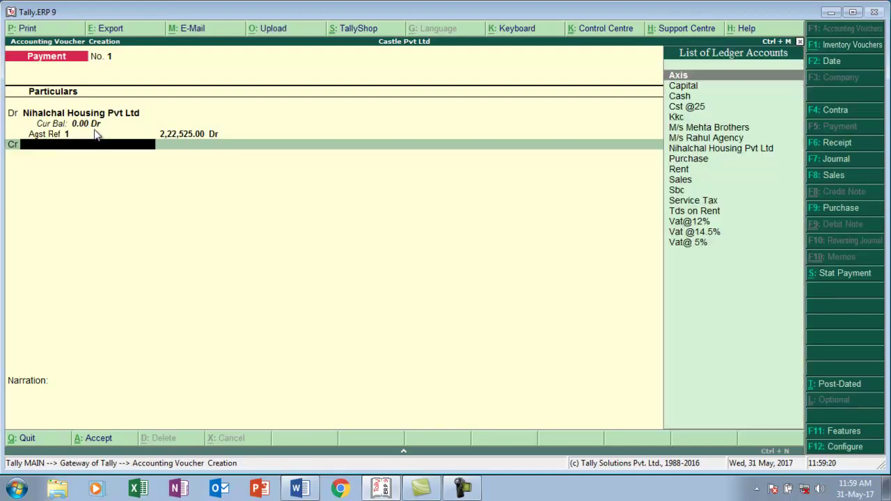
type("A")
key("Return")
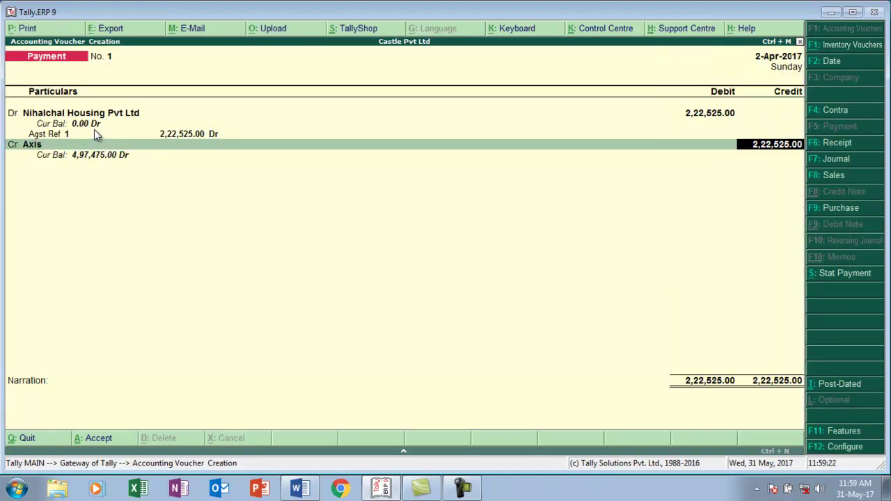
key("Return")
key("Return")
type("245489")
key("Return")
key("Return")
key("Return")
key("Return")
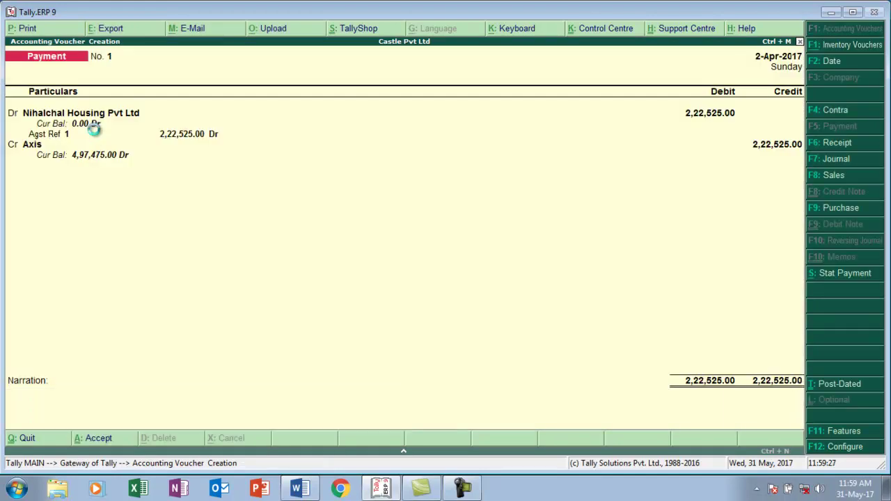
- Scroll the Word assignment to tasks 5 and 6 about paying TDS by cheque
key("alt+Tab")
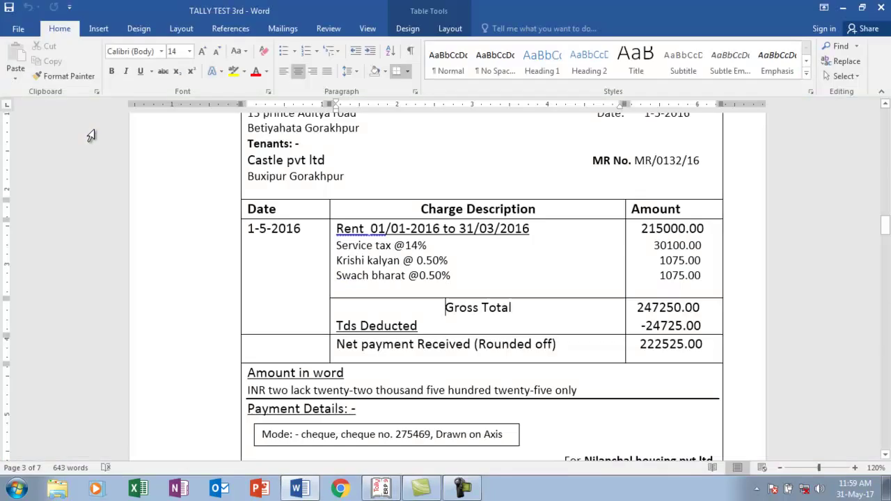
scroll(91, 135, "down", 2)
key("Down")
key("Down")
key("Down")
key("Down")
key("Down")
key("Down")
key("Down")
key("Down")
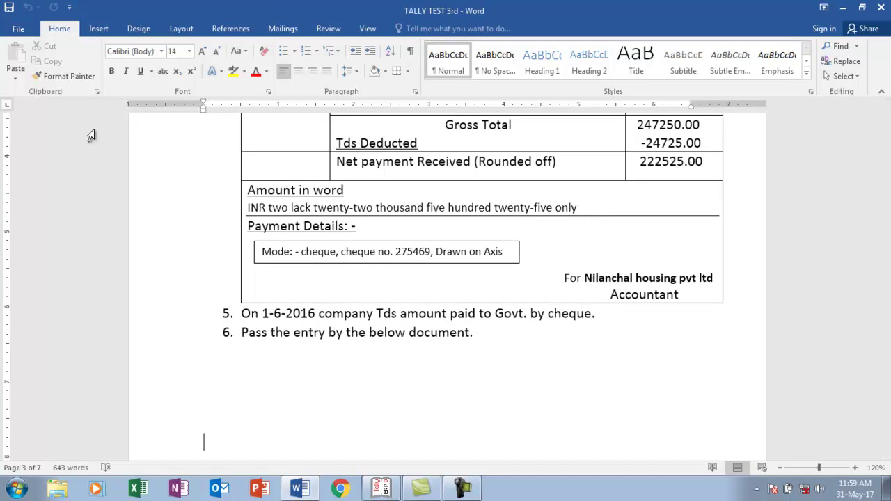
key("alt+Tab")
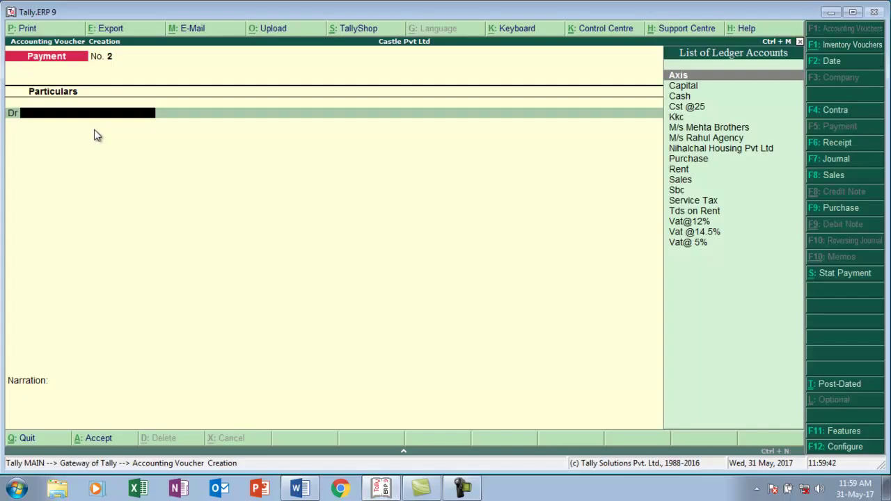
- Open the Form 26Q TDS report showing 24,725.00 deducted and still payable
key("Escape")
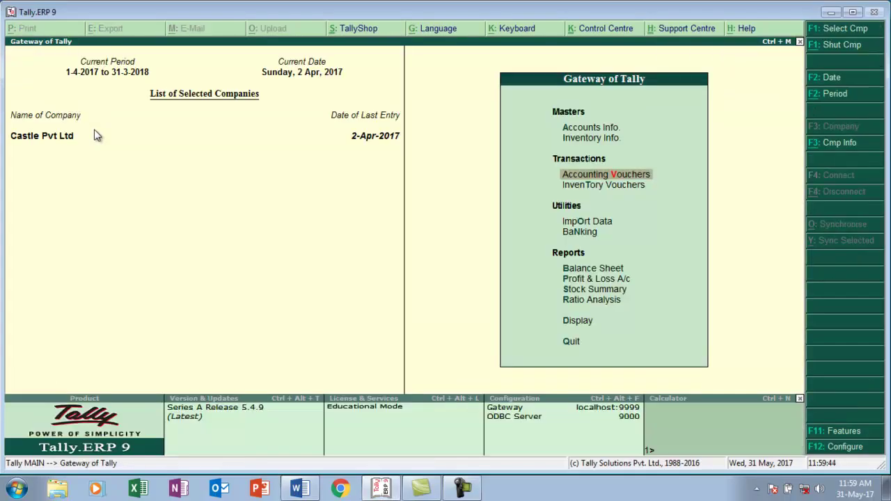
key("Down")
key("Down")
key("Down")
key("Down")
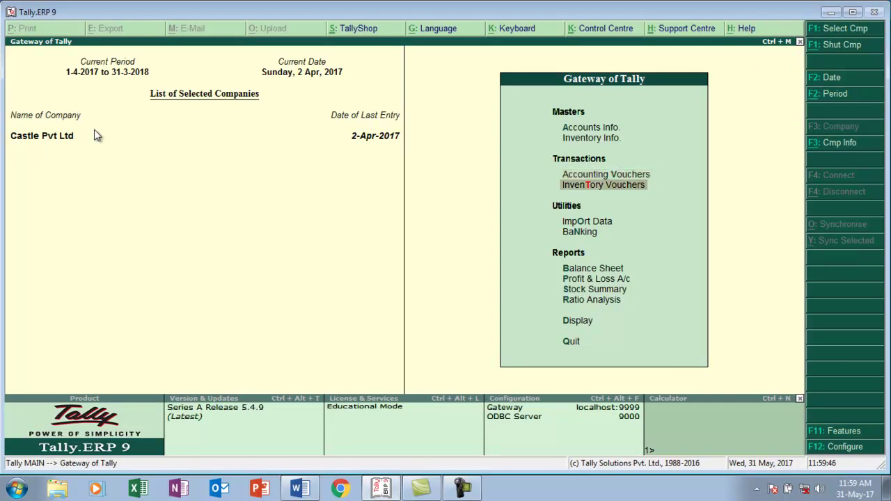
key("Down")
key("Down")
key("Down")
key("Down")
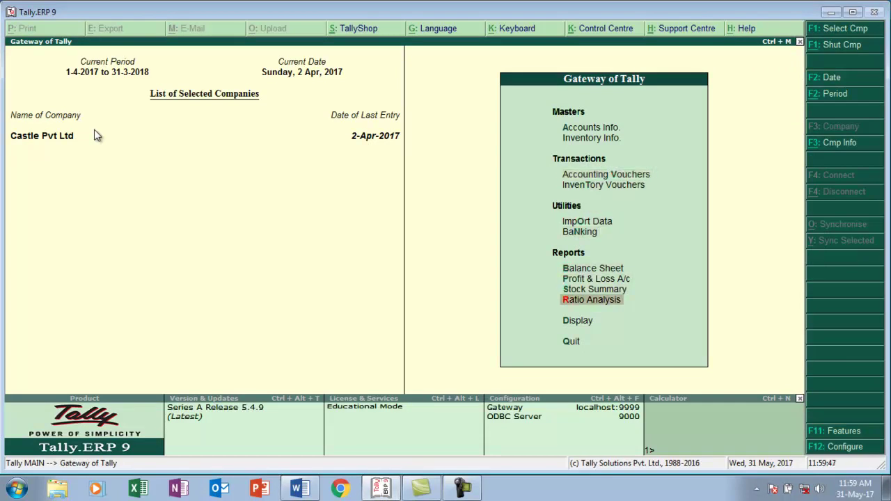
key("Return")
key("Down")
key("Down")
key("Down")
key("Down")
key("Down")
key("Down")
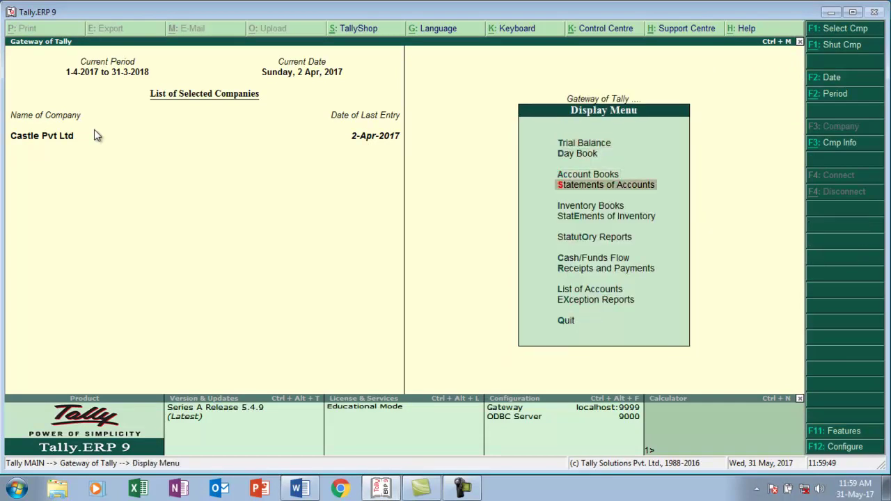
key("Return")
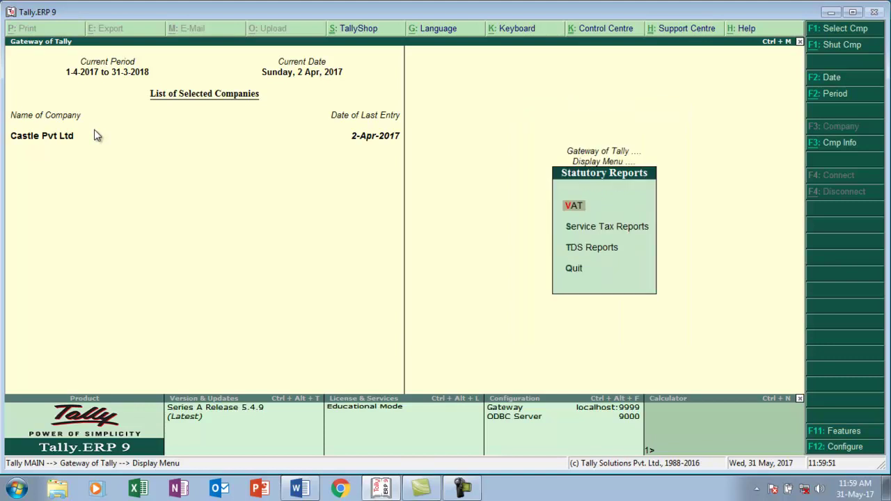
key("Down")
key("Down")
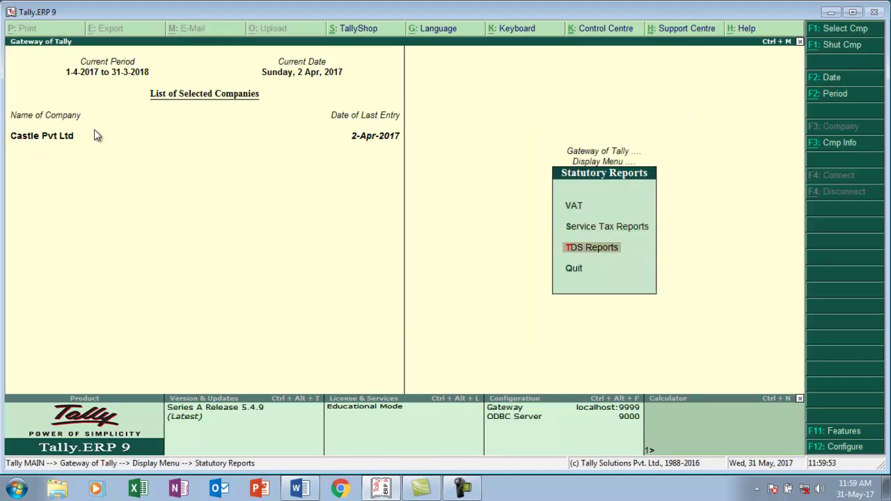
key("Return")
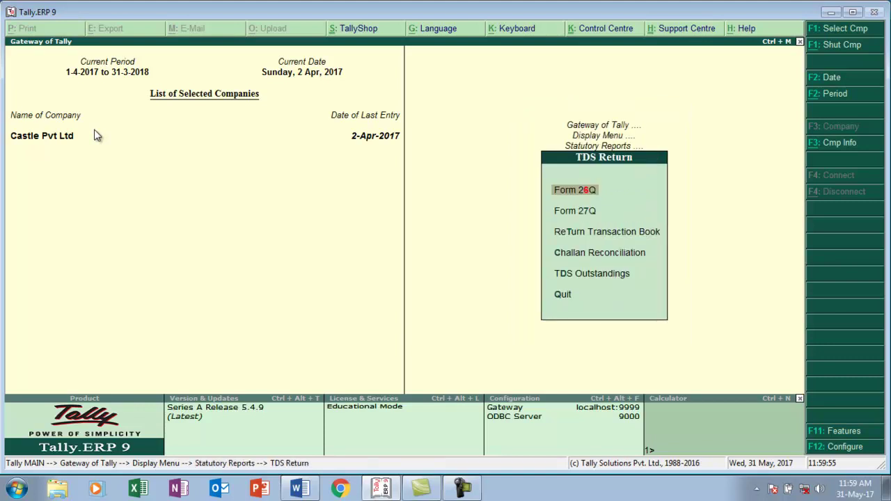
key("Return")
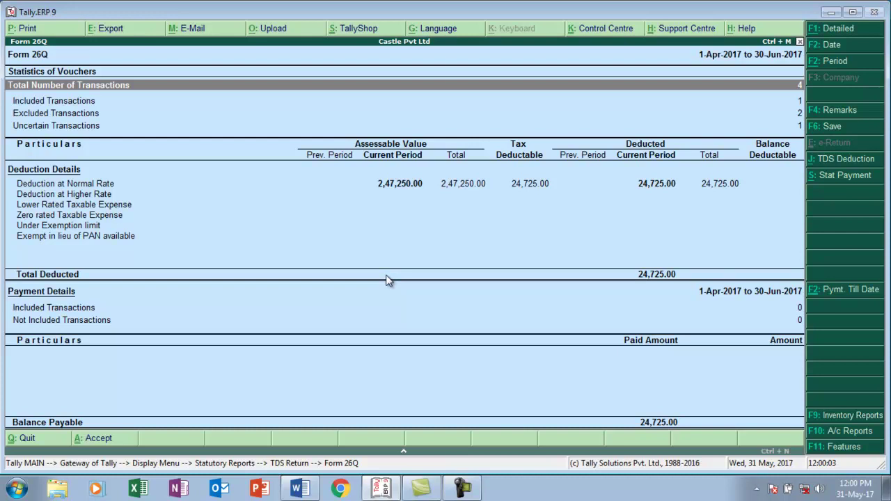
- View the Day Book's 2-Apr-2017 vouchers, then go back to the Word assignment
key("Escape")
key("Escape")
key("Escape")
key("Escape")
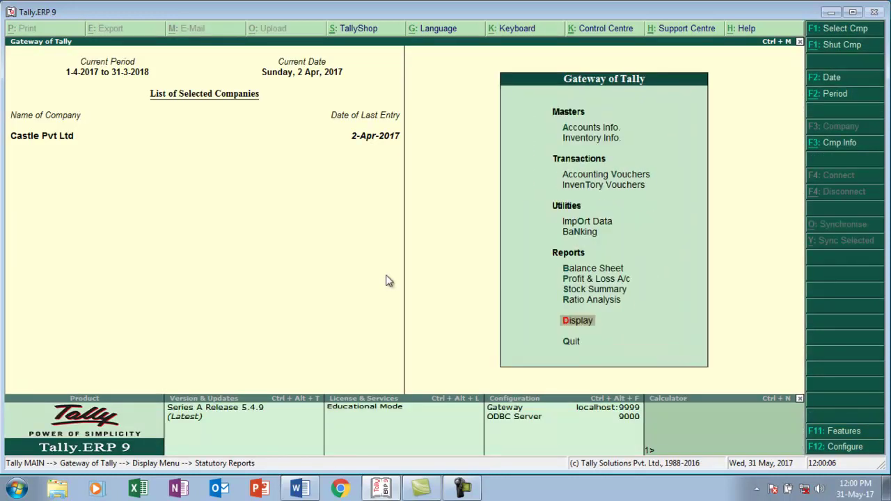
key("d")
key("a")
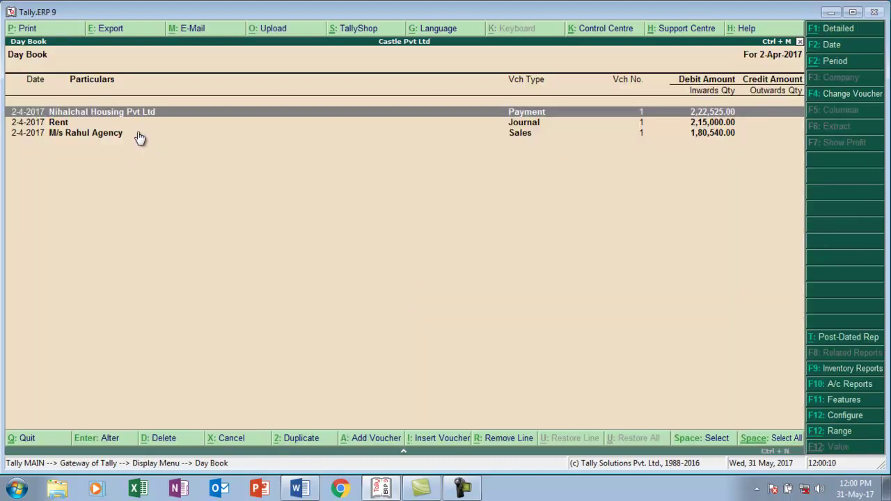
key("alt+Tab")
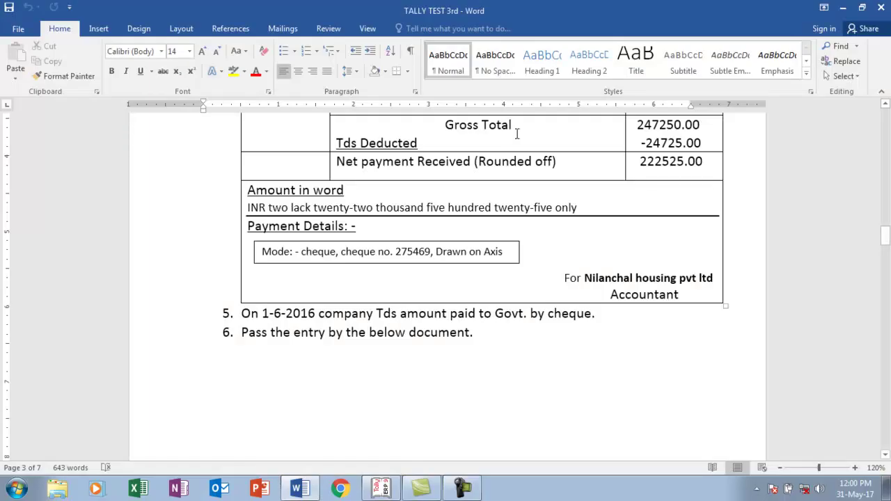
left_click_drag(886, 240, 886, 254)
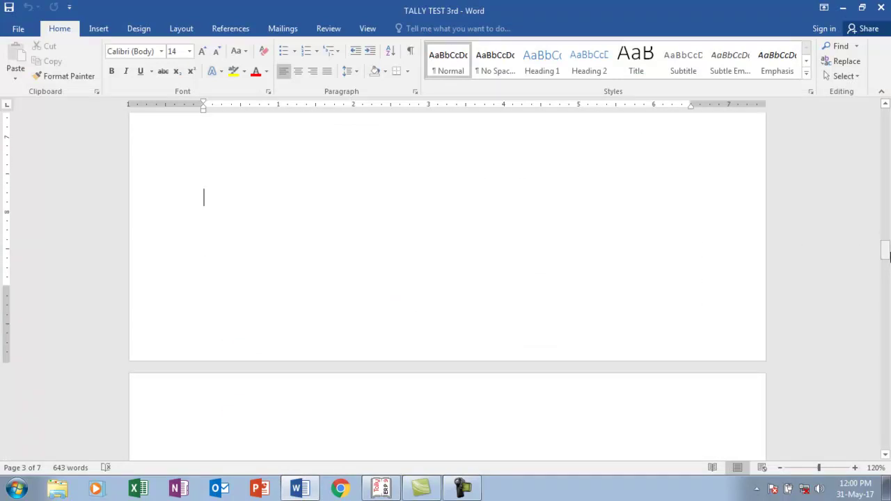
- Re-date the Rent journal in the Day Book to 1-May-2017 and save it
key("alt+Tab")
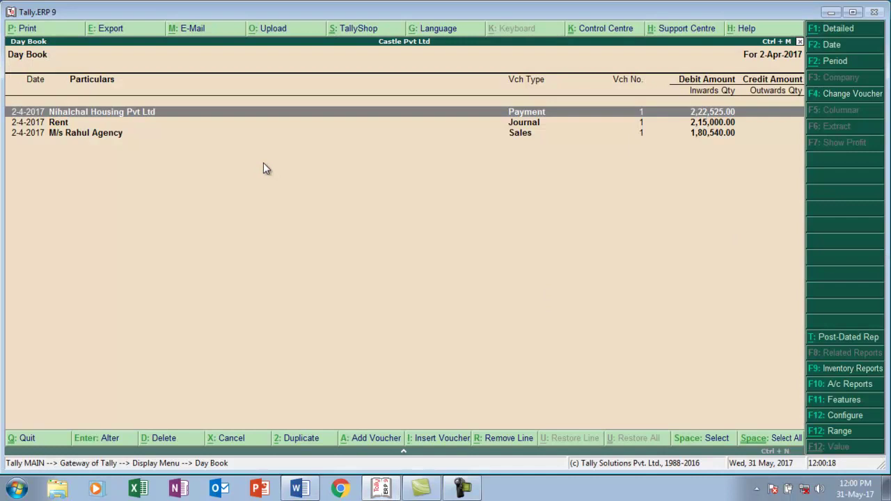
key("Down")
key("Return")
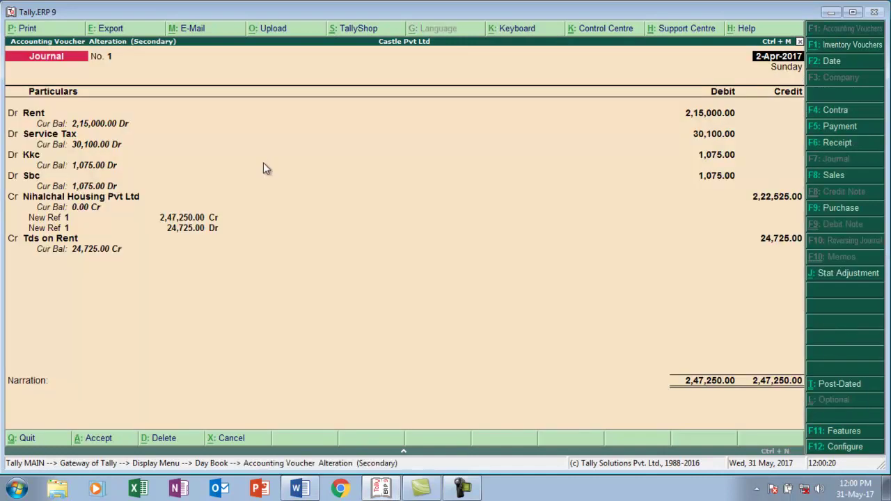
key("F2")
type("1-5")
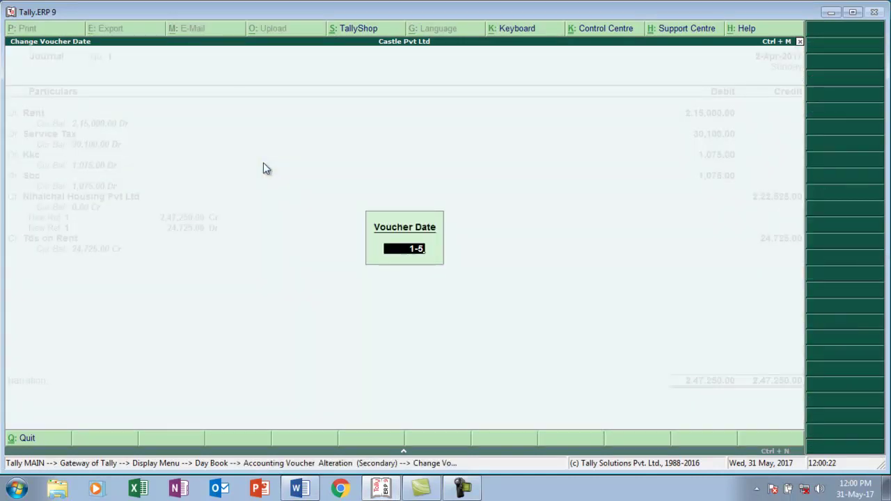
key("Return")
key("ctrl+a")
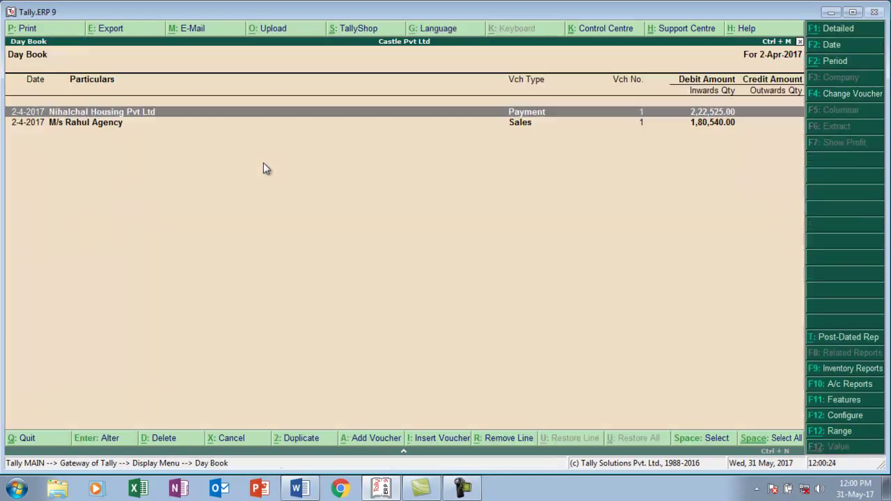
- Re-date the payment voucher to 1-May-2017 and save it
key("Return")
key("F2")
type("1-5")
key("Return")
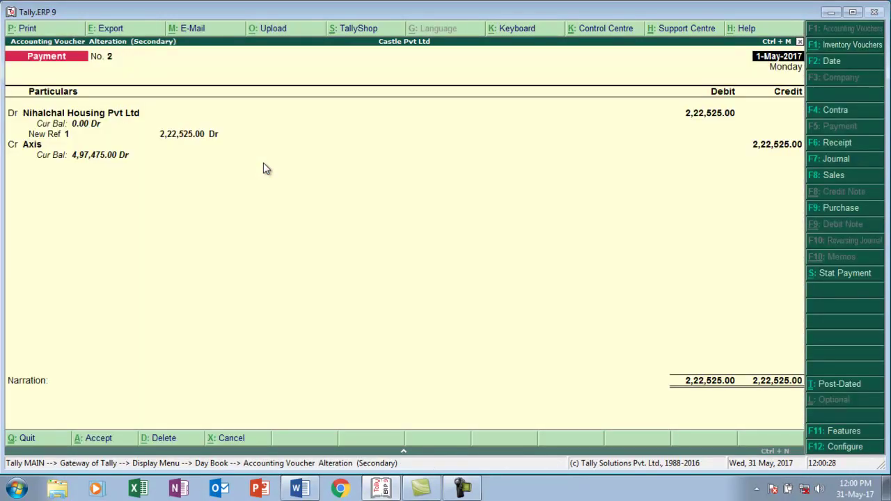
key("ctrl+a")
- Open the Form 26Q report from Display > Statutory Reports > TDS Reports
key("Escape")
key("Escape")
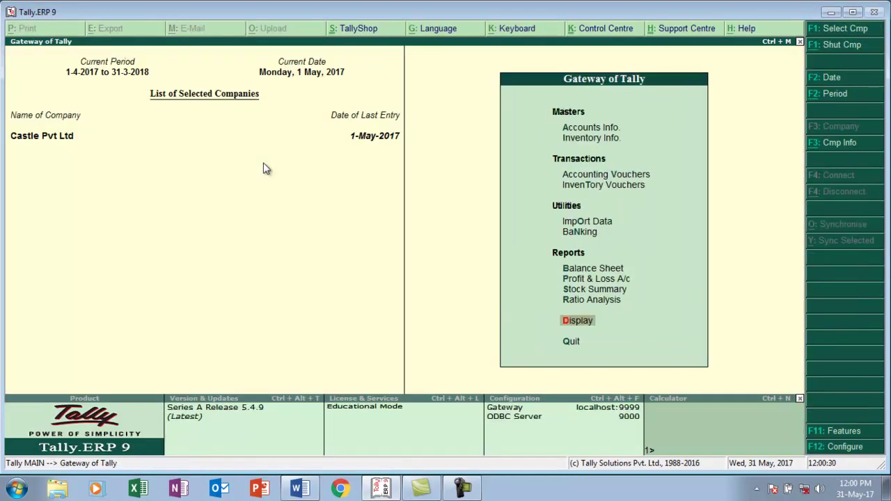
key("Return")
key("o")
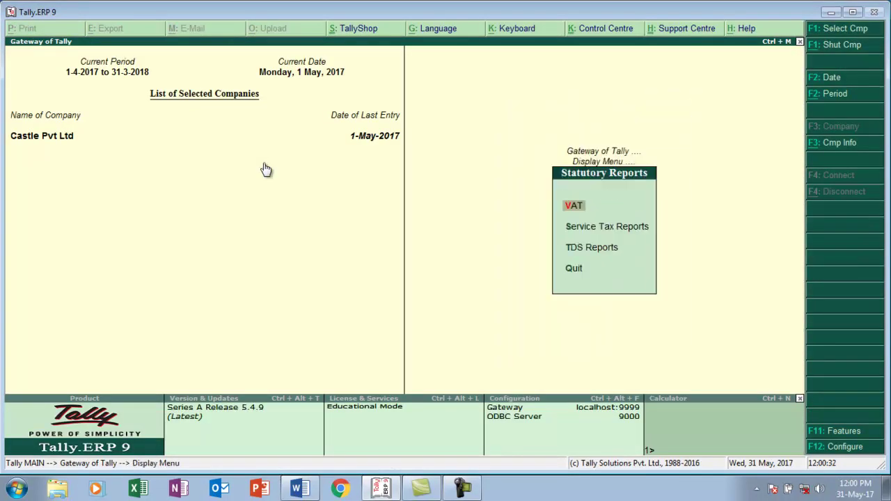
key("Down")
key("Down")
key("Return")
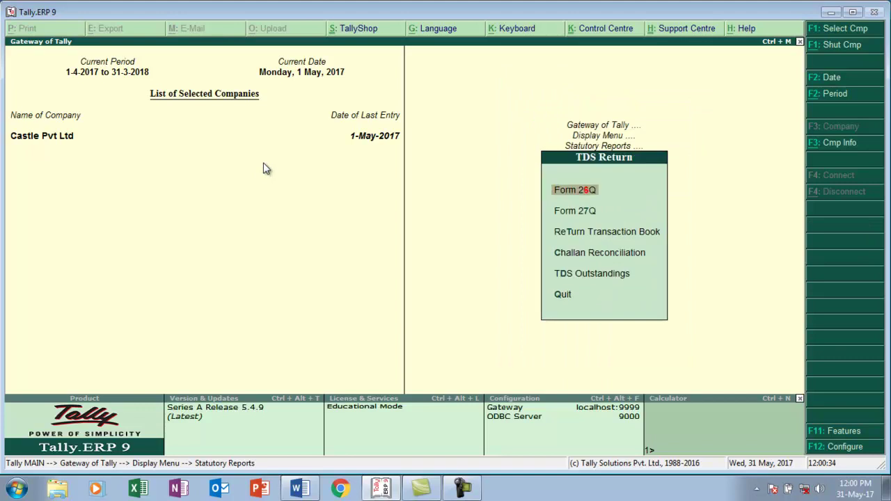
key("Return")
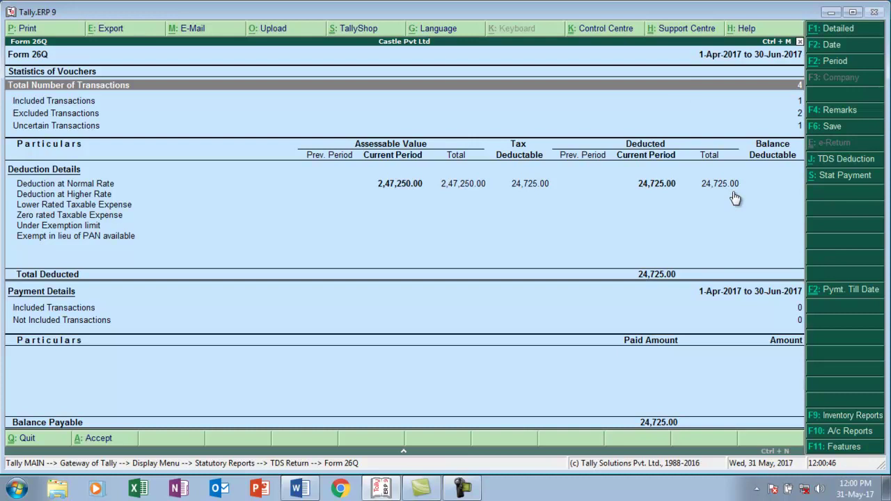
- Start a TDS statutory payment for 1-May to 31-May-2017, section 194i, nature Rent
key("alt+s")
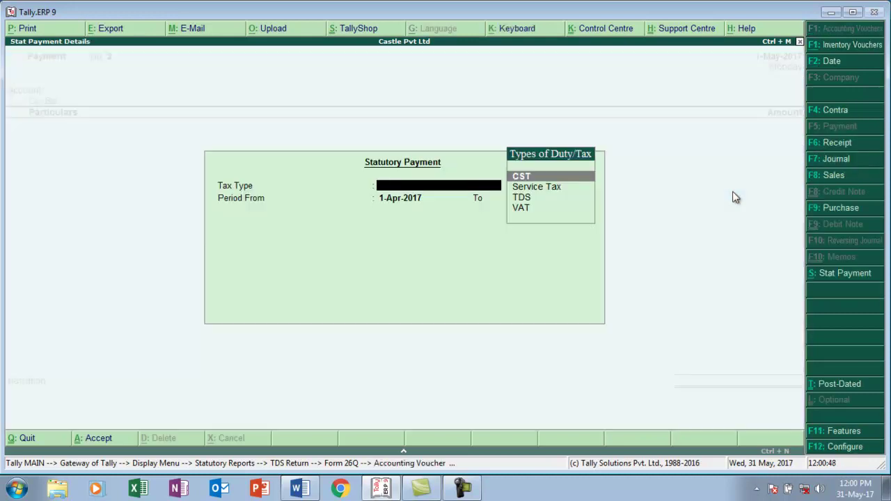
key("Down")
key("Down")
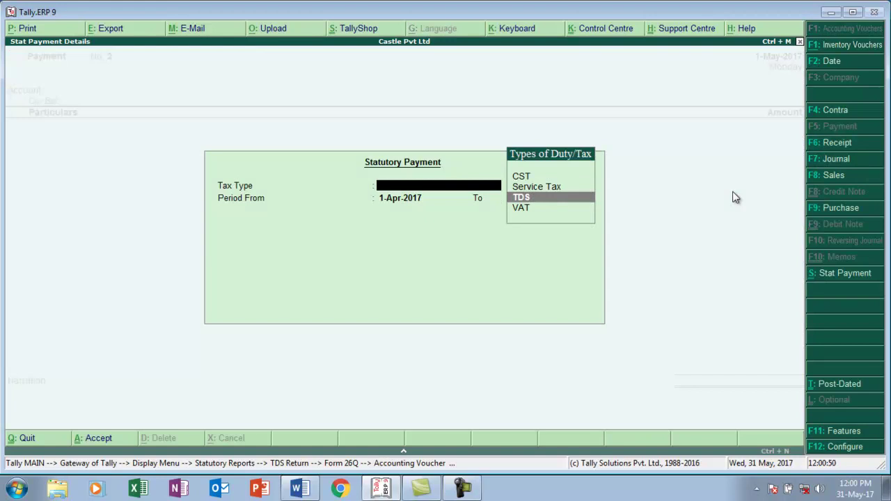
key("Return")
type("1-5")
key("Return")
type("31-5")
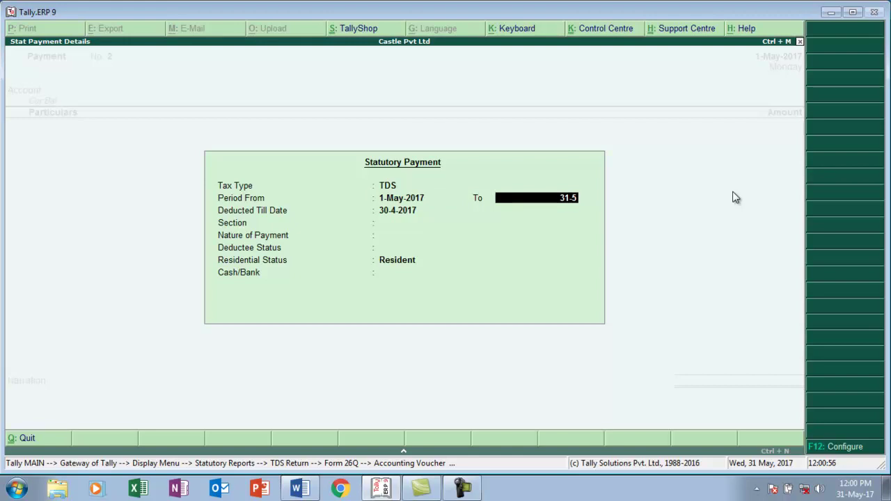
key("Return")
type("1-5")
key("Return")
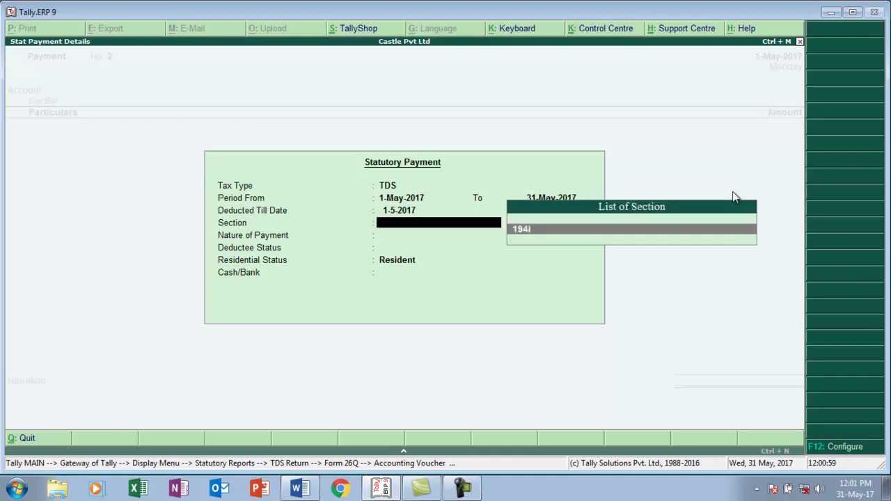
key("Return")
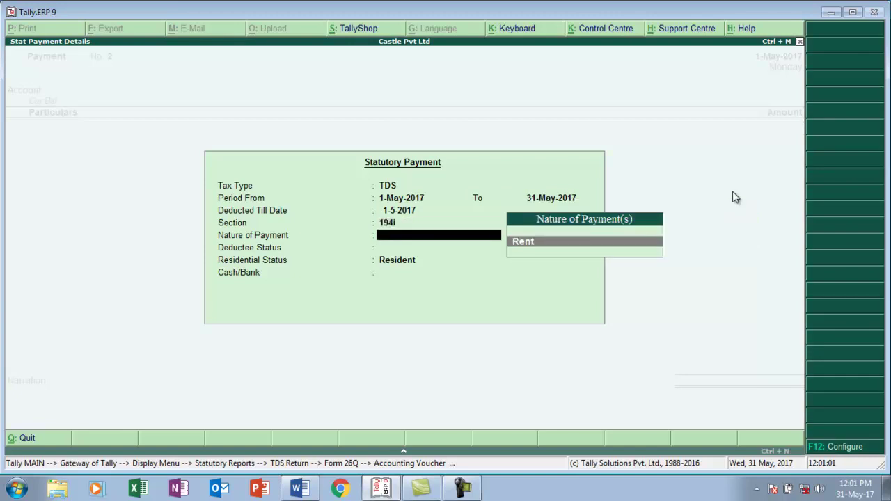
key("Return")
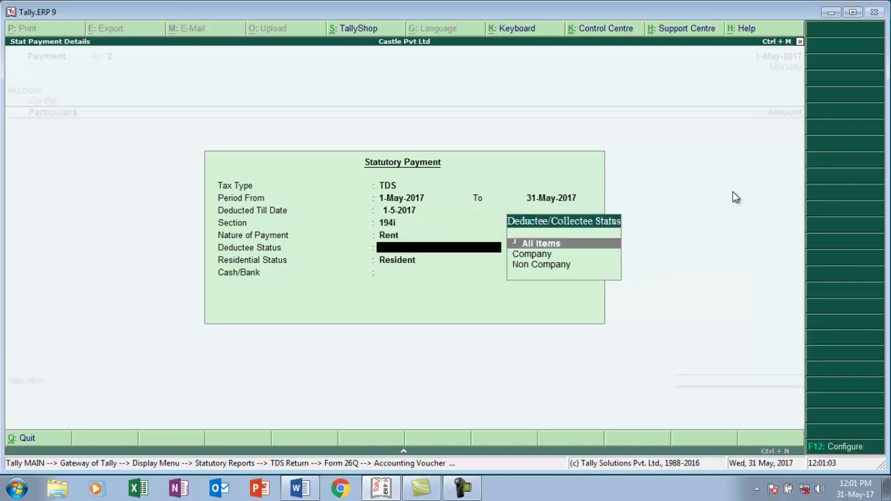
key("Return")
key("Return")
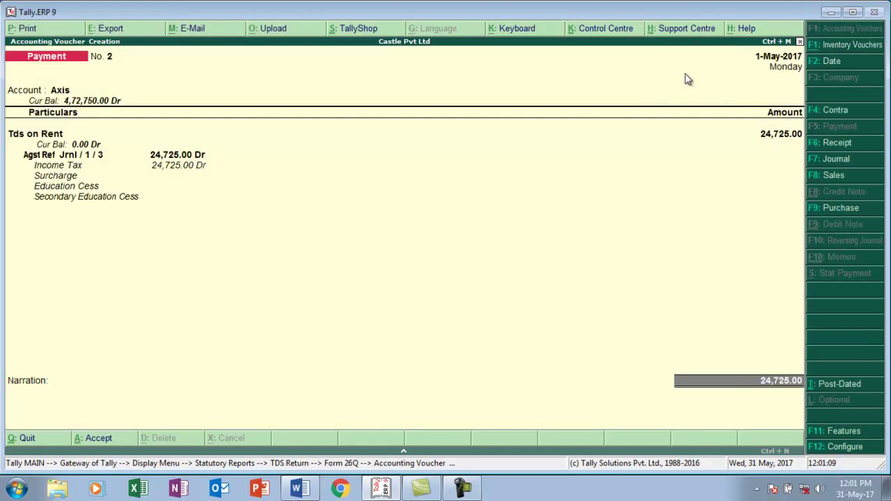
- Date the payment 1-Jun-2017, enter cheque number 275490, and save it
key("F2")
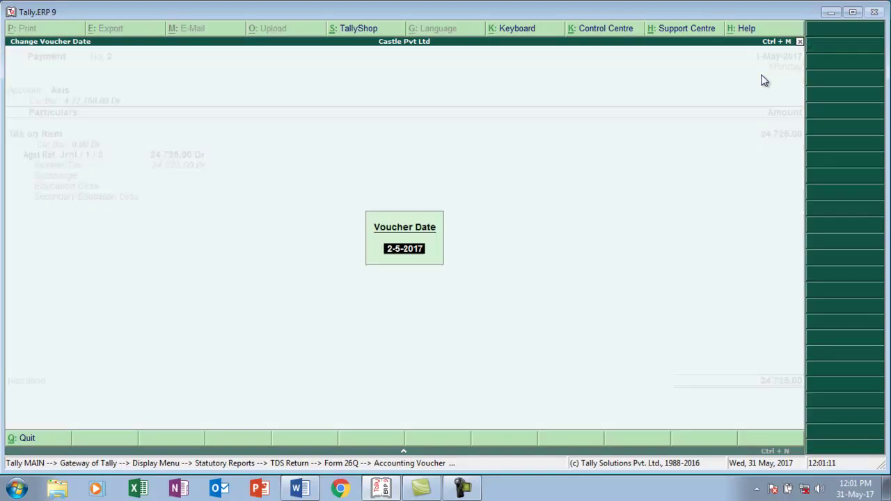
type("1-6")
key("Return")
key("Return")
key("Return")
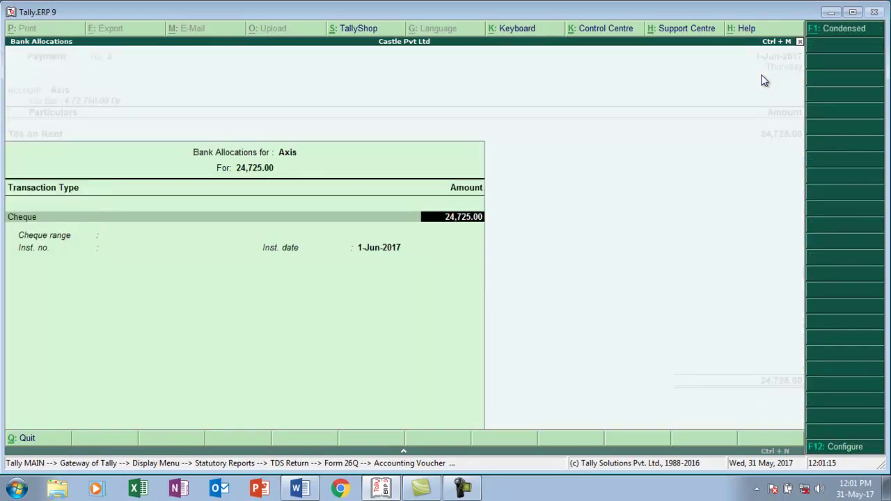
key("Return")
type("2")
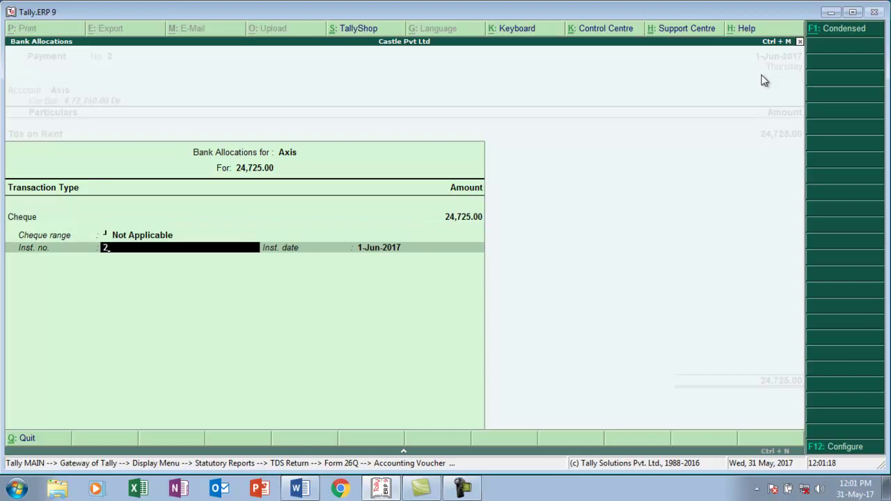
type("75490")
key("Return")
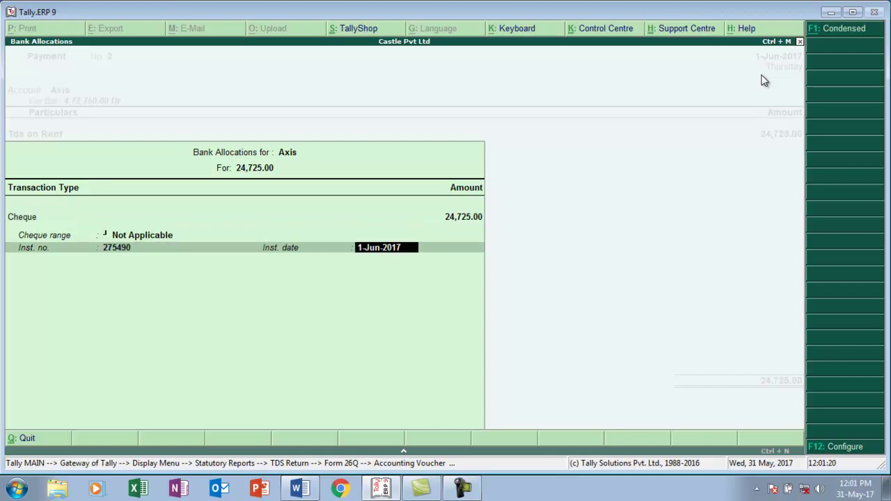
key("Return")
key("Return")
key("Return")
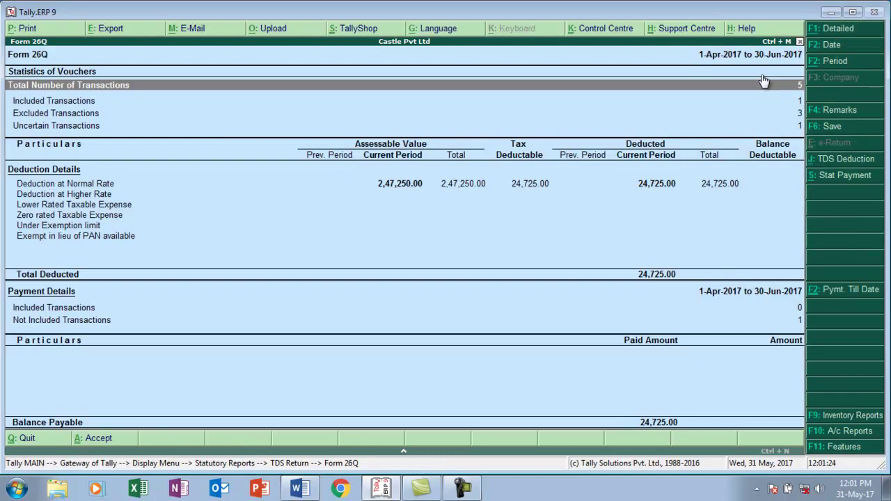
- Open the missing bank-details exception for the Rent payment under Not Included Transactions
key("Down")
key("Down")
key("Down")
key("Down")
key("Down")
key("Down")
key("Down")
key("Down")
key("Down")
key("Down")
key("Down")
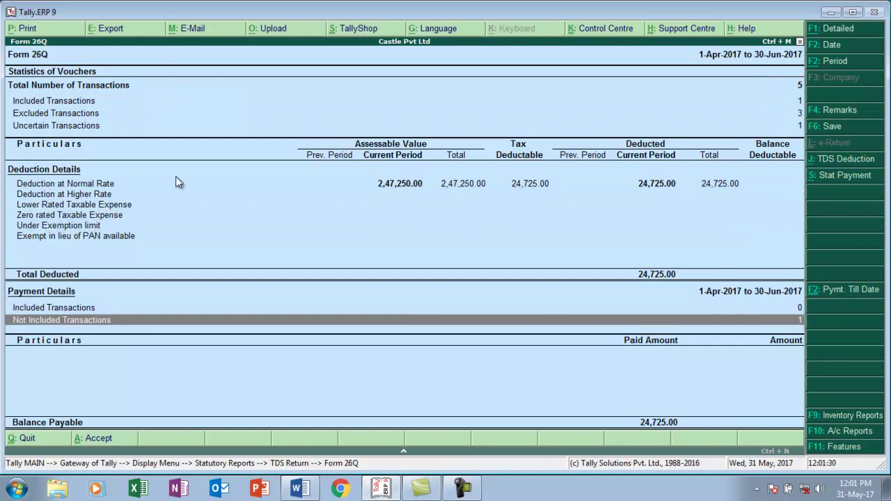
left_click(73, 321)
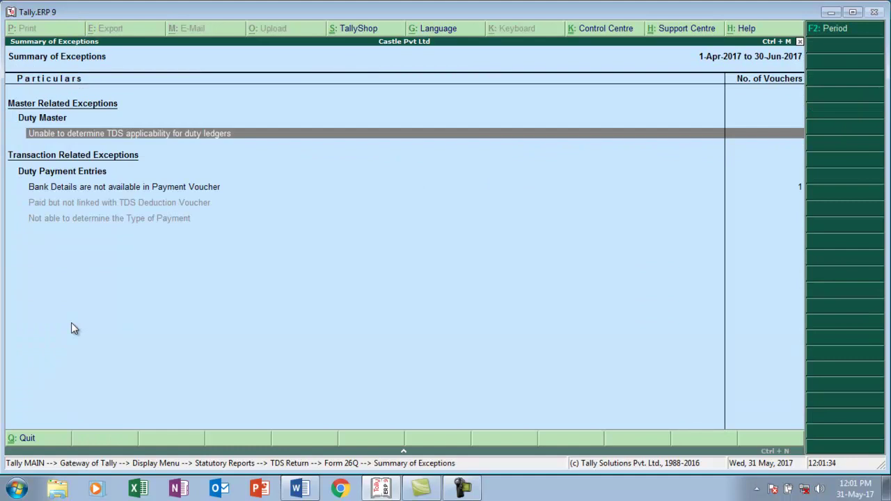
key("Down")
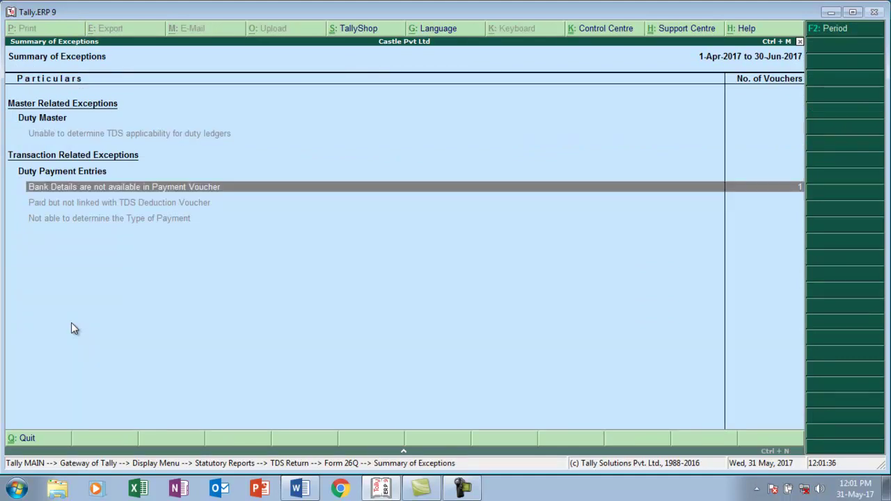
key("Return")
- Enter cheque 275490 dated 1-6-2017, BSR code 1478523, challan 236541 dated 1-6, bank Axis
key("Return")
key("Return")
key("Return")
key("Return")
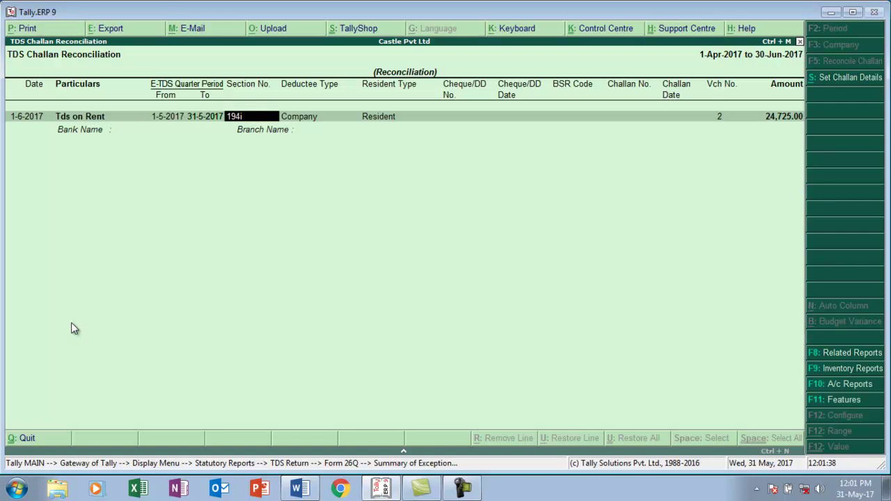
key("Return")
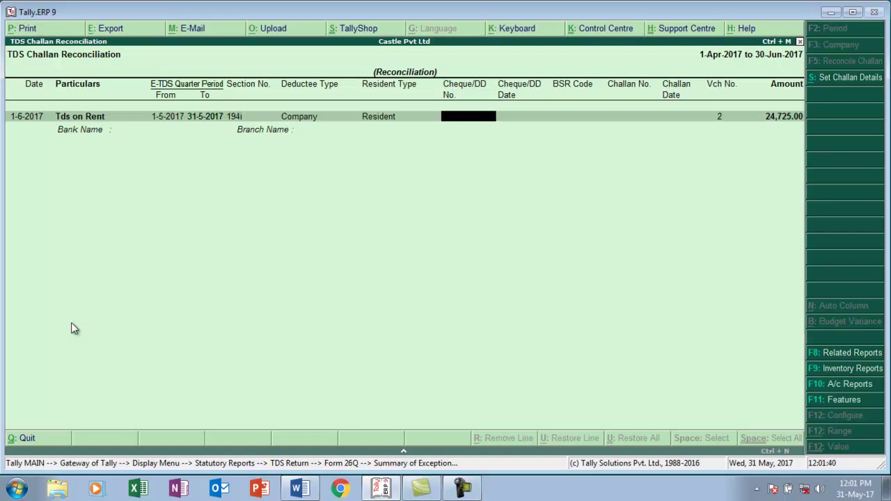
type("275490")
key("Return")
type("1-6")
key("Return")
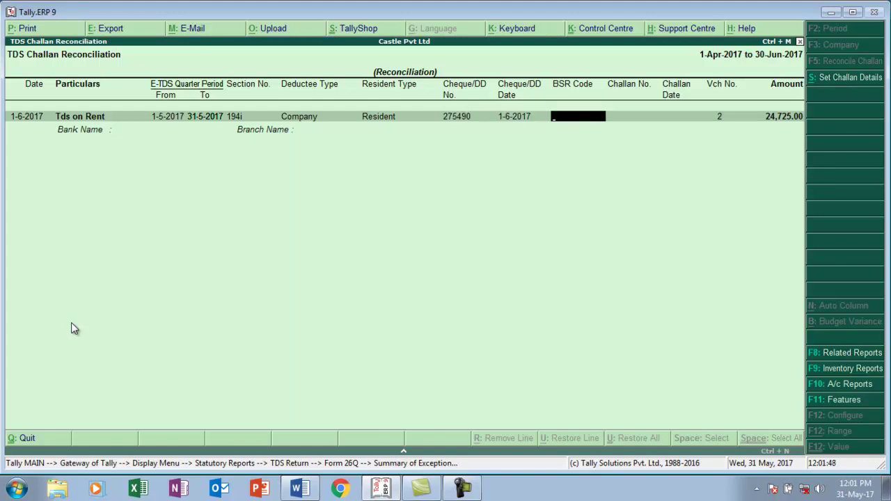
type("1478523")
key("Return")
type("236541")
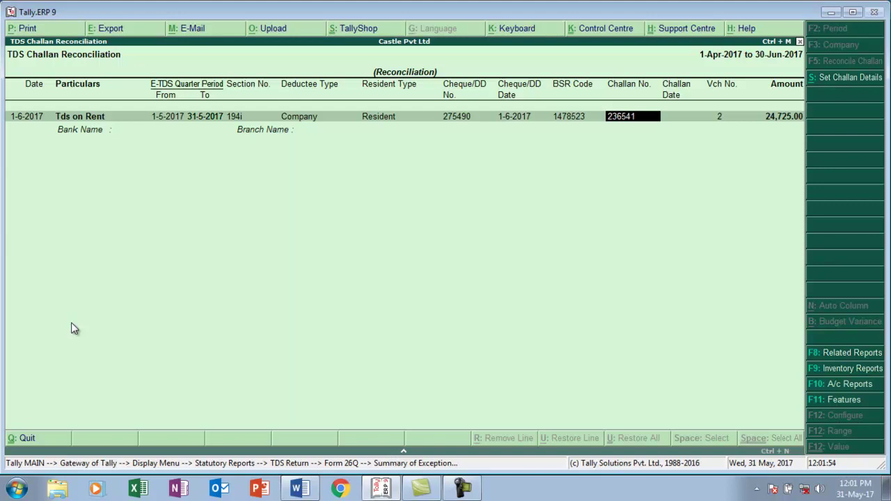
key("Return")
type("1-6")
key("Return")
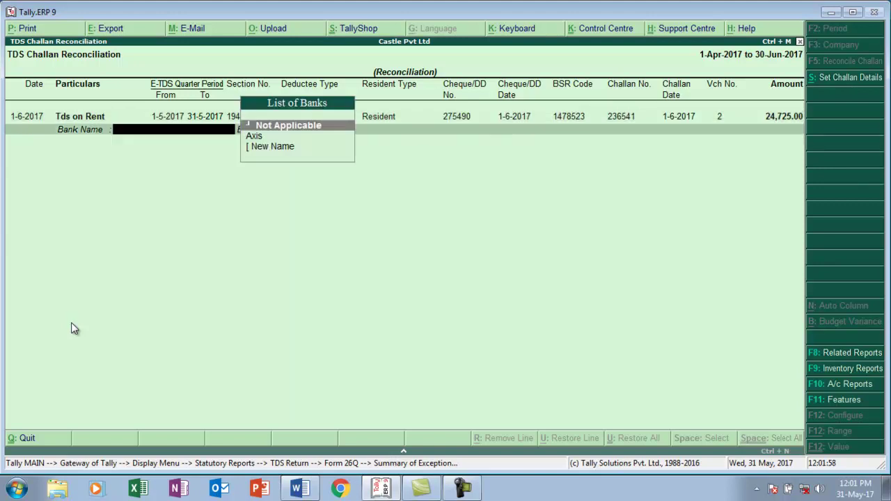
key("Down")
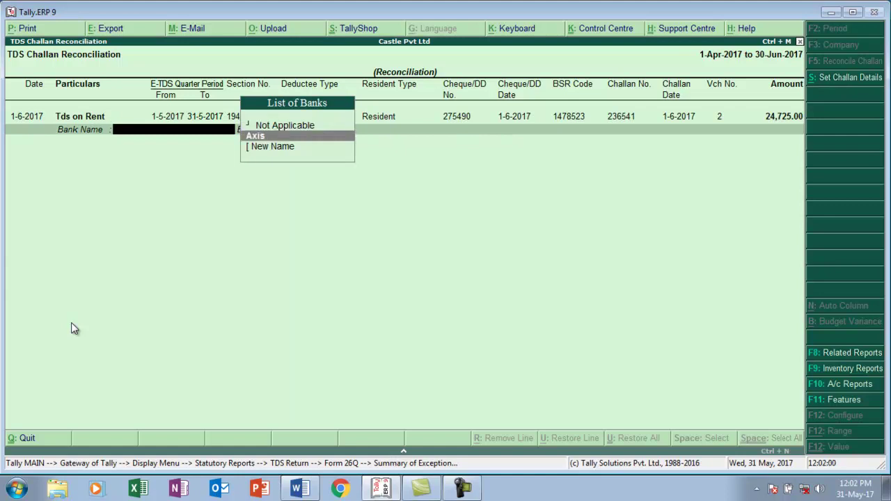
key("Return")
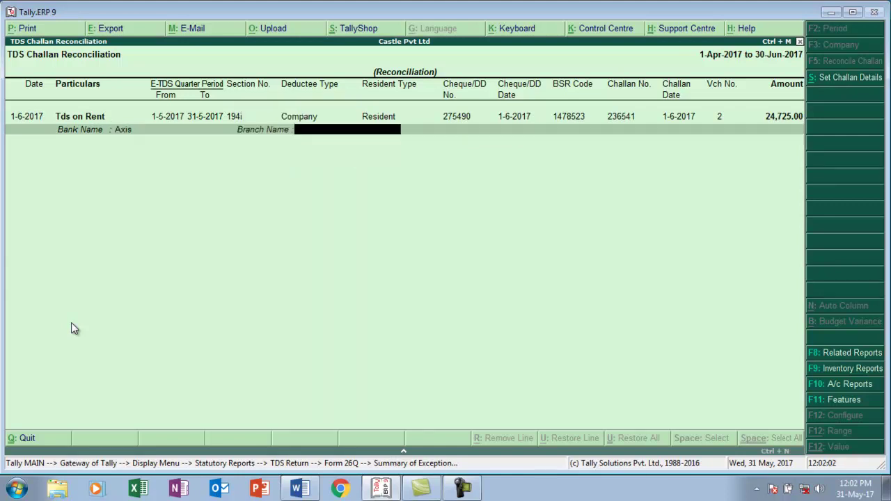
key("Return")
key("Return")
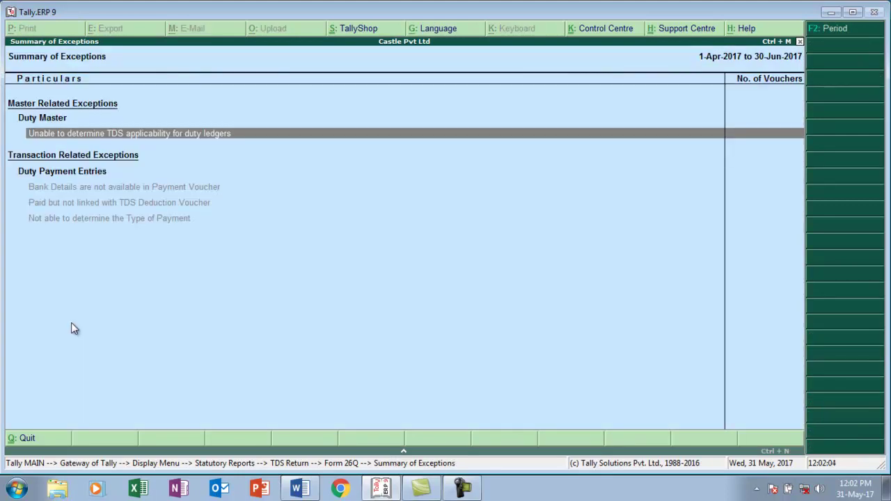
- Close Form 26Q back to the Display Menu and switch to Word
key("Escape")
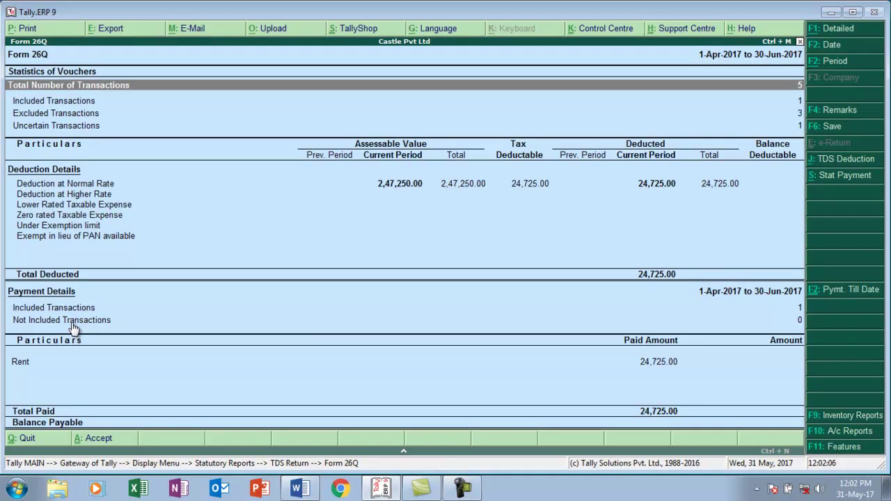
key("Escape")
key("Escape")
key("Escape")
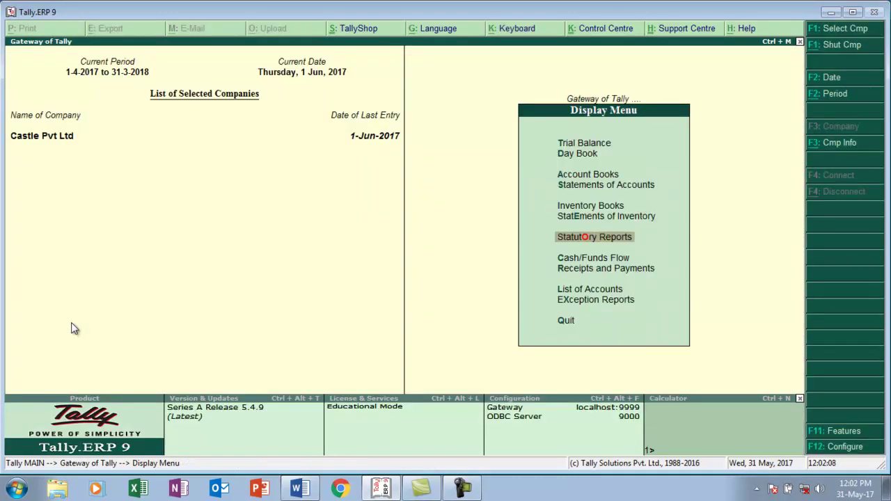
key("alt+Tab")
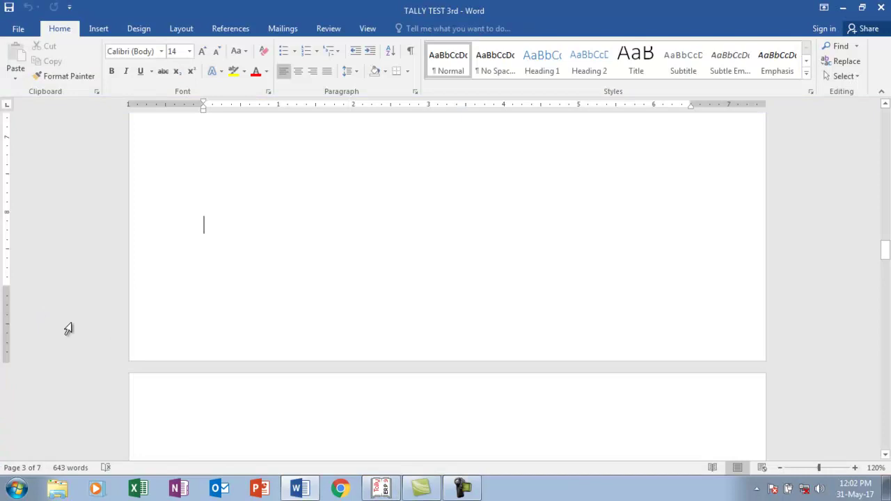
- Scroll the Word document back to the professional-fees Money Receipt, then return to Tally
scroll(68, 329, "down", 8)
scroll(69, 328, "up", 6)
scroll(68, 329, "up", 1)
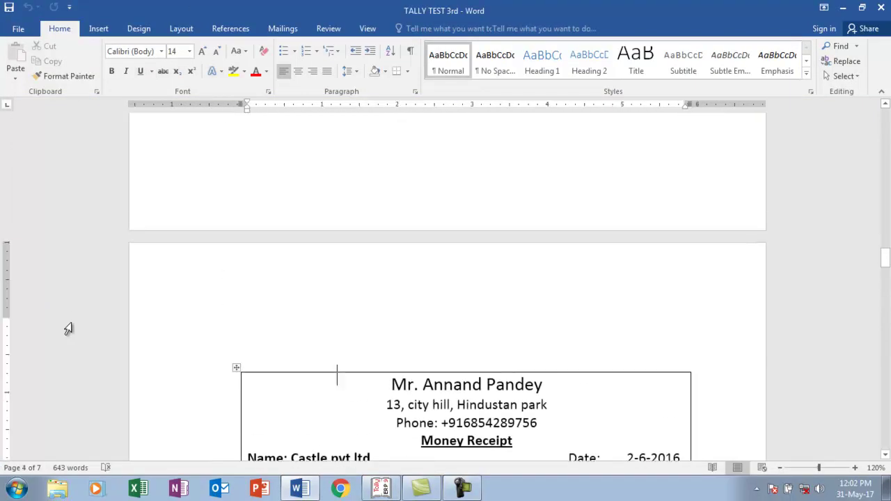
scroll(68, 329, "down", 5)
scroll(68, 329, "up", 3)
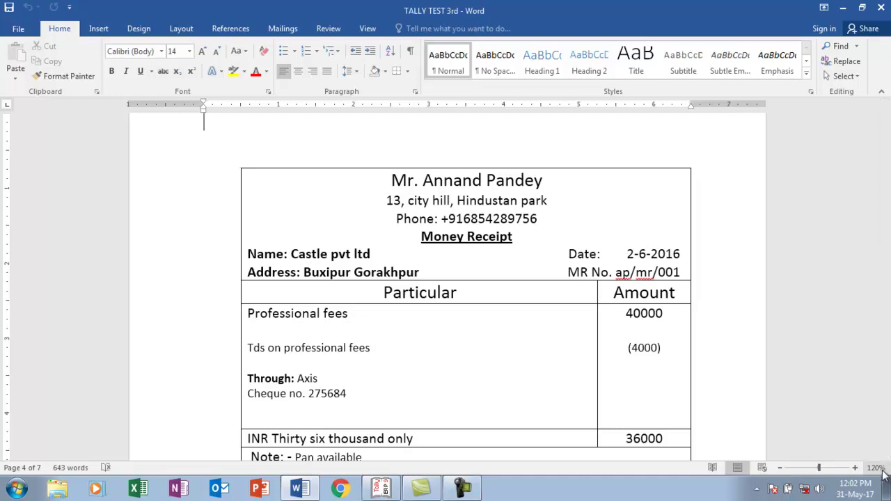
scroll(886, 454, "down", 10)
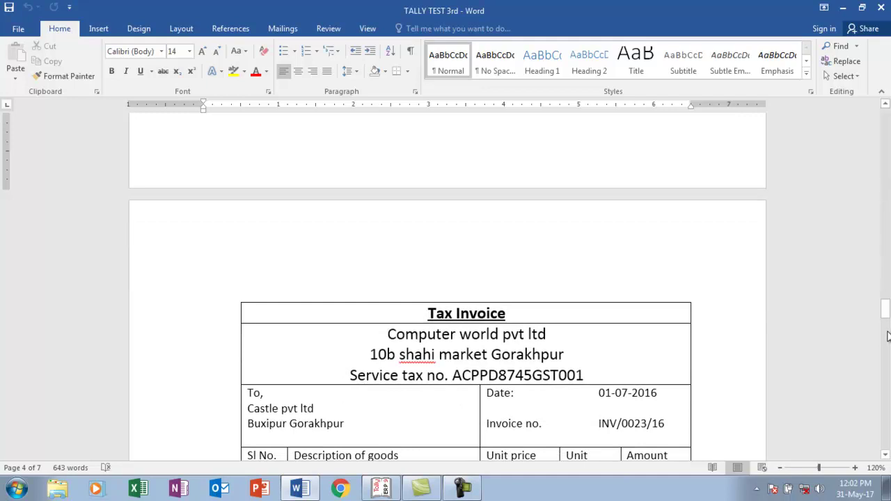
left_click_drag(885, 306, 885, 273)
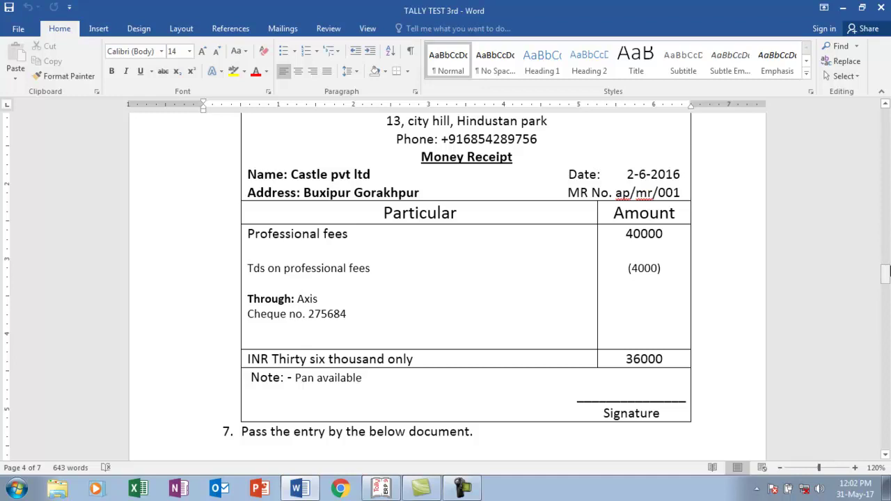
key("alt+Tab")
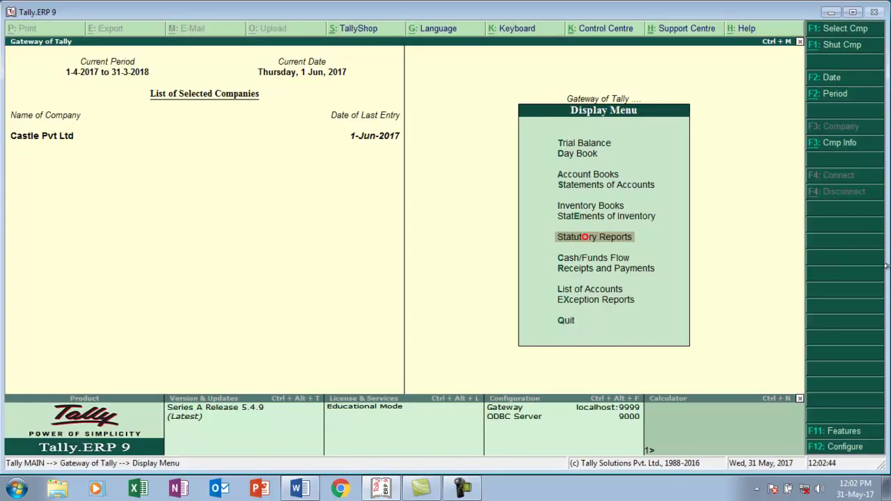
- Open a new Journal voucher from Accounting Vouchers
key("Escape")
key("Up")
key("Up")
key("Up")
key("Up")
key("Up")
key("Up")
key("Up")
key("Up")
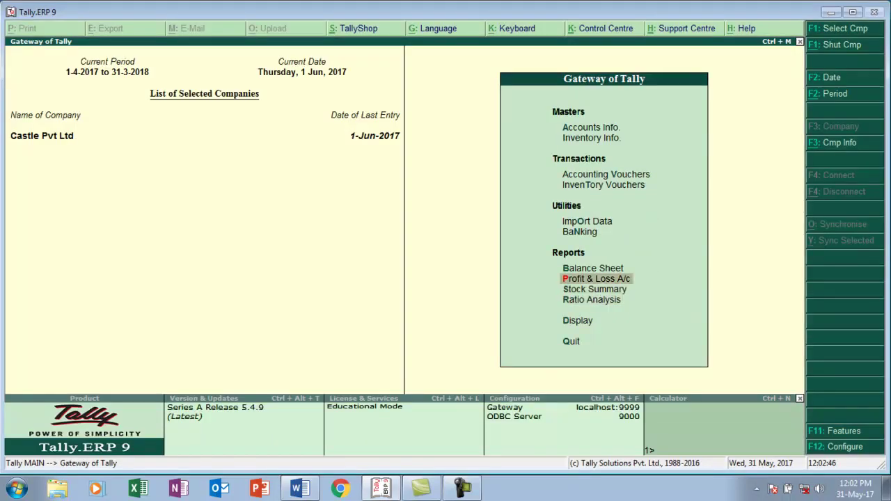
key("Return")
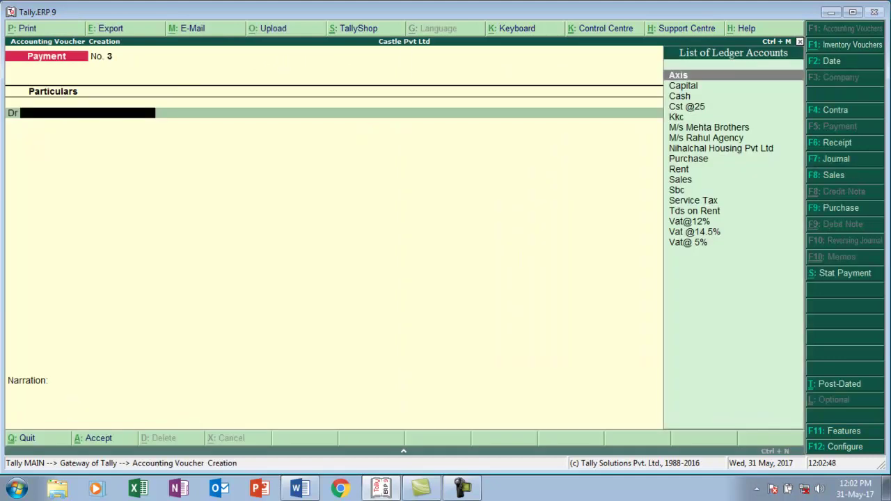
key("F7")
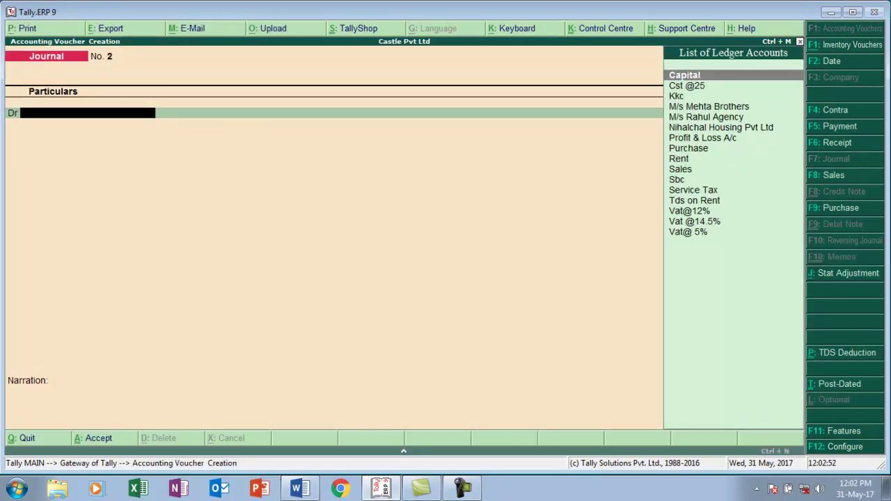
- Create a Professional Fee ledger under Indirect Expenses marked as applicable for TDS
key("alt+c")
type("Profes")
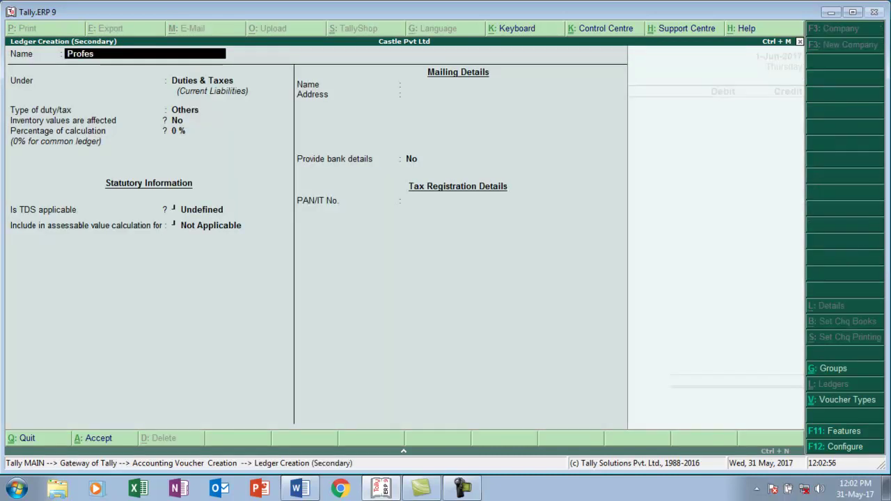
type("sional Fee")
key("Return")
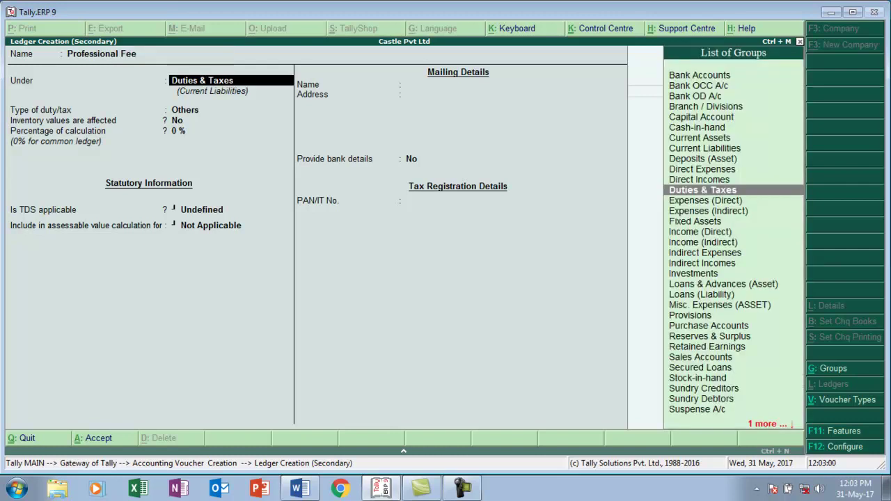
type("I")
key("Down")
key("Down")
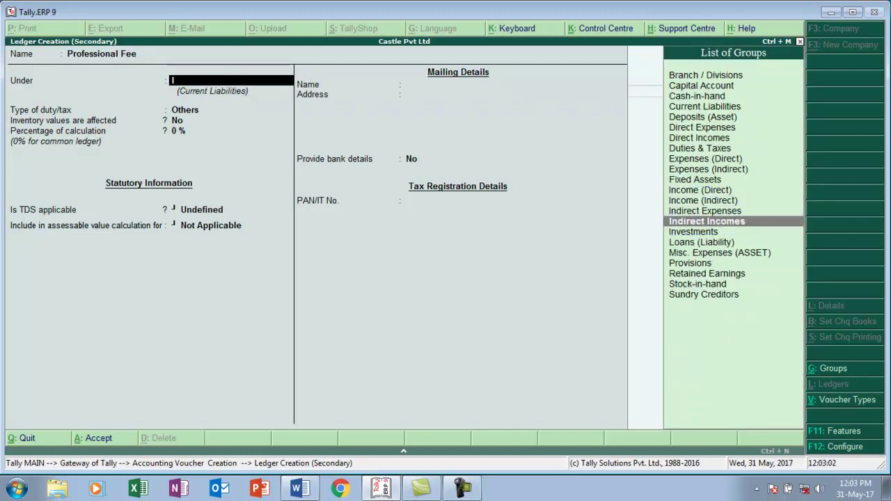
key("Return")
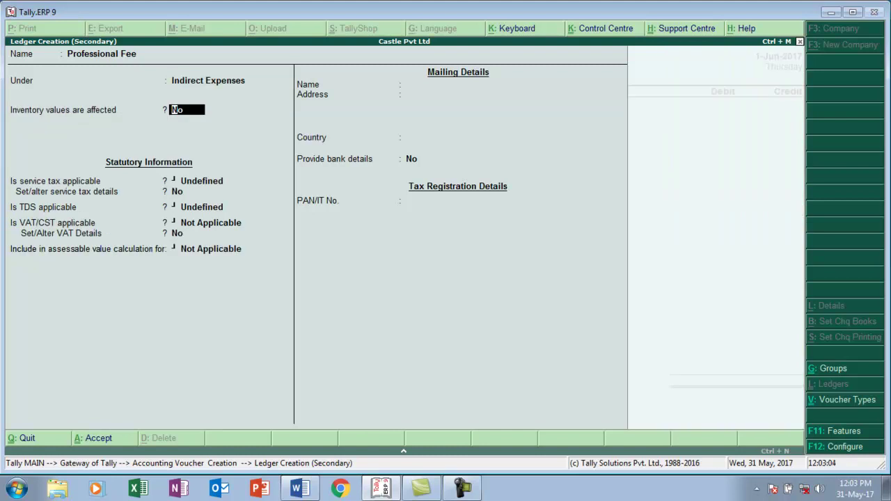
key("Return")
key("Return")
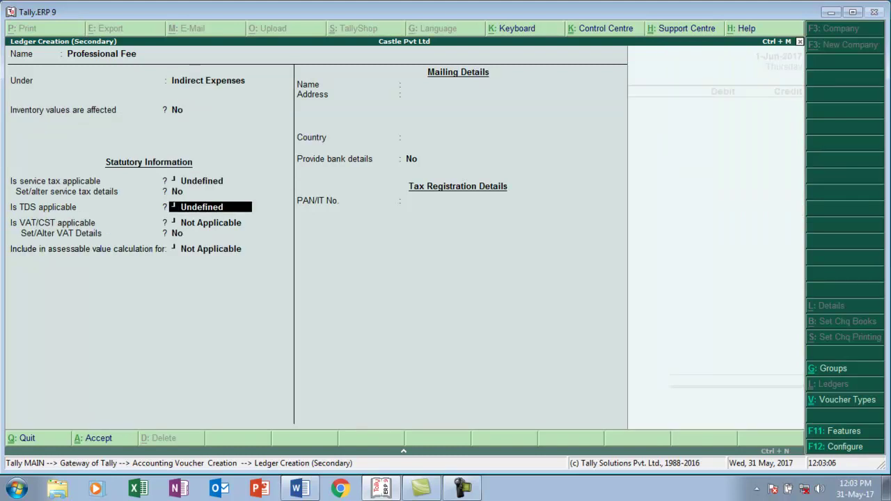
key("BackSpace")
key("Down")
key("Return")
- Add a Professional Fee nature of payment: section 194j, 10% rate, 30000 threshold
key("Up")
key("Return")
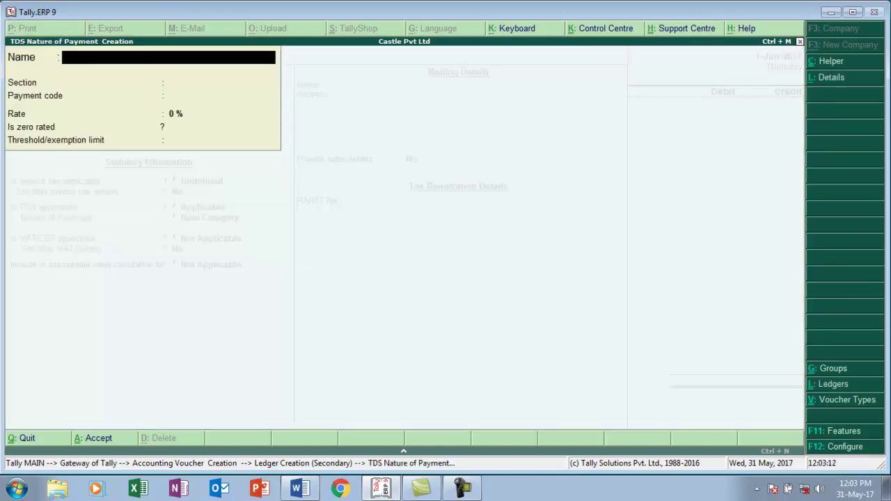
type("Professiona")
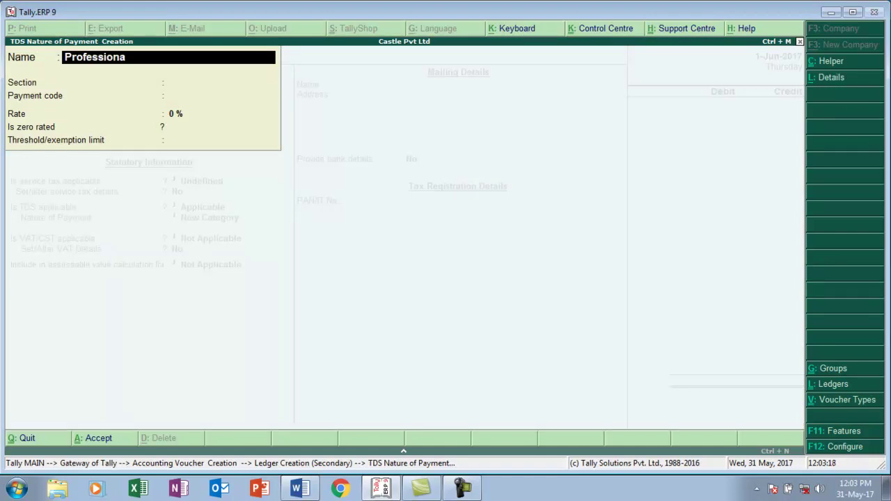
type("l Fee")
key("Return")
type("194j")
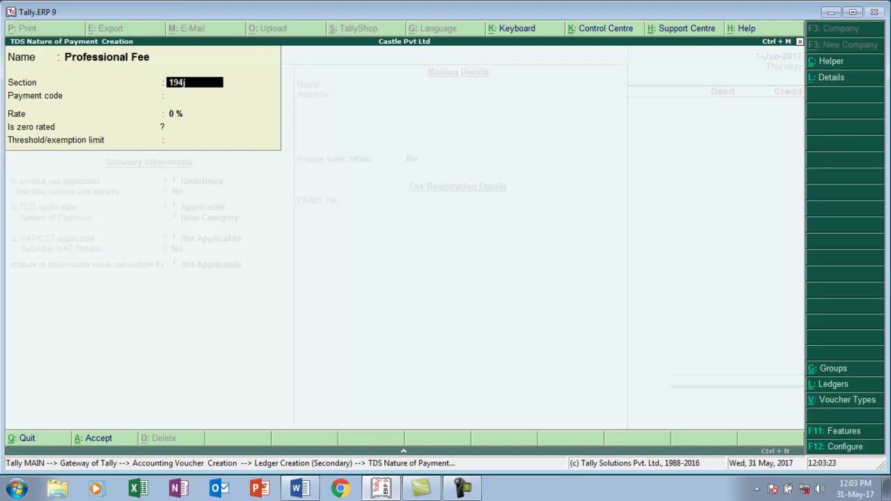
key("Return")
key("Return")
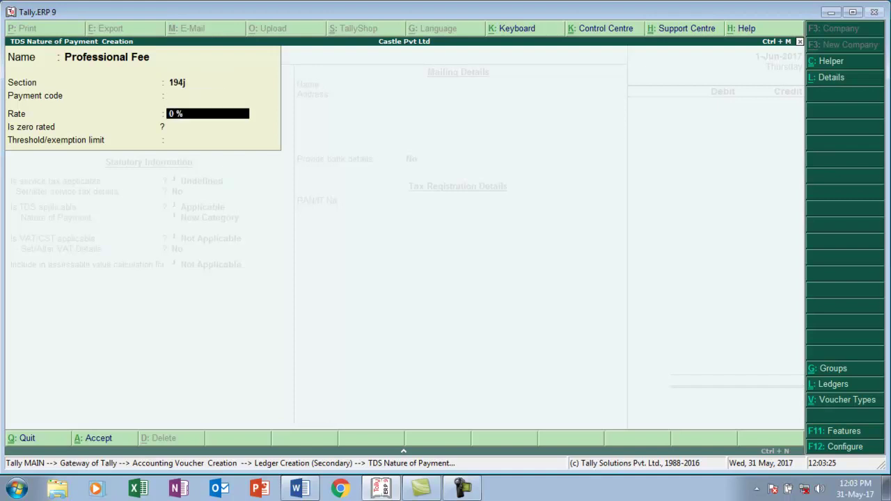
type("10")
key("Return")
type("30000")
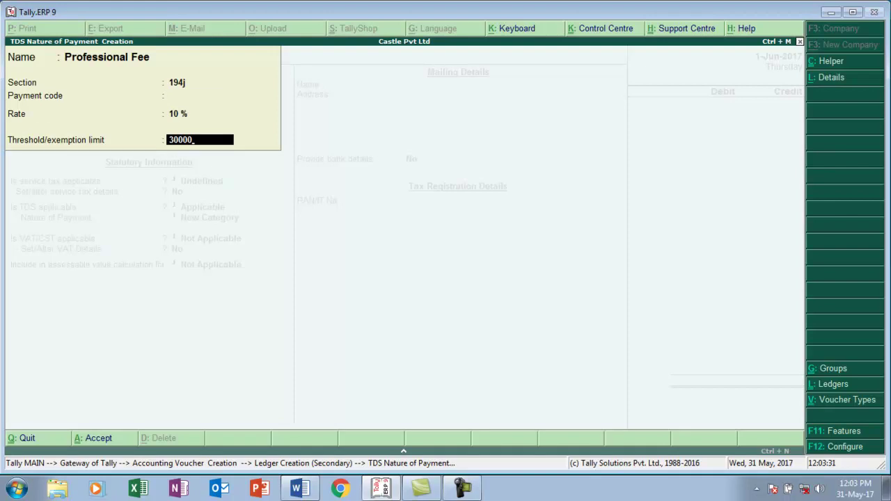
key("Return")
key("Return")
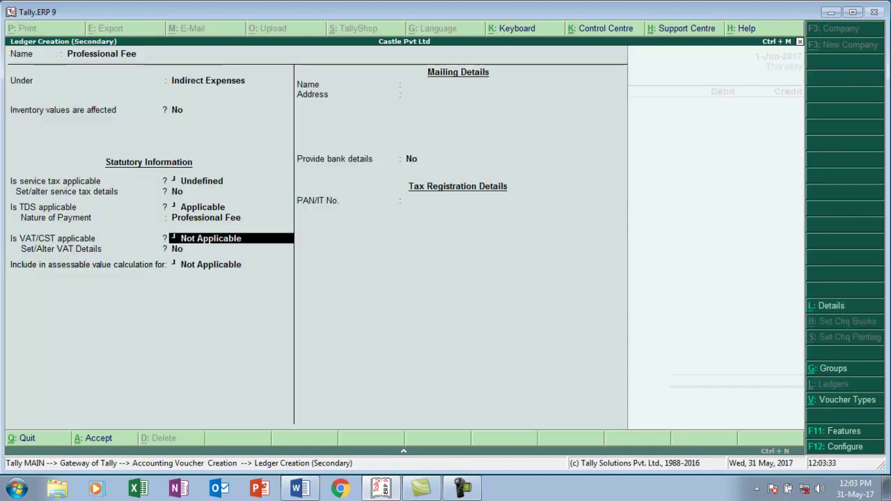
key("Return")
key("Return")
key("Return")
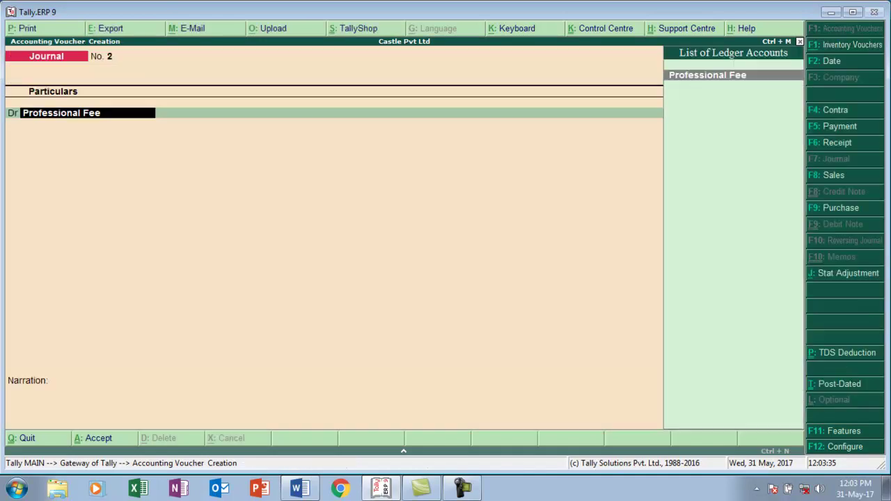
- Debit Professional Fee 40,000 and date the journal 2-Jun-2017
type("40000")
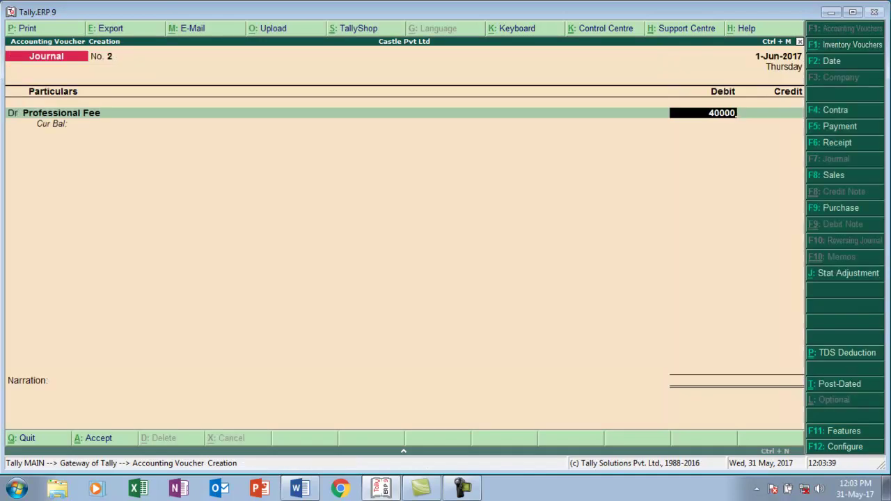
key("alt+Tab")
key("alt+Tab")
key("Return")
key("F2")
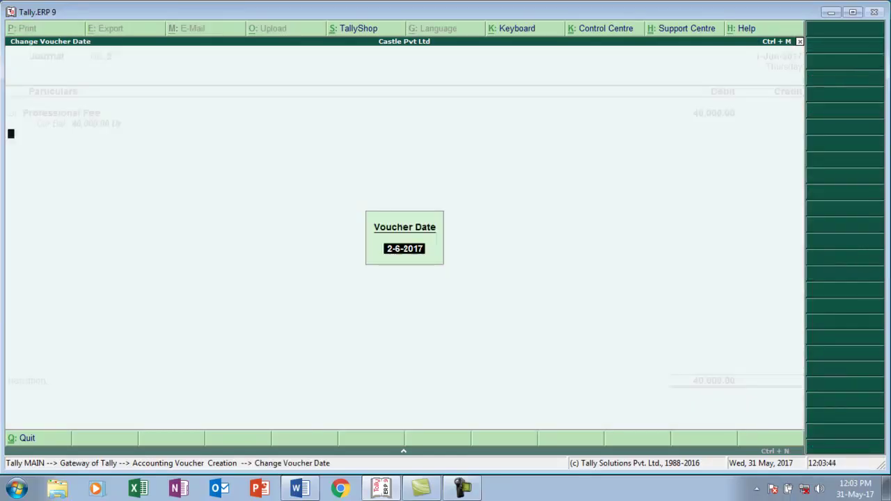
type("2")
key("Return")
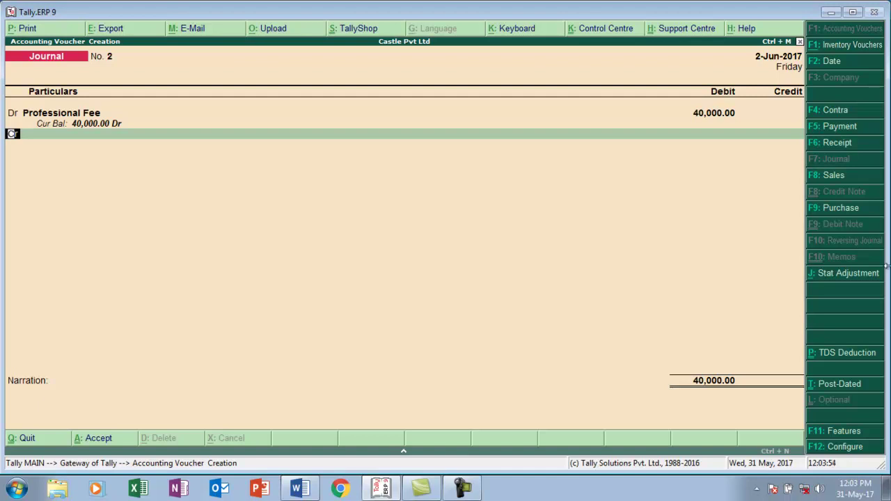
- Make the second line a credit and begin a new ledger for it
type("s")
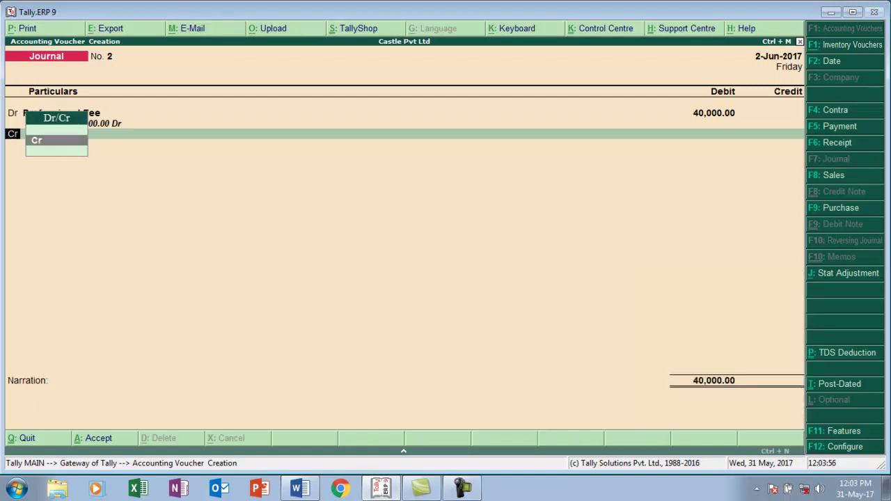
key("Return")
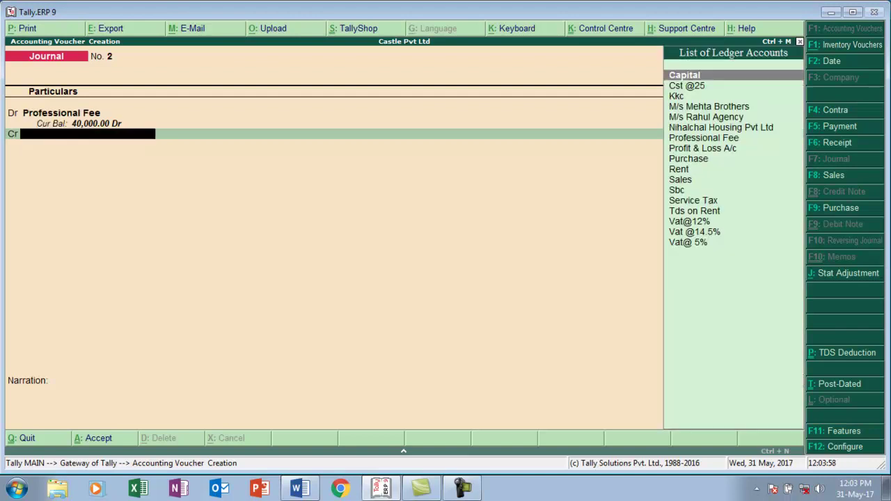
key("alt+c")
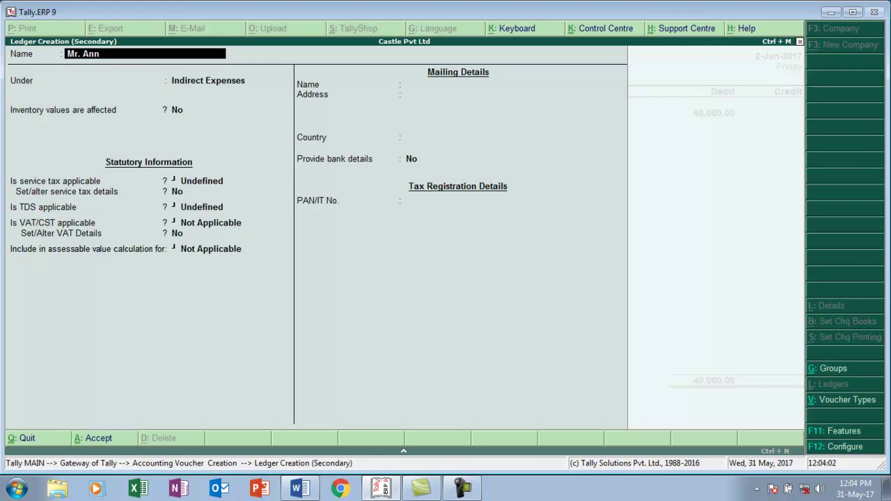
- Name the professional's new ledger and place it under Sundry Creditors
key("Return")
type("S")
key("Down")
key("Down")
key("Down")
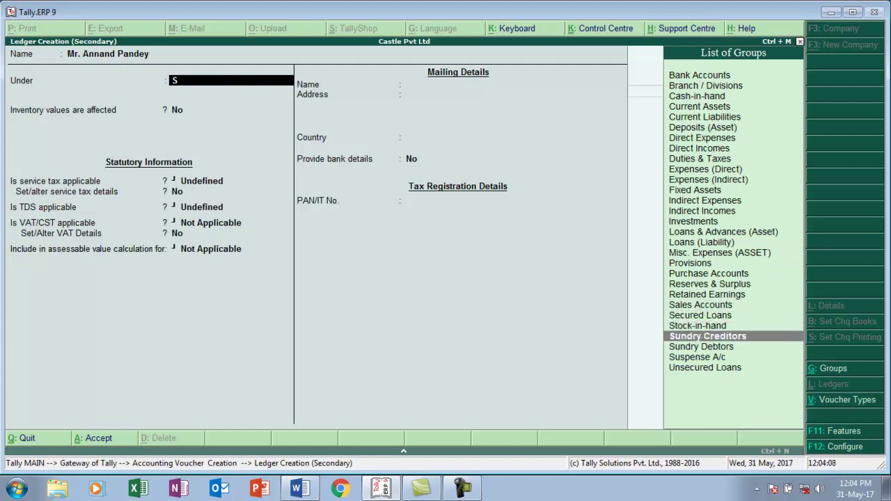
key("Return")
key("Return")
- Make it TDS deductible as Individual/HUF - Resident, deducted in the same voucher
key("Return")
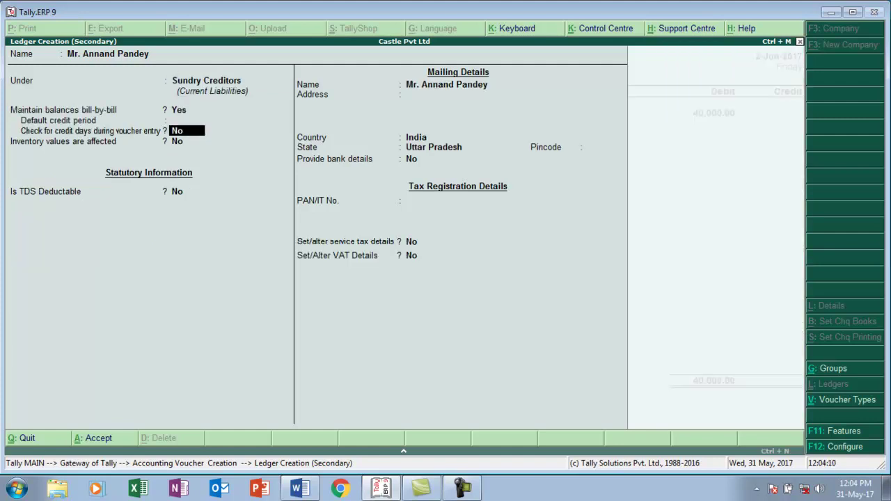
key("Return")
type("y")
key("Return")
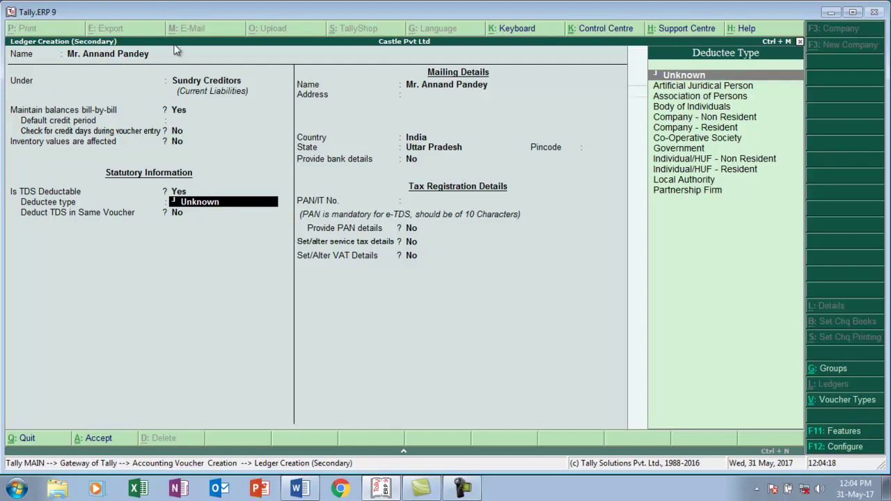
key("Down")
key("Down")
key("Down")
key("Down")
key("Down")
key("Down")
key("Down")
key("Down")
key("Down")
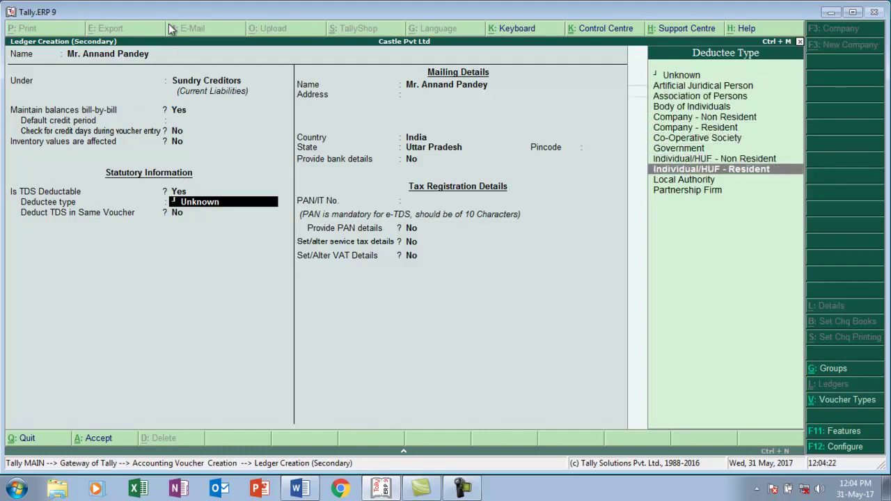
key("Return")
key("y")
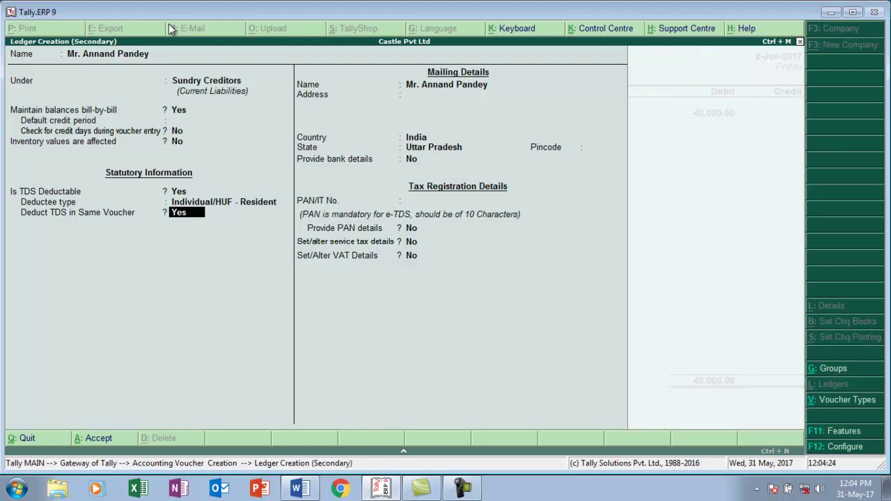
key("Return")
key("Return")
key("Return")
key("Return")
key("Return")
key("Return")
key("Return")
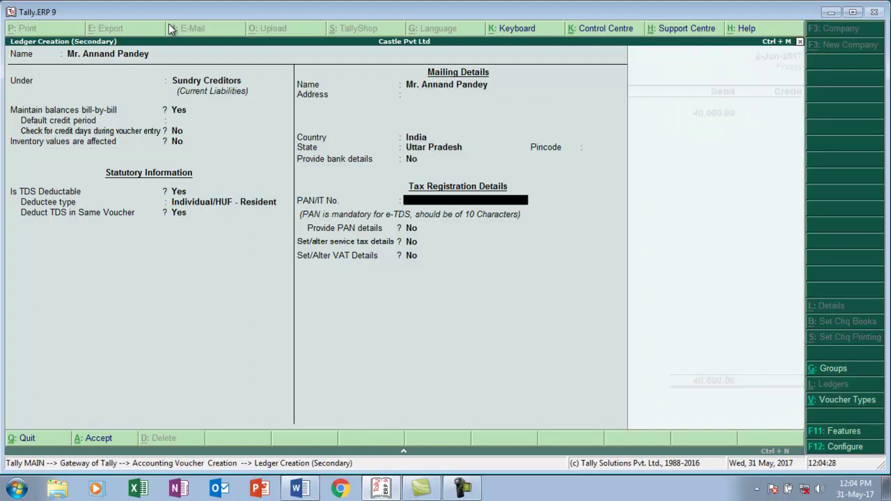
key("alt+Tab")
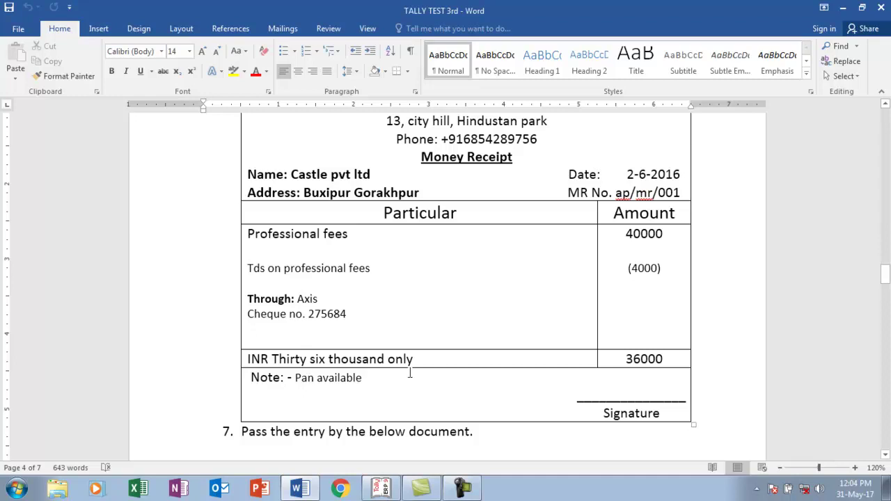
- Back in Tally, enter the professional's PAN in the new ledger
key("alt+Tab")
key("Return")
key("Return")
key("Return")
key("Return")
key("Return")
key("Return")
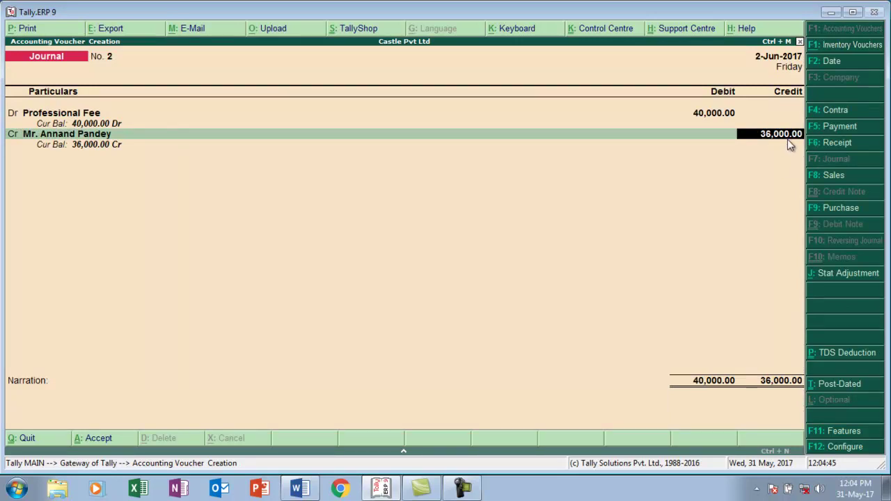
- Finish bill-wise details and create a 'Tds on Professinal Fee' ledger under Duties & Taxes
key("Return")
key("Return")
key("Return")
key("Return")
key("Return")
key("Return")
key("Return")
key("Return")
key("Return")
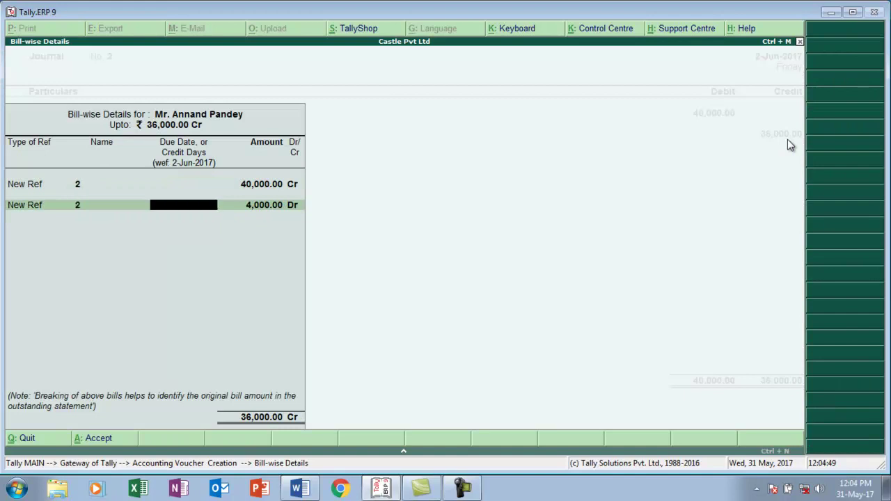
key("Return")
key("Return")
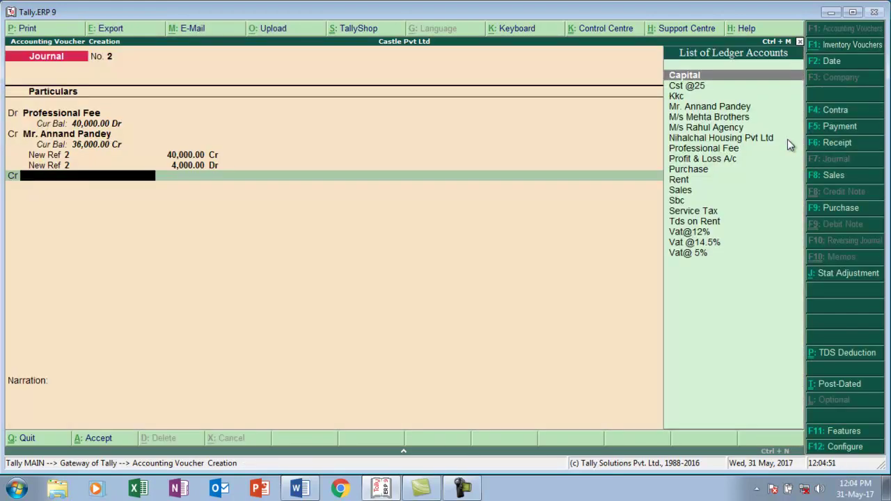
key("alt+c")
type("Tds on Prof")
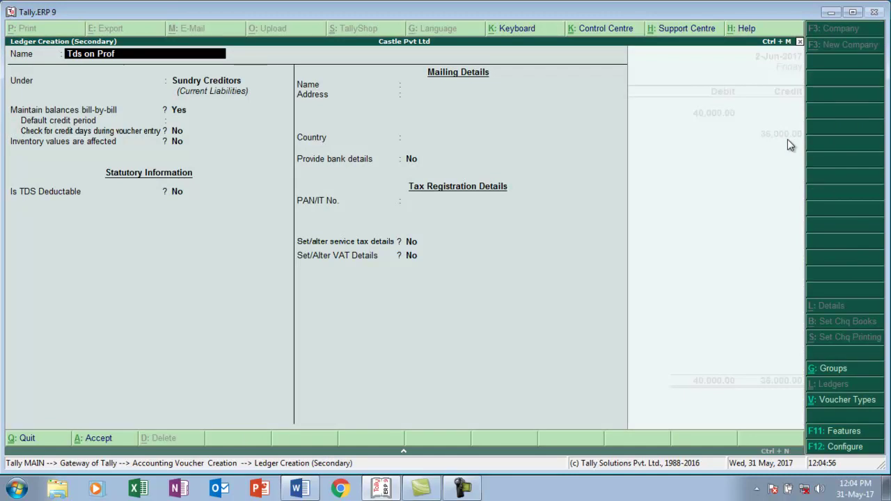
type("essinal Fee")
key("Return")
key("Return")
key("BackSpace")
type("D")
key("Down")
key("Down")
key("Down")
key("Down")
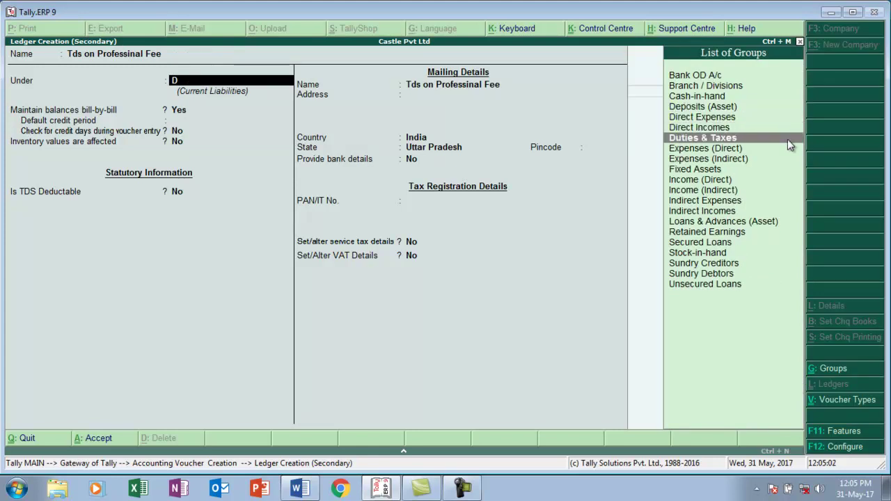
key("Return")
- Set its type to TDS with nature Professional Fee, then save the ledger and journal No. 2
key("Down")
key("Down")
key("Down")
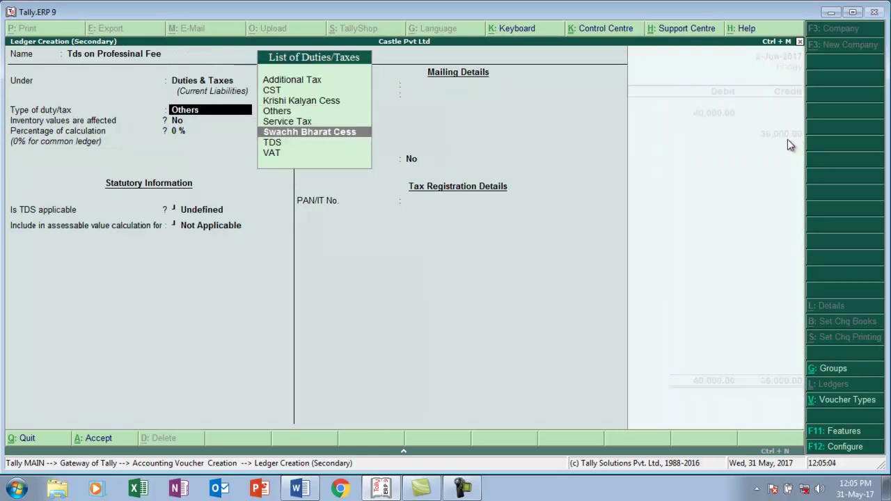
key("Return")
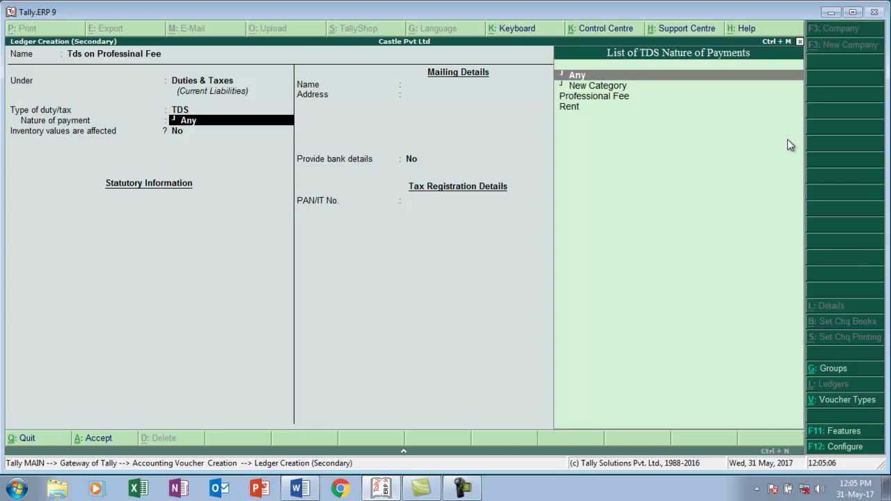
key("Down")
key("Down")
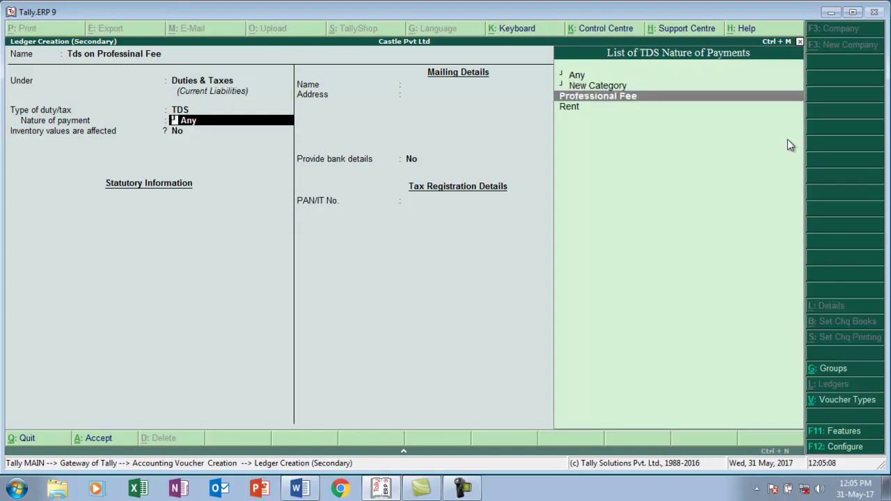
key("Return")
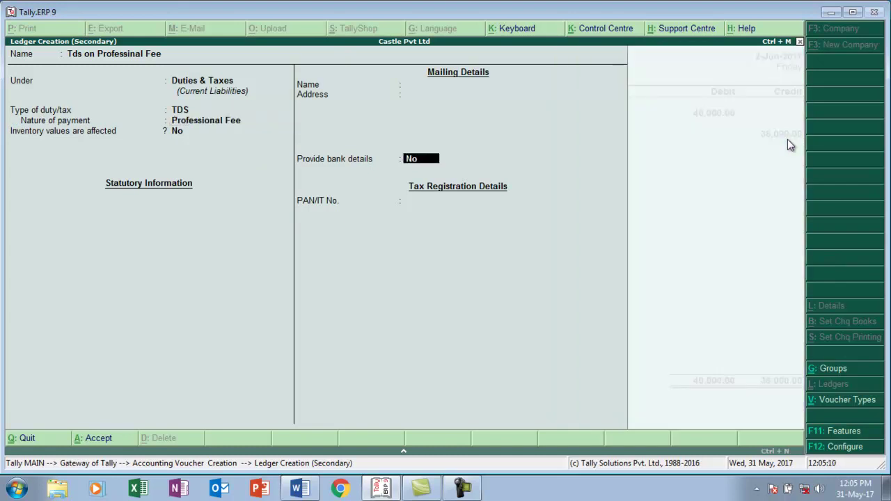
key("Return")
key("Return")
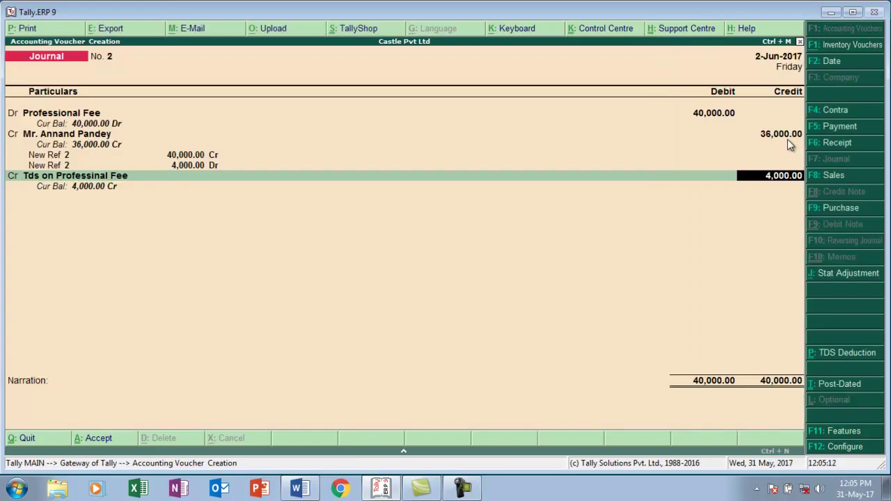
key("Return")
key("Return")
key("Return")
key("Return")
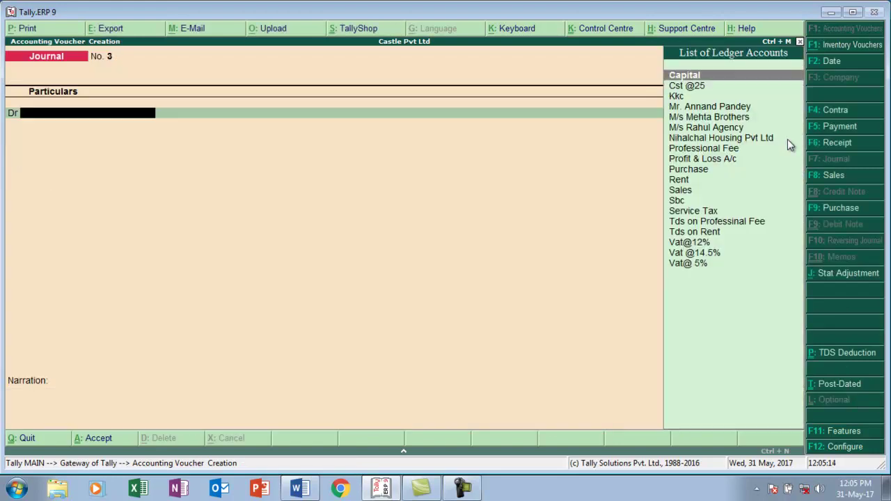
key("alt+Tab")
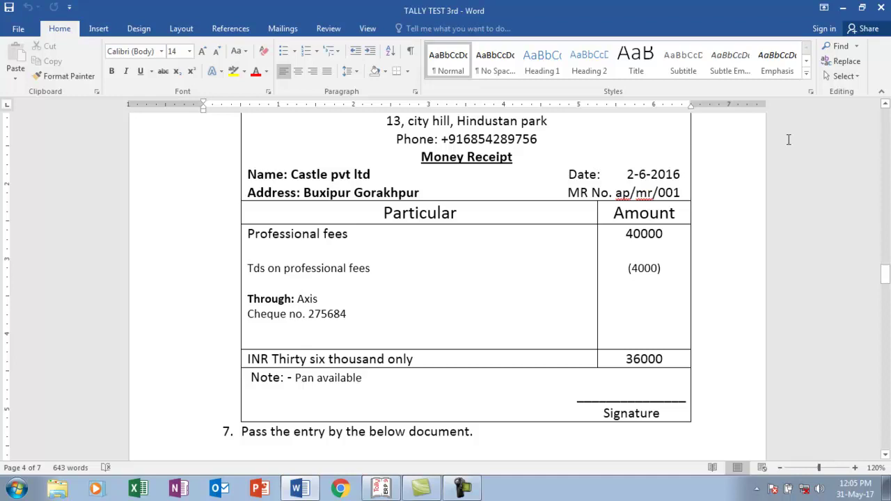
- Review the Computer world pvt ltd furniture tax invoice on page 5, then return to Tally
key("Down")
key("Down")
key("Down")
key("Down")
key("Down")
key("Down")
key("Down")
key("Down")
key("Down")
key("Down")
key("Down")
key("Down")
key("Down")
key("Down")
key("Down")
key("Down")
key("Down")
key("Down")
key("Down")
key("Down")
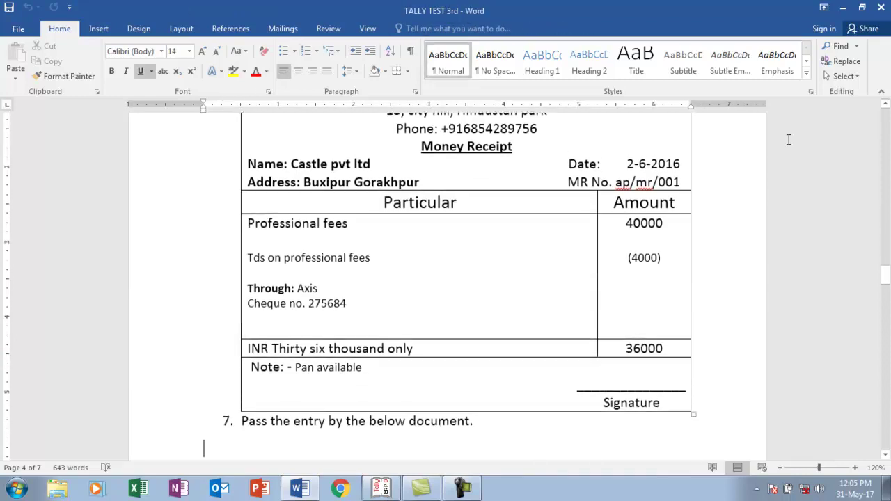
key("Down")
key("Down")
key("Down")
key("Down")
key("Down")
key("Down")
key("Down")
key("Down")
key("Down")
key("Down")
key("Down")
key("Down")
key("Down")
key("Down")
key("Down")
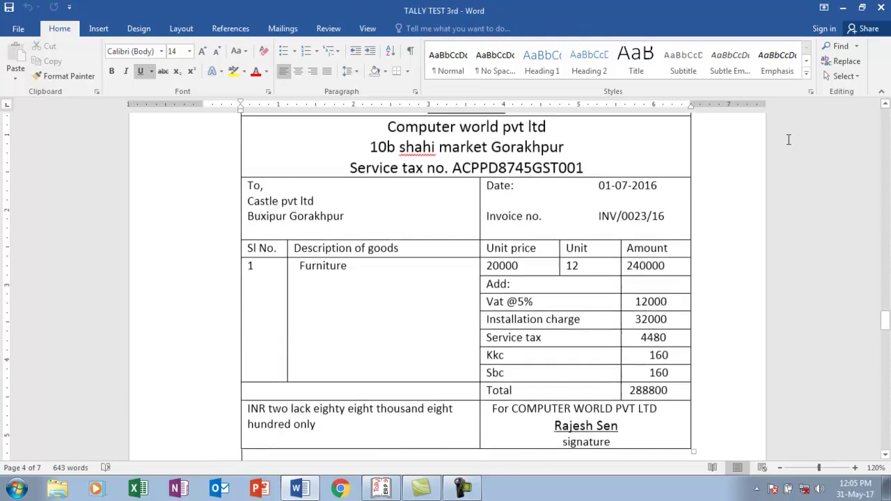
key("Up")
key("Up")
key("Up")
key("Up")
key("Up")
key("Up")
key("Up")
key("Up")
key("Up")
key("Up")
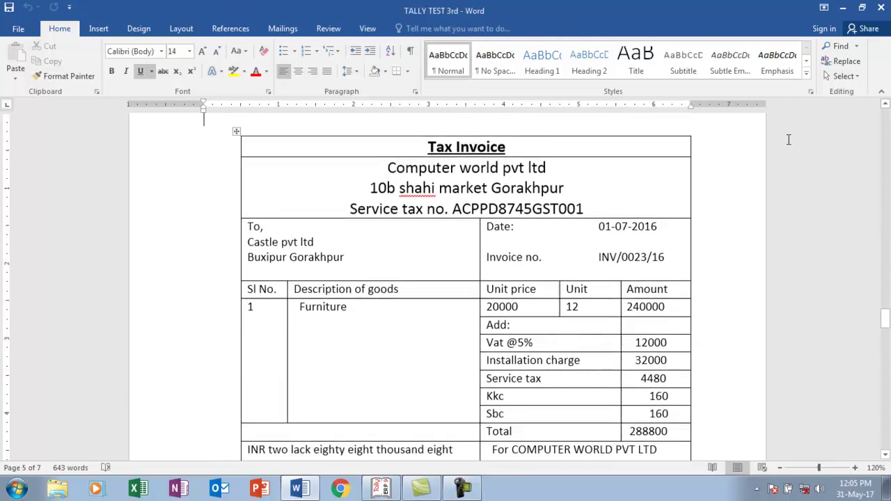
key("Down")
key("Down")
key("Down")
key("Down")
key("Down")
key("Down")
key("Down")
key("Down")
key("Down")
key("Down")
key("Down")
key("Down")
key("Down")
key("Down")
key("Down")
key("Down")
key("Down")
key("Down")
key("Down")
key("Down")
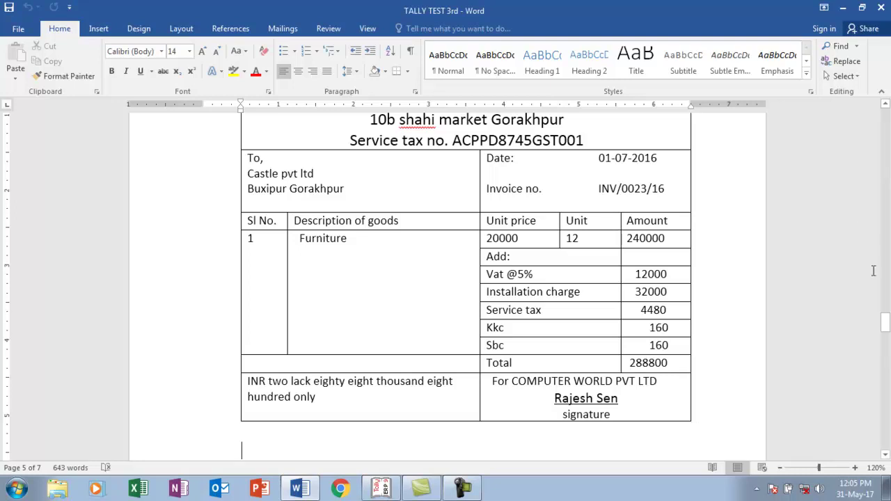
left_click_drag(887, 316, 887, 314)
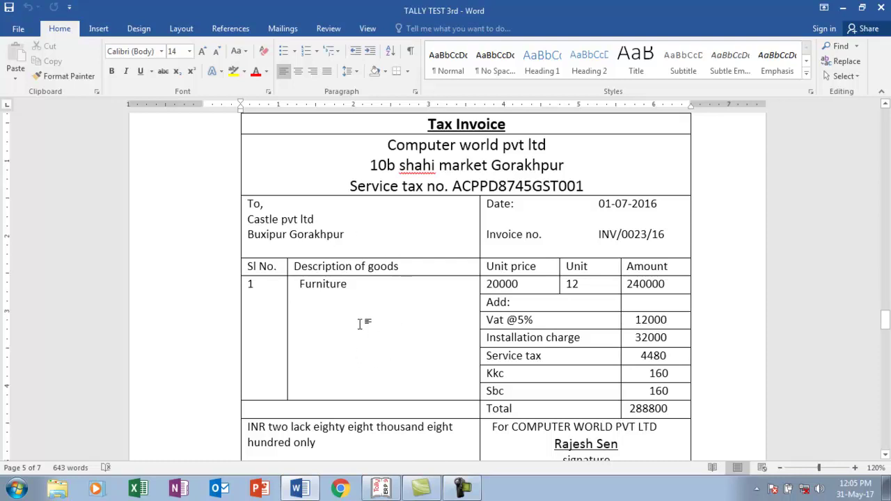
left_click_drag(460, 310, 526, 317)
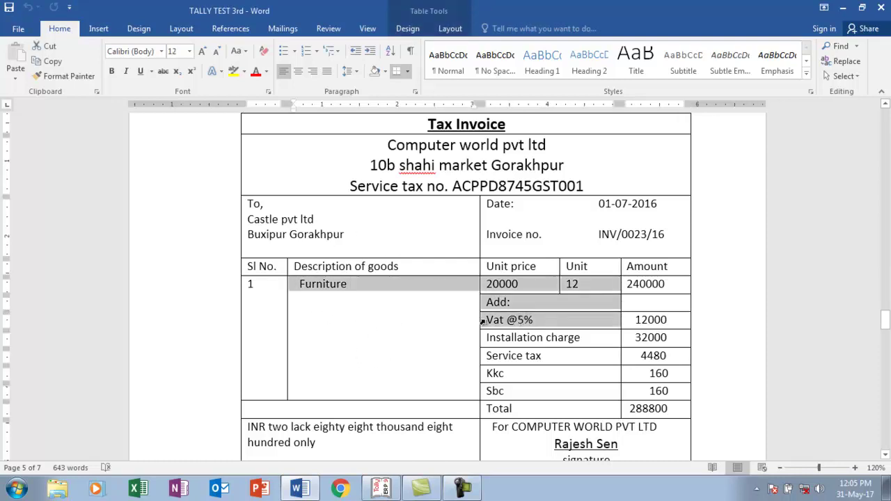
left_click(468, 324)
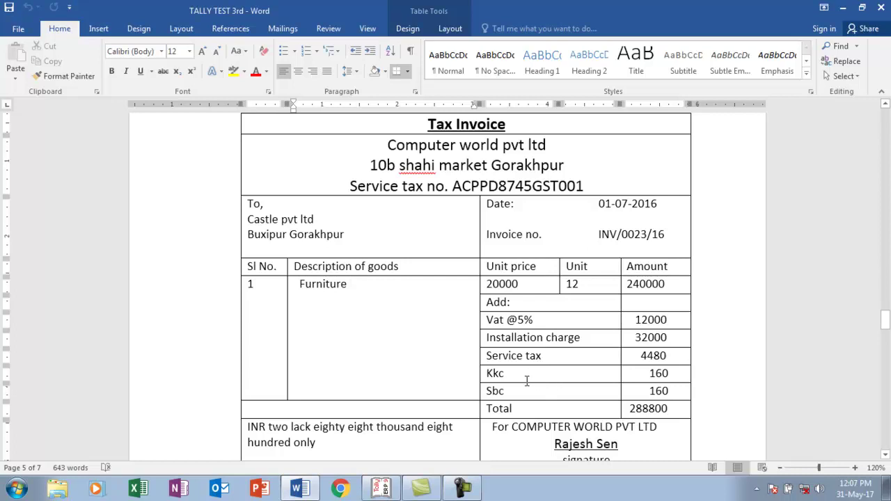
key("alt+Tab")
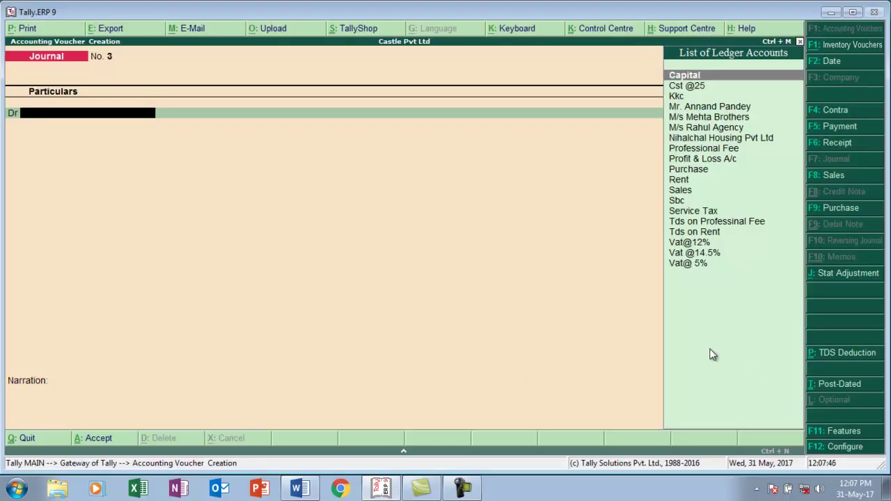
- Switch to a Purchase voucher in voucher mode, date it 1-7-2017 and enter supplier invoice inv/001
left_click(838, 207)
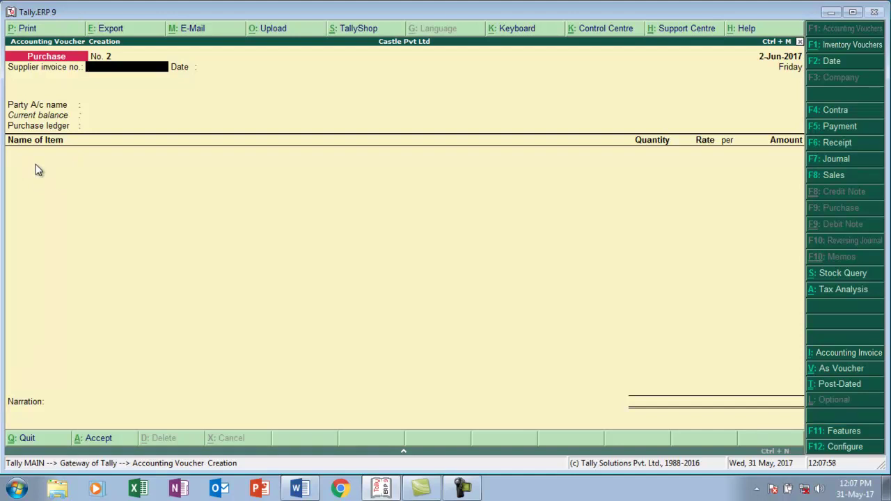
key("ctrl+v")
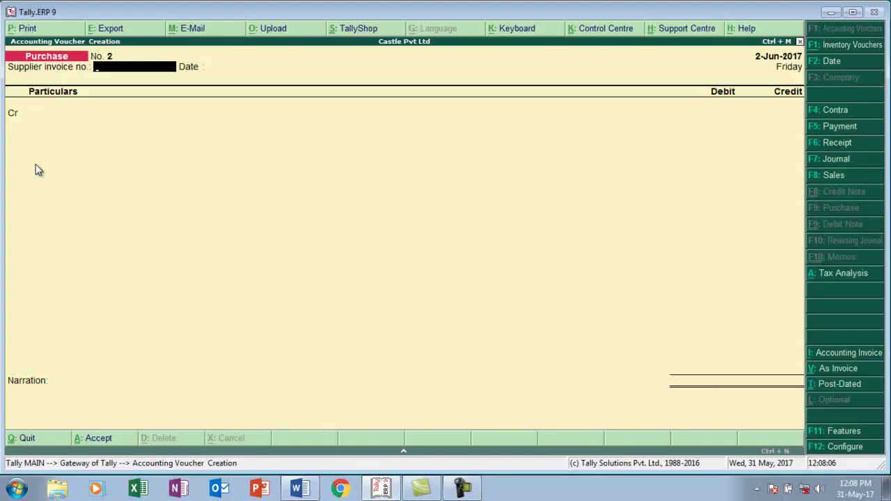
key("F2")
type("1-7")
key("Return")
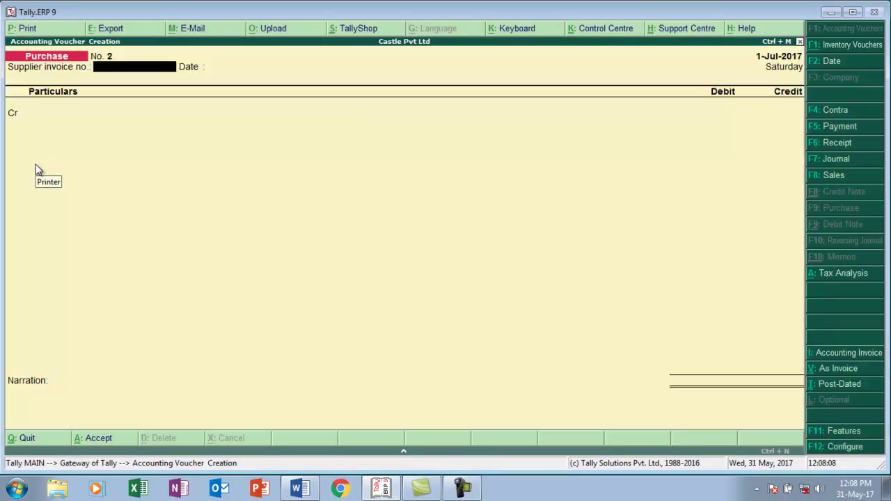
type("inv/001")
key("Return")
key("Return")
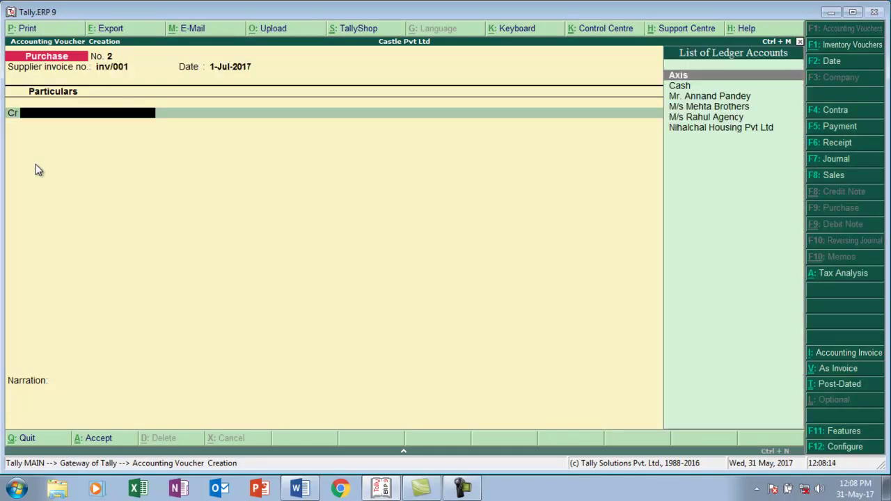
key("alt+Tab")
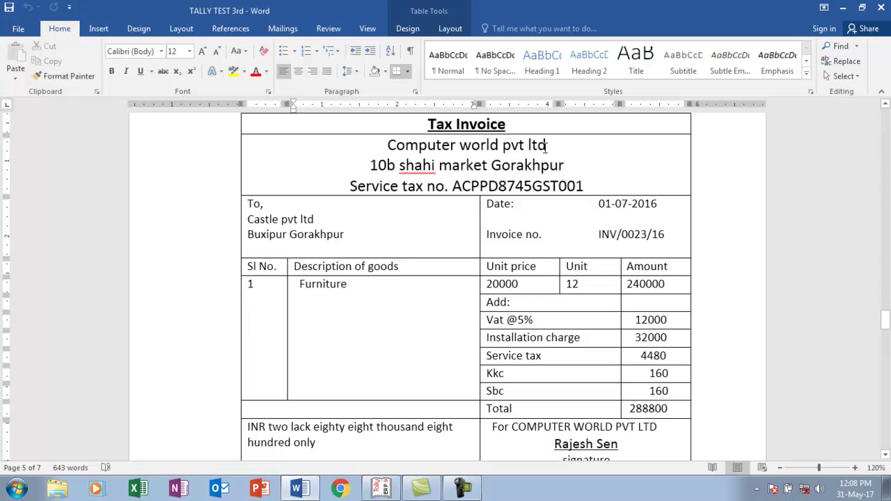
key("alt+Tab")
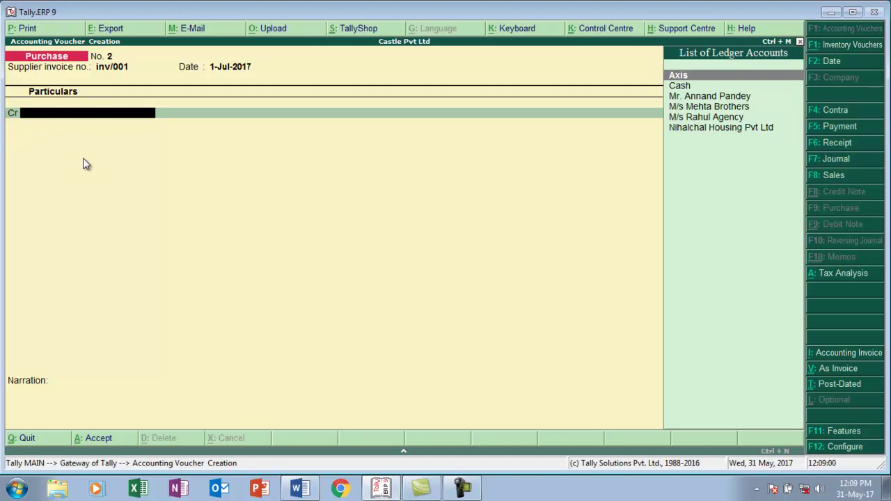
- Create a Computer World Pvt Ltd ledger under Sundry Creditors, keeping bill-by-bill balances on
key("alt+c")
type("C")
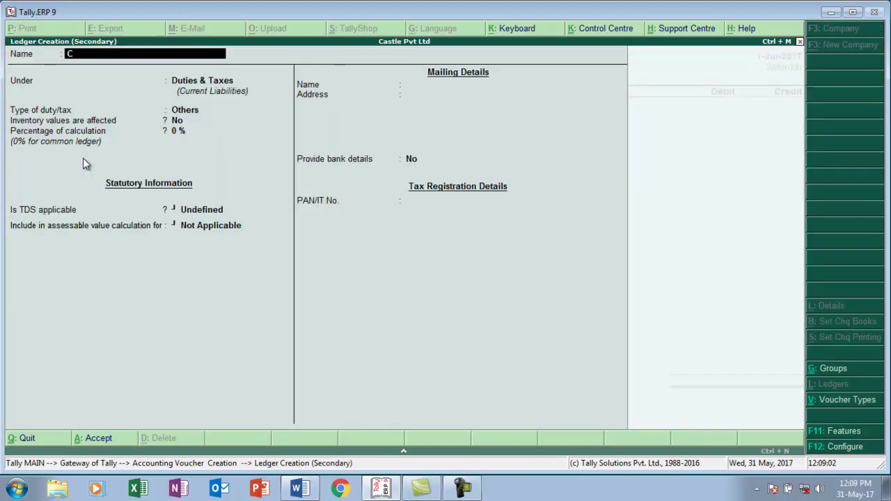
type("omputer World Pvt Ltd.")
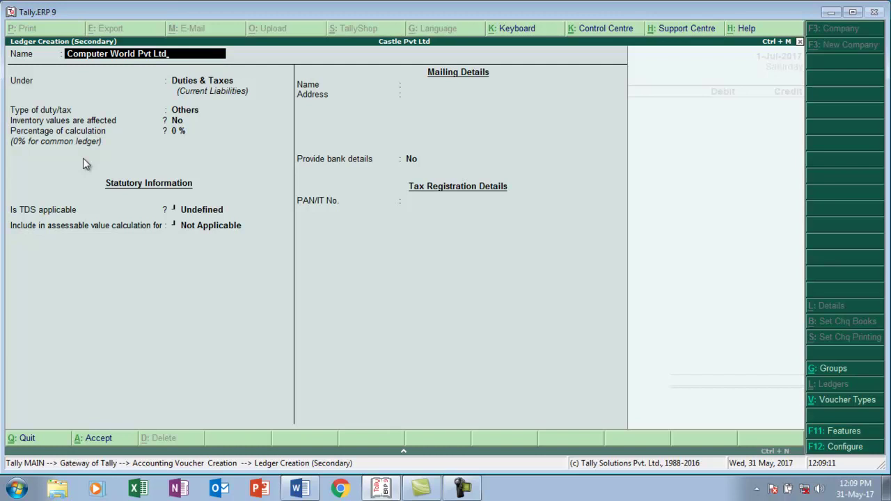
key("Return")
type("S")
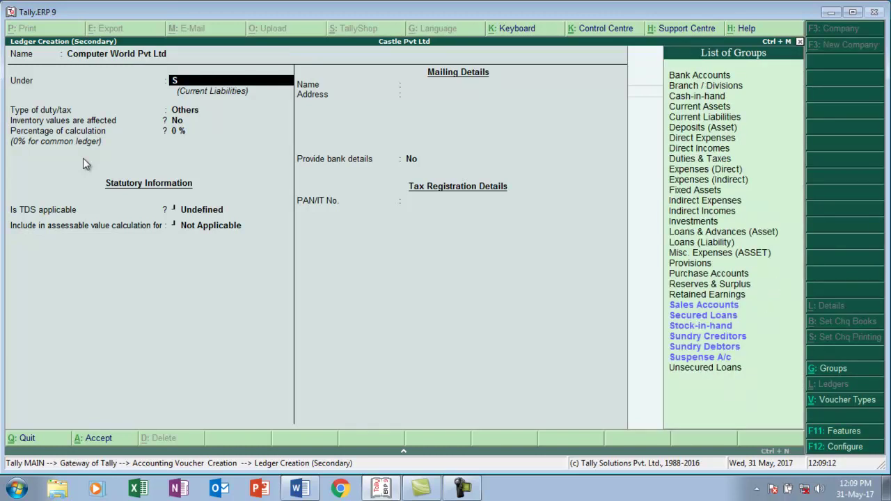
key("Down")
key("Down")
key("Down")
key("Down")
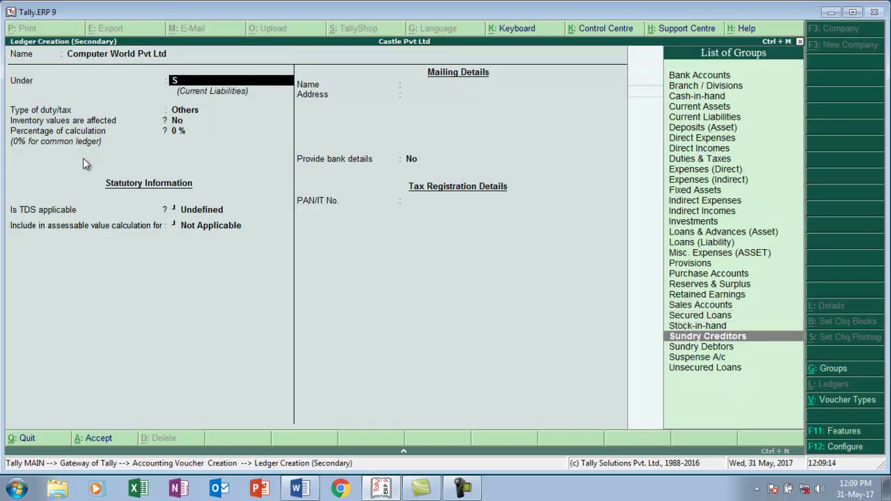
key("Return")
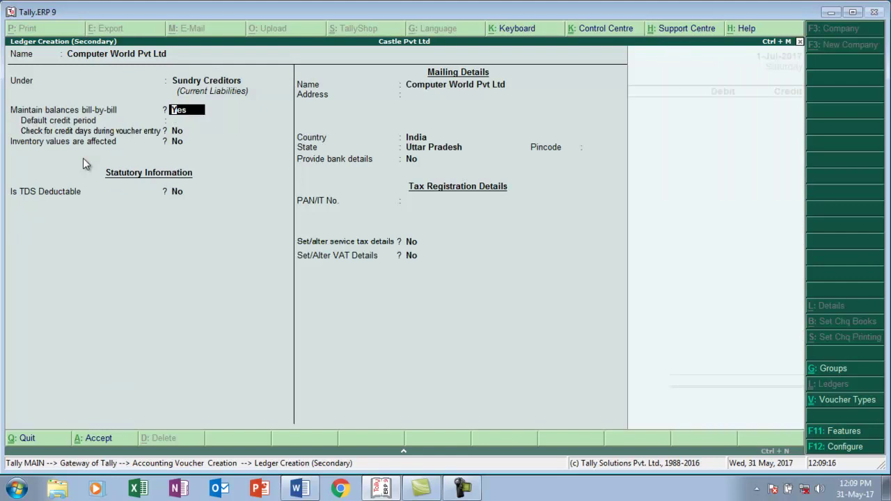
key("Return")
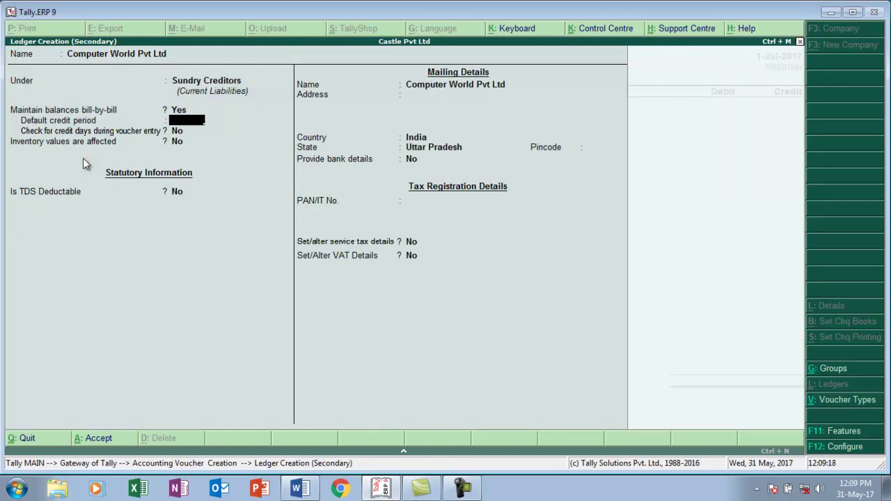
key("Return")
key("Return")
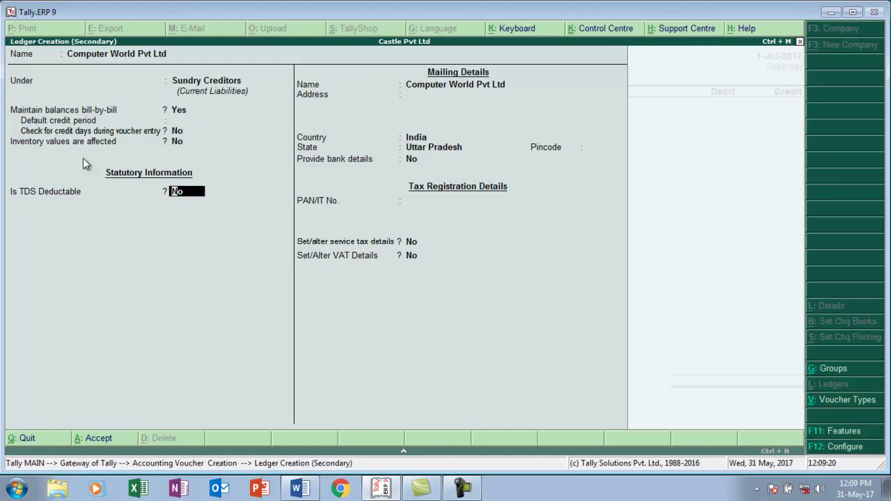
key("Return")
key("Return")
key("Return")
key("Return")
key("Return")
- Enter the supplier's service tax registration number and set the service type to Taxable
key("Return")
key("Return")
key("Return")
type("y")
key("Return")
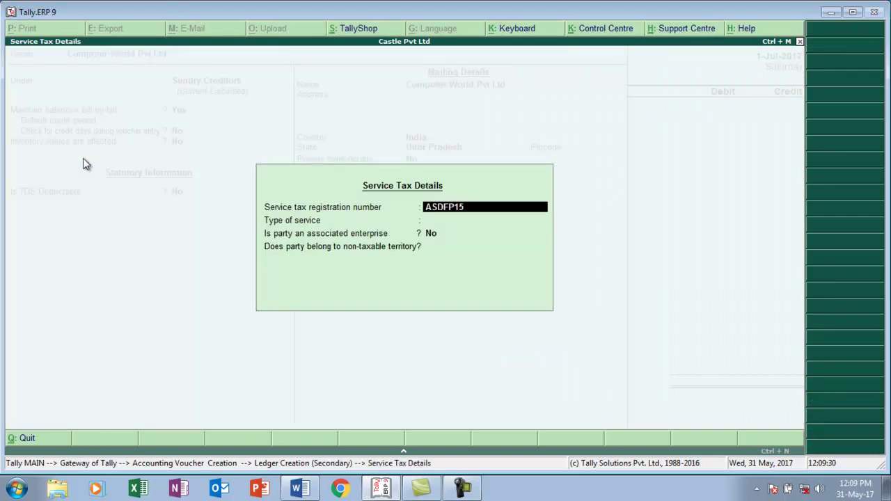
key("Return")
key("Return")
key("Return")
key("Return")
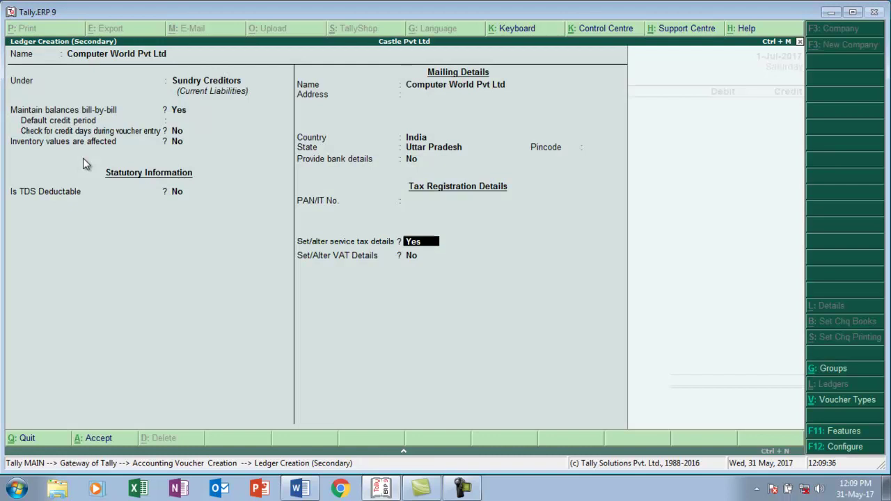
key("Up")
key("Return")
key("Return")
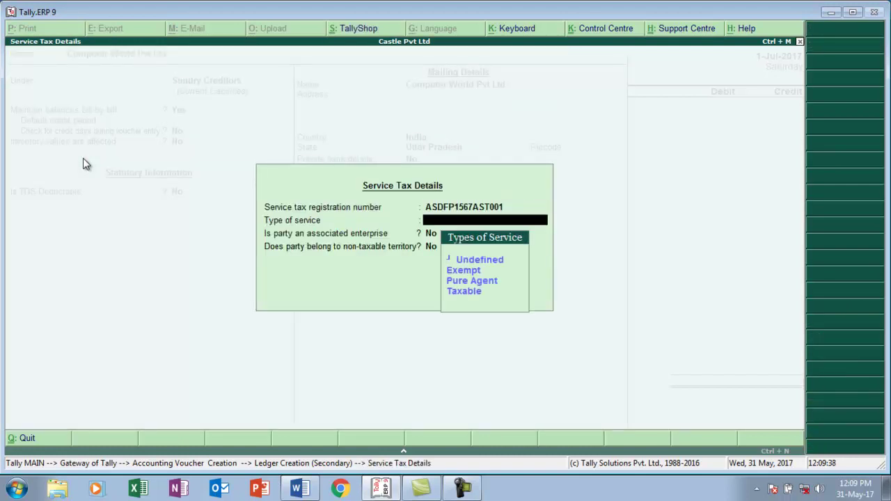
key("Down")
key("Down")
key("Down")
key("Return")
key("Return")
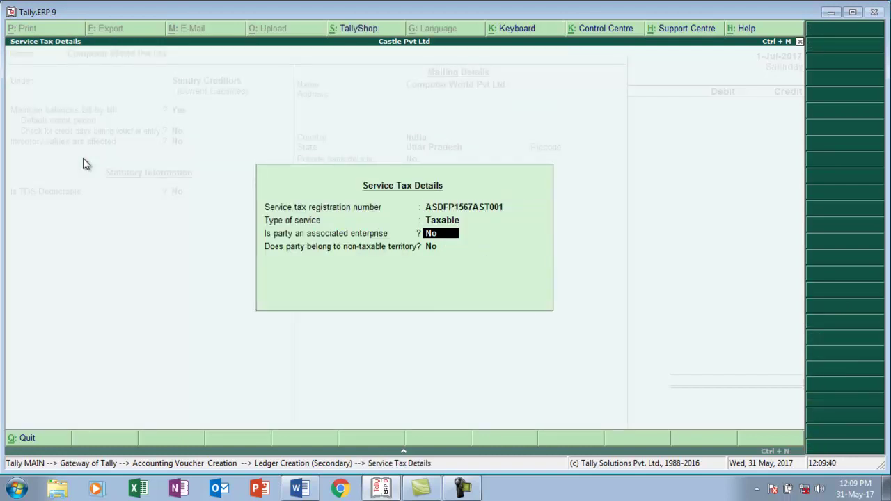
key("Return")
key("Return")
key("Return")
key("Return")
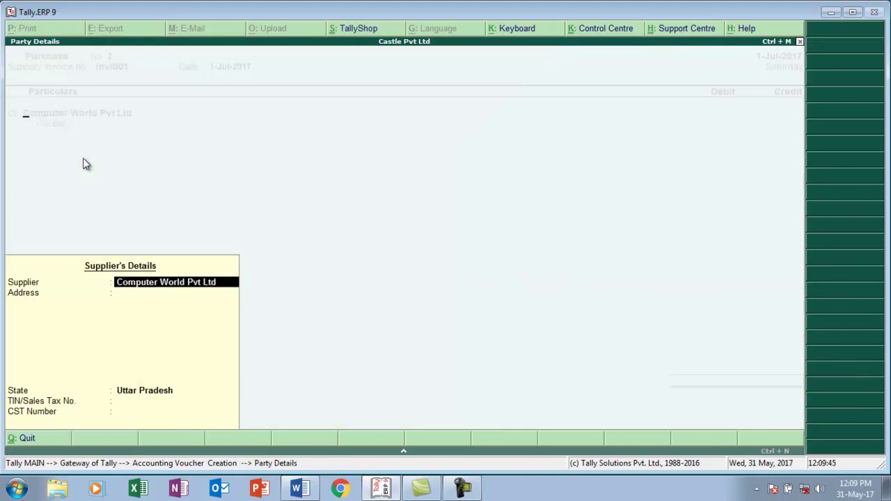
- Mark Computer World Pvt Ltd as a Regular VAT dealer and enter its VAT TIN
key("ctrl+a")
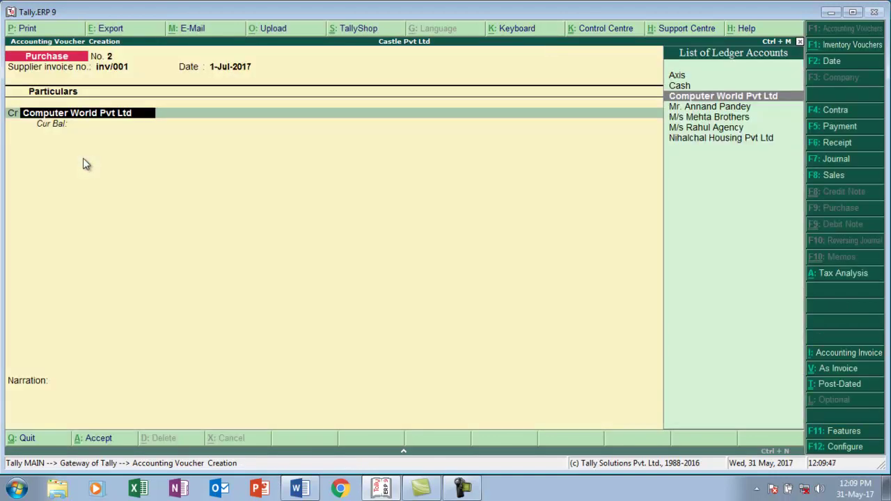
key("ctrl+Return")
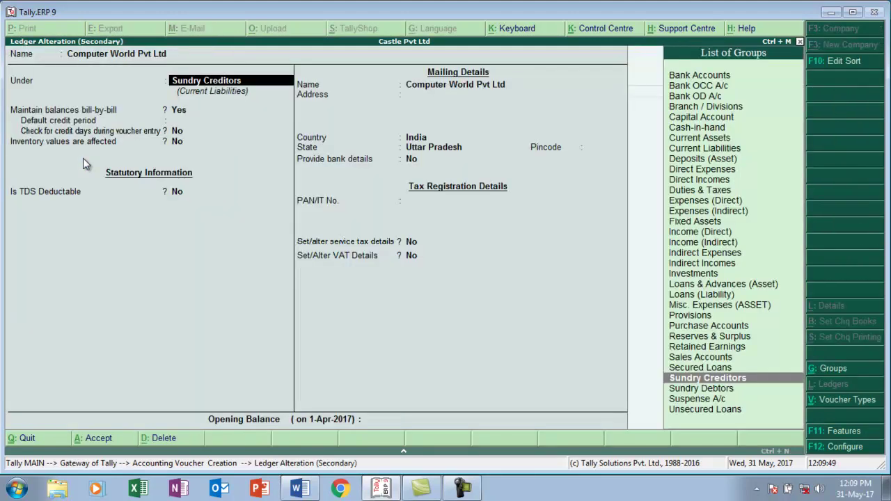
key("Return")
key("Return")
key("Return")
key("Return")
key("Return")
key("Return")
key("Return")
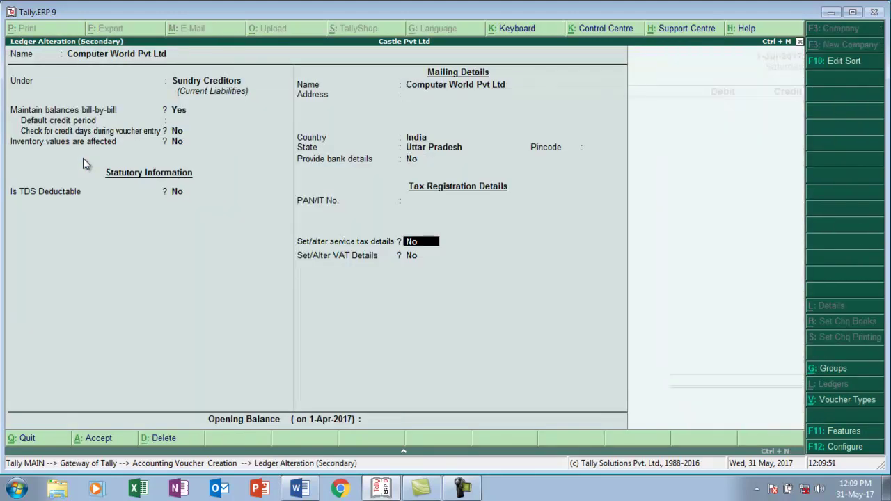
key("y")
key("Return")
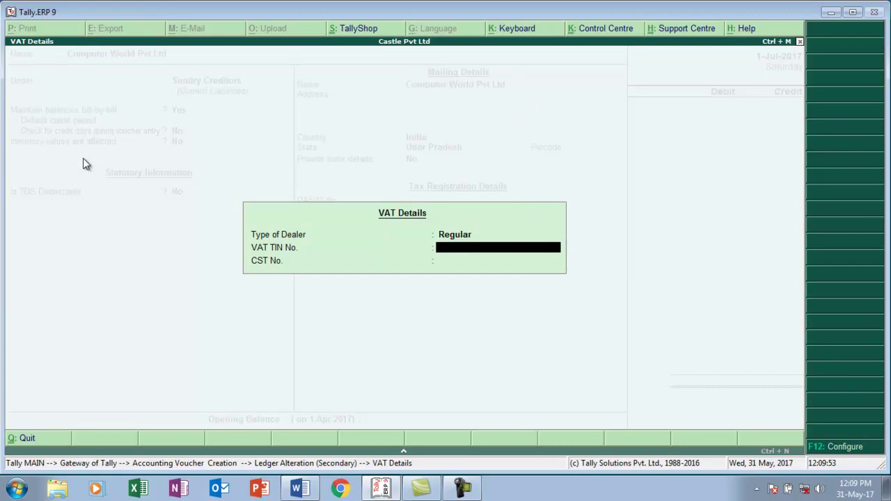
key("Return")
key("Return")
key("Return")
key("Return")
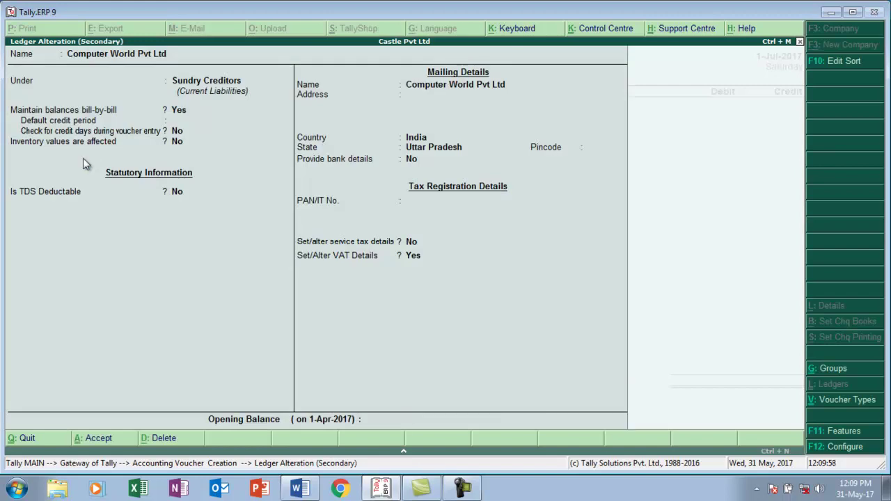
- Close the supplier details and bring up the supplier's tax invoice in Word
key("Return")
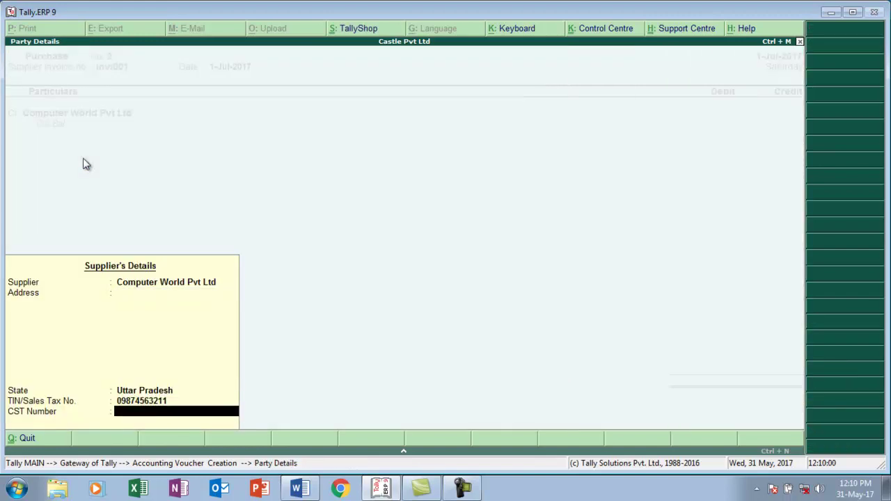
key("Return")
key("alt+Tab")
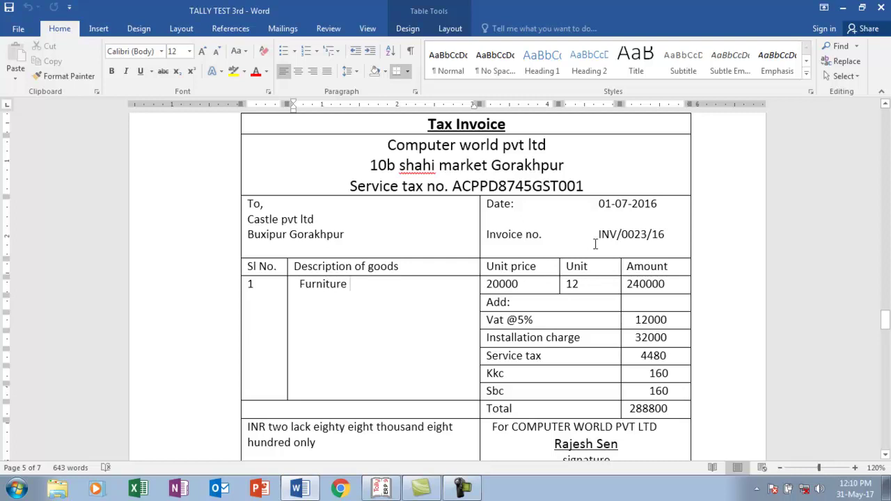
- Credit Computer World Pvt Ltd 2,88,800.00 against new bill reference Inv/001, then begin a debit ledger
key("alt+Tab")
type("288800")
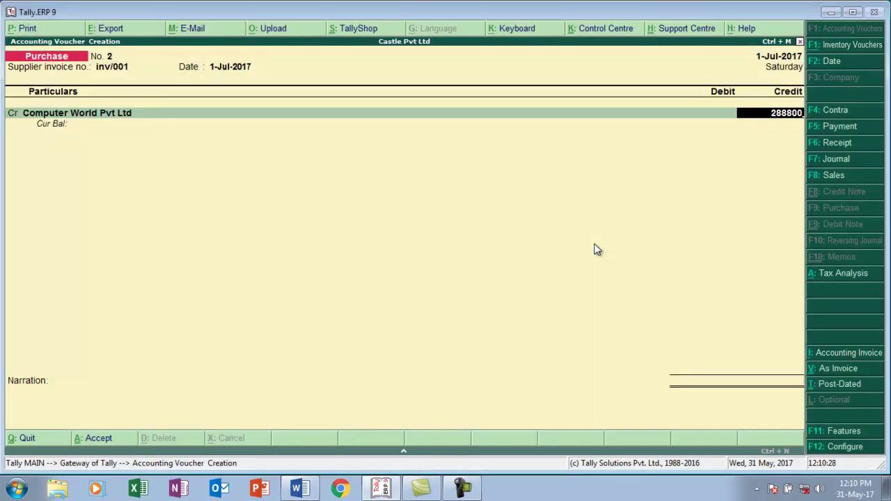
key("Return")
key("Return")
key("Return")
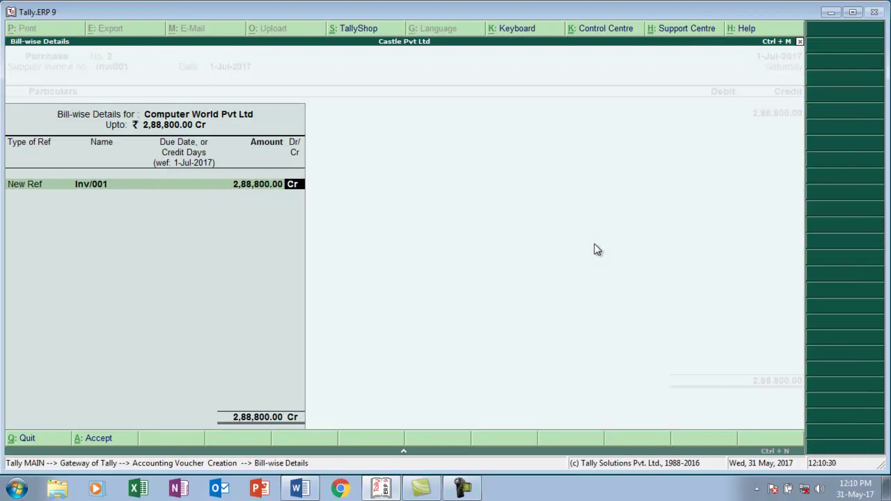
key("Return")
key("Return")
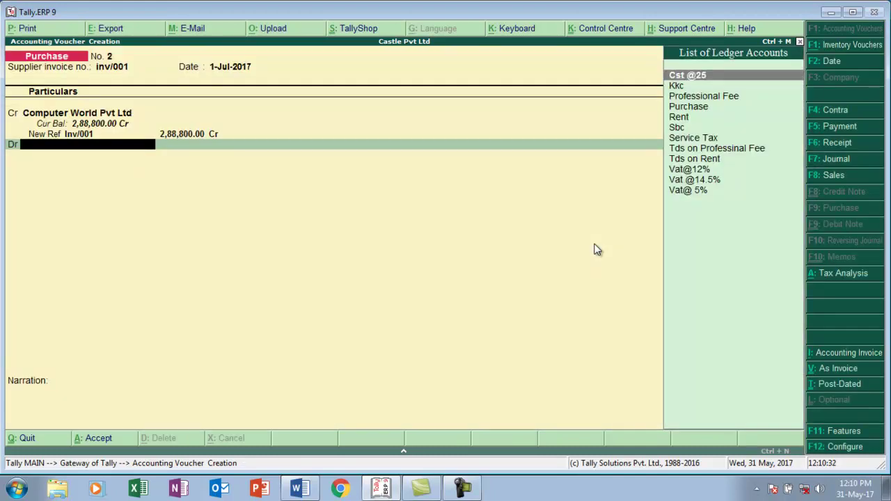
key("alt+c")
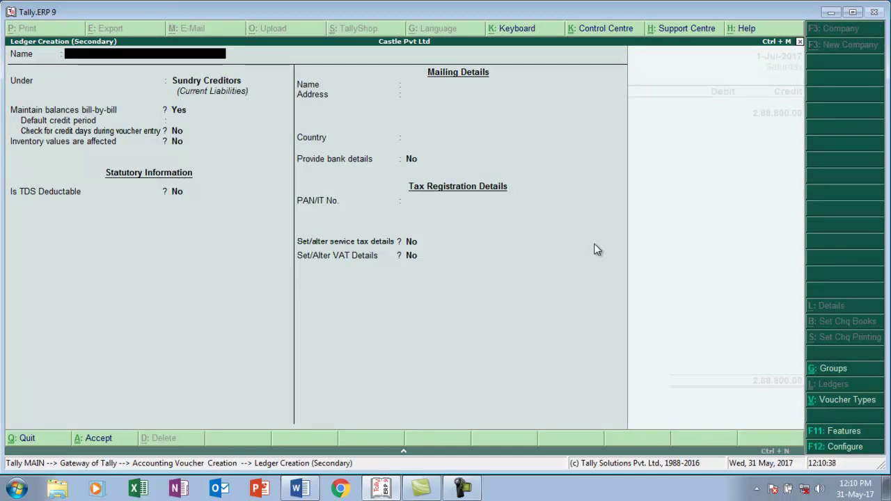
- Name the new ledger Furniture and place it under Fixed Assets
type("Furniture")
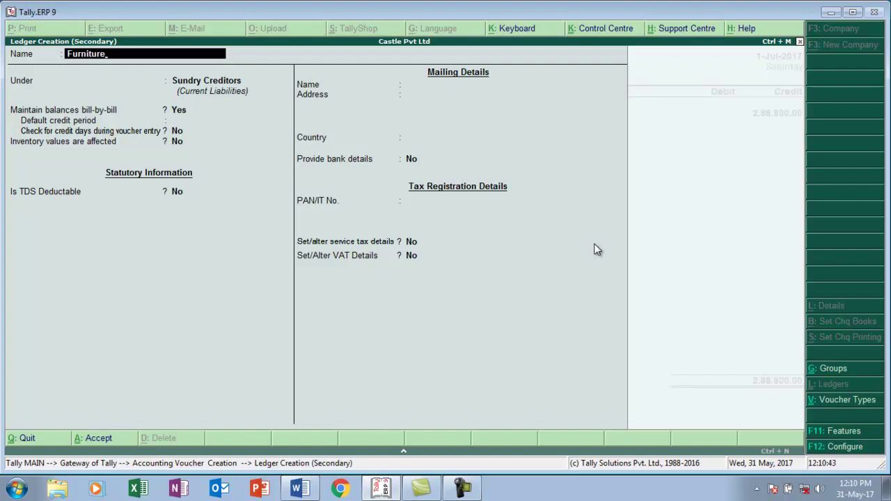
key("Return")
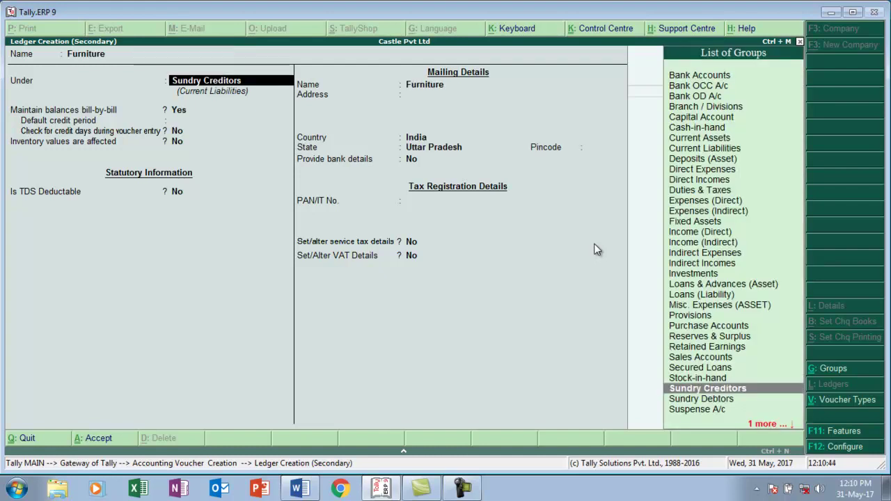
type("F")
key("Return")
key("Return")
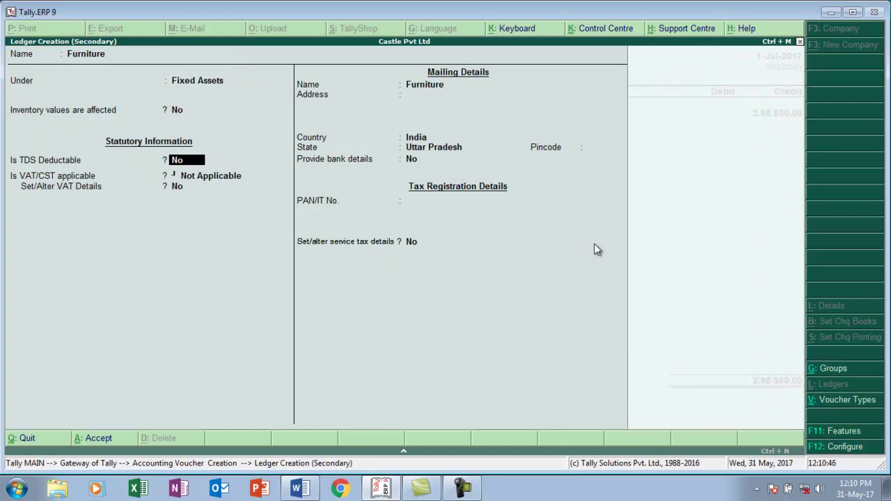
key("Return")
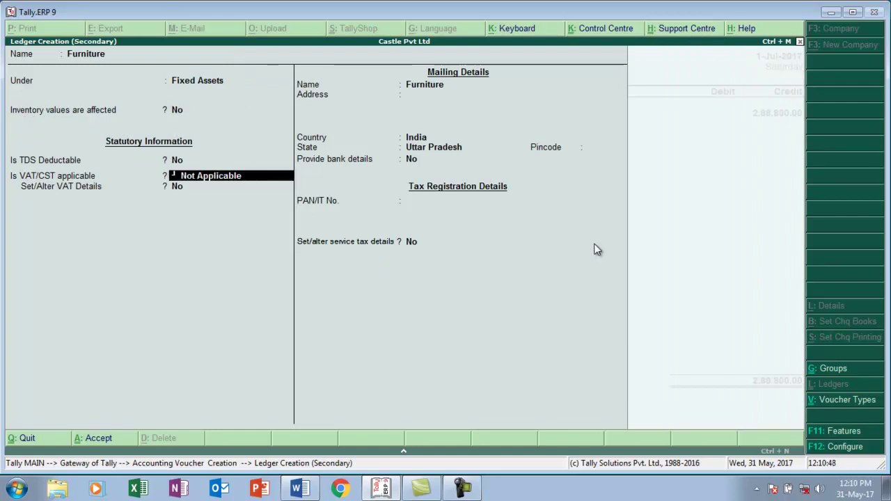
- Make Furniture VAT-applicable as Purchase Taxable - Capital Goods at 5% and save it
key("BackSpace")
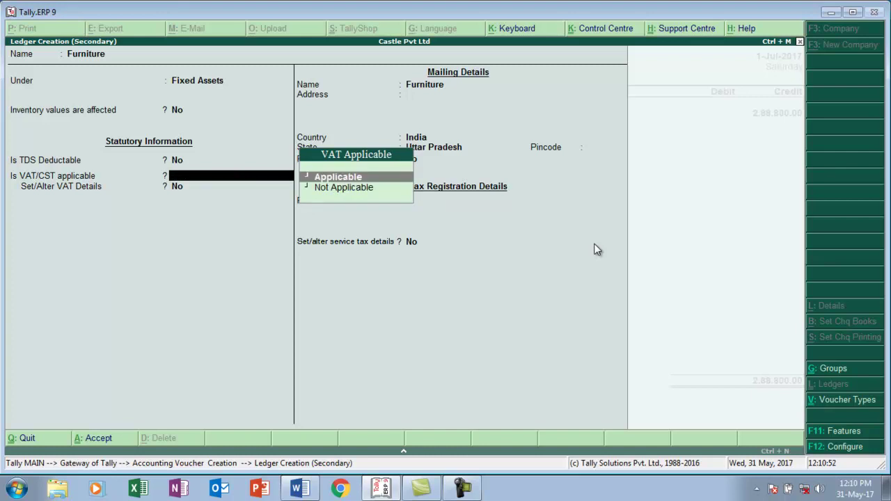
key("Return")
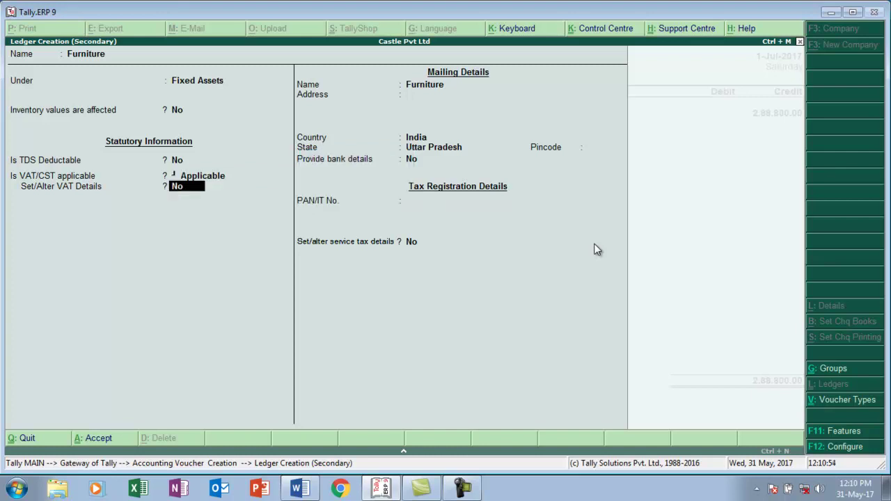
key("y")
key("Return")
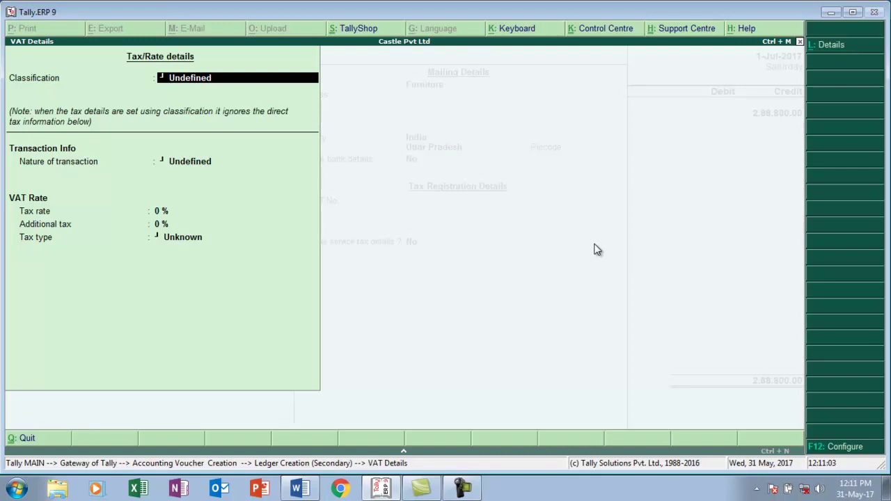
key("Return")
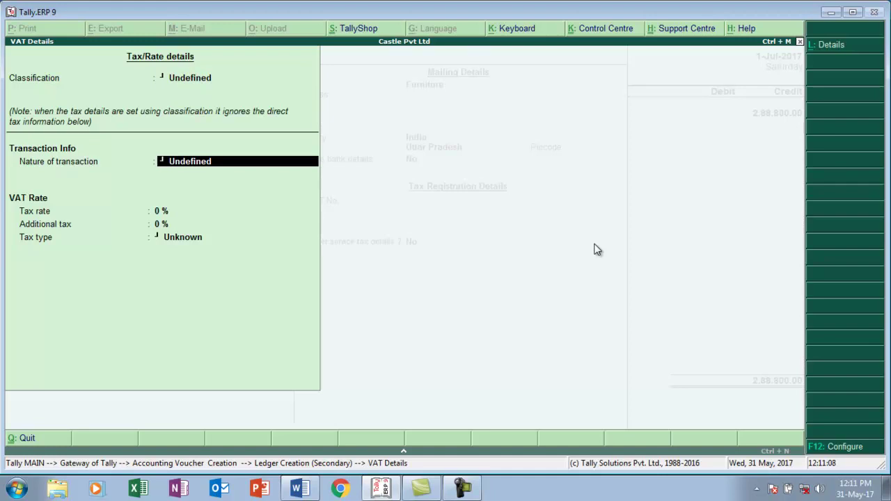
key("BackSpace")
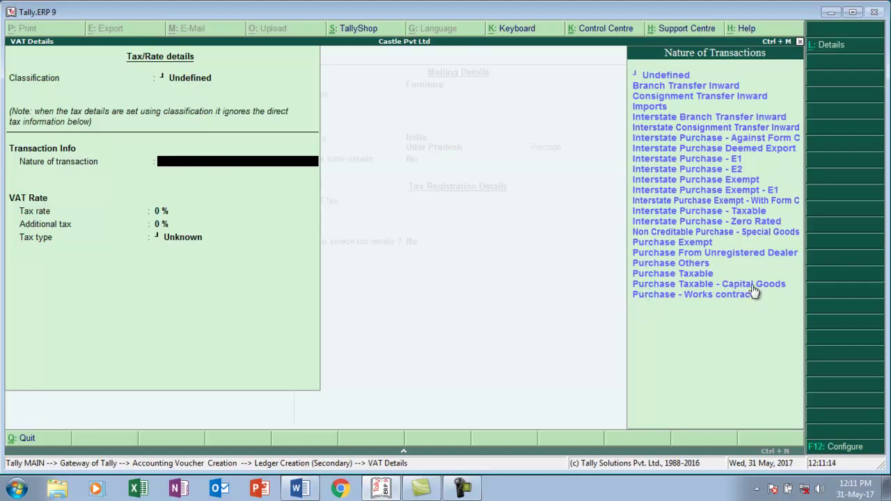
type("P")
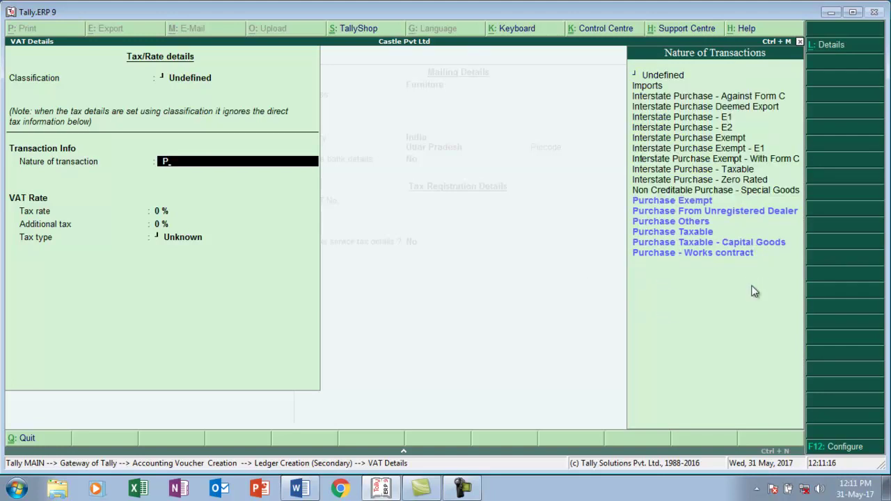
key("Down")
key("Down")
key("Down")
key("Down")
key("Down")
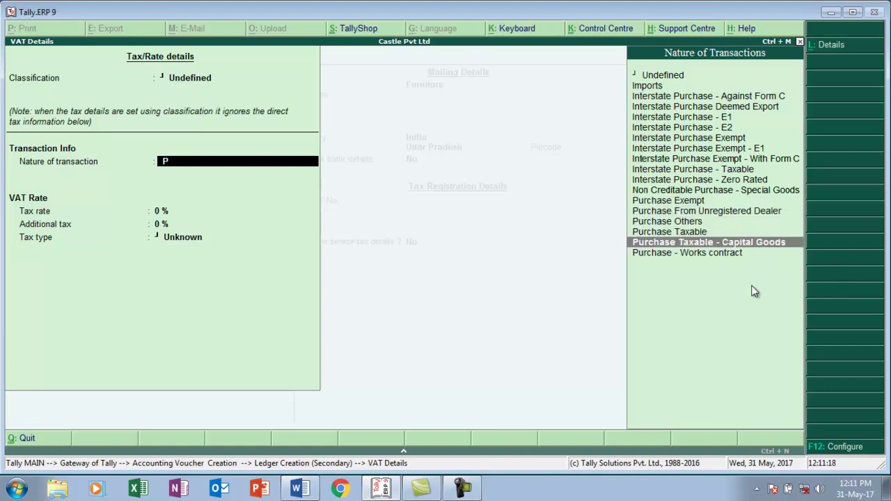
key("Return")
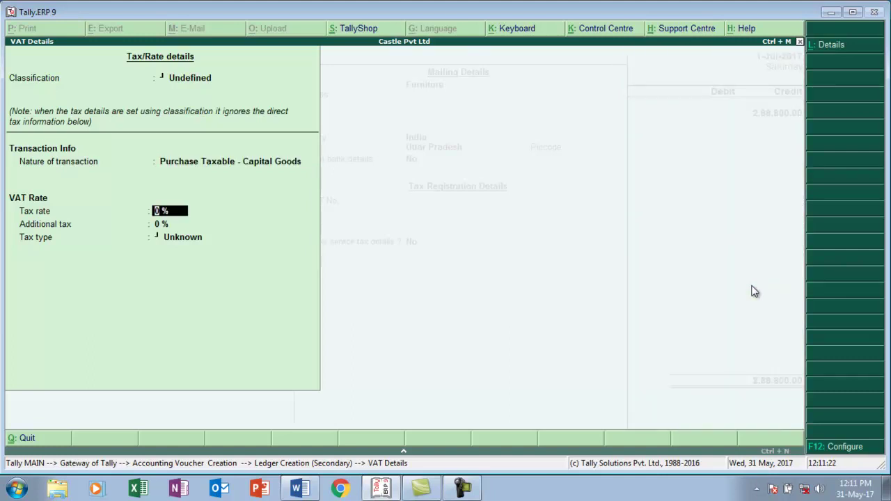
type("5")
key("Return")
key("Return")
key("Return")
key("Return")
key("Return")
key("Return")
key("Return")
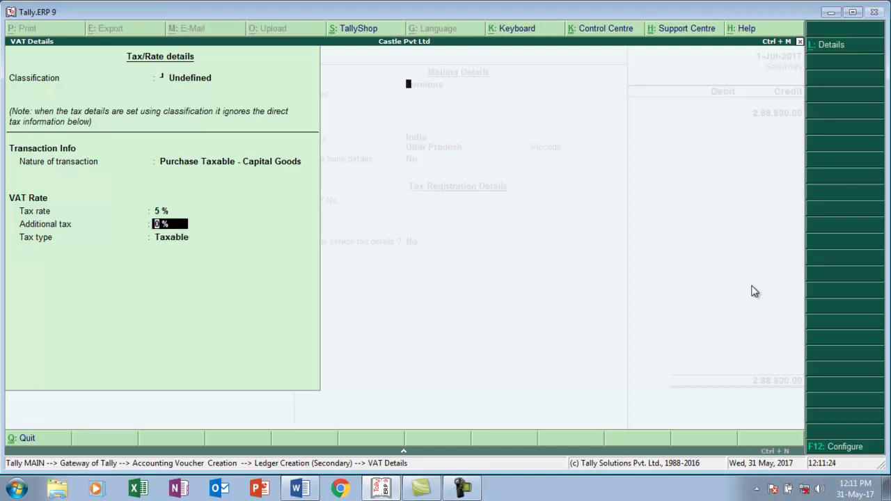
key("Return")
key("Return")
key("Return")
key("Return")
key("Return")
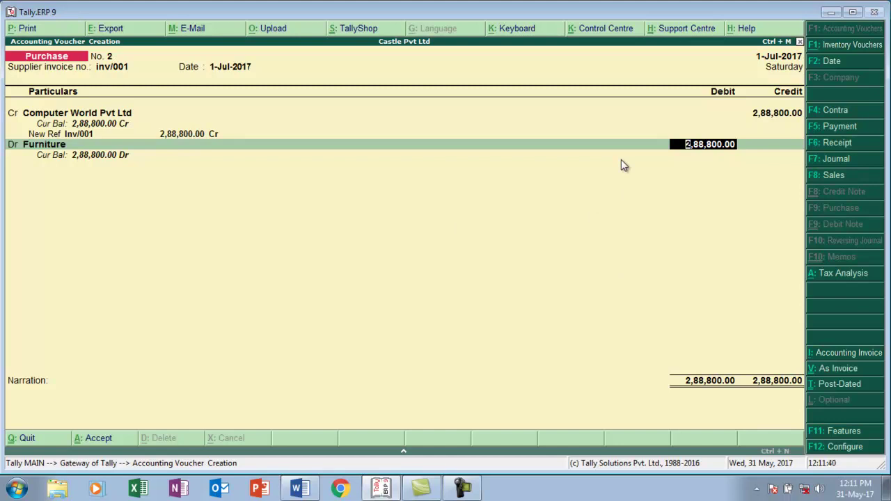
- Change the Furniture debit amount to 2,40,000.00
type("240000")
key("Return")
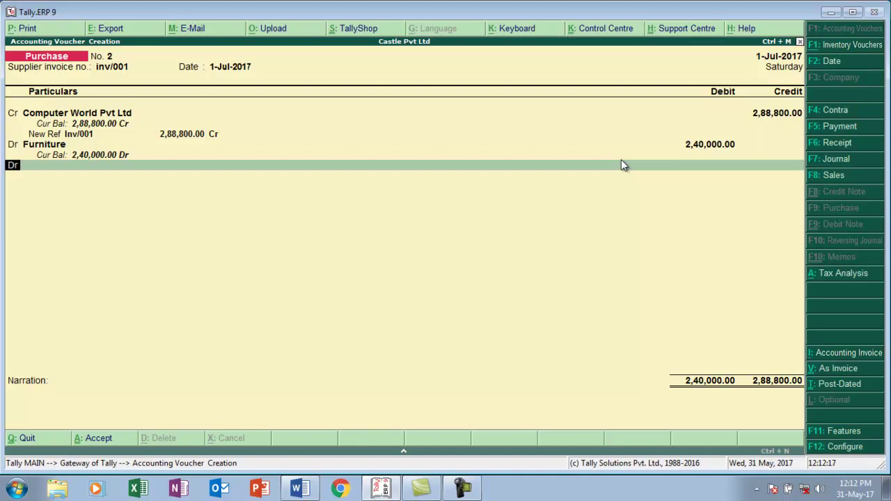
- On the debit line, create a new ledger Vat Credit Defferd under Current Assets
key("Return")
key("alt+c")
type("Va")
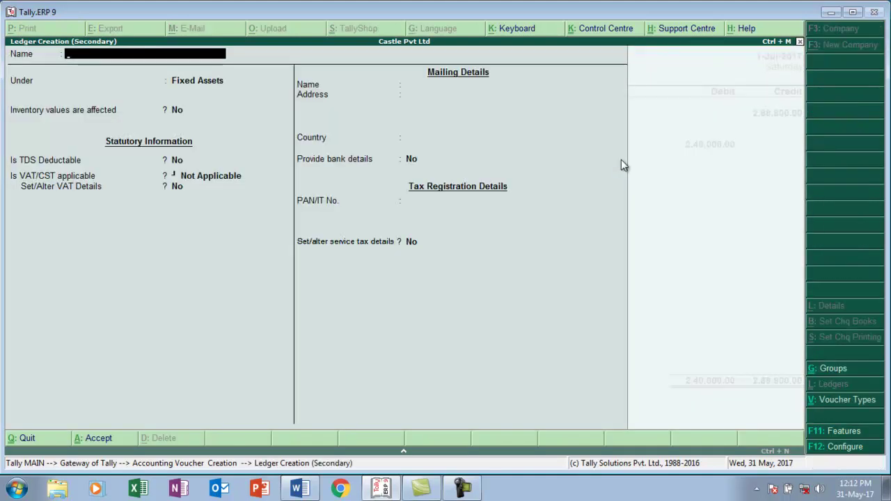
type("t Cred")
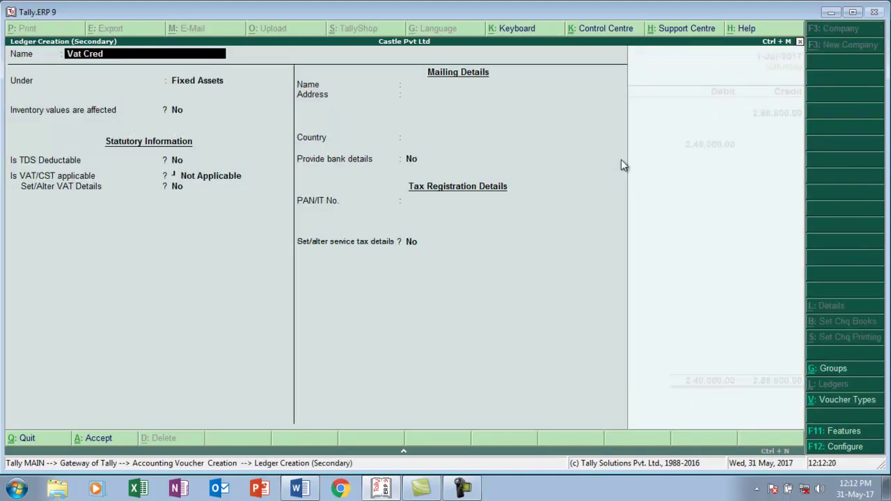
type("it Defferd")
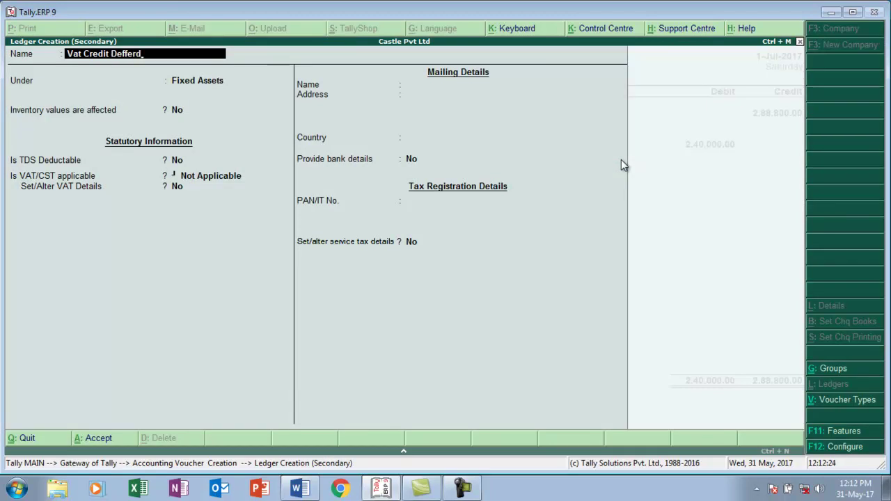
key("Return")
type("C")
key("Down")
key("Down")
key("Down")
key("Up")
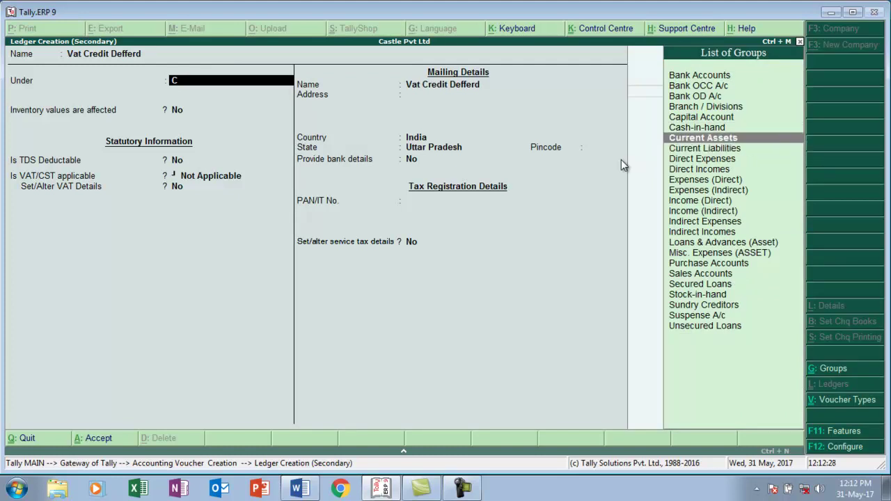
key("Return")
- Include the ledger in VAT assessable value with Based on Value apportionment and save it
key("Return")
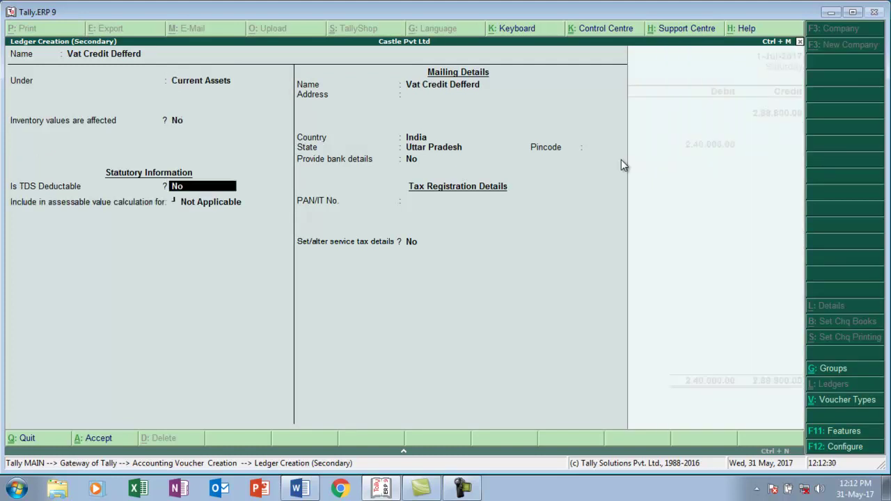
key("Return")
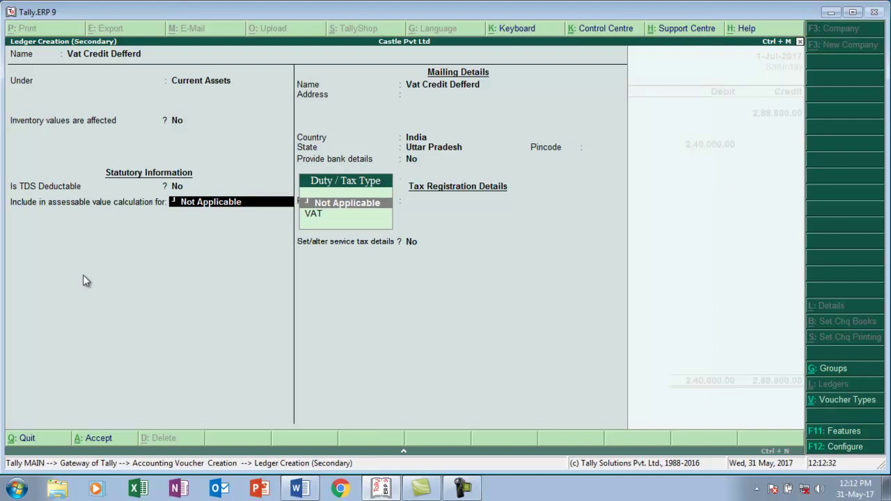
left_click(332, 217)
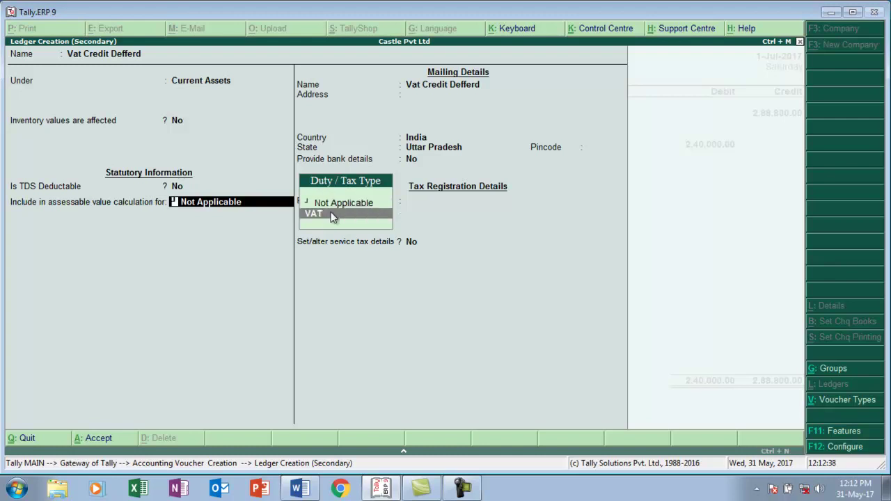
left_click(333, 216)
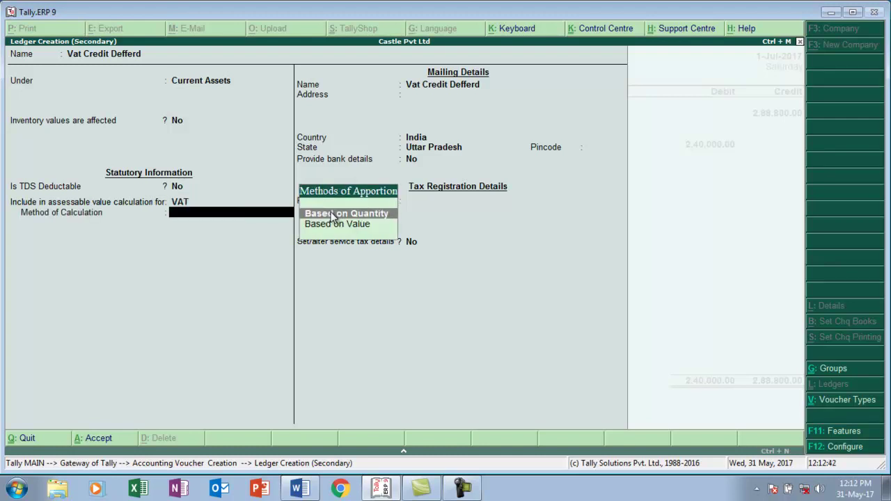
key("Down")
key("Return")
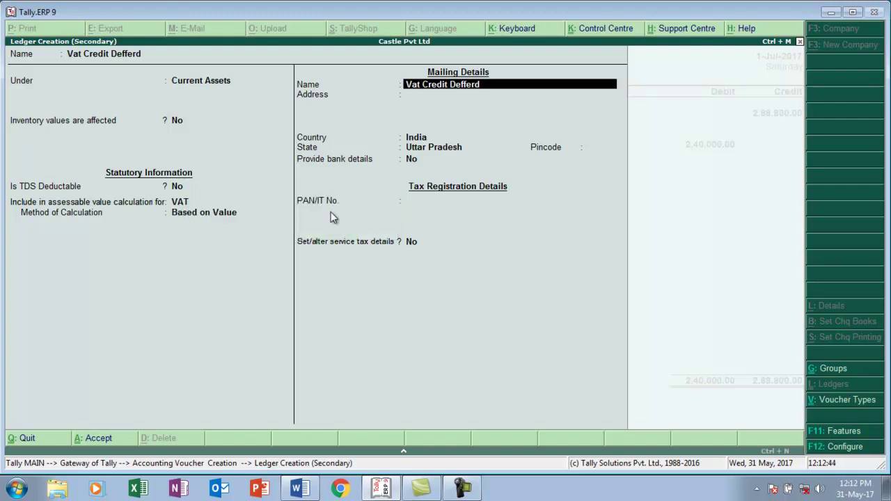
key("Return")
key("Return")
key("Return")
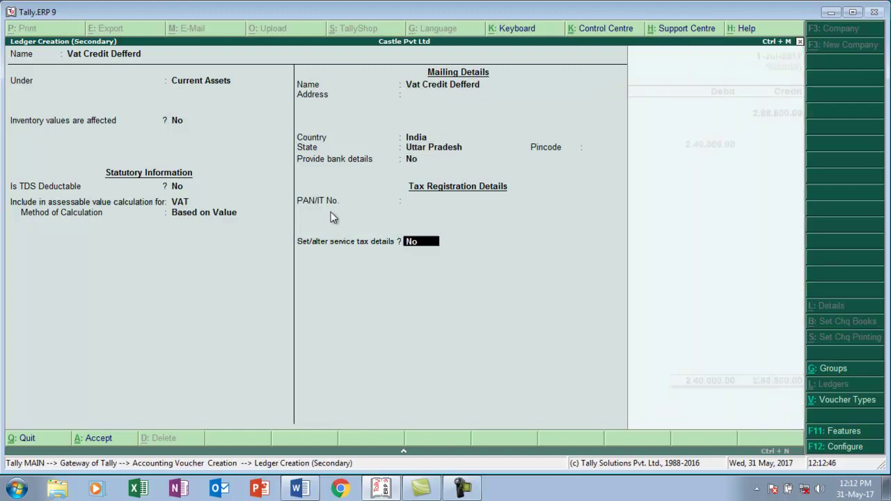
key("Return")
key("Return")
key("Return")
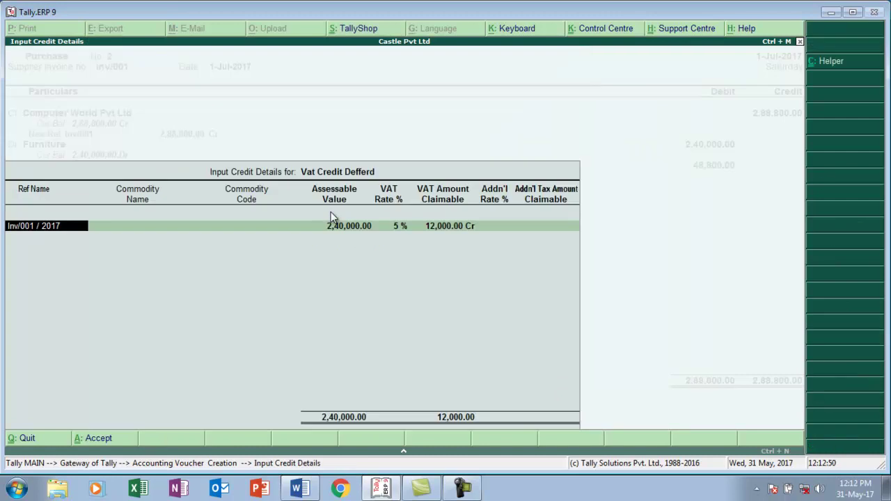
- Enter commodity name Furniture with code 1478 in the input credit details
key("Return")
type("Furniture")
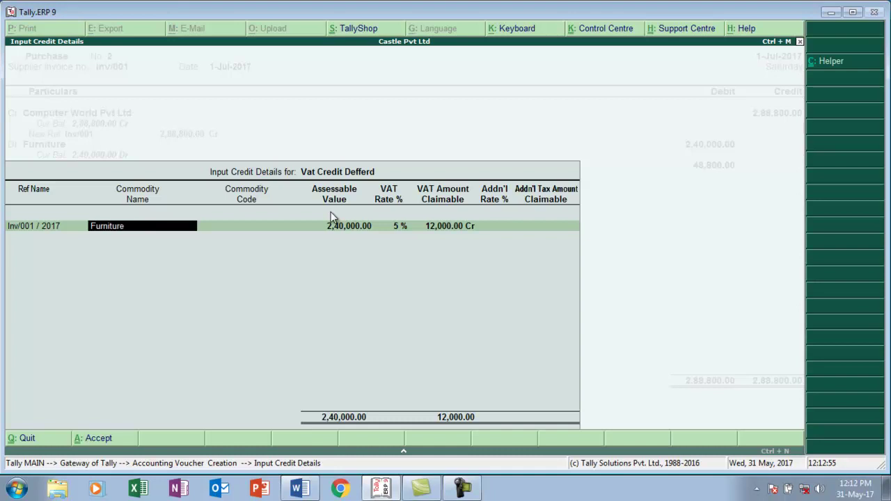
key("Return")
type("1478")
key("Return")
key("Return")
key("Return")
key("Return")
key("Return")
key("Return")
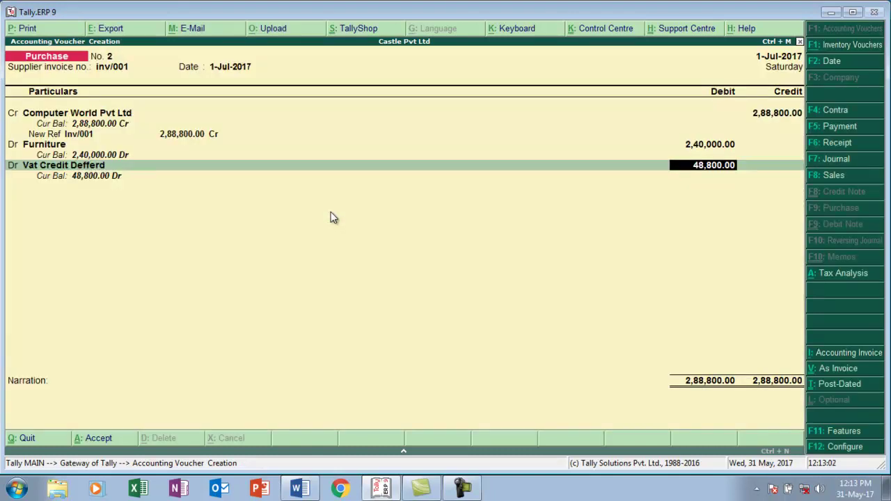
- Check the VAT figure on the Word invoice and set the Vat Credit Defferd debit to 12,000
key("alt+Tab")
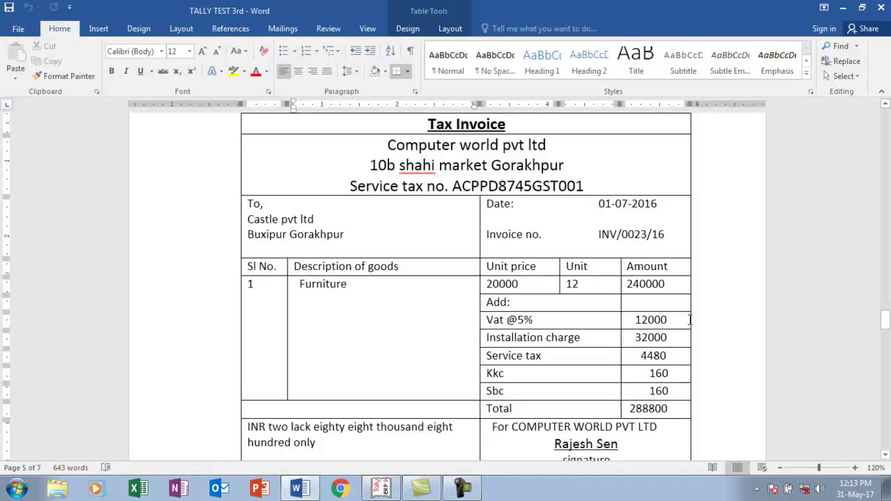
key("alt+Tab")
type("12000")
key("Return")
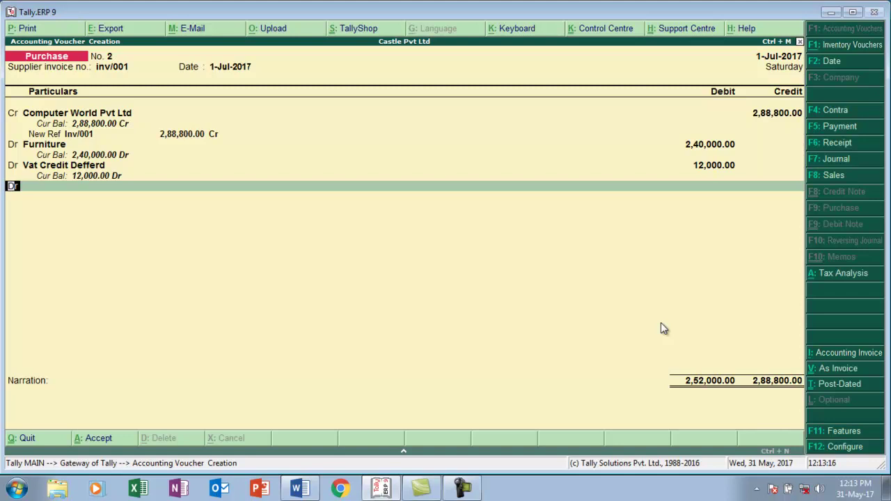
- On a new debit line, create ledger Installation under Purchase Accounts, not affecting inventory values
key("p")
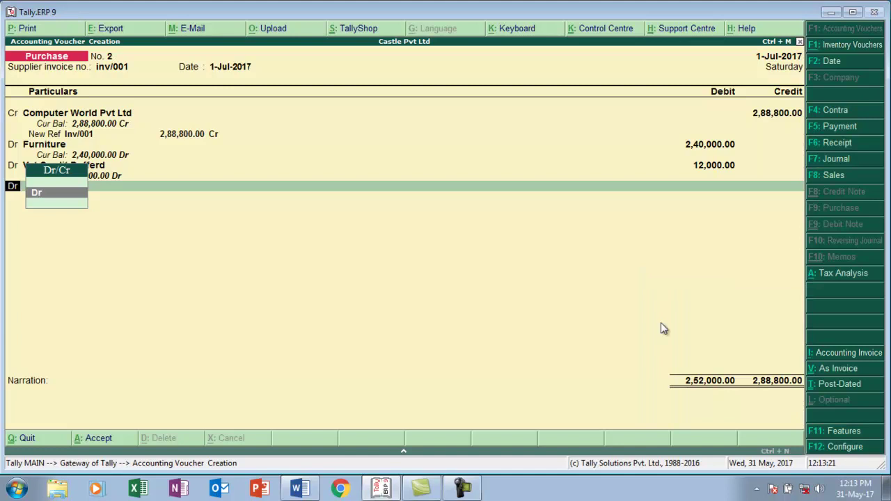
key("Return")
key("alt+c")
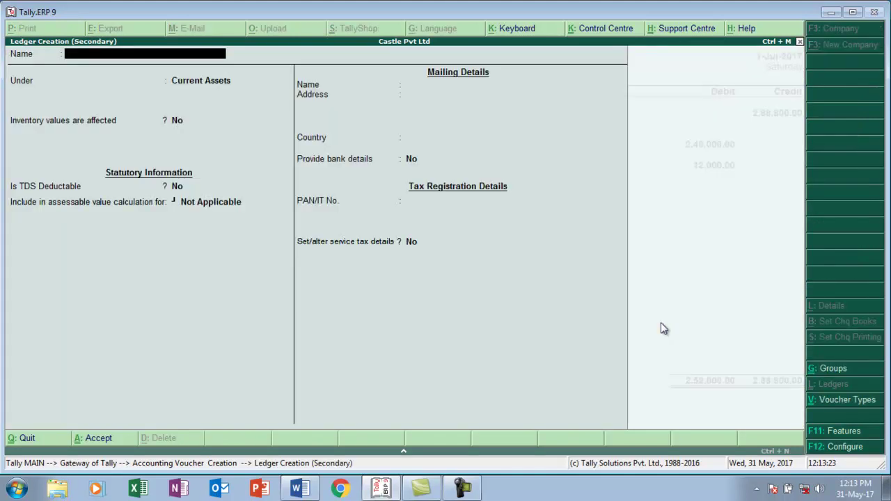
type("Installation")
key("Return")
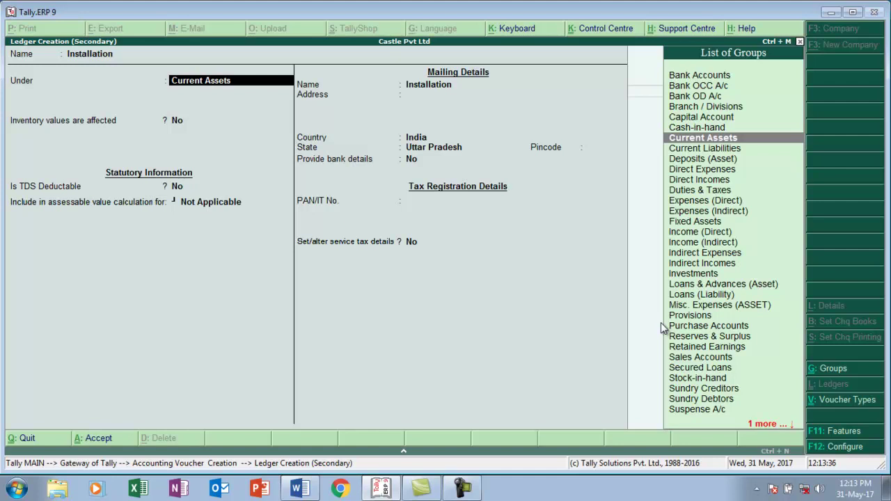
type("P")
key("Down")
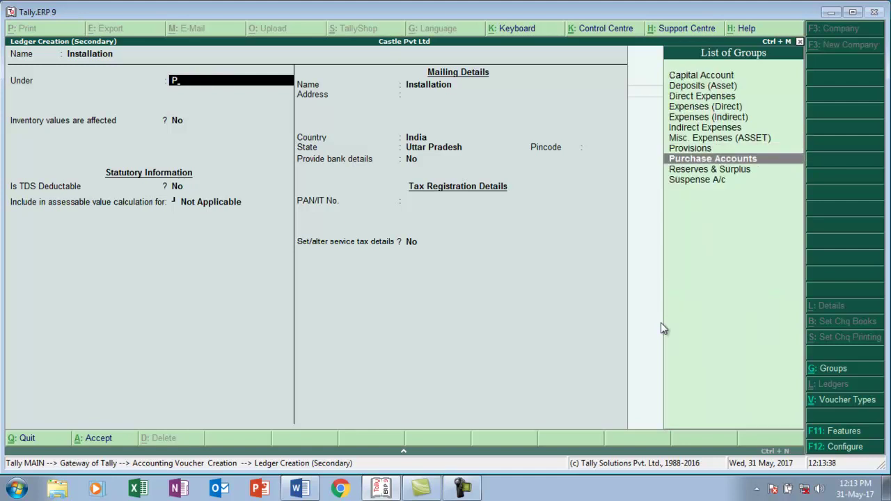
key("Return")
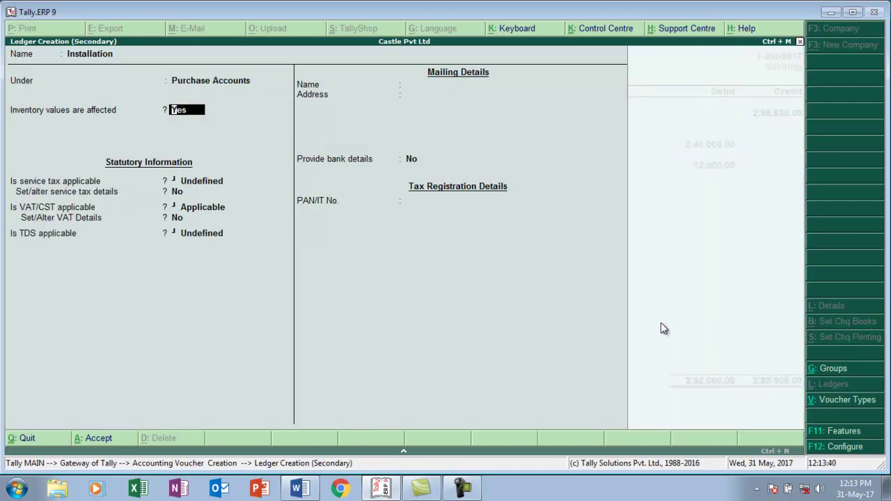
type("n")
key("Return")
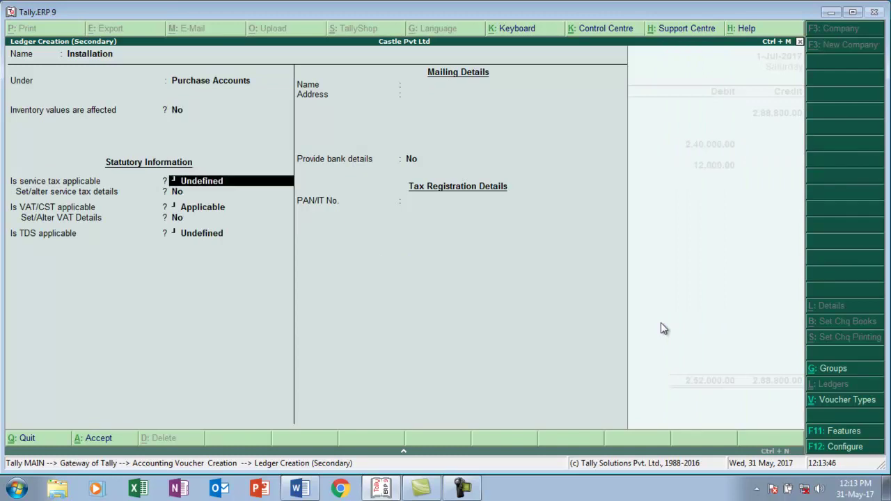
- Make service tax applicable to Installation with a new service category named Installation
key("BackSpace")
type("a")
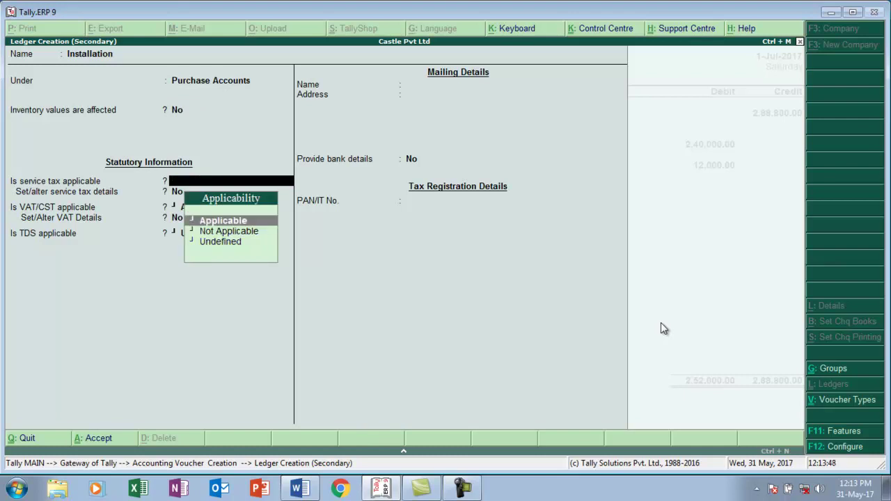
key("Return")
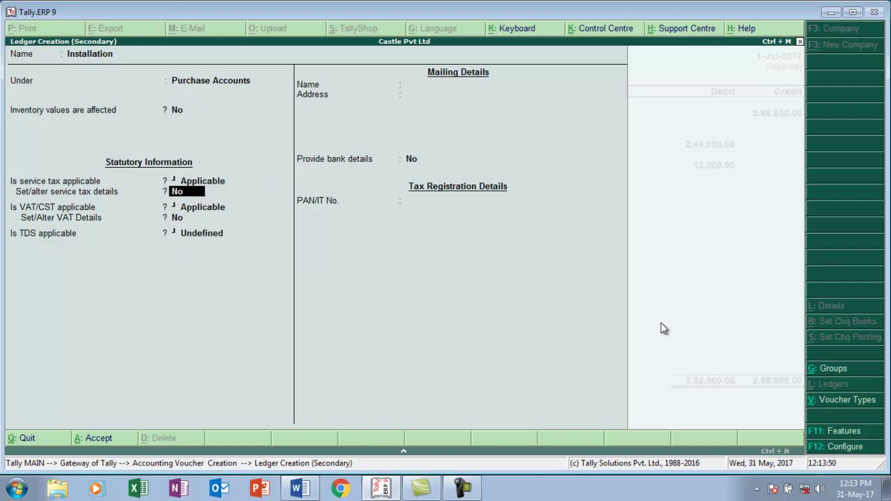
key("BackSpace")
type("y")
key("Return")
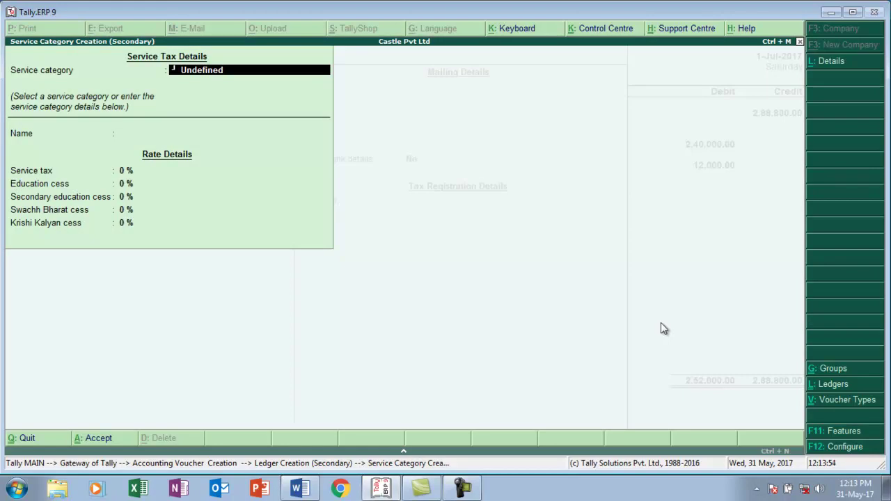
key("Return")
type("Installation")
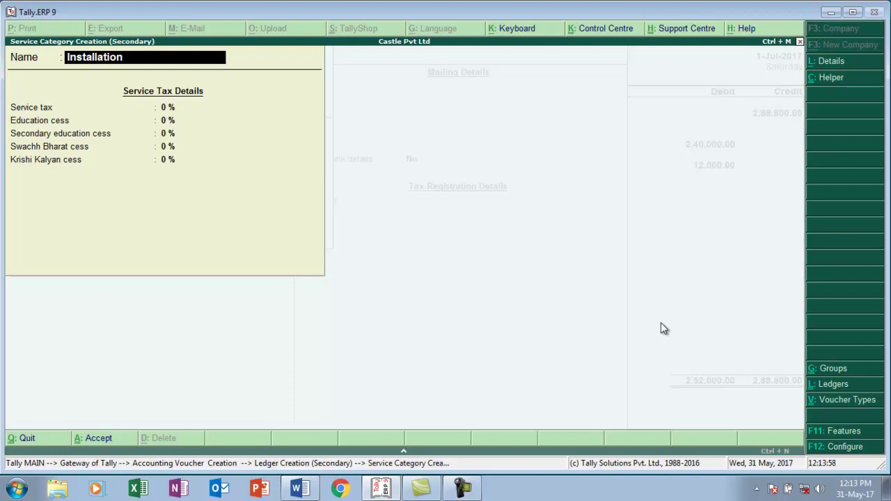
key("Return")
- Set 14% service tax with 0.5% Swachh Bharat and 0.5% Krishi Kalyan cess, and save the ledger
type("14")
key("Return")
key("Return")
key("Return")
type(".5")
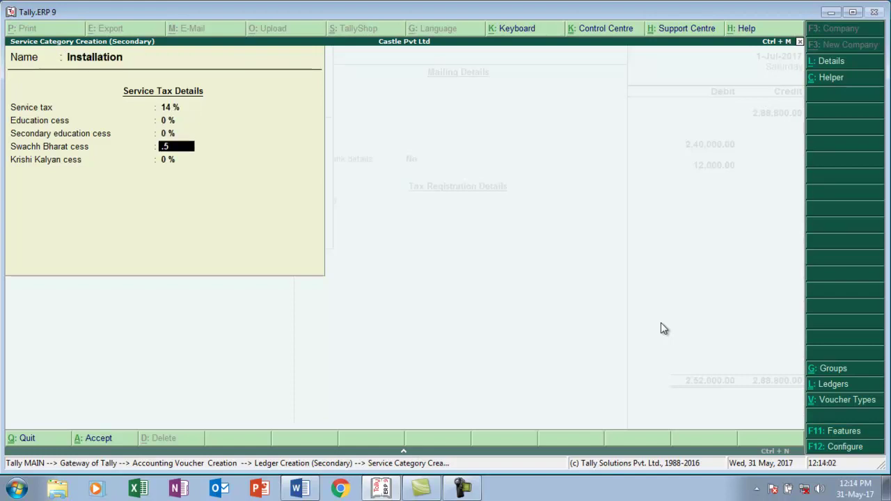
key("Return")
type(".5")
key("Return")
key("Return")
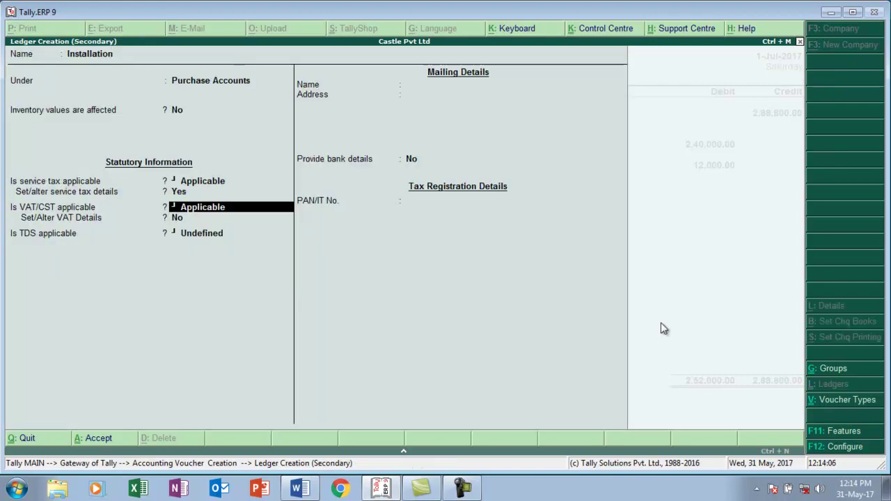
key("Return")
key("Return")
key("Return")
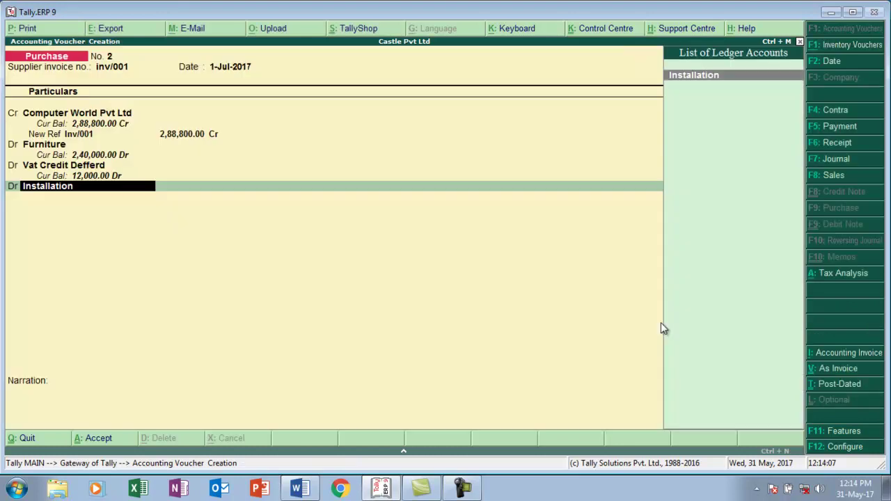
- Debit Installation 32,000 and Service Tax 4,480, checking the tax amount on the invoice
type("32000")
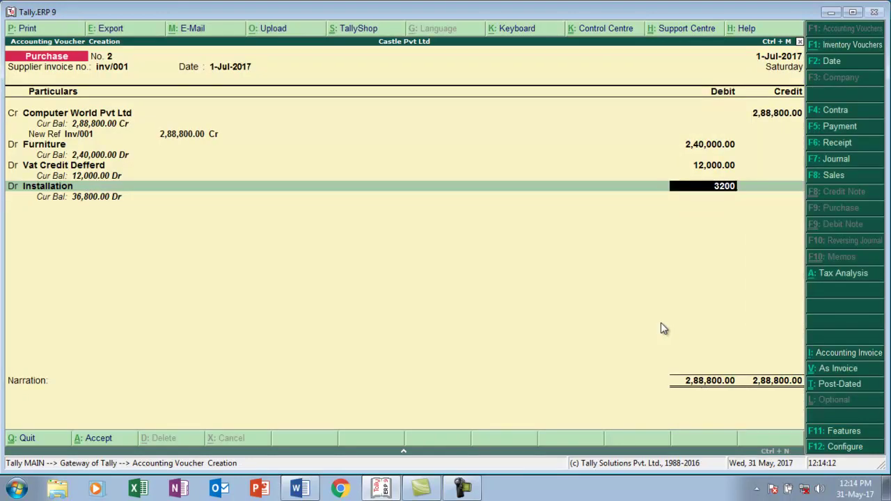
key("Return")
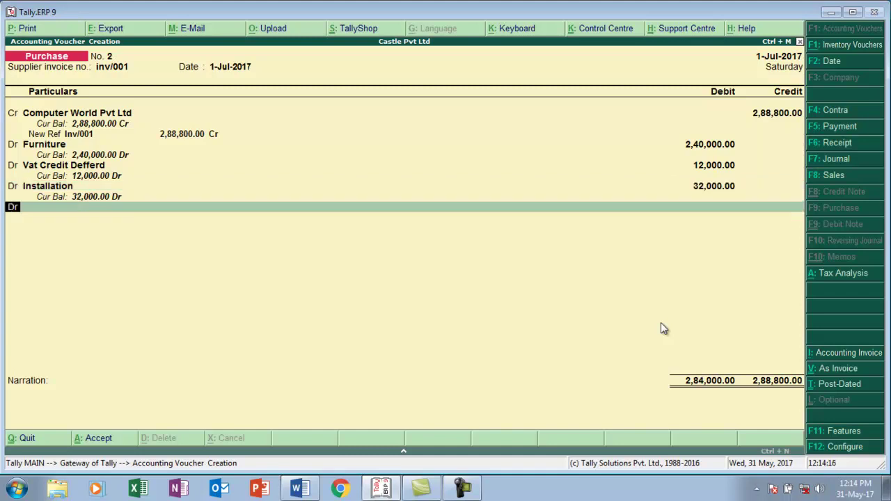
key("Return")
type("S")
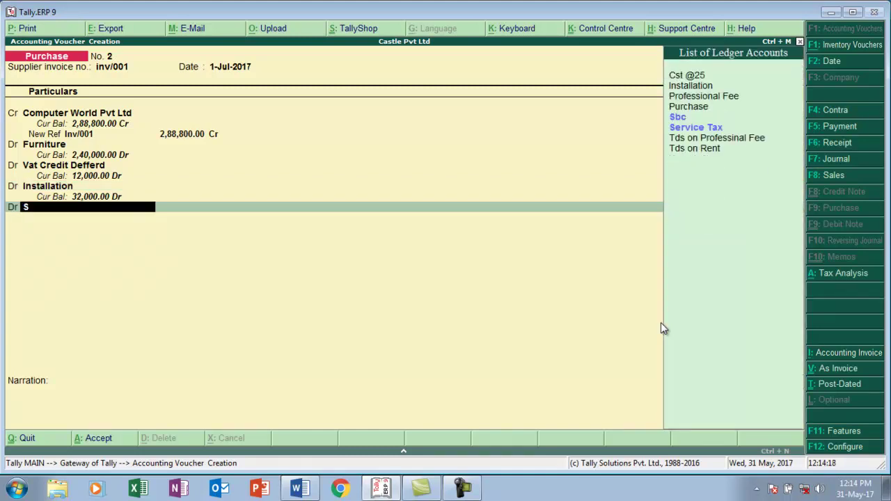
key("Down")
key("Return")
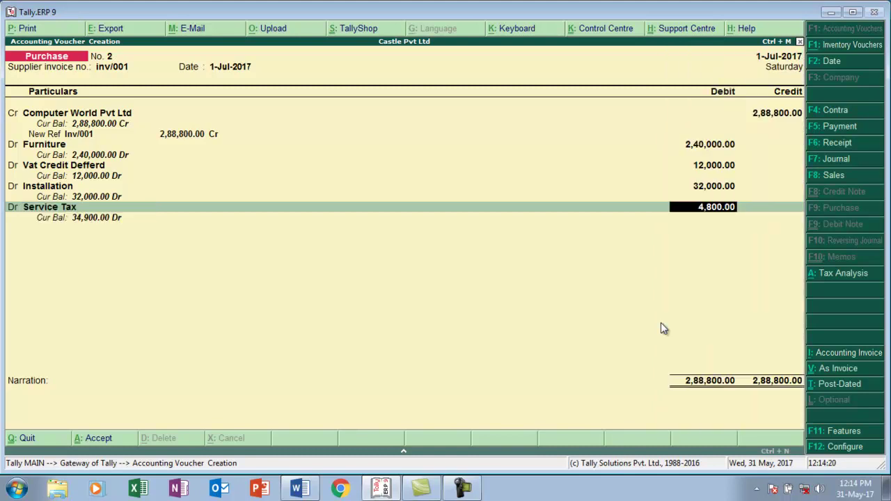
key("alt+Tab")
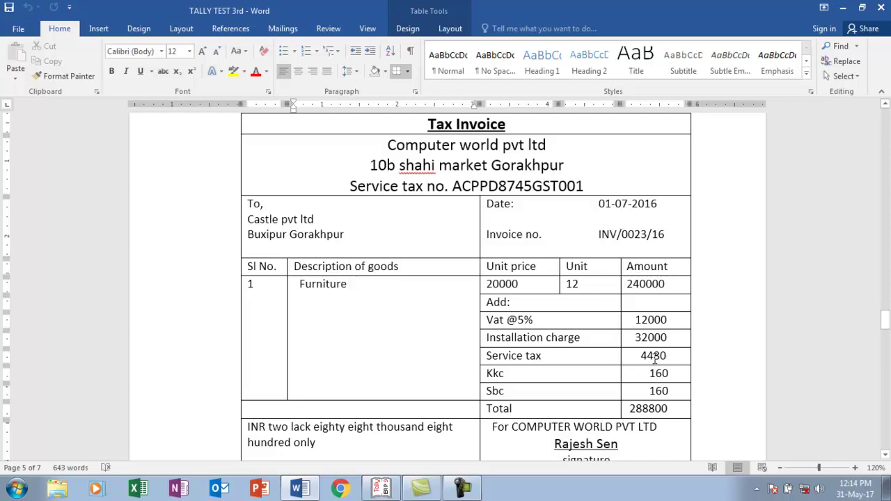
key("alt+Tab")
type("4418")
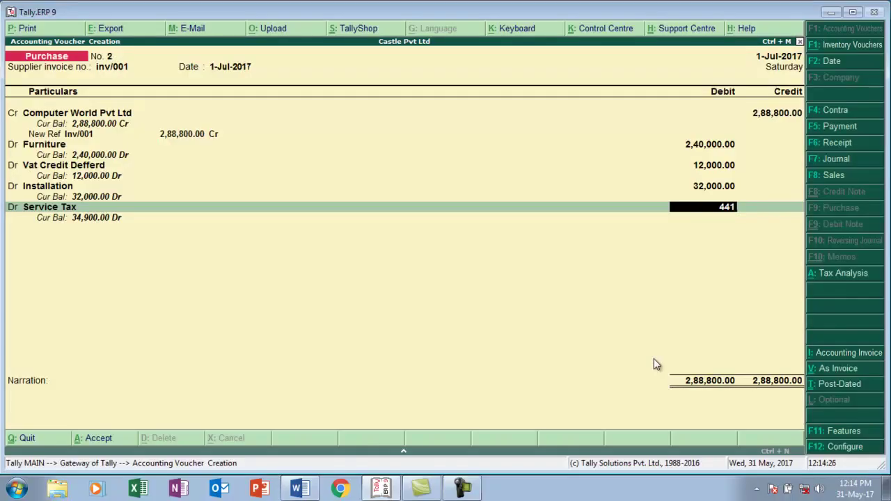
key("BackSpace")
key("BackSpace")
type("80")
key("Return")
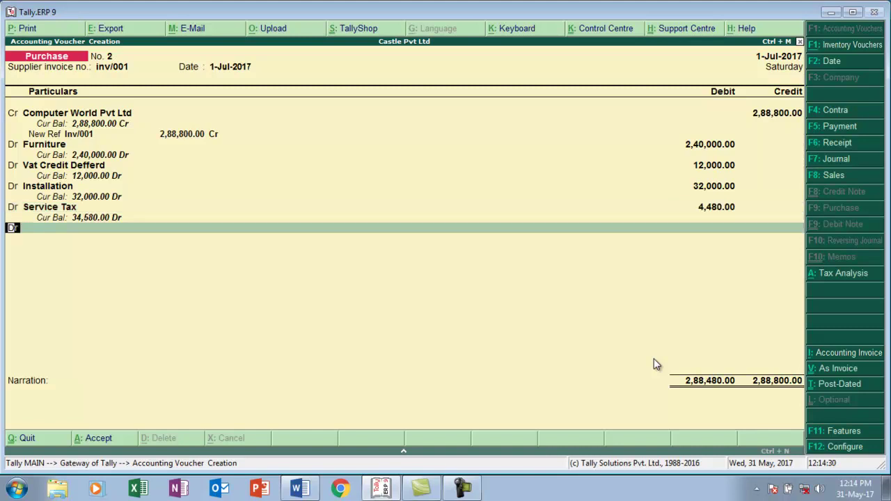
- Debit Kkc 160 and add the Sbc ledger, verifying figures against the Word invoice
type("kkc")
key("Return")
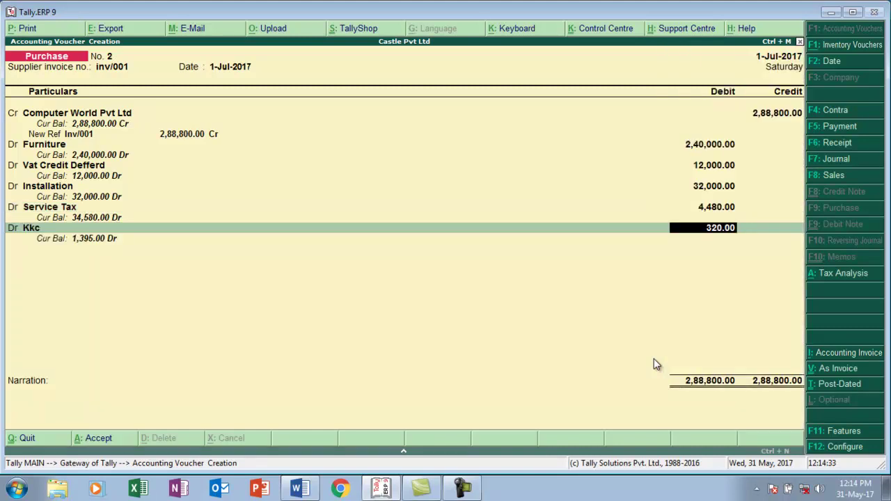
type("160")
key("Return")
type("S")
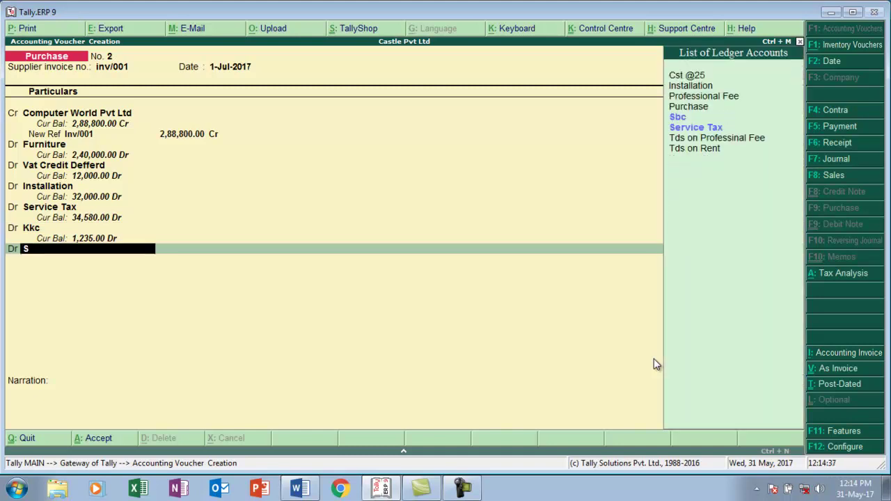
type("b")
key("Return")
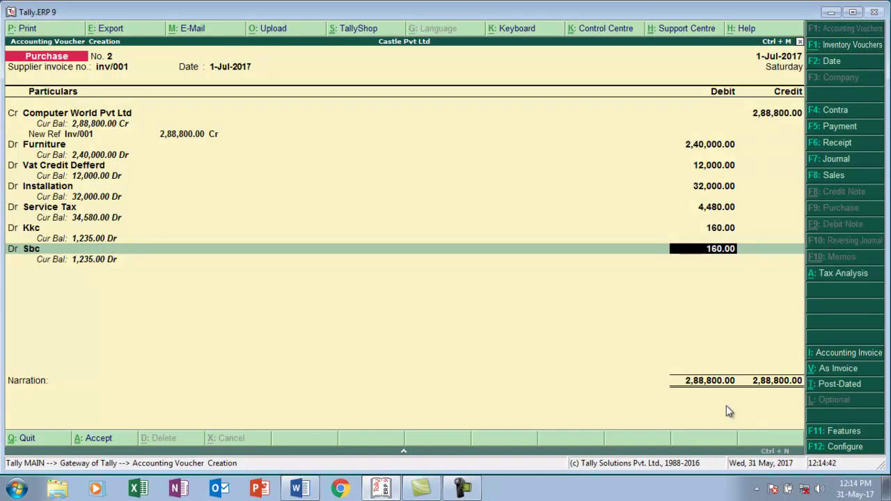
key("alt+Tab")
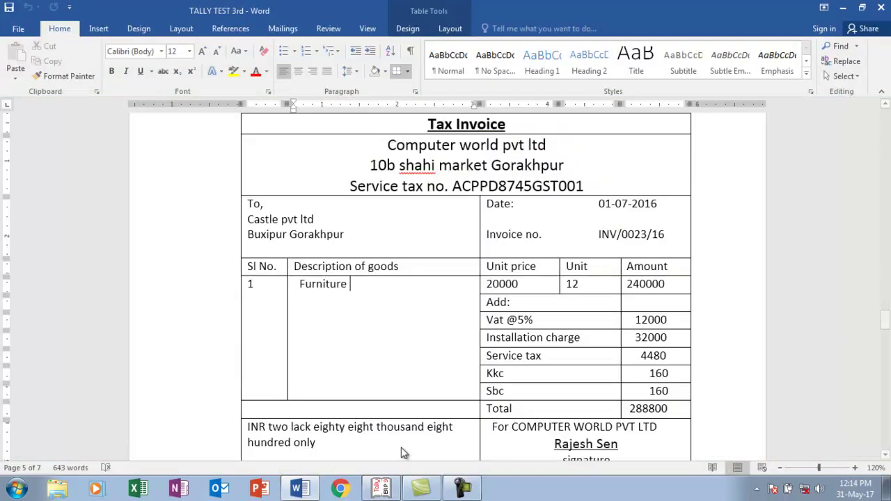
key("alt+Tab")
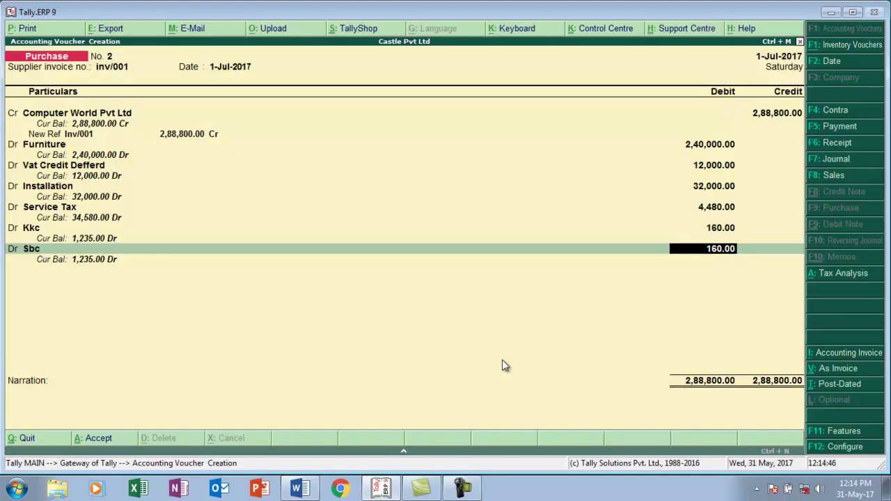
- Save the balanced purchase voucher at 2,88,800 and quit voucher entry to the Display menu
key("Return")
key("Return")
key("Return")
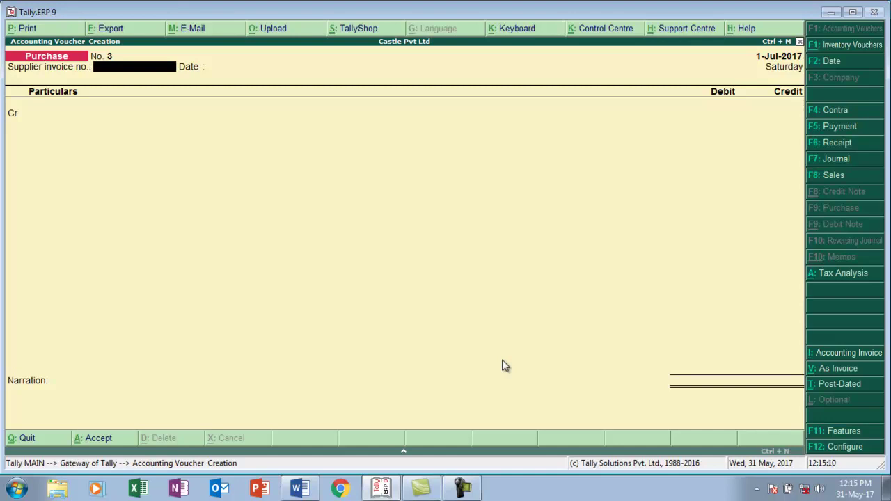
key("Escape")
key("y")
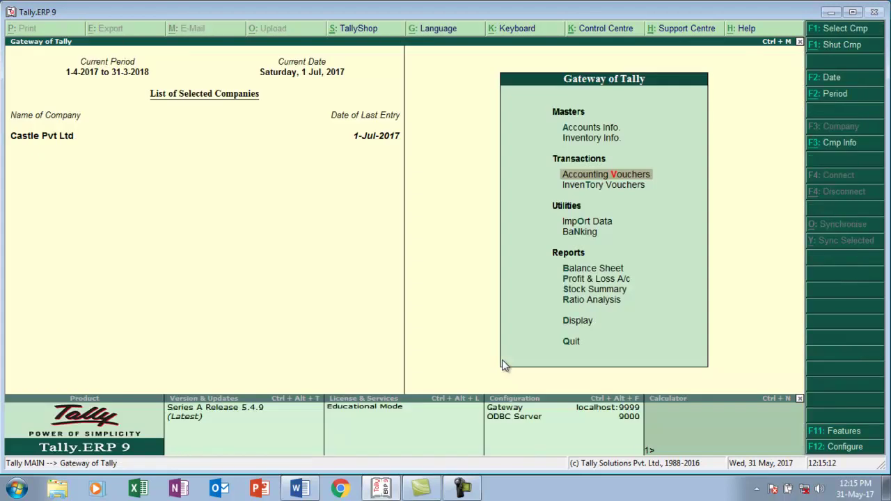
key("Down")
key("Down")
key("Down")
key("Down")
key("Down")
key("Down")
key("Down")
key("Down")
key("Down")
key("Down")
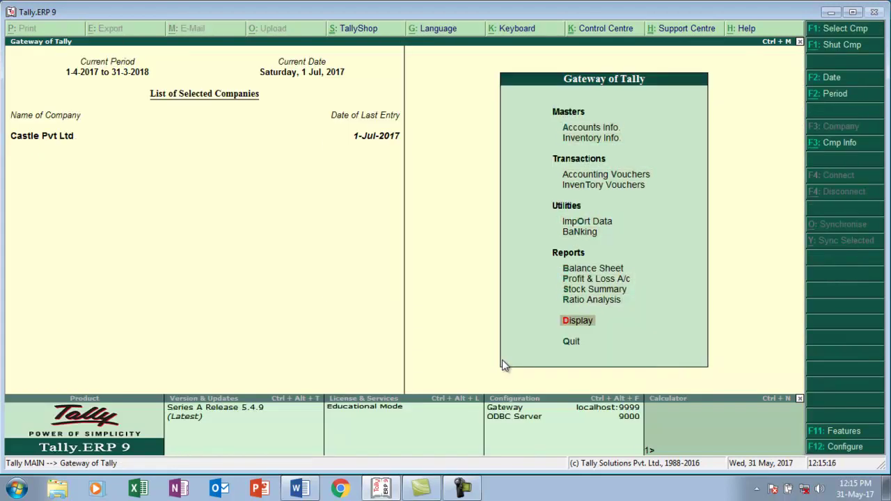
key("Return")
- Show Form VAT 24 in detailed view via Statutory Reports > VAT and start a Stat Adjustment
key("Down")
key("Down")
key("Down")
key("Down")
key("Down")
key("Down")
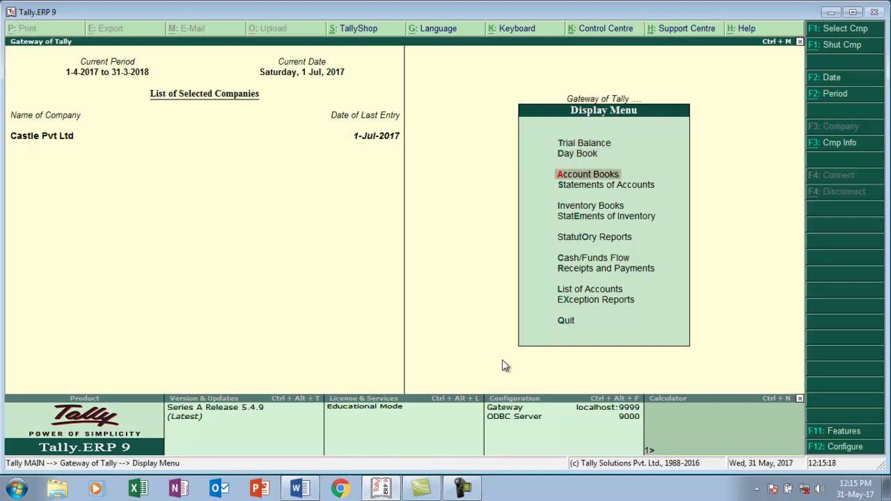
key("Return")
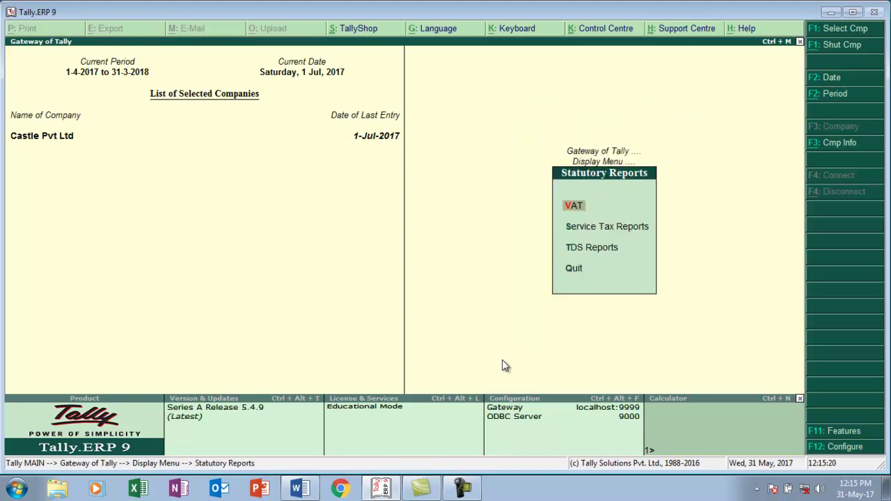
key("Return")
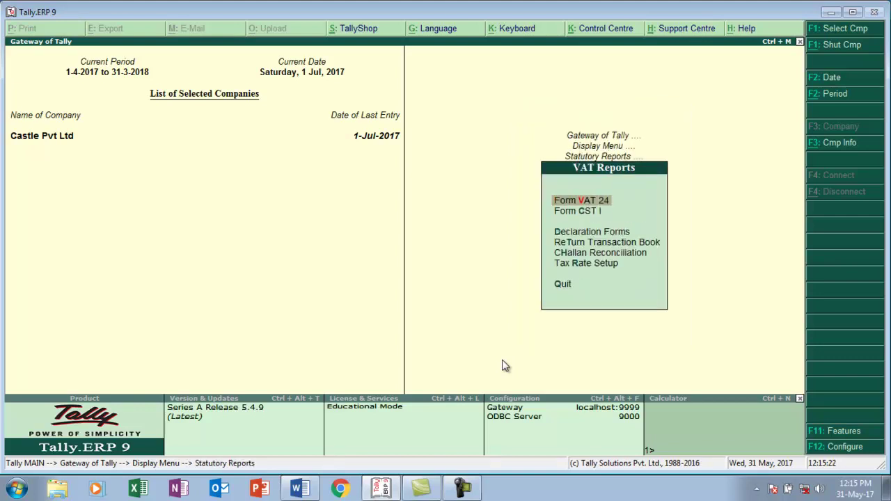
key("Return")
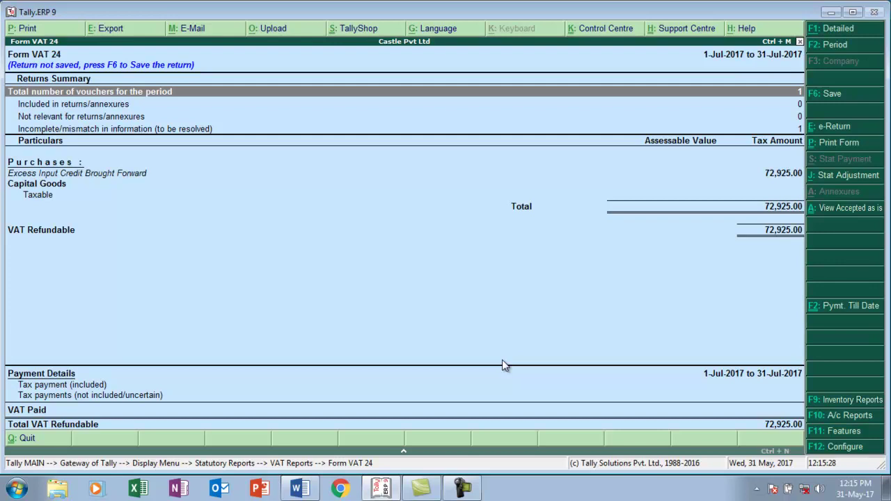
key("alt+F1")
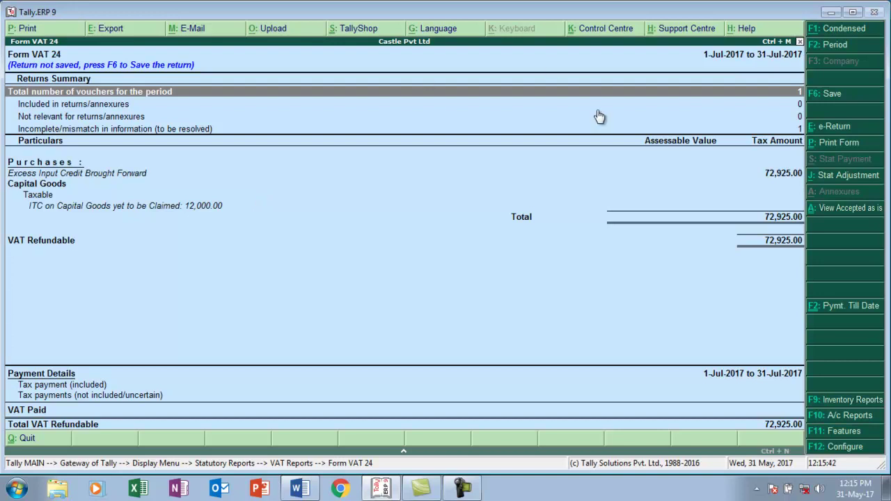
left_click(809, 180)
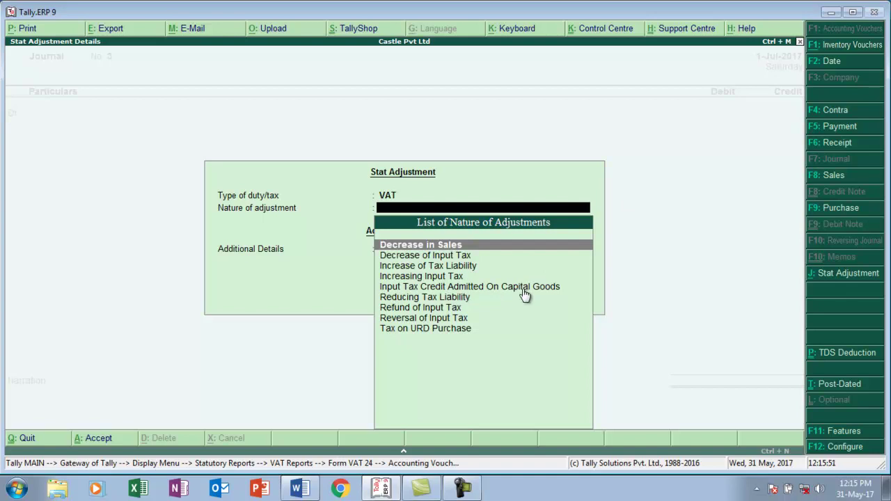
- Choose Input Tax Credit Admitted On Capital Goods and debit a new VAT-type Vat ledger under Duties & Taxes
key("Down")
key("Down")
key("Down")
key("Down")
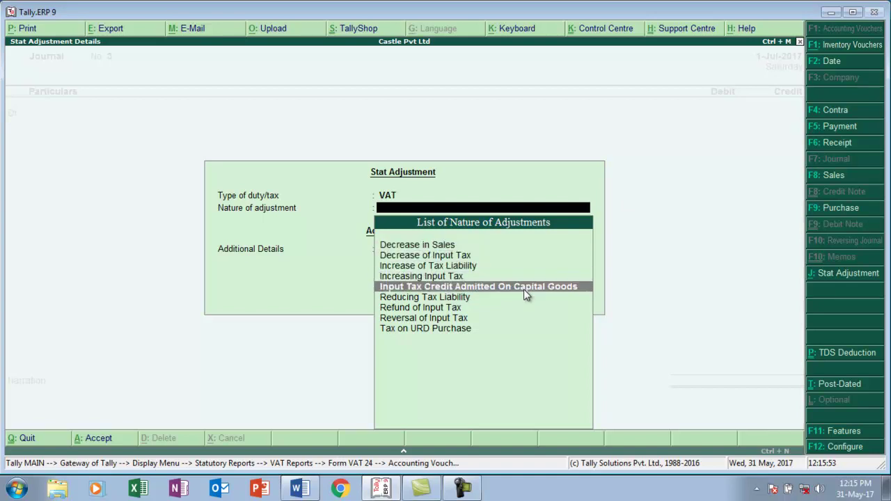
key("Return")
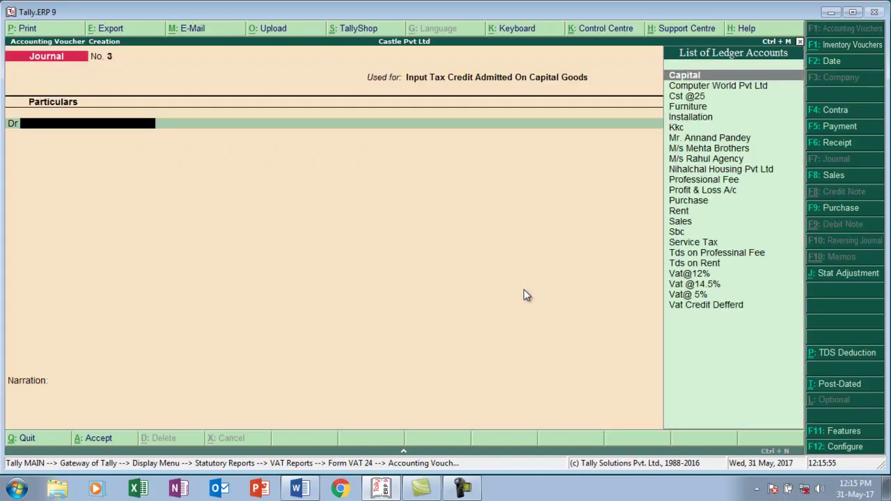
key("alt+c")
type("Vat")
key("Return")
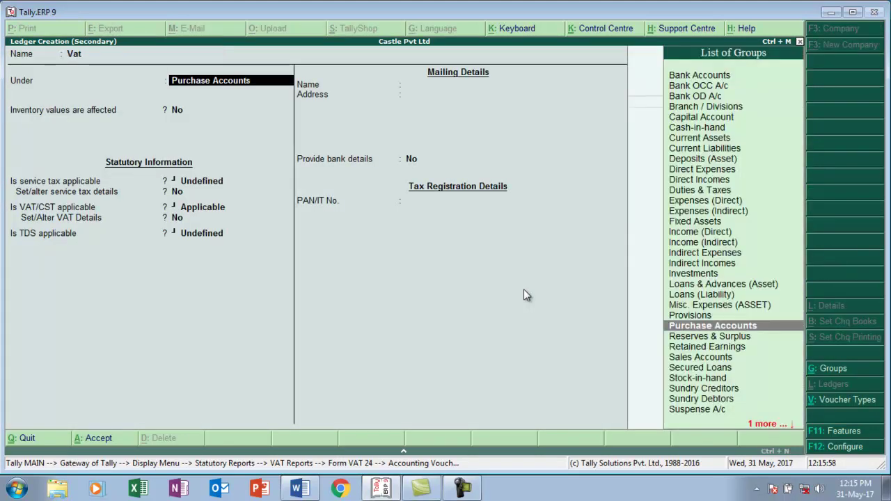
type("D")
key("Down")
key("Down")
key("Down")
key("Down")
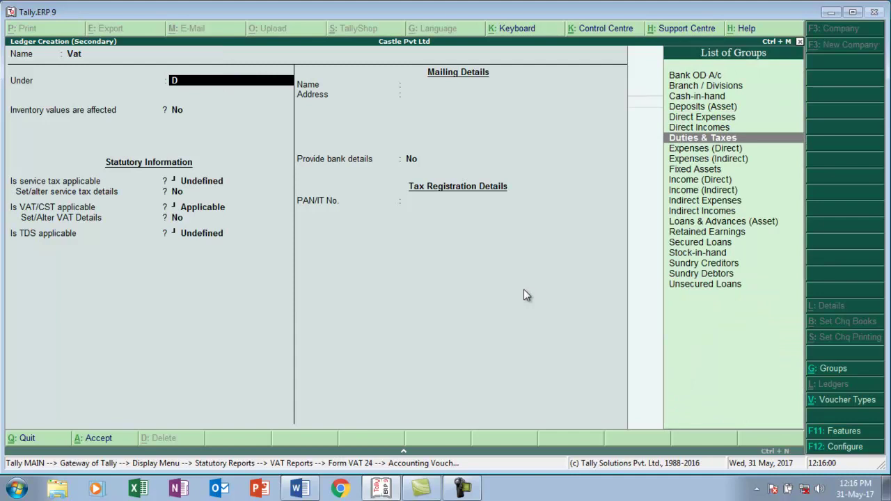
key("Return")
key("Down")
key("Down")
key("Down")
key("Down")
key("Return")
key("Return")
key("Return")
key("Return")
key("Return")
key("Return")
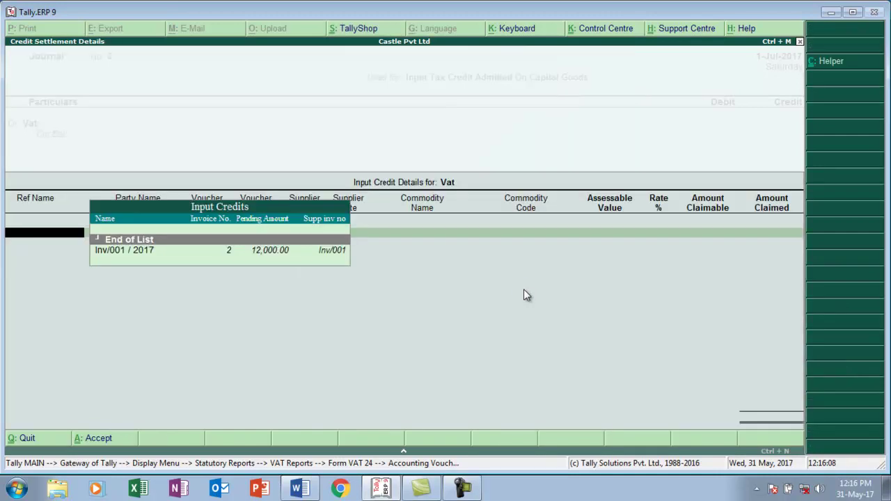
- Claim 333.33 (12000/36 via calculator) against the Inv/001 / 2017 input credit
key("Down")
key("Return")
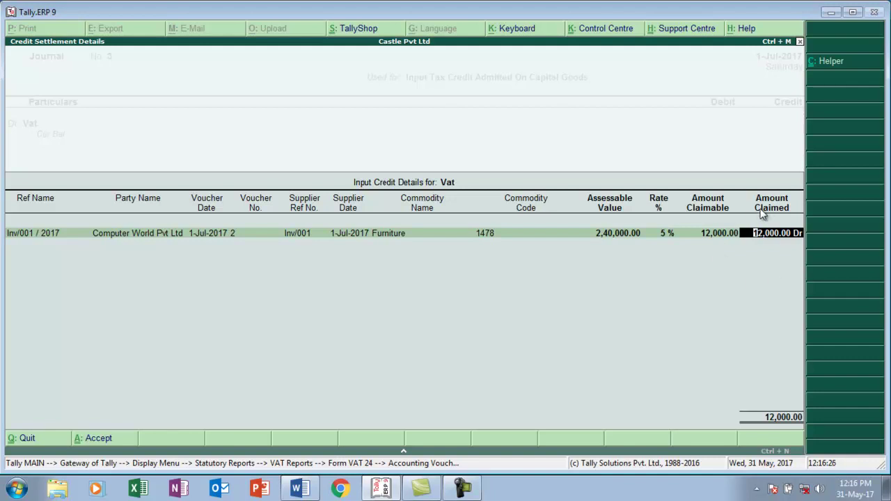
key("ctrl+n")
type("12000/36")
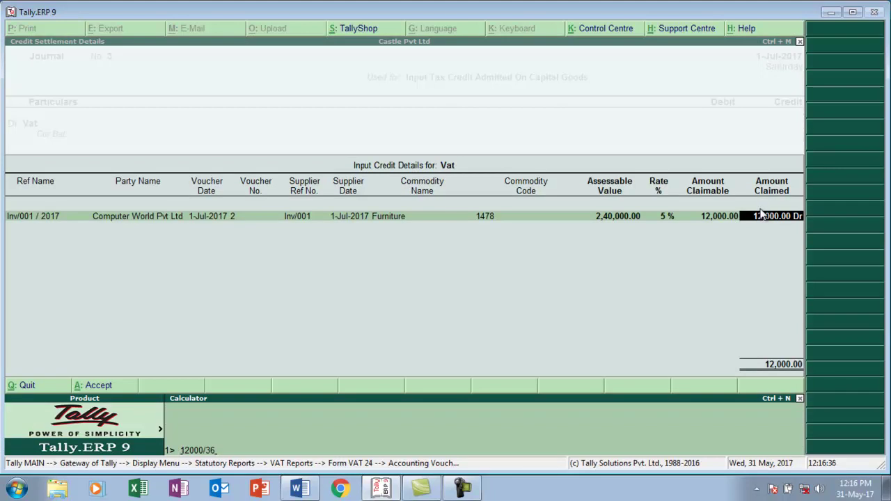
key("Return")
key("Return")
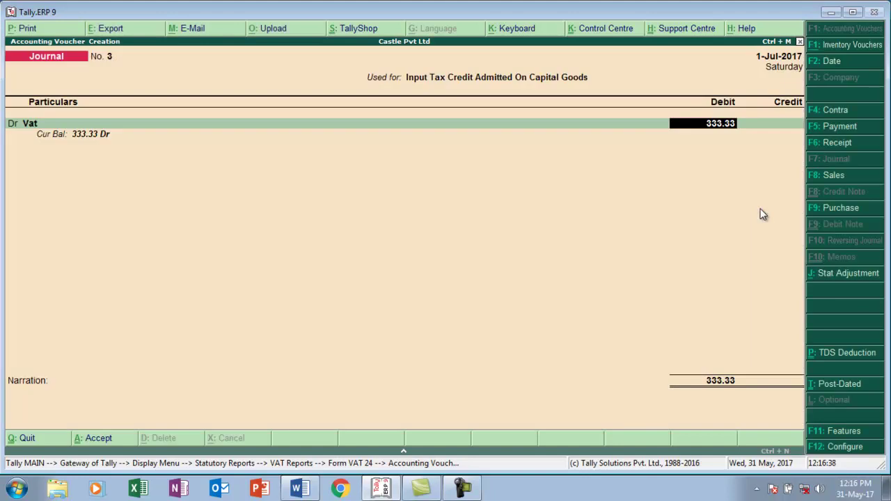
key("Return")
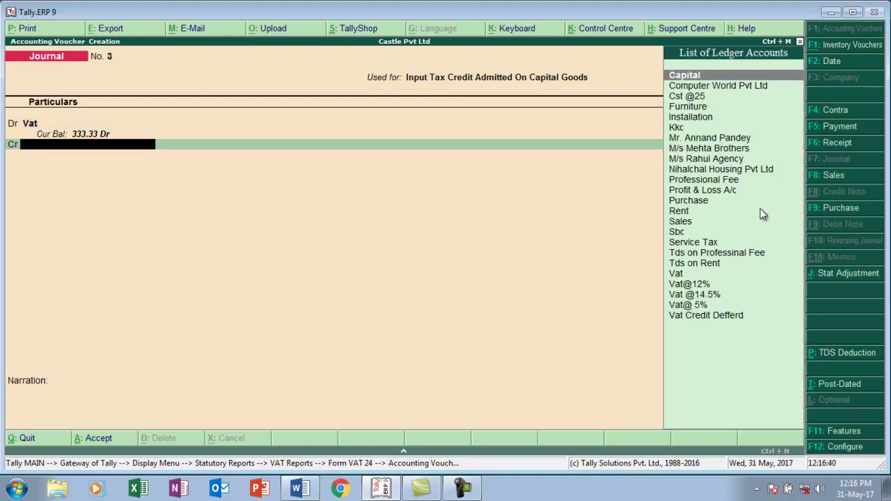
- Credit Vat Credit Defferd with 333.33 to save the journal, then switch to Word
type("V")
key("Down")
key("Down")
key("Down")
key("Down")
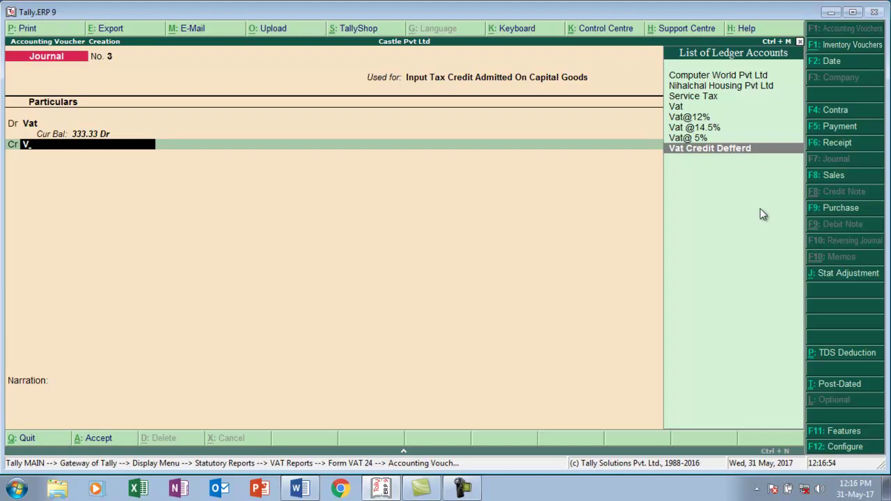
key("Return")
key("Return")
key("Return")
key("Return")
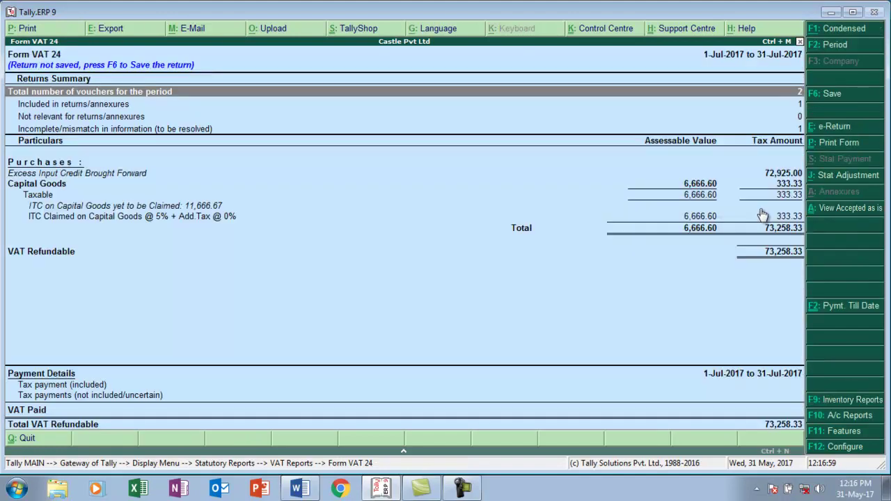
key("alt+Tab")
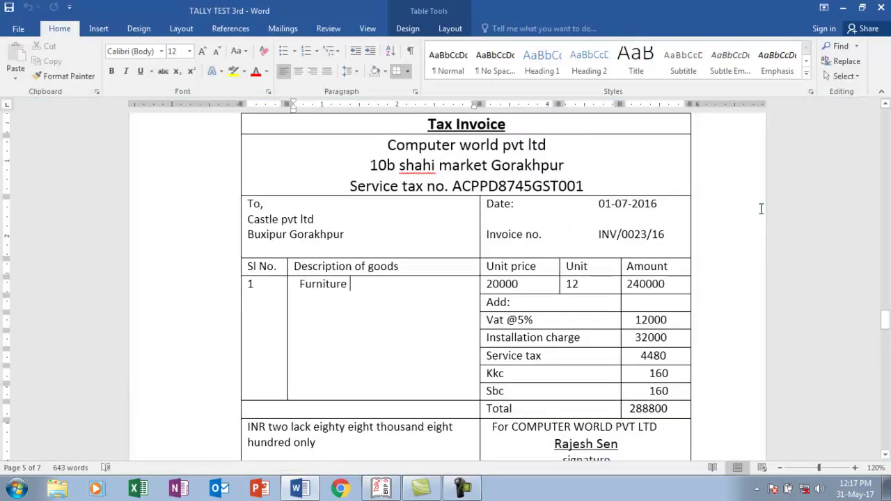
- Read tasks 8 and 9 in TALLY TEST 3rd, including the 1-8-2016 TDS payment with late fine, then return to Tally
key("Down")
key("Down")
key("Down")
key("Down")
key("Down")
key("Down")
key("Down")
key("Down")
key("Down")
key("Down")
key("Down")
key("Down")
key("Down")
key("Down")
key("Down")
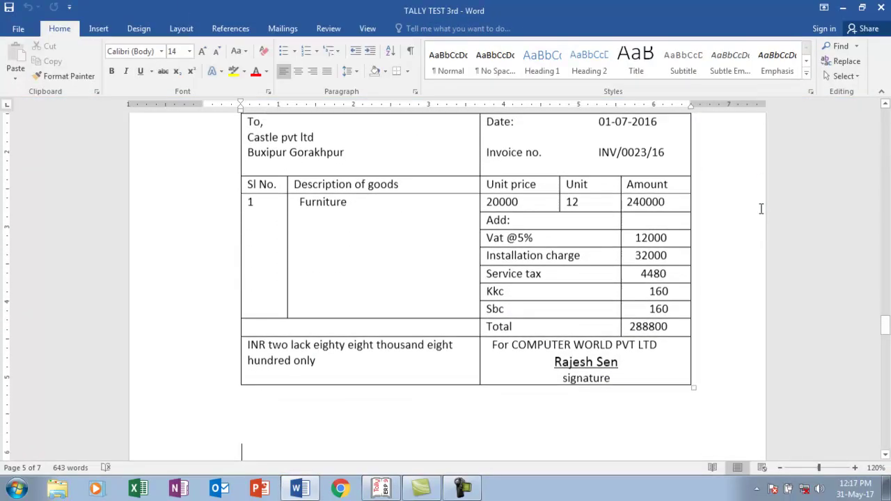
key("Down")
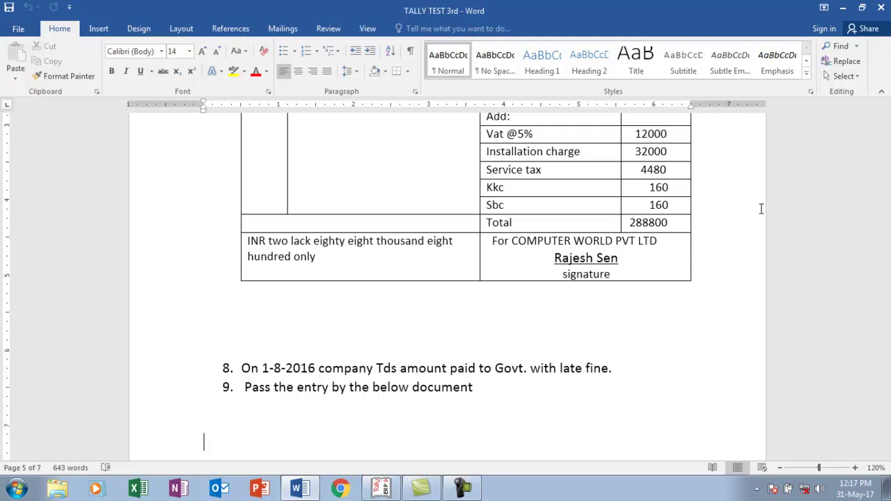
key("Up")
key("Up")
key("Up")
key("Up")
key("Up")
key("Up")
key("Up")
key("Up")
key("Up")
key("Up")
key("Up")
key("Up")
key("Up")
key("Up")
key("Up")
key("Up")
key("Up")
key("Up")
key("Up")
key("Up")
key("Up")
key("Up")
key("Up")
key("Up")
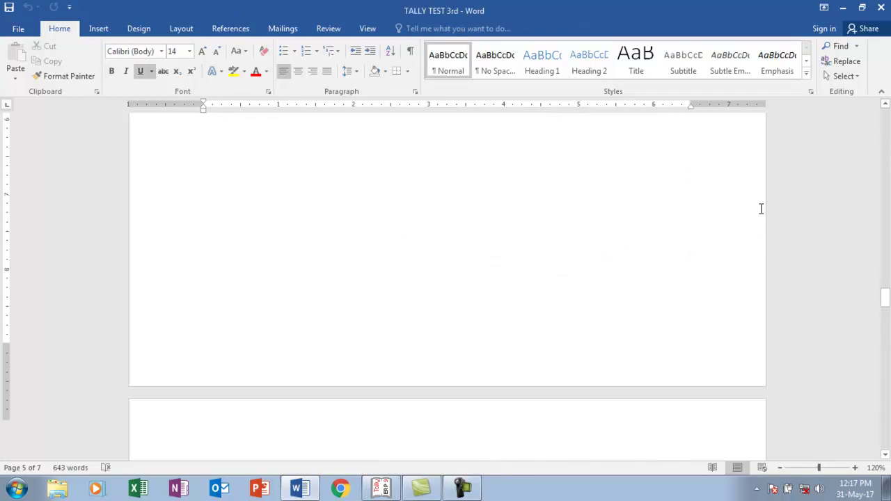
key("Up")
key("Up")
key("Up")
key("Up")
key("Up")
key("Up")
key("Up")
key("Up")
key("Up")
key("Up")
key("Up")
key("Up")
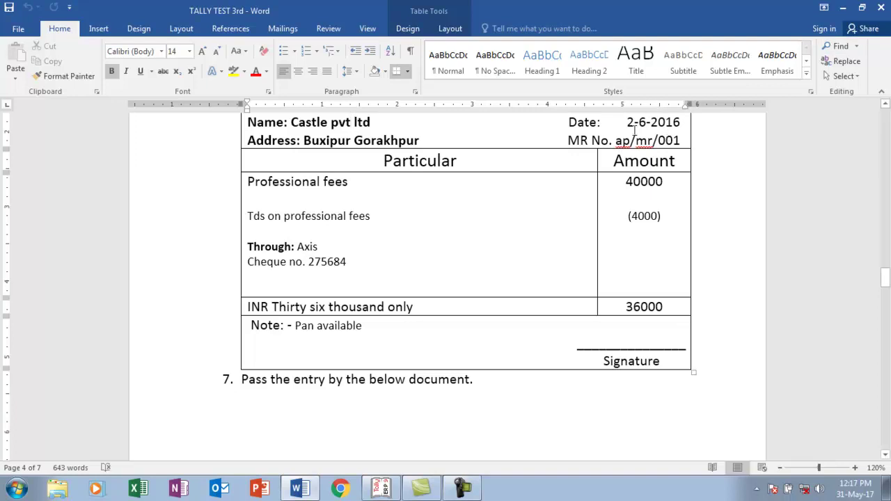
left_click_drag(886, 276, 886, 335)
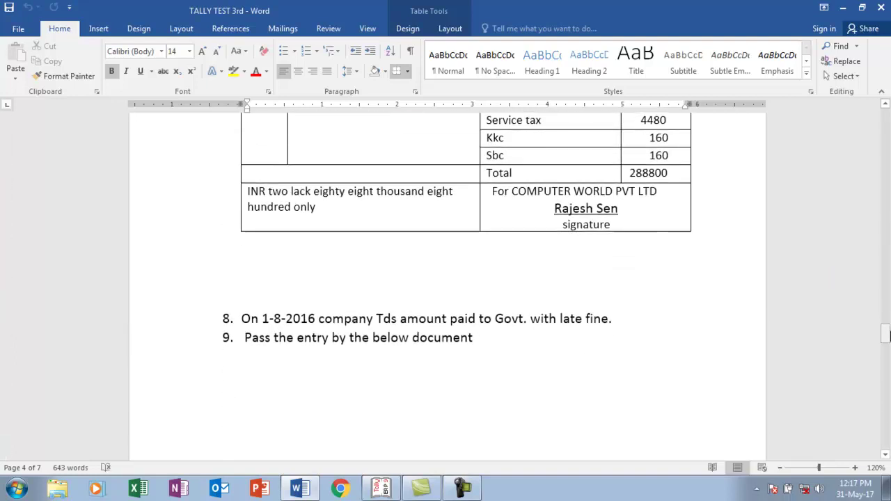
left_click(477, 341)
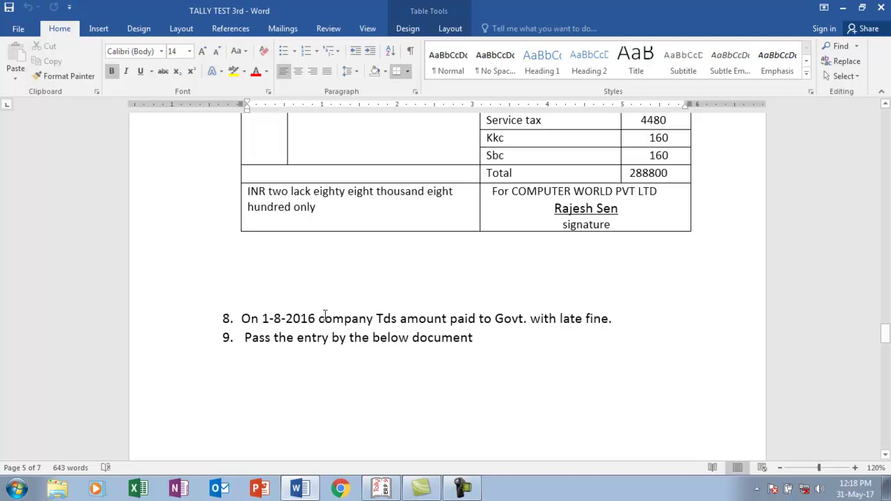
key("alt+Tab")
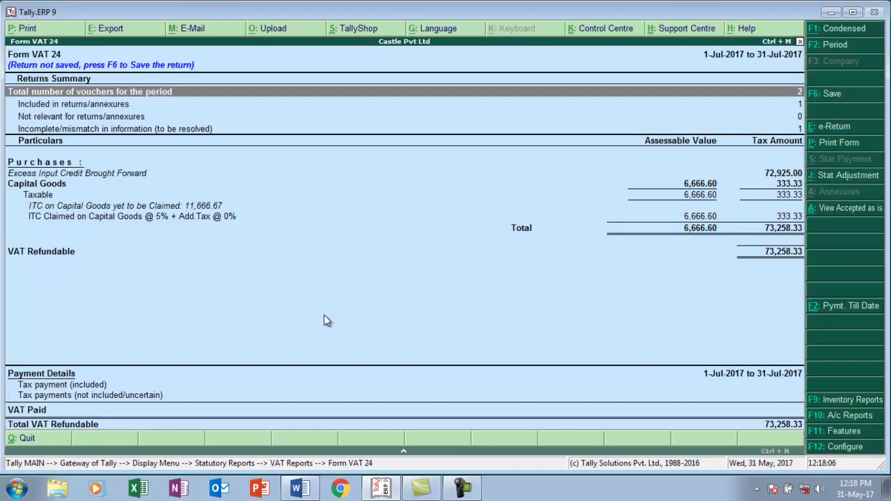
- Open the Form 26Q report under Statutory Reports > TDS Reports
key("Escape")
key("Escape")
key("Escape")
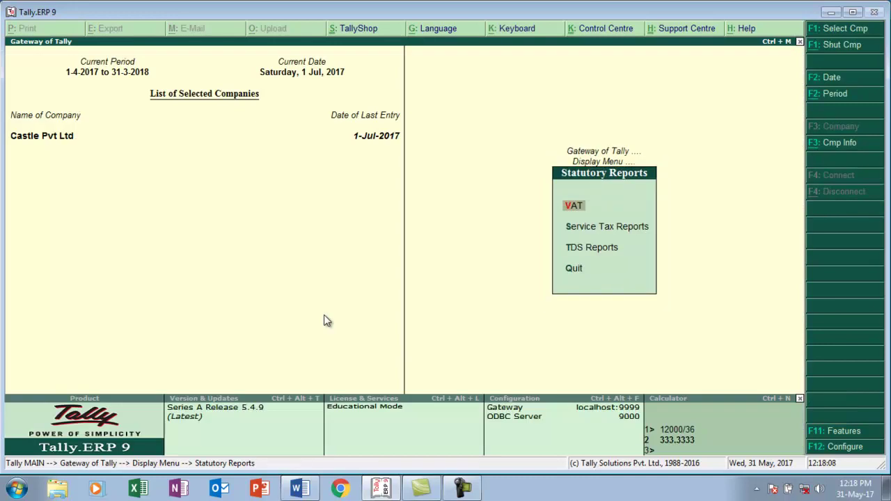
key("Escape")
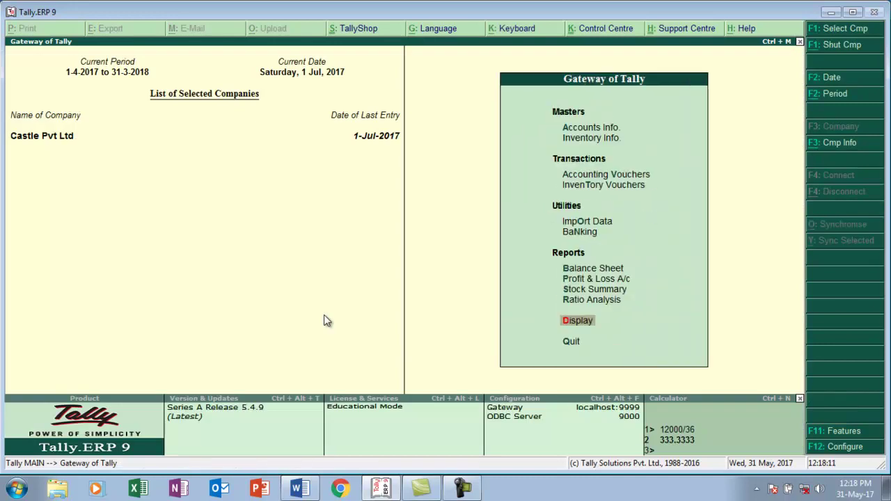
key("Return")
key("Down")
key("Down")
key("Down")
key("Down")
key("Down")
key("Down")
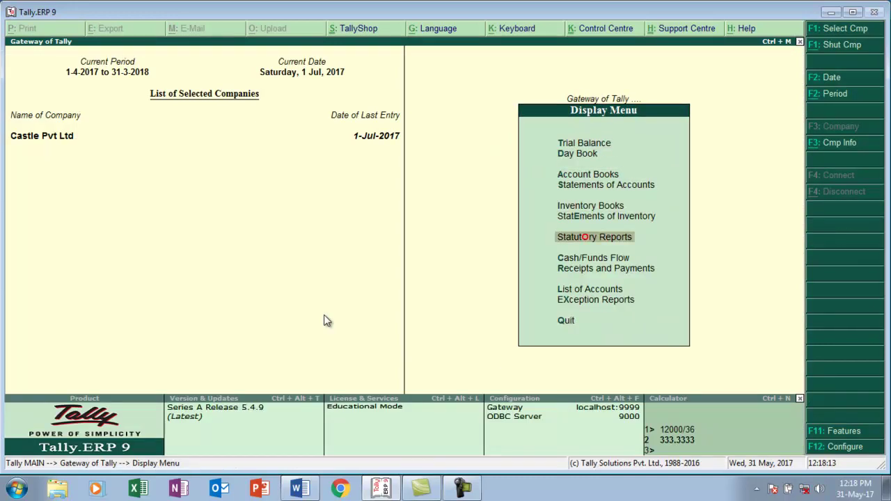
key("Return")
key("Down")
key("Down")
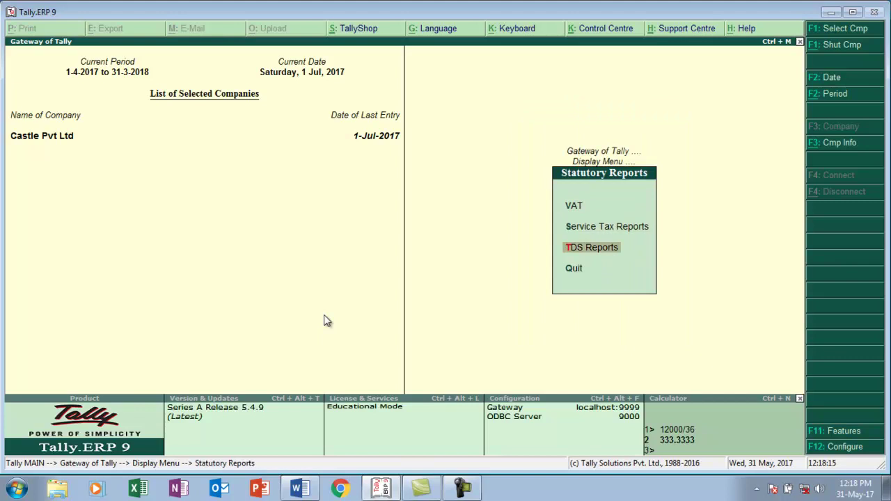
key("Return")
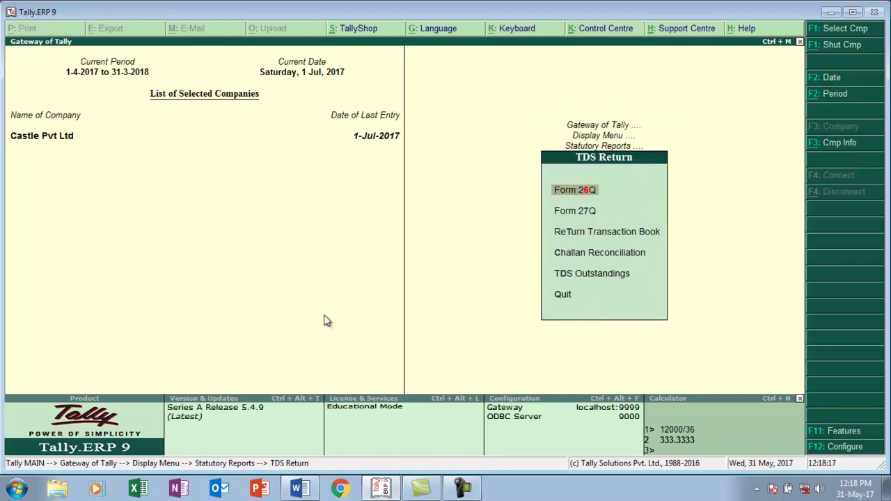
key("Return")
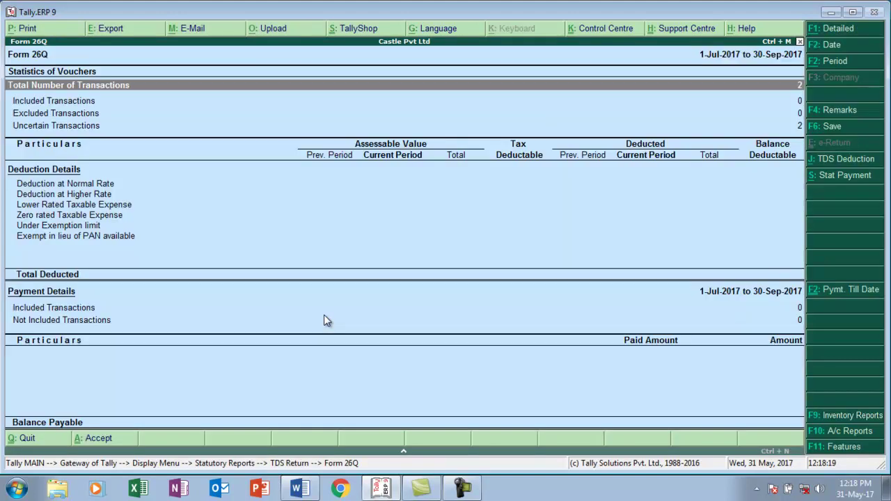
- Show Form 26Q for 1-Jun-2017 to 31-Jul-2017 and begin a statutory TDS payment
key("alt+F2")
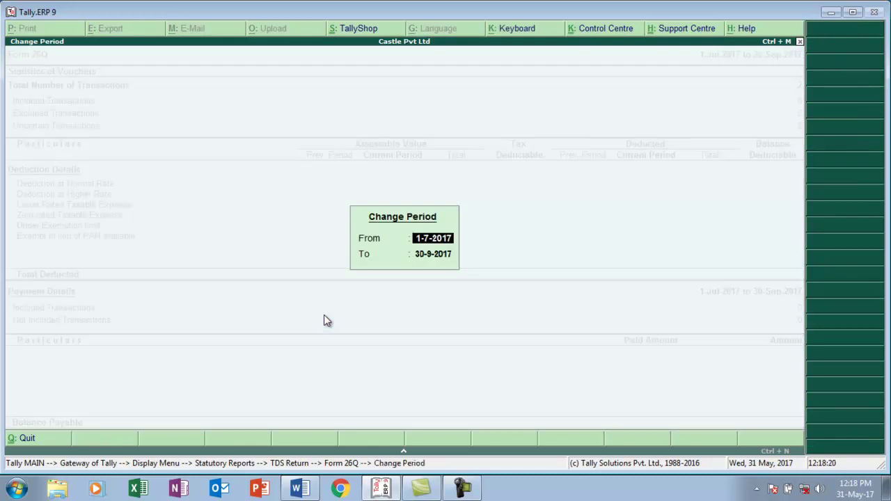
type("1-6")
key("Return")
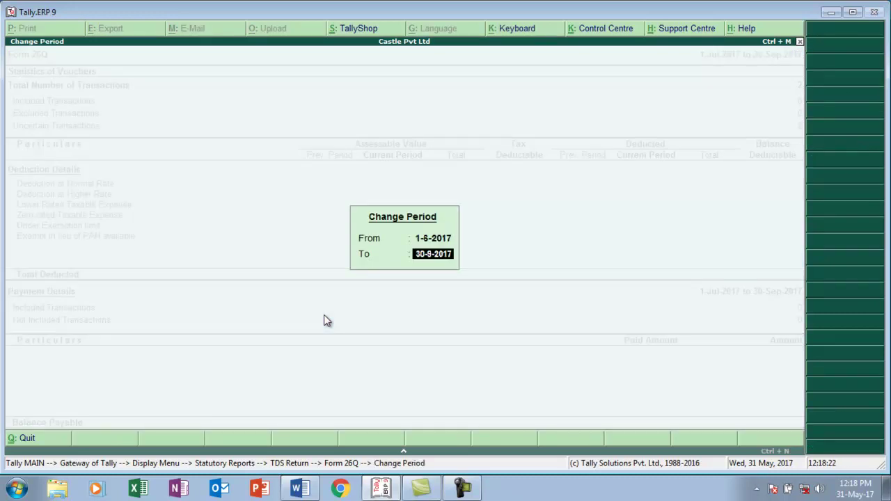
type("31-7")
key("Return")
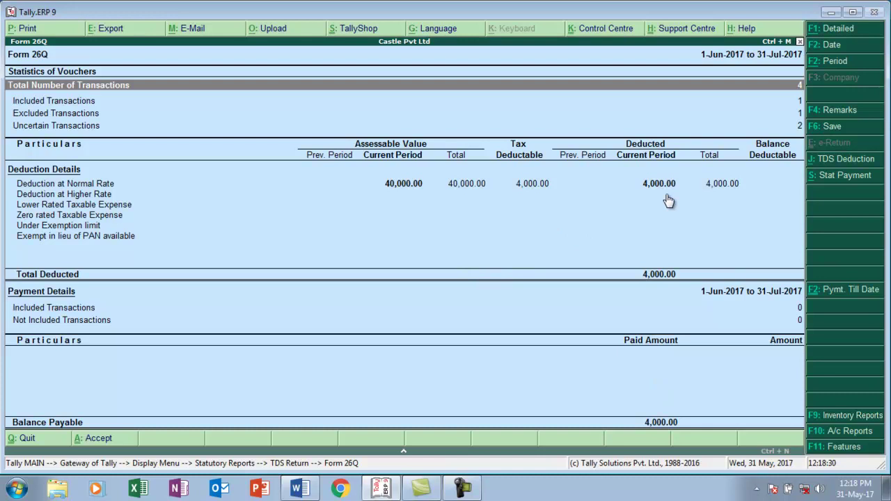
key("alt+s")
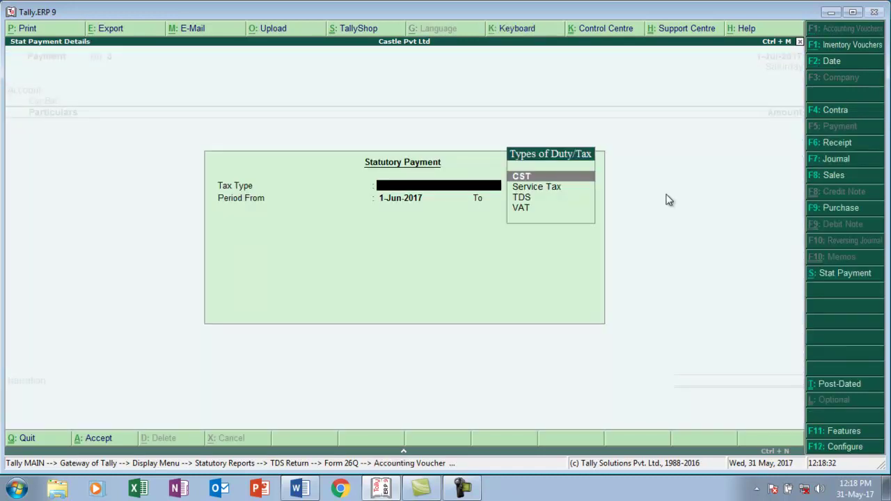
- Set the payment to TDS until 31-Jul-2017, deducted till 1-7-2017, section 194J Professional Fee
key("Down")
key("Down")
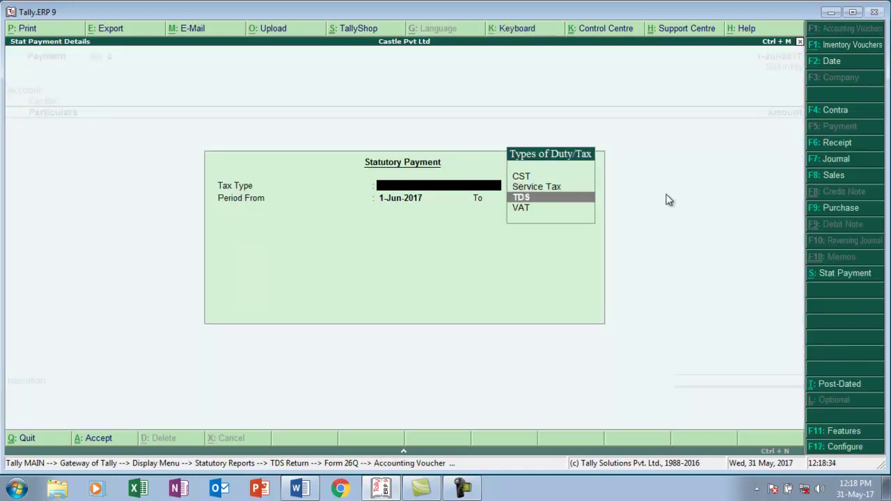
key("Return")
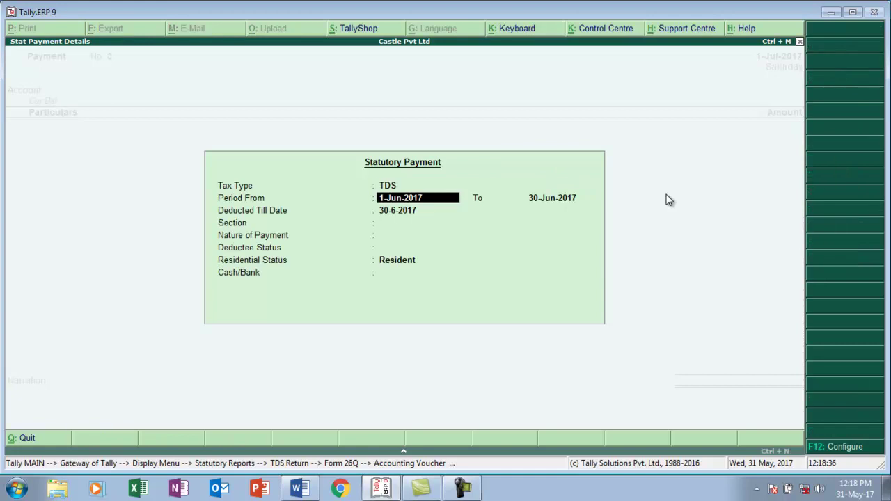
key("Return")
type("31-7")
key("Return")
type("1-7")
key("Return")
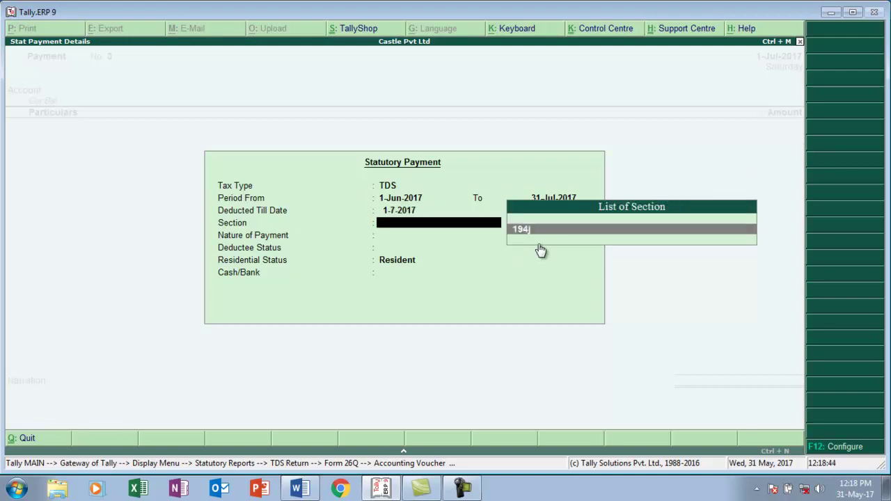
key("Return")
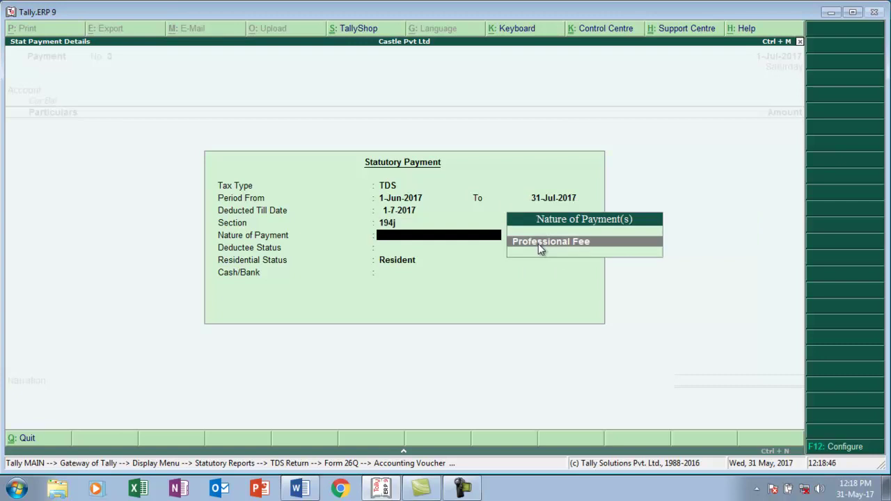
key("Return")
key("Return")
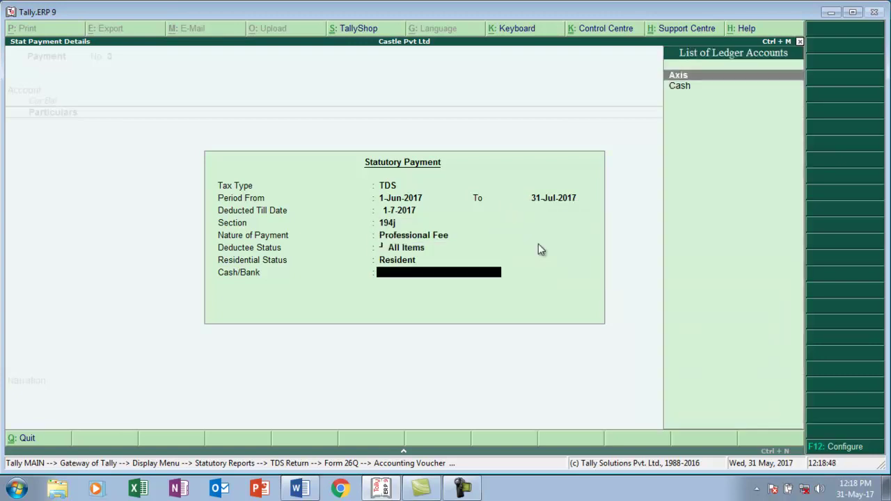
- Pay the 4,000.00 TDS from Axis bank and start a new ledger named 'Late Fine'
key("Return")
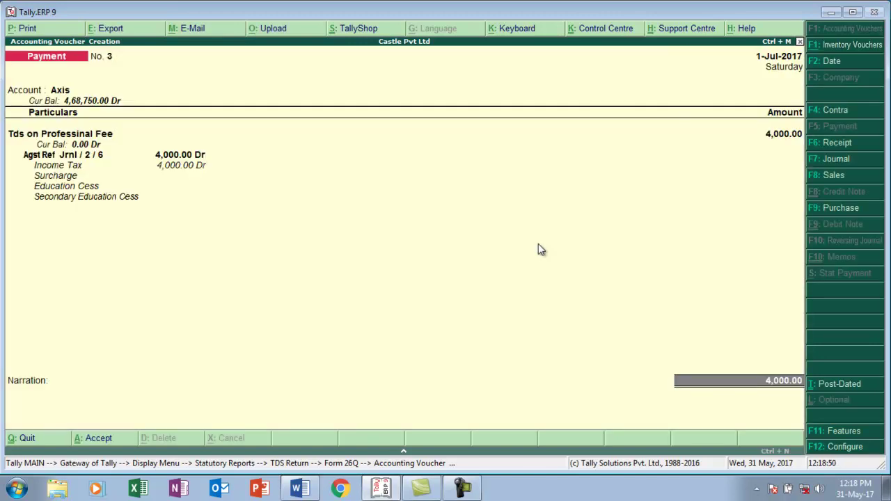
key("Return")
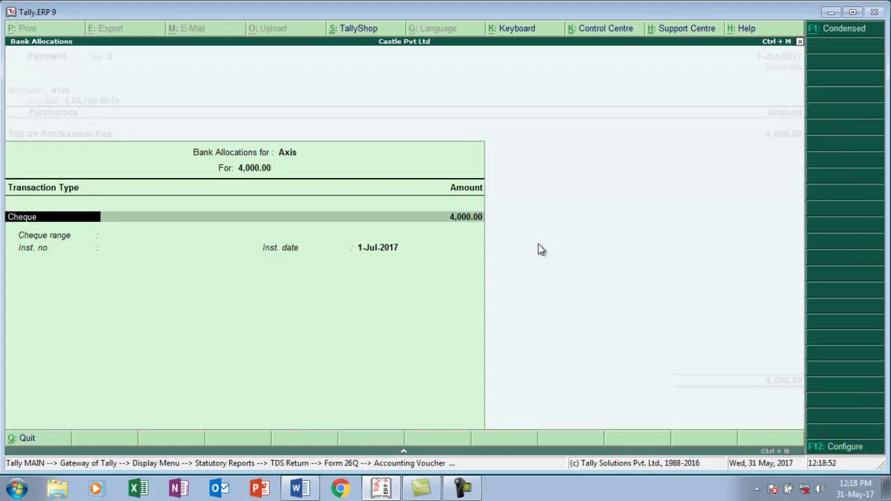
key("ctrl+a")
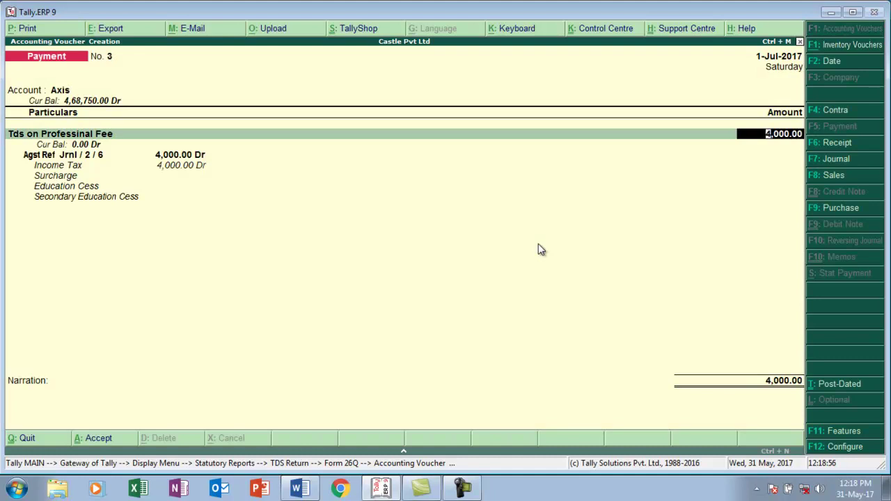
key("Return")
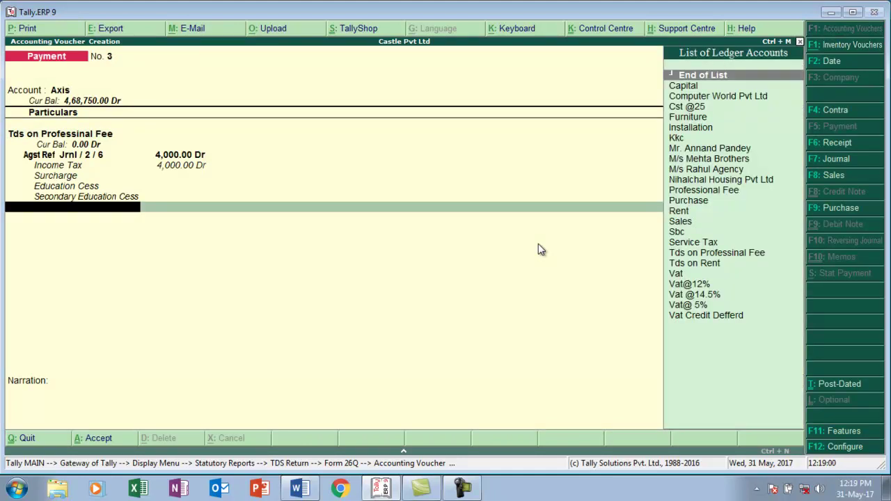
key("alt+c")
type("Late Fine")
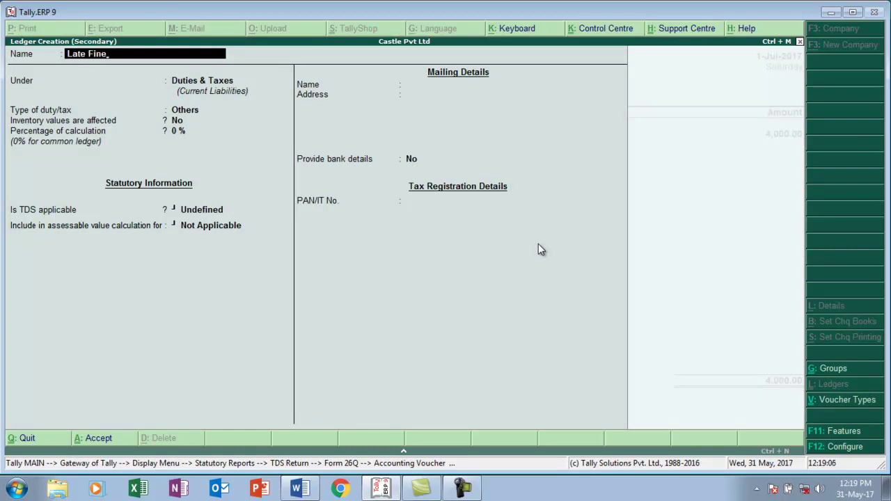
- Put the Late Fine ledger under the Indirect Expenses group and save it
key("Return")
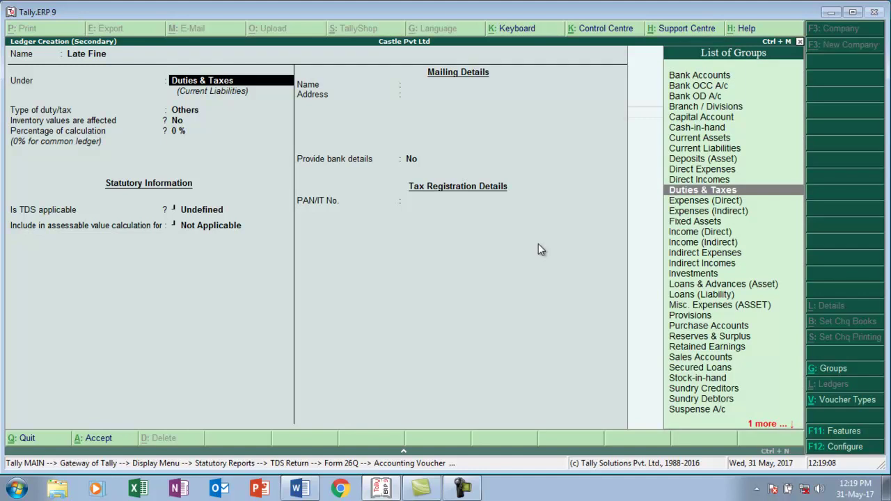
type("i")
key("Down")
key("Down")
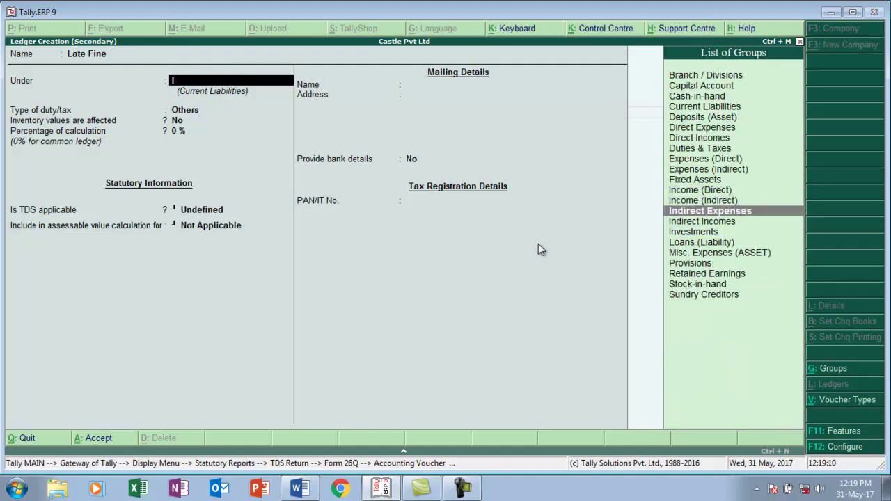
key("Down")
key("Up")
key("Up")
key("Down")
key("Return")
key("Return")
key("Return")
key("Return")
key("Return")
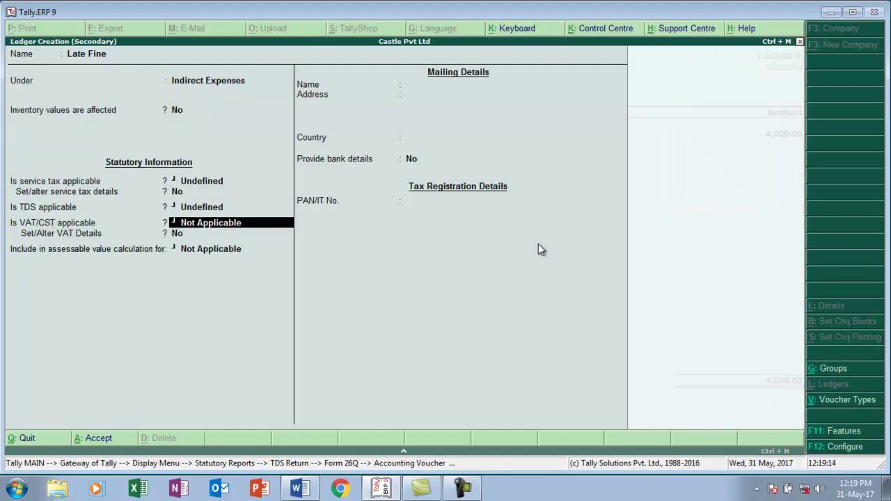
key("Return")
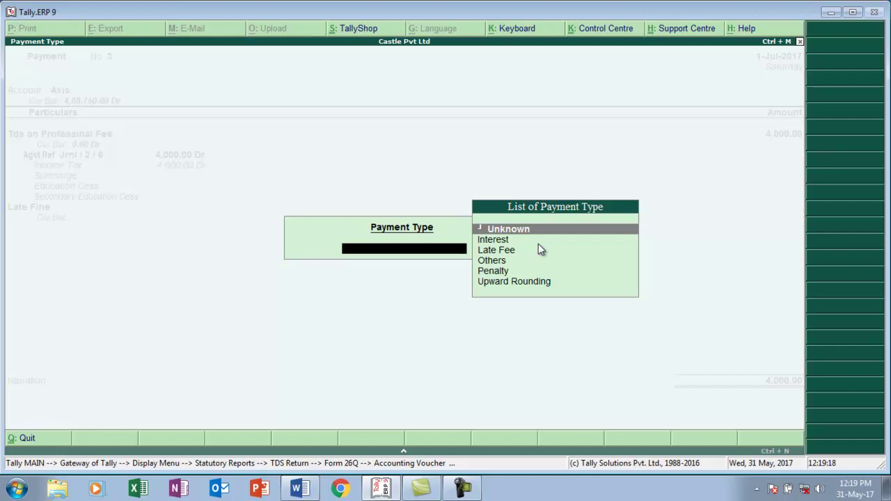
- Choose Late Fee as the payment type and enter a 60 fine, calculated as 4000*1.5%
key("Down")
key("Down")
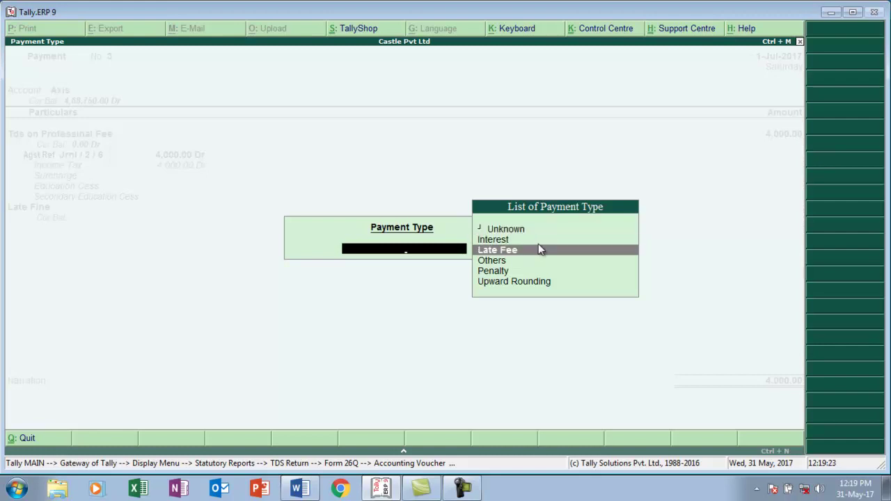
key("Return")
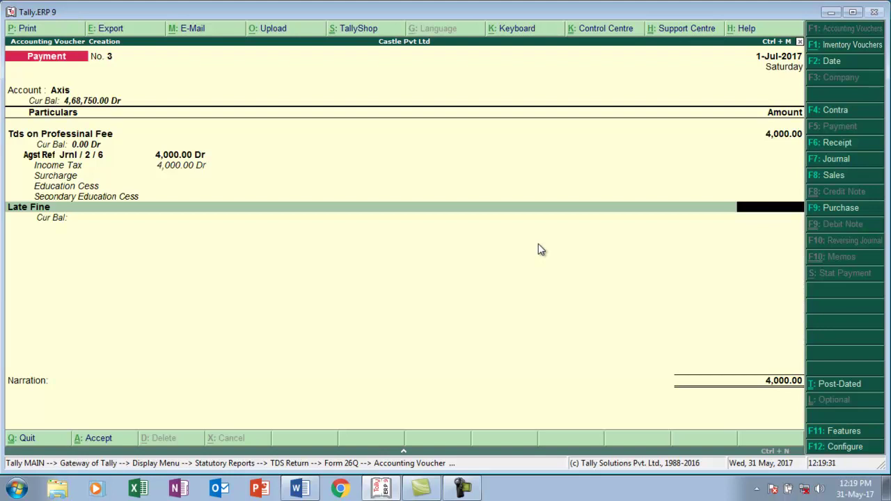
key("ctrl+n")
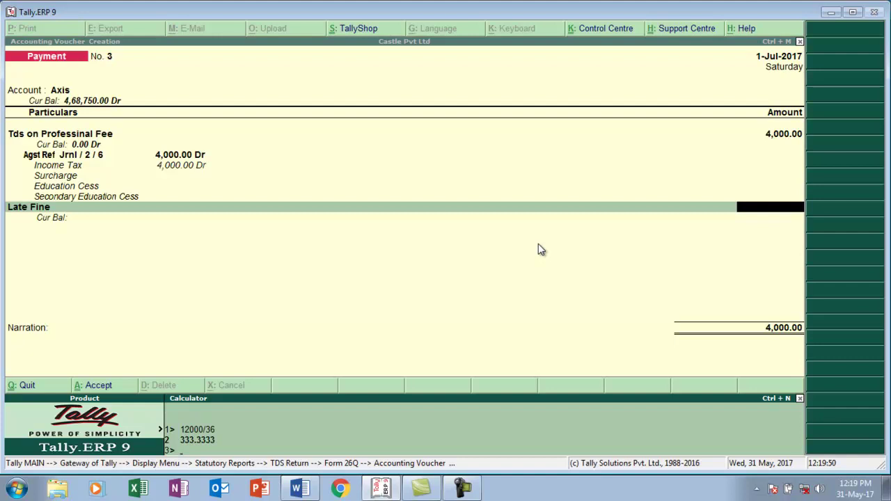
type("4000*1.5%")
key("Return")
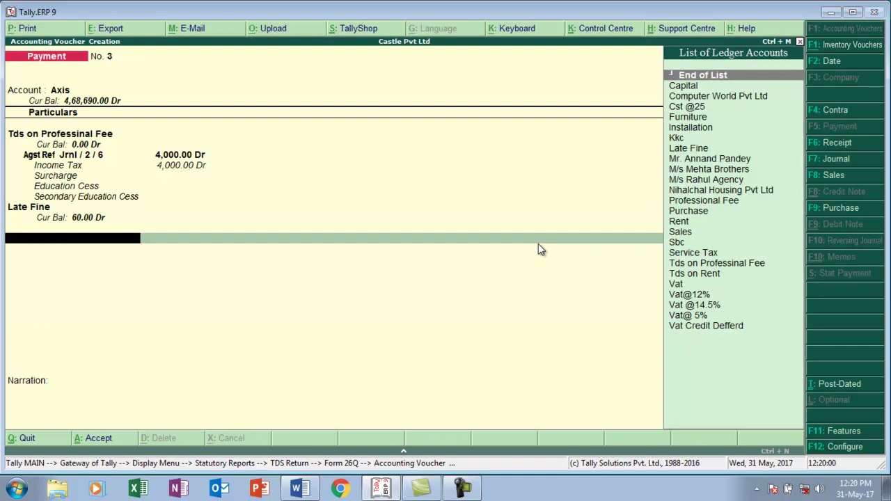
- Enter cheque instrument number 275491 in the bank allocation and save the voucher
key("Return")
key("Return")
key("Return")
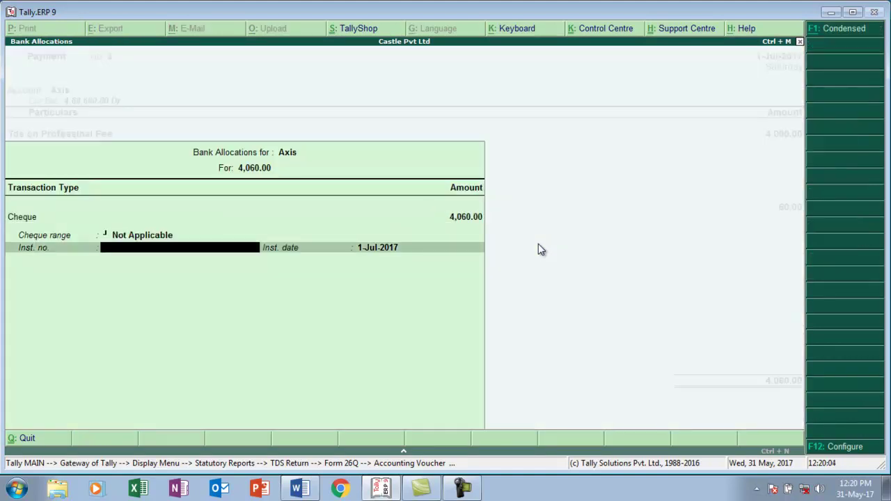
type("275491")
key("Return")
key("Return")
key("ctrl+a")
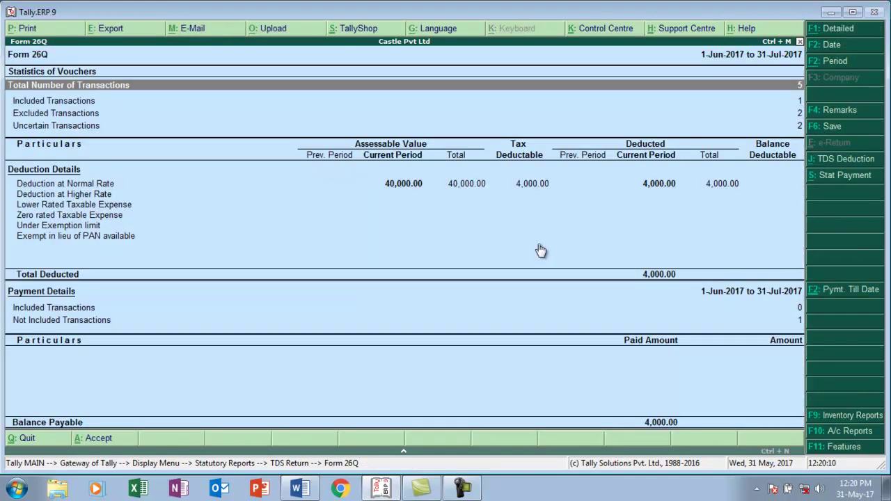
- Open TDS Challan Reconciliation from Form 26Q's Not Included Transactions
key("Down")
key("Down")
key("Down")
key("Down")
key("Down")
key("Down")
key("Down")
key("Down")
key("Down")
key("Down")
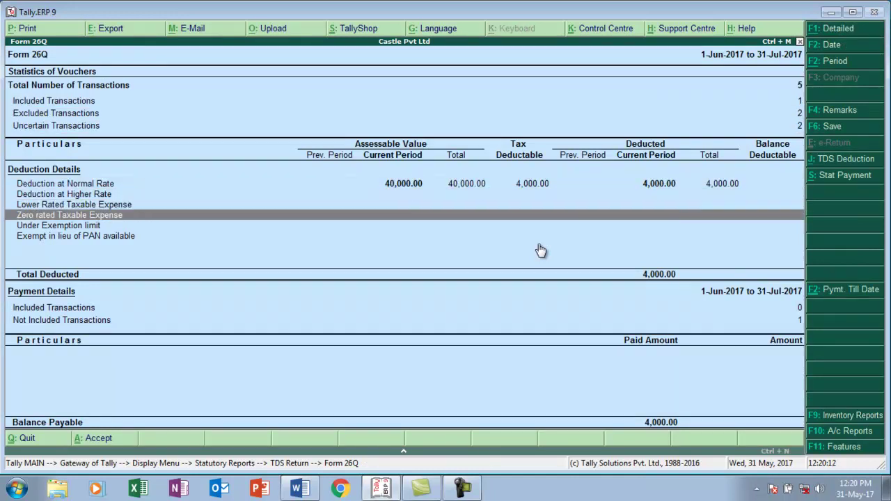
key("Down")
key("Return")
key("Down")
key("Down")
key("Up")
key("Return")
- Enter cheque 275491, date 1-8-2017, BSR code 1478523, challan 258963 and bank Axis
key("Return")
key("Return")
key("Return")
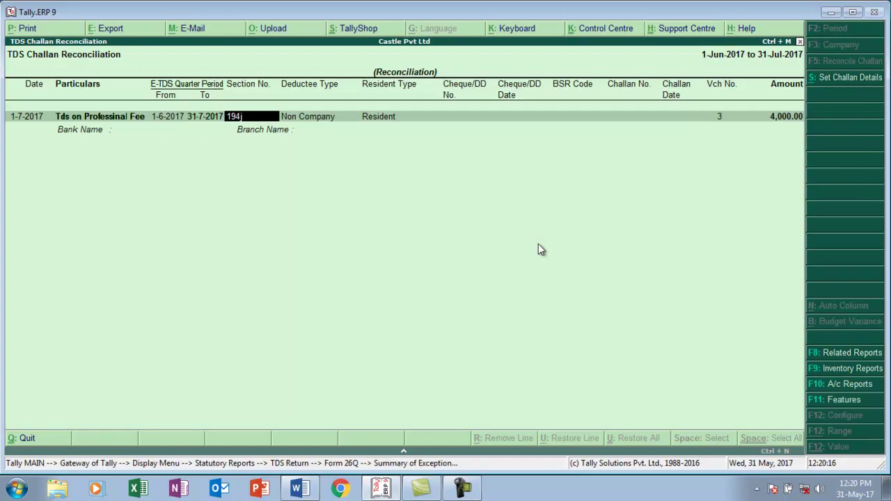
type("275491")
key("Return")
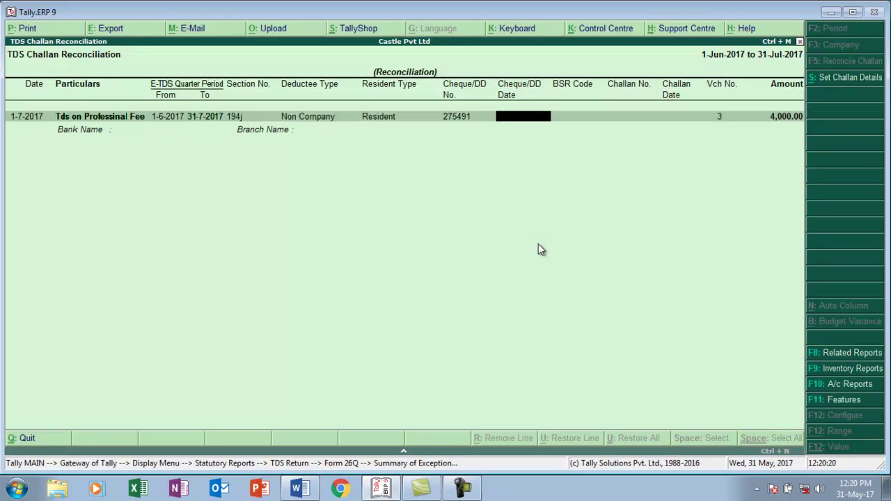
type("1-8")
key("Return")
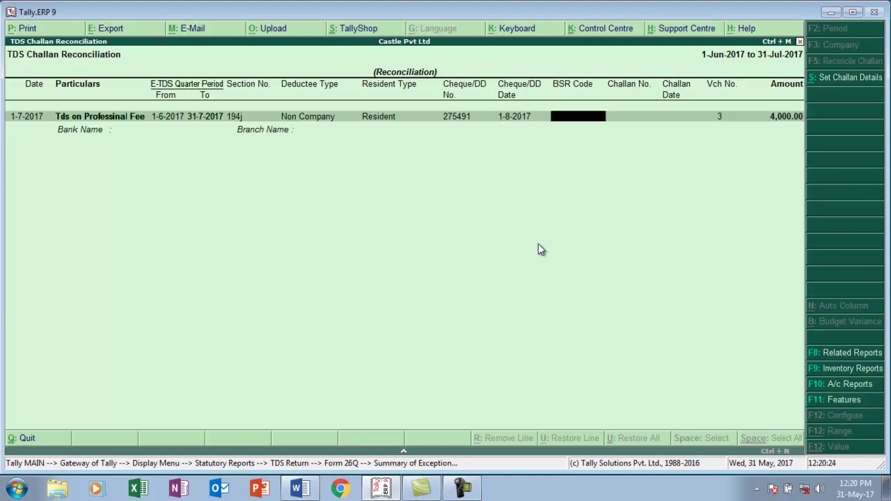
type("1478523")
key("Return")
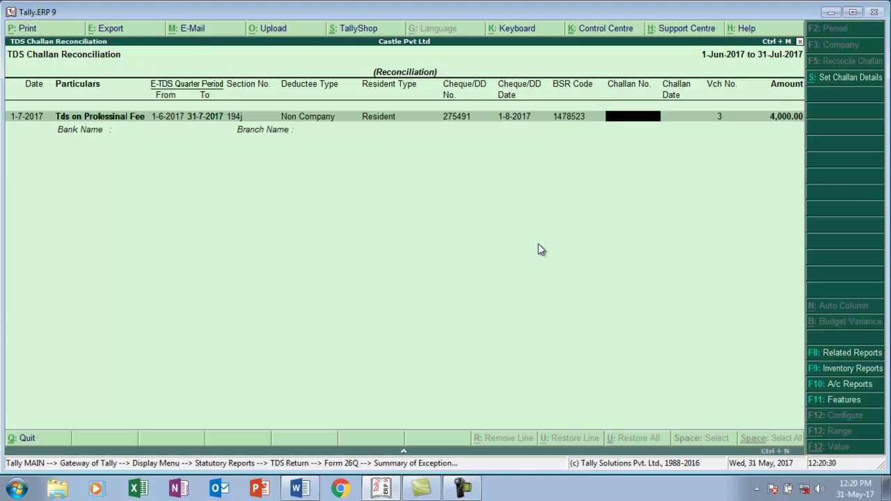
type("258963")
key("Return")
key("Return")
key("Return")
key("BackSpace")
key("BackSpace")
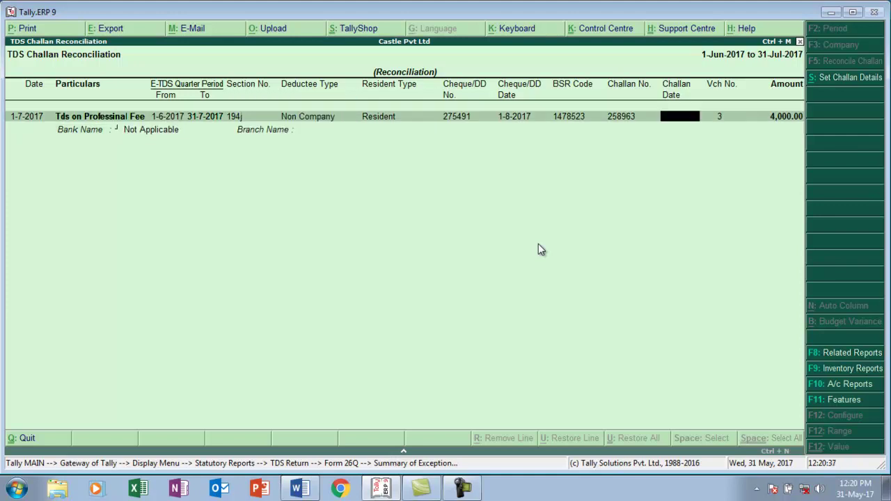
key("Return")
key("Down")
key("Return")
key("Return")
key("Return")
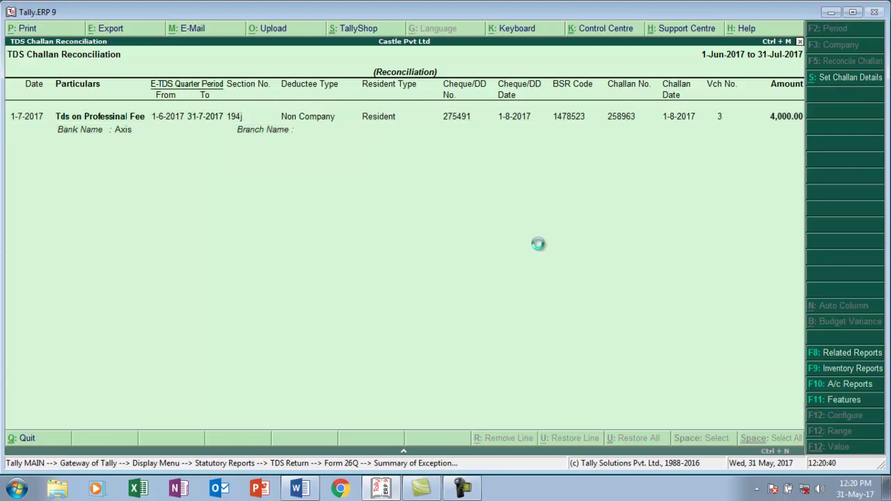
- Open the Tds on Professinal Fee payment voucher from the Day Book
key("Escape")
key("Escape")
key("Escape")
key("Escape")
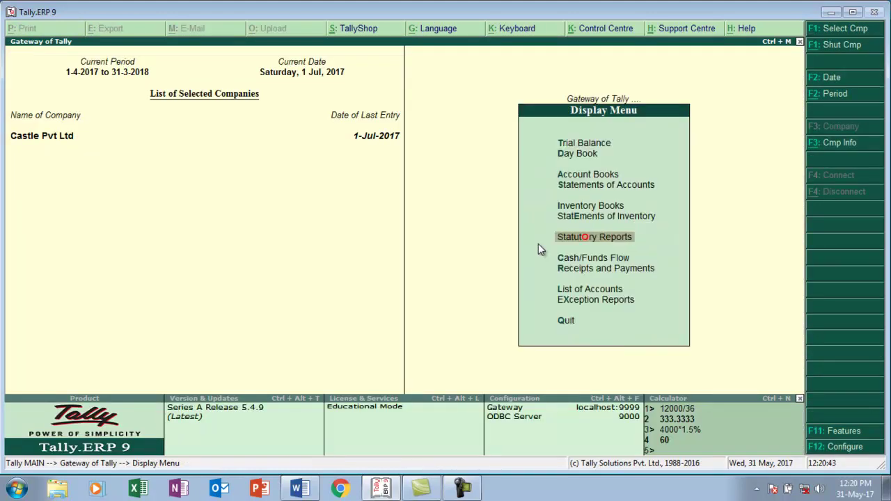
key("Escape")
key("Return")
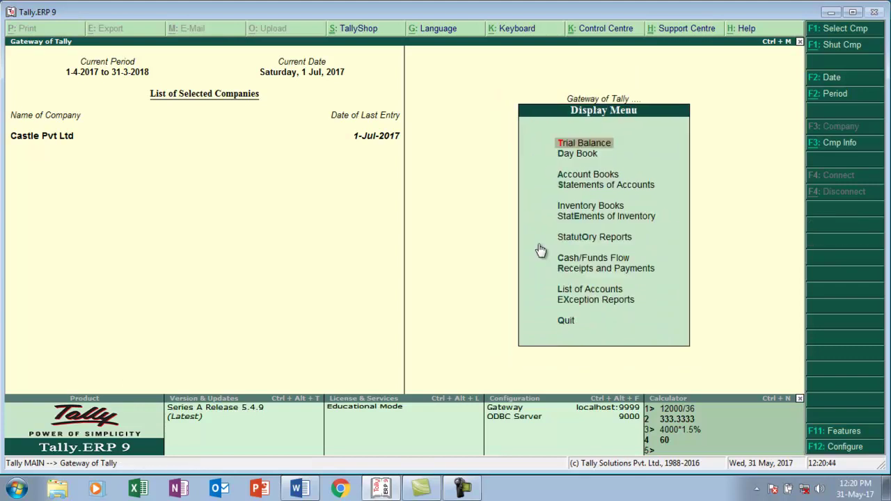
key("Down")
key("Return")
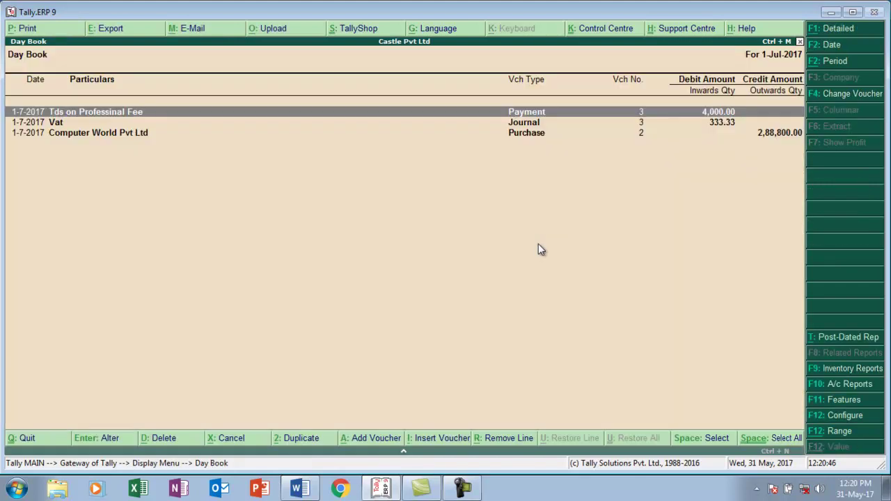
key("Down")
key("Up")
key("Return")
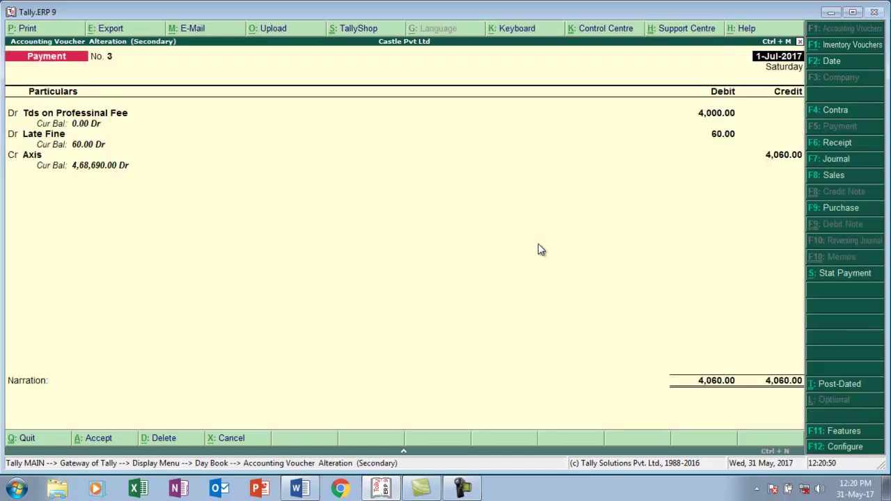
- Redate the payment voucher to 1-Aug-2017, save it, and switch to Word
key("F2")
type("1-8")
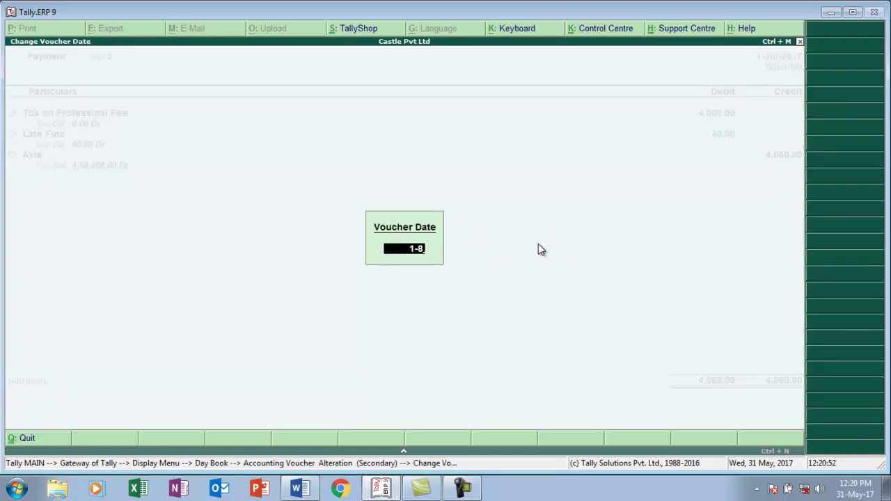
key("Return")
key("ctrl+a")
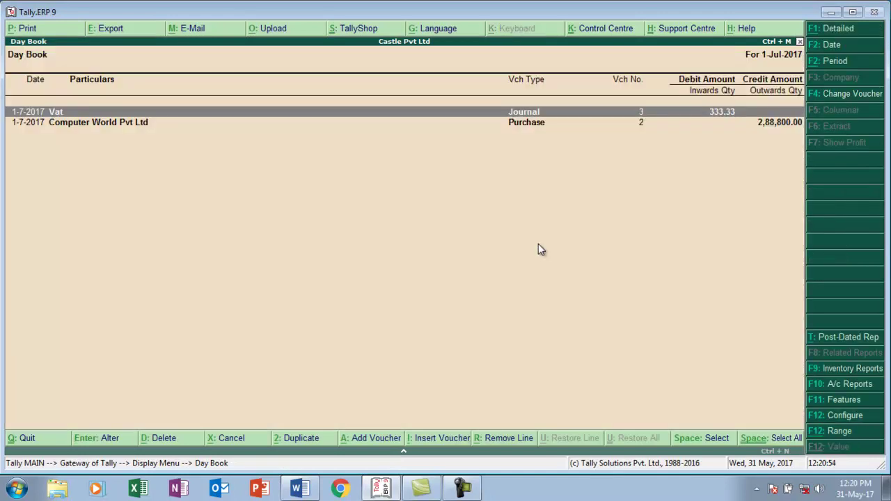
key("Escape")
key("alt+Tab")
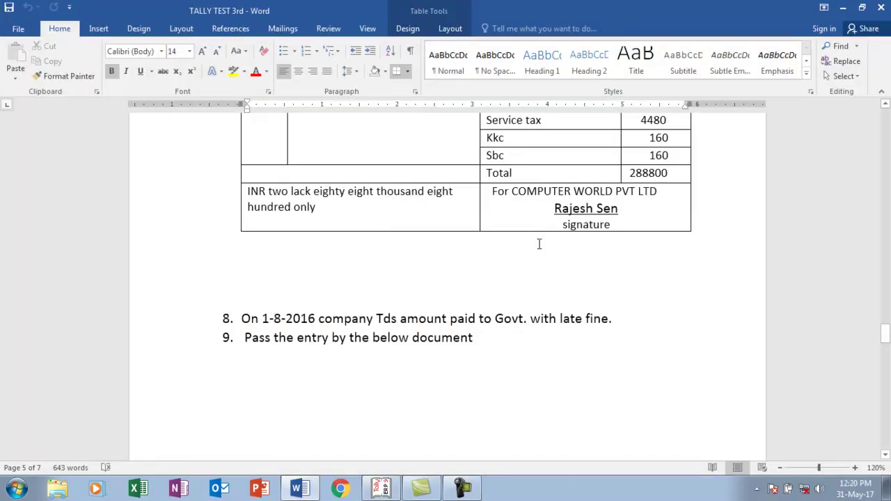
- Review the Castle pvt ltd tax invoice on page 6, then return to Tally
key("Down")
key("Down")
key("Down")
key("Down")
key("Down")
key("Down")
key("Down")
key("Down")
key("Down")
key("Down")
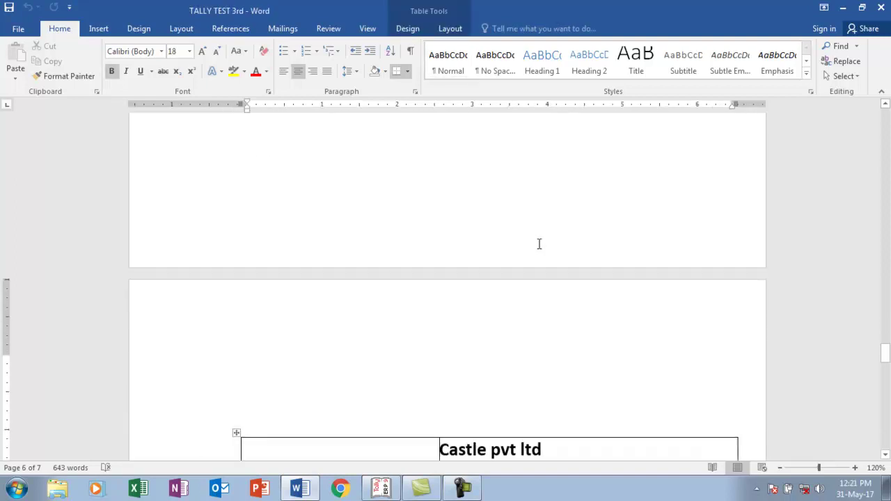
key("Page_Down")
key("Page_Up")
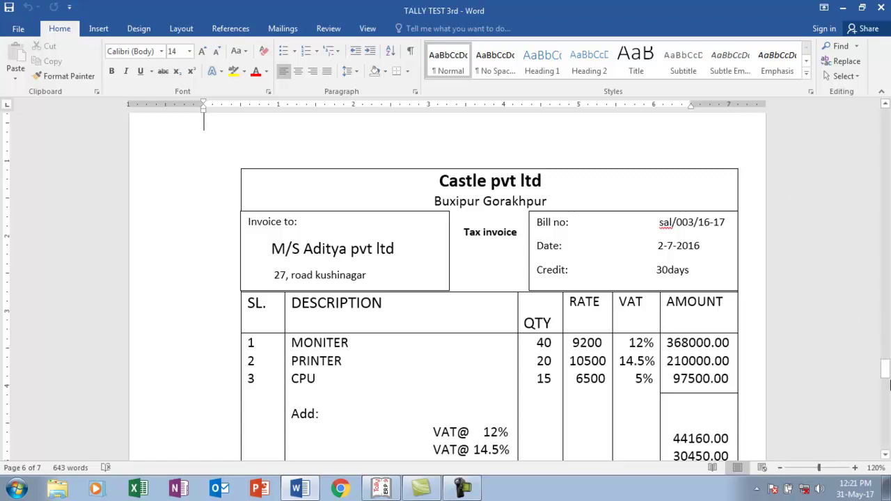
left_click_drag(885, 371, 886, 377)
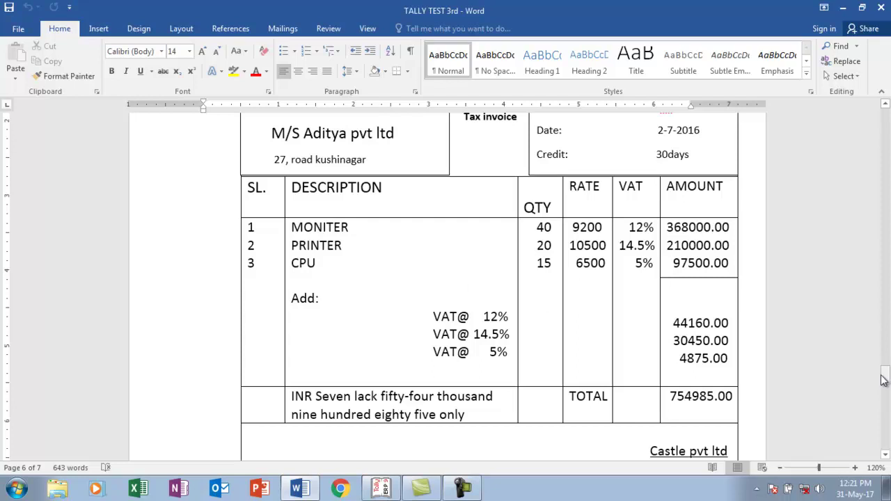
key("alt+Tab")
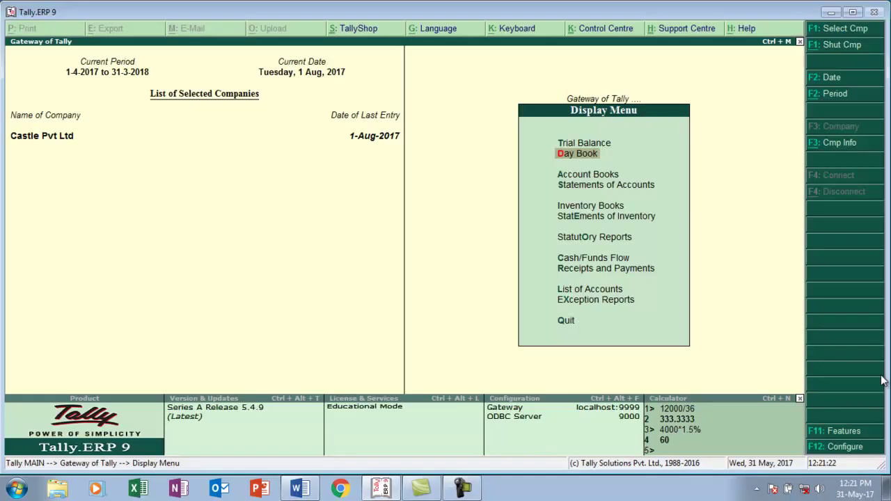
- Start a new Sales voucher from Accounting Vouchers, checking the invoice in Word
key("Escape")
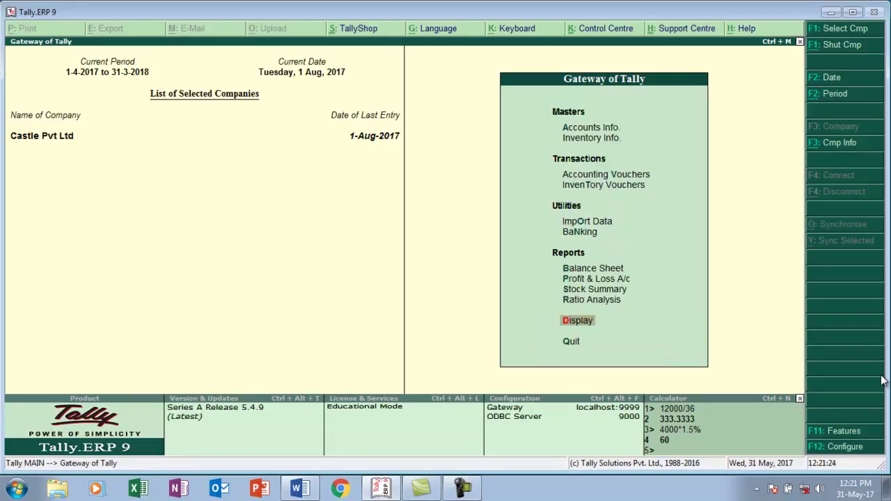
key("Up")
key("Up")
key("Up")
key("Up")
key("Up")
key("Up")
key("Up")
key("Up")
key("Return")
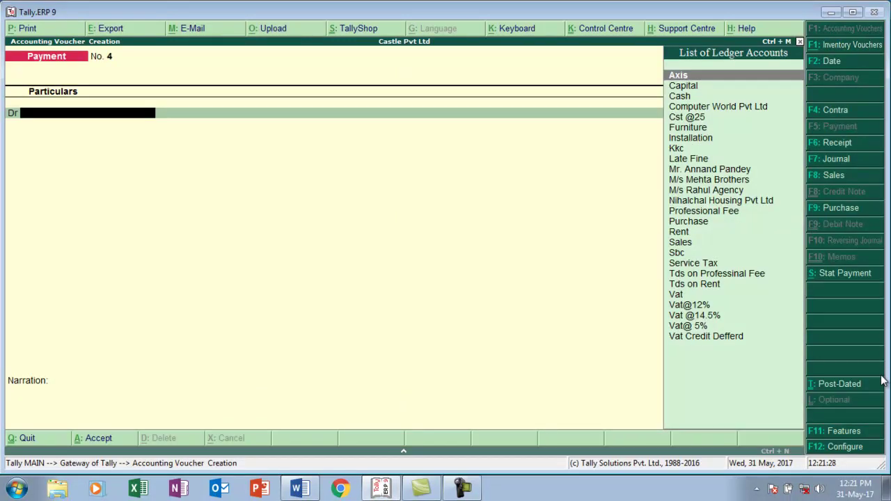
key("F8")
key("alt+Tab")
key("alt+Tab")
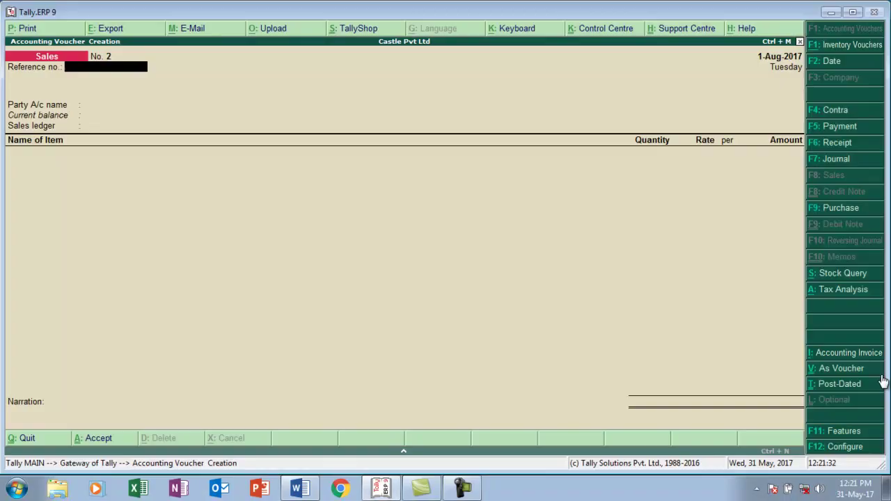
- Date the sales voucher 2-Jul-2017 and give it reference number sal/002
key("F2")
type("2-7")
key("Return")
type("sal/002")
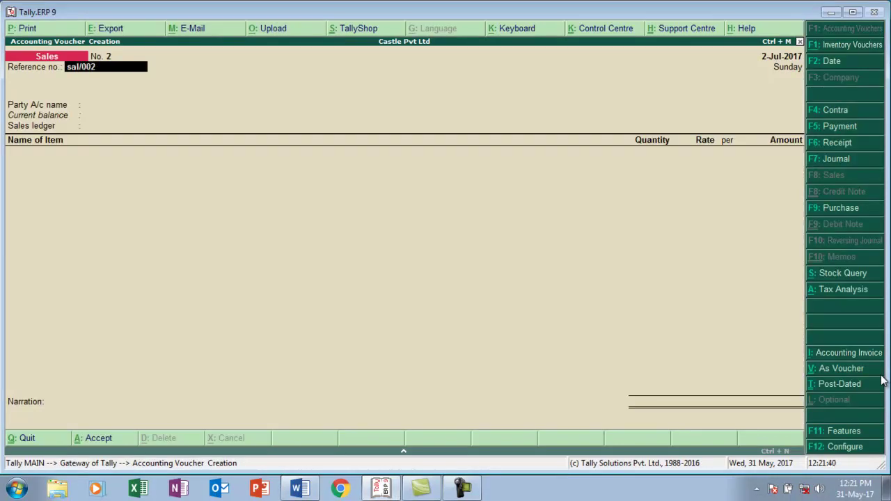
key("Return")
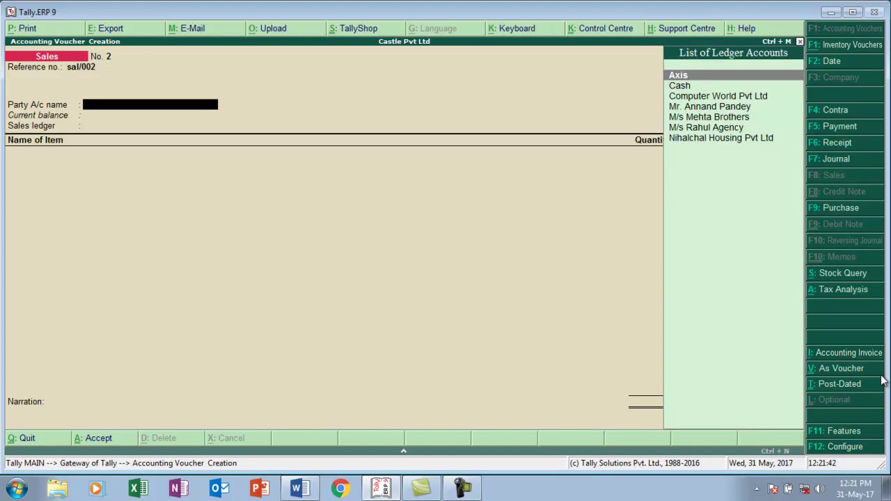
key("alt+c")
- Create the party ledger 'M/s Aditya Pvt Ltd' under Sundry Debtors
type("M/s")
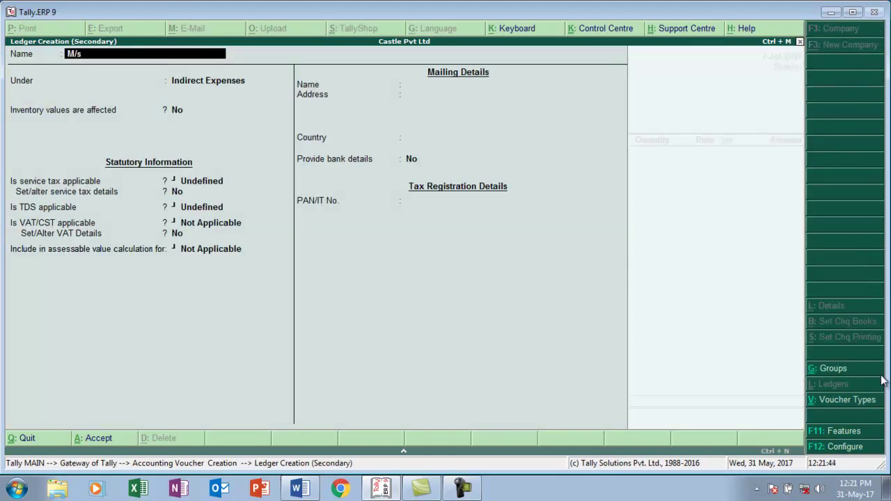
type(" Aditya")
key("alt+Tab")
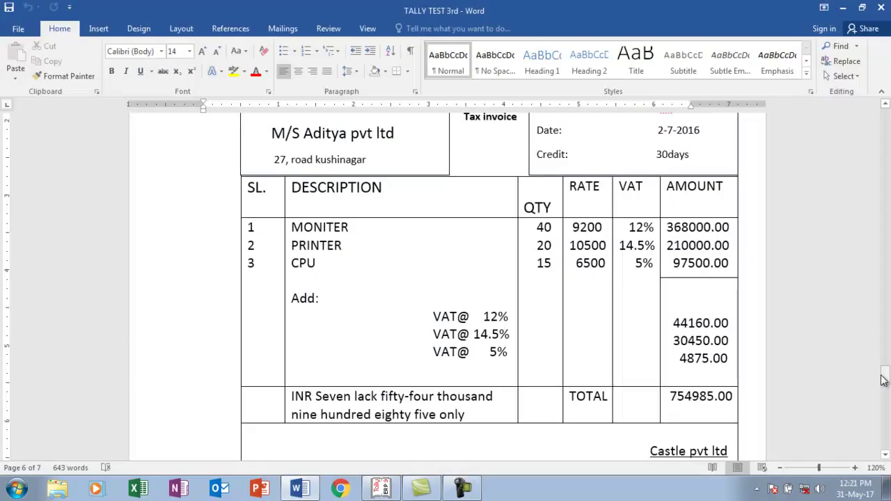
key("alt+Tab")
type("Pvt Ltd")
key("Return")
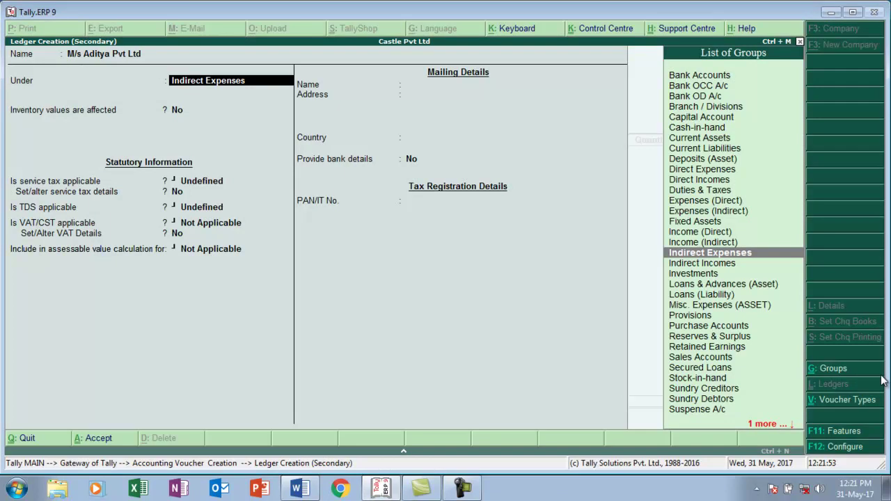
type("S")
key("Down")
key("Down")
key("Down")
key("Down")
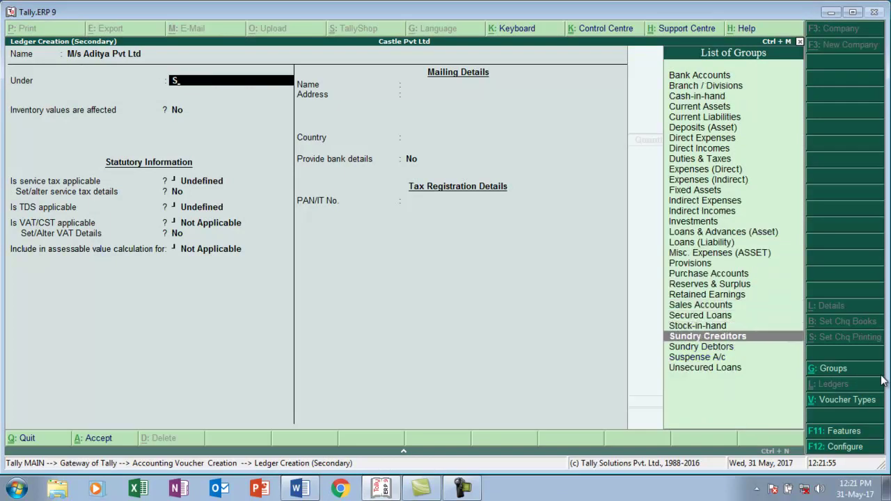
key("Return")
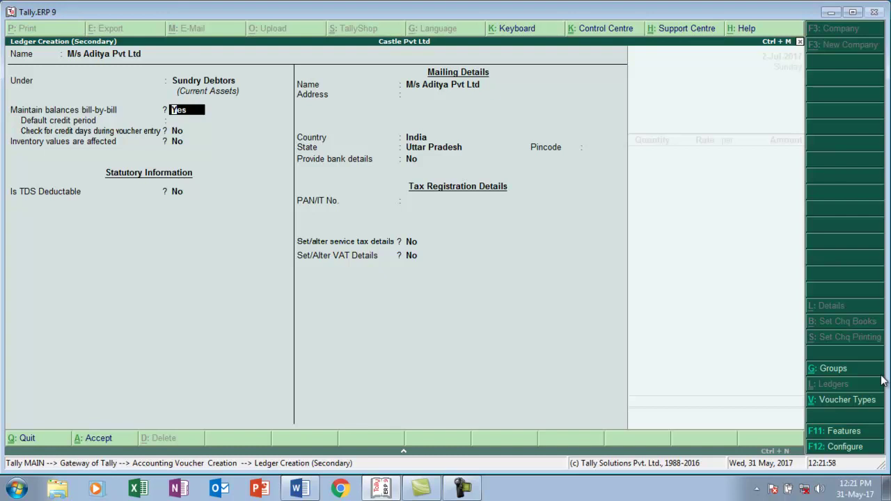
- Register the party as a Regular VAT dealer with its TIN, save it, and choose the Sales ledger
key("Return")
key("Return")
key("Return")
key("Return")
key("Return")
key("Return")
key("Return")
key("Return")
key("Return")
key("Return")
key("Return")
key("Return")
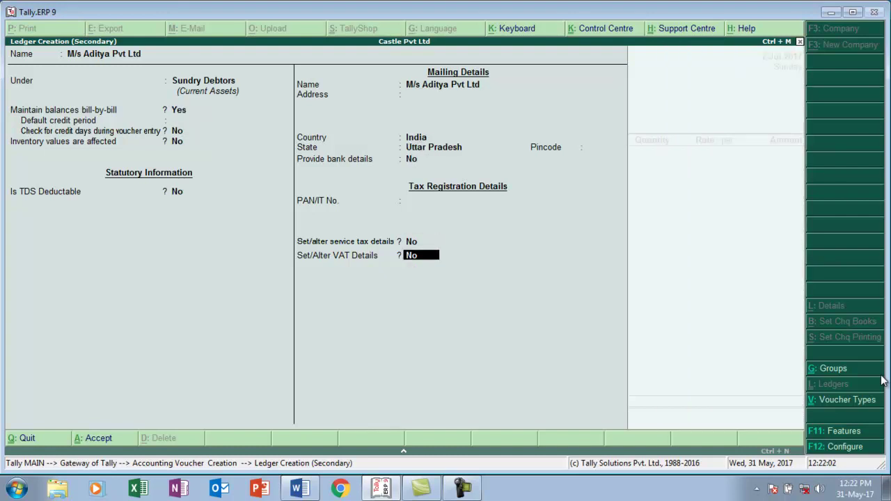
type("y")
key("Return")
key("Return")
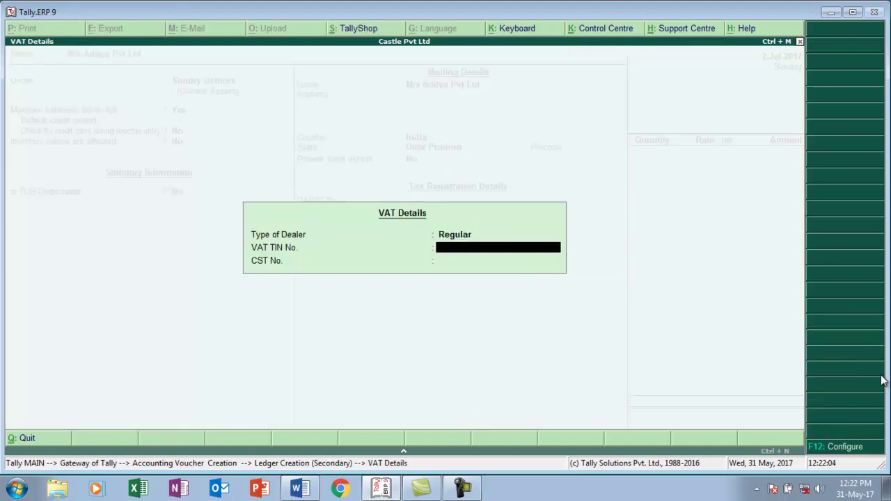
key("Return")
key("Return")
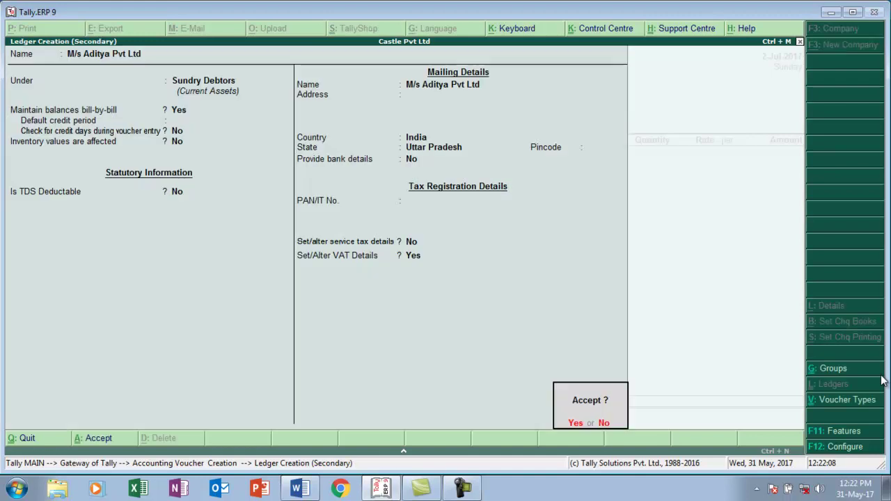
key("ctrl+a")
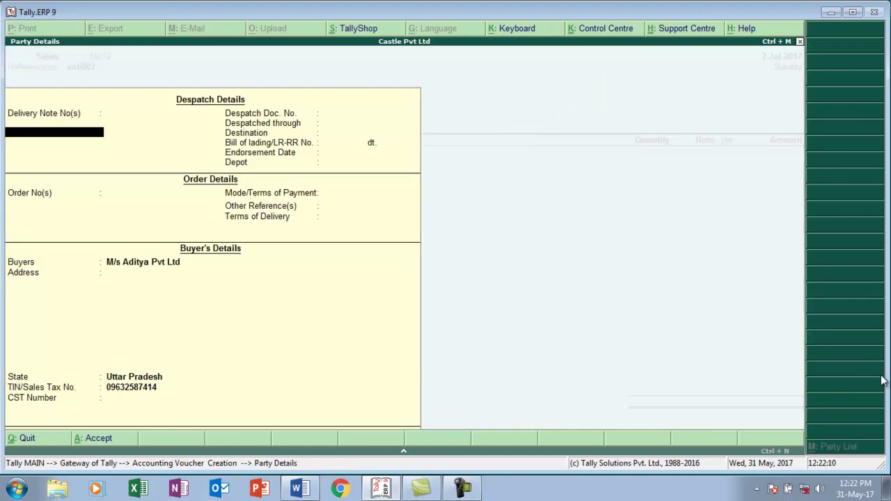
key("Return")
key("Return")
key("Return")
key("Return")
key("Return")
key("Return")
key("Return")
key("Return")
key("Return")
key("Return")
key("Return")
key("Return")
key("Return")
key("Return")
key("Return")
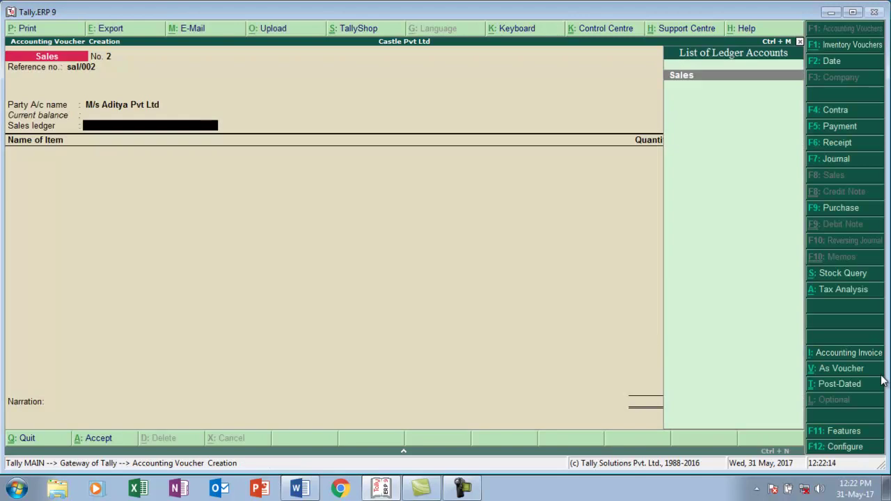
key("Return")
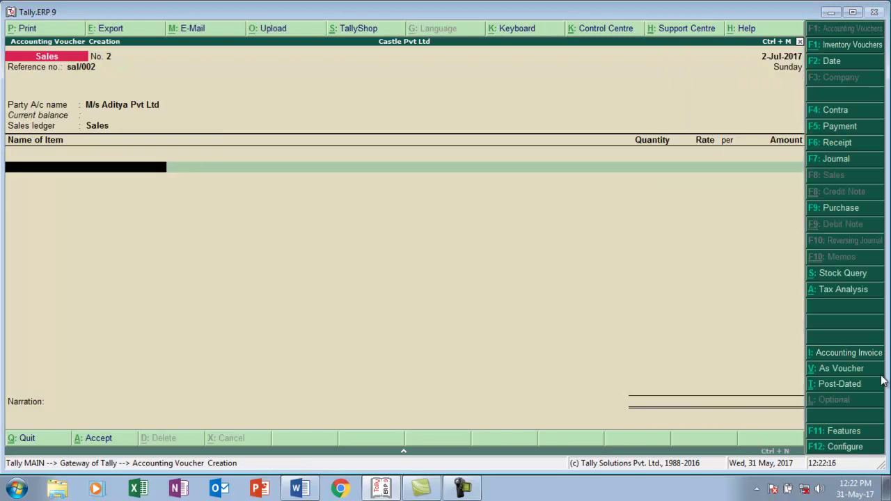
- Bill Moniter, 40 pcs at 9,200.00
type("M")
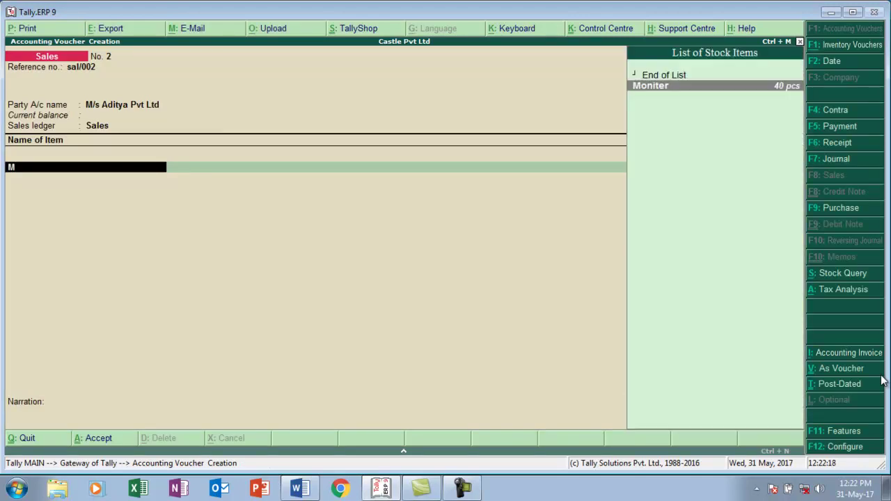
key("Return")
type("40")
key("Return")
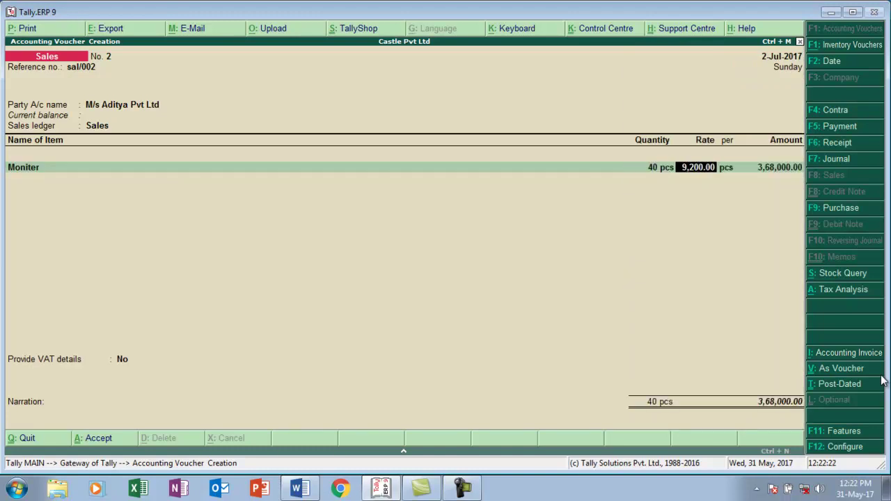
key("alt+Tab")
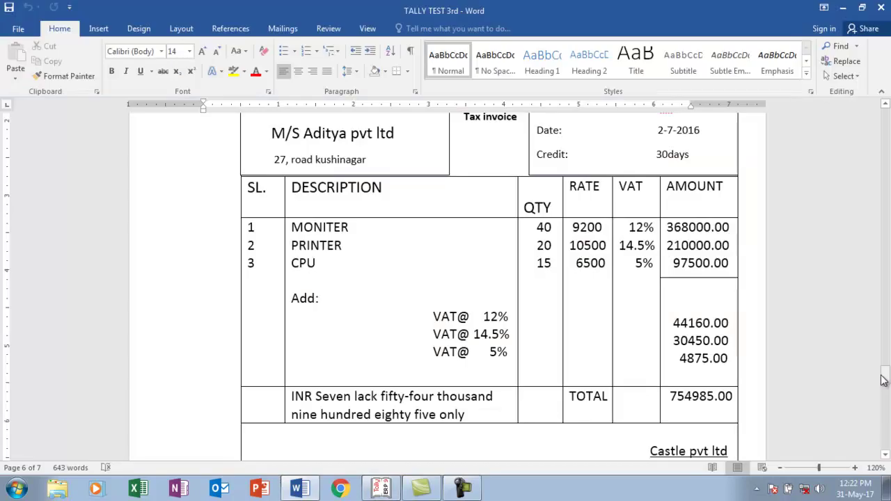
key("alt+Tab")
key("Return")
key("Return")
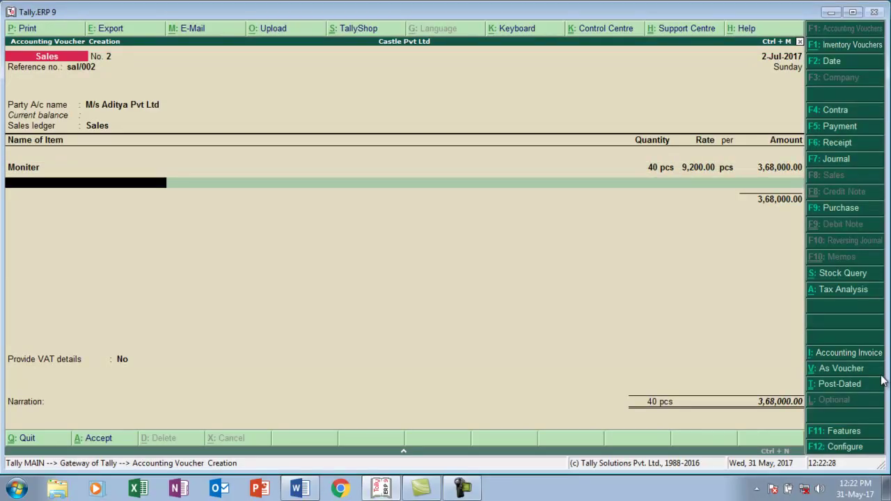
- Add Printer, 20 pcs at 10,500.00
type("P")
key("Return")
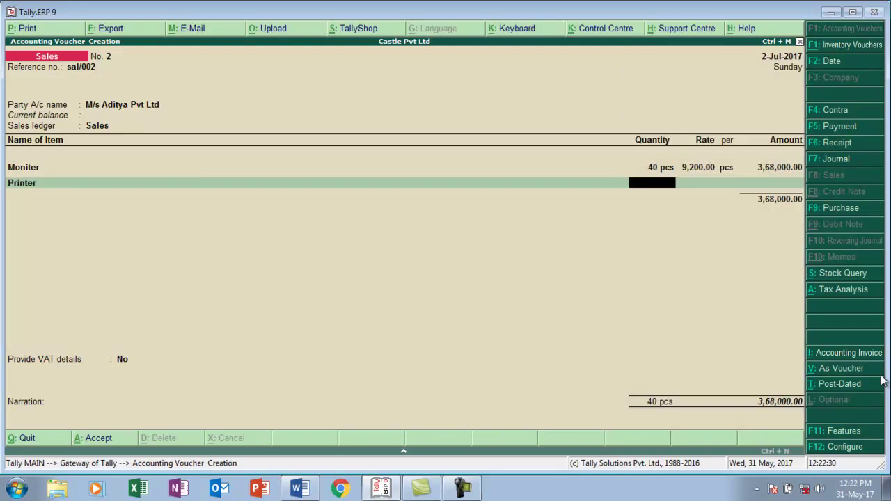
key("alt+Tab")
key("alt+Tab")
type("20")
key("Return")
key("Return")
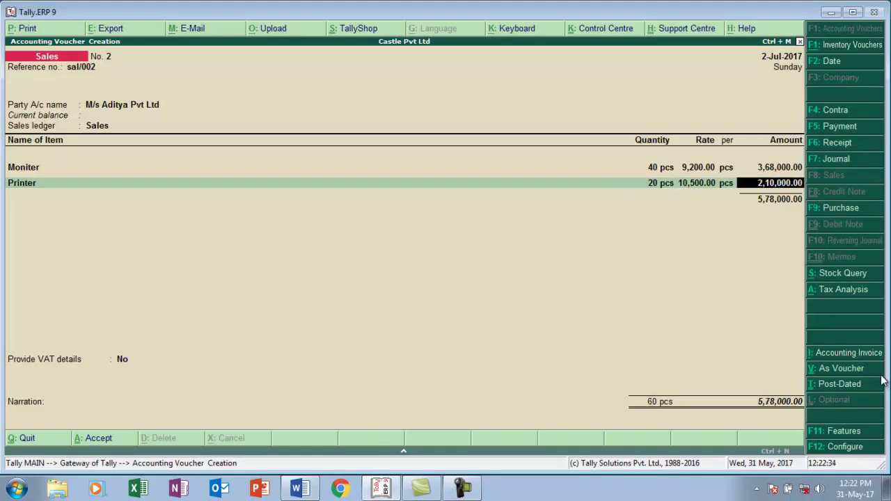
key("Return")
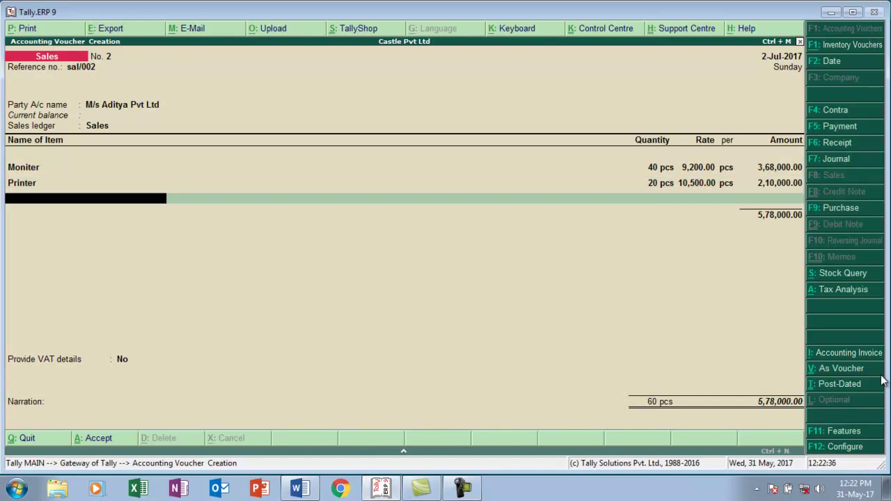
- Add Cpu, 15 pcs at 6,500.00, bringing the total to 6,75,500.00
type("C")
key("Return")
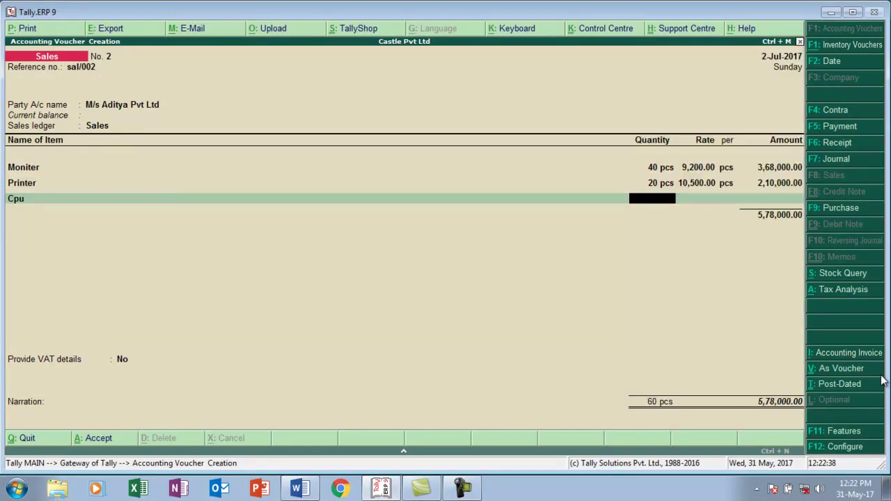
type("15")
key("Return")
key("Return")
key("Return")
key("Return")
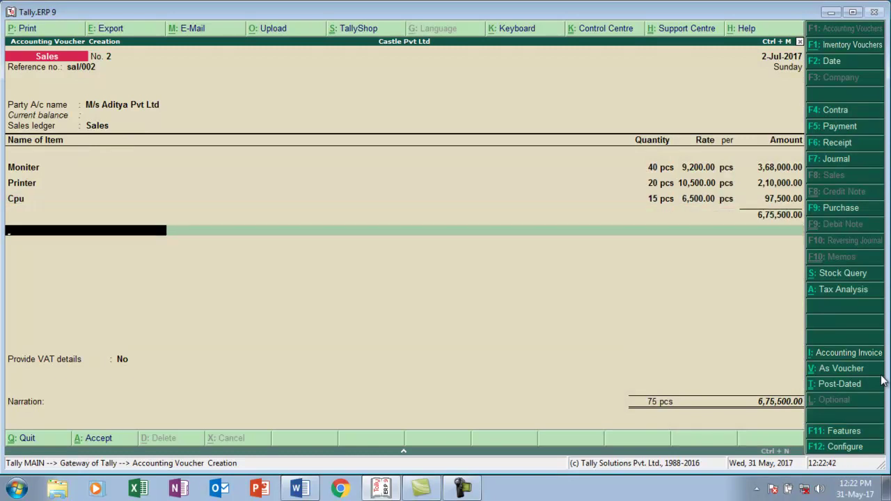
type("v")
key("Down")
key("Down")
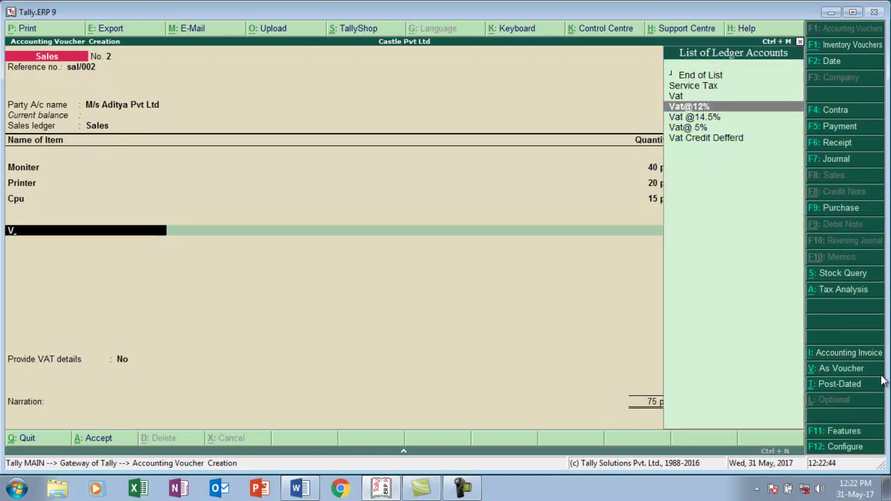
key("Return")
key("Return")
type("v")
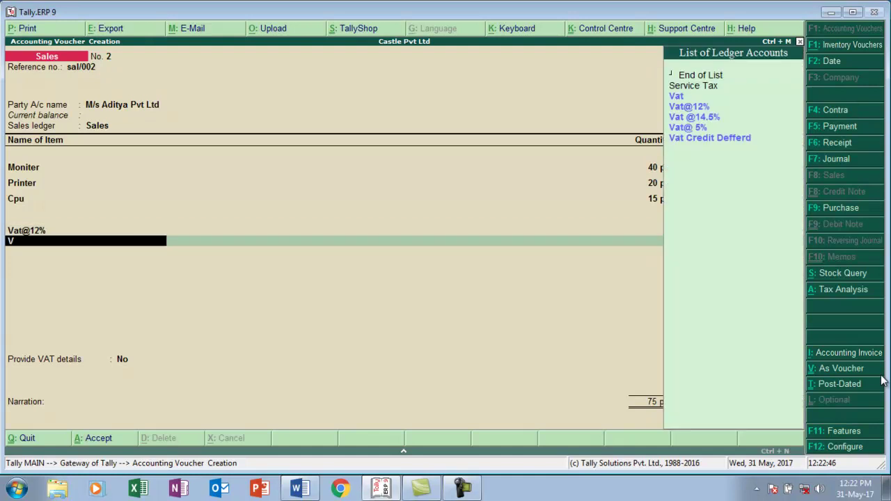
key("Down")
key("Down")
key("Down")
key("Return")
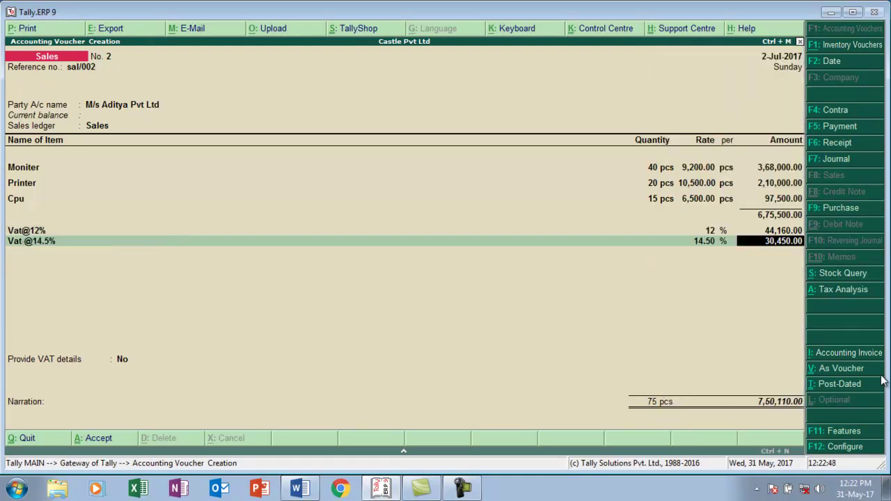
key("Return")
type("v")
key("Down")
key("Down")
key("Down")
key("Down")
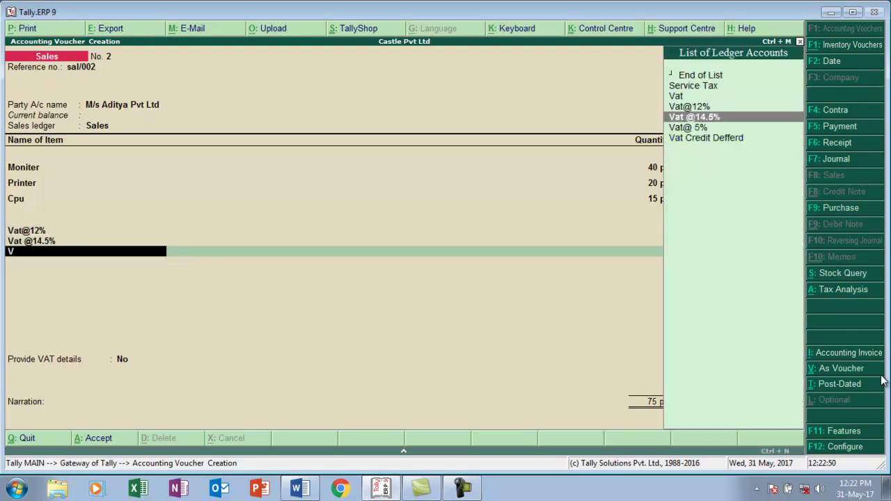
key("Return")
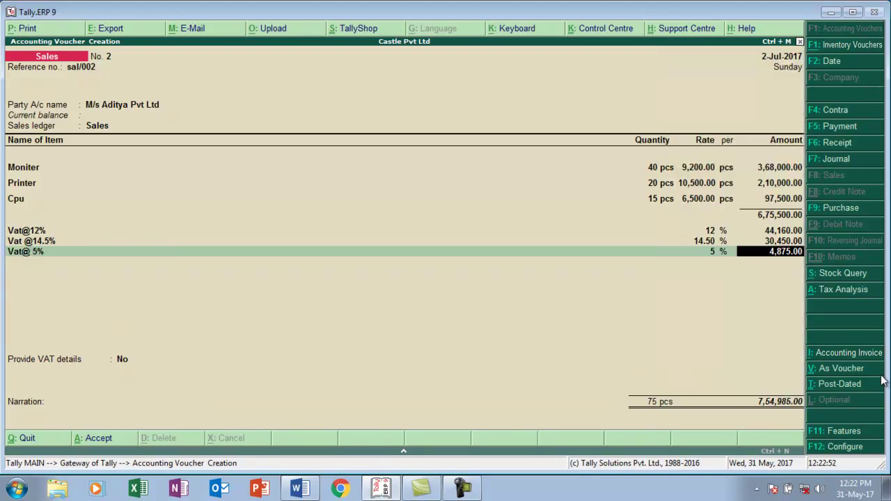
key("alt+Tab")
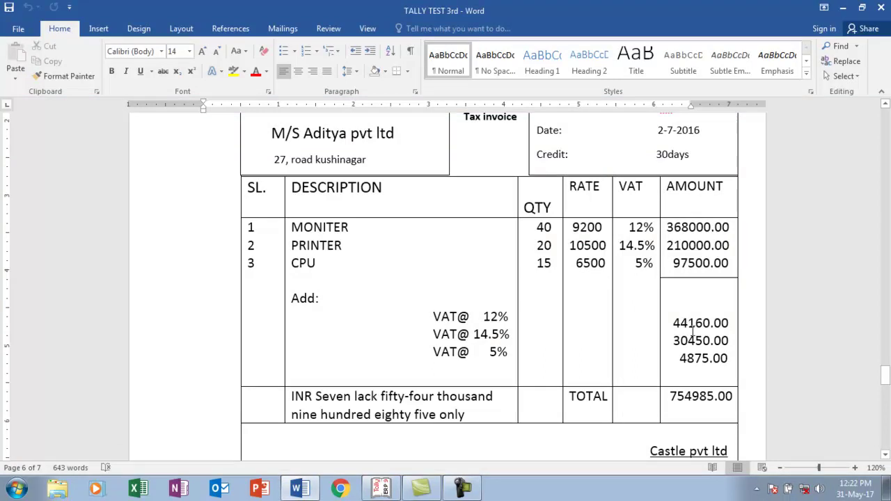
key("alt+Tab")
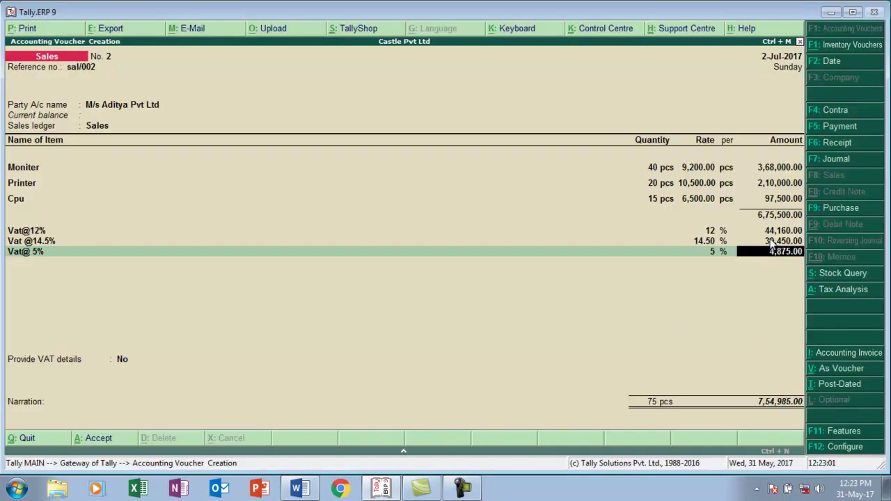
key("Return")
key("Return")
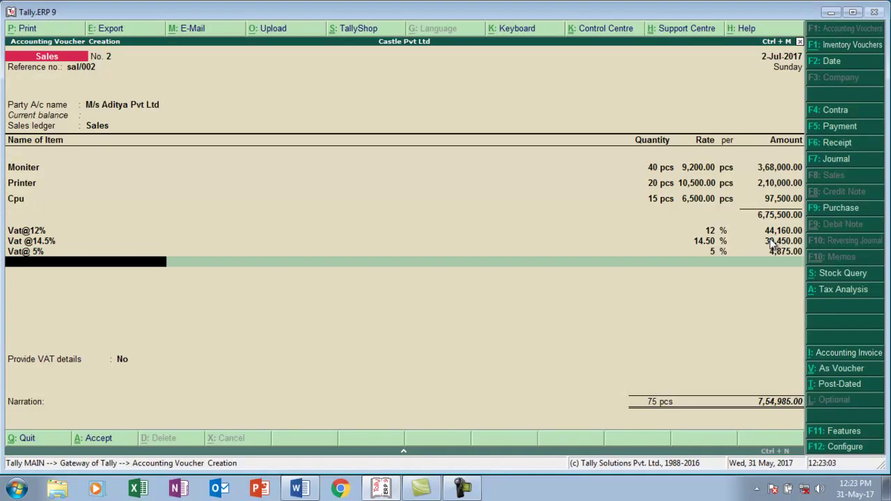
- Set Provide VAT details to Yes and save the voucher with 30 days credit
key("Down")
key("Return")
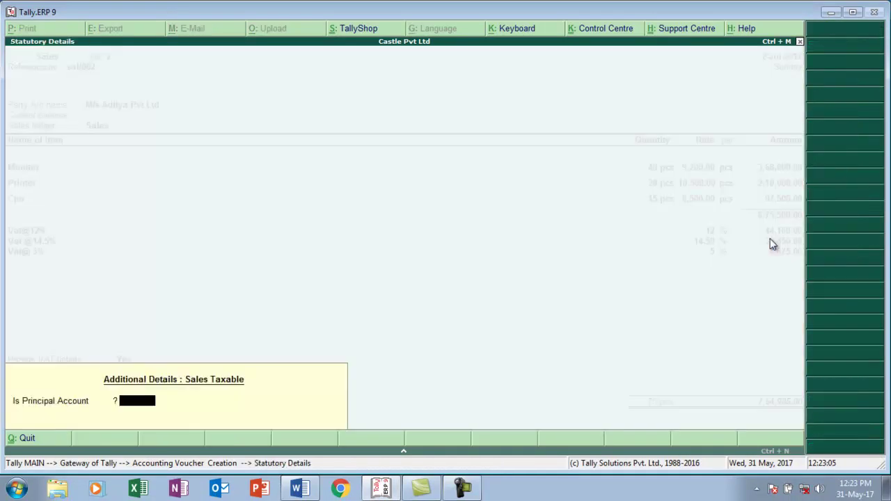
key("Return")
key("Return")
key("Return")
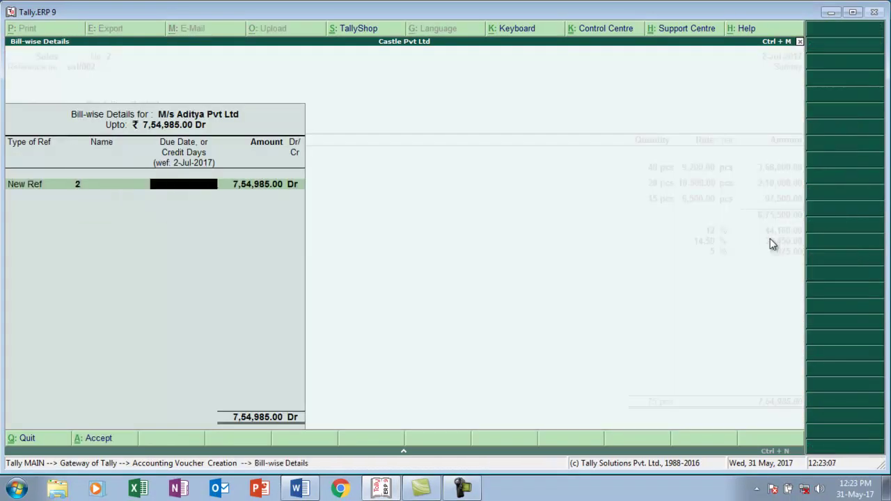
key("alt+Tab")
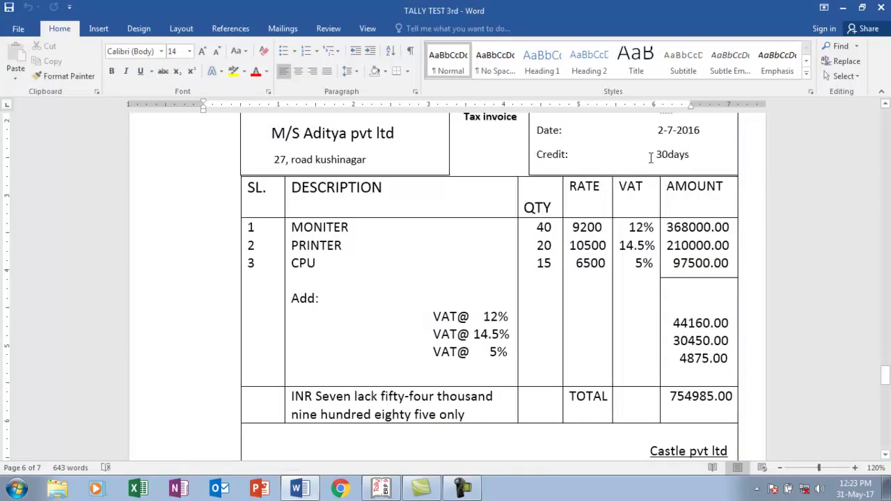
key("alt+Tab")
type("30")
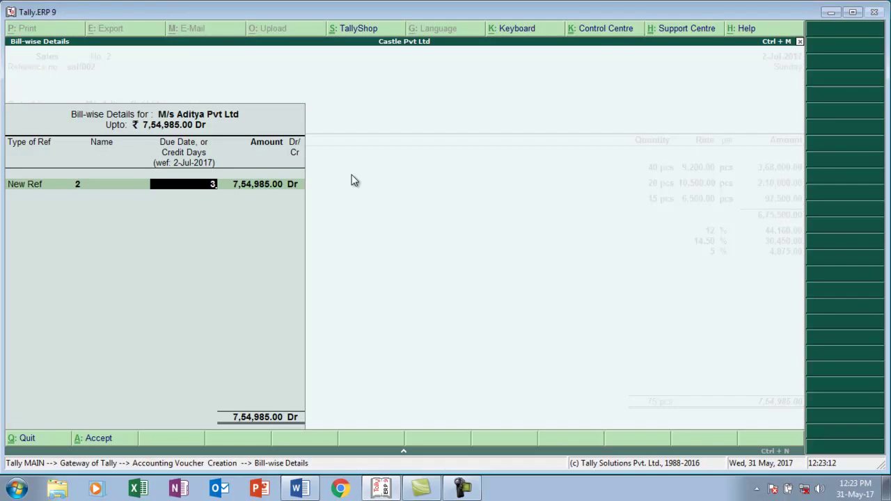
key("Return")
key("Return")
key("Return")
key("Return")
key("Return")
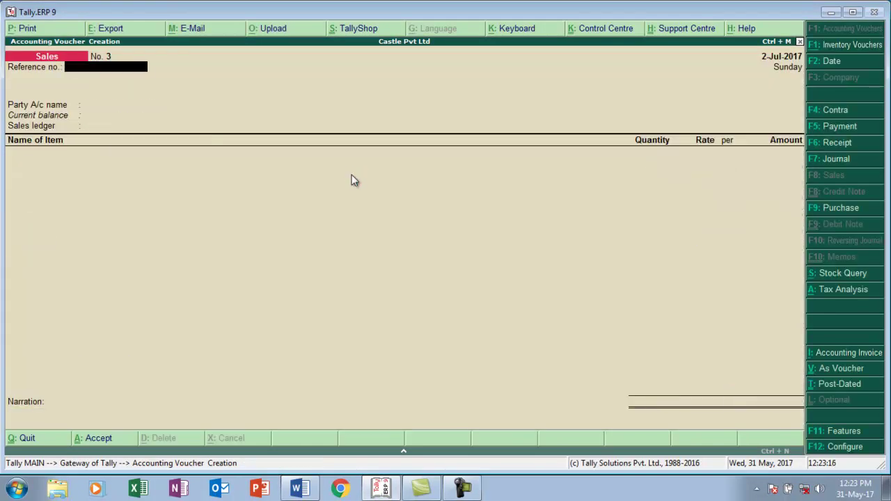
key("alt+Tab")
- Scroll through the exercise document to review the CST@2% invoice totalling 180540
key("Page_Down")
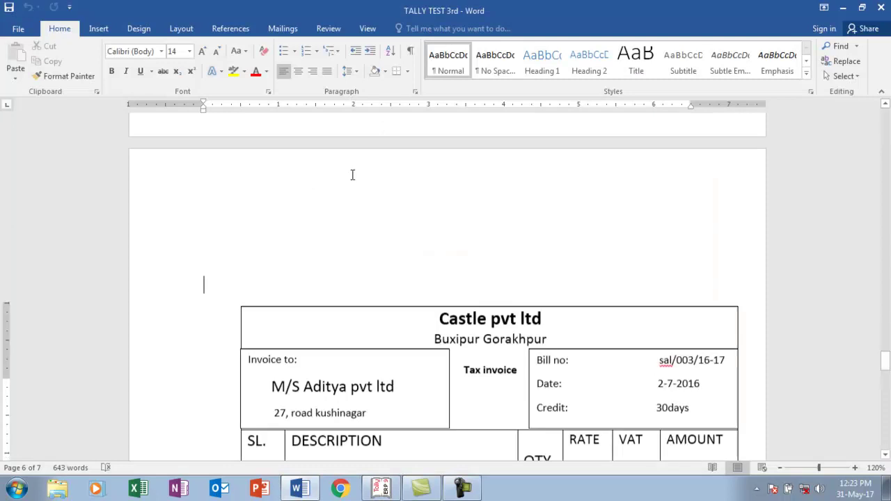
key("Down")
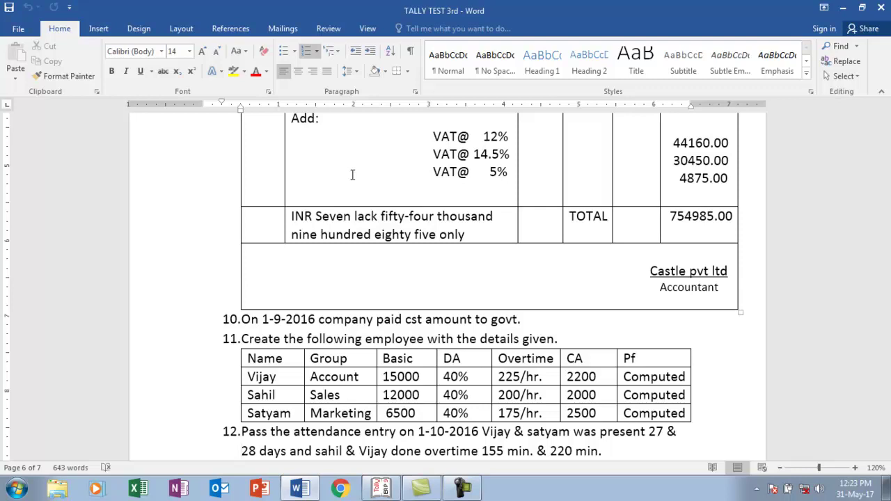
key("Up")
key("Up")
key("Up")
key("Up")
key("Up")
key("Up")
key("Up")
key("Up")
key("Up")
key("Up")
key("Up")
key("Up")
key("Up")
key("Up")
key("Up")
key("Up")
key("Up")
key("Up")
key("Up")
key("Up")
key("Up")
key("Up")
key("Up")
key("Up")
key("Up")
key("Up")
key("Up")
key("Up")
key("Up")
key("Up")
key("Up")
key("Up")
key("Up")
key("Up")
key("Up")
key("Up")
key("Up")
key("Up")
key("Up")
key("Up")
key("Up")
key("Up")
key("Up")
key("Up")
key("Up")
key("Up")
key("Up")
key("Up")
key("Up")
key("Up")
key("Up")
key("Up")
key("Up")
key("Up")
key("Up")
key("Up")
key("Up")
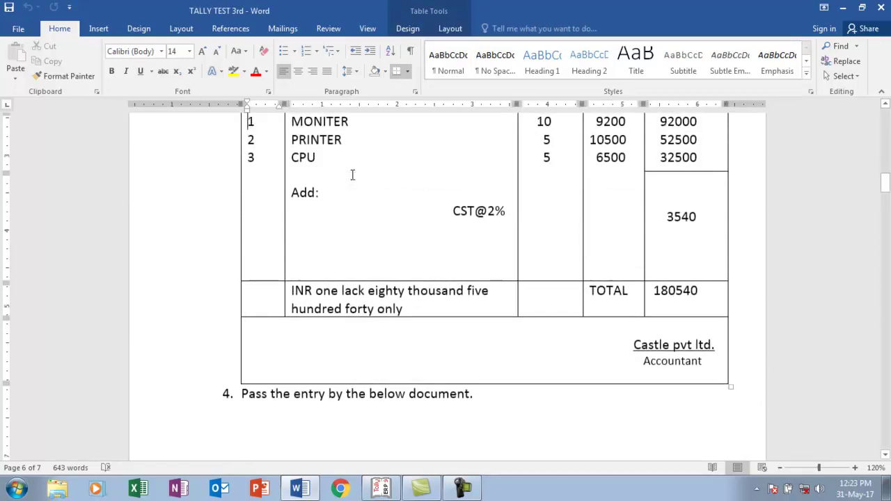
key("Up")
key("Up")
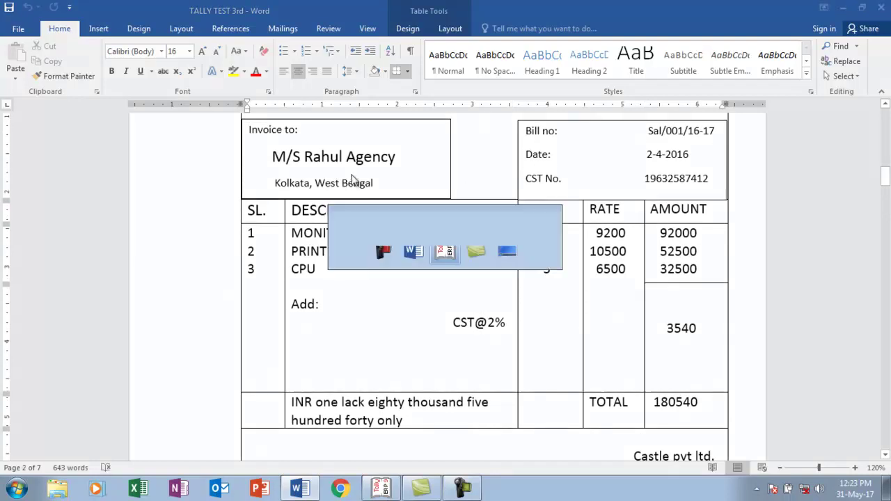
- Quit the blank sales voucher and return to Gateway of Tally
key("alt+Tab")
key("Escape")
key("Return")
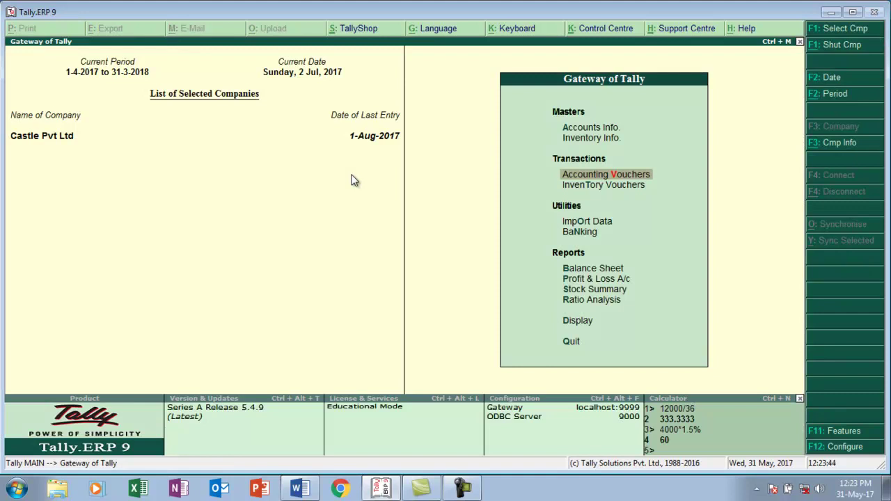
- Open Form VAT 24 from Display > Statutory Reports > VAT
key("Down")
key("Down")
key("Down")
key("Down")
key("Down")
key("Down")
key("Down")
key("Down")
key("Return")
key("Down")
key("Down")
key("Down")
key("Down")
key("Down")
key("Down")
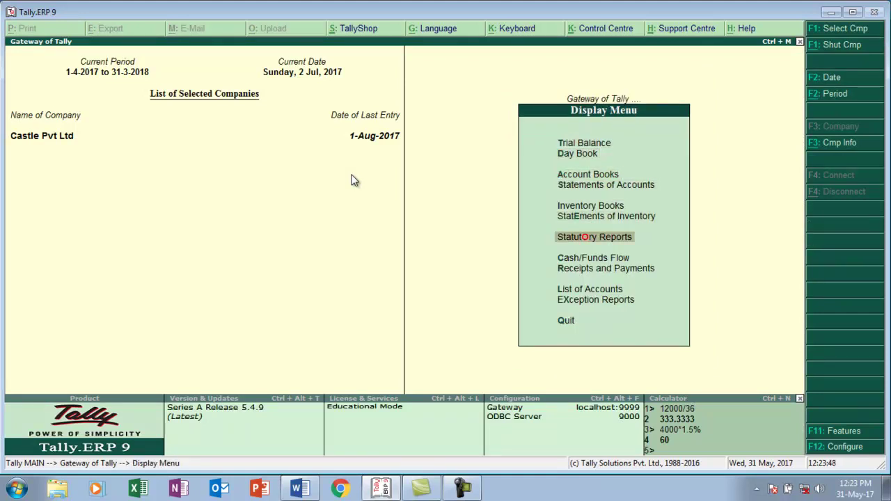
key("Return")
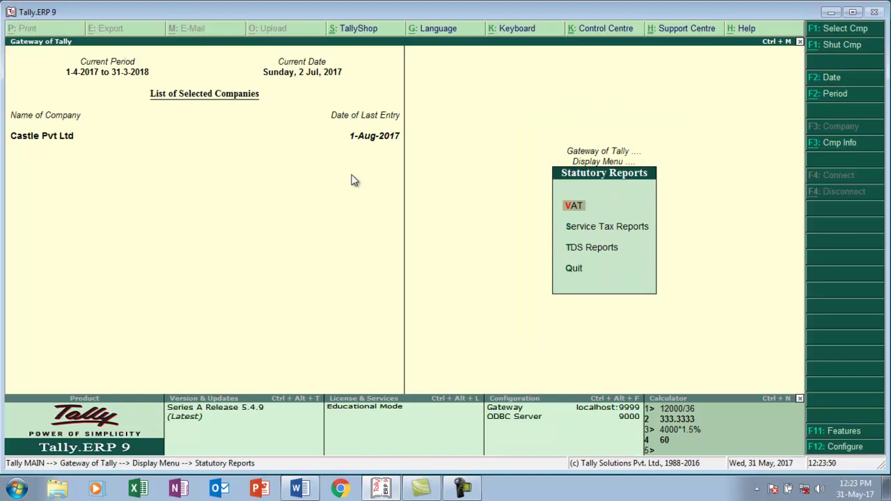
key("Return")
key("Return")
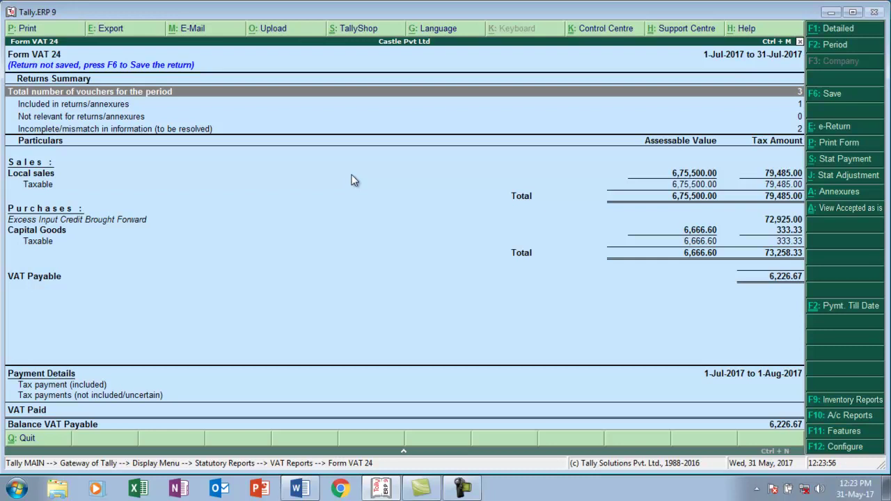
- Show the detailed report for 1-Apr-2017 to 31-Jul-2017 and start a statutory payment
key("F2")
type("1-4")
key("Return")
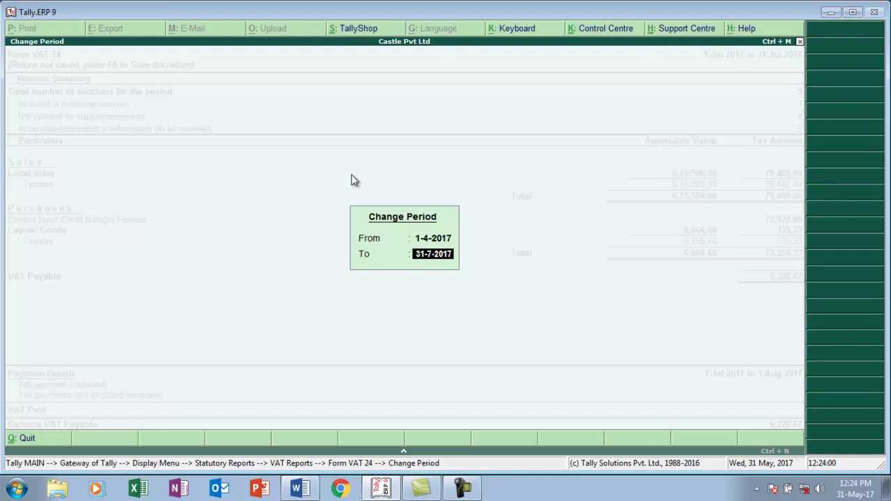
key("Return")
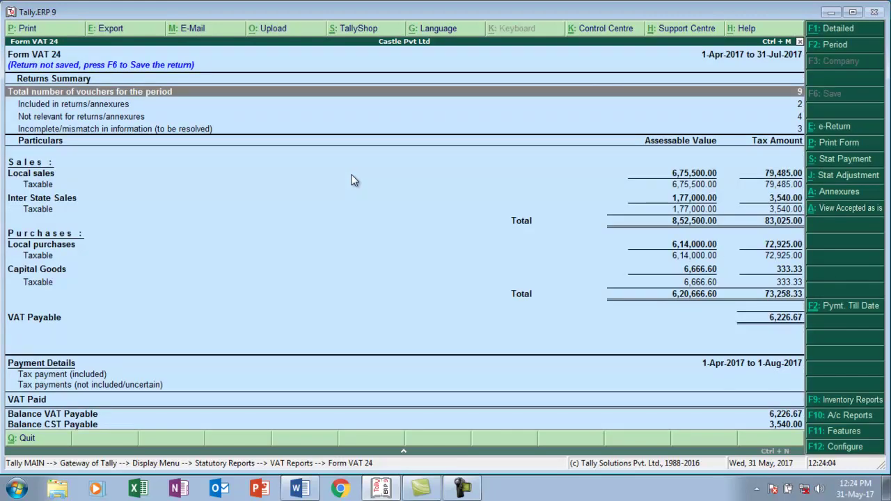
key("alt+F1")
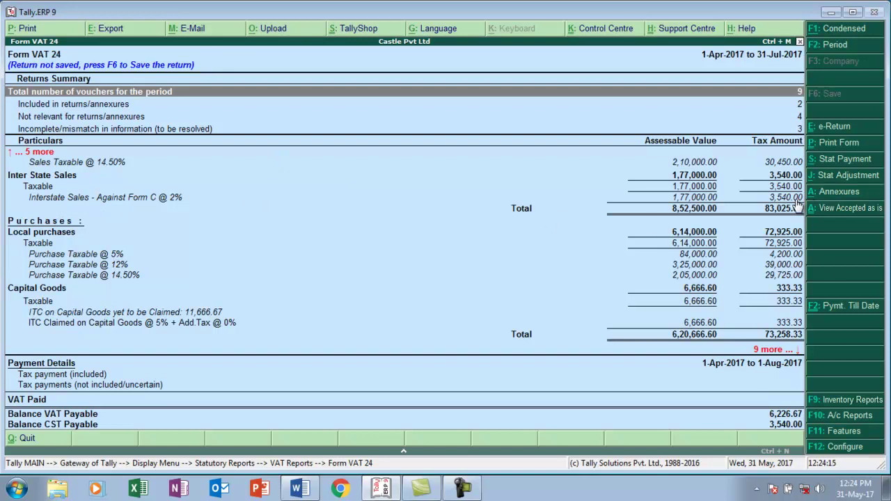
key("alt+s")
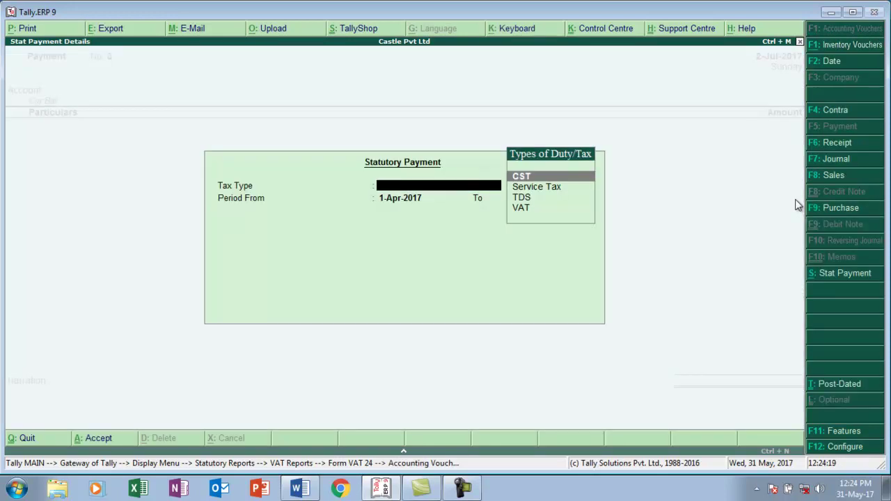
- Choose CST tax type, period ending 31-5 and Regular payment type to create the voucher
key("Return")
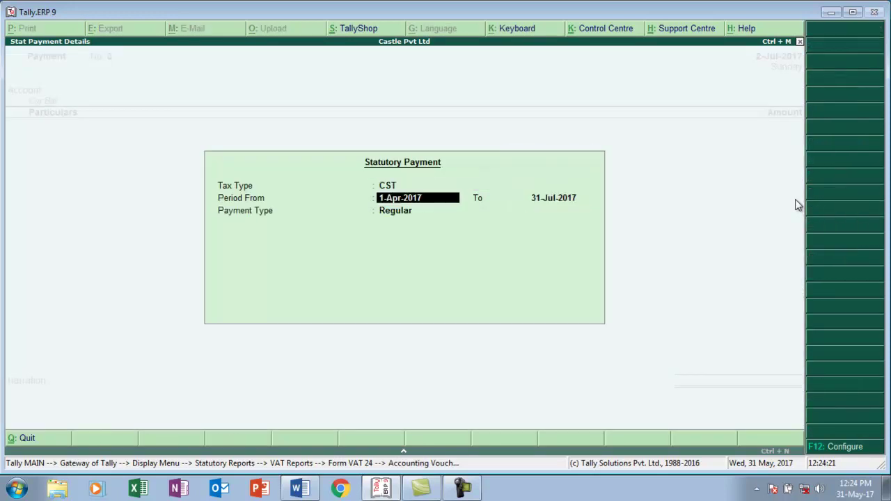
key("Return")
type("31-5")
key("Return")
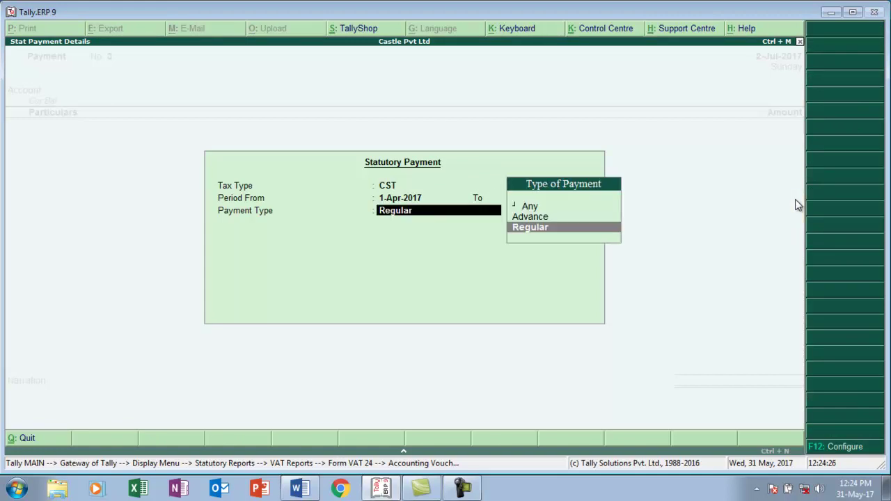
key("Return")
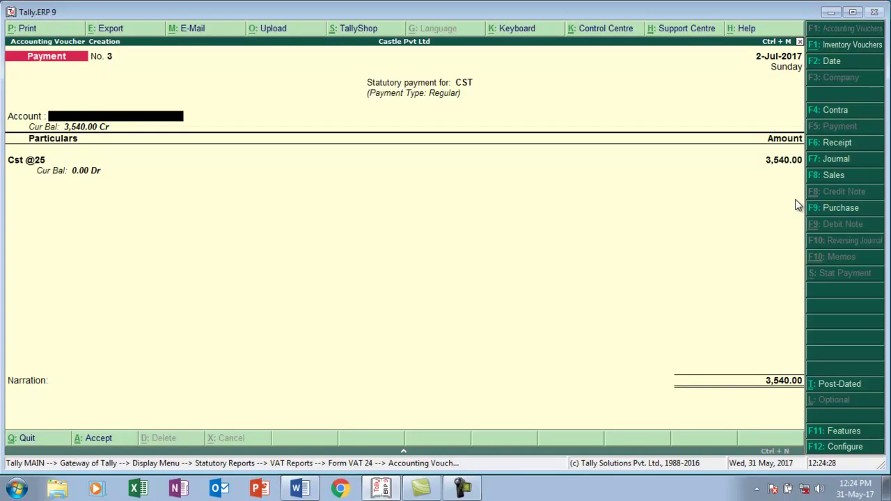
- Date the voucher 1-Sep-2017, pay 3,540 CST from Axis with the cheque number, and save
key("F2")
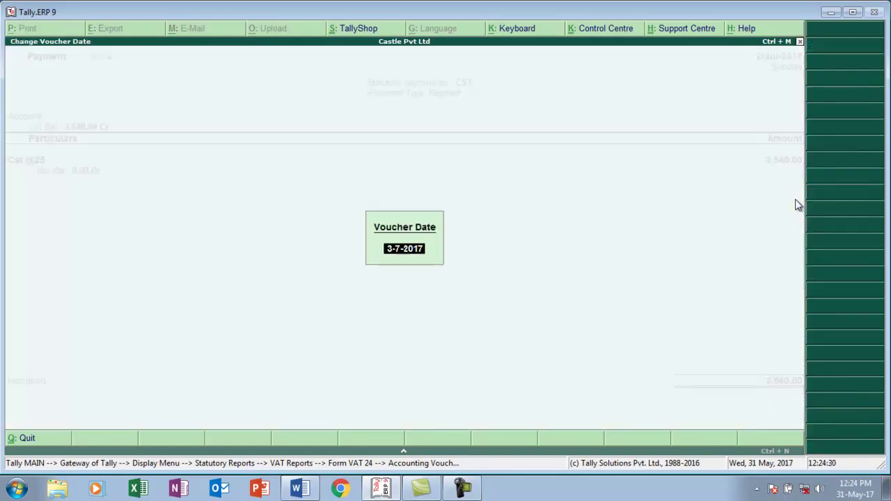
type("1-8")
key("BackSpace")
key("BackSpace")
key("BackSpace")
type("1-9")
key("Return")
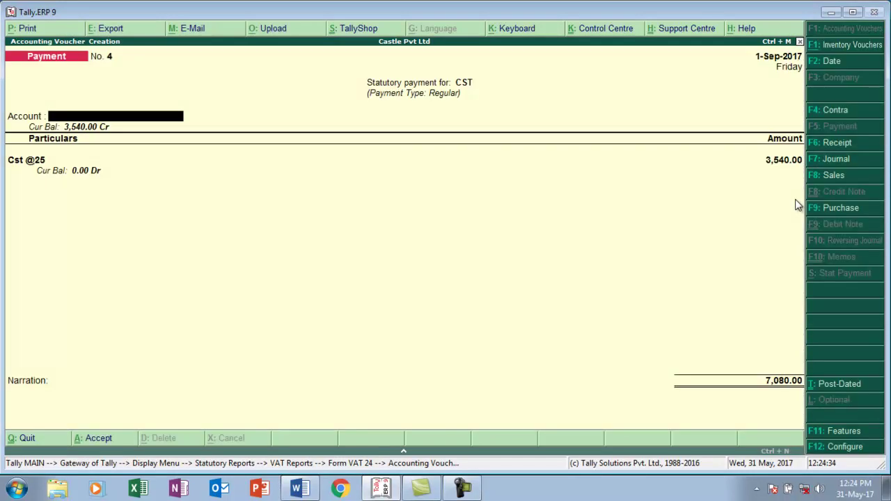
key("Return")
key("Return")
key("Return")
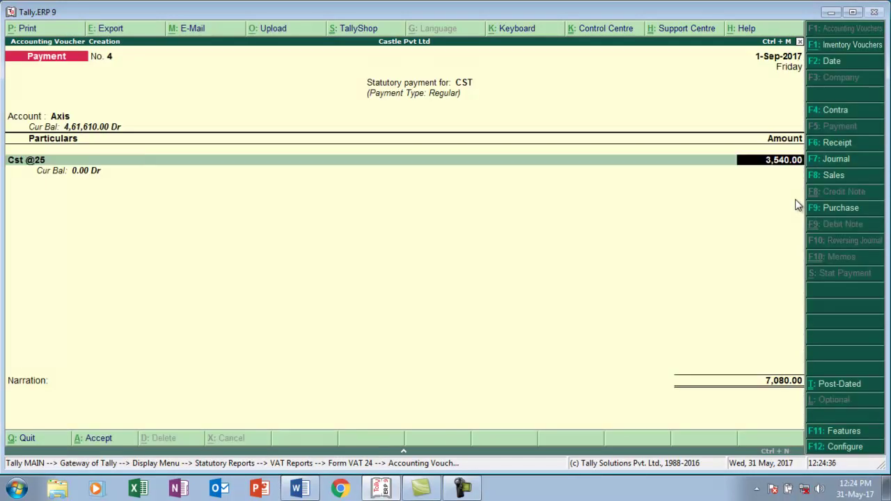
key("Return")
key("Return")
key("Return")
type("245492")
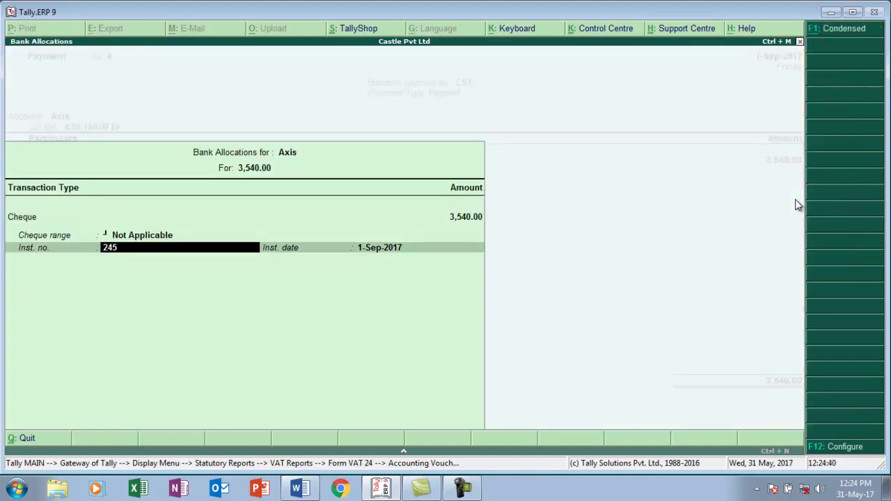
key("Return")
key("Return")
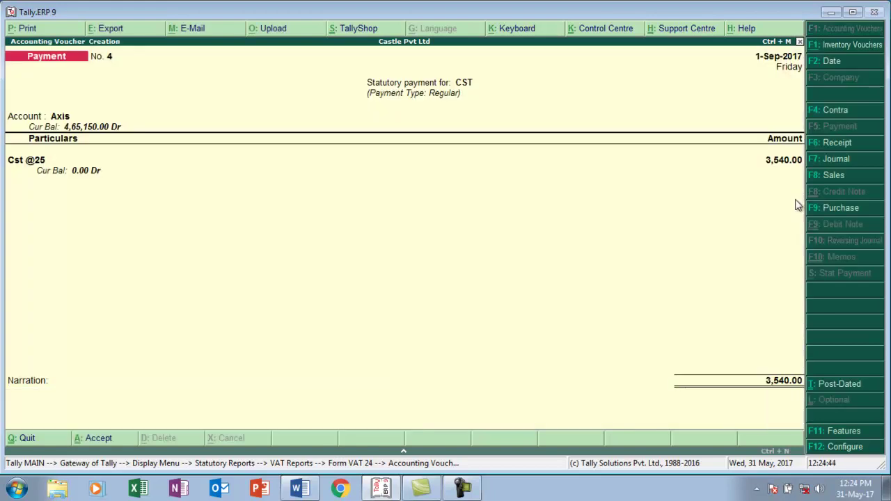
key("ctrl+a")
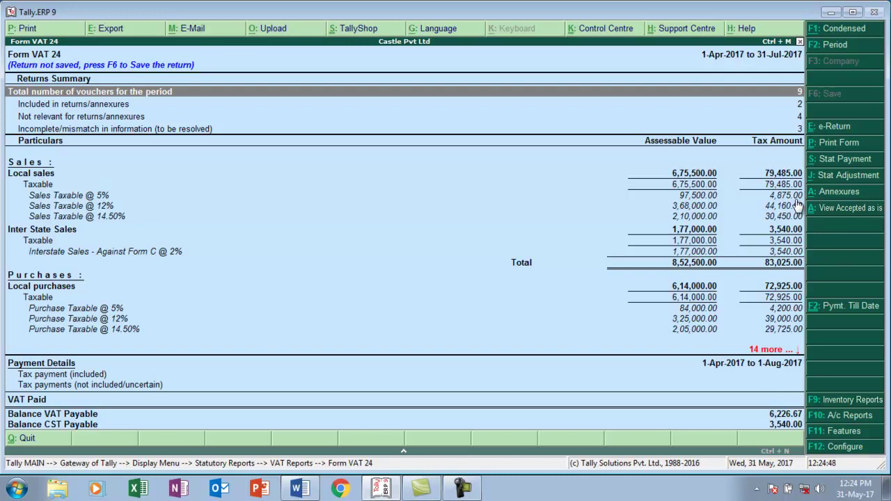
key("F2")
- Change Form VAT 24's period to 1-9-2017 through 1-10-2017, then switch to Word
type("1-")
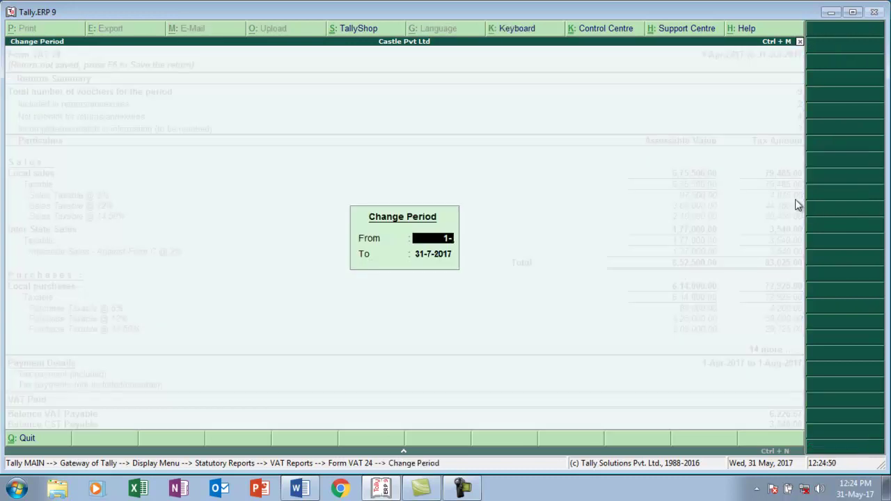
type("9")
key("Return")
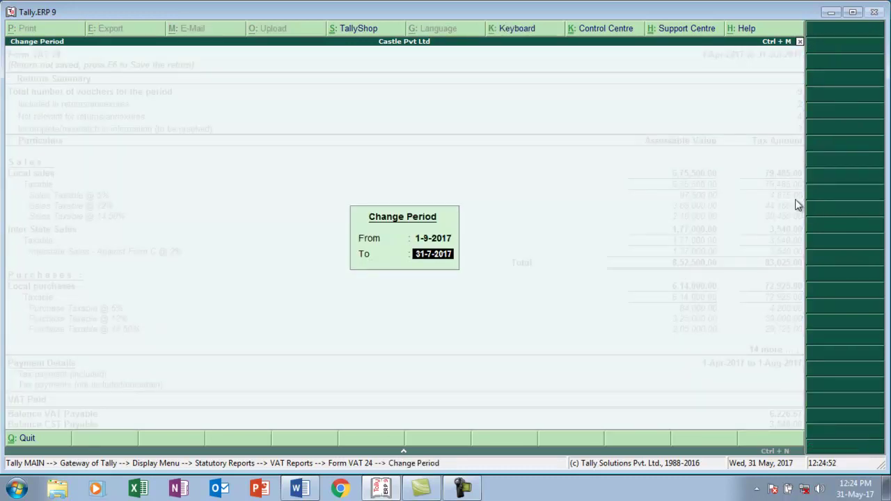
type("1-10")
key("Return")
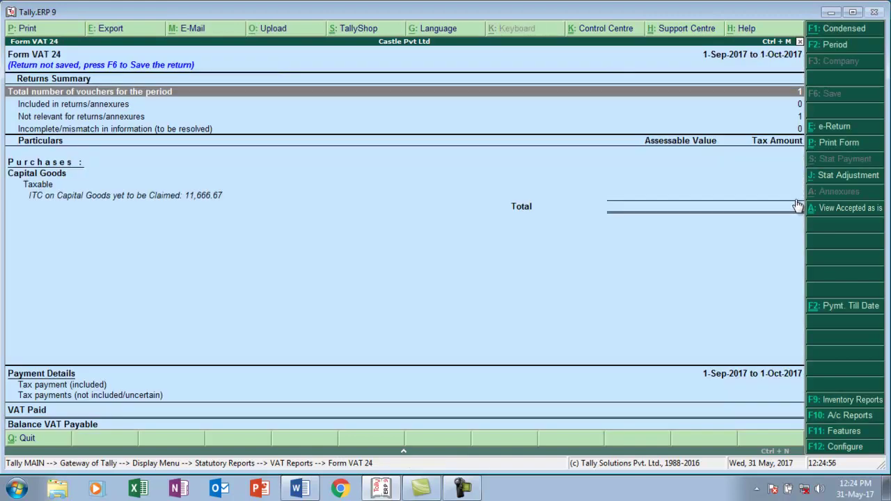
key("alt+Tab")
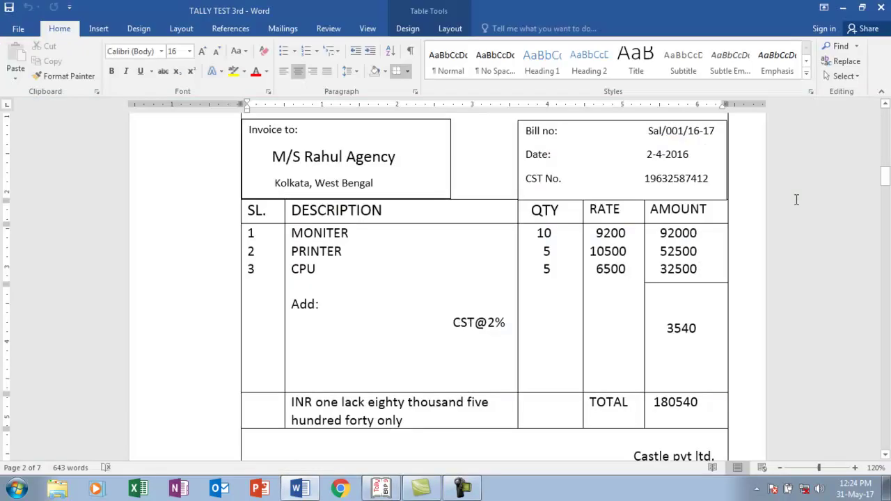
- Scroll past the invoice and money receipt to task 11's three-employee pay table
key("Down")
key("Down")
key("Down")
key("Down")
key("Down")
key("Down")
key("Down")
key("Down")
key("Down")
key("Down")
key("Down")
key("Down")
key("Down")
key("Down")
key("Down")
key("Down")
key("Down")
key("Down")
key("Down")
key("Down")
key("Down")
key("Down")
key("Down")
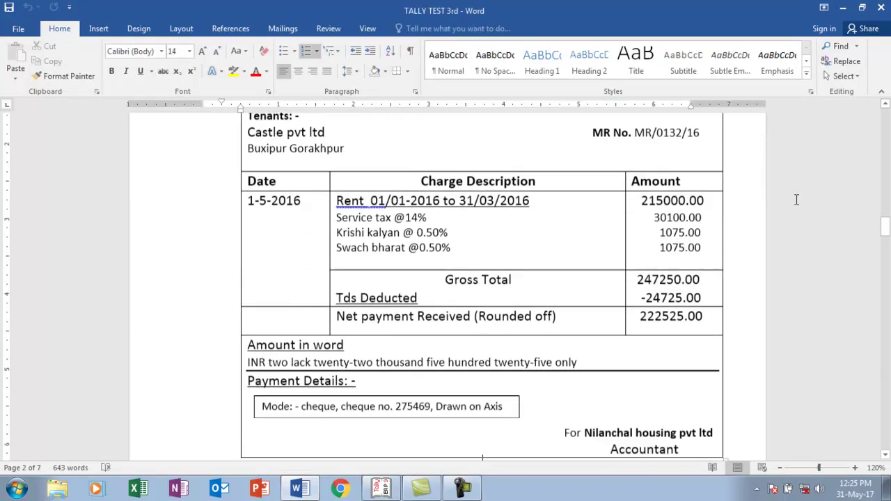
key("Down")
key("Down")
key("Down")
key("Down")
key("Down")
key("Down")
key("Down")
key("Down")
key("Down")
key("Down")
key("Down")
key("Down")
key("Down")
key("Down")
key("Down")
key("Down")
key("Down")
key("Down")
key("Down")
key("Down")
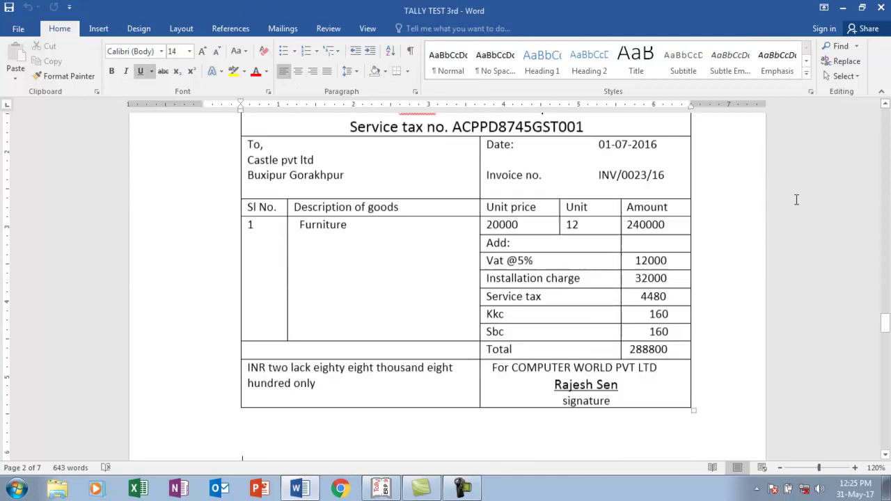
key("Down")
key("Down")
key("Down")
key("Down")
key("Down")
key("Down")
key("Down")
key("Down")
key("Down")
key("Down")
key("Down")
key("Down")
key("Down")
key("Down")
key("Down")
key("Down")
key("Down")
key("Down")
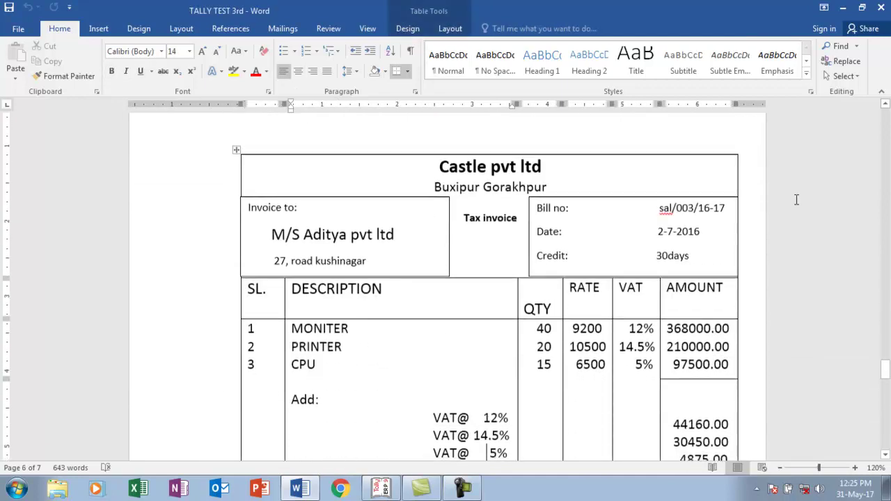
key("Down")
key("Down")
key("Down")
key("Down")
key("Down")
key("Down")
key("Down")
key("Down")
key("Down")
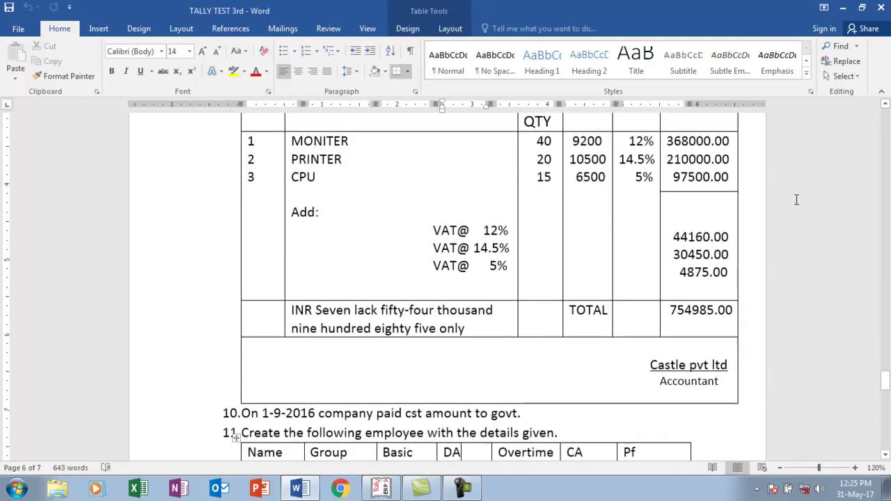
key("Down")
key("Down")
key("Down")
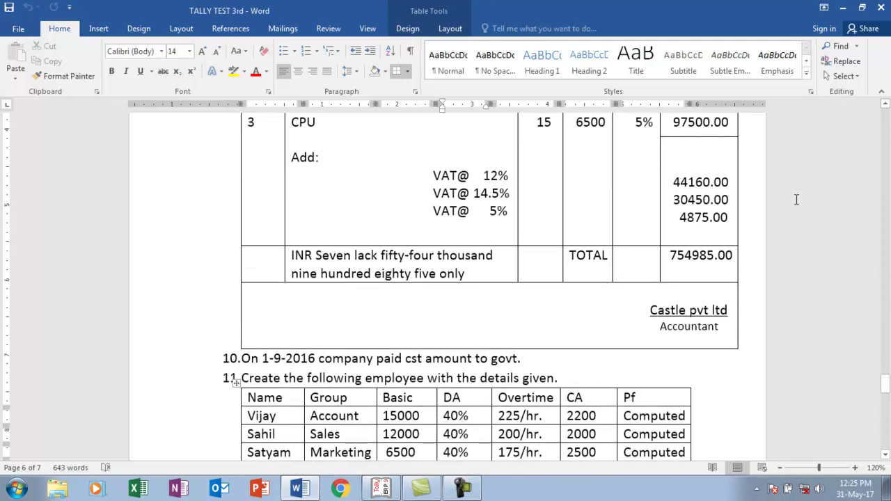
key("Down")
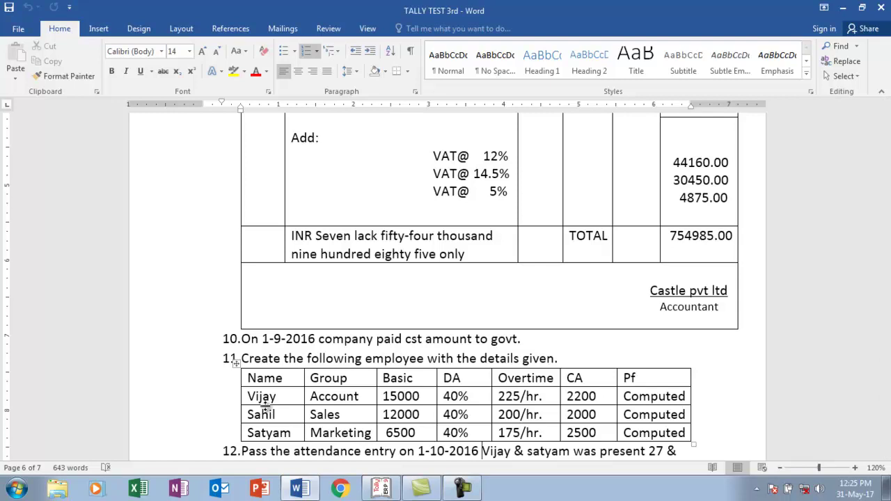
- Back out of the VAT return to the Gateway of Tally
key("alt+Tab")
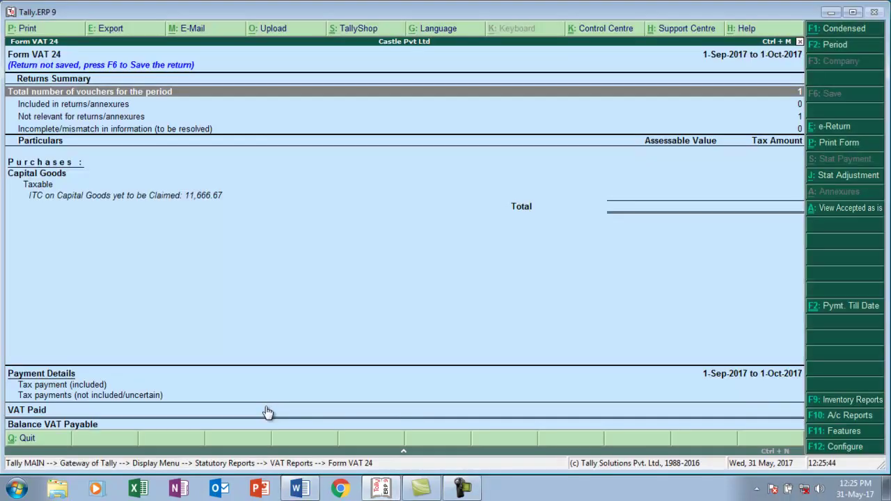
key("Escape")
key("Escape")
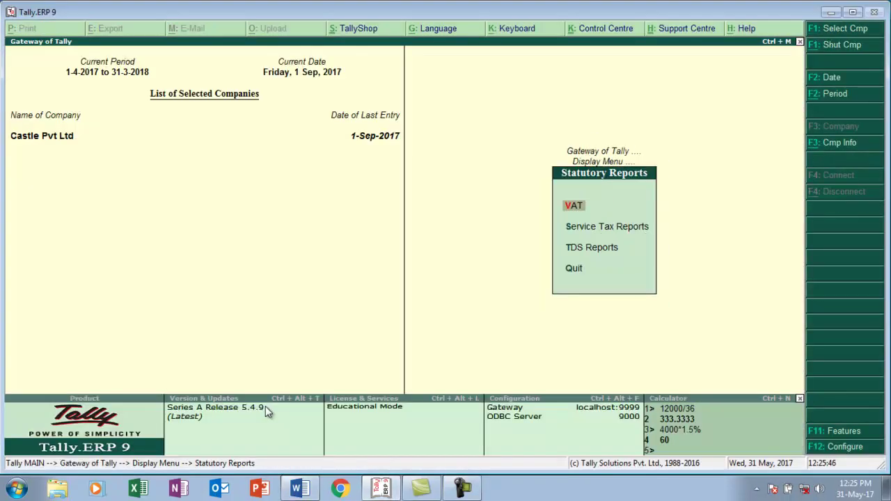
key("Escape")
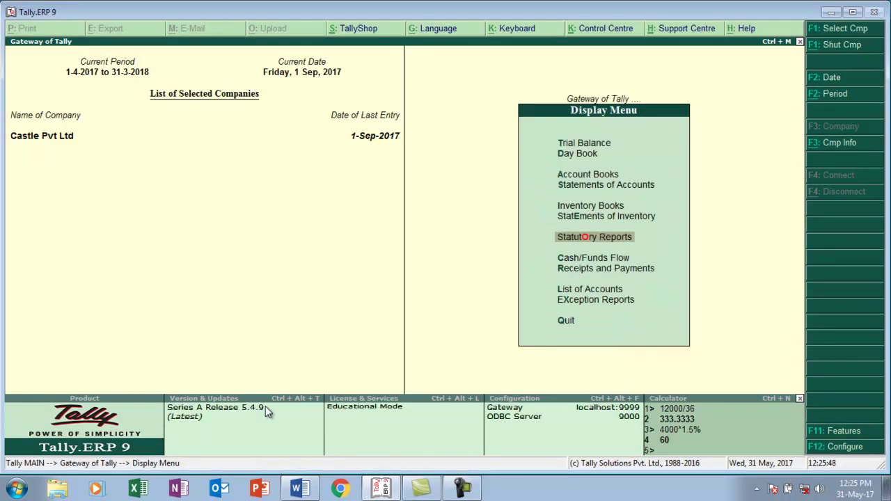
key("Escape")
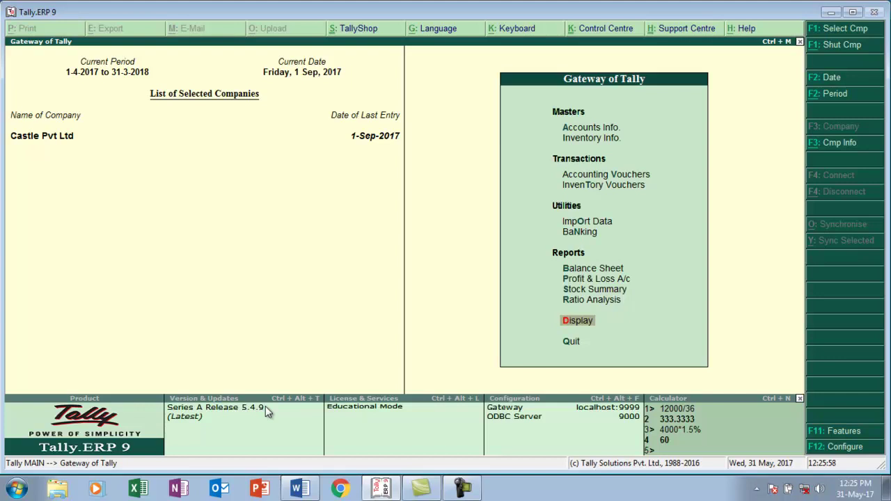
- In F11 Accounting Features, set Maintain payroll and multiple payroll/cost categories to Yes
key("F11")
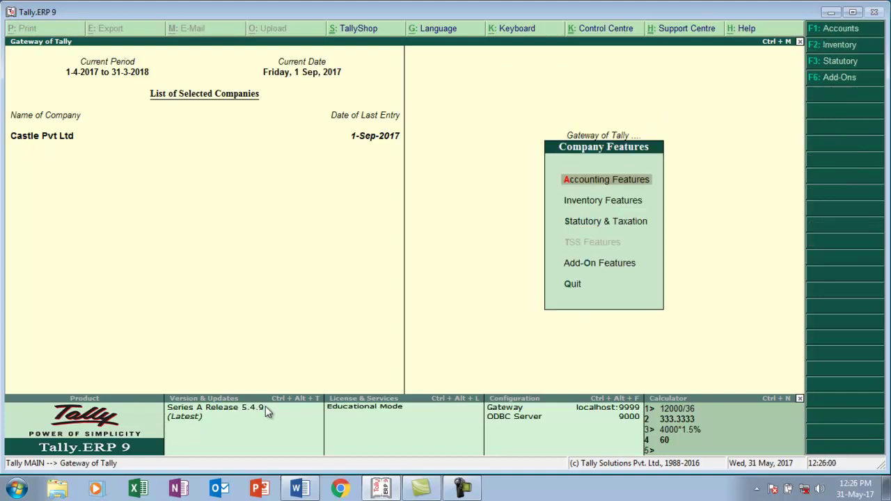
key("Return")
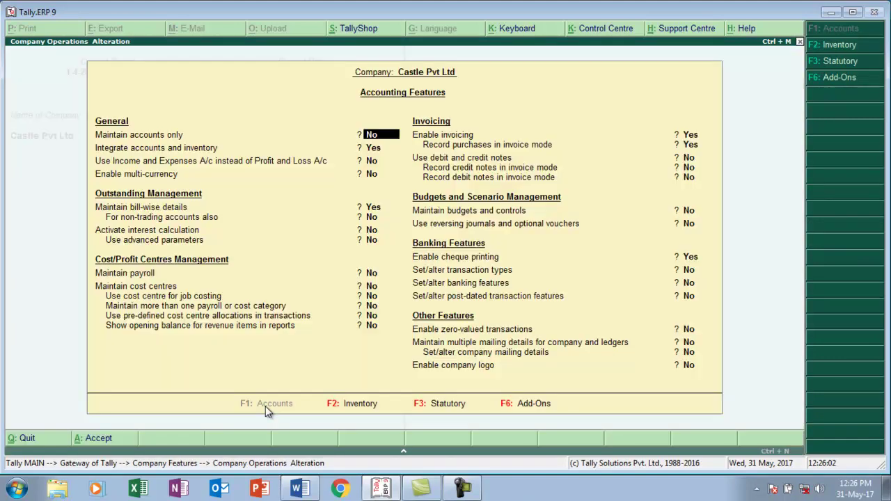
key("Down")
key("Down")
key("Down")
key("Down")
key("Down")
key("Down")
key("Down")
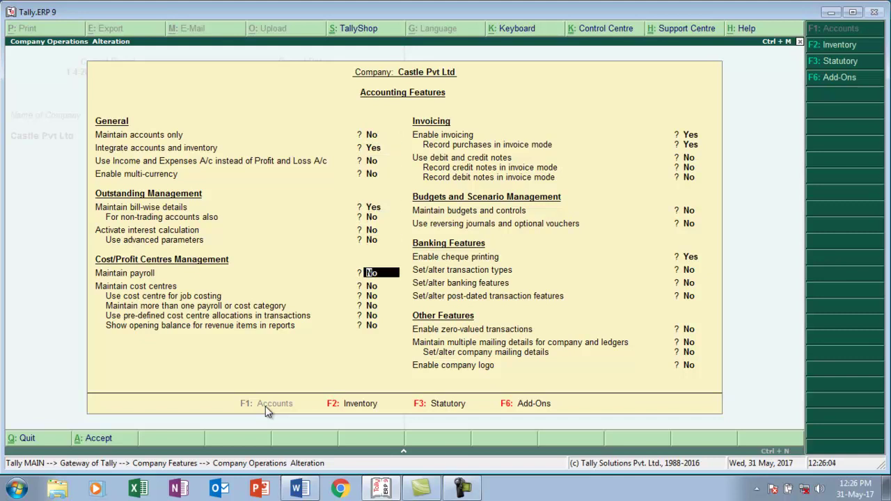
key("y")
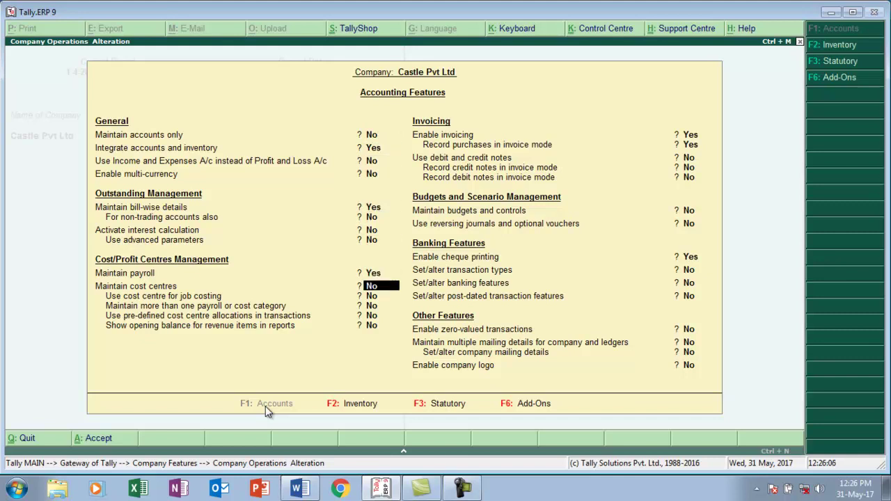
key("Down")
key("Down")
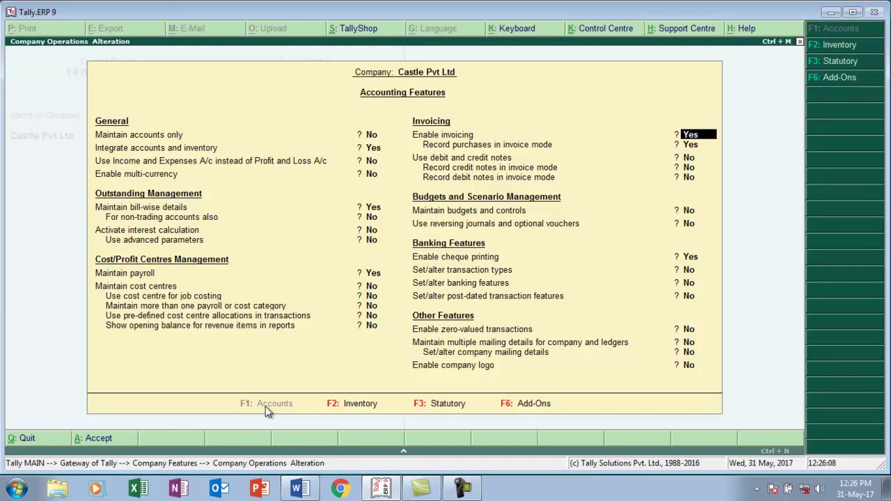
key("Up")
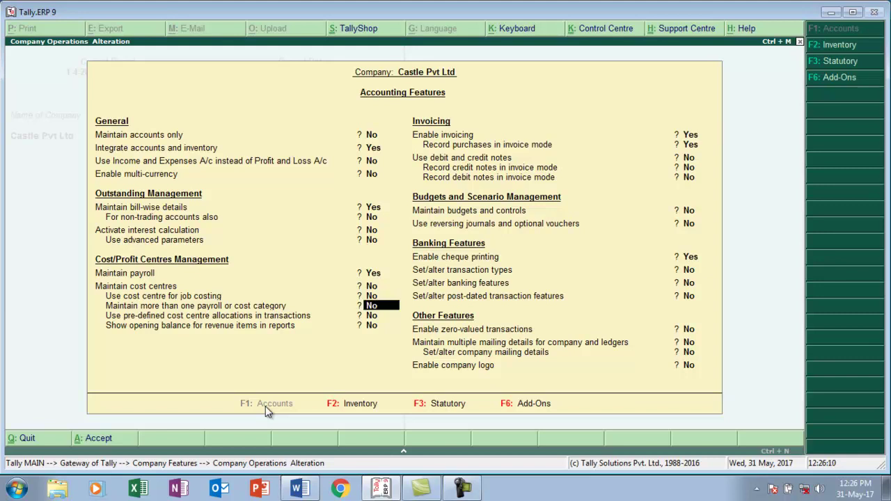
key("y")
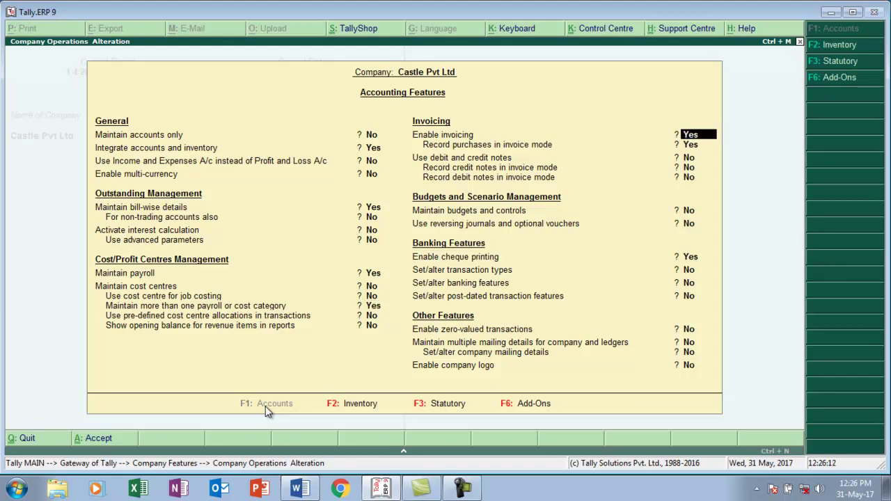
key("ctrl+a")
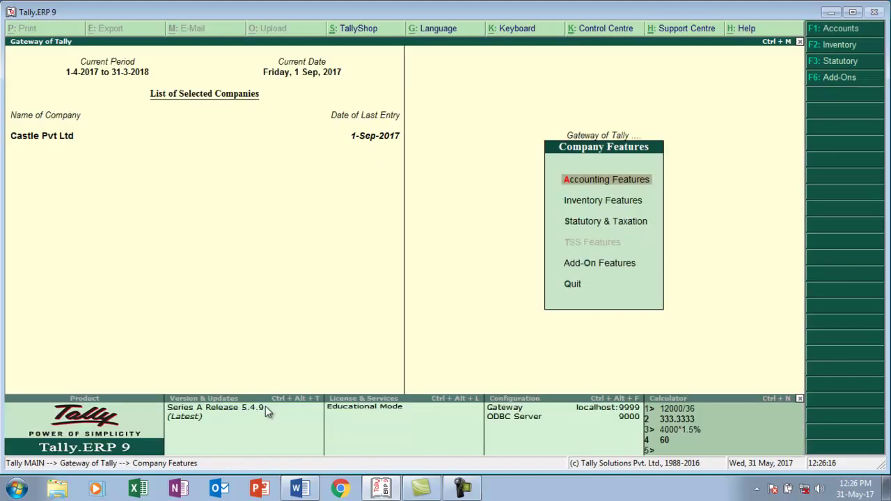
- In Statutory & Taxation, enable payroll statutory with details set and deductor type Others
key("Down")
key("Down")
key("Return")
key("Return")
key("Return")
key("Return")
key("Return")
key("Return")
key("Return")
key("Return")
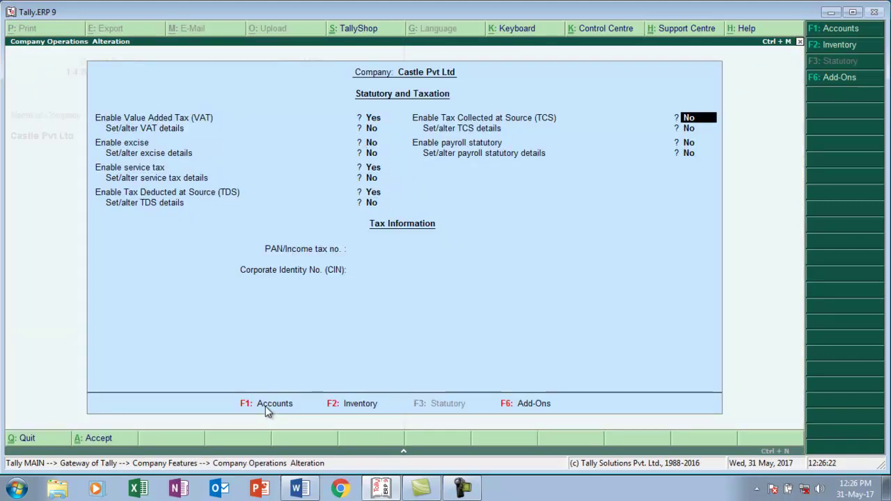
key("Return")
key("y")
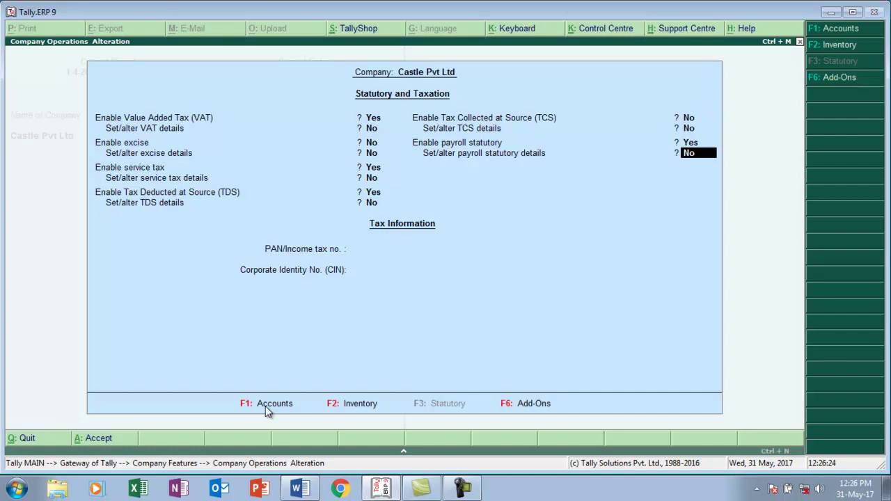
key("y")
key("Return")
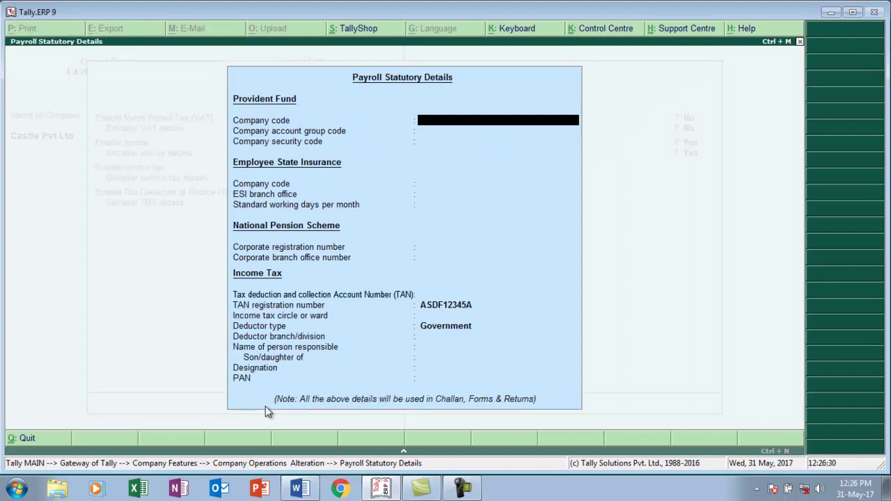
key("Return")
key("Return")
key("Return")
key("Return")
key("Return")
key("Return")
key("Return")
key("Return")
key("Return")
key("Return")
key("Return")
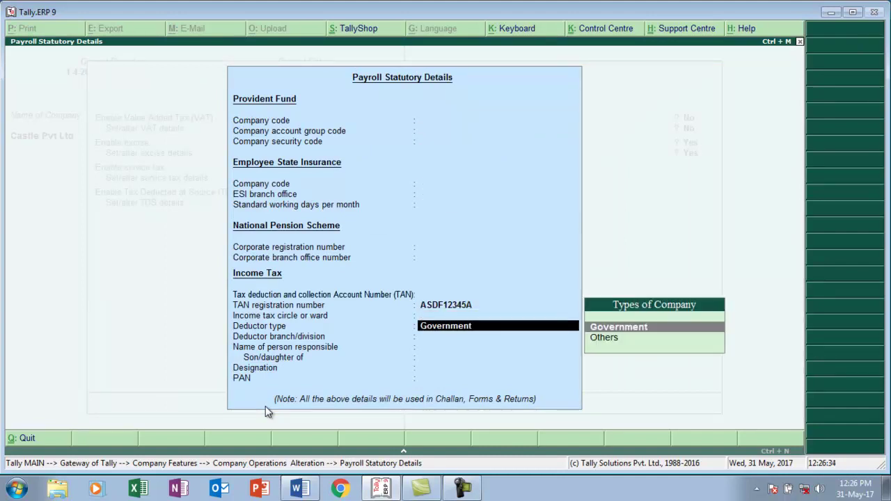
key("Down")
key("Return")
key("Return")
key("Return")
key("Return")
key("Return")
key("Return")
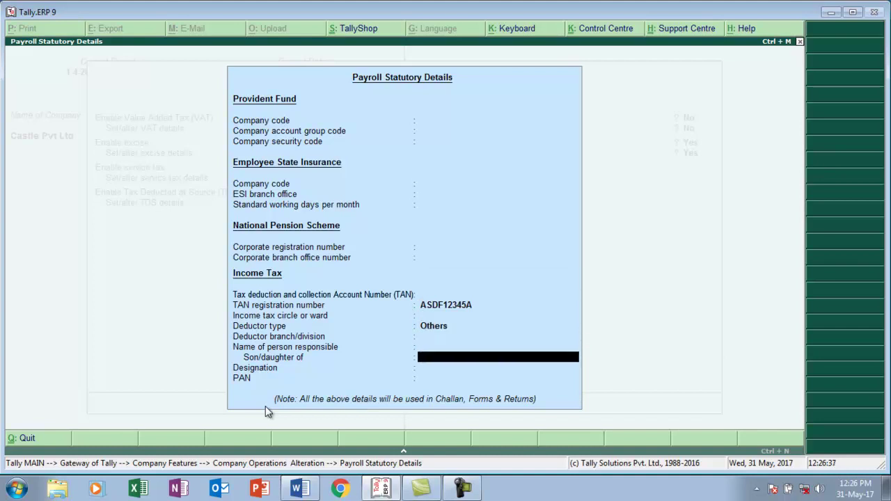
key("Return")
key("Return")
key("Escape")
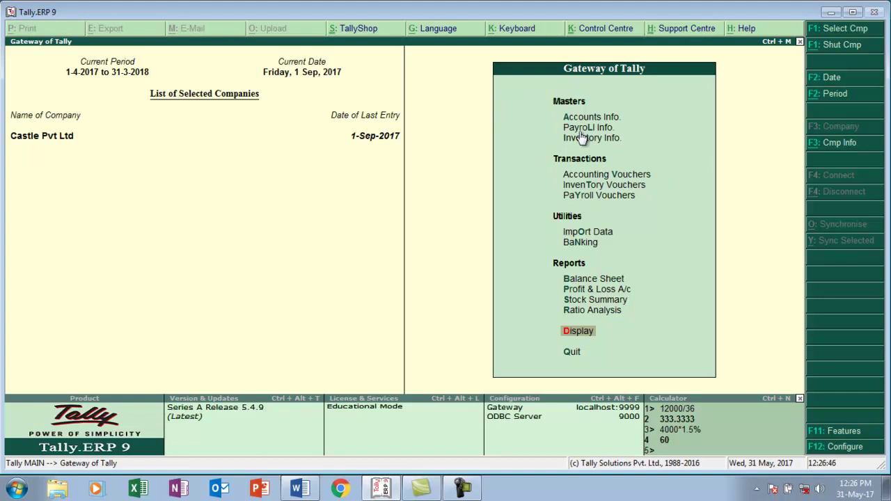
- Open Payroll Info., check the task sheet, and start a single Employee Group creation
key("Down")
key("Down")
key("Down")
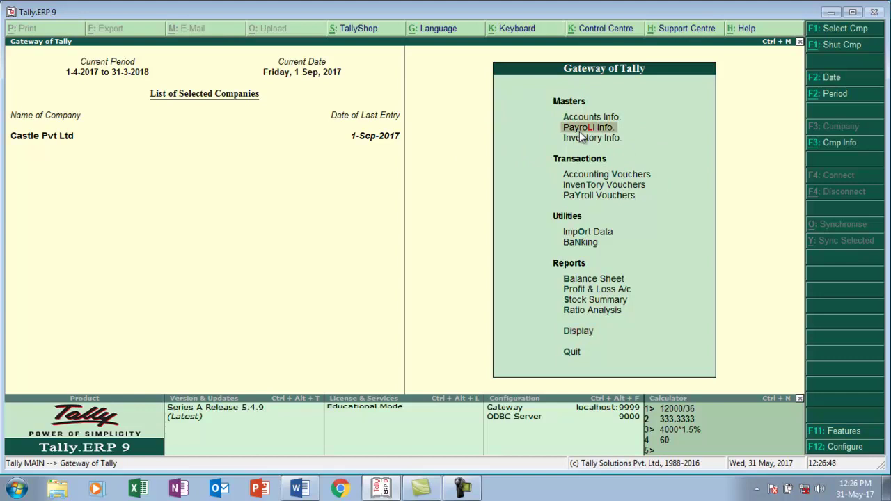
key("Return")
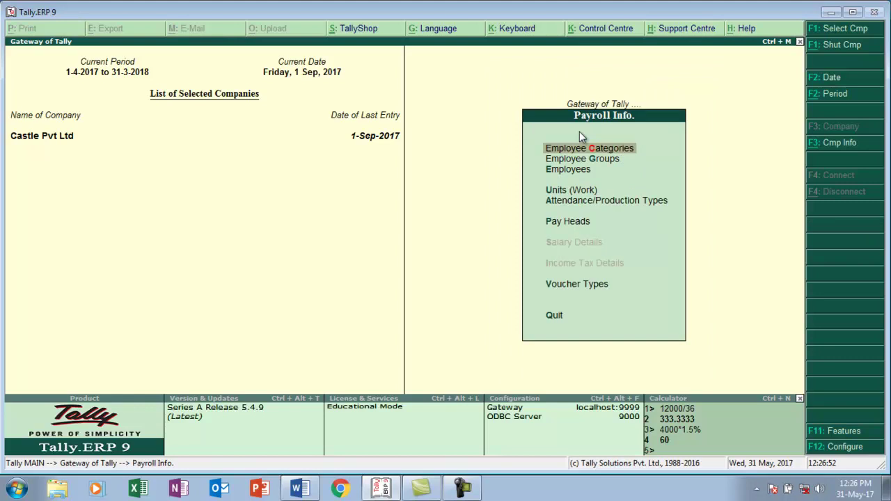
key("alt+Tab")
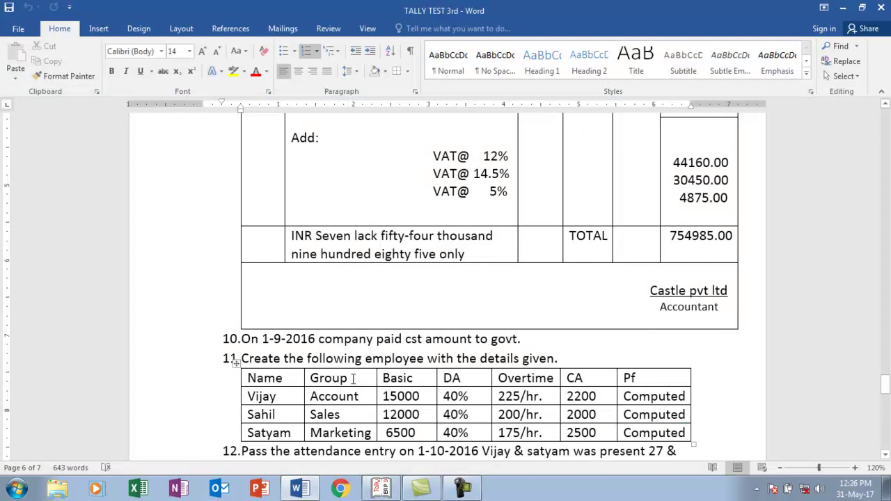
key("alt+Tab")
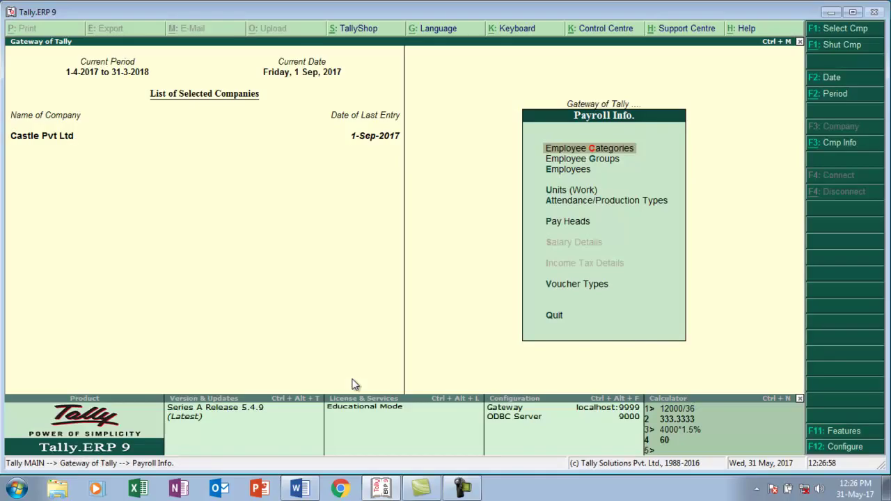
key("alt+Tab")
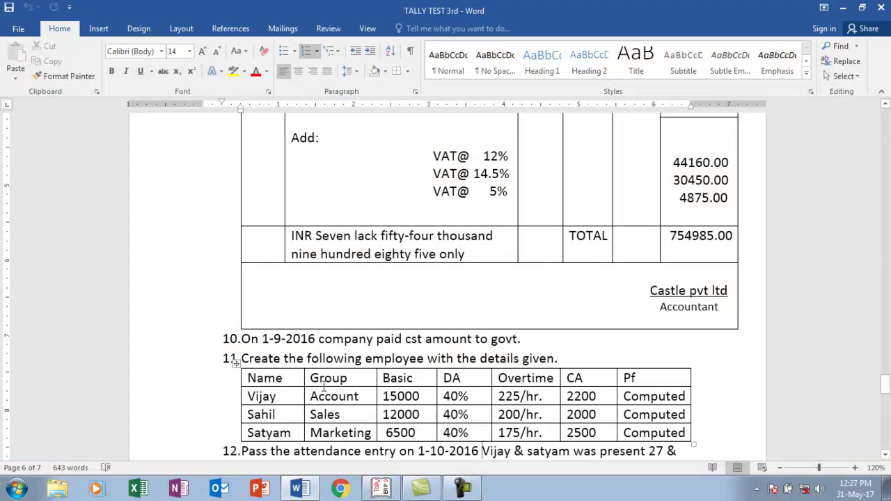
key("alt+Tab")
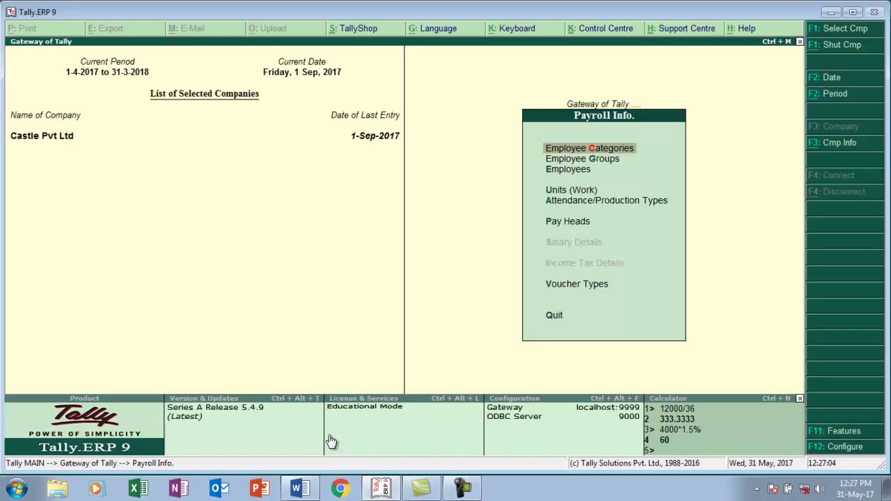
key("Down")
key("Return")
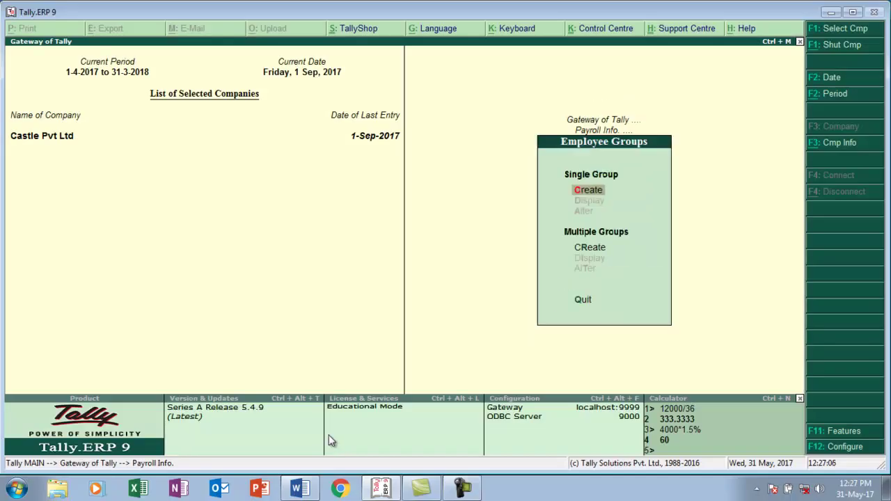
key("Return")
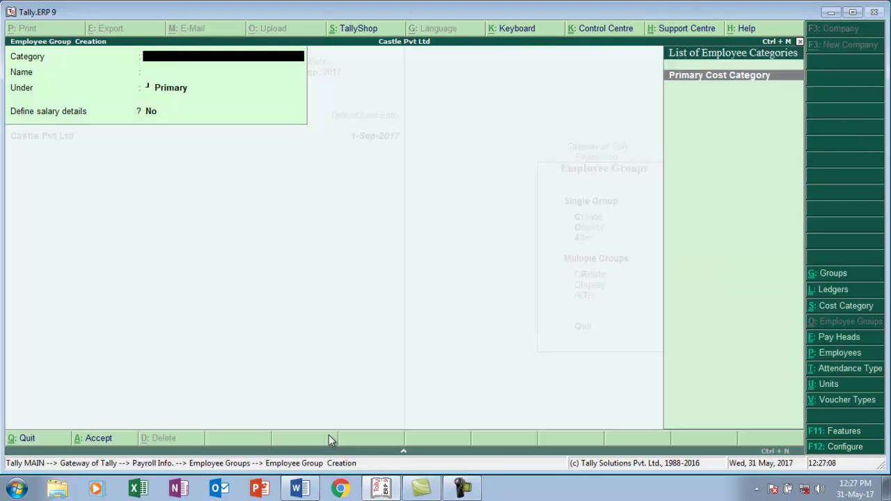
- Create employee groups Accoun, Marketing and Sales under Primary Cost Category
type("A")
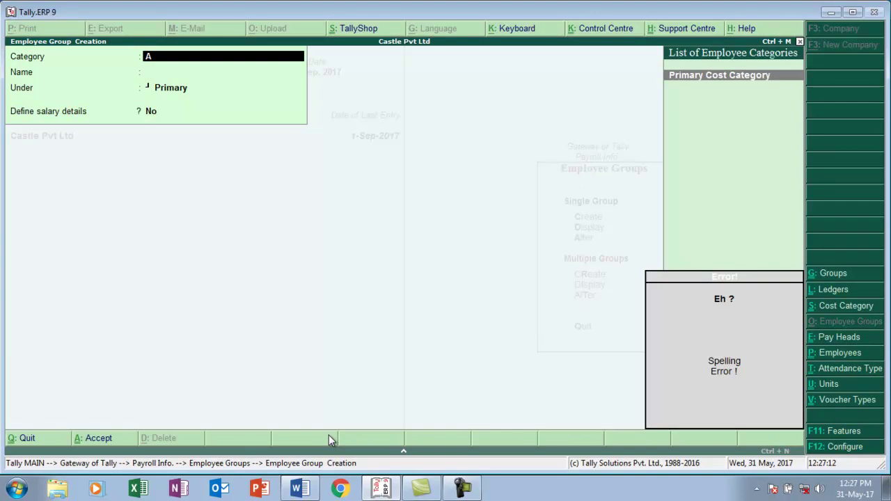
key("Return")
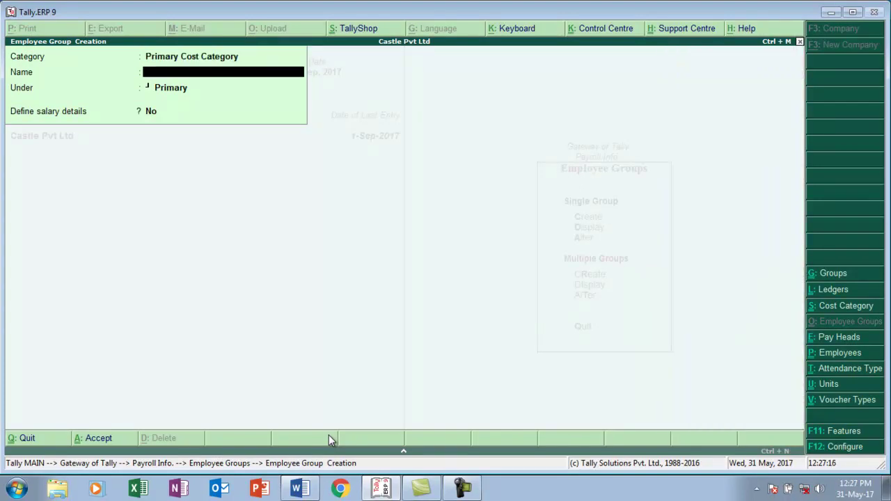
type("Accoun")
key("Return")
key("Return")
key("Return")
type("Marketing")
key("Return")
key("Return")
key("Return")
key("Return")
type("Sales")
key("Return")
key("Return")
key("Return")
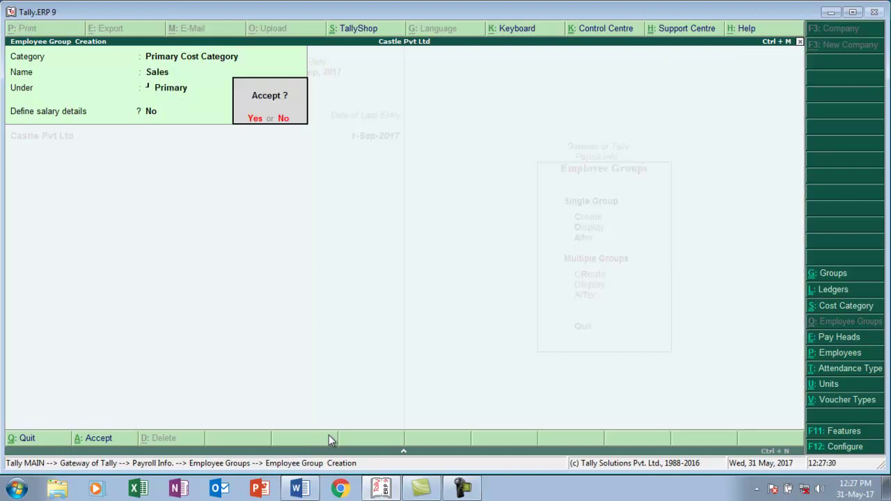
key("Return")
- Close the group form and open a new Single Employee creation form
key("Escape")
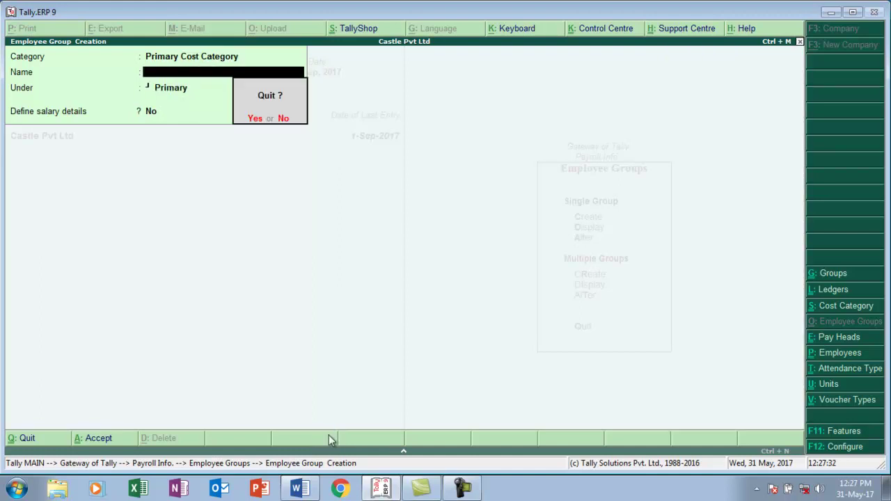
key("Return")
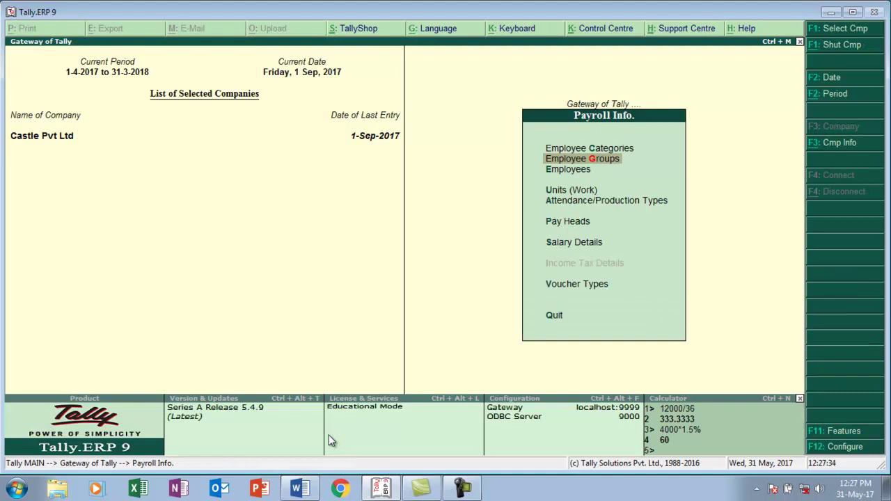
key("Down")
key("Return")
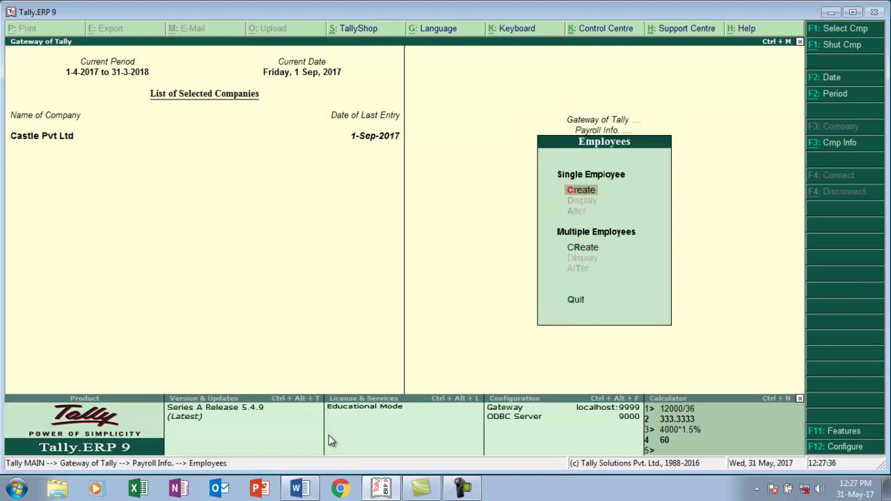
key("alt+Tab")
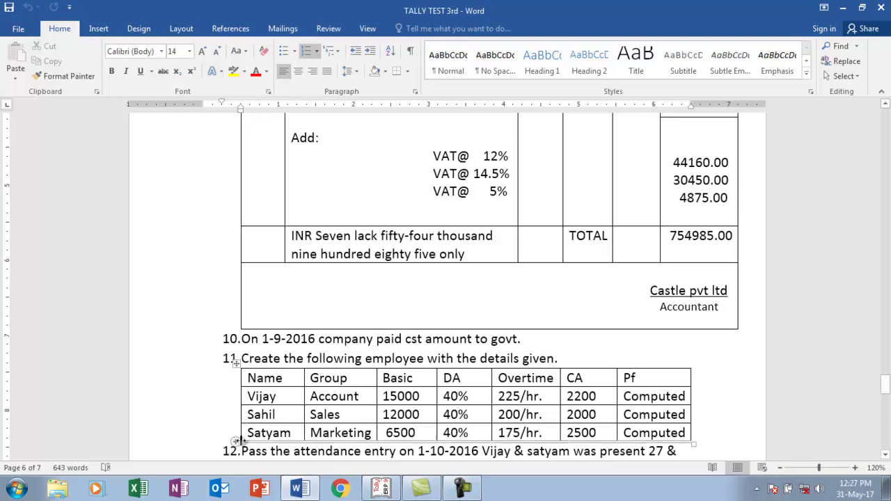
key("alt+Tab")
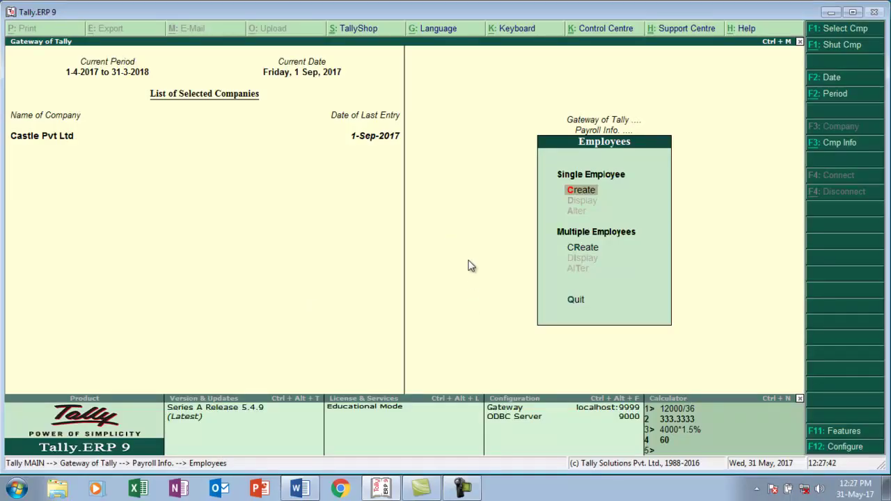
key("Return")
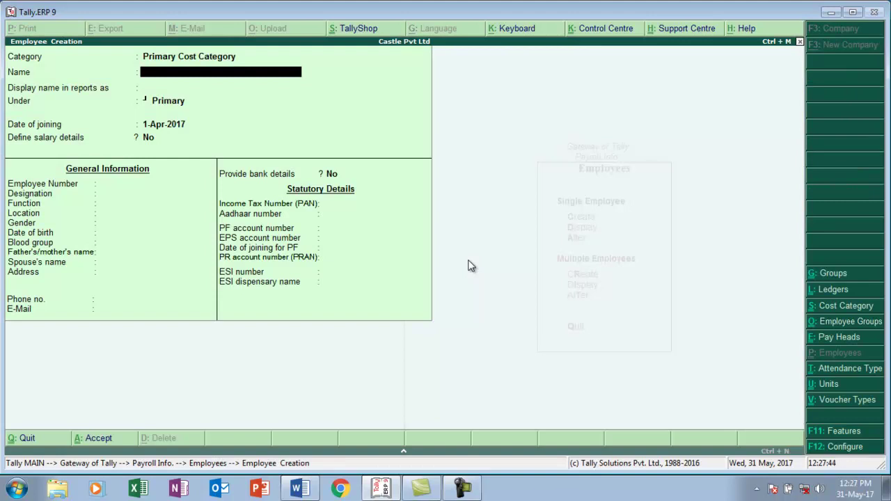
- Create employee Vijay under the Accounts group and save the record
type("Vijay")
key("Return")
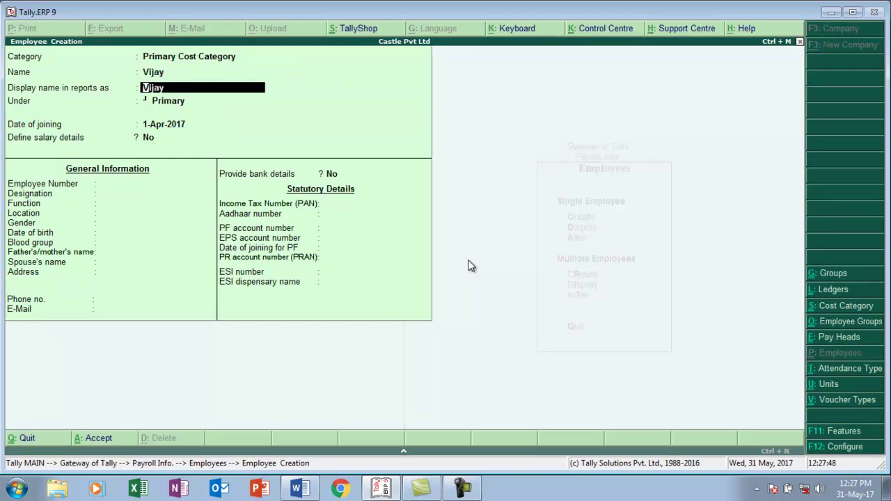
key("Return")
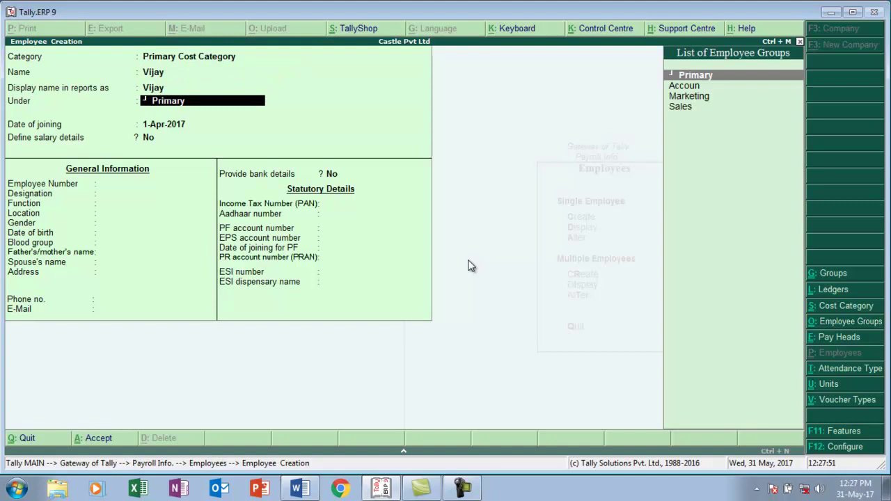
key("Down")
key("Return")
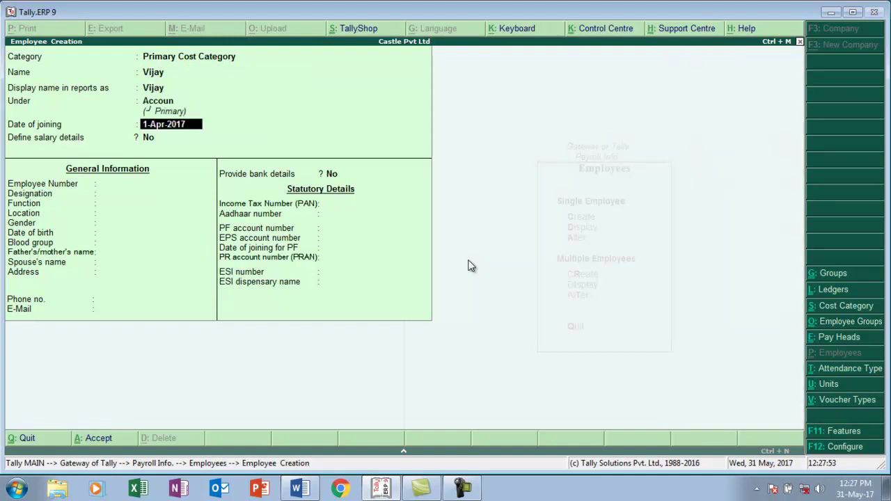
key("ctrl+a")
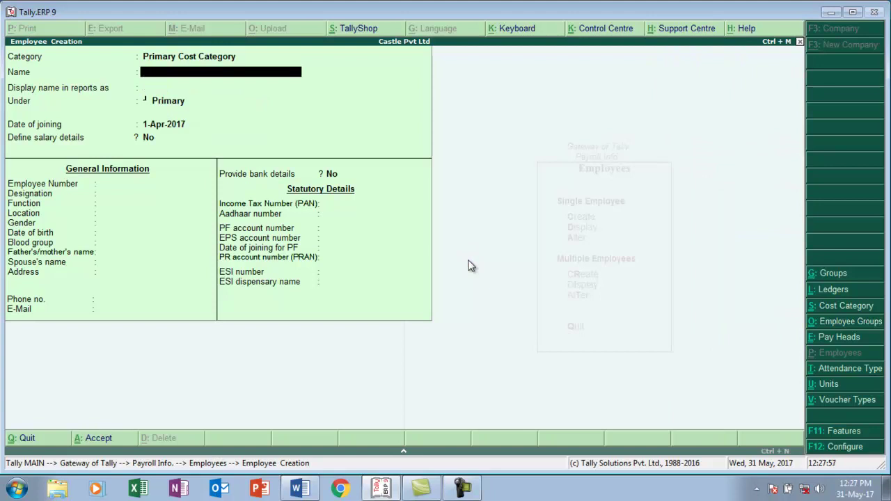
- Create employee Sahil under the Sales group and save the record
type("Sahil")
key("Return")
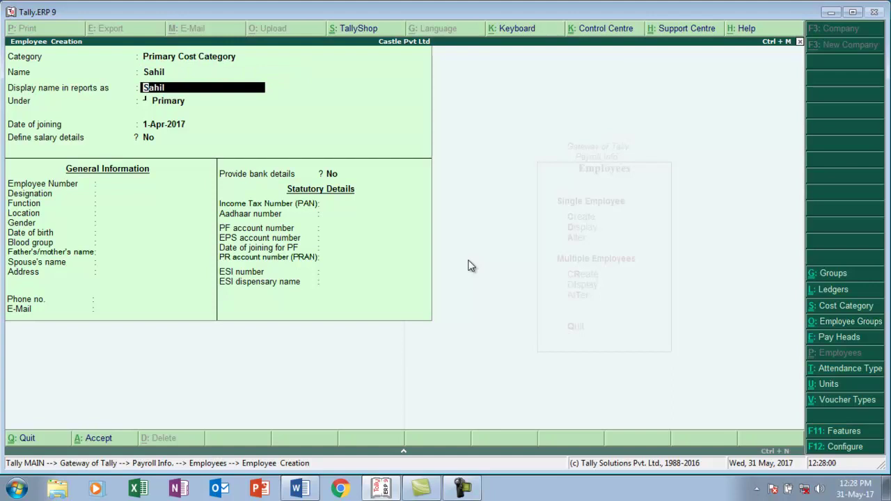
key("Return")
key("Down")
key("Down")
key("Down")
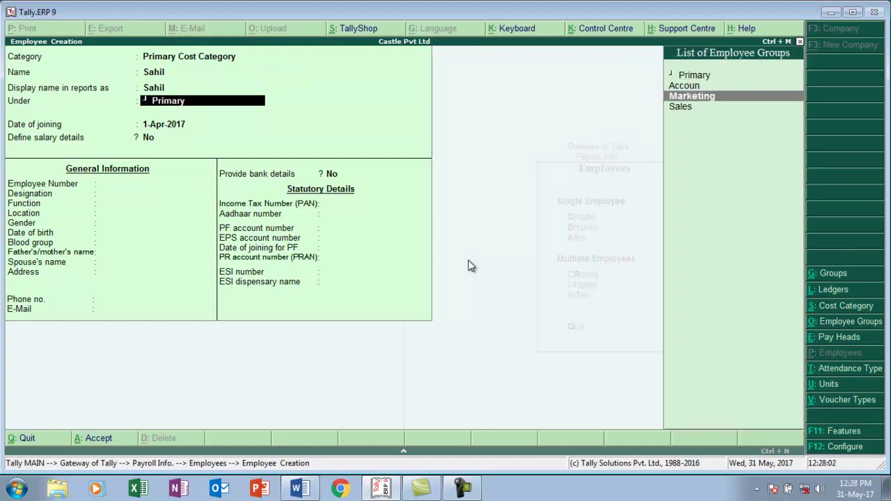
key("Return")
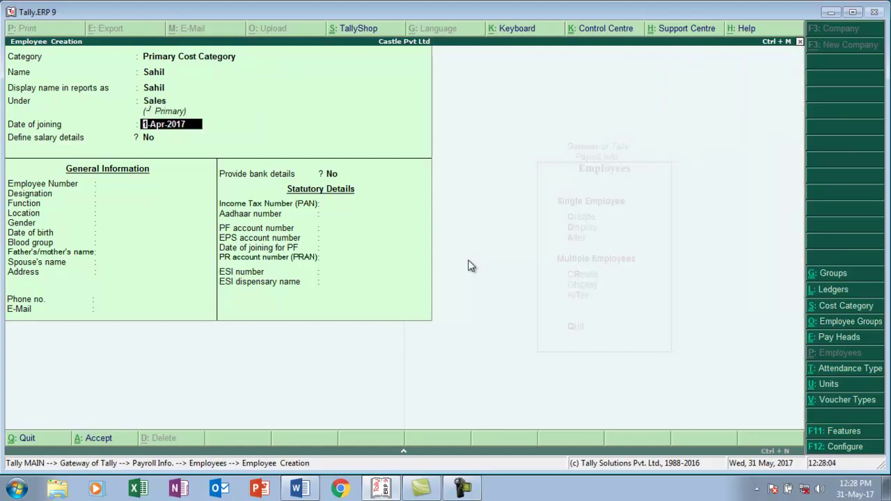
key("ctrl+a")
- Create employee Satyam under the Marketing group and save the record
type("Satyam")
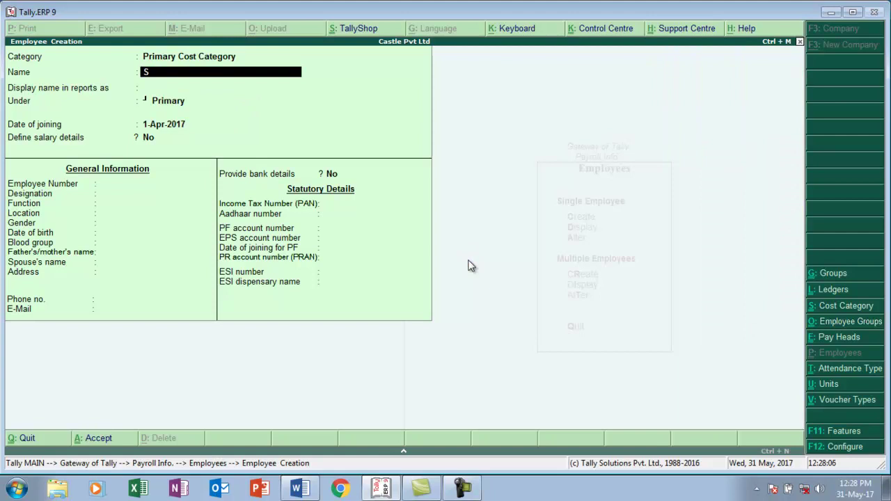
key("Return")
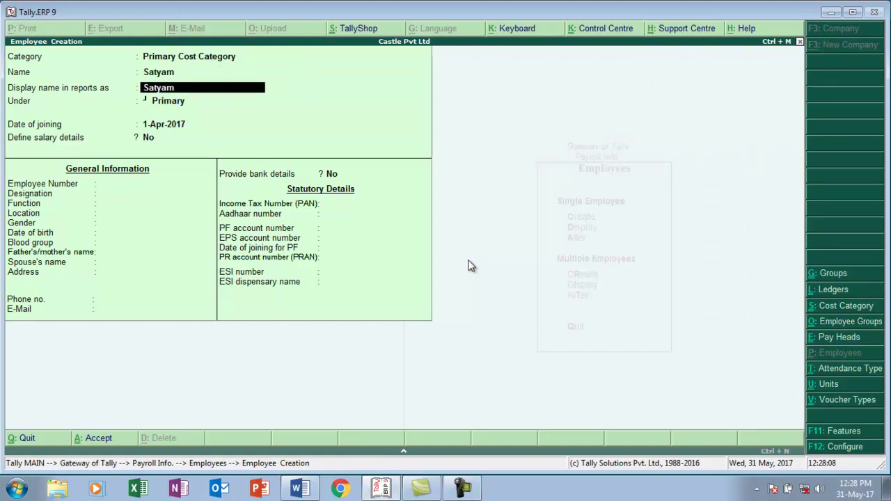
key("Return")
key("Down")
key("Down")
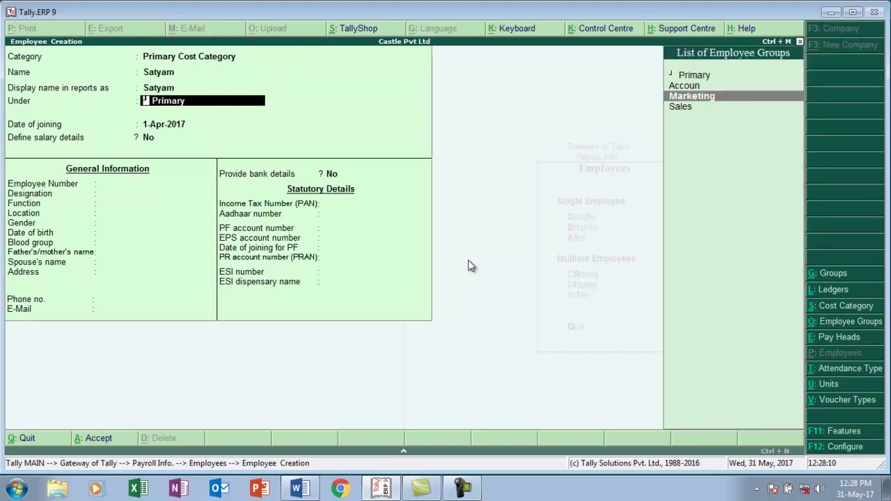
key("Return")
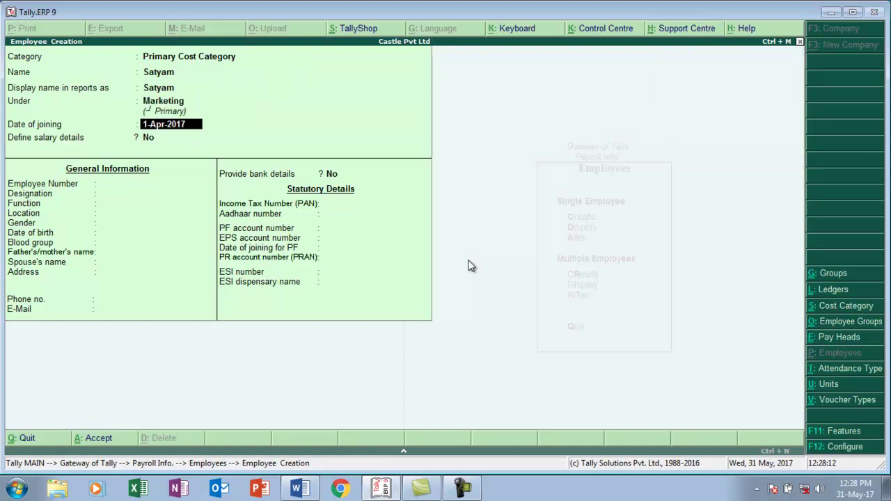
key("ctrl+a")
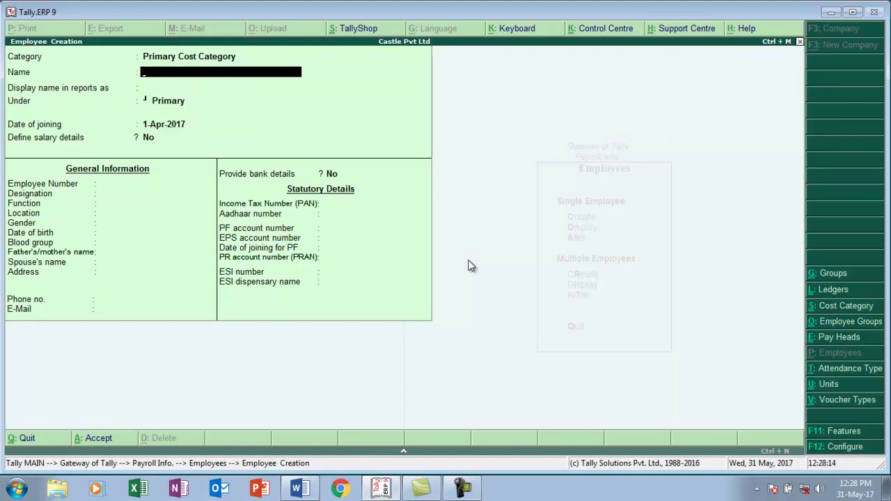
- Check the Word task list, then open the Units (Work) menu under Payroll Info in Tally
key("alt+Tab")
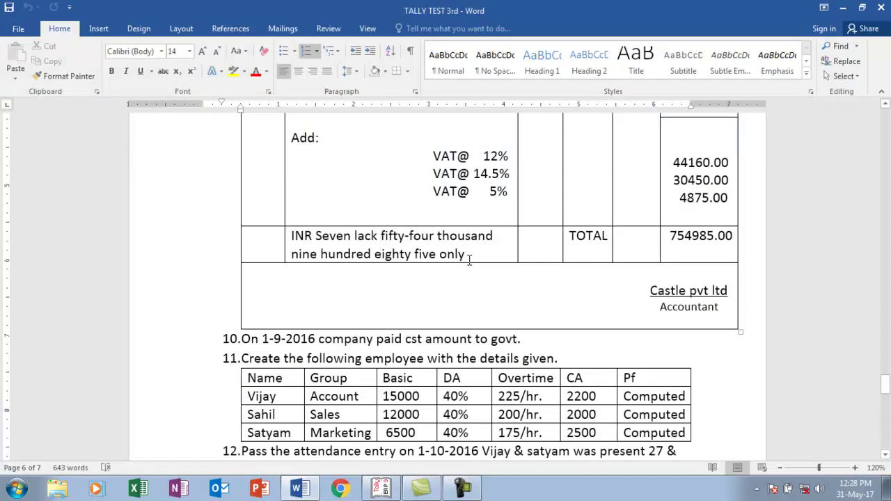
key("alt+Tab")
key("Escape")
key("Escape")
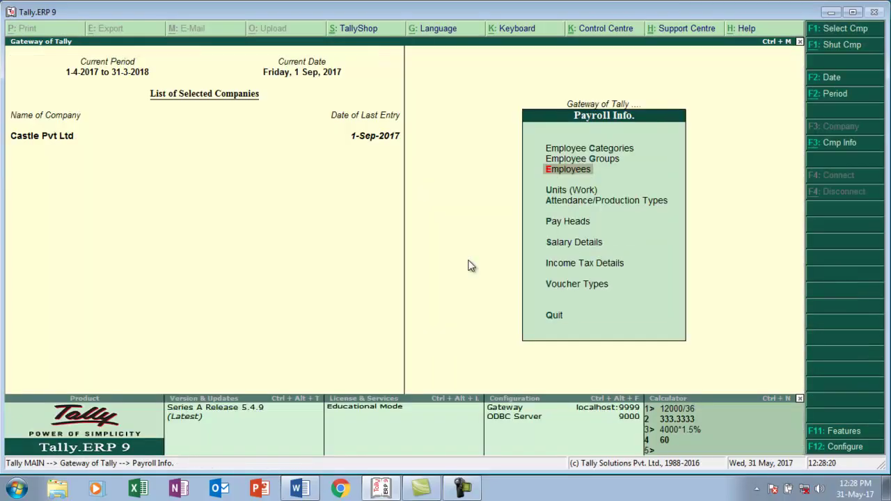
key("Down")
key("Return")
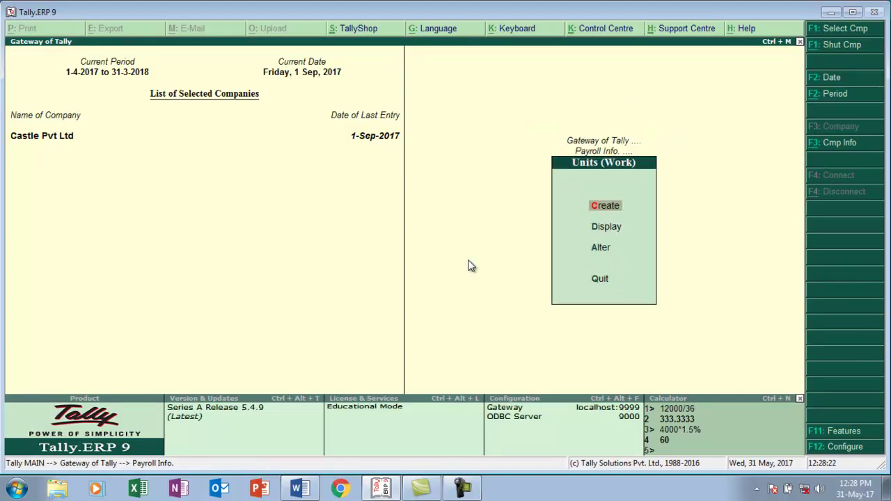
key("alt+Tab")
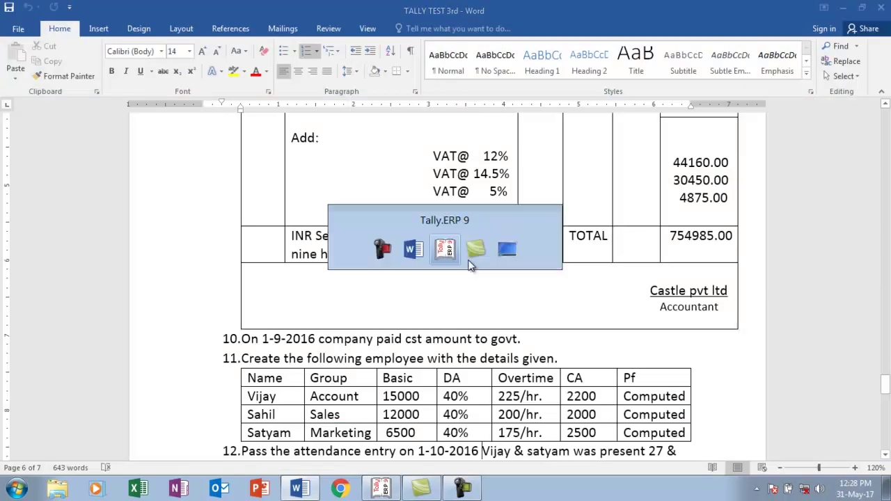
key("alt+Tab")
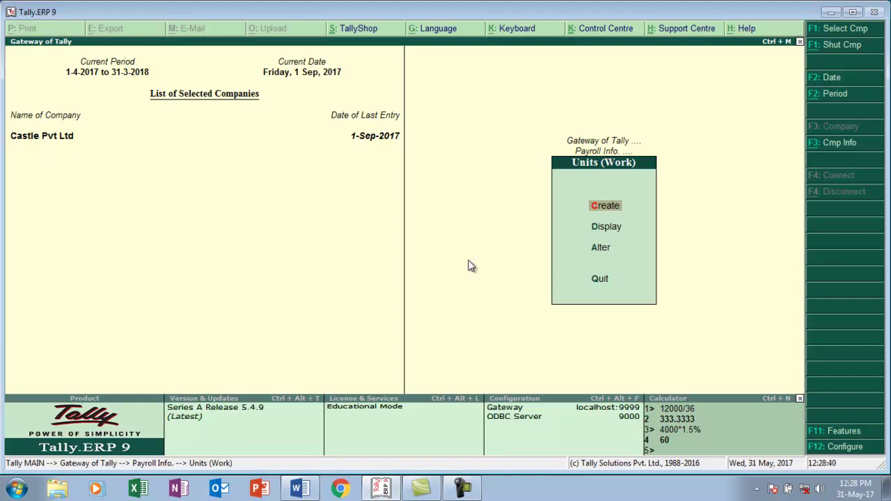
- Create the simple work units hr and min
key("Return")
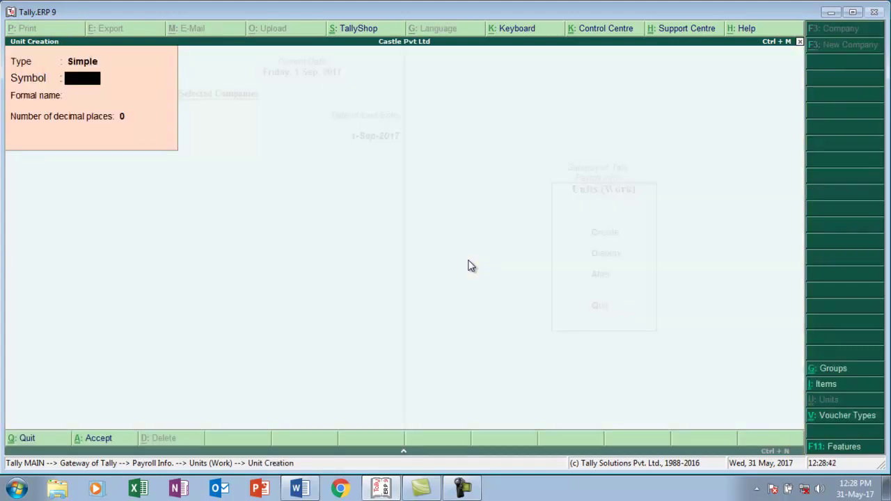
type("hr")
key("Return")
key("Return")
key("Return")
key("Return")
type("min")
key("Return")
key("Return")
key("Return")
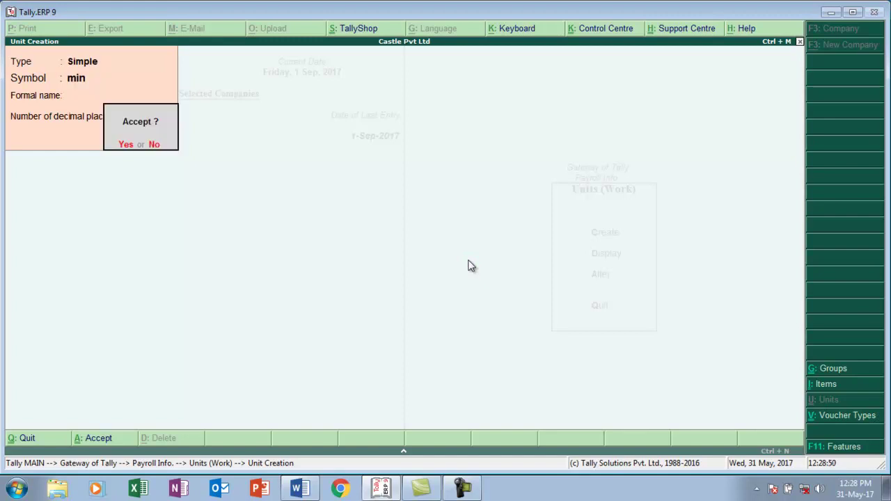
key("Return")
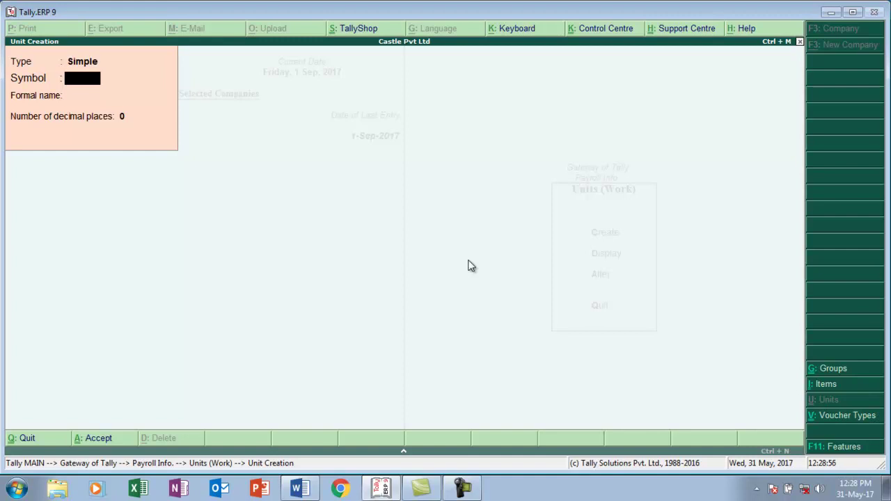
- Create the compound work unit hr of 60 min, then exit to Payroll Info
key("BackSpace")
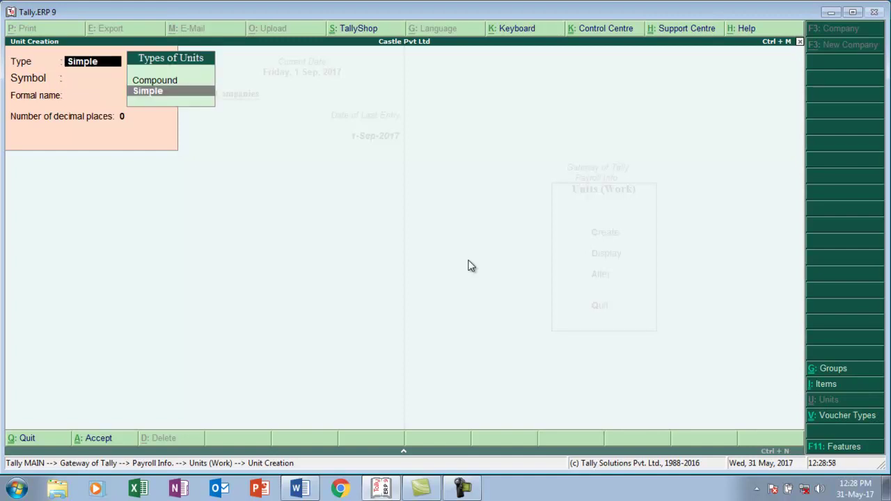
key("Up")
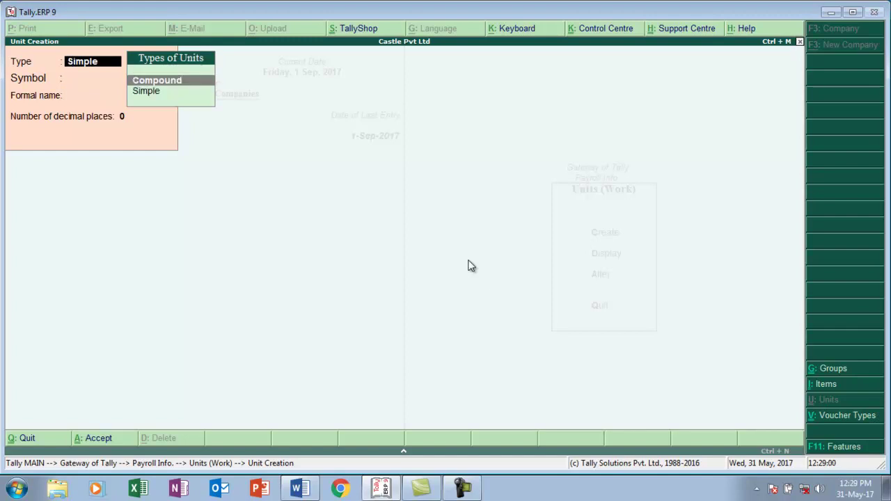
key("Return")
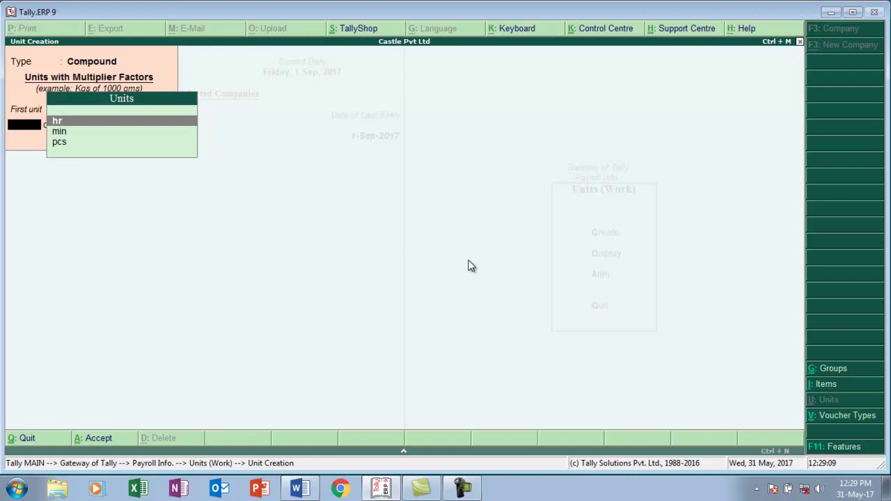
key("Return")
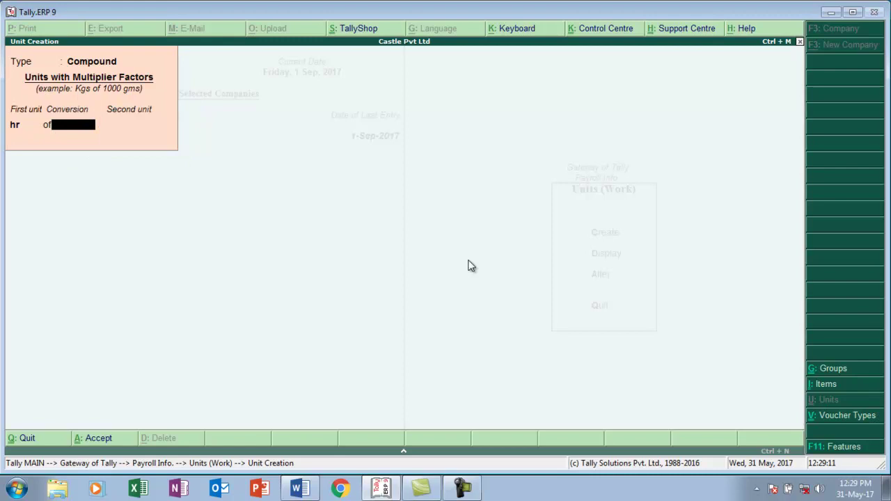
type("60")
key("Return")
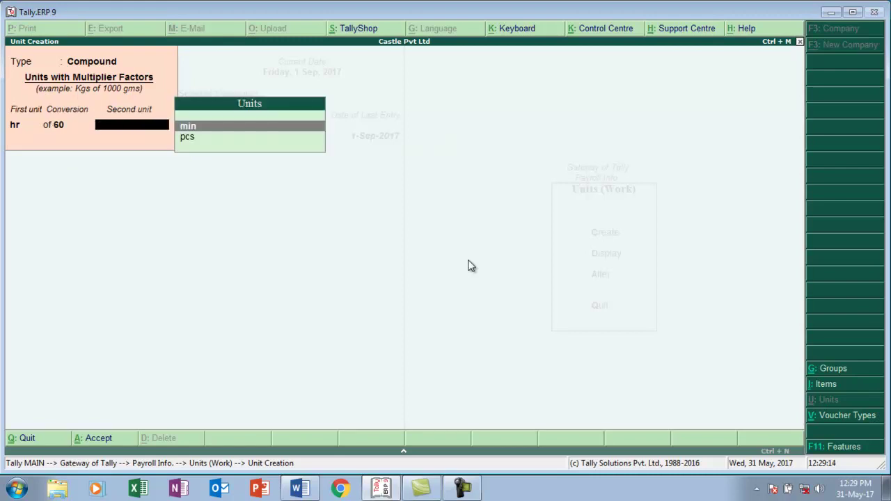
key("Return")
key("Return")
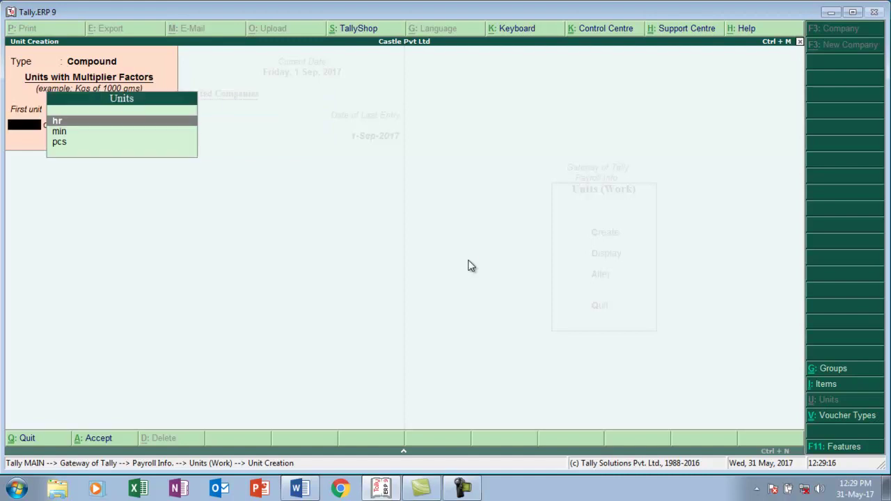
key("Escape")
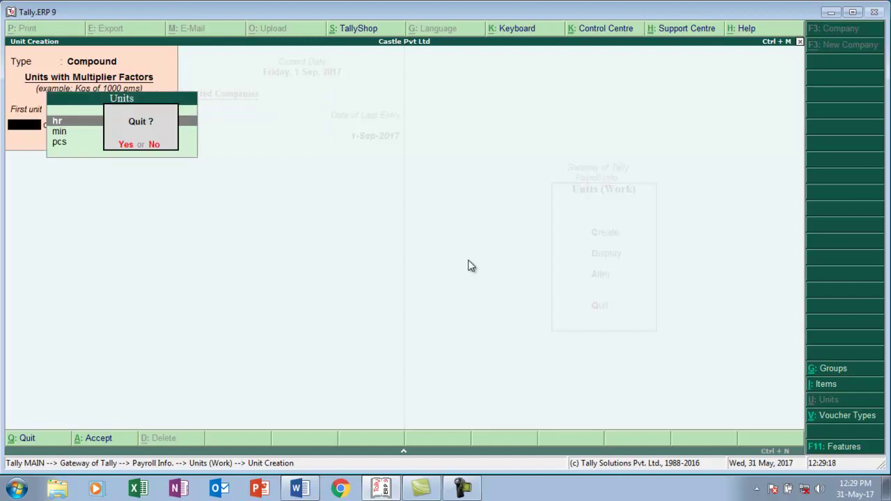
key("Return")
key("Escape")
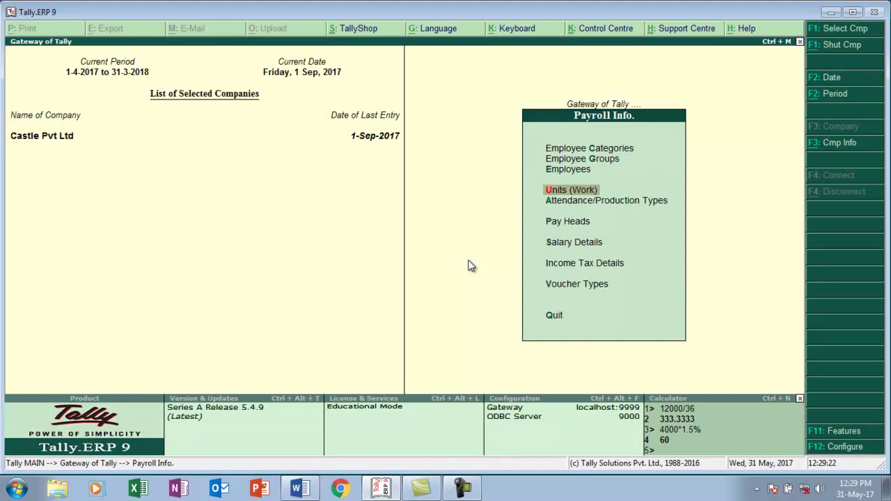
- Glance at the Word task sheet, then open Attendance/Production Types from Payroll Info
key("alt+Tab")
key("alt+Tab")
key("Down")
key("Return")
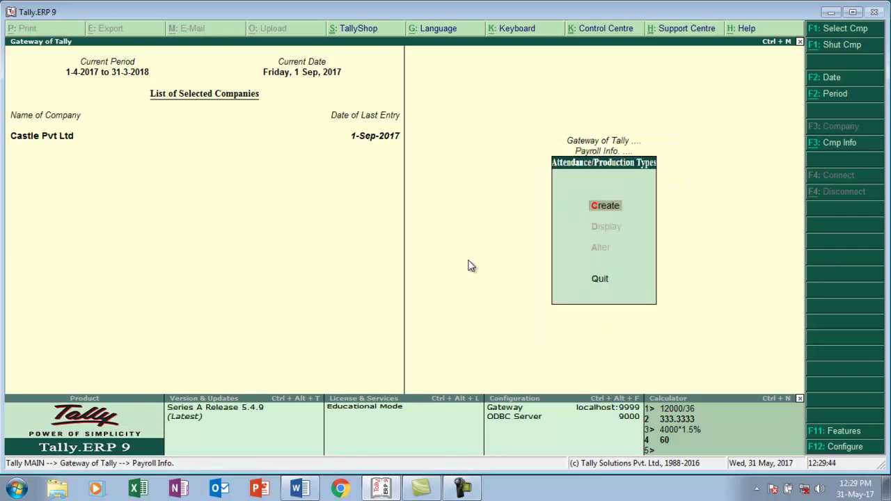
- Create the attendance type Absent as Leave without Pay under Primary
key("Return")
type("A")
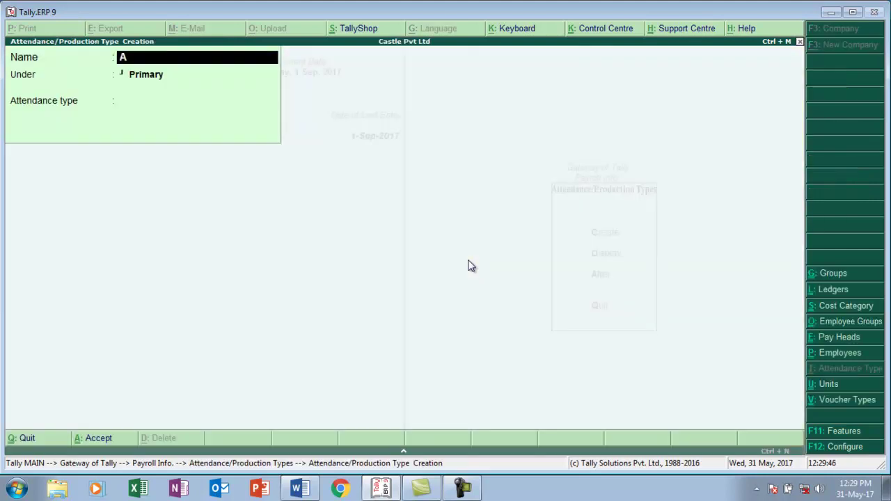
type("bsent")
key("Return")
key("Return")
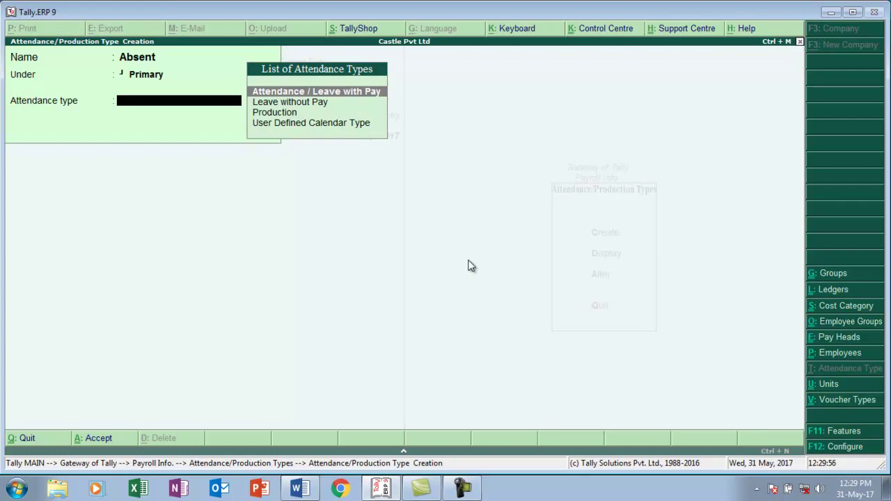
key("Down")
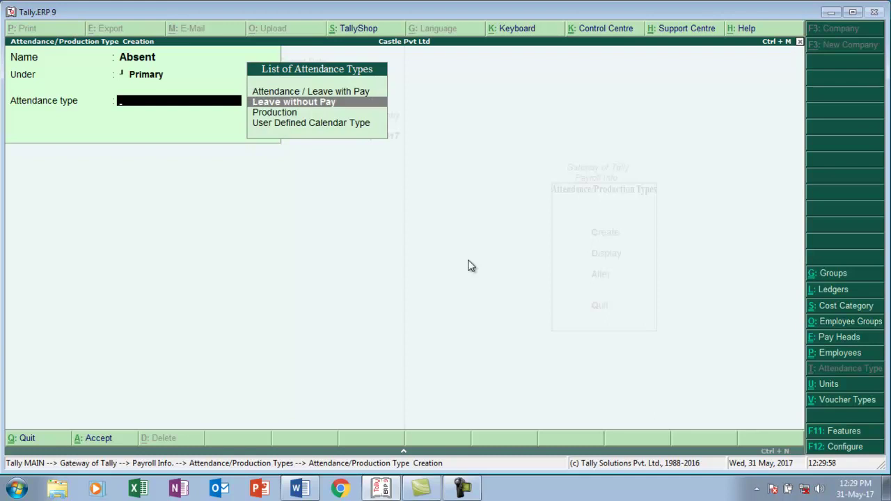
key("Return")
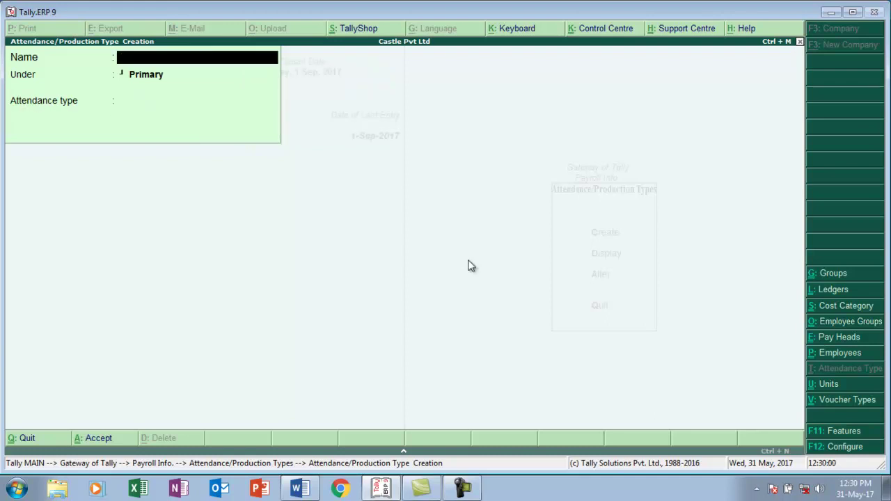
- Create Overtime as a Production type with unit hr of 60 min
type("Overtime")
key("Return")
key("Return")
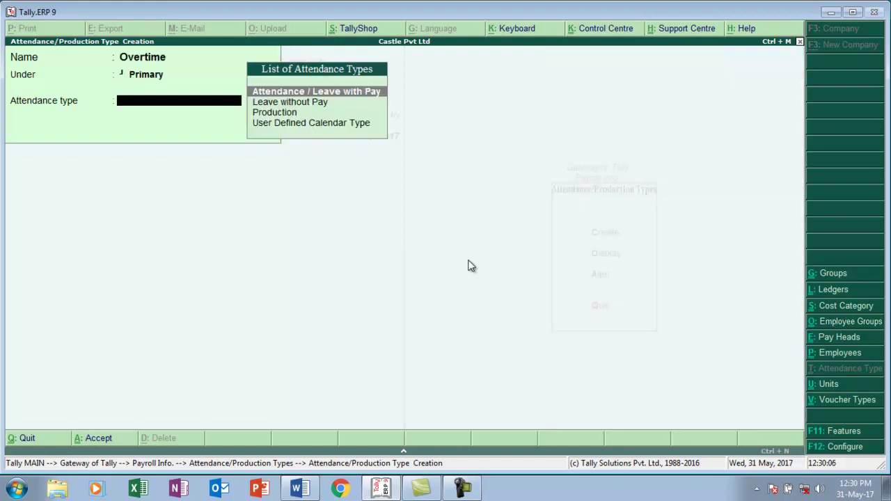
key("Down")
key("Down")
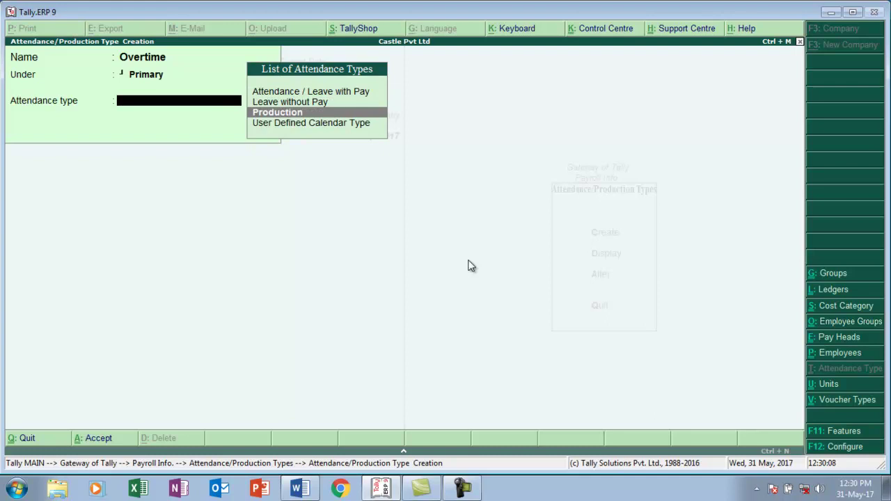
key("Return")
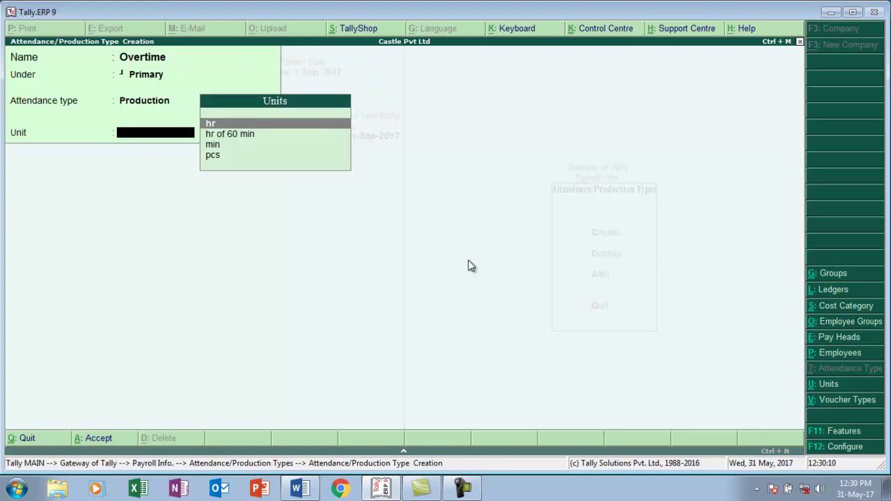
key("Down")
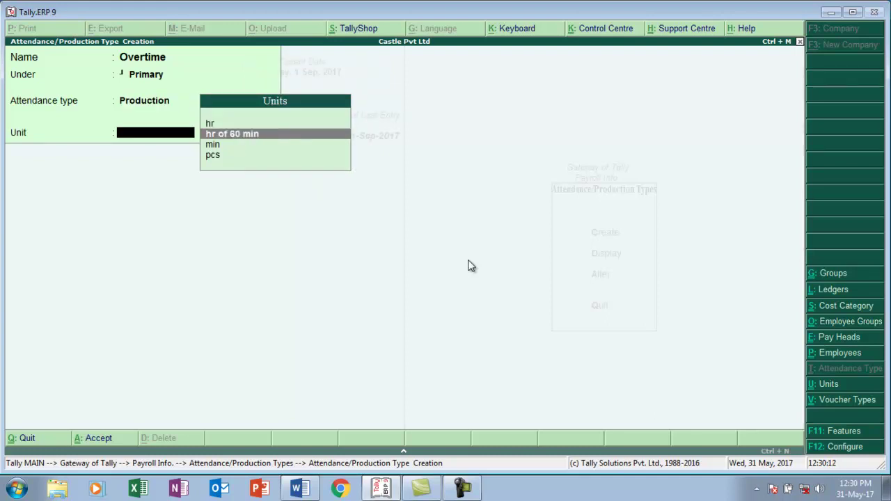
key("Return")
key("ctrl+a")
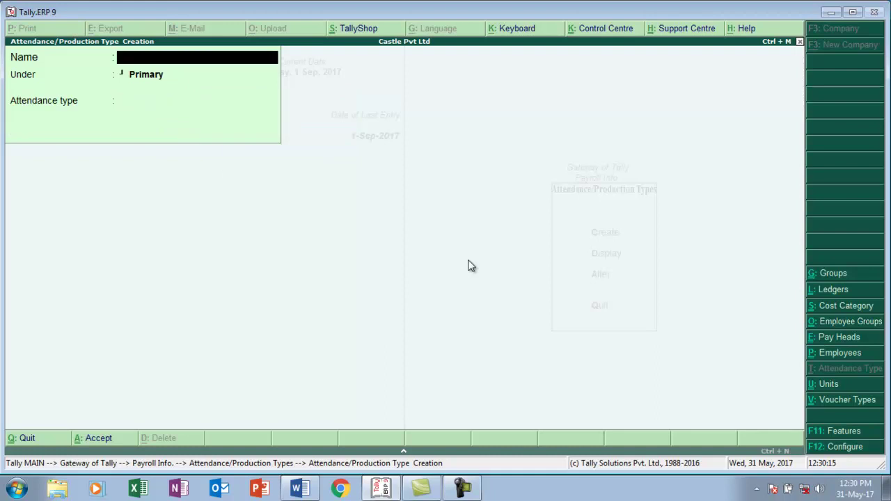
- Move on to the Pay Heads menu and switch back to the Word task sheet
key("Escape")
key("Escape")
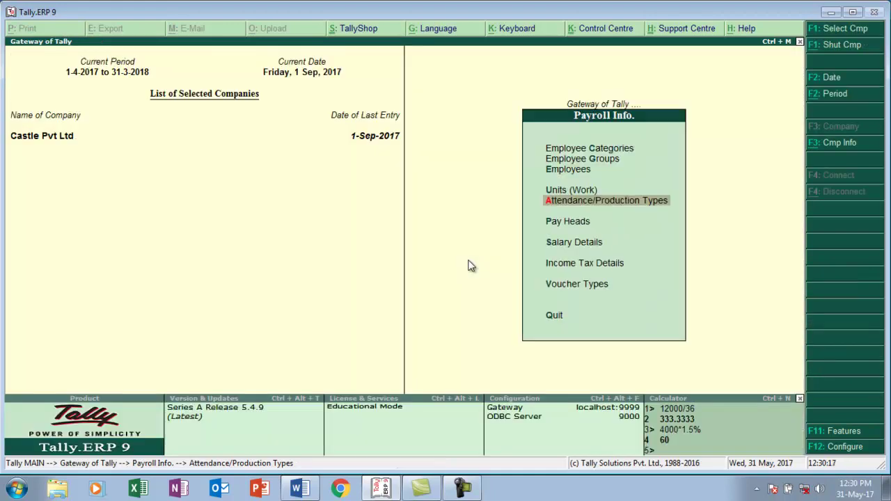
key("Down")
key("Return")
key("alt+Tab")
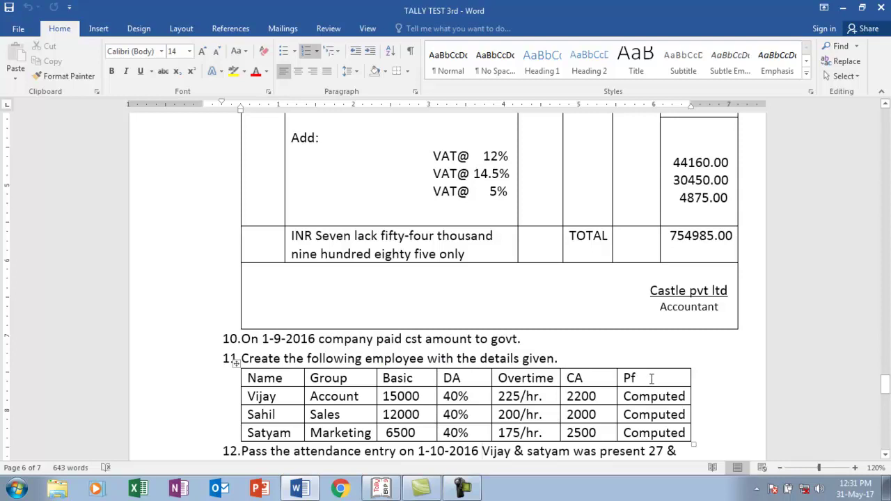
- Create a Basic pay head as Earnings for Employees, Fixed, under Indirect Expenses
key("alt+Tab")
key("Return")
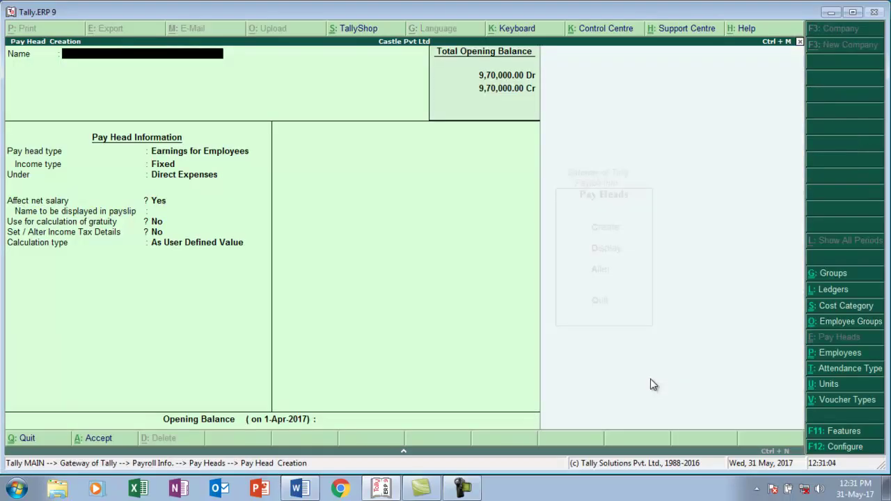
type("Basic")
key("Return")
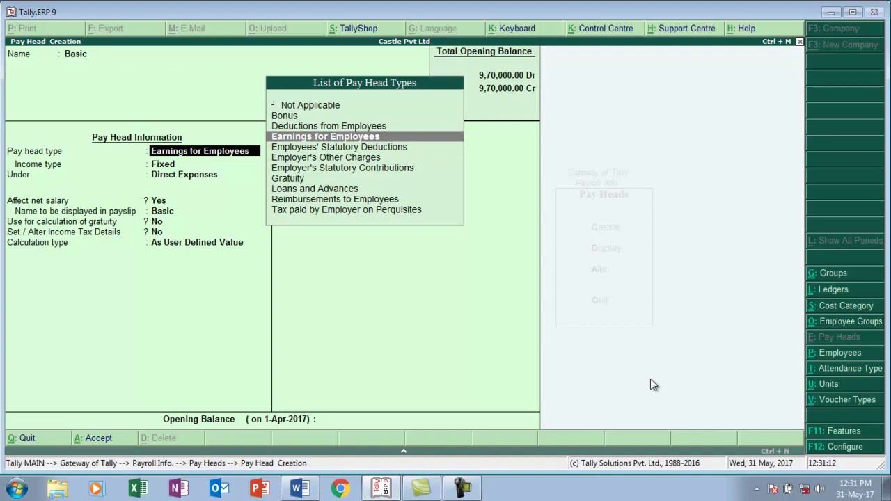
key("Return")
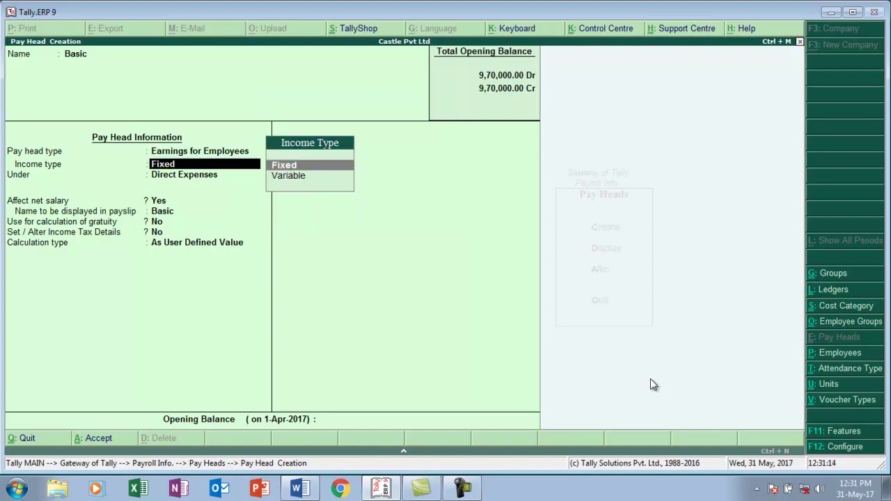
key("Return")
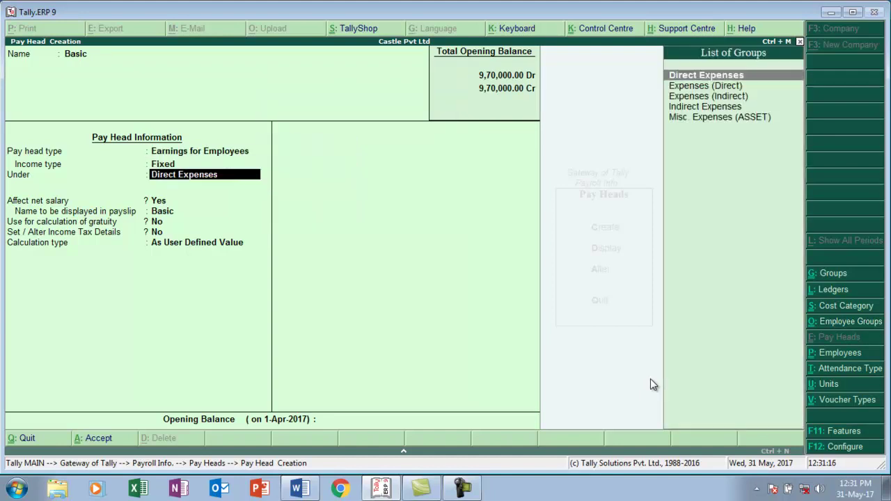
key("Down")
key("Down")
key("Down")
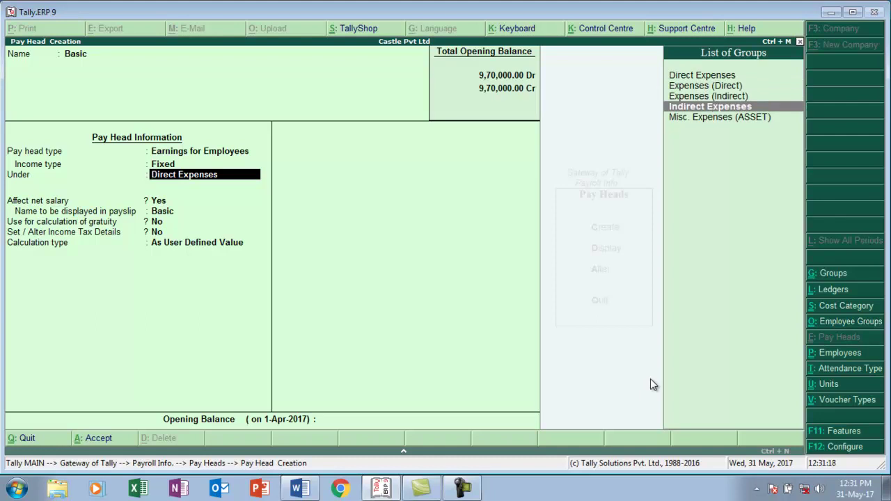
key("Return")
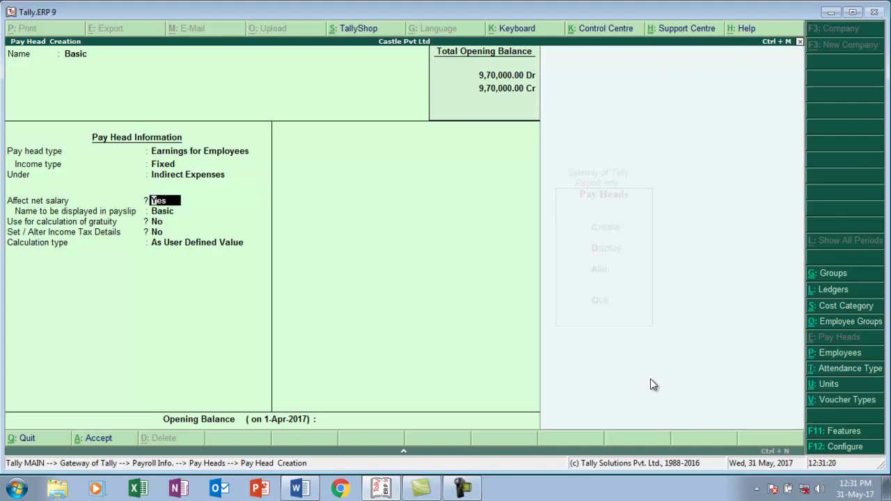
key("Return")
key("Return")
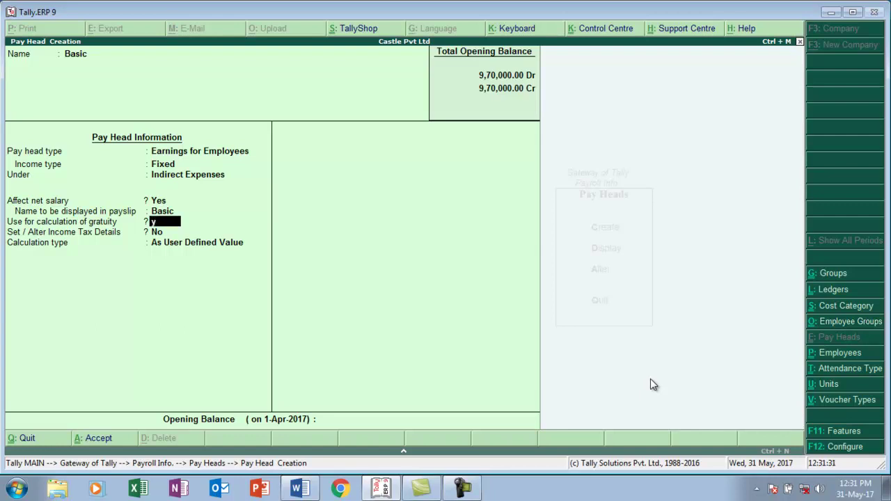
- Use Basic for gratuity calculation, with no income tax details
key("y")
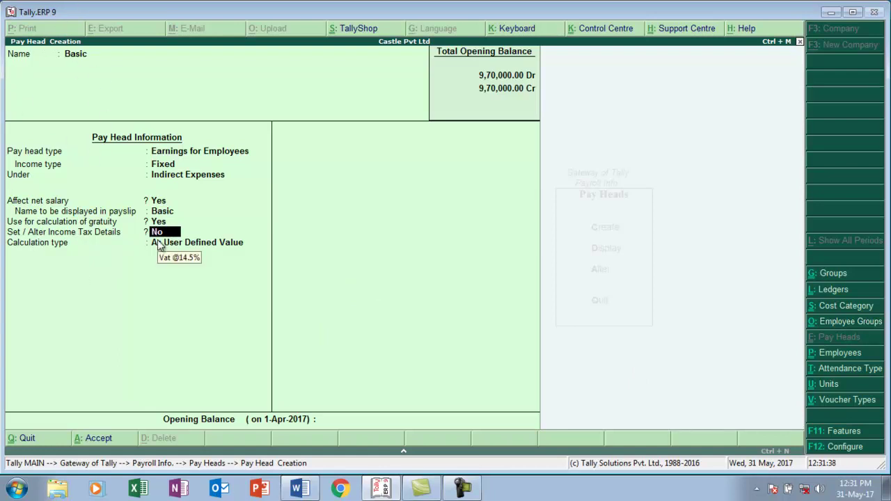
type("y")
key("Return")
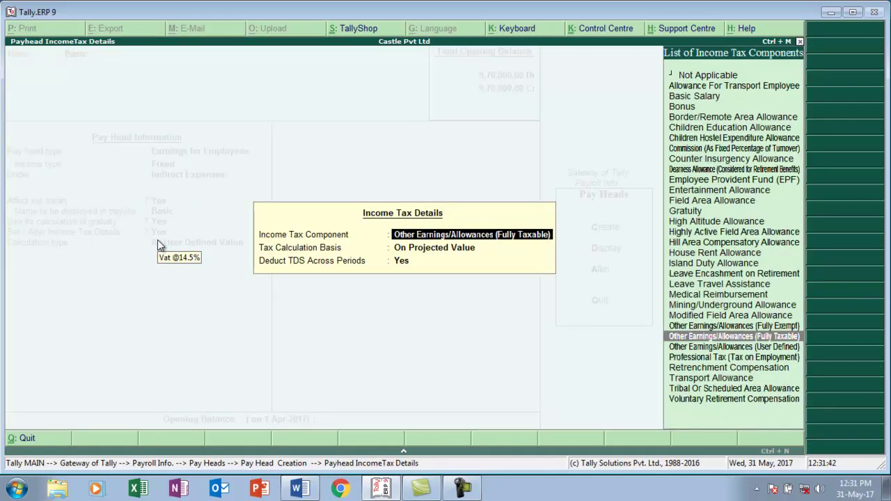
key("Return")
key("Return")
key("Return")
type("n")
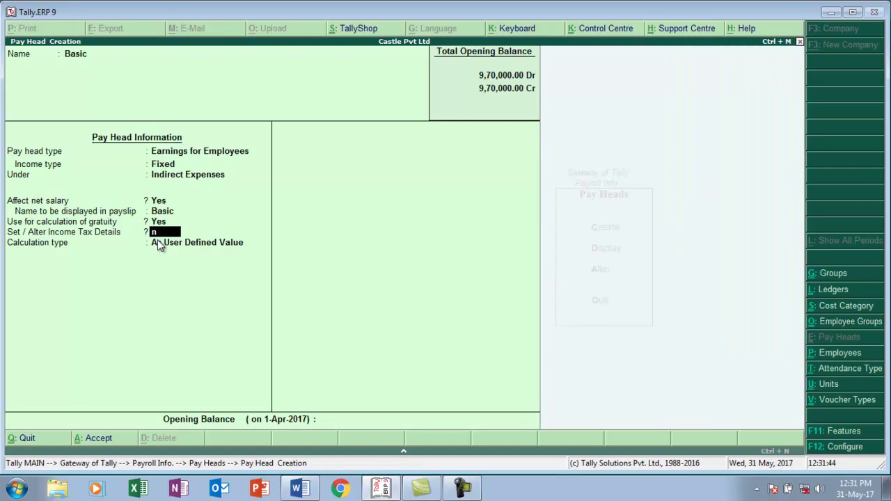
key("Return")
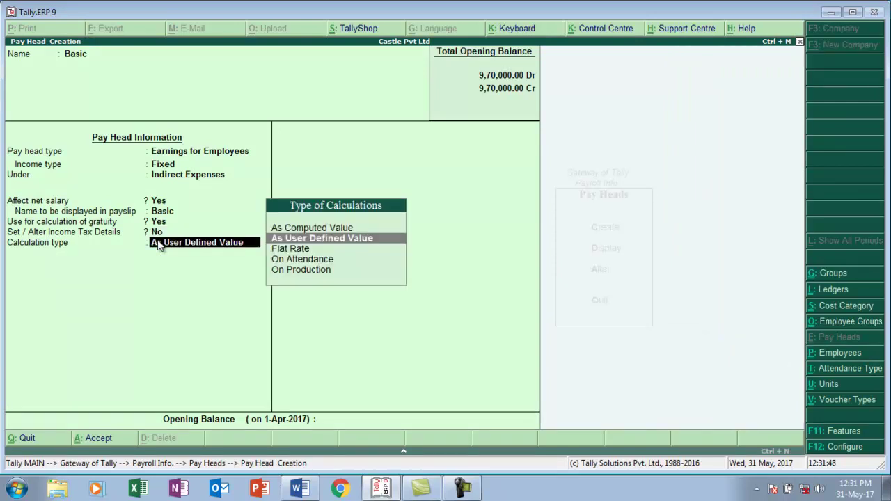
- Calculate Basic On Attendance with Absent as leave without pay, monthly, per calendar period
key("Down")
key("Down")
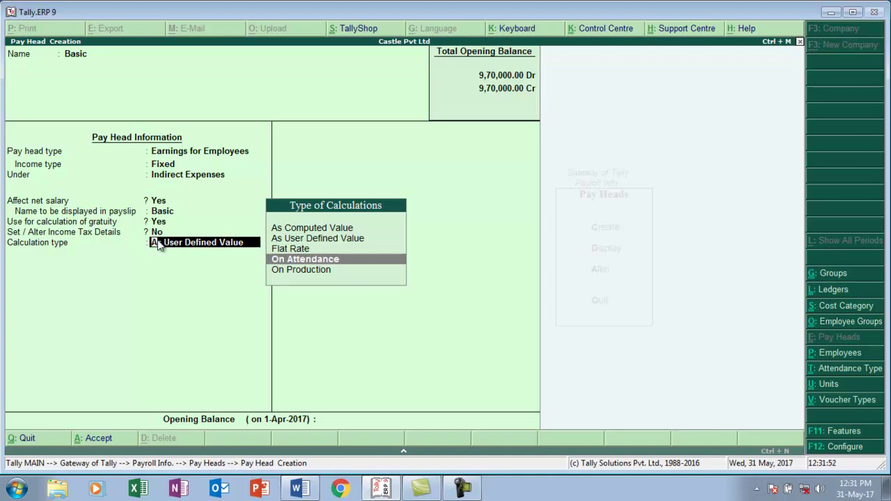
key("Return")
key("Return")
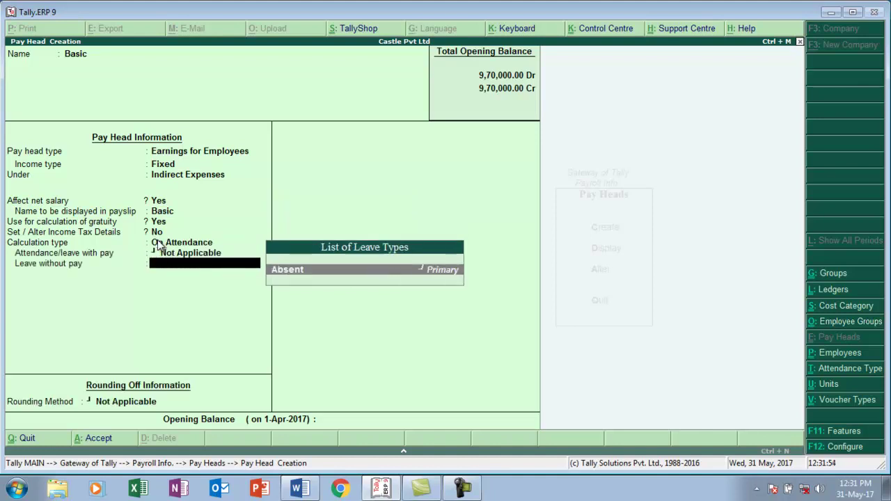
key("Return")
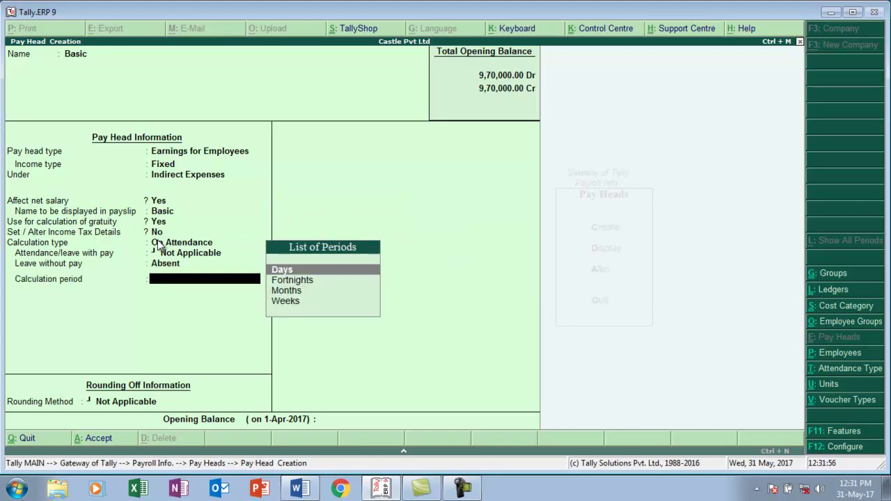
key("Down")
key("Down")
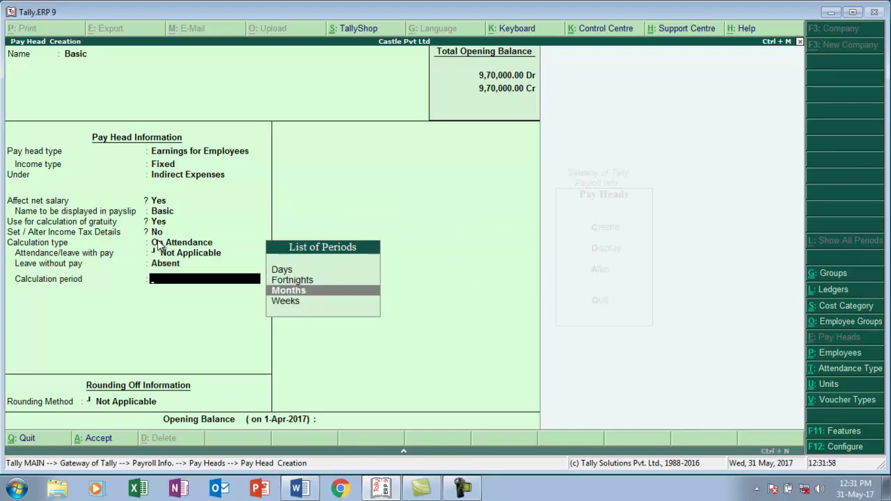
key("Return")
key("Down")
key("Up")
key("Return")
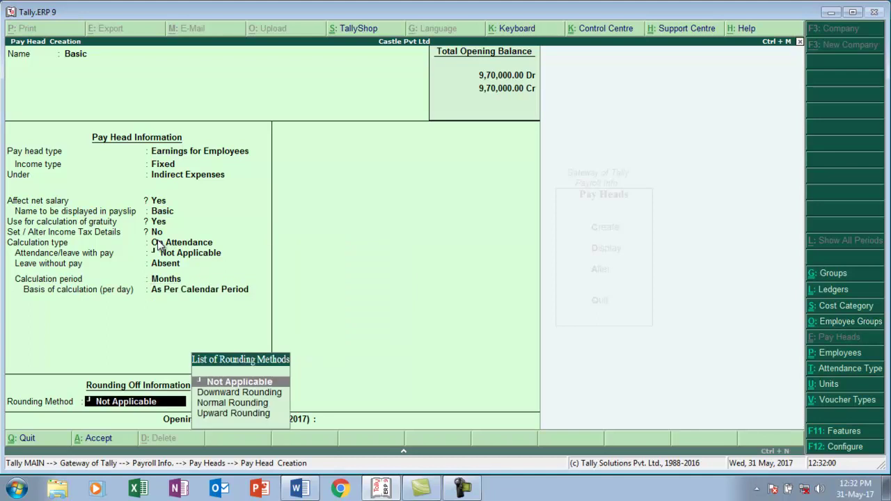
key("Return")
key("Return")
key("Return")
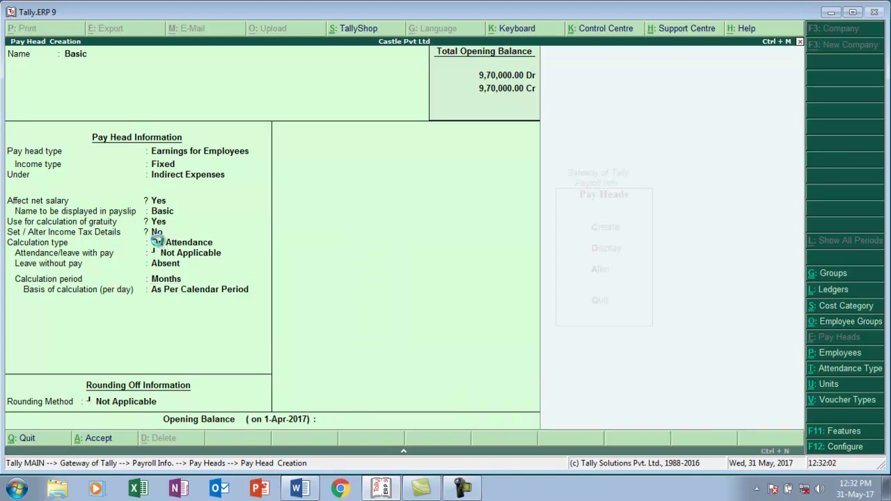
- Save Basic, then create a Da pay head as Fixed Earnings for Employees under Indirect Expenses
type("Ba")
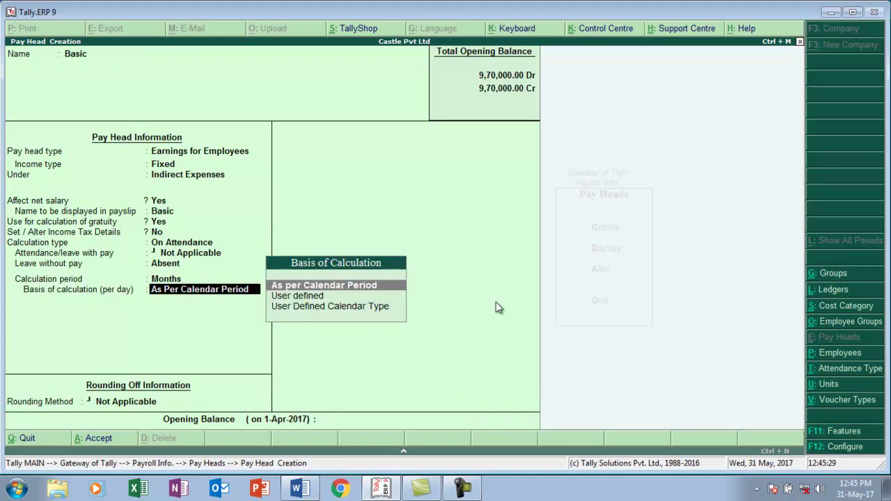
key("Return")
key("Return")
key("Return")
key("Return")
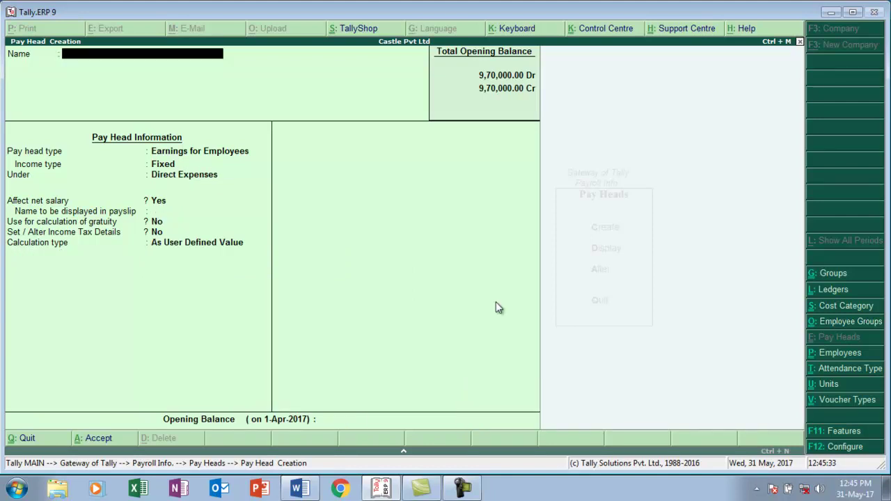
type("Da")
key("Return")
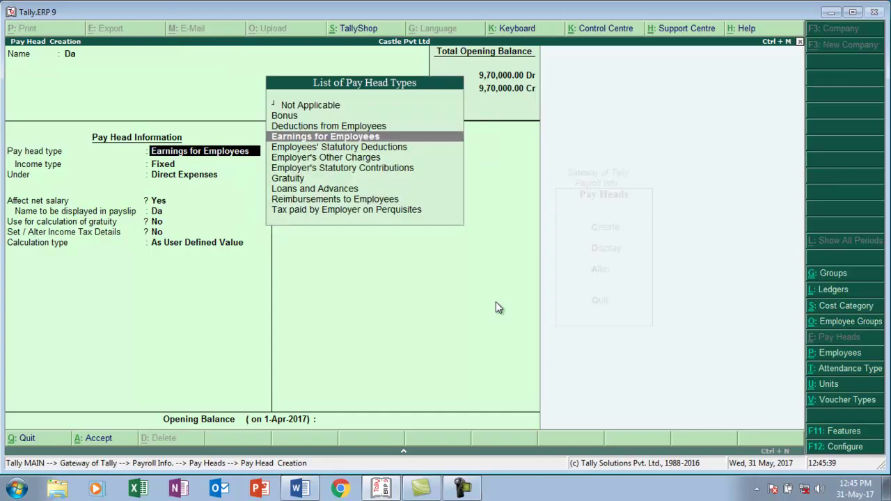
key("Return")
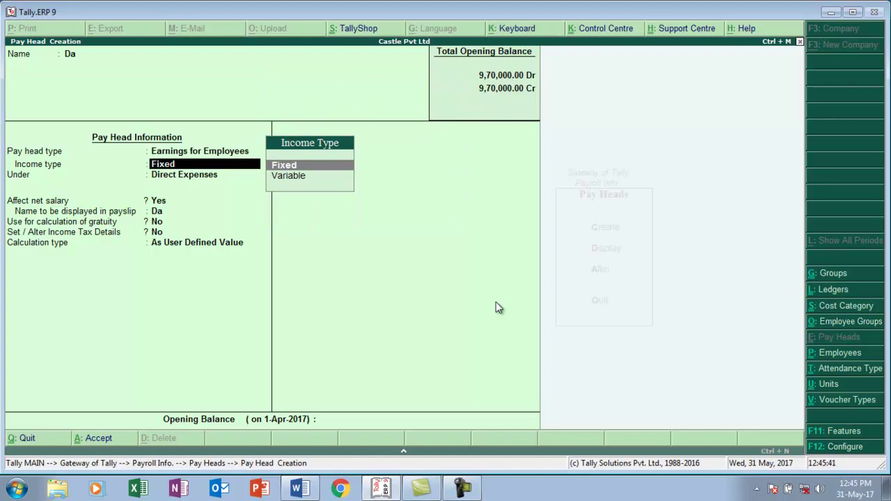
key("Return")
type("i")
key("Return")
key("Return")
key("Return")
key("Return")
key("Return")
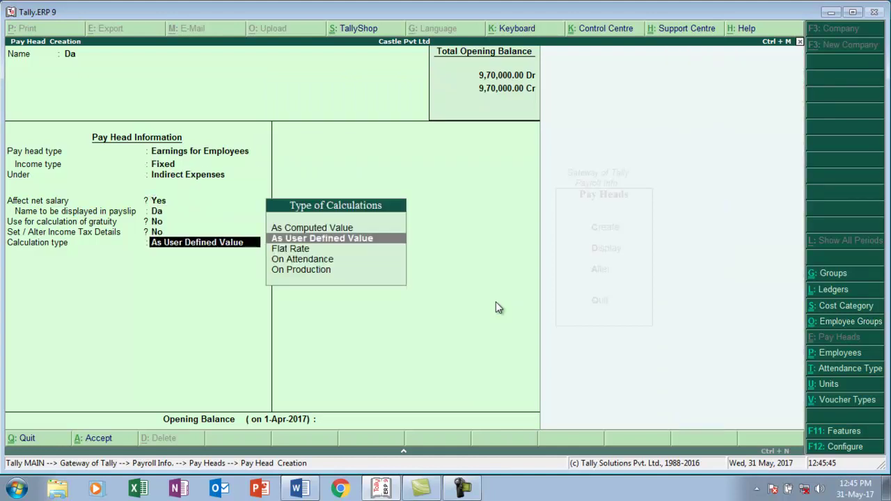
- After checking the assignment, set Da to As Computed Value with Normal Rounding, limit 1
key("alt+Tab")
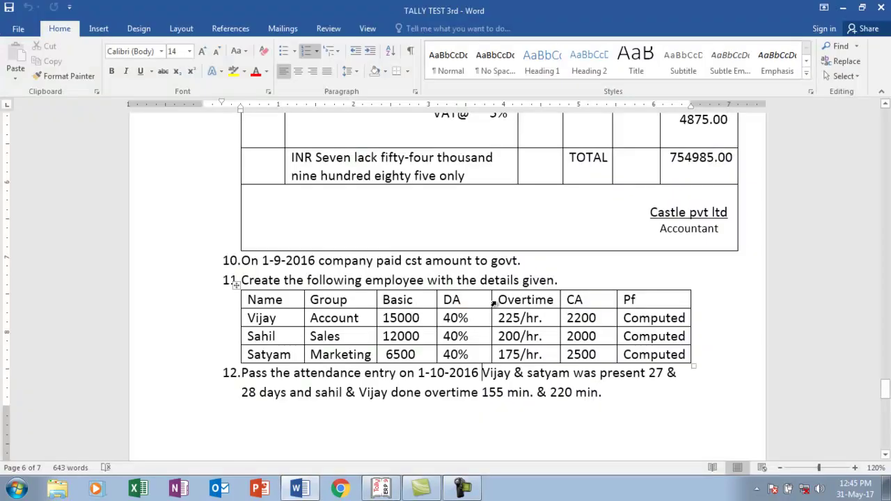
left_click(482, 373)
key("alt+Tab")
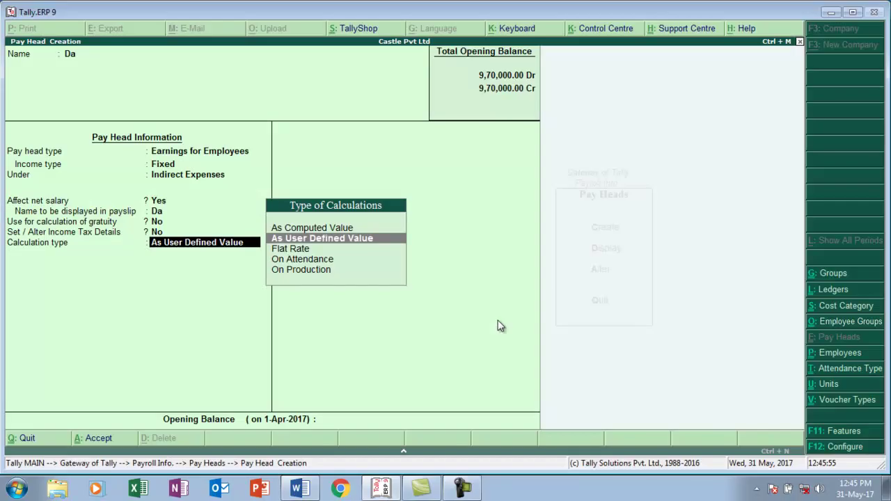
key("Up")
key("Return")
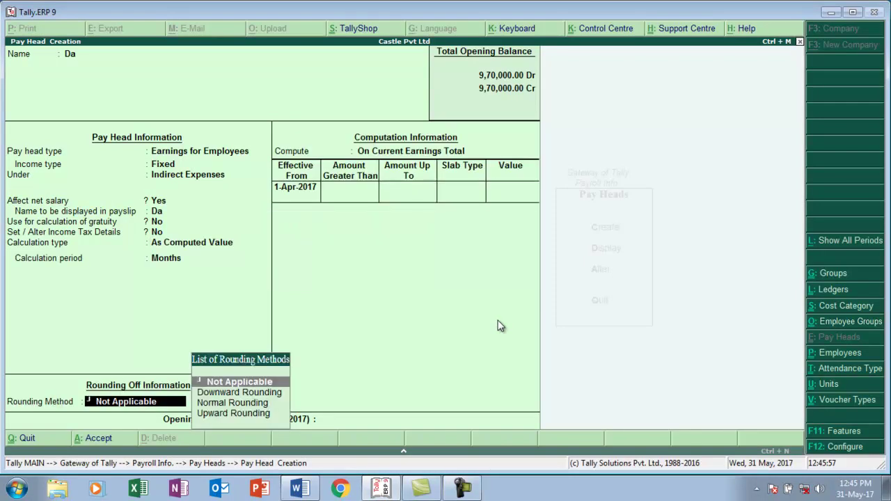
key("Down")
key("Down")
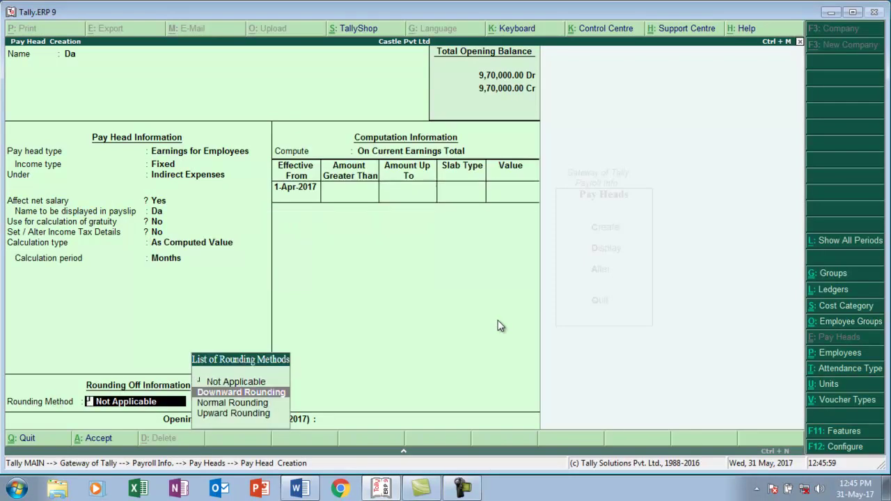
key("Return")
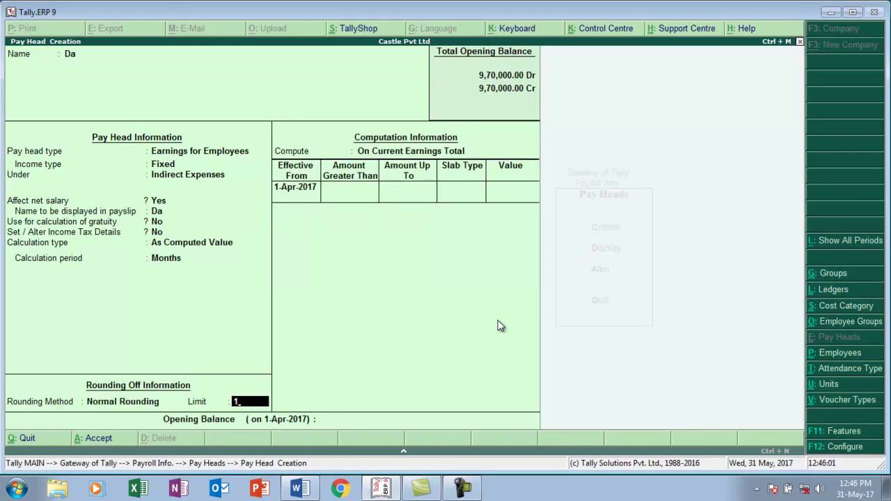
key("Return")
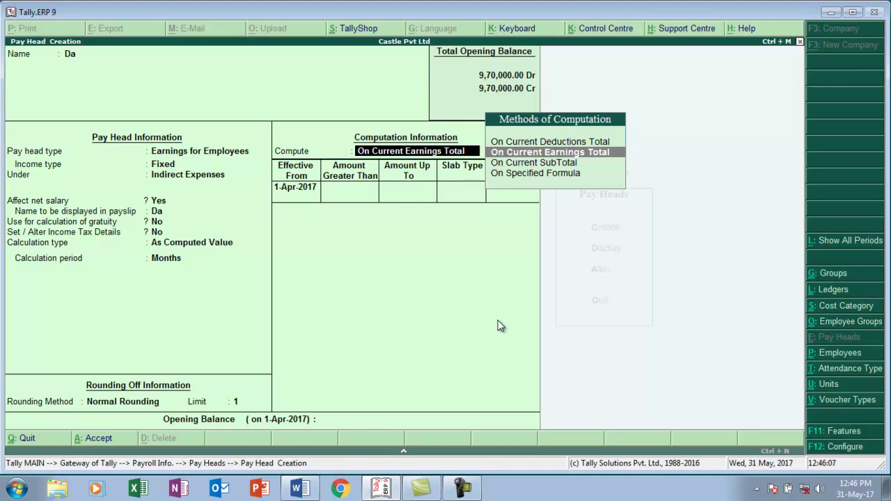
- Compute Da on a specified formula of Basic at 40 percent and save it
key("Down")
key("Down")
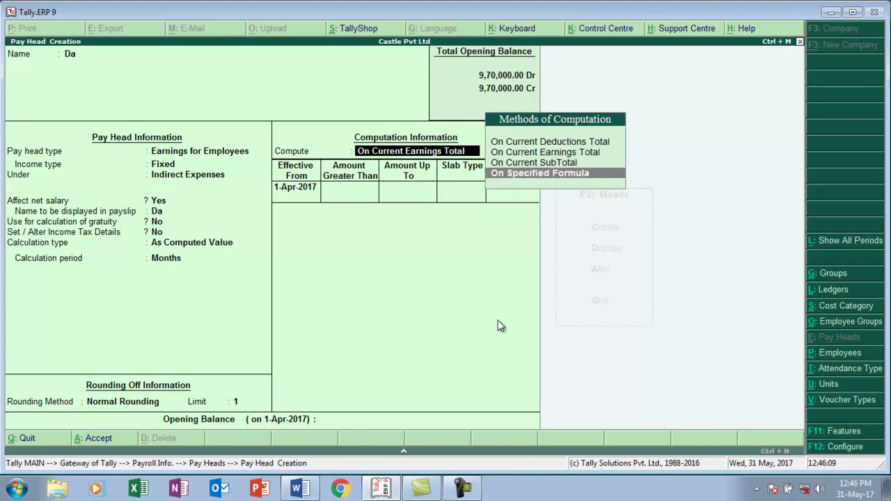
key("Return")
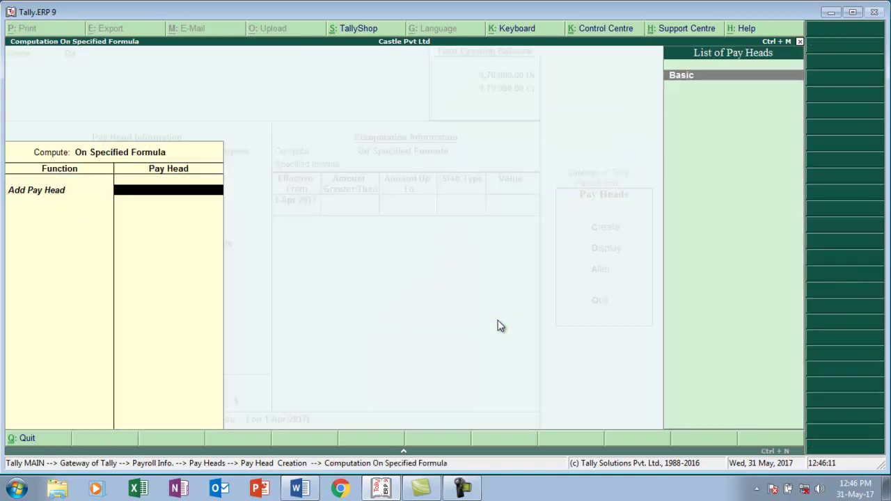
key("Return")
key("Return")
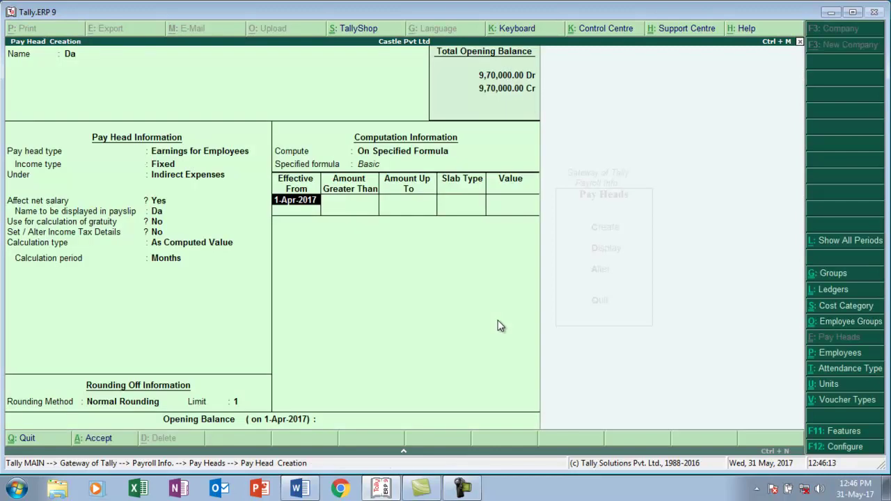
key("Return")
key("Return")
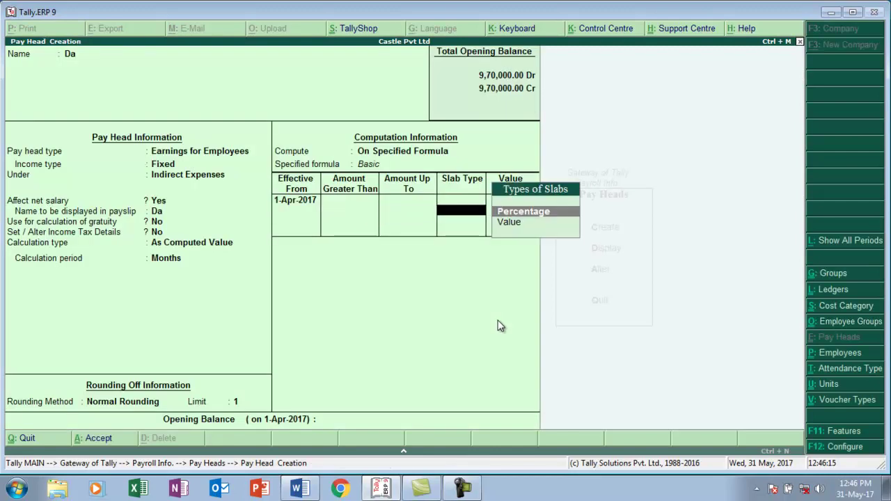
key("Return")
type("40")
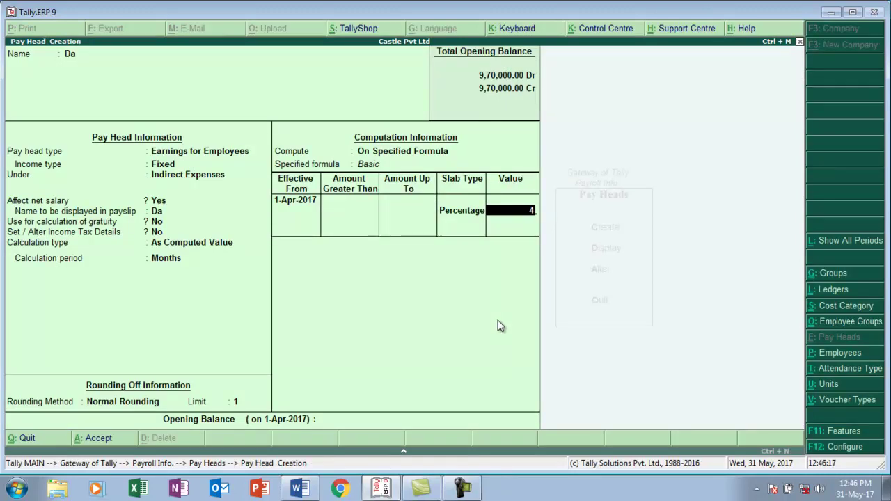
key("Return")
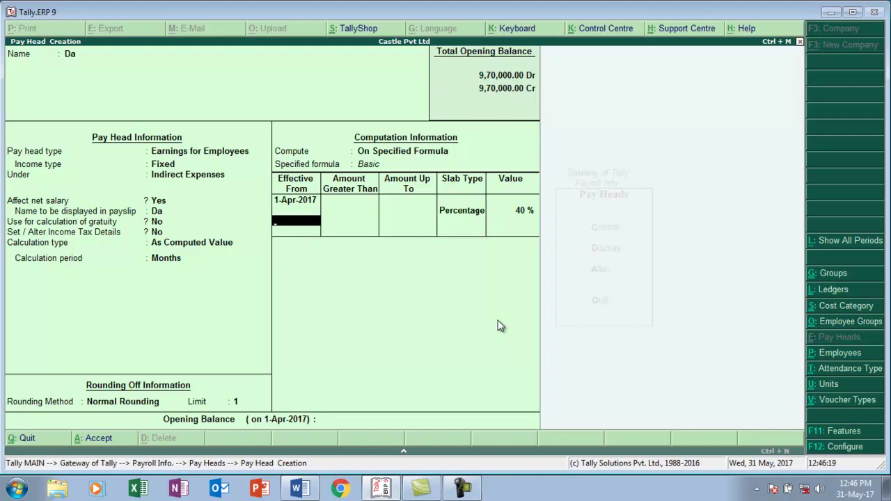
key("Return")
key("Return")
key("Return")
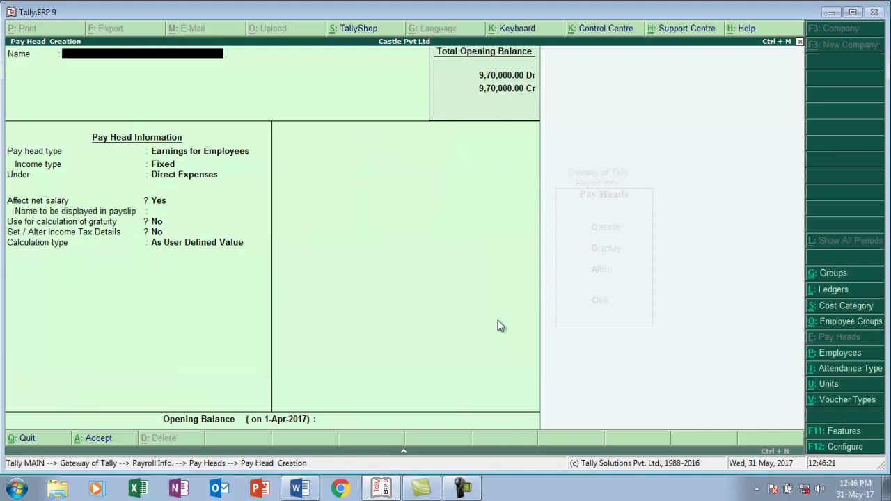
- Create an Overtime earnings pay head under Indirect Expenses, On Production with the Overtime production type
type("Overtime")
key("Return")
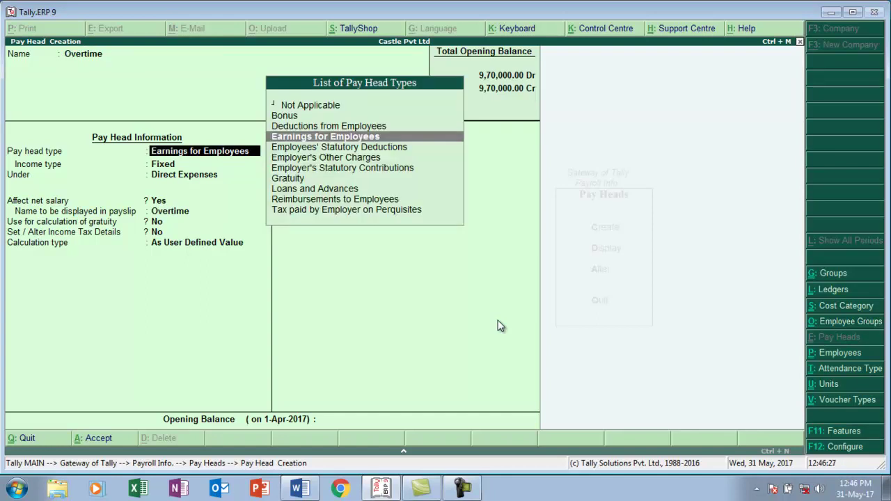
key("Return")
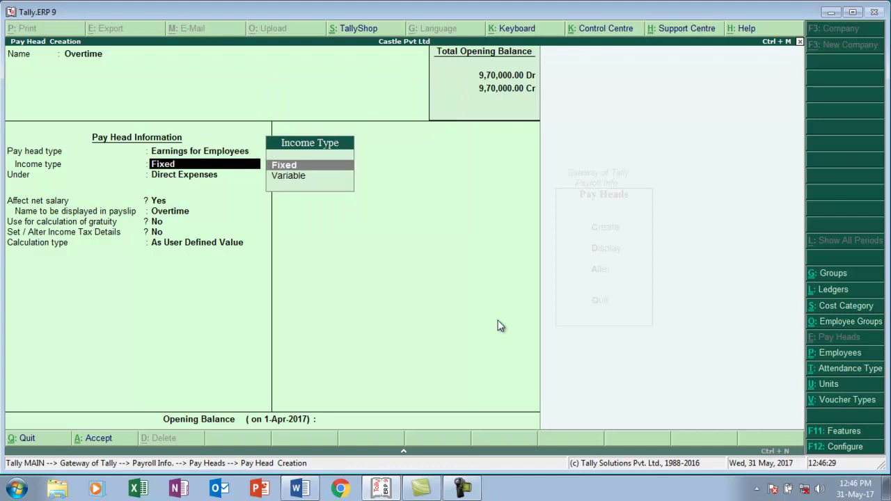
key("Return")
type("I")
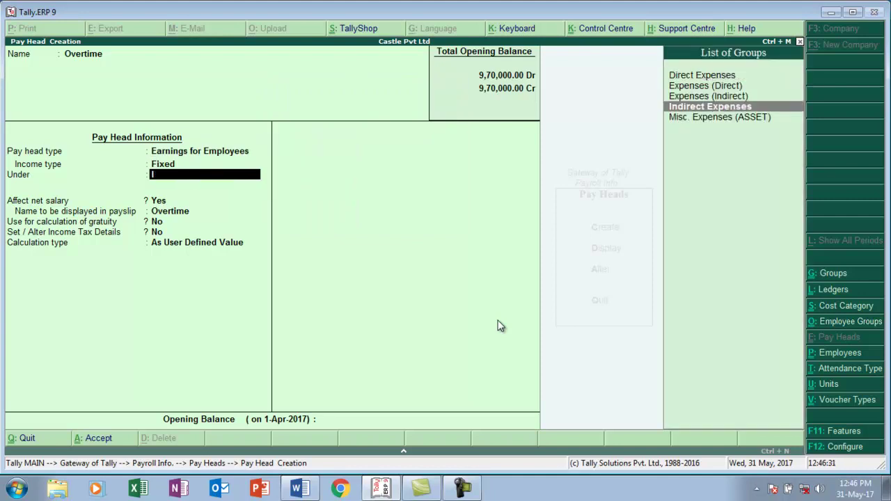
key("Return")
key("Return")
key("Return")
key("Return")
key("Return")
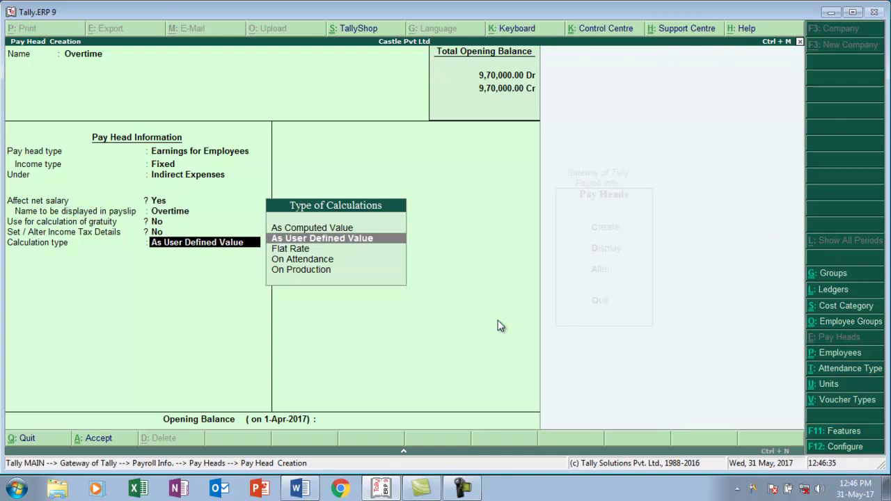
key("Down")
key("Down")
key("Down")
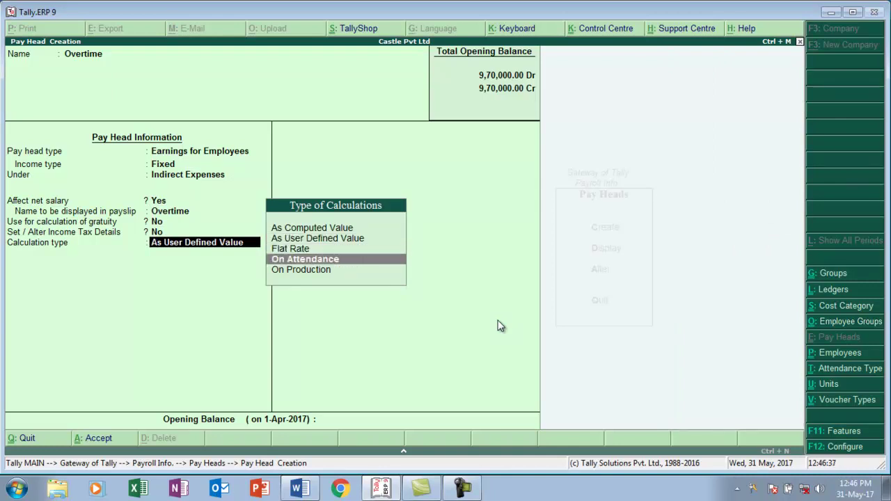
key("Return")
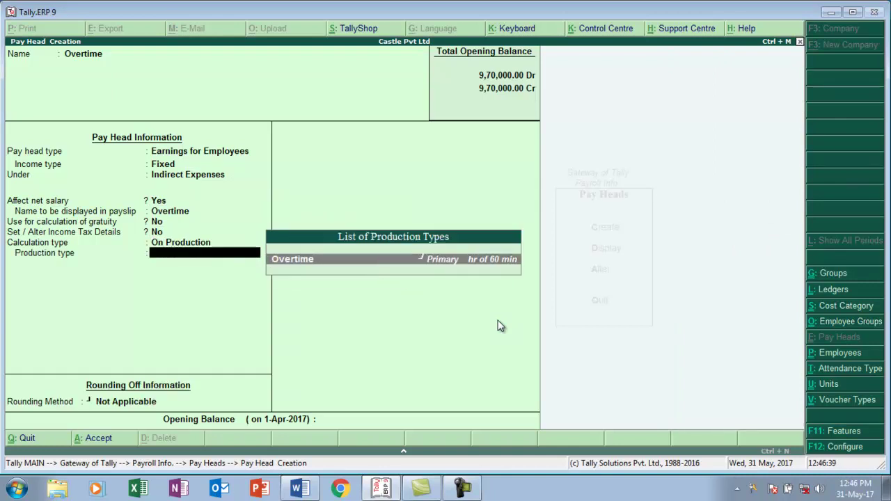
key("Return")
key("Return")
key("Return")
key("Return")
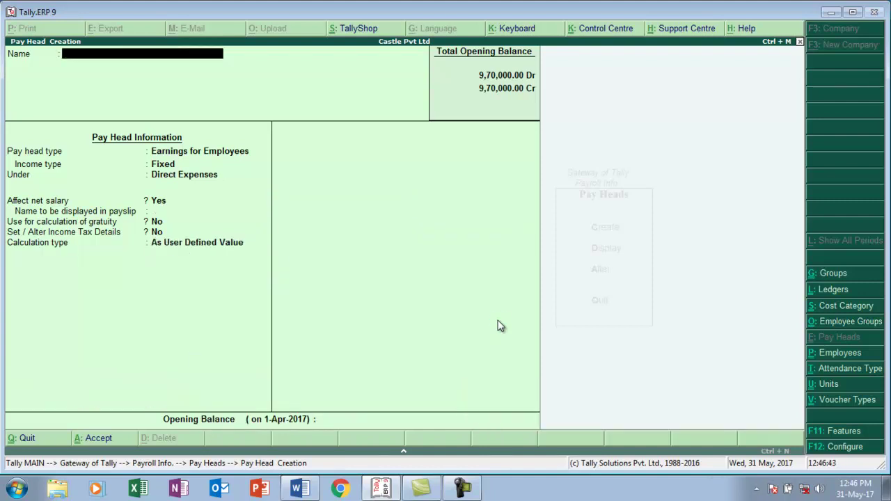
- Save Overtime and create a Ca pay head as Fixed Earnings for Employees under Indirect Expenses
type("a")
key("Return")
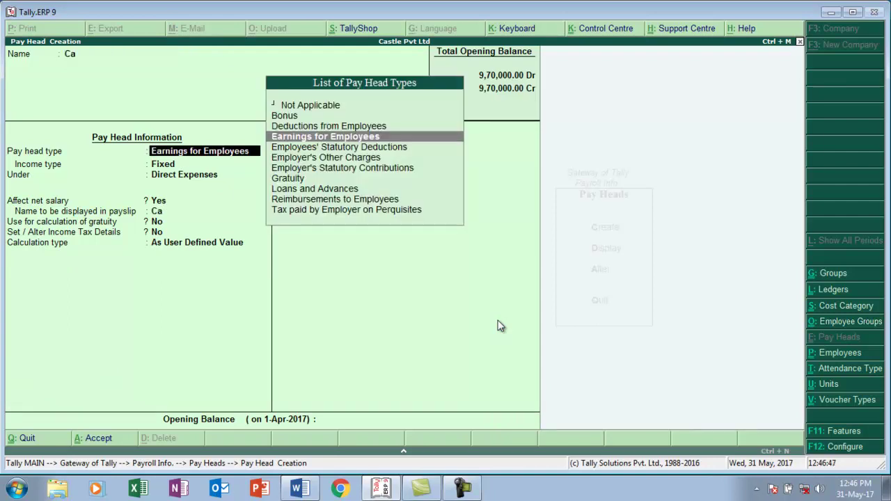
key("Return")
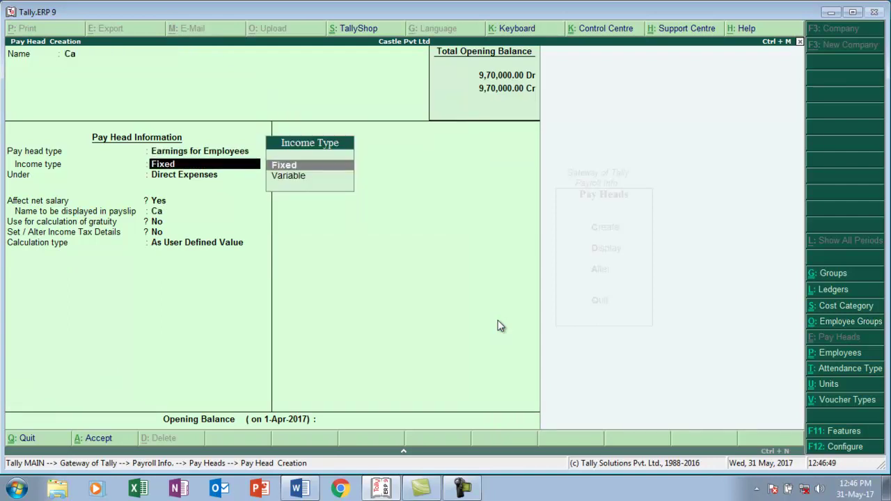
key("Return")
type("I")
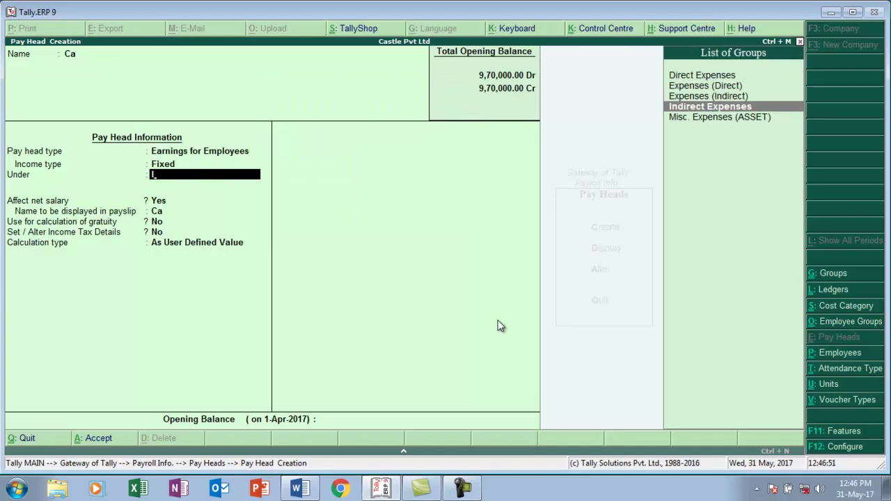
key("Return")
key("Return")
key("Return")
key("Return")
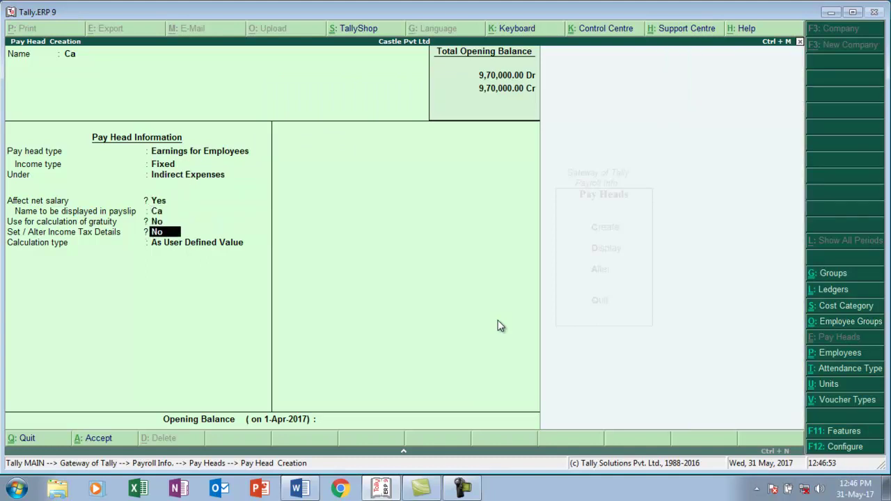
key("Return")
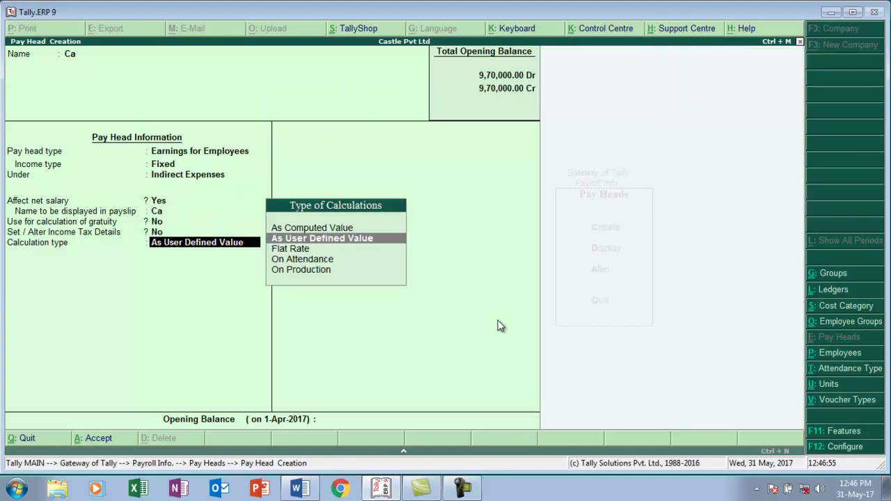
- Calculate Ca at a Flat Rate per month, checking the assignment document
key("alt+Tab")
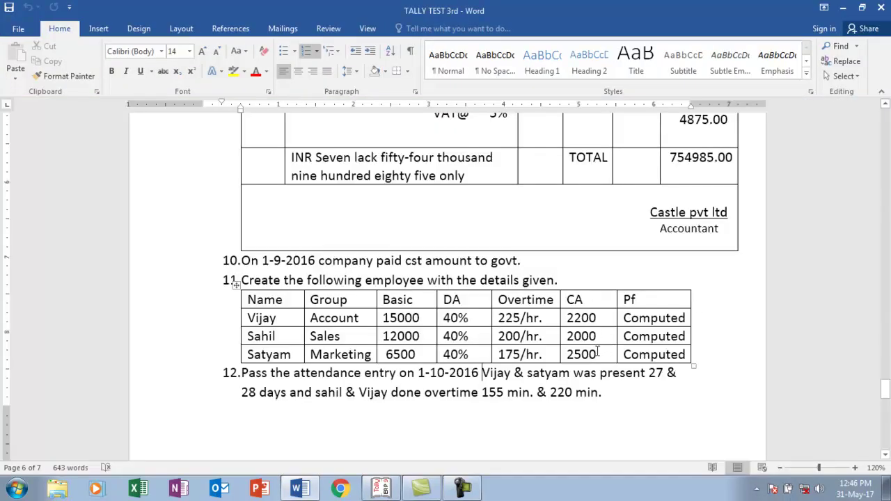
key("alt+Tab")
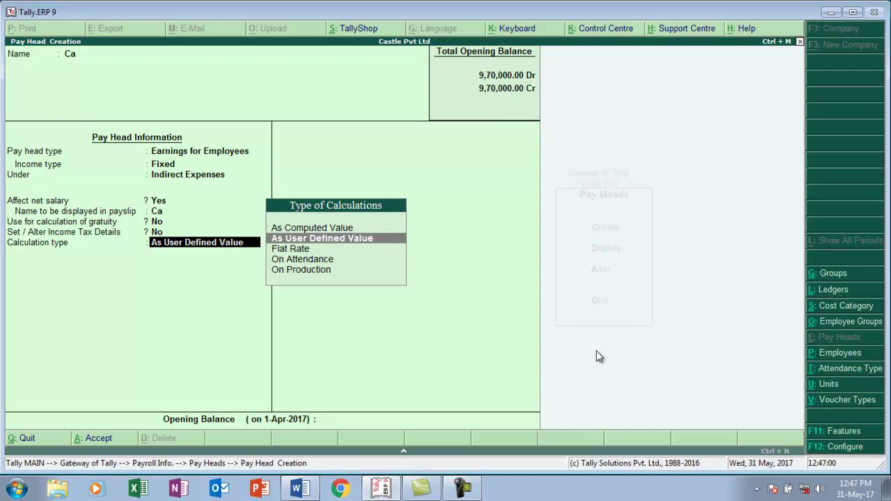
left_click(301, 253)
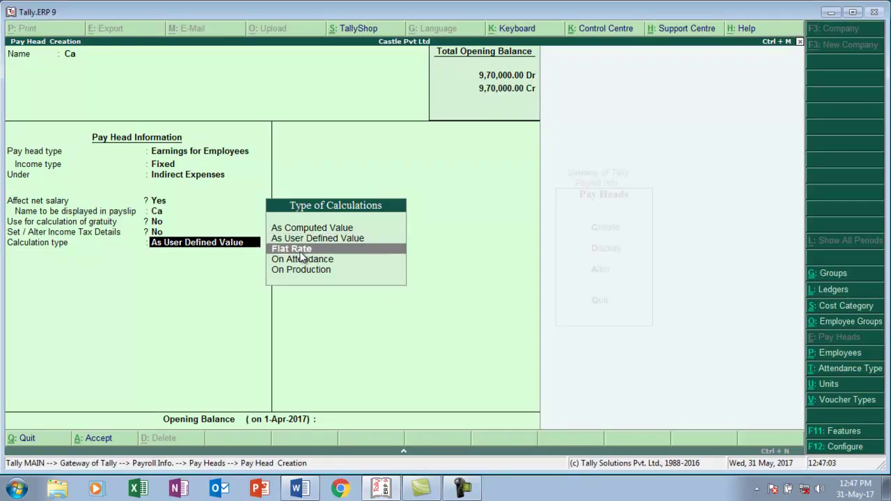
left_click(301, 252)
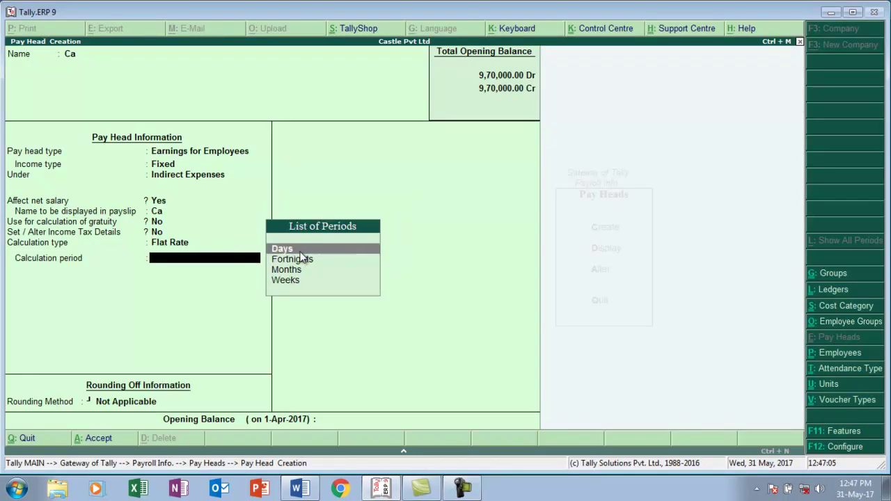
key("Down")
key("Down")
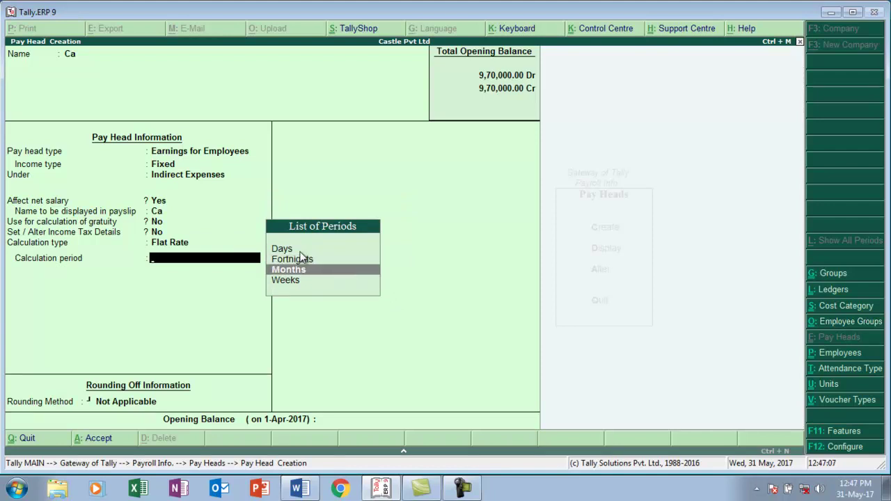
key("Return")
key("Return")
key("Return")
key("Return")
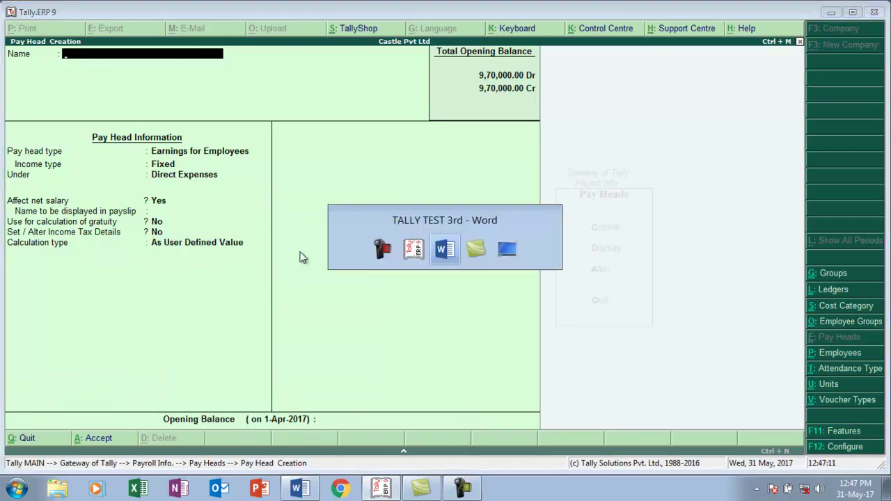
key("alt+Tab")
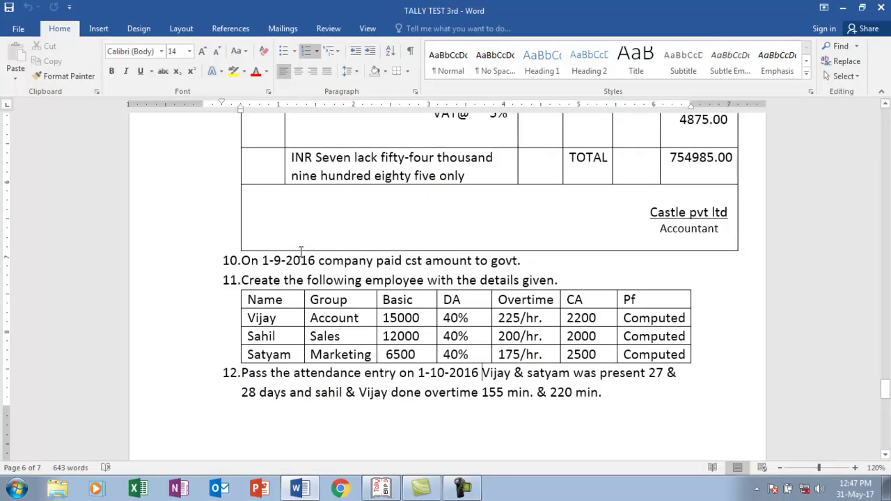
key("alt+Tab")
type("Emloyee St")
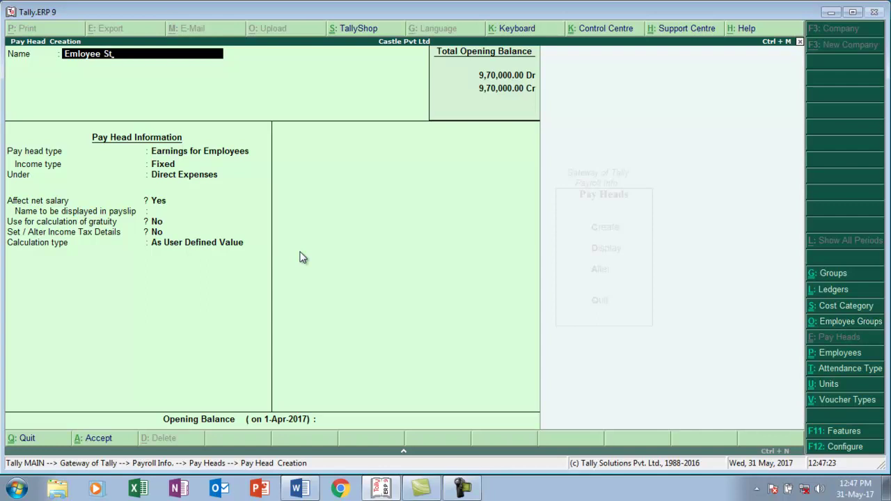
type("atuatry Deducttion")
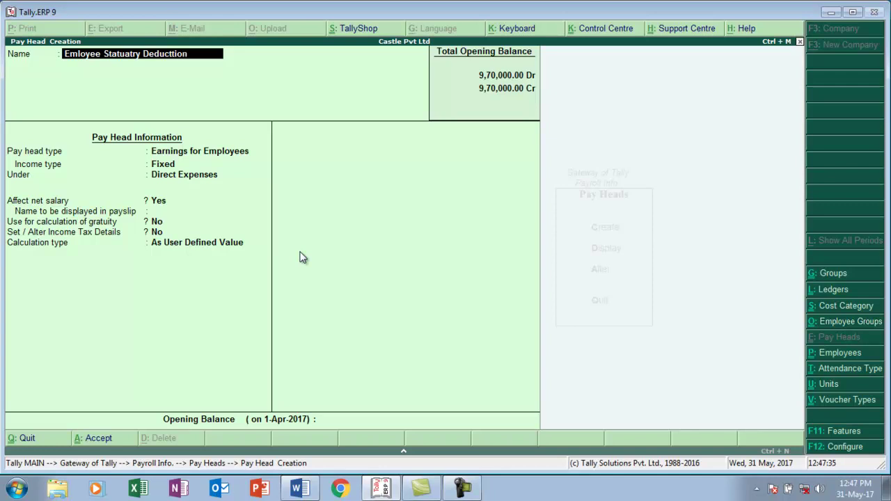
type(" @12%")
key("Return")
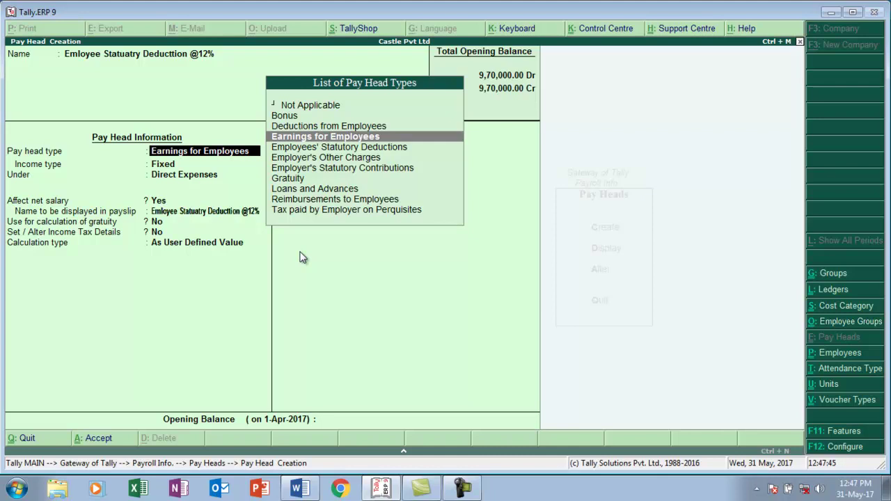
key("Down")
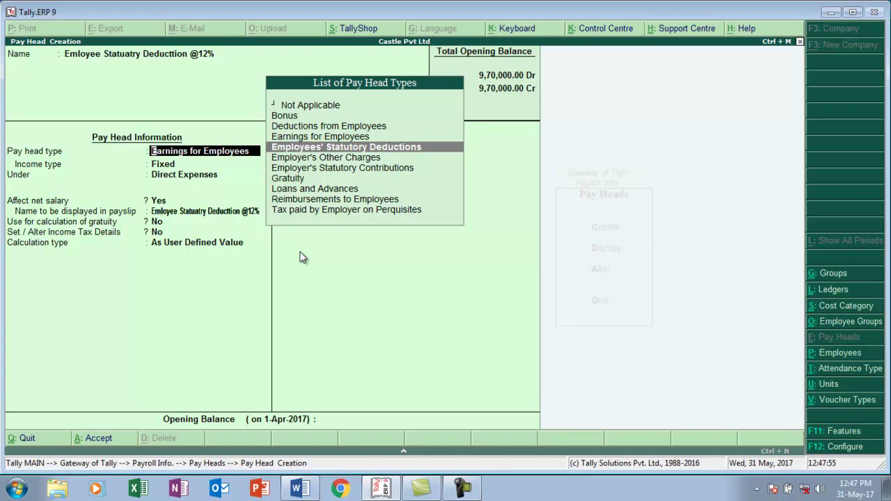
key("Return")
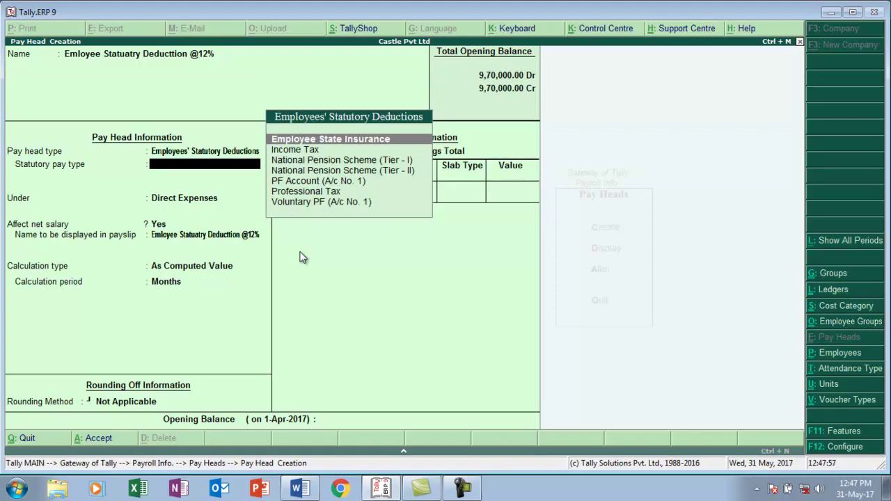
key("Down")
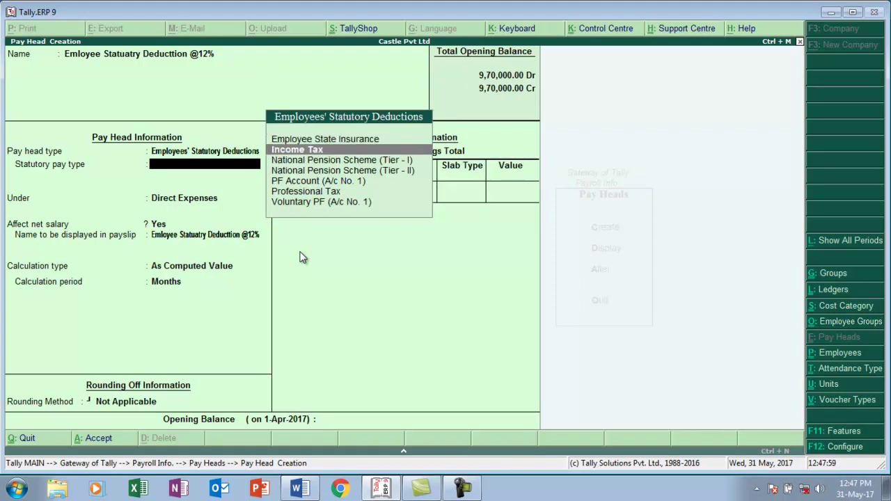
key("Down")
key("Down")
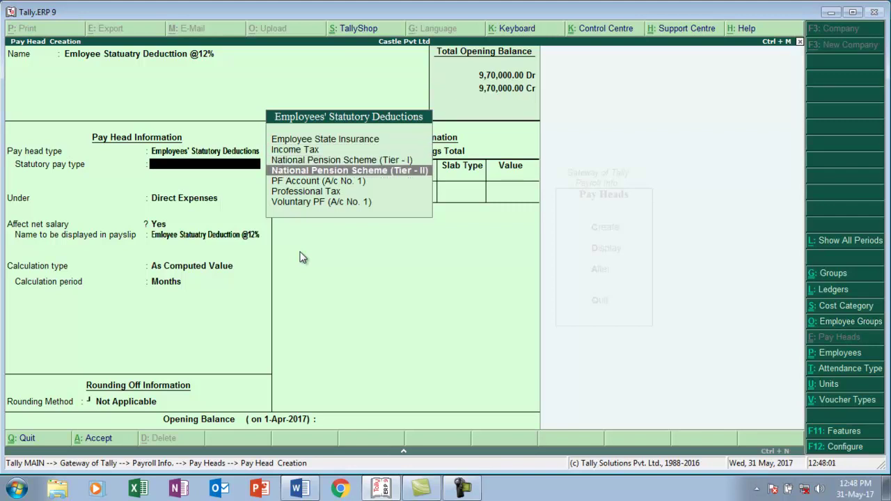
key("Down")
key("Return")
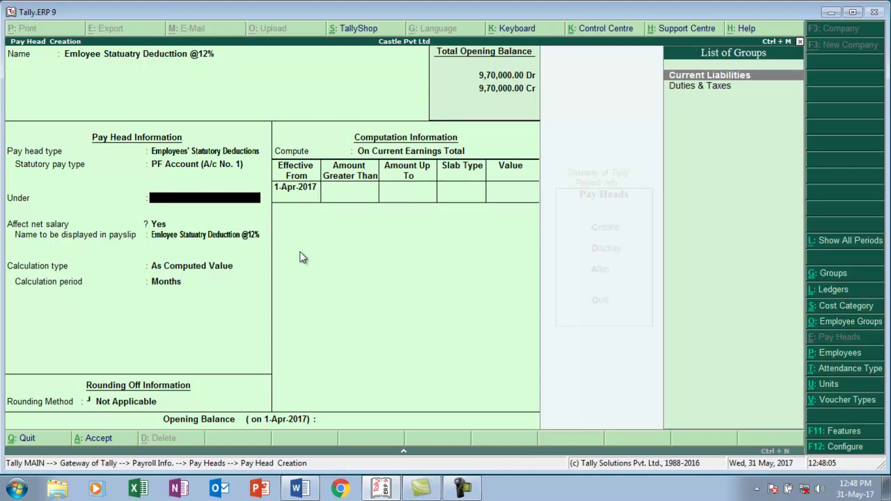
- File the PF deduction under Current Liabilities with Normal Rounding, limit 1
key("Return")
key("Return")
key("Return")
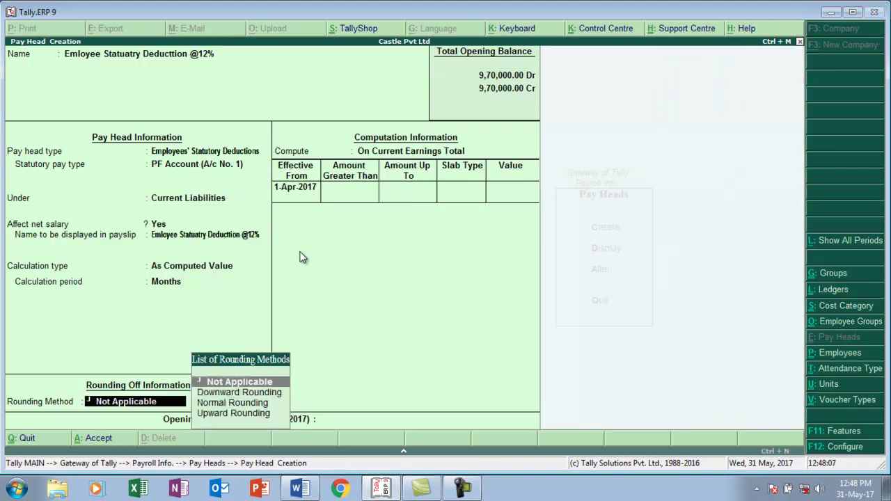
key("Down")
key("Down")
key("Return")
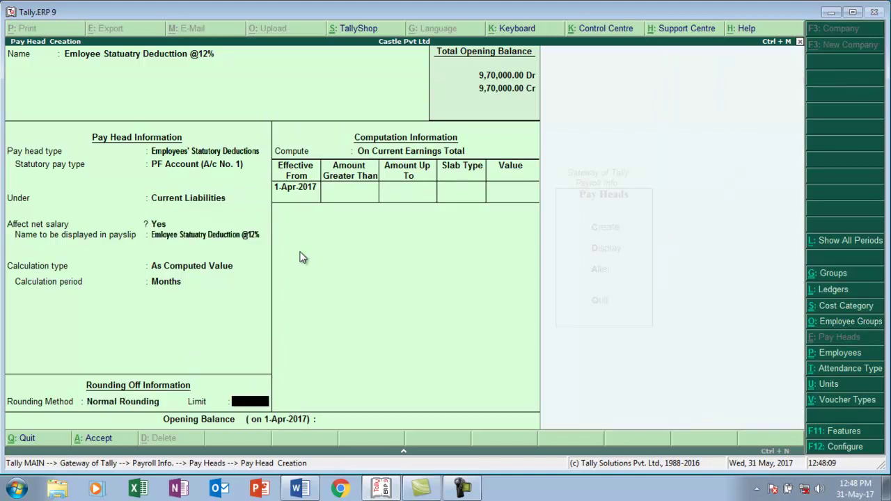
type("1")
key("Return")
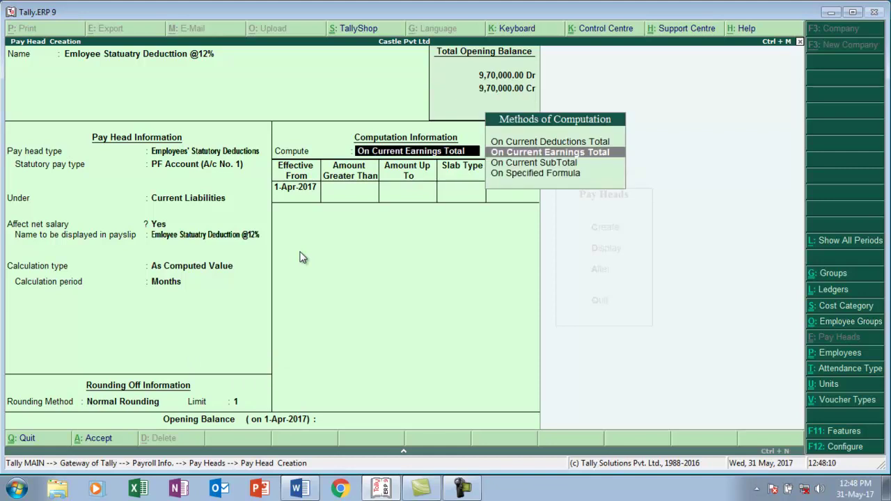
key("Down")
key("Down")
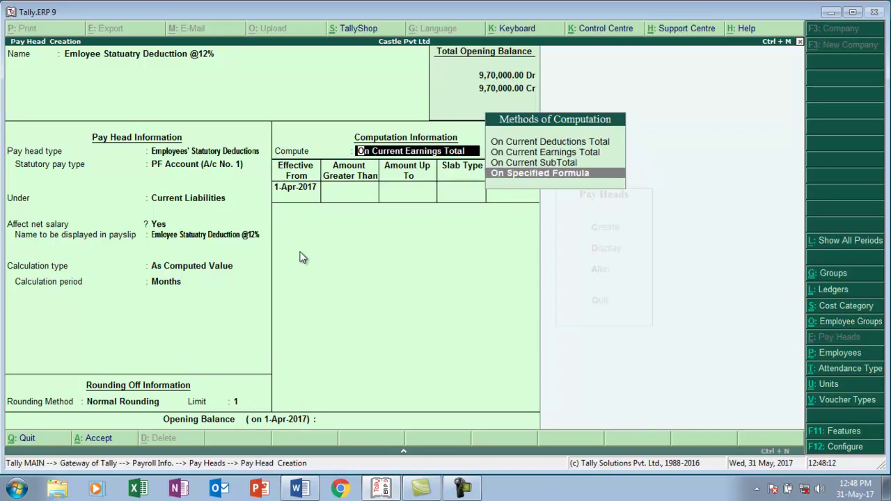
- Compute the PF deduction on a specified formula adding the Basic and Da pay heads
key("Return")
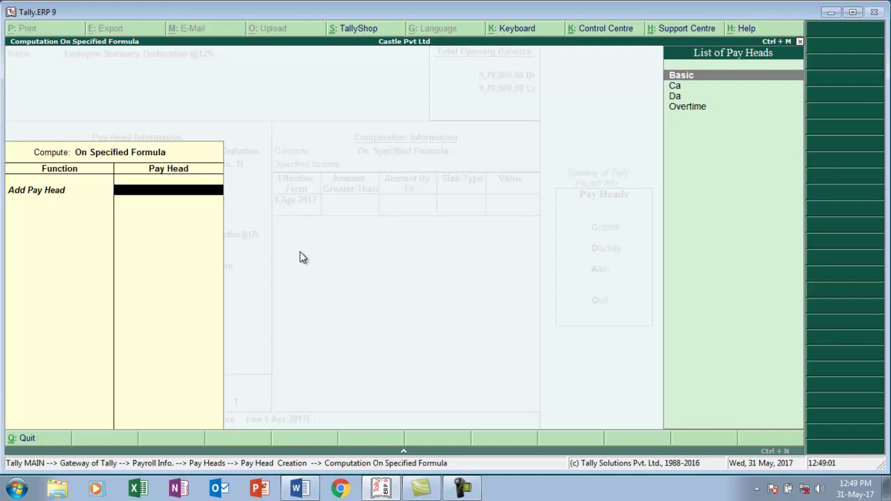
key("Return")
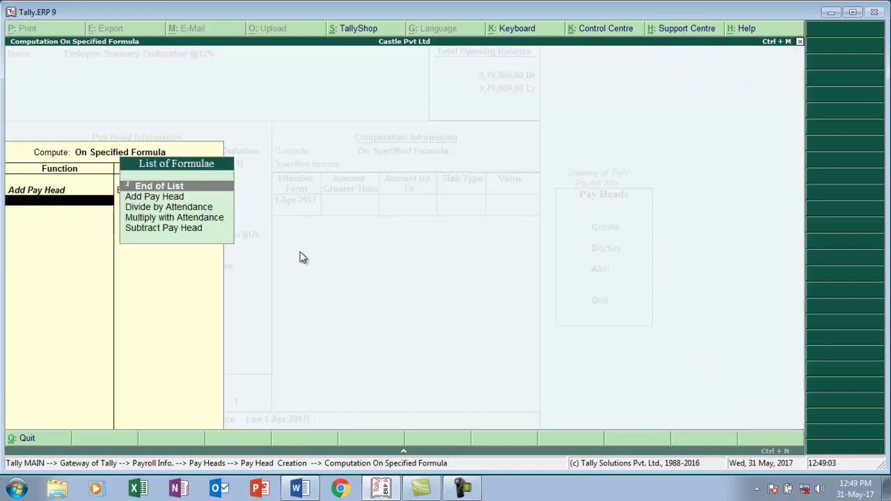
key("Down")
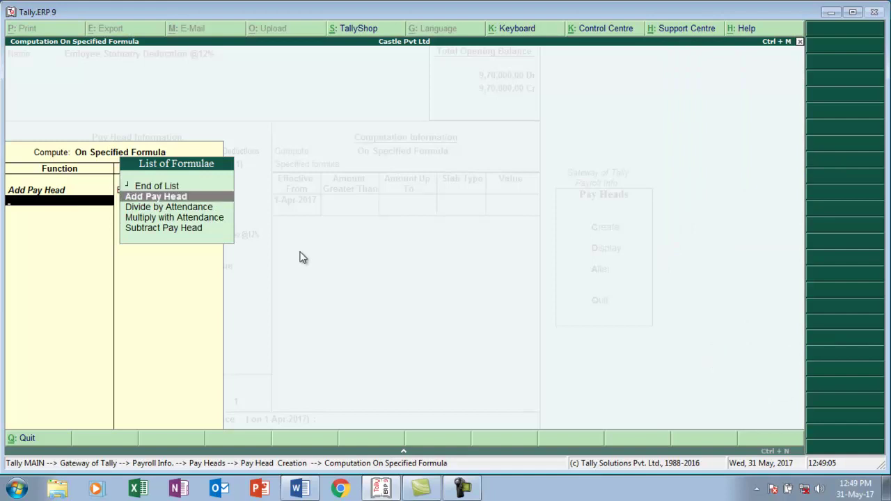
key("Return")
key("Down")
key("Down")
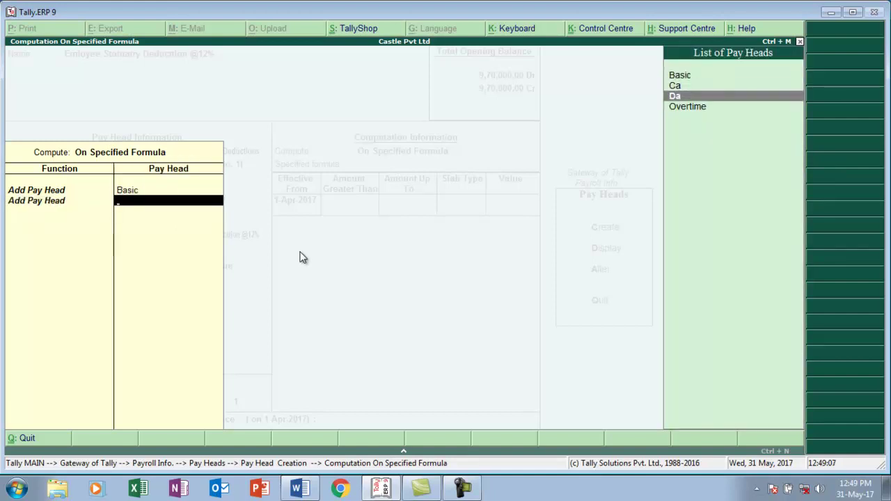
key("Return")
key("Return")
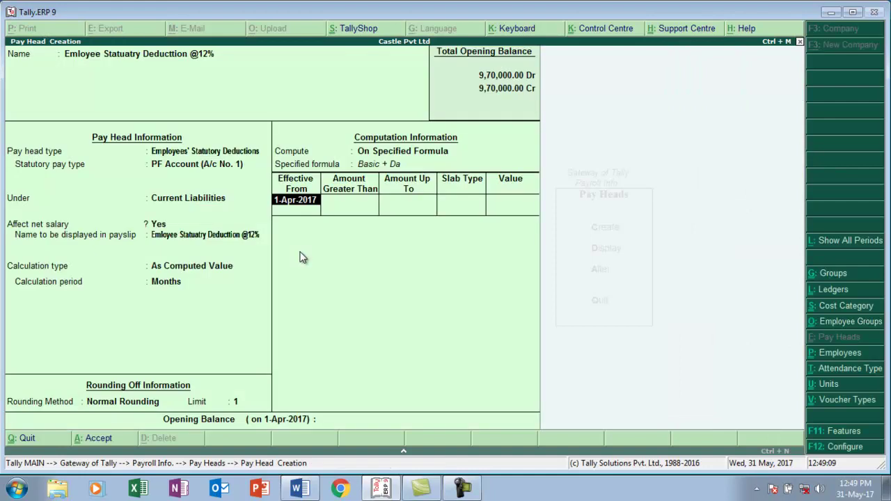
key("Return")
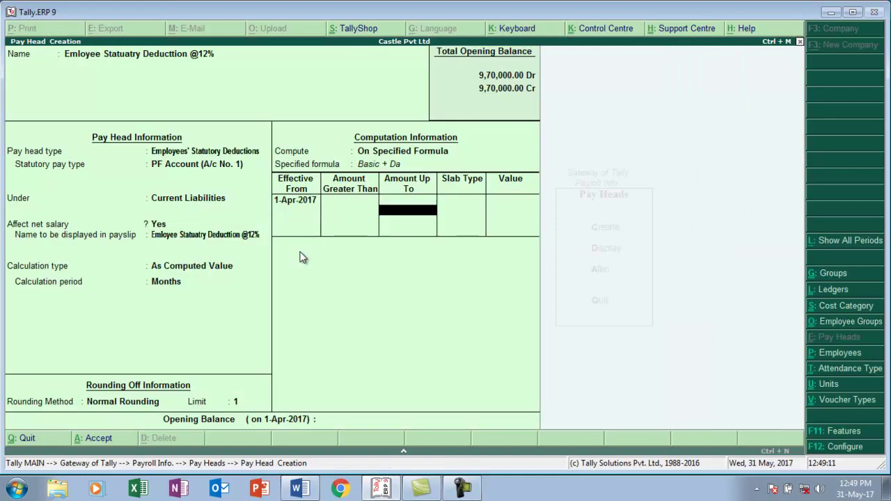
- Add a first PF slab of 12 percent on amounts up to 15,000
type("15000")
key("Return")
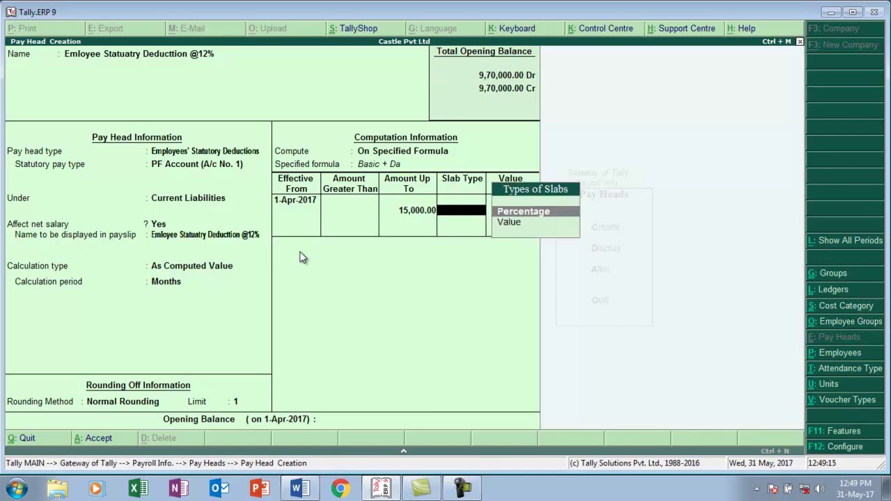
type("1")
key("Return")
key("Down")
key("Return")
type("12")
key("Return")
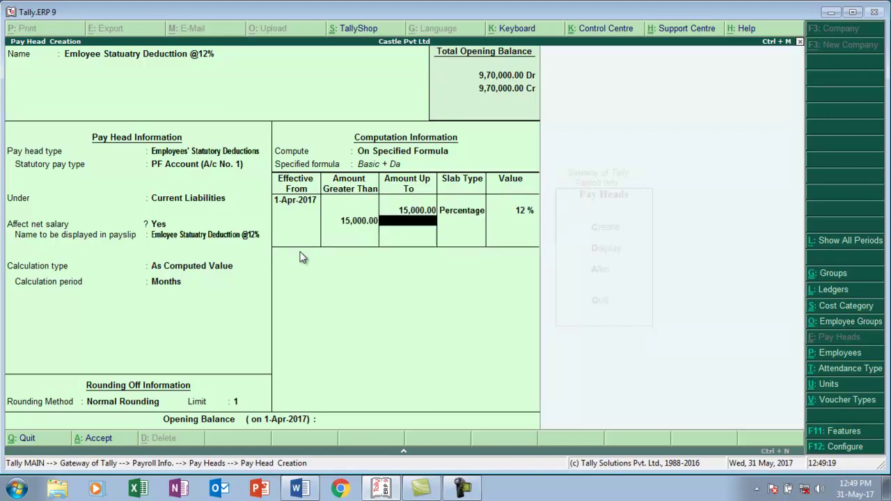
- Add a flat 1,800 value slab above 15,000 and save the pay head
key("Return")
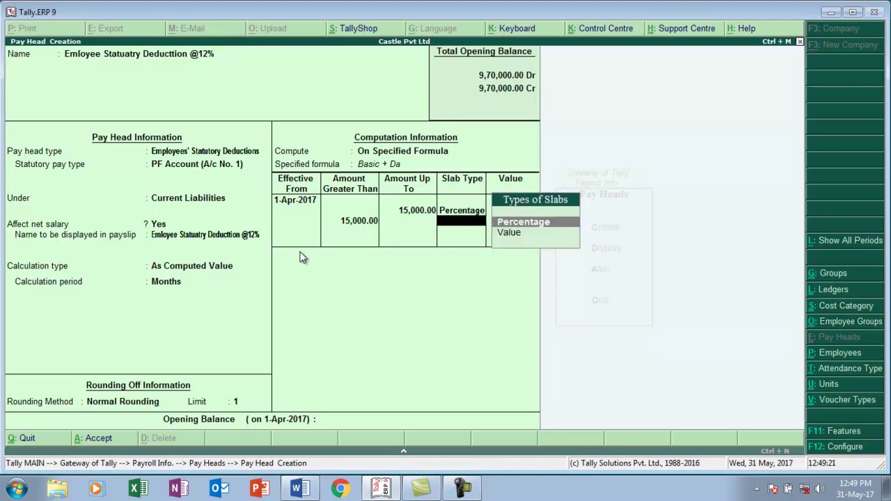
key("Down")
key("Return")
type("1800")
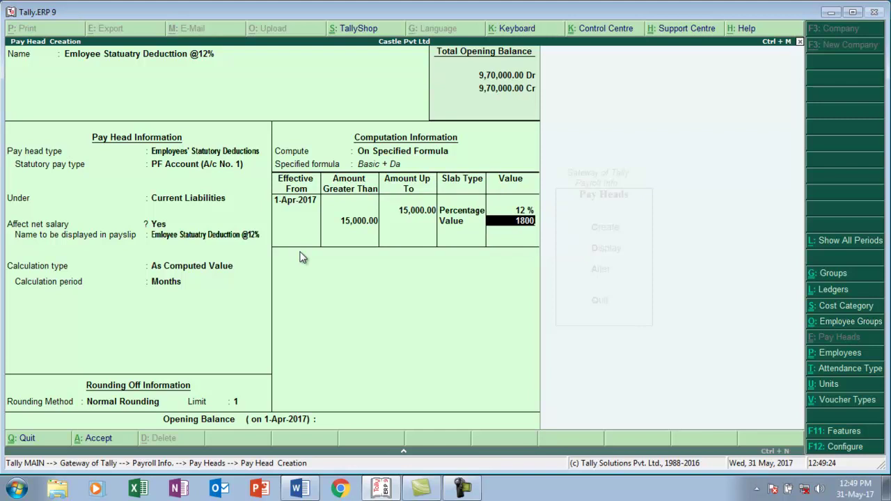
key("Return")
key("Return")
key("Return")
key("Return")
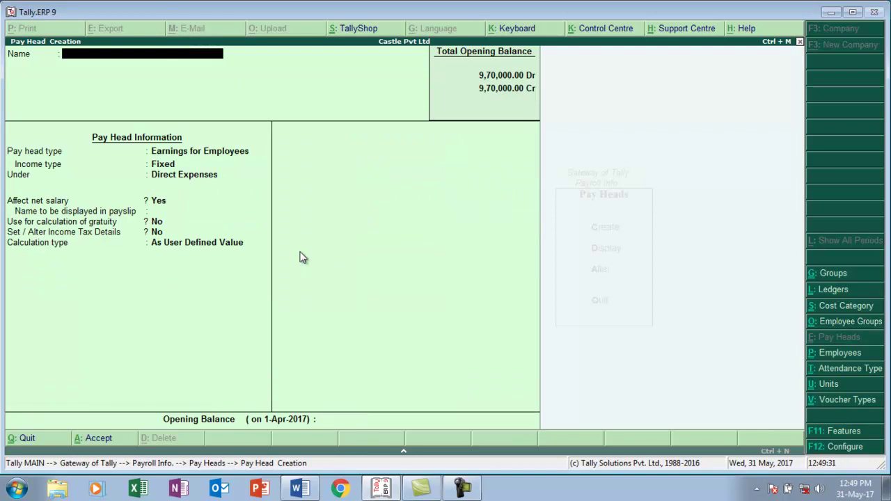
- Create 'Employer Eps Con@833%' as an Employer's Statutory Contribution of type EPS Account (A/c No. 10)
type("Employer Eps Con@")
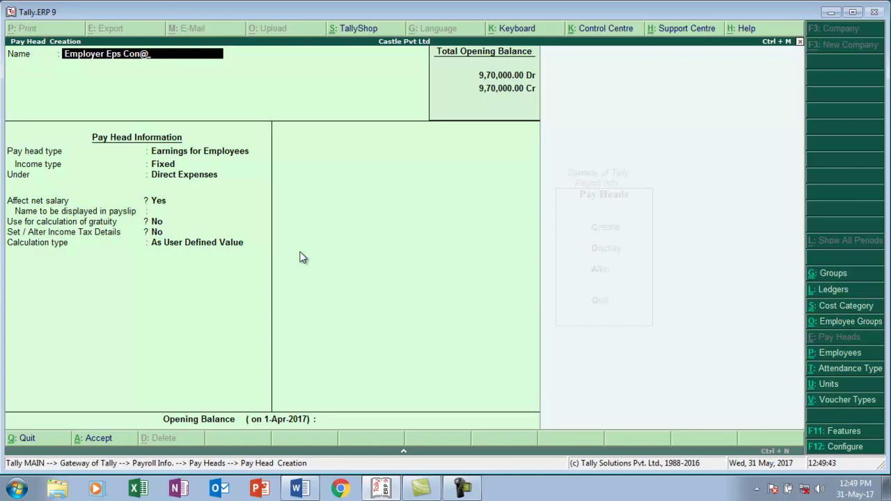
type("833%")
key("Return")
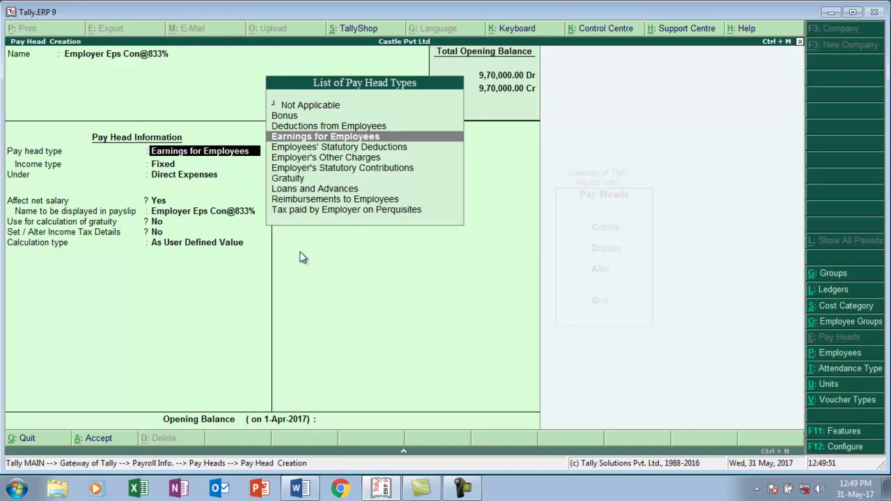
key("Down")
key("Down")
key("Down")
key("Return")
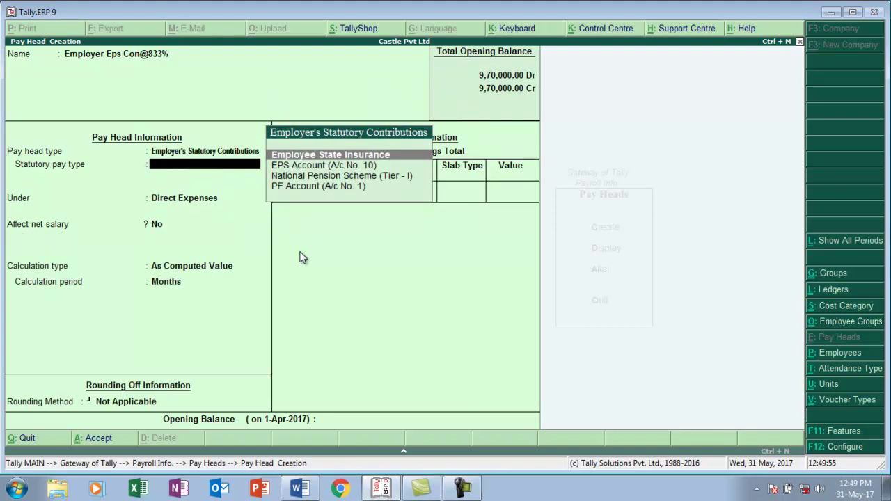
key("Down")
key("Return")
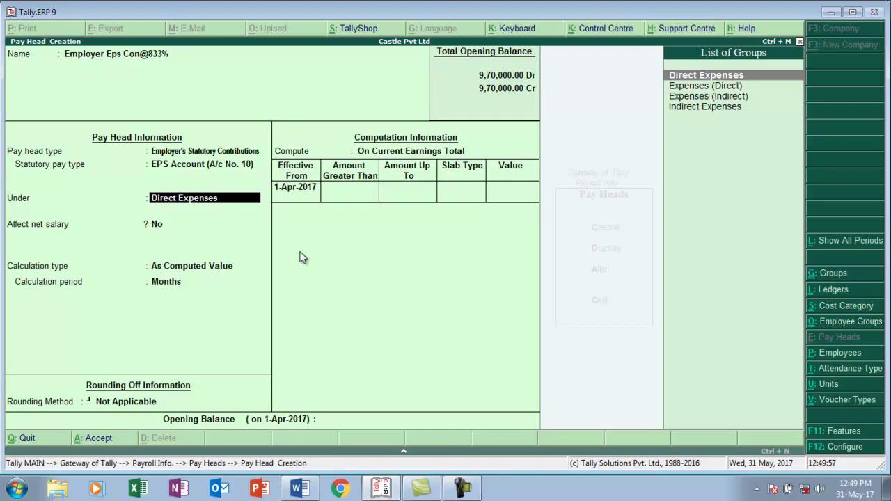
- File it under Indirect Expenses without rounding, computed On Specified Formula
key("Down")
key("Down")
key("Down")
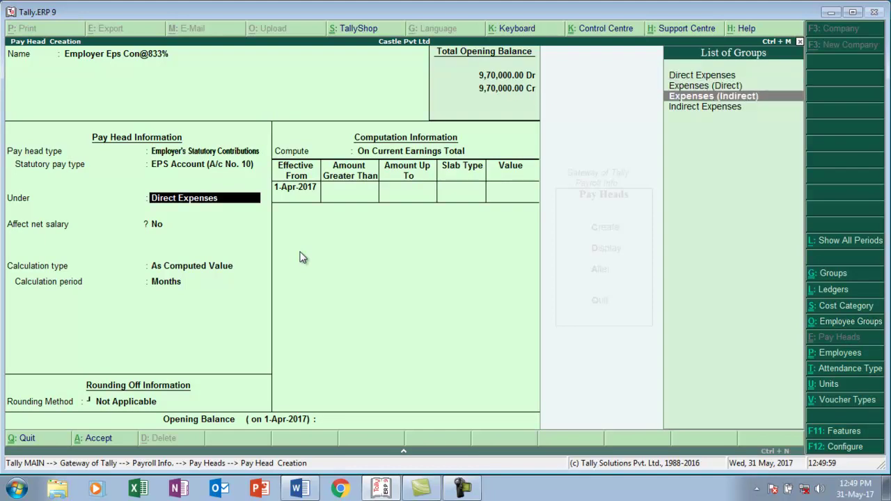
key("Return")
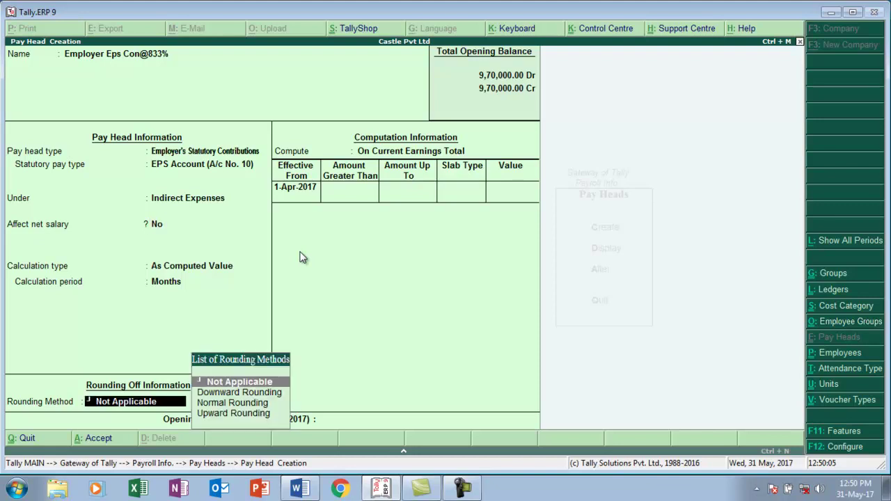
key("BackSpace")
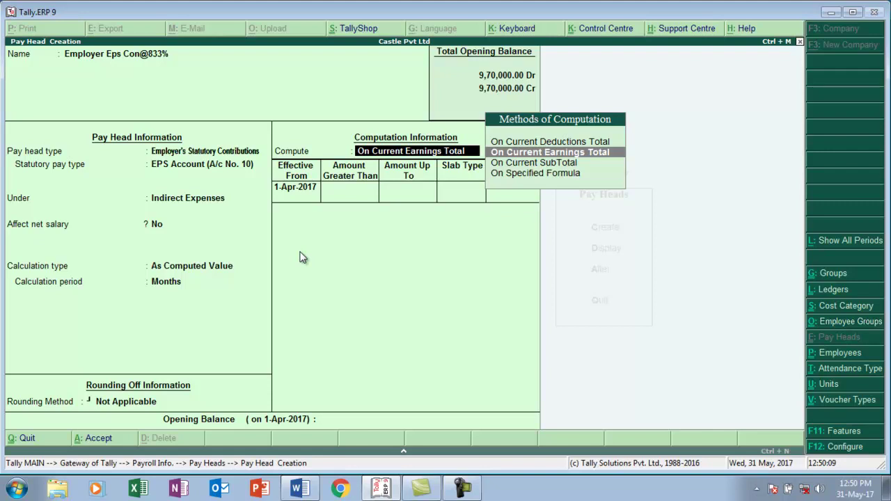
key("Down")
key("Down")
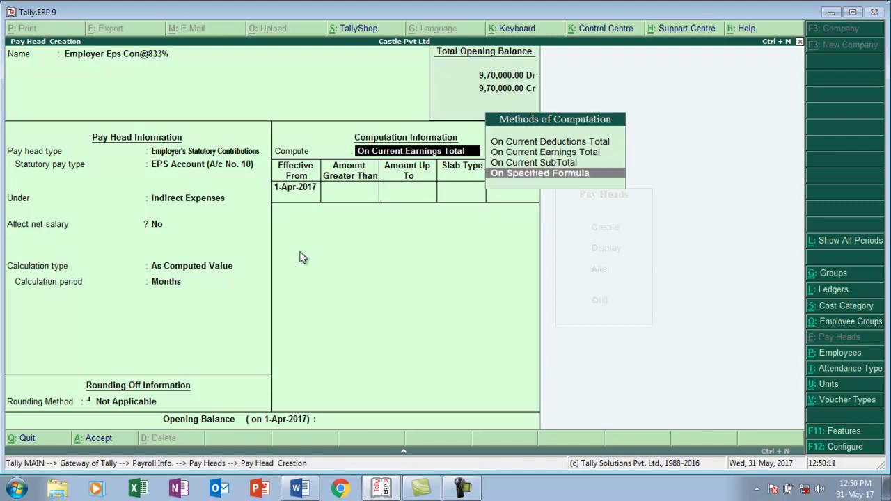
key("Return")
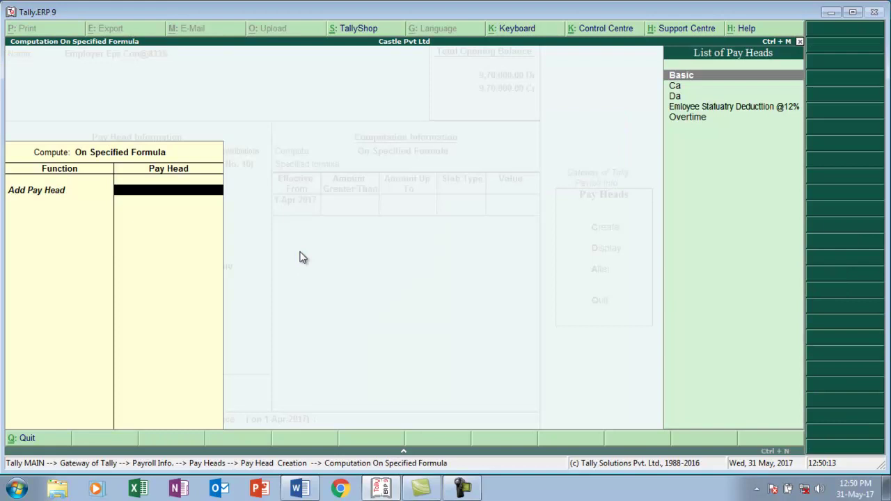
- Build the EPS formula by adding the Basic and Da pay heads
type("e")
key("Return")
key("Down")
key("Return")
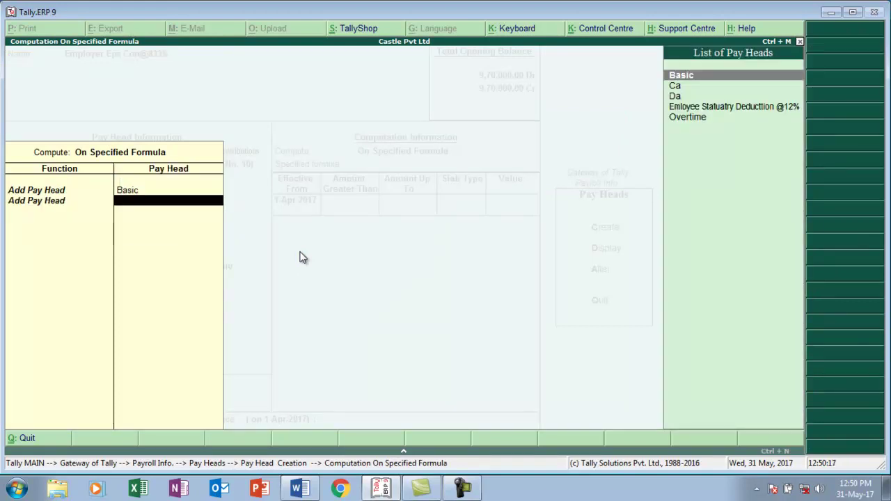
key("Down")
key("Down")
key("Return")
key("Return")
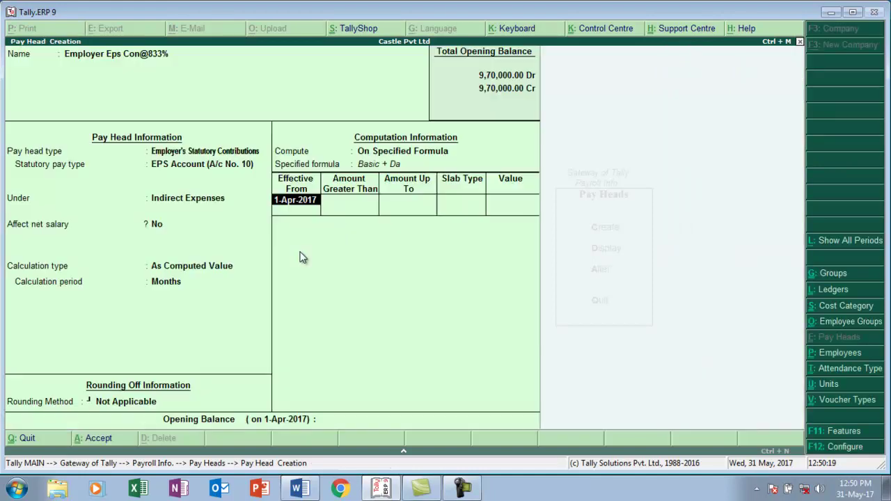
key("Return")
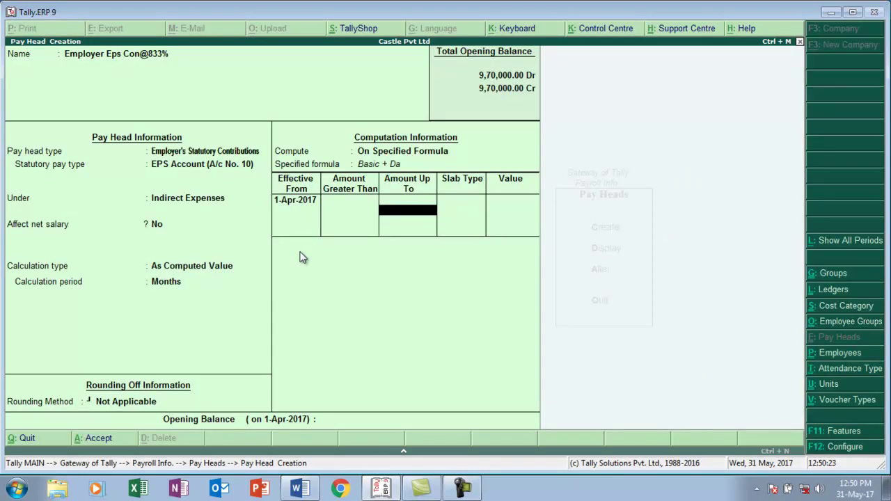
- Set slabs of 8.33 percent up to 15,000 and a flat 1,249.50 above, then save
type("15000")
key("Return")
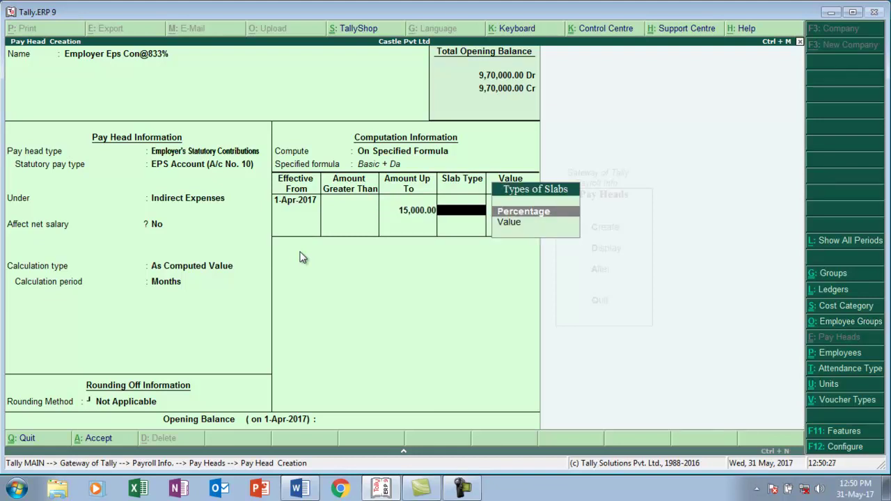
key("Return")
type("8")
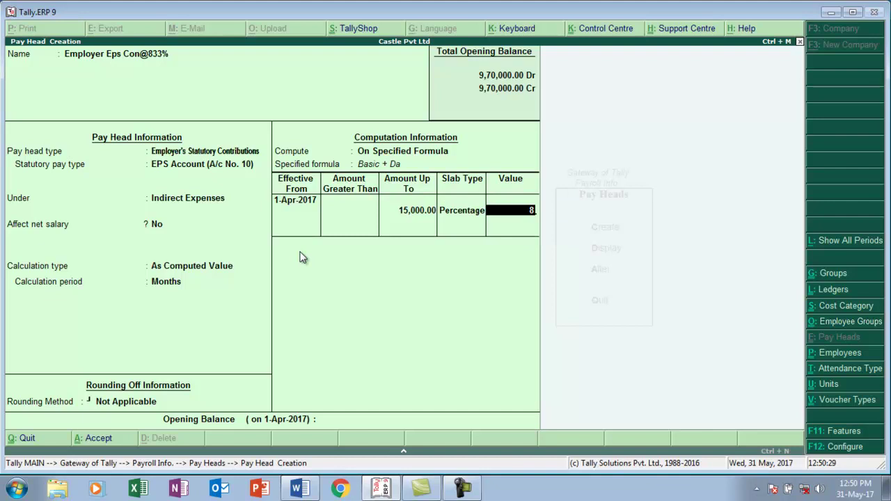
type(".33")
key("Return")
key("Return")
key("Return")
key("BackSpace")
key("Down")
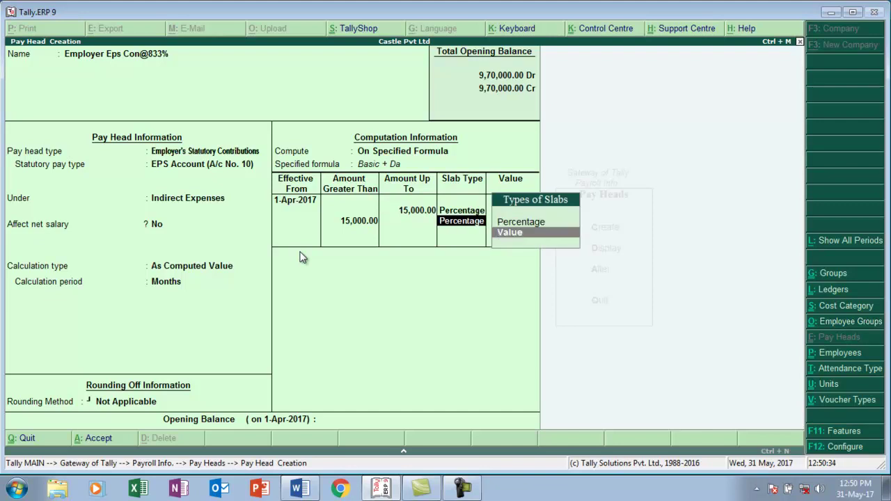
key("Return")
type("1249.50")
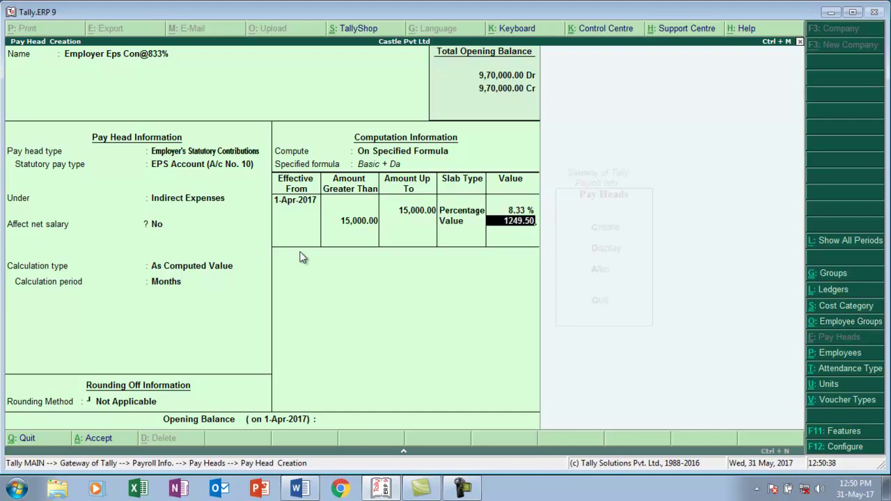
key("Return")
key("Return")
key("Return")
key("Return")
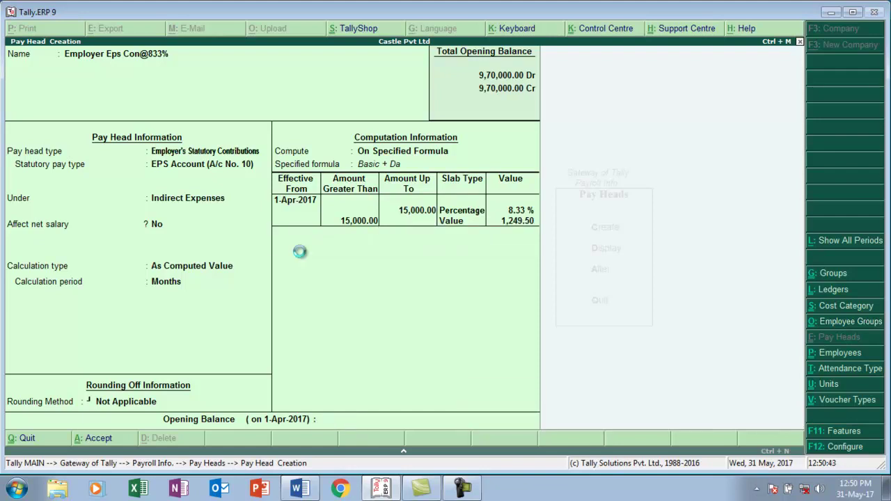
type("Em")
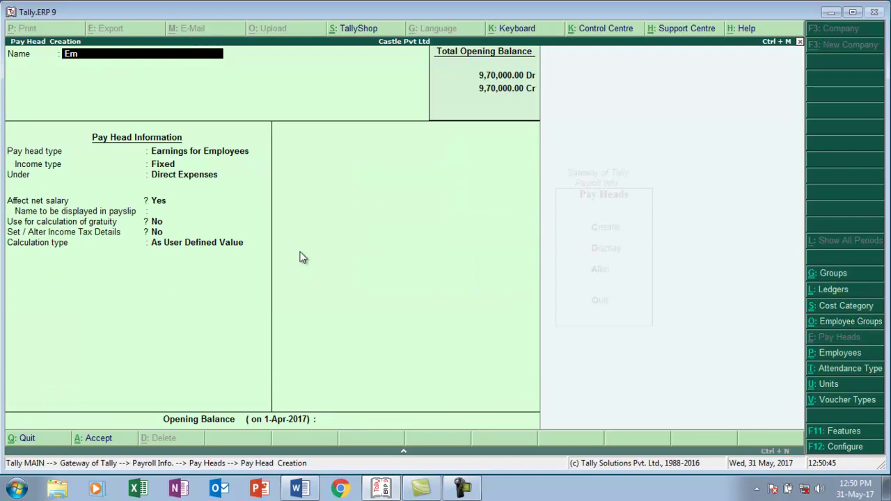
type("ployer epf")
key("Return")
key("Return")
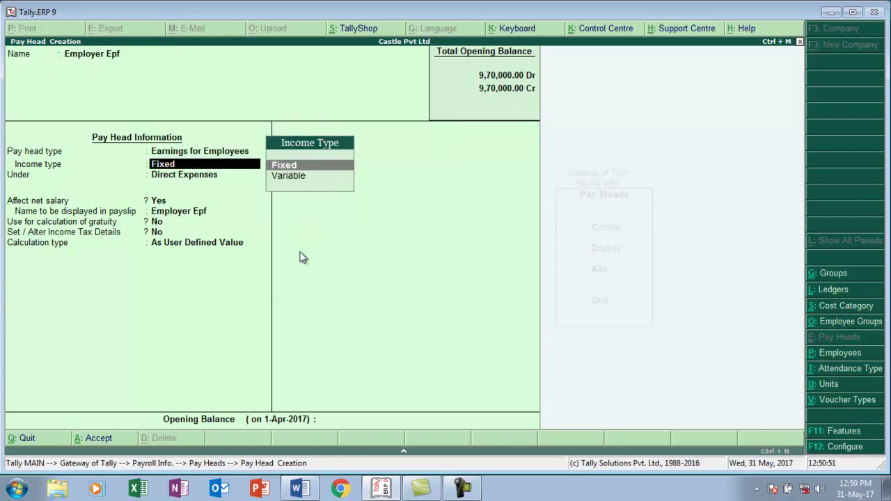
key("BackSpace")
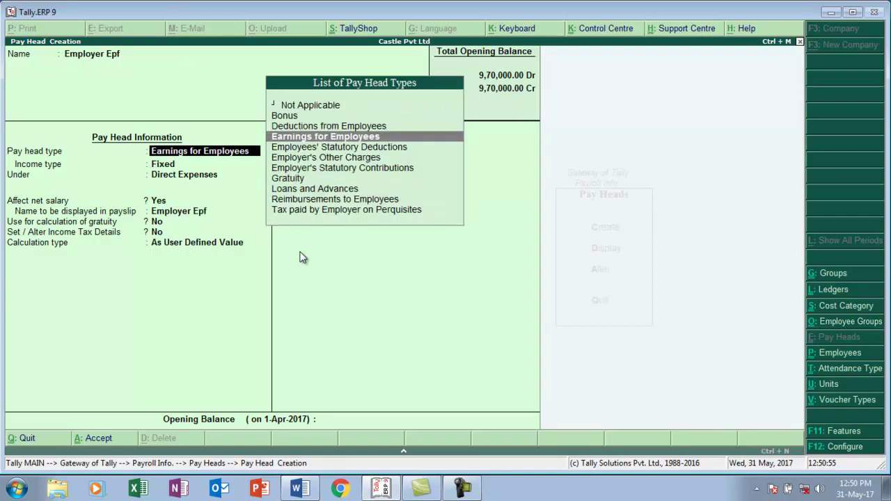
key("BackSpace")
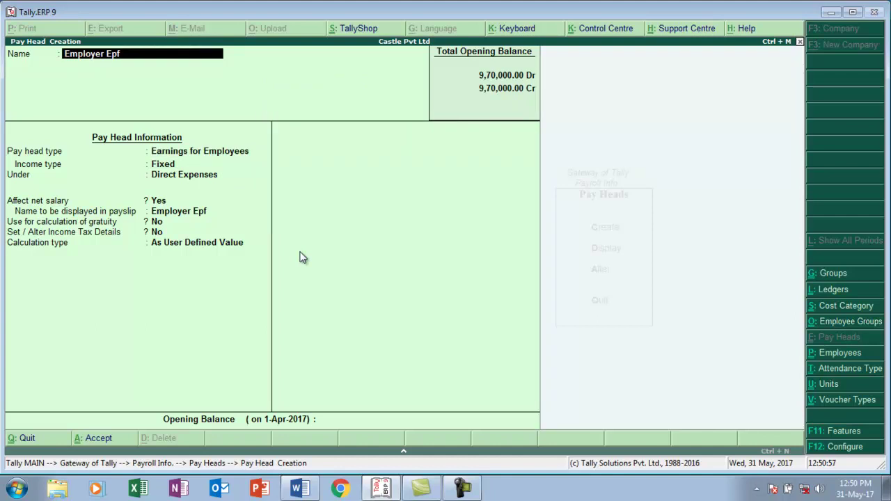
type("@3.675")
key("Return")
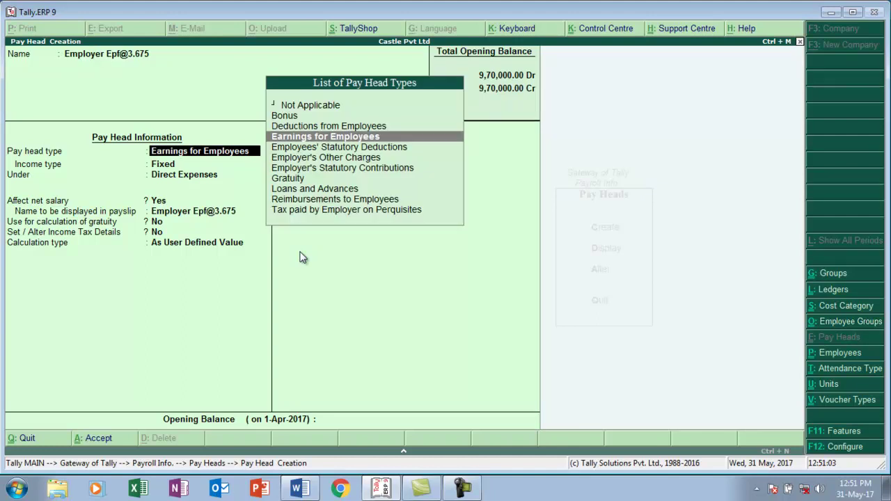
- Make it an Employer's Statutory Contribution to PF Account (A/c No. 1) under Indirect Expenses, computed on specified formula
key("Down")
key("Down")
key("Down")
key("Return")
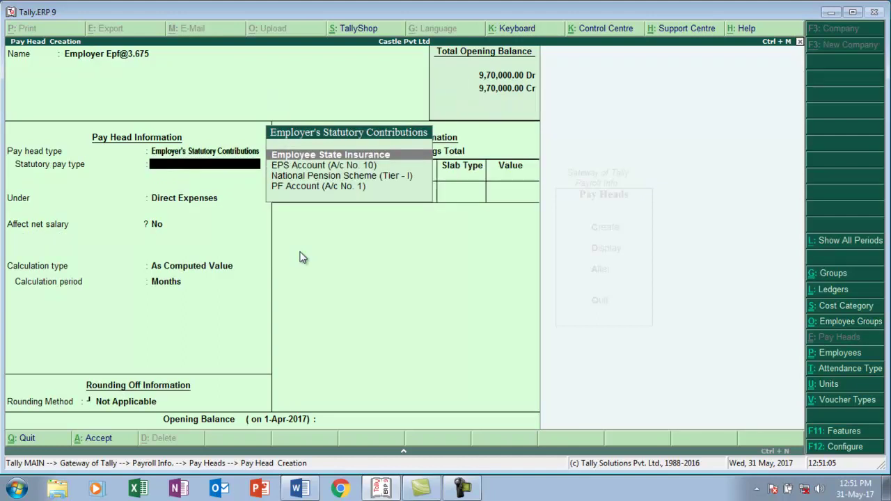
key("Down")
key("Down")
key("Down")
key("Return")
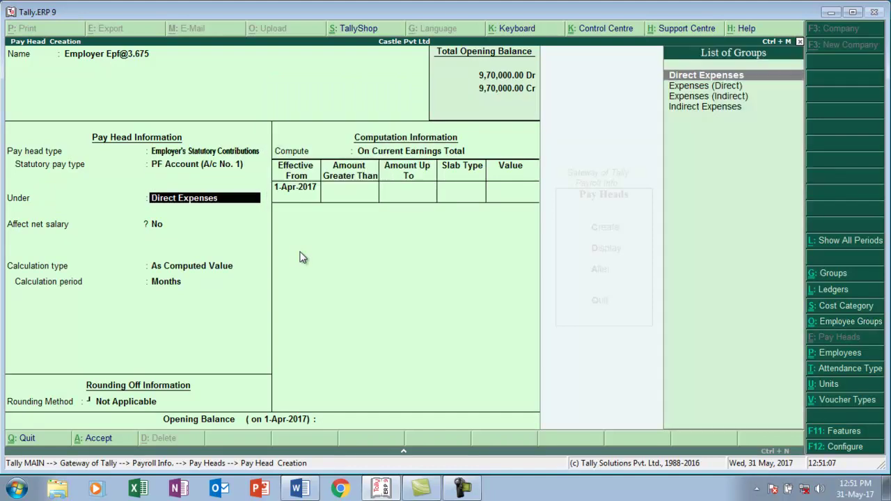
key("Down")
key("Down")
key("Down")
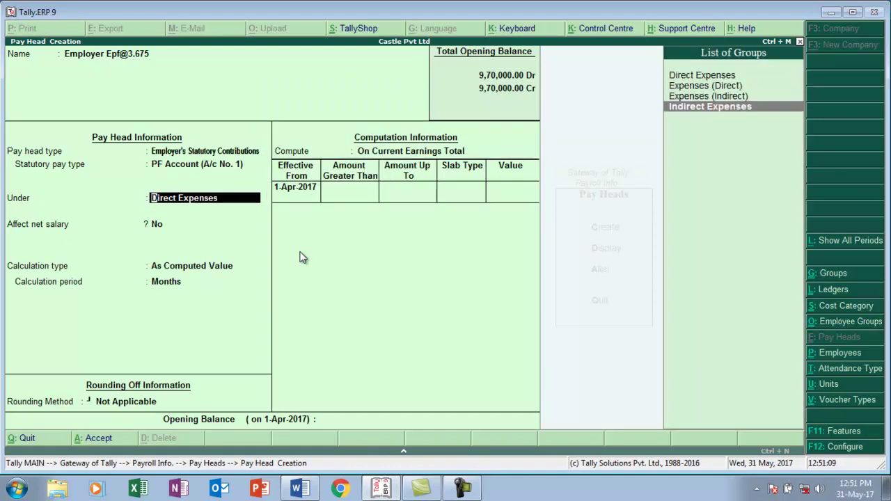
key("Return")
key("Return")
key("Return")
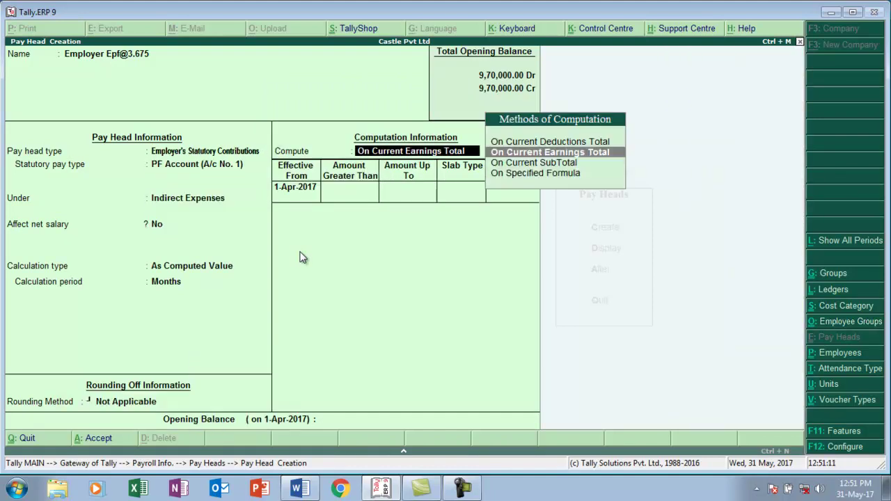
key("Down")
key("Down")
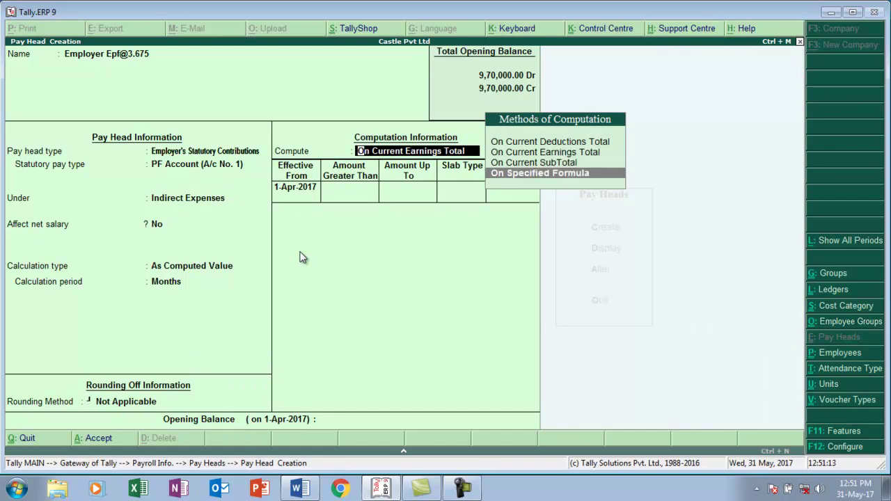
key("Return")
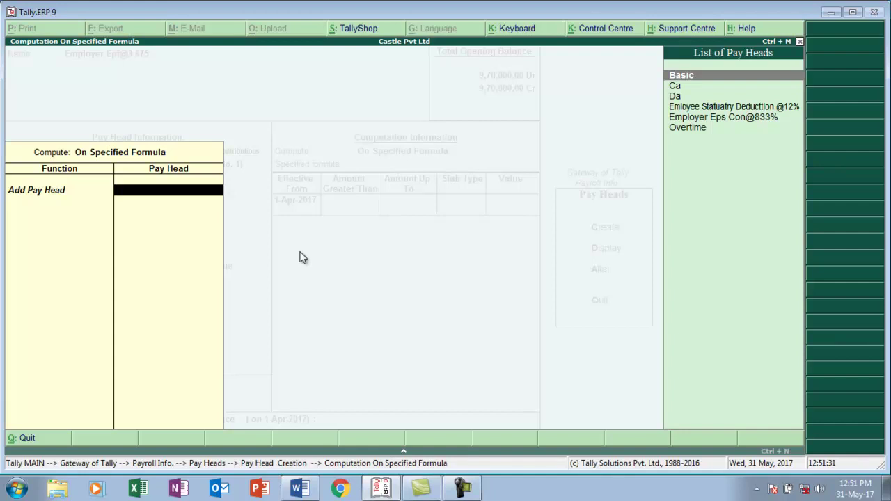
- Define the formula as the employee PF deduction minus Employer Eps Con@833%
key("Down")
key("Down")
key("Down")
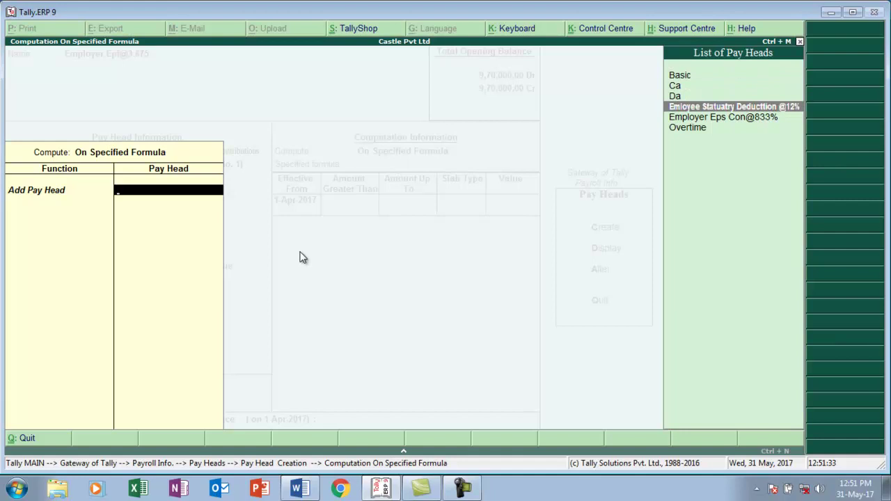
key("Return")
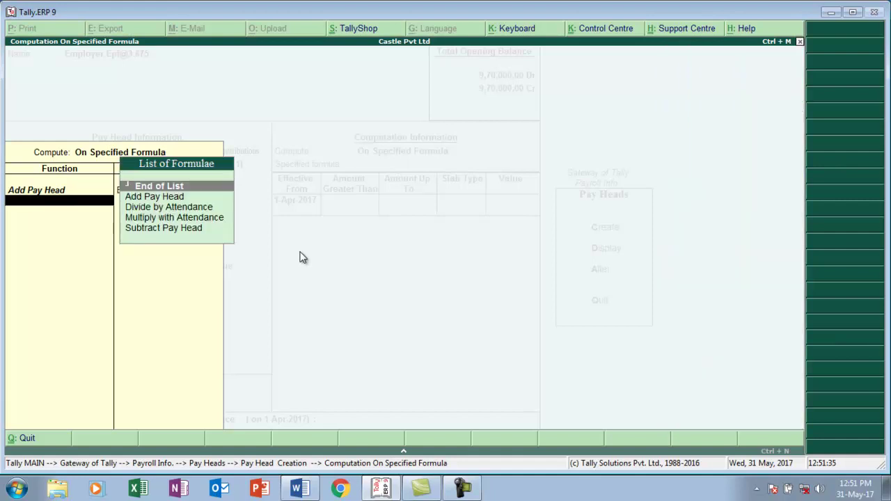
key("Down")
key("Down")
key("Down")
key("Down")
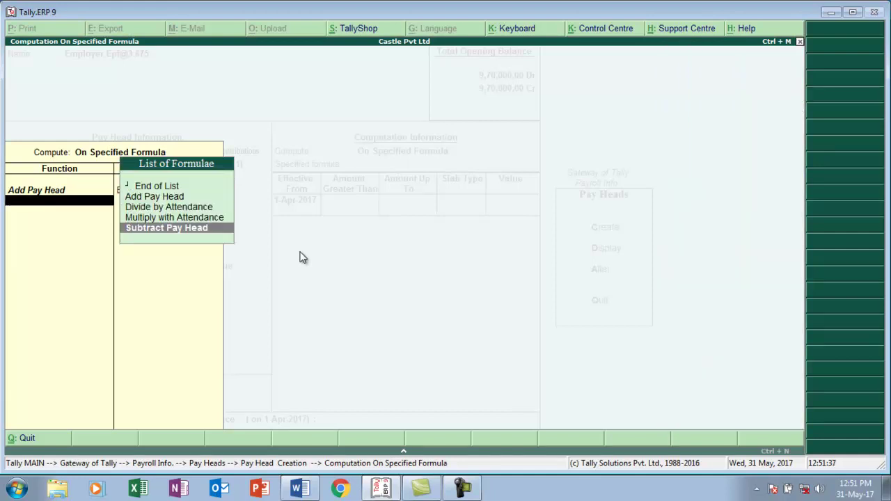
key("Return")
key("Down")
key("Down")
key("Down")
key("Down")
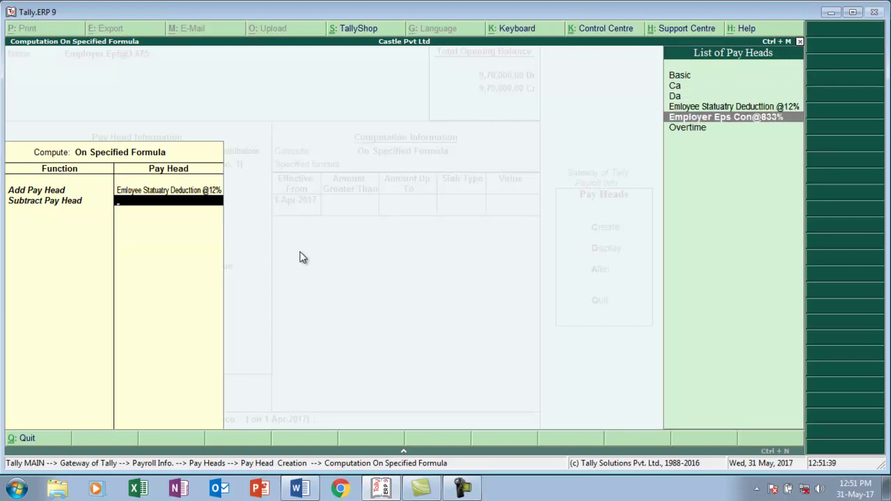
key("Return")
key("Return")
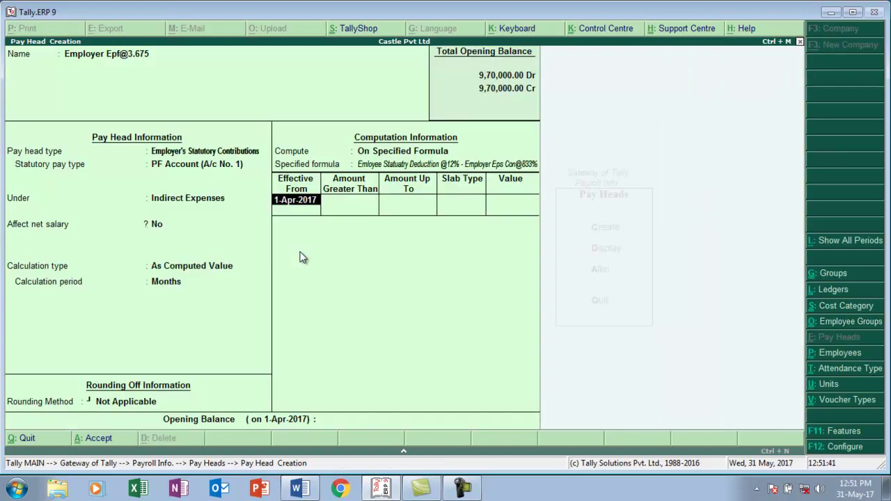
key("Return")
key("Return")
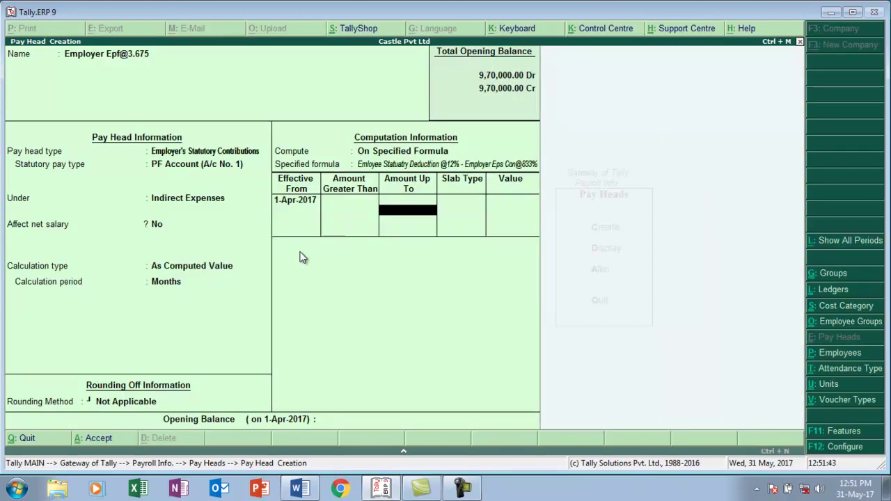
key("Return")
key("Return")
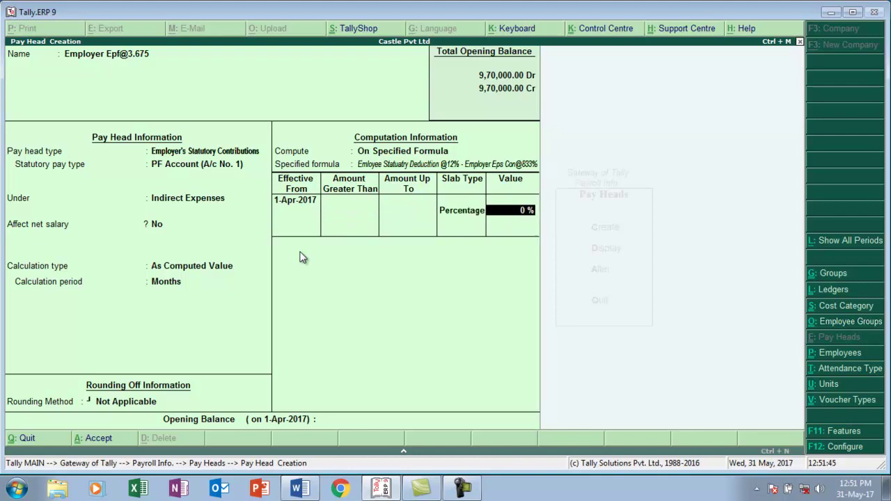
type("100")
key("Return")
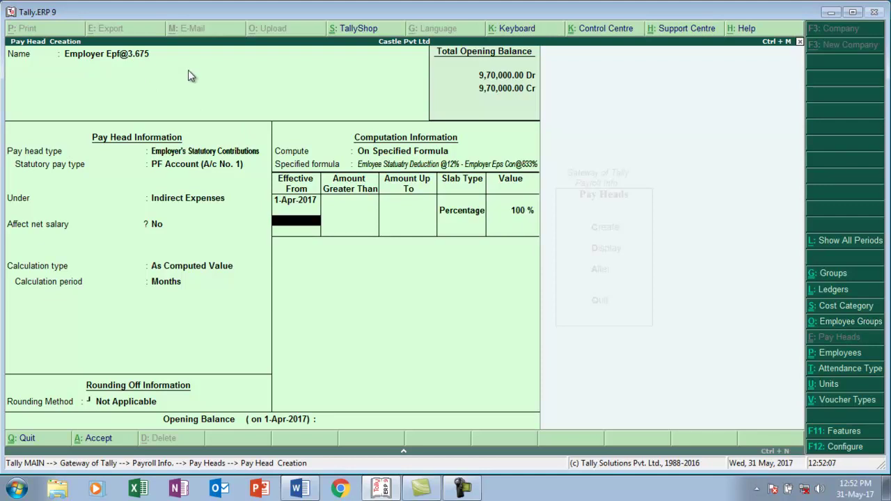
key("Return")
key("Return")
key("Return")
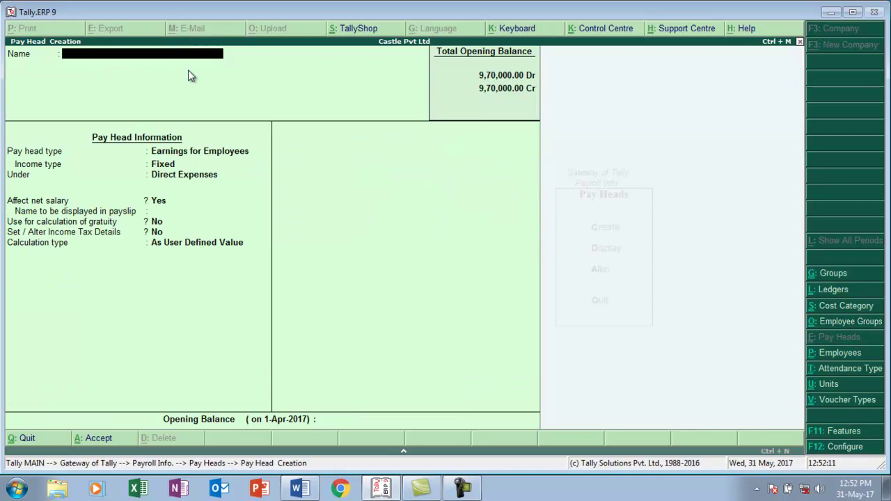
- Return to Payroll Info and check the employee salary table in Word
key("Escape")
key("Escape")
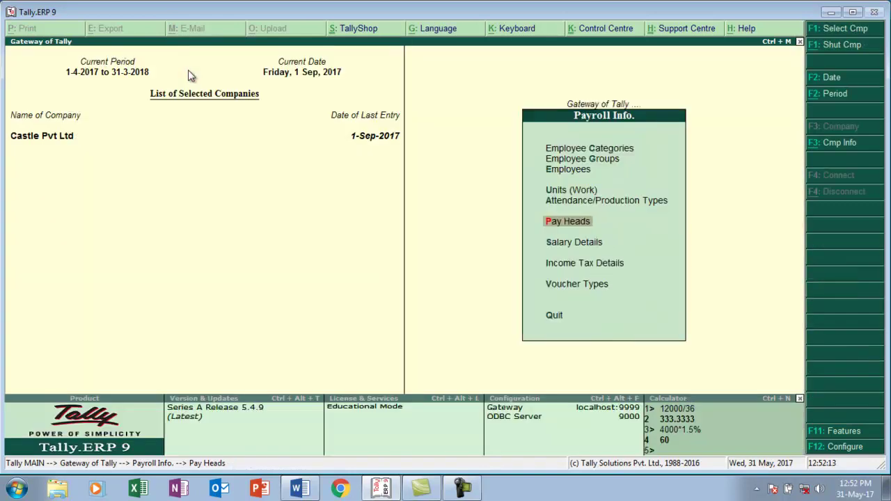
key("Down")
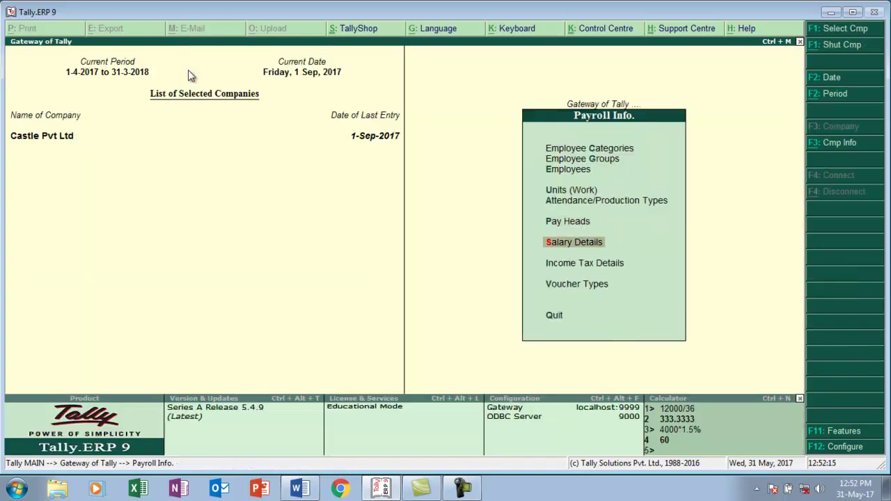
key("alt+Tab")
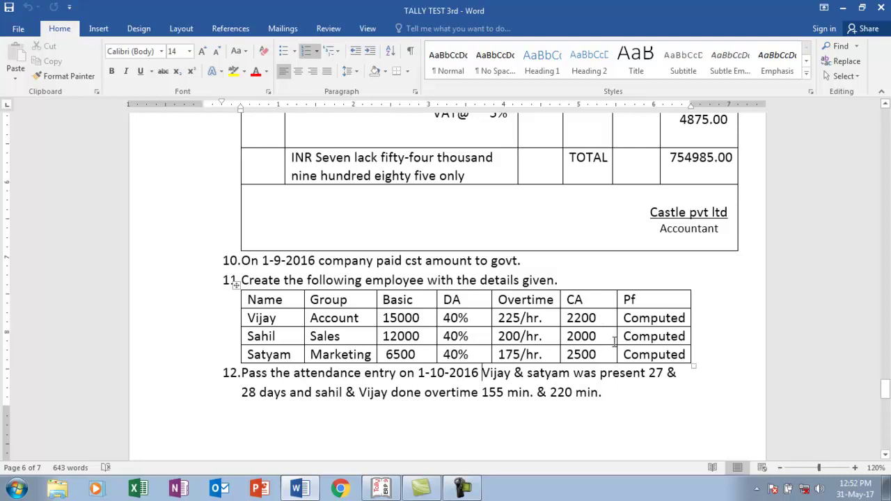
key("alt+Tab")
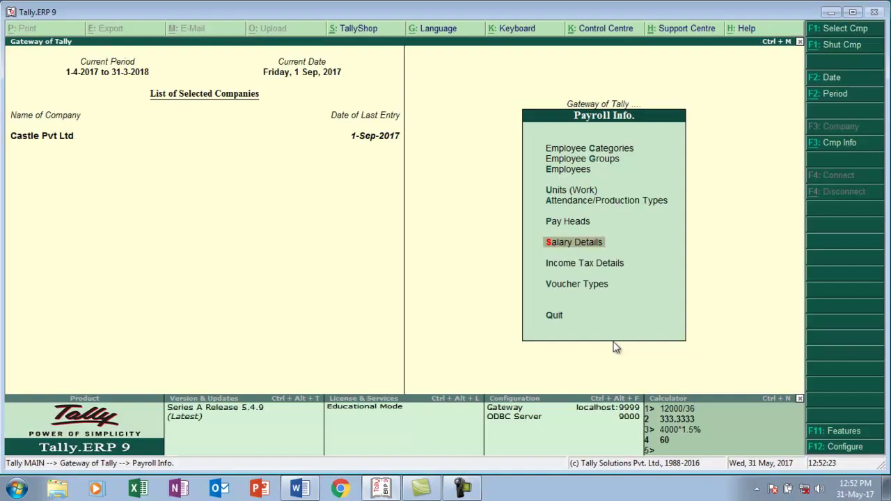
- Define salary details for the Account-group employee effective from 1-Apr-2017
key("Return")
key("Down")
key("Up")
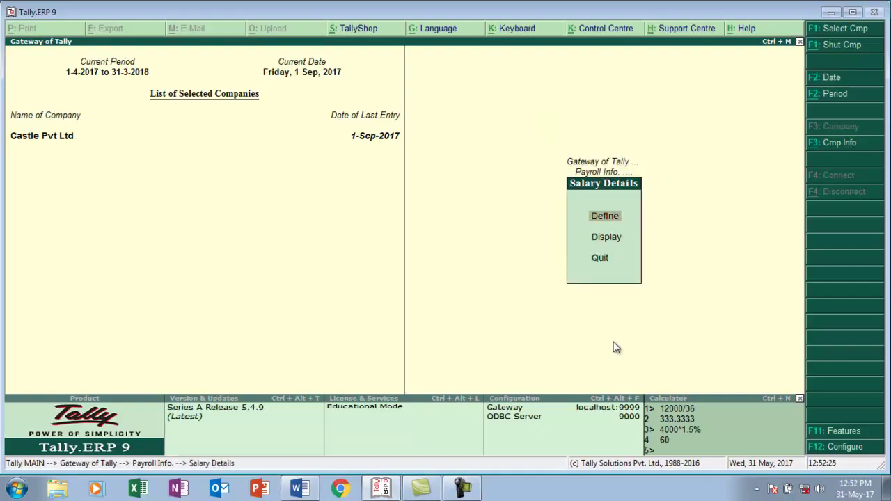
key("Return")
key("Down")
key("Down")
key("Down")
key("Down")
key("Down")
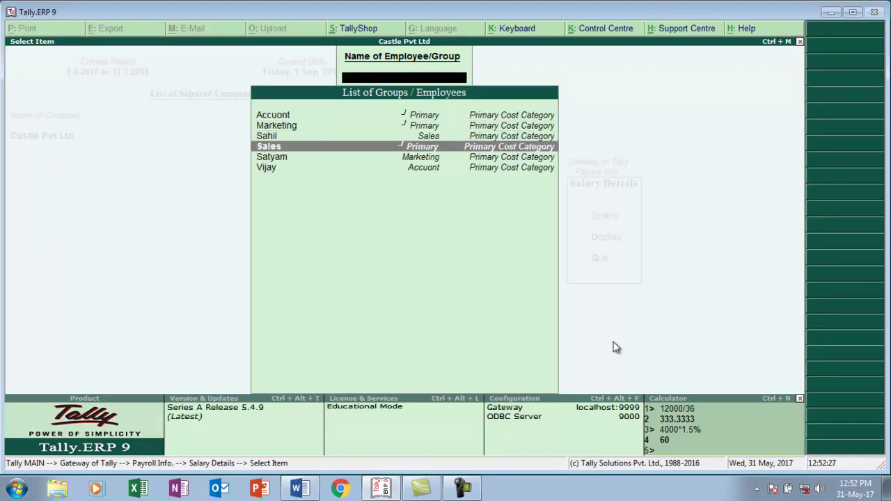
key("Return")
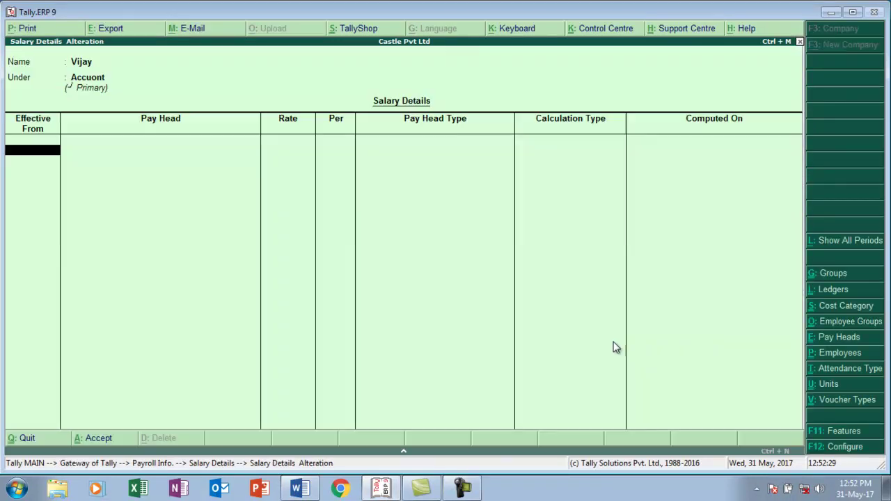
type("1")
type("-4")
key("Return")
- Add Basic at 15,000, checking the rate in the Word document
key("Down")
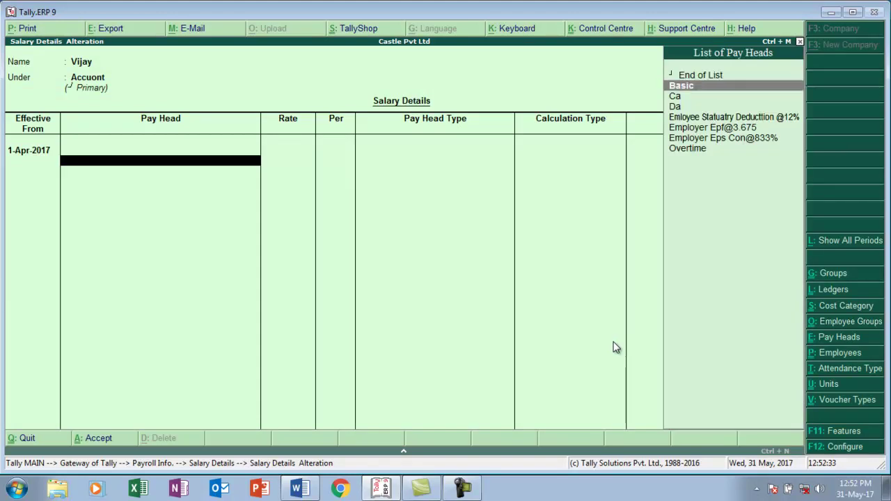
key("Return")
type("15000")
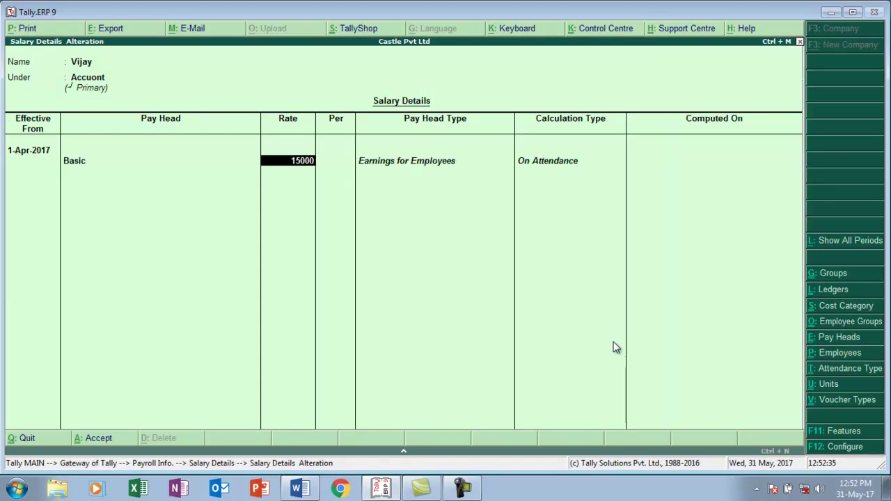
key("Return")
key("Return")
key("alt+Tab")
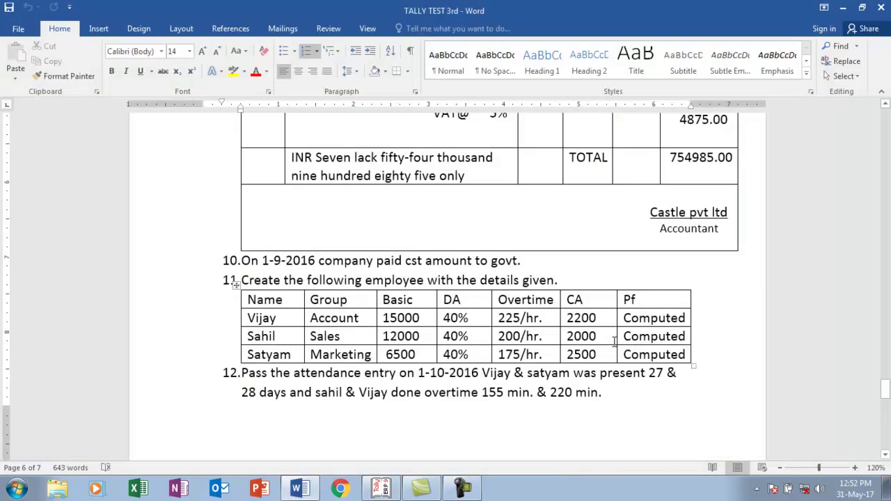
key("alt+Tab")
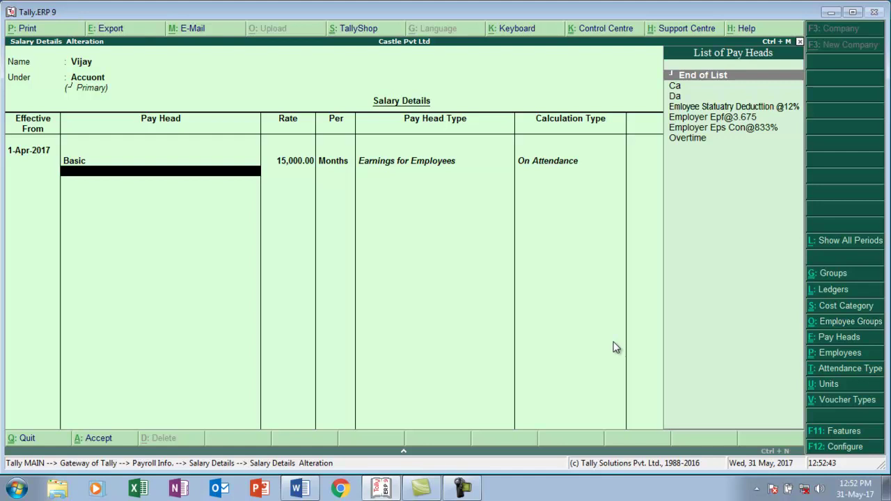
- Add Da, Overtime at 225 per hour, and Ca at 22,200
type("Da")
key("Return")
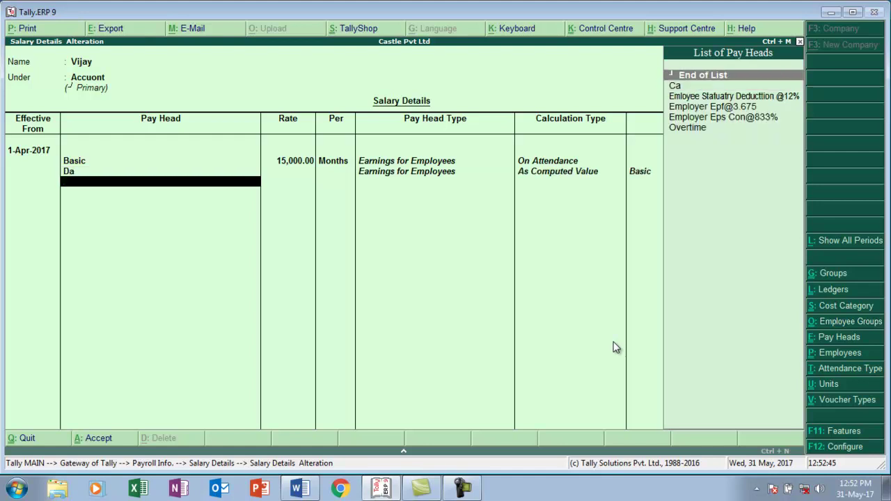
type("Ov")
key("Return")
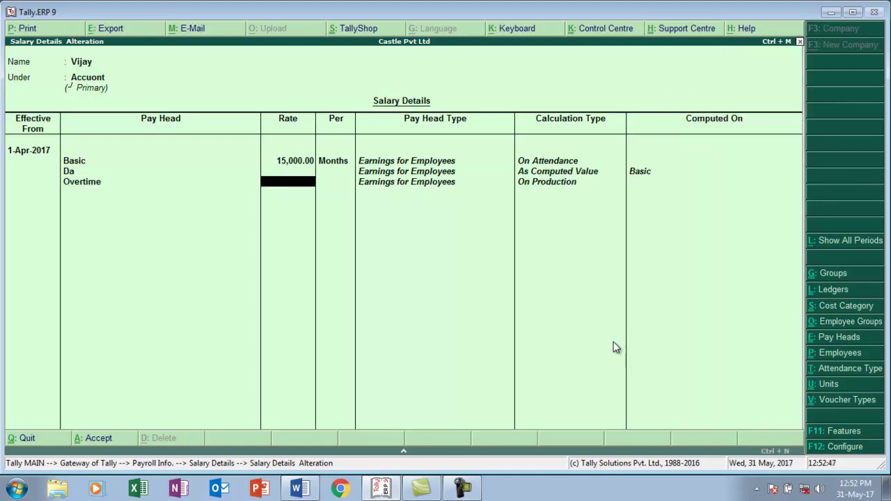
type("225")
key("Return")
type("h")
key("Return")
type("C")
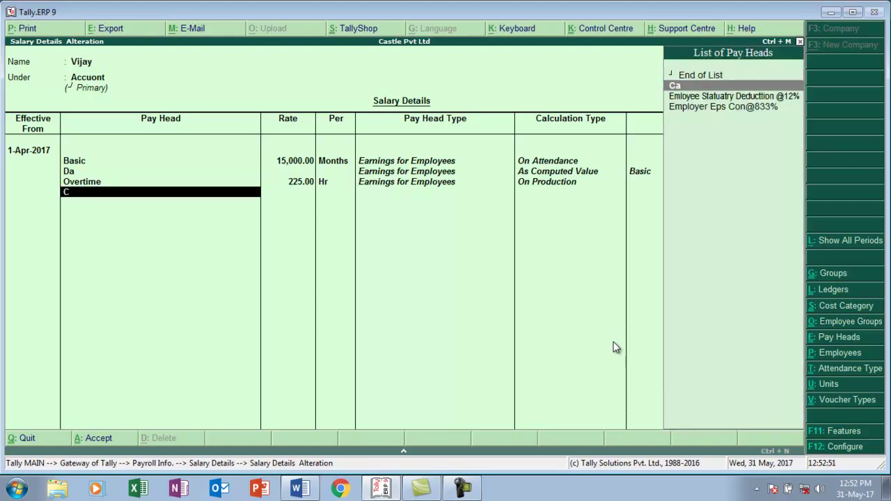
key("Return")
type("22200")
key("Return")
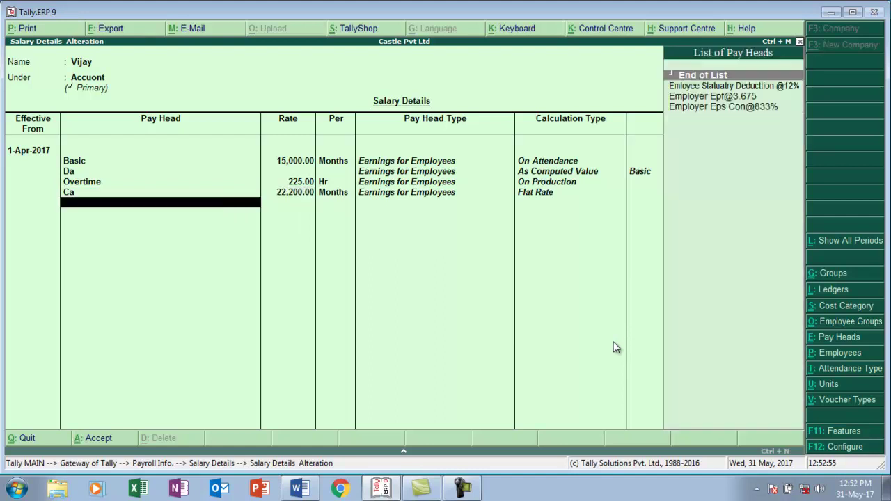
key("Down")
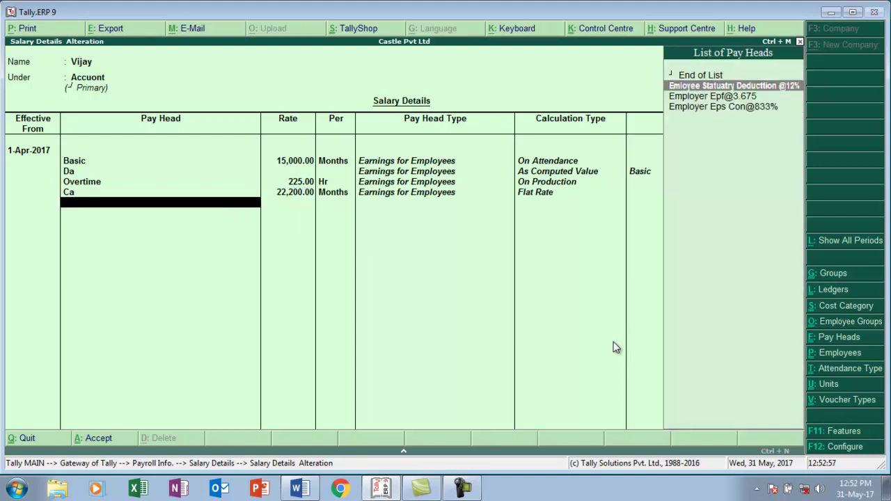
key("Return")
key("Down")
key("Down")
key("Return")
key("Down")
key("Return")
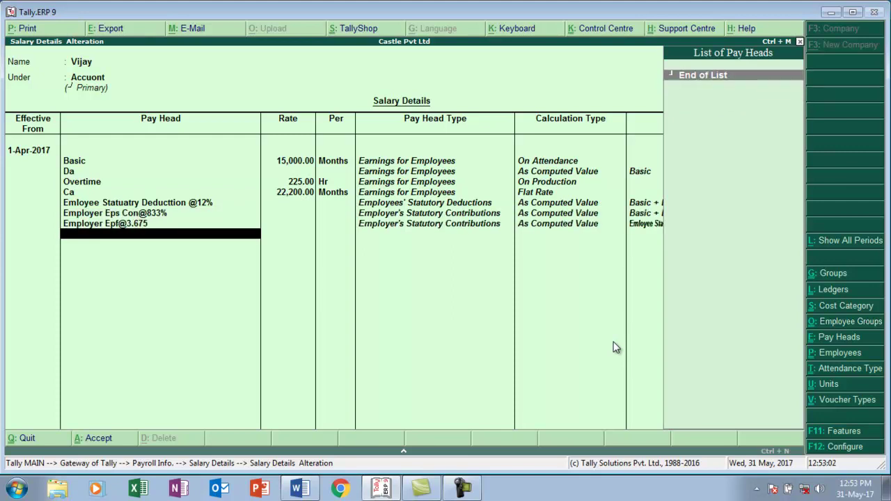
key("Return")
key("Return")
key("y")
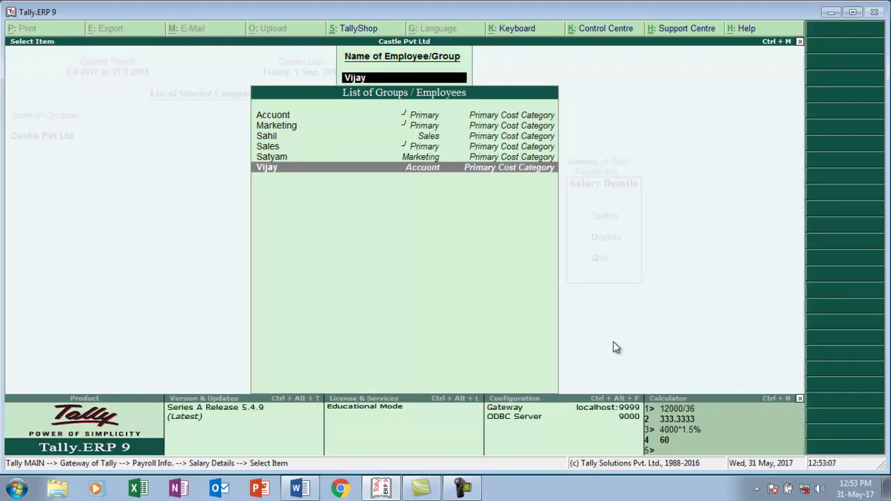
- Start the Sales employee's salary from 1-Apr-2017 with Basic at 12,000
key("Up")
key("Up")
key("Up")
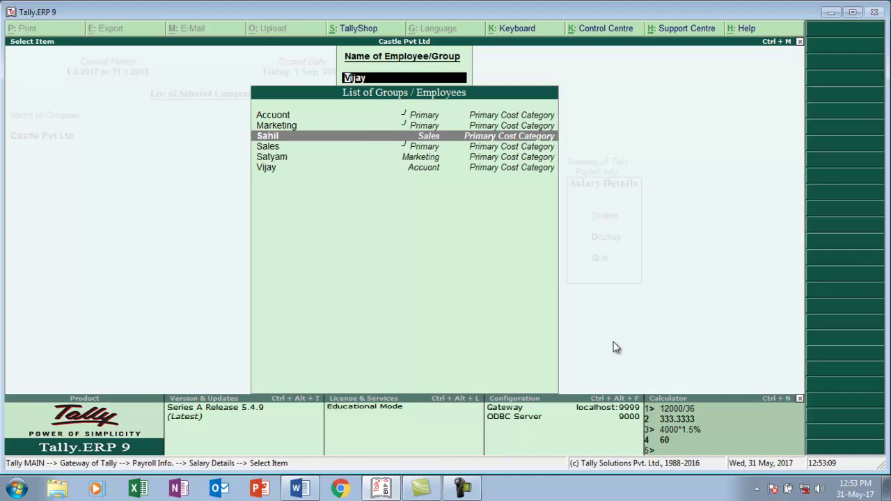
key("Return")
type("1-4")
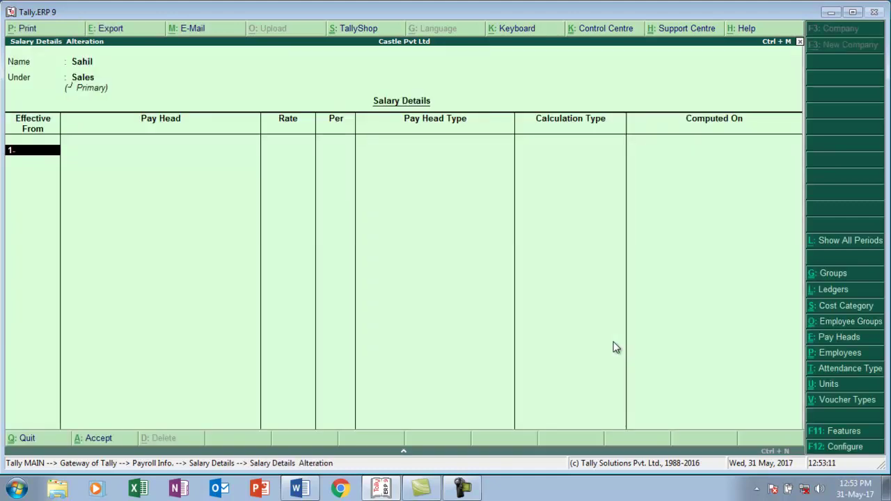
key("Return")
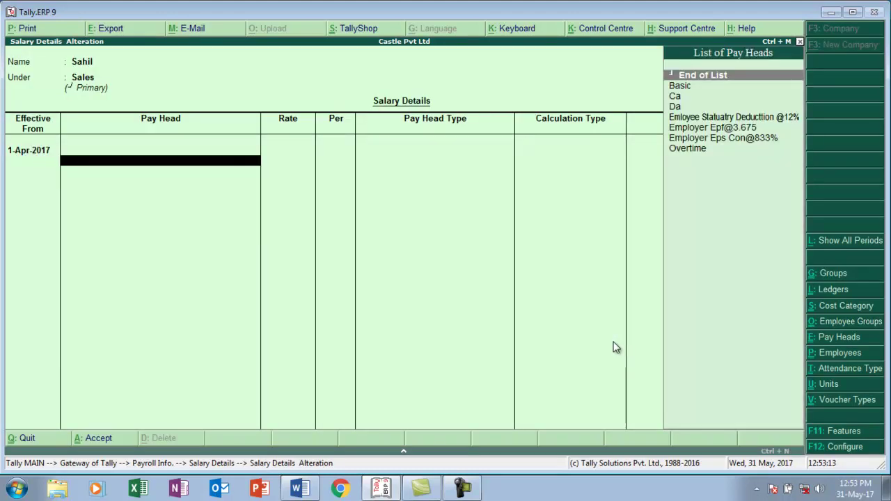
key("Down")
key("Return")
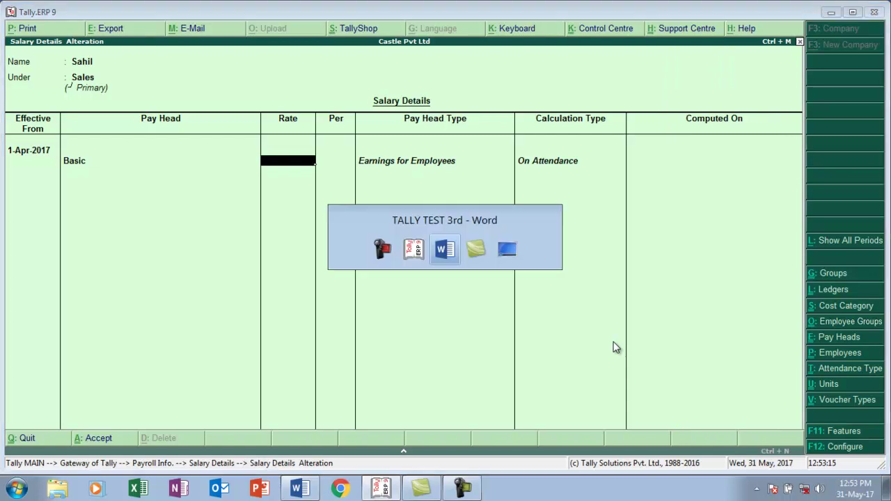
key("alt+Tab")
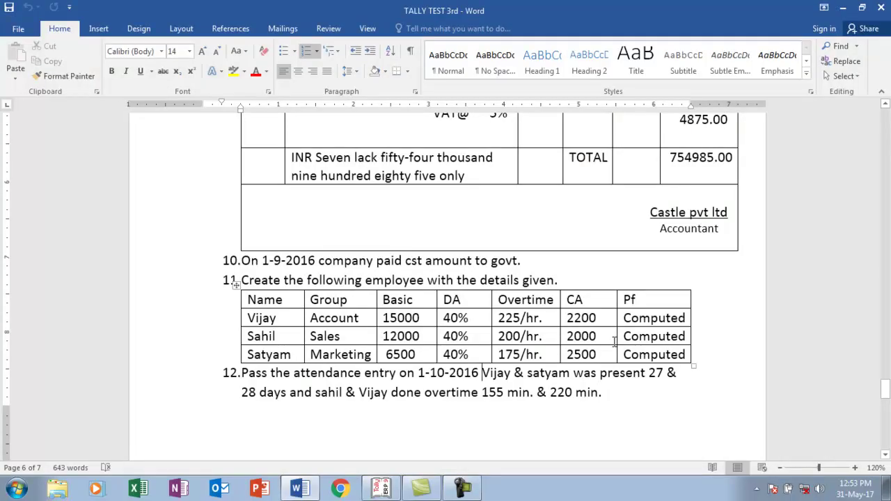
key("alt+Tab")
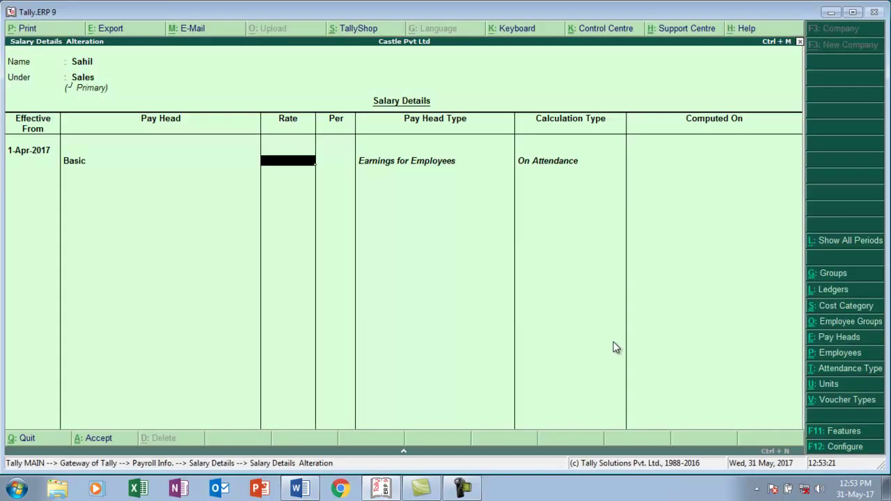
type("12000")
key("Return")
- Add Da, Overtime at 200 per hour, and Ca at 2,000 monthly
key("Down")
key("Down")
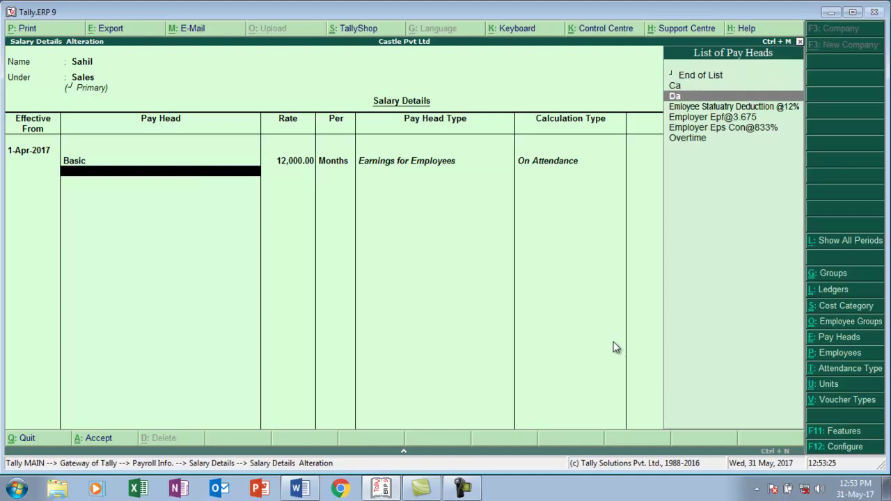
key("Return")
type("O")
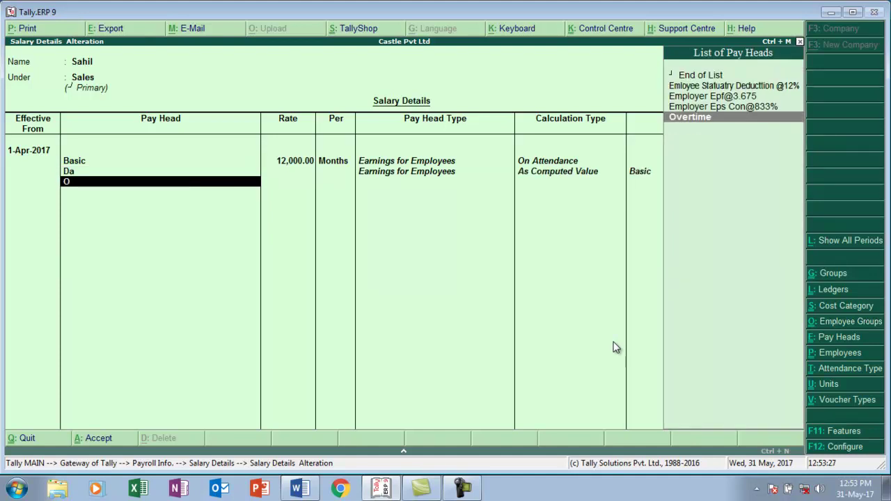
key("Return")
type("200")
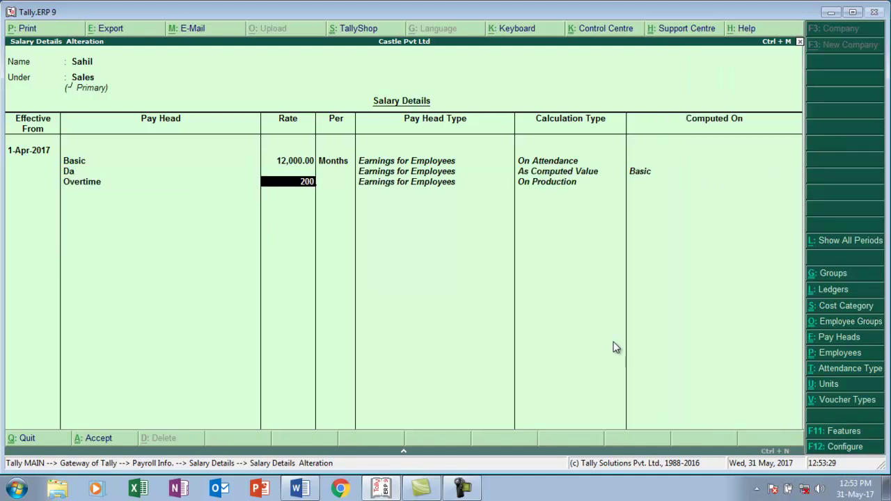
key("Return")
key("Return")
type("C")
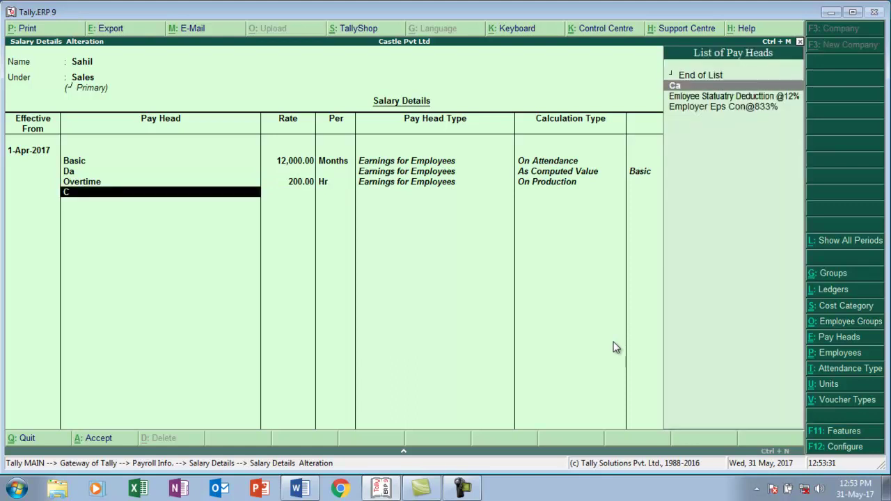
key("Return")
type("2000")
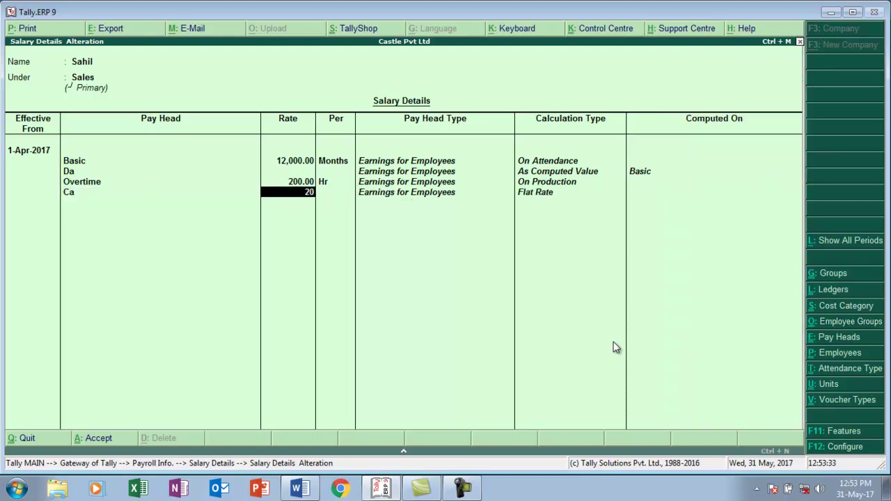
key("Return")
key("Return")
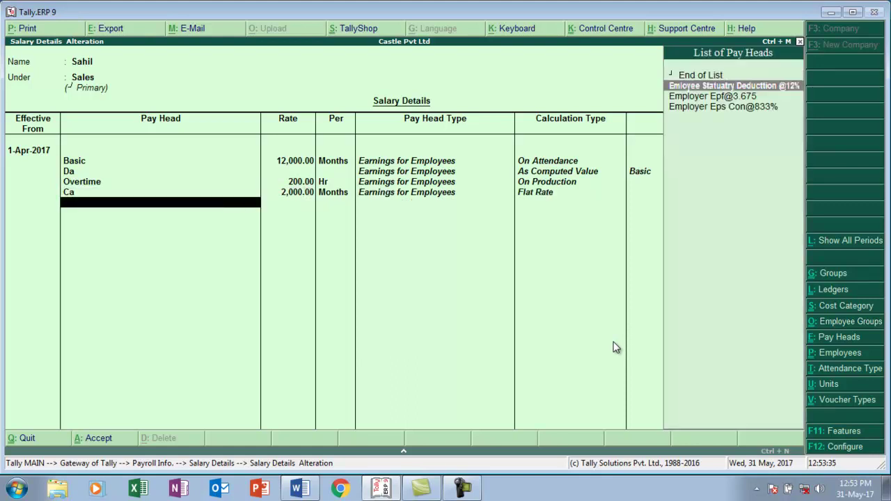
key("Return")
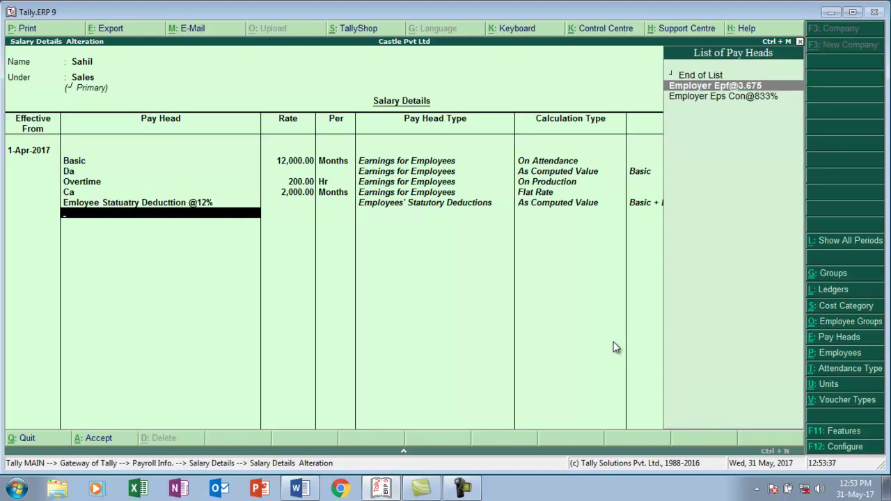
- Add the Employer Eps Con@833% and EPF heads and save the salary
key("Down")
key("Return")
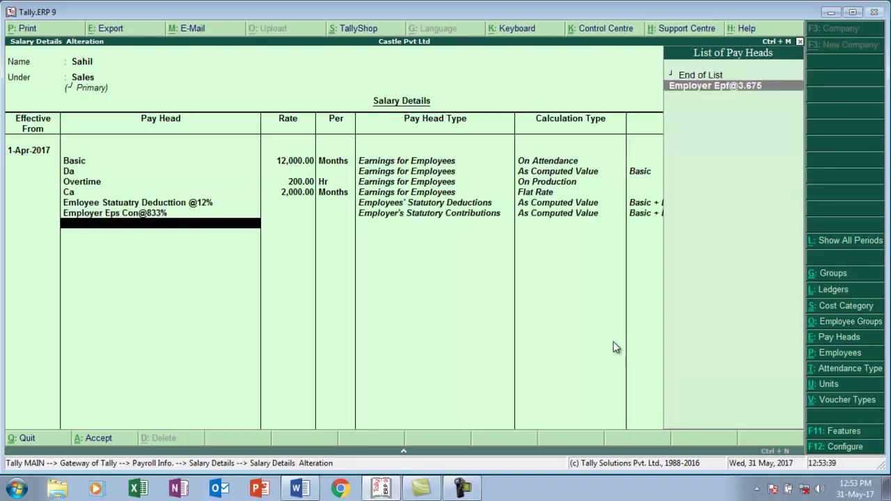
key("Return")
key("Return")
key("Return")
key("Return")
key("Down")
key("Down")
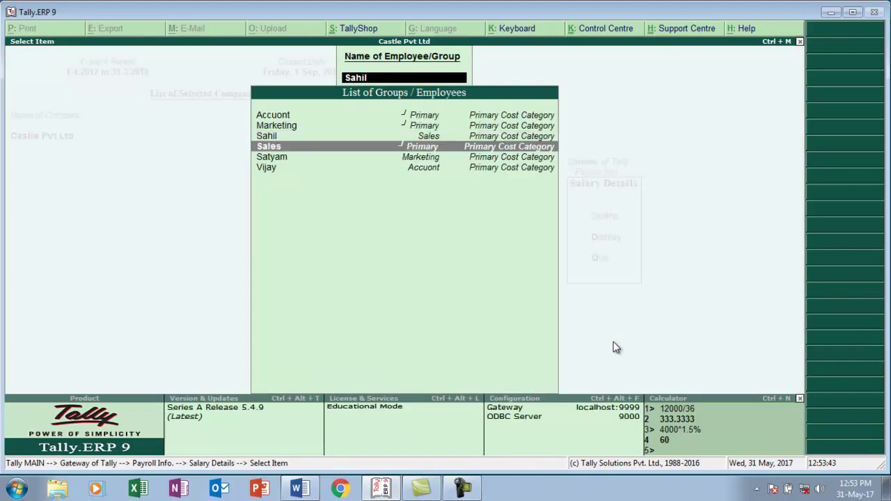
- Start the Marketing employee's salary from 1-Apr-2017 with Basic at 650 monthly
key("Return")
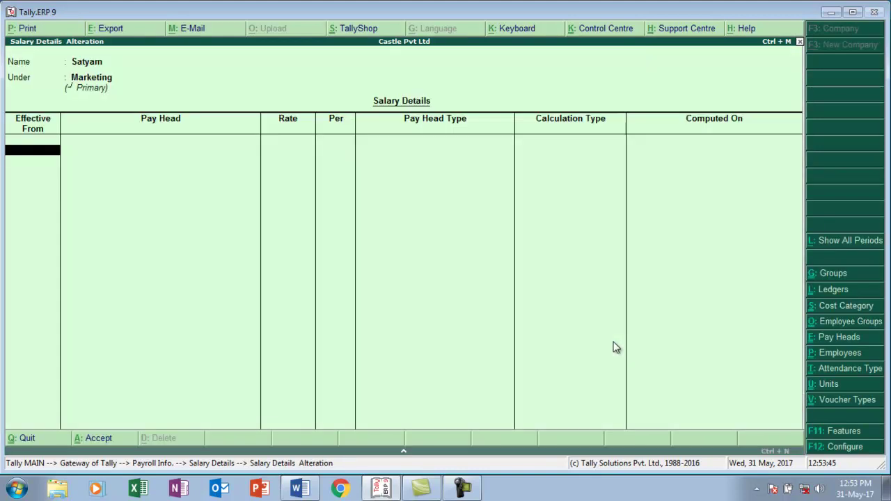
type("1-4")
key("Return")
type("B")
key("Return")
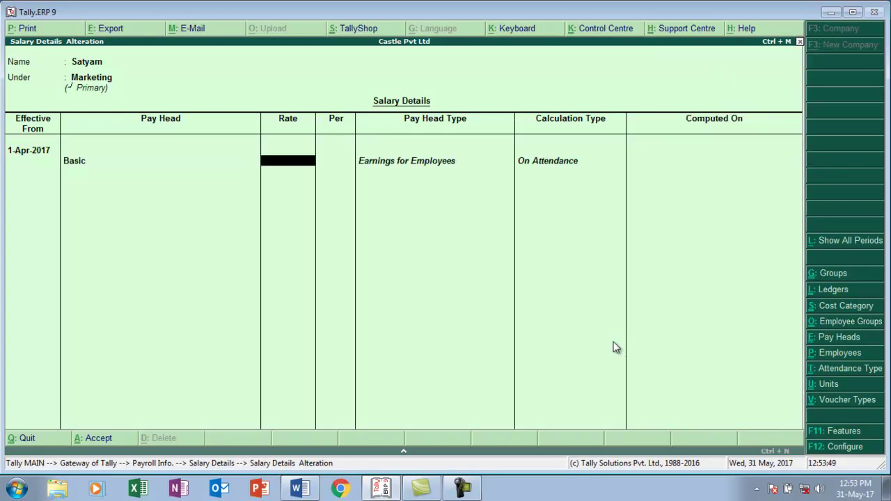
key("alt+Tab")
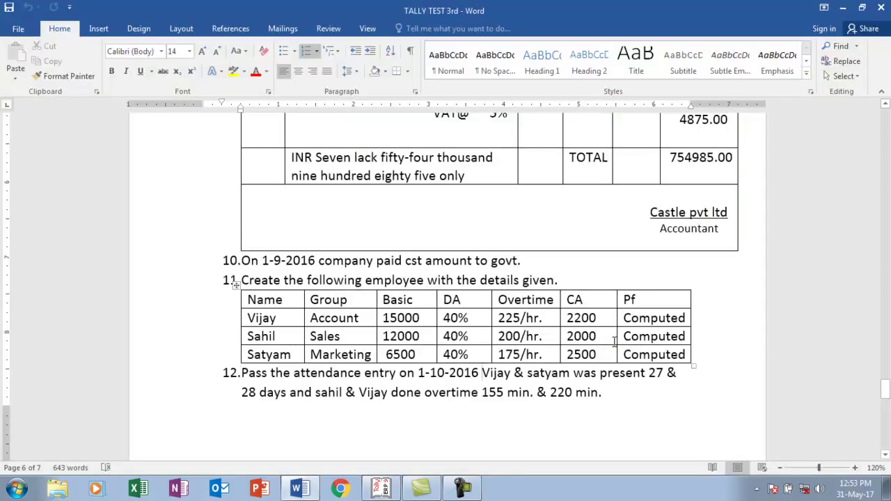
key("alt+Tab")
type("650")
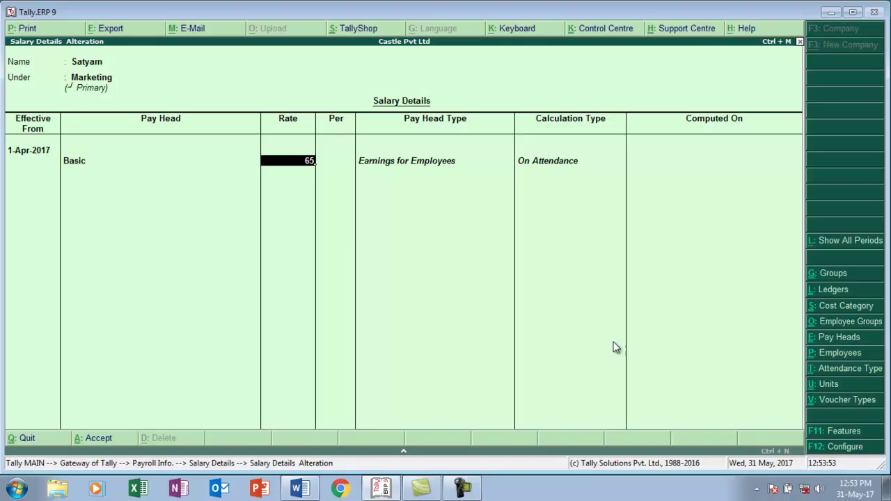
key("Return")
- Add Da, Overtime at 175 per hour, and Ca at 25,000 monthly
key("Down")
key("Down")
key("Return")
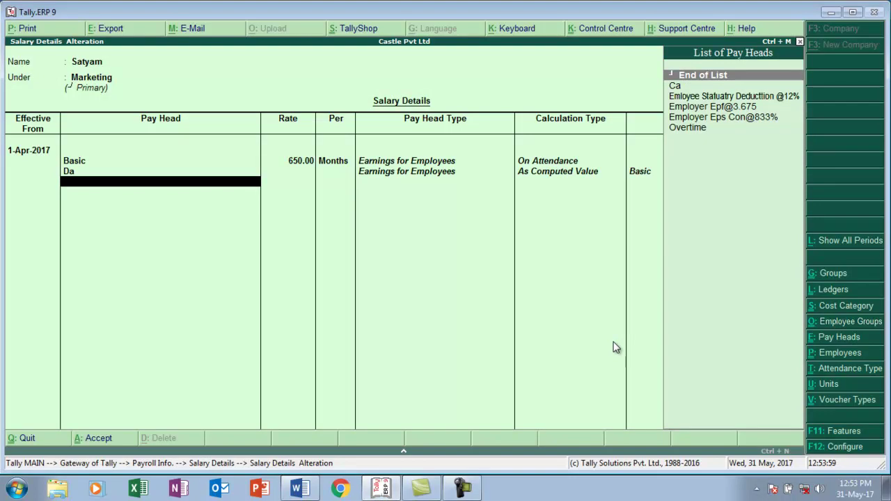
type("Ov")
key("Return")
type("175")
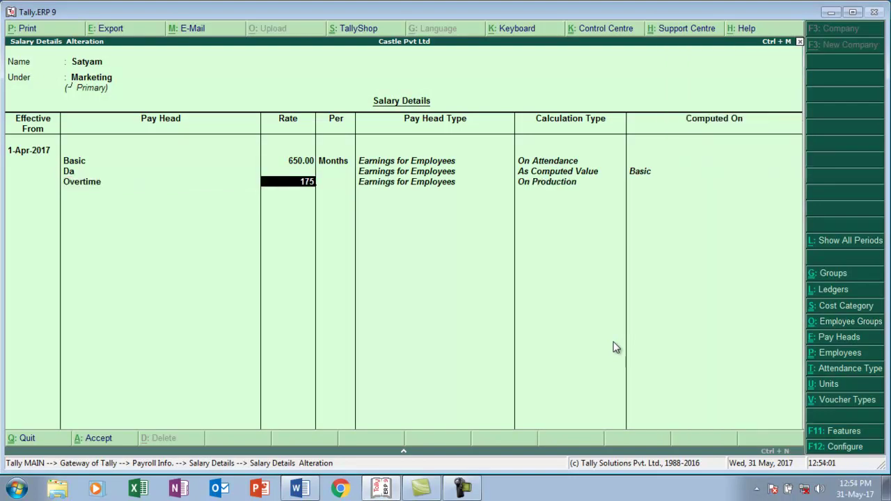
key("Return")
type("h")
key("Return")
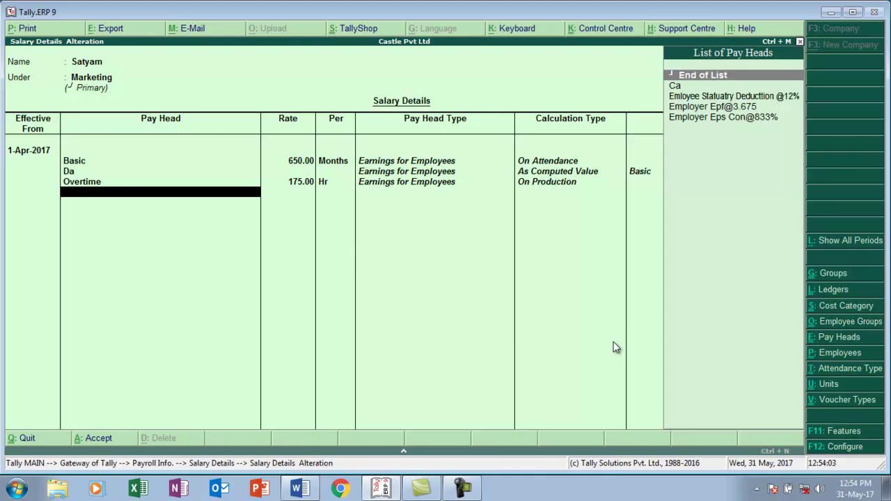
type("c")
key("Return")
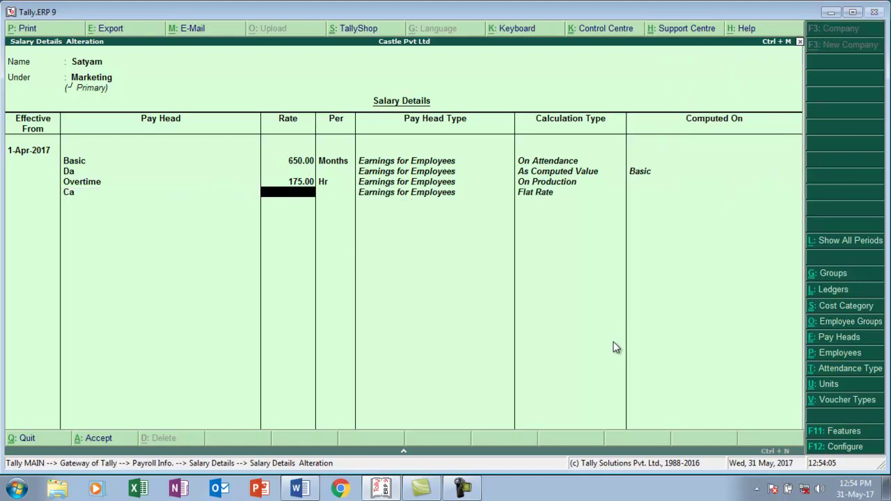
key("alt+Tab")
key("alt+Tab")
type("25000")
key("Return")
key("Return")
- Add the employee PF deduction, Employer Eps Con@833% and EPF heads, then save
key("Down")
key("Return")
key("Down")
key("Down")
key("Return")
key("Down")
key("Return")
key("Return")
key("Return")
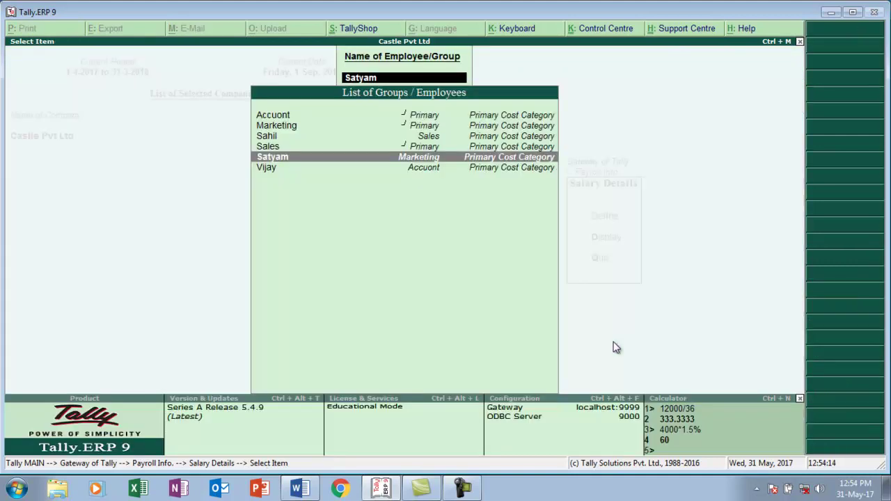
- Switch to the Word document TALLY TEST 3rd to review the tasks
key("alt+Tab")
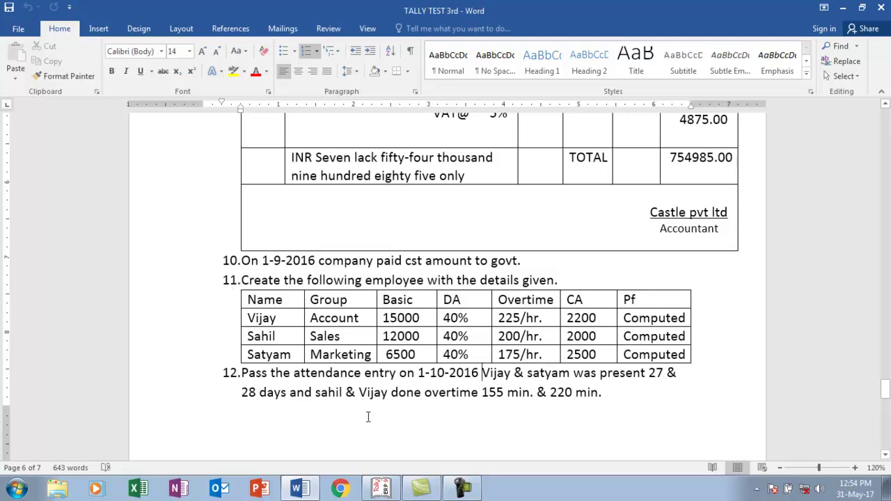
- Return to Tally.ERP 9 after reading the attendance task
key("alt+Tab")
- Open a new Attendance voucher from Payroll Vouchers at the Gateway of Tally
key("Escape")
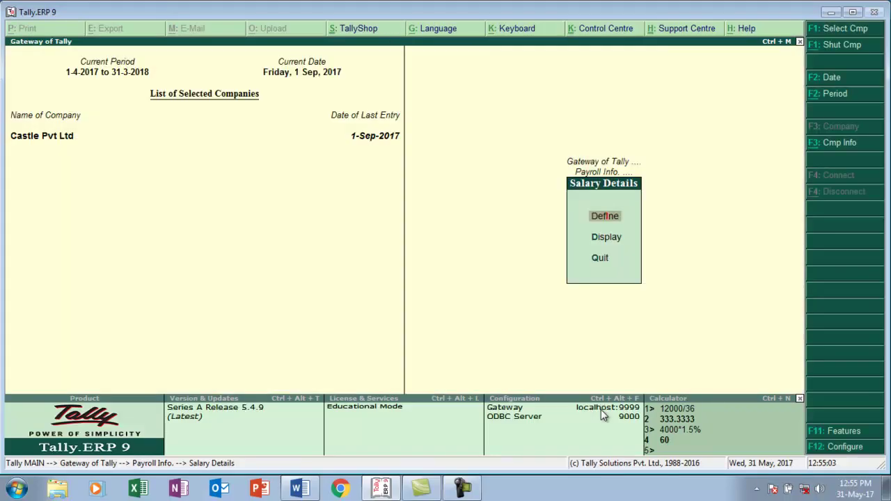
key("Escape")
key("Escape")
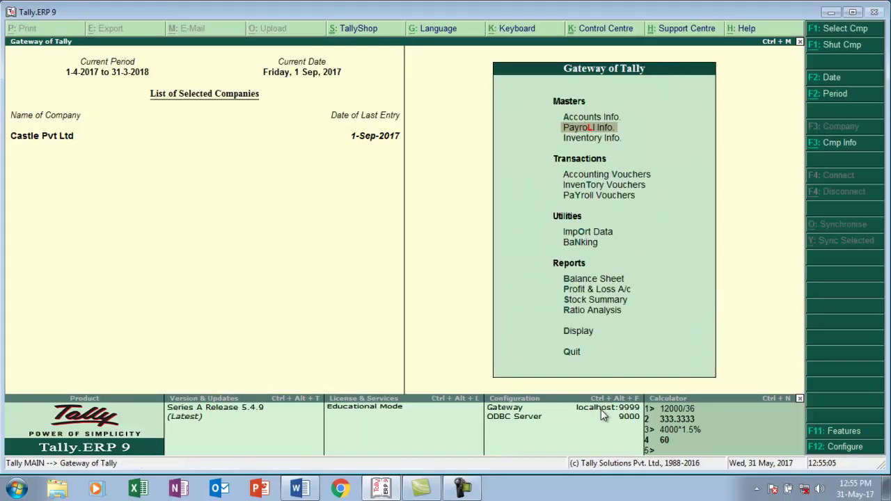
key("Down")
key("Down")
key("Down")
key("Down")
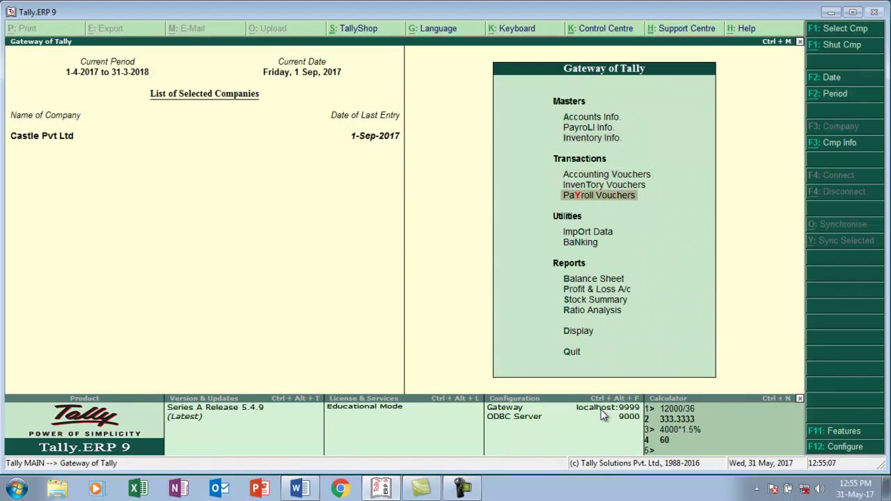
key("Return")
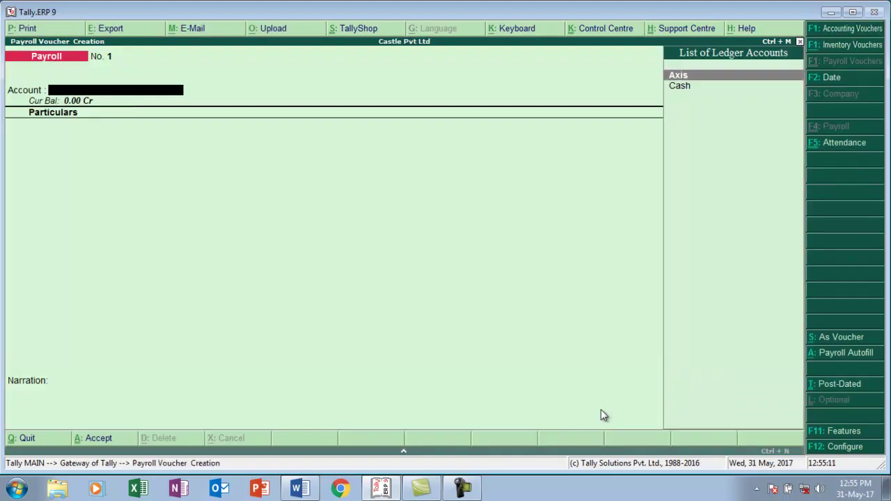
key("ctrl+F5")
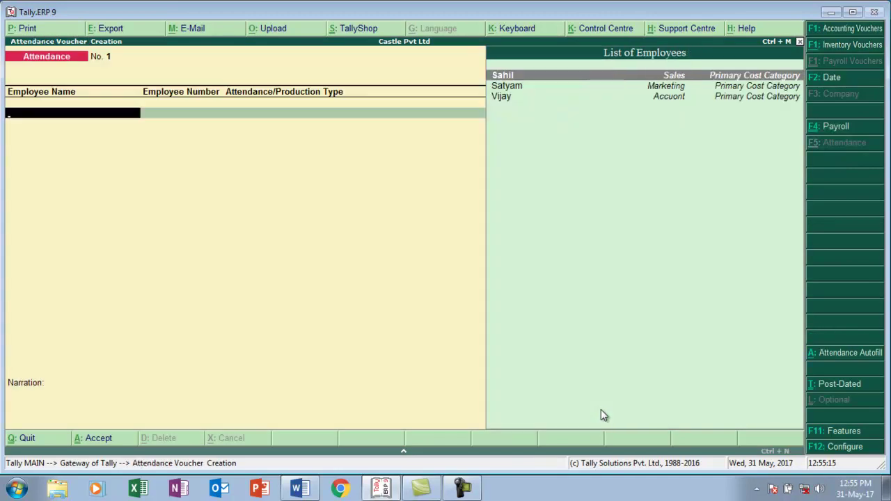
- Record 4 days Absent for the Account employee and 3 for the Marketing employee
key("Down")
key("Down")
key("Return")
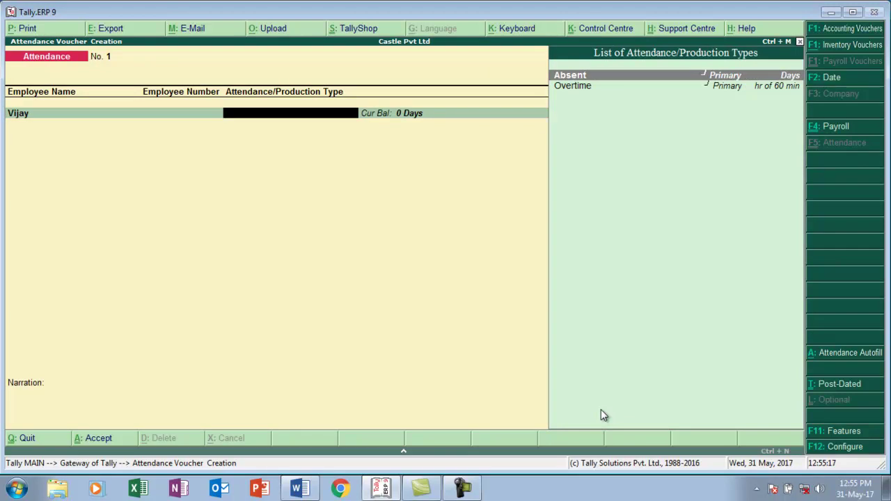
key("Return")
type("4")
key("Return")
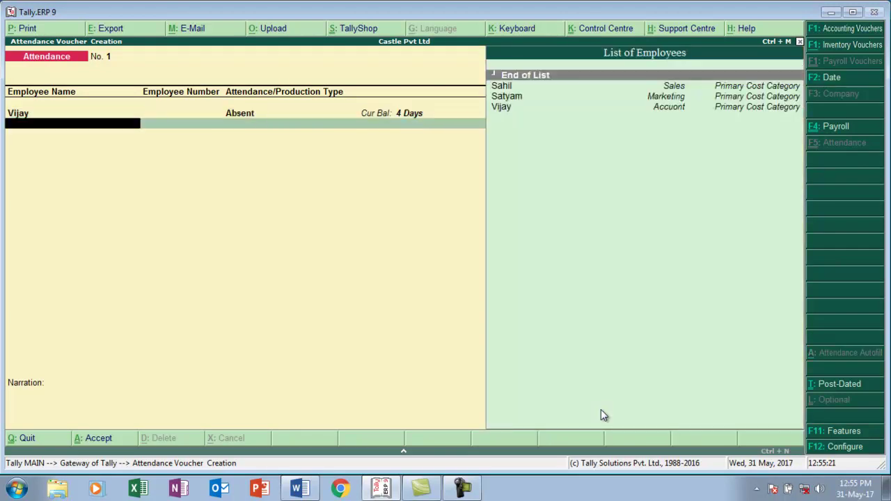
key("Down")
key("Down")
key("Return")
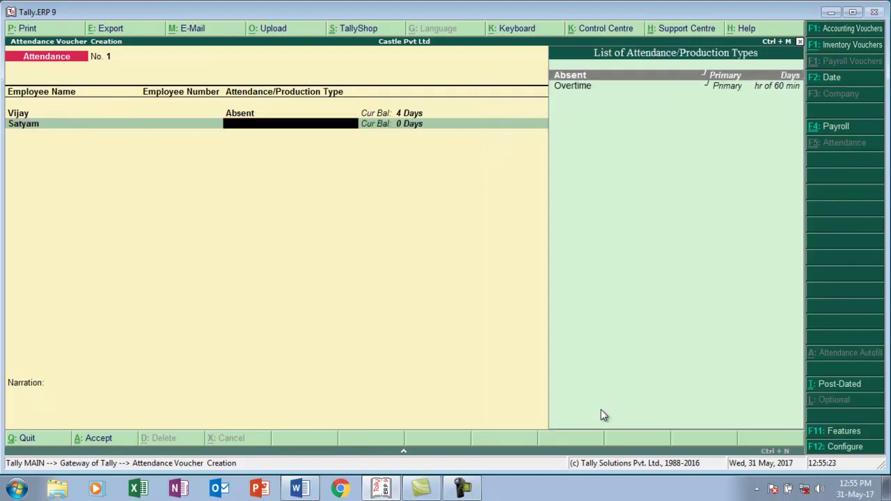
key("Return")
type("3")
key("Return")
- Add the Sales employee on the next row after checking the task document
key("alt+Tab")
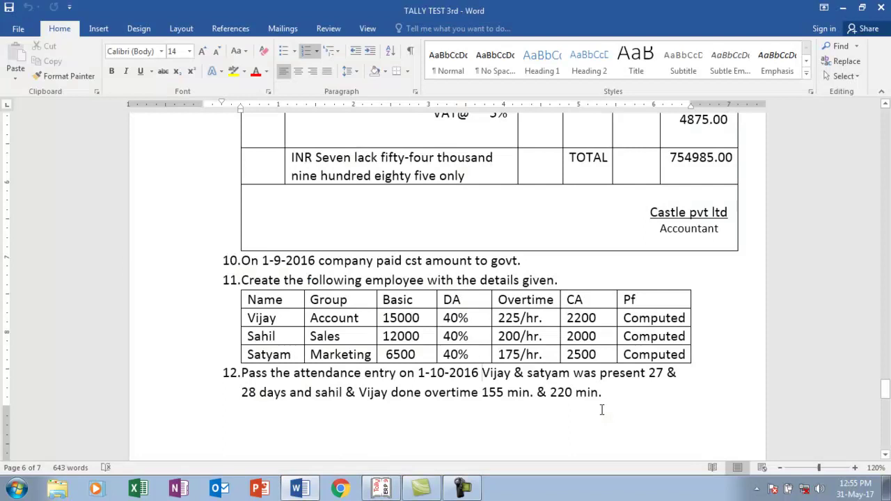
key("alt+Tab")
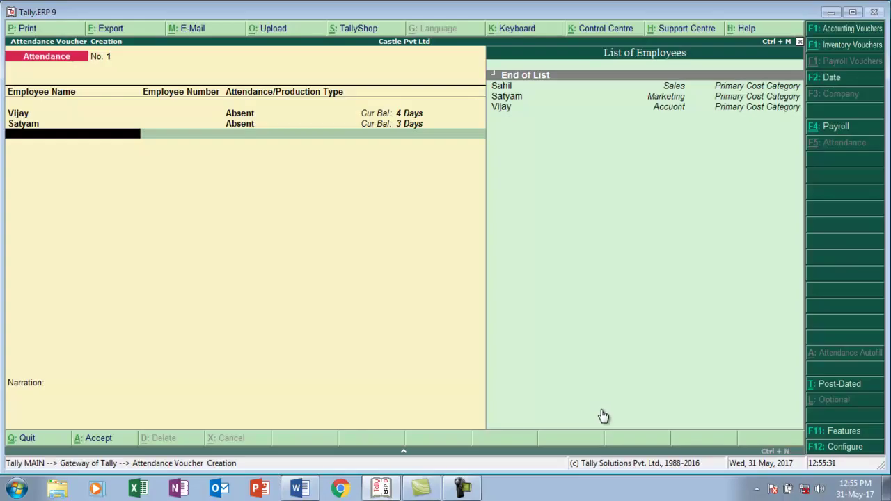
type("S")
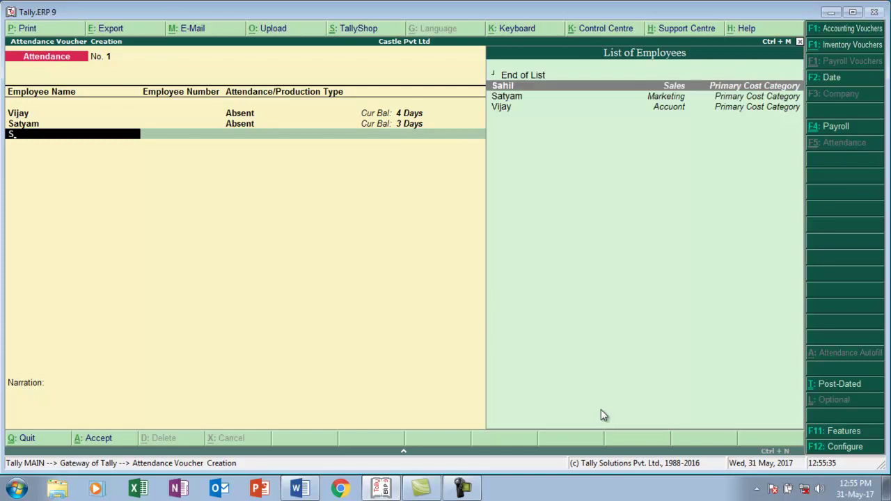
key("Return")
- Record Sahil's overtime as 3-25 hours, correcting the initially entered 115
key("Down")
key("Return")
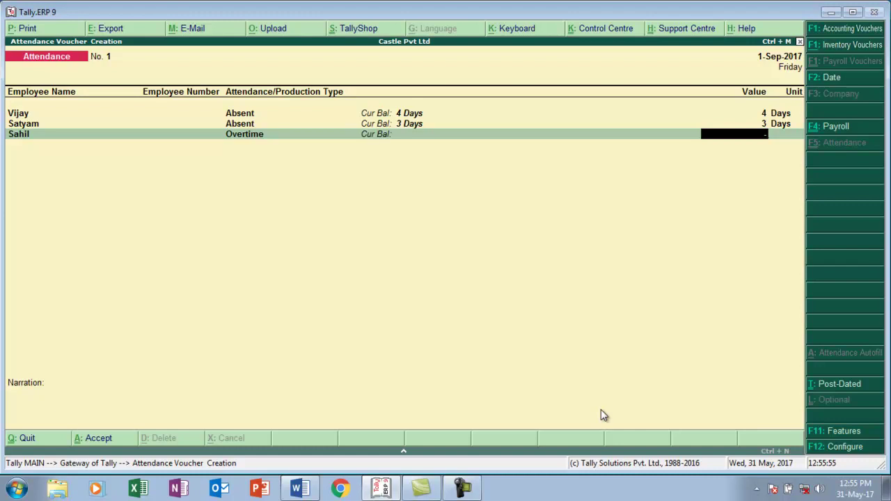
type("115")
key("Return")
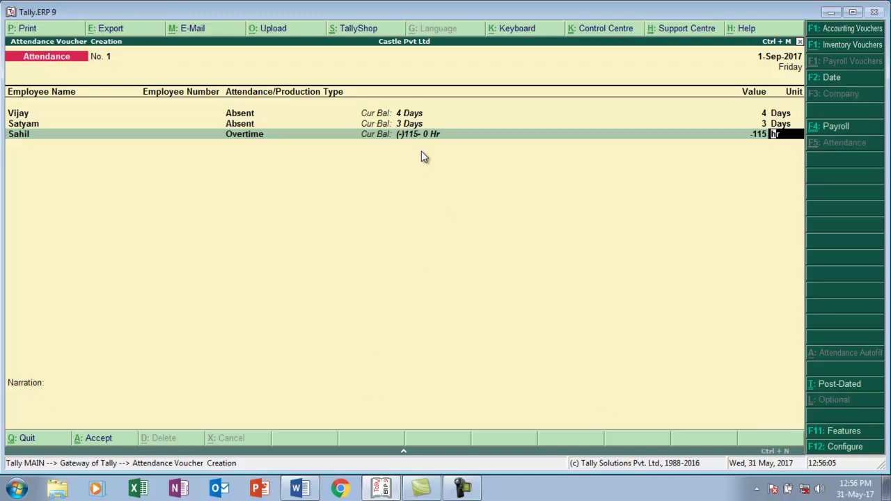
key("BackSpace")
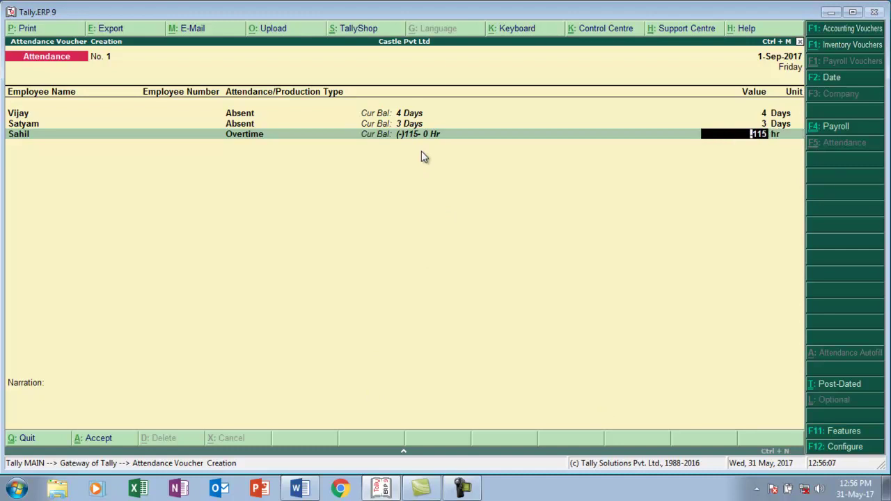
key("Return")
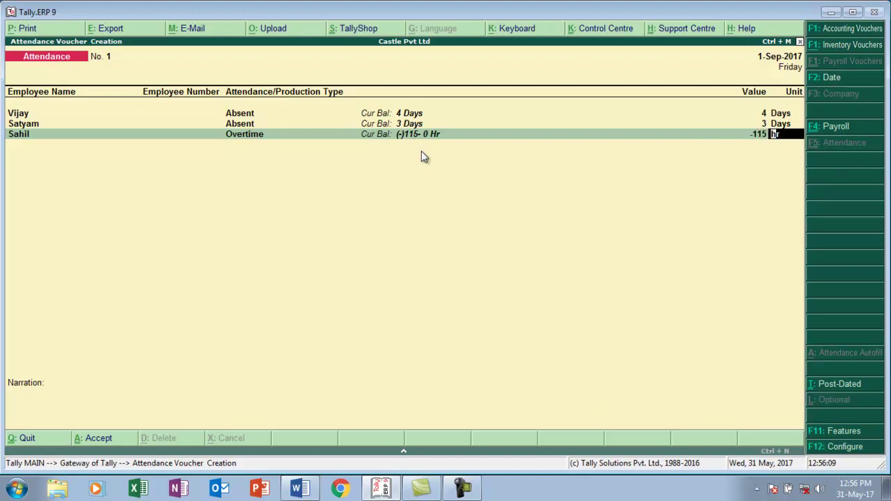
key("Return")
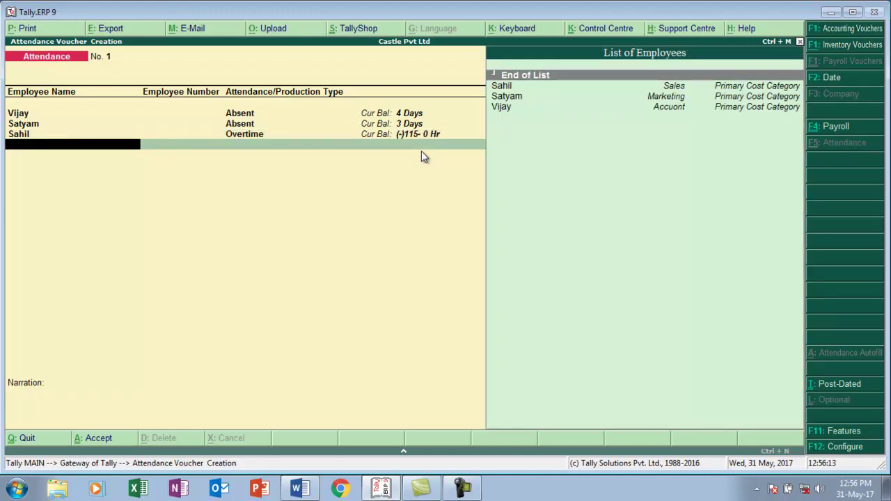
key("Down")
key("Down")
key("Down")
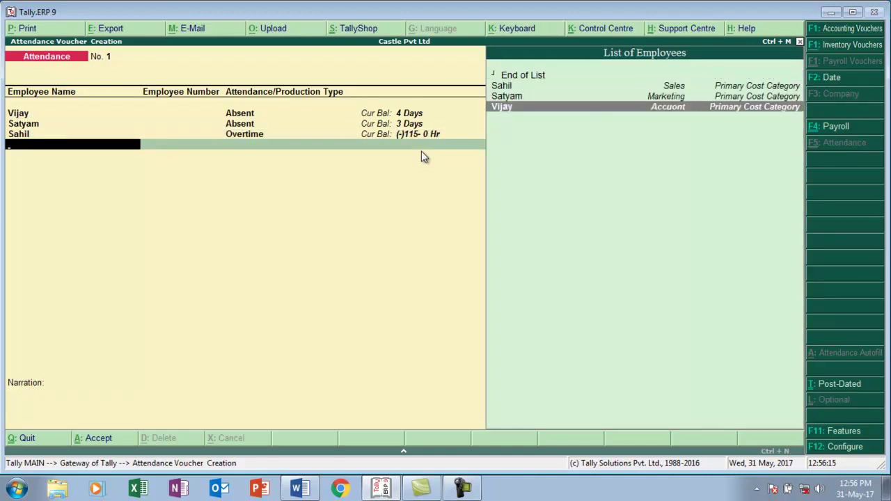
key("BackSpace")
key("BackSpace")
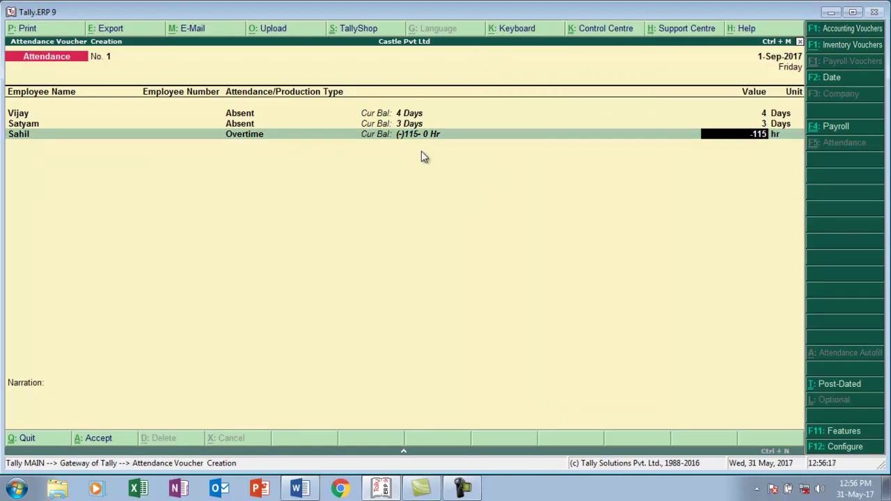
type("3-25")
key("Return")
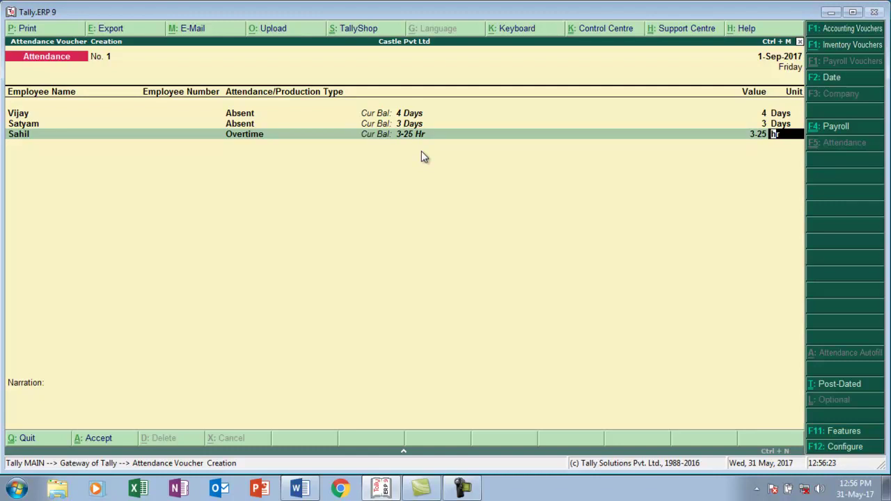
key("Return")
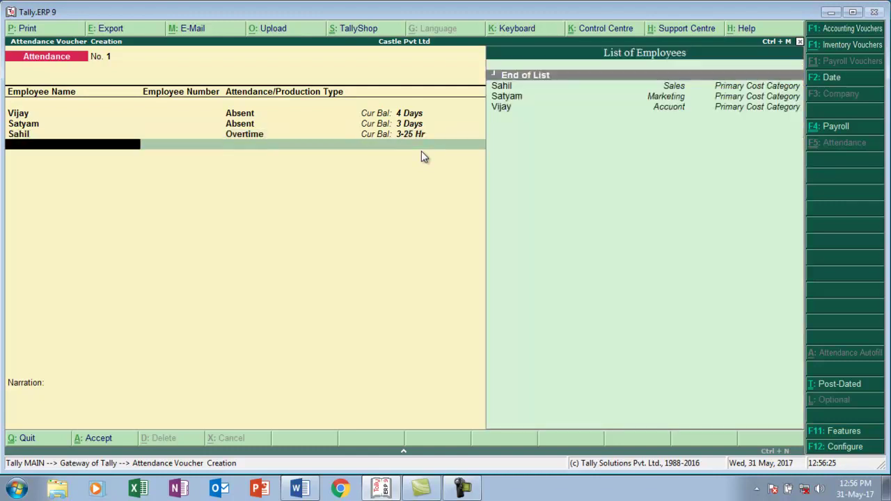
- Add a Vijay Overtime row with 3-40 hours and accept attendance voucher No. 1
key("Down")
key("Down")
key("Down")
key("Return")
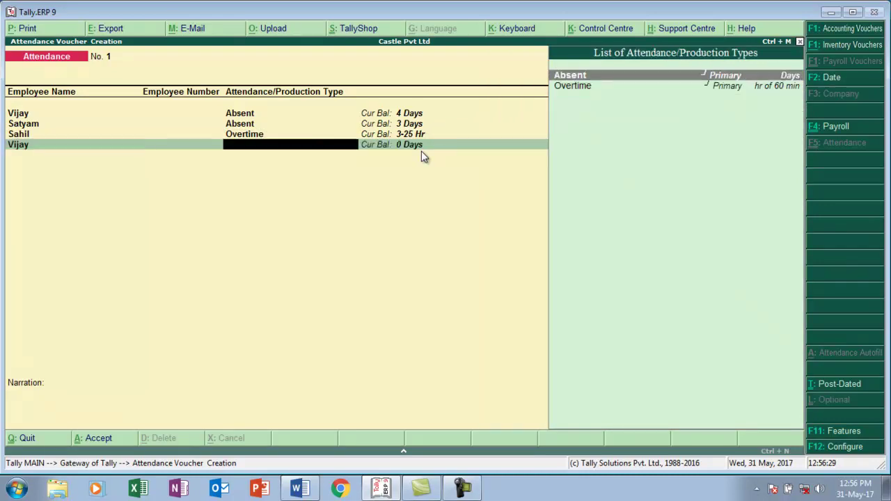
key("Down")
key("Return")
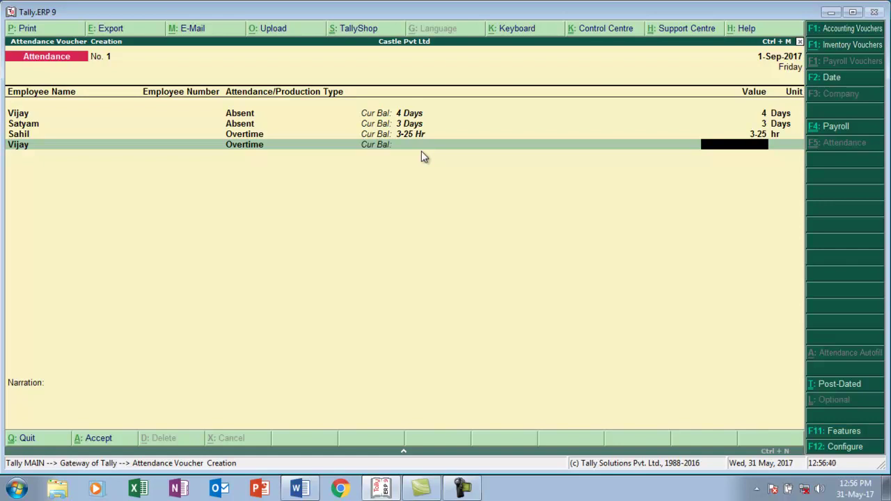
type("3-40")
key("Return")
key("Return")
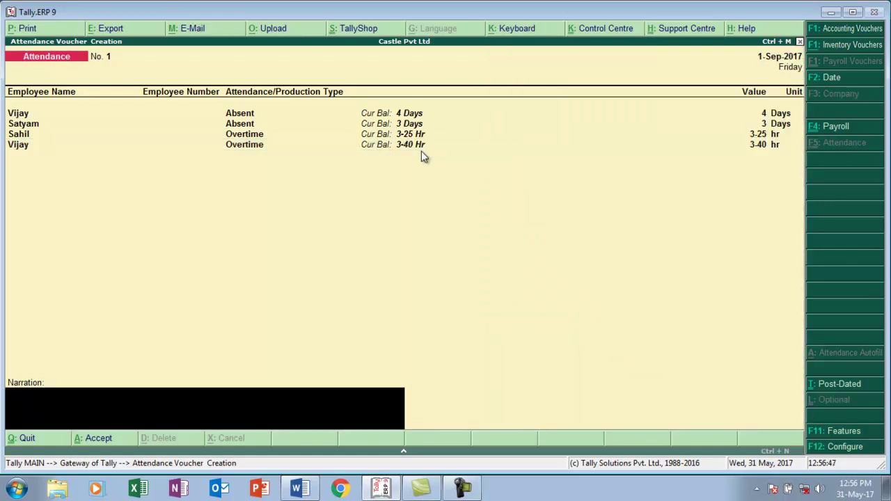
key("Return")
key("Return")
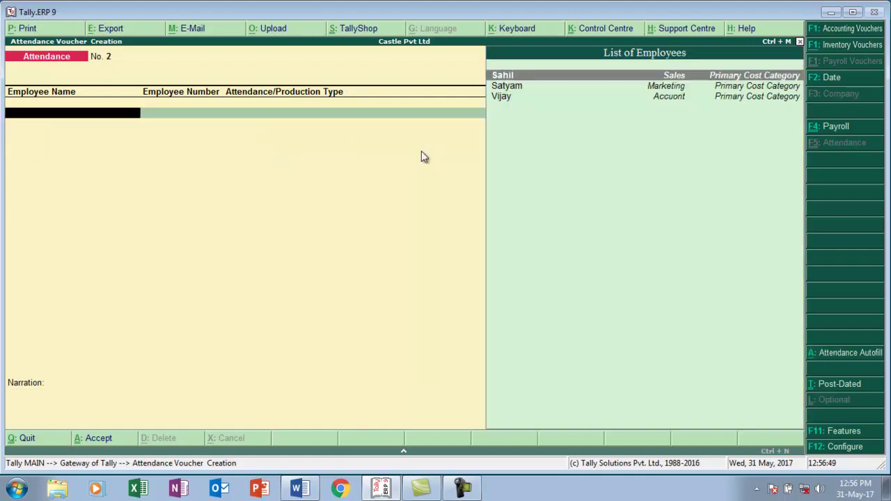
key("alt+Tab")
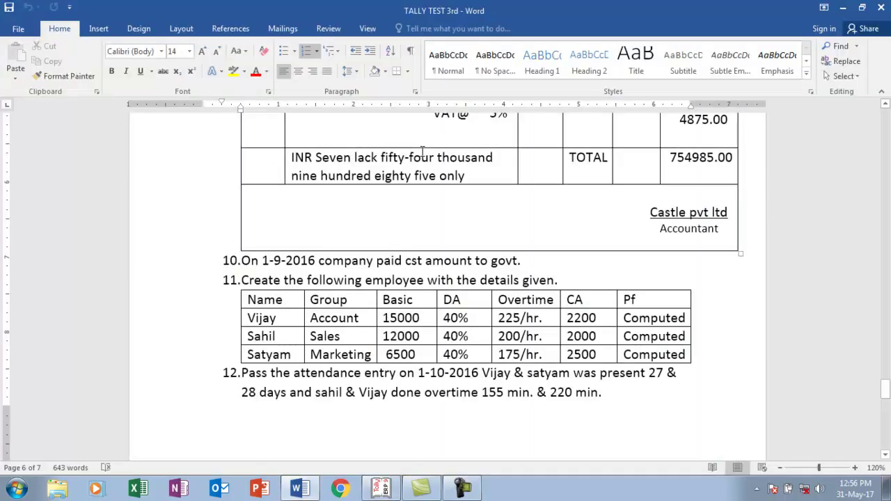
- Read tasks 13–14 on salary processing and PF payable in Word, then return to Tally
scroll(422, 152, "down", 3)
key("ctrl+End")
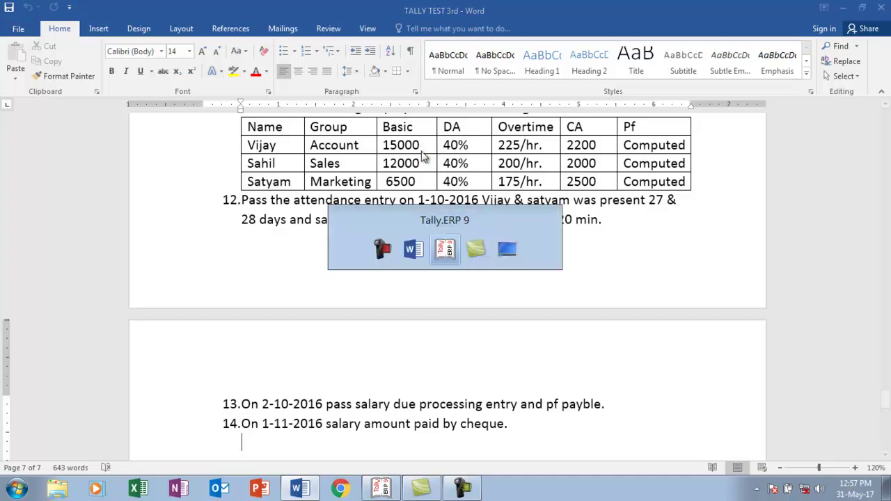
key("alt+Tab")
key("Escape")
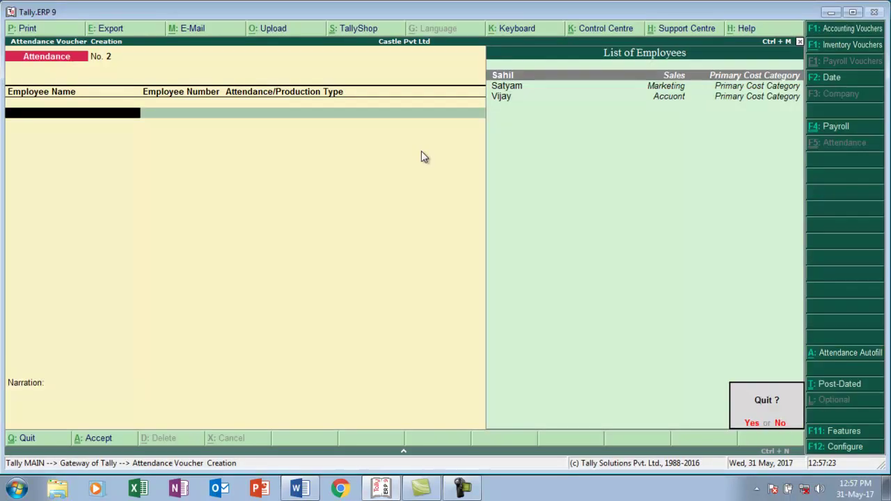
- Create the Salary Payble pay head with type Not Applicable
key("Return")
key("Escape")
key("Escape")
key("Down")
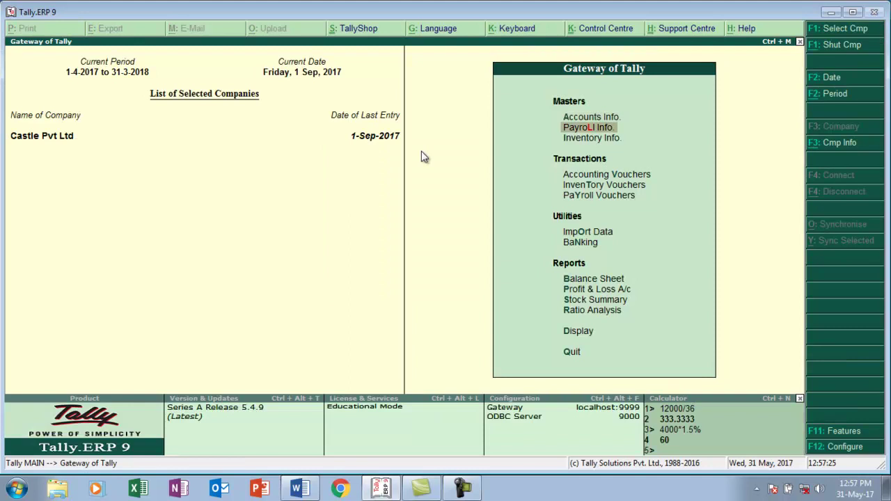
key("Return")
key("Down")
key("Down")
key("Down")
key("Down")
key("Down")
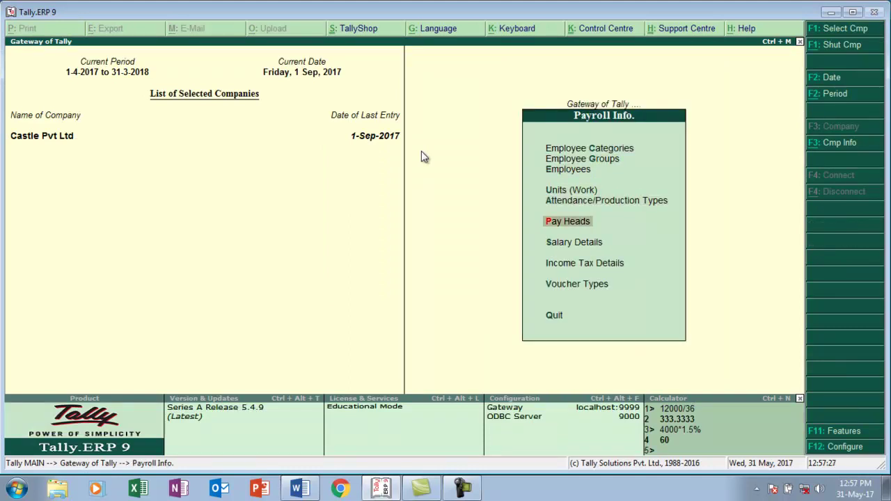
key("Return")
key("Return")
type("Salary")
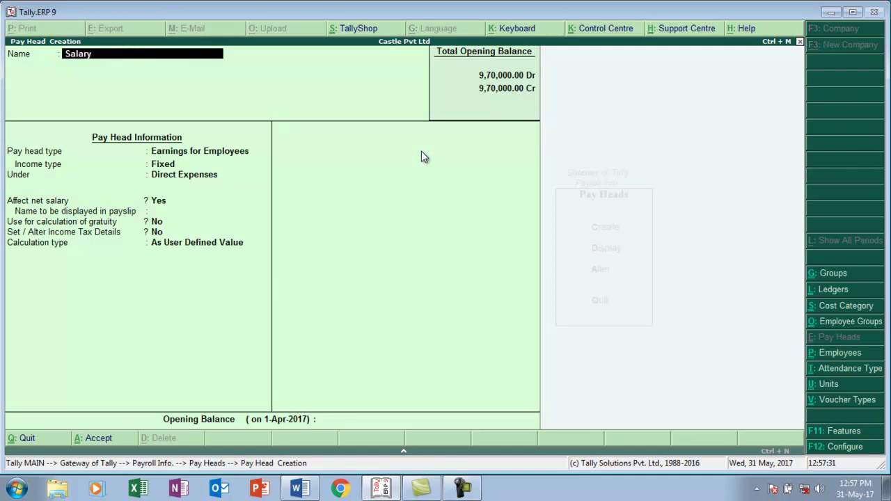
type(" Payble")
key("Return")
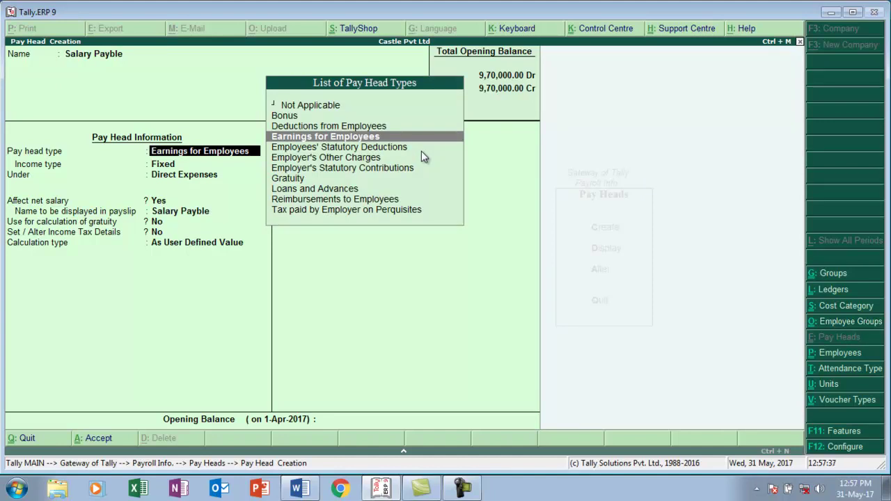
key("Up")
key("Up")
key("Up")
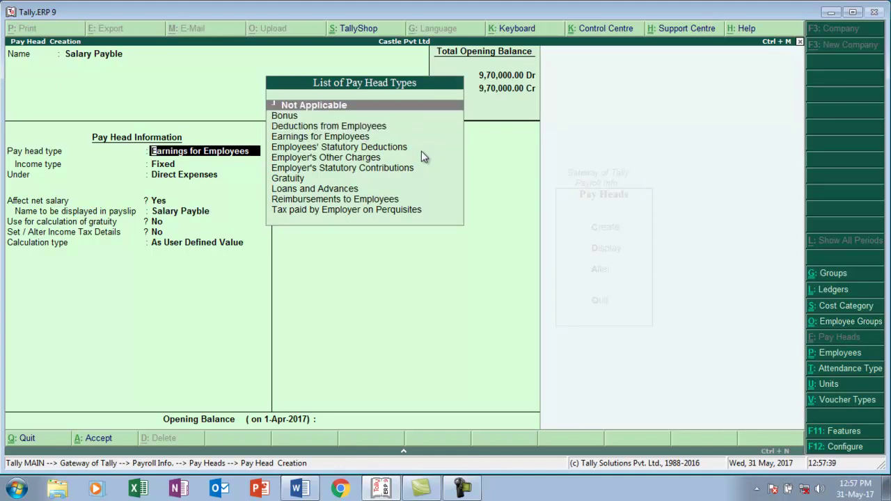
key("Return")
key("Return")
key("Return")
key("Return")
- Create the Pf Payble pay head as Not Applicable under Current Liabilities
type("Pf Pay")
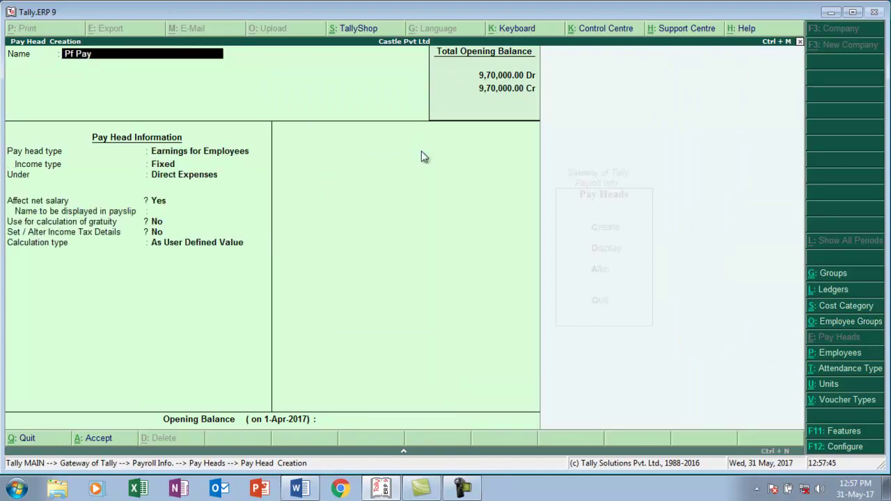
type("ble")
key("Return")
key("Up")
key("Up")
key("Up")
key("Return")
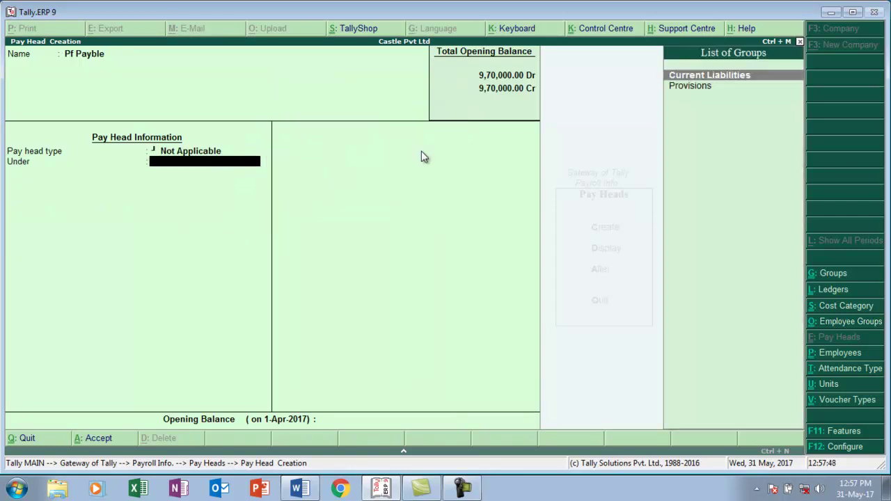
key("Return")
key("Return")
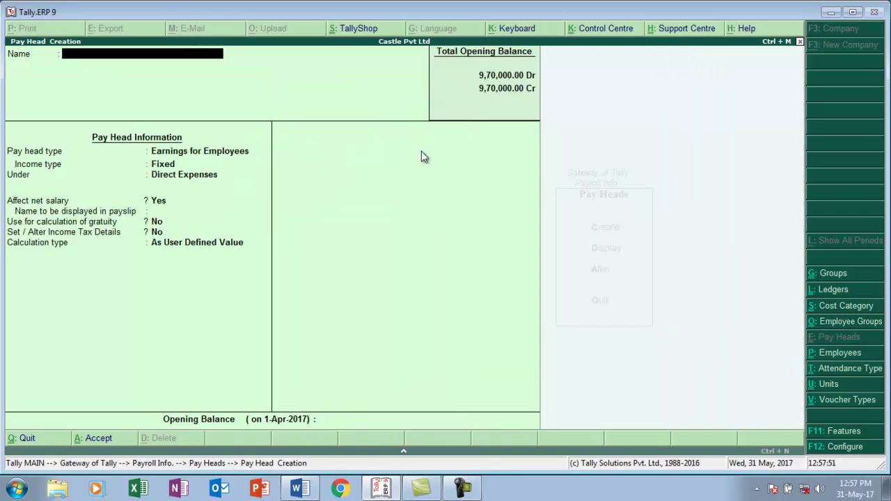
key("Escape")
key("Return")
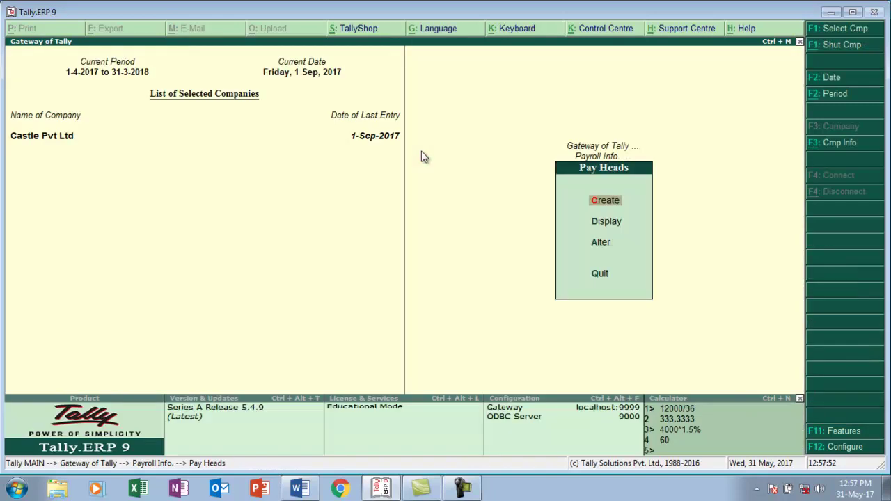